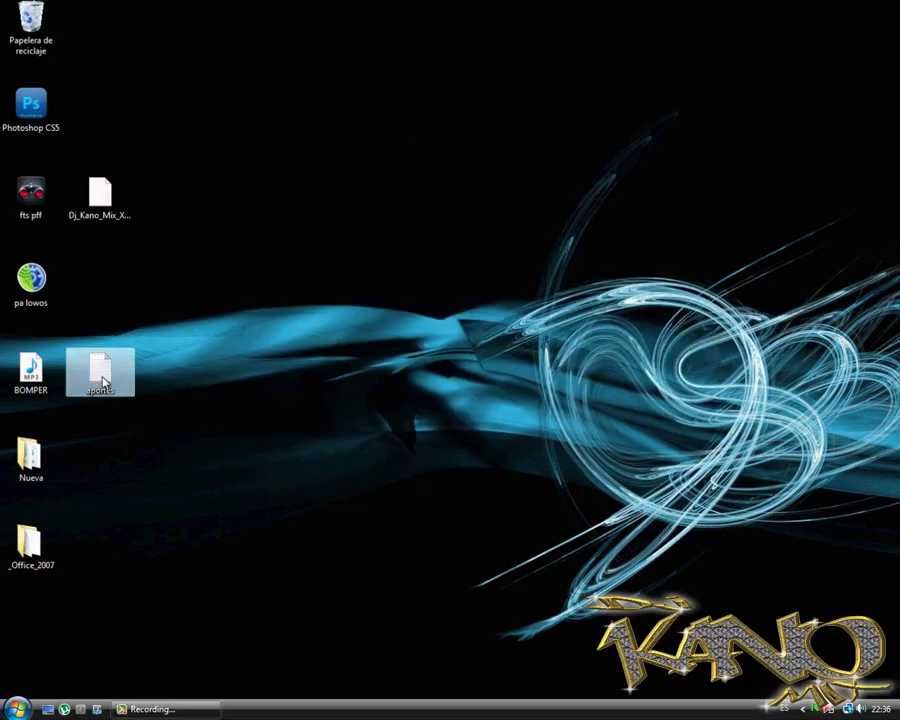
# Open the aportes text file and review the library 1 and zip 1 download links
pyautogui.doubleClick(103, 380)
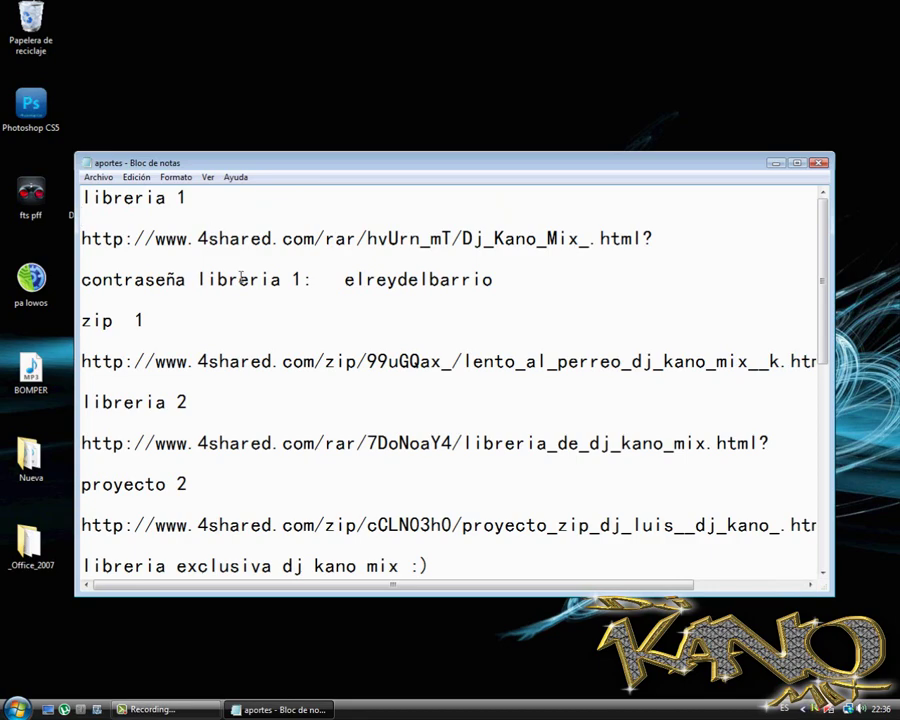
pyautogui.moveTo(241, 281); pyautogui.dragTo(259, 281)
pyautogui.moveTo(333, 280); pyautogui.dragTo(509, 304)
pyautogui.click(343, 320)
pyautogui.scroll(-1, 263, 319)
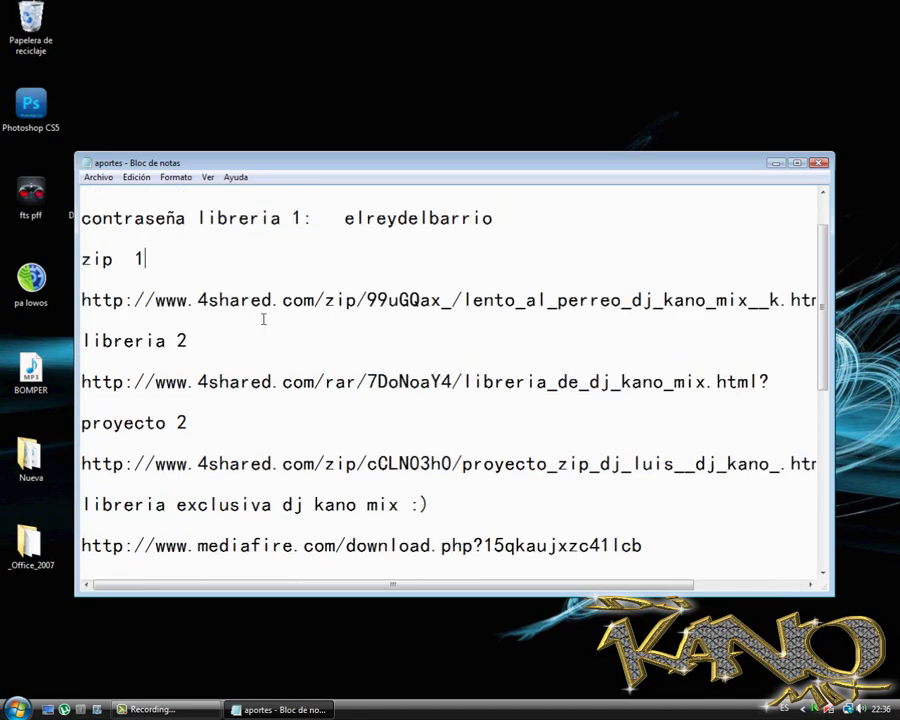
pyautogui.moveTo(123, 303); pyautogui.dragTo(411, 300)
pyautogui.click(311, 339)
pyautogui.scroll(-1, 160, 321)
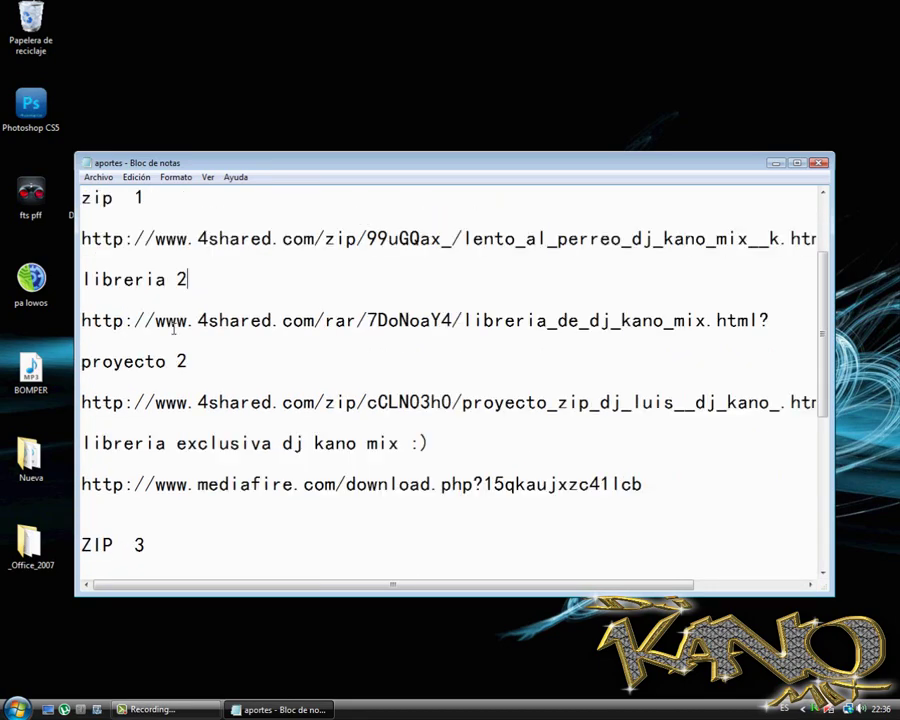
# Review the library 2, project 2 and exclusive library download links in the notes
pyautogui.moveTo(176, 320); pyautogui.dragTo(279, 354)
pyautogui.click(279, 354)
pyautogui.click(172, 403)
pyautogui.scroll(-1, 195, 403)
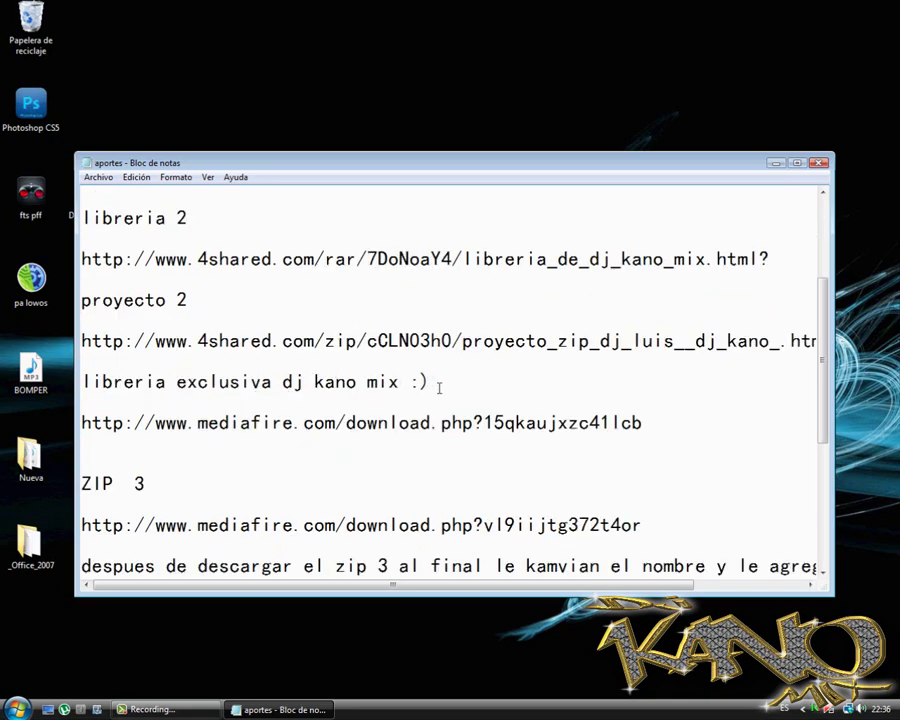
pyautogui.moveTo(120, 418); pyautogui.dragTo(75, 418)
pyautogui.click(105, 416)
pyautogui.moveTo(264, 427); pyautogui.dragTo(634, 430)
pyautogui.click(663, 427)
pyautogui.scroll(-1, 663, 426)
pyautogui.scroll(-1, 663, 426)
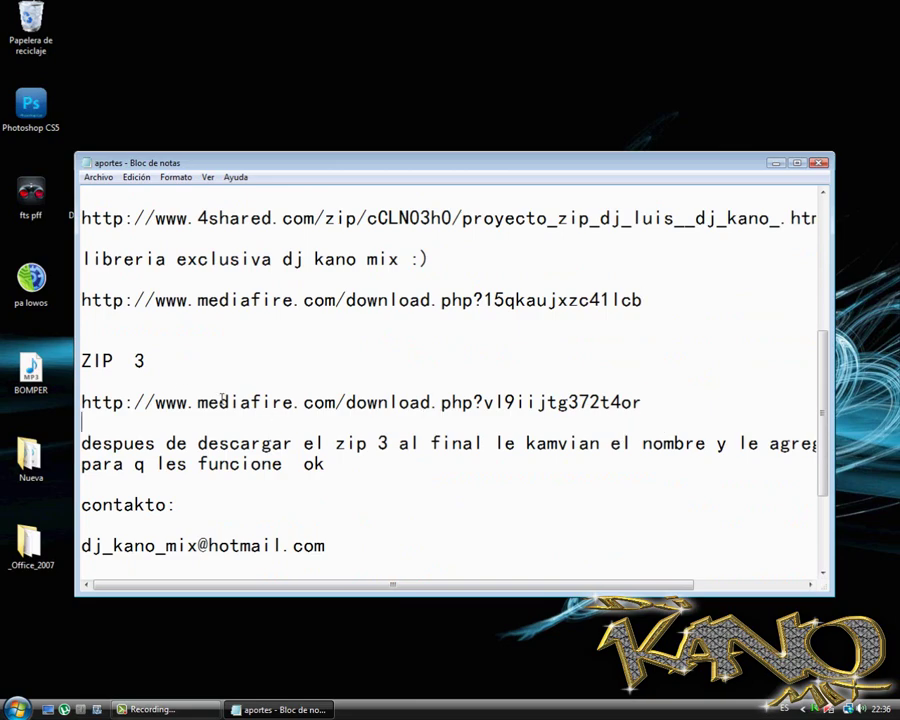
# Review the ZIP 3 link, its renaming instructions and the contact links, and close the notes file
pyautogui.moveTo(222, 398); pyautogui.dragTo(86, 391)
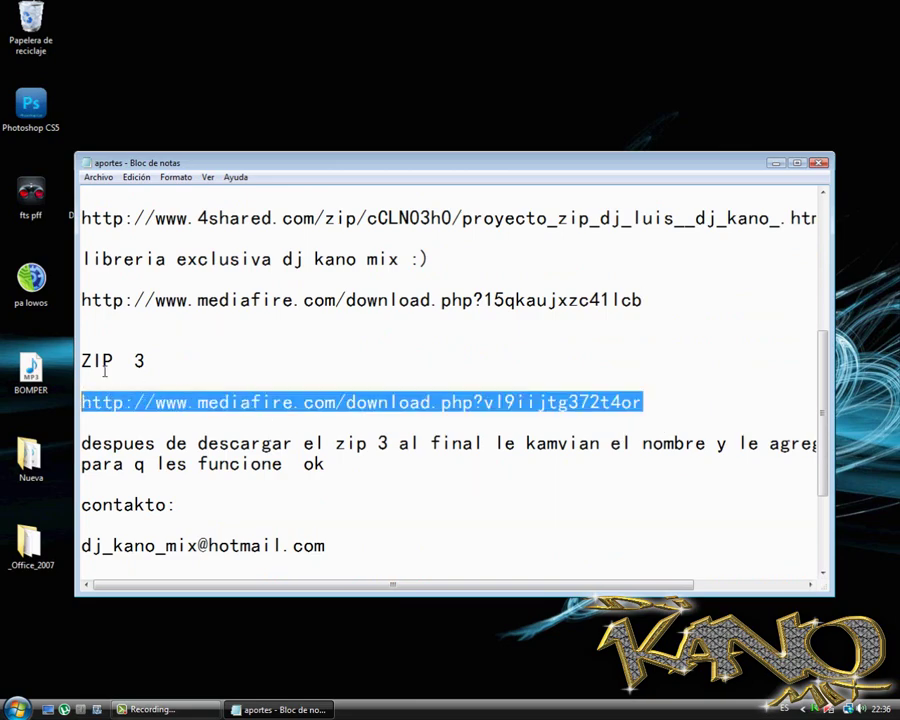
pyautogui.moveTo(316, 155); pyautogui.dragTo(404, 125)
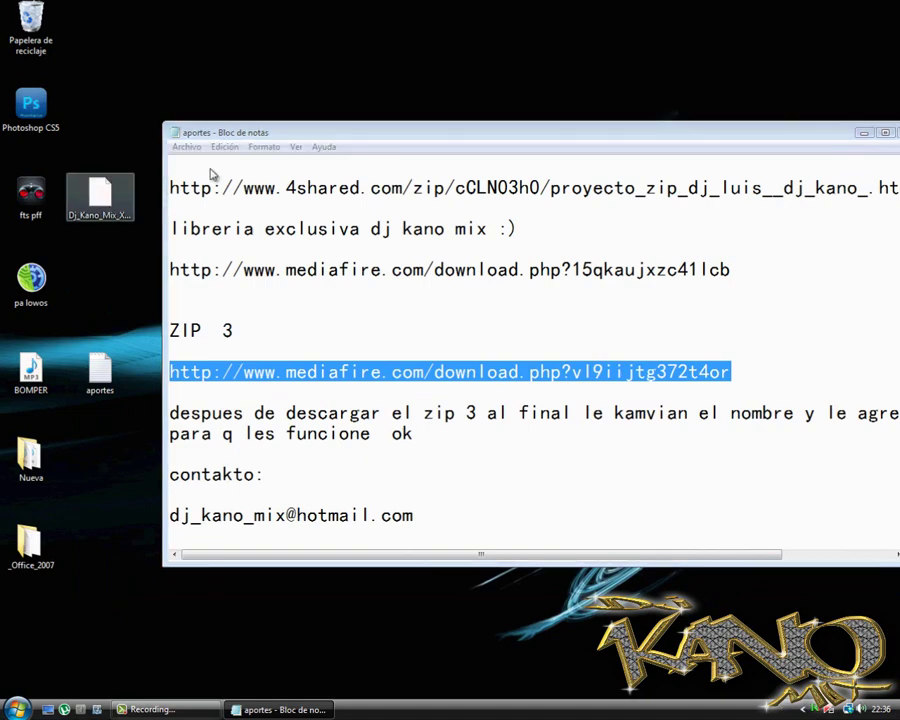
pyautogui.moveTo(268, 140); pyautogui.dragTo(241, 116)
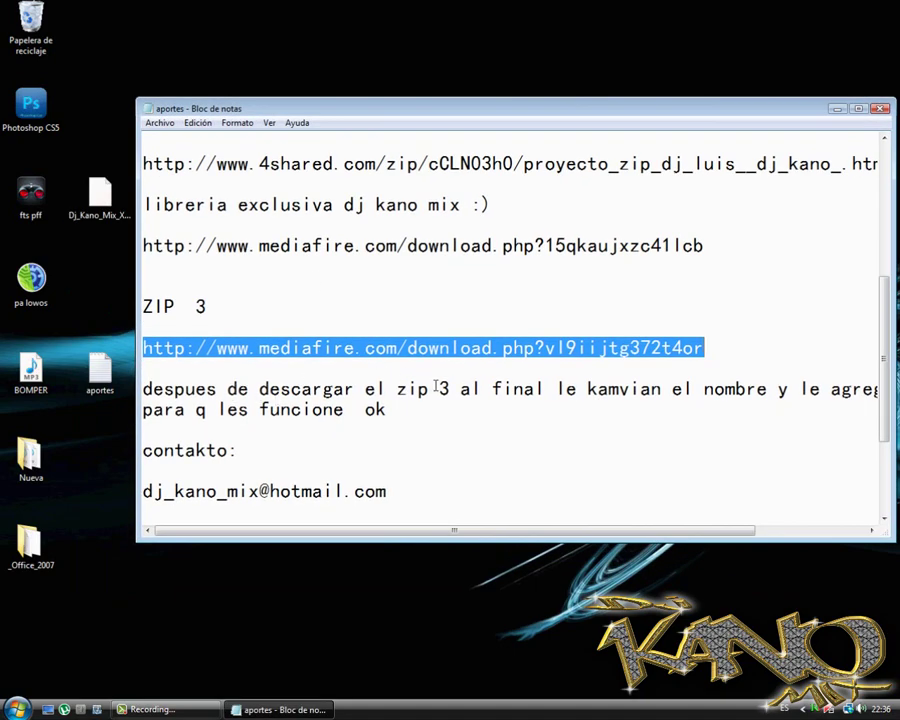
pyautogui.click(507, 403)
pyautogui.moveTo(633, 532); pyautogui.dragTo(345, 493)
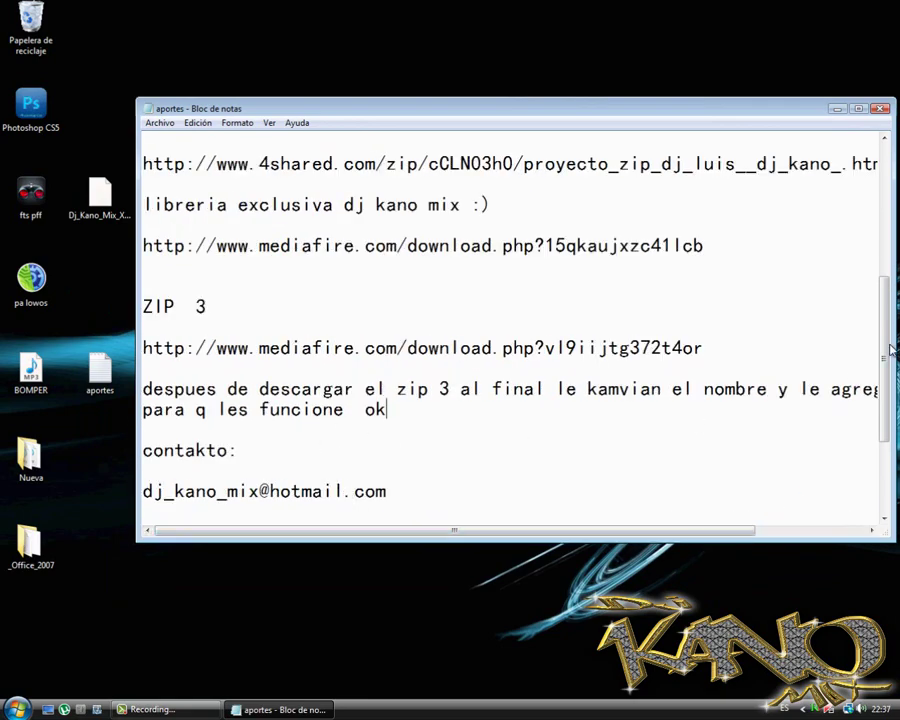
pyautogui.moveTo(887, 354); pyautogui.dragTo(885, 428)
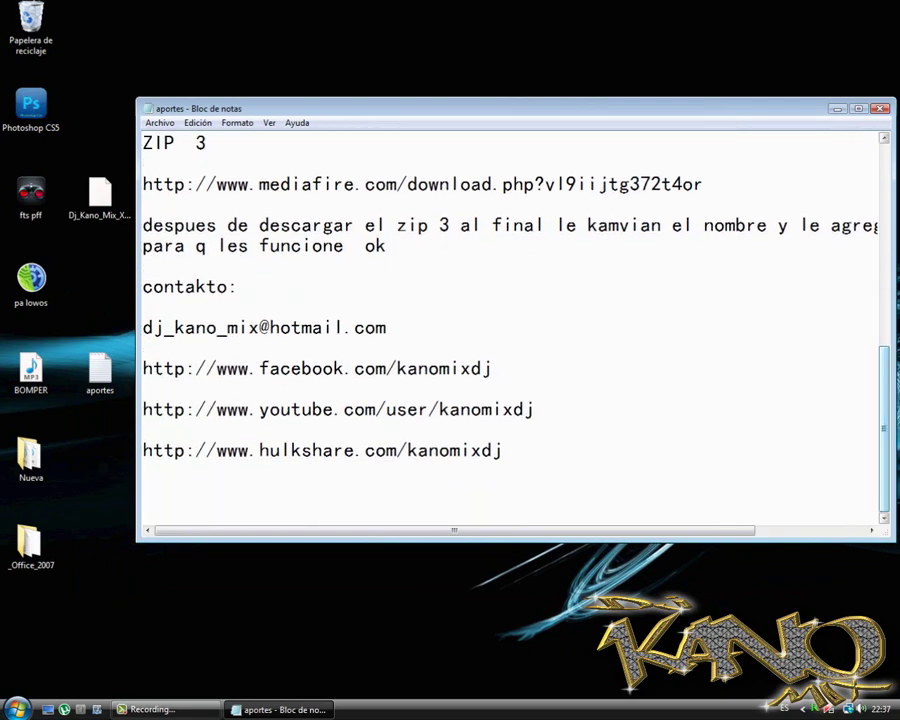
pyautogui.click(879, 114)
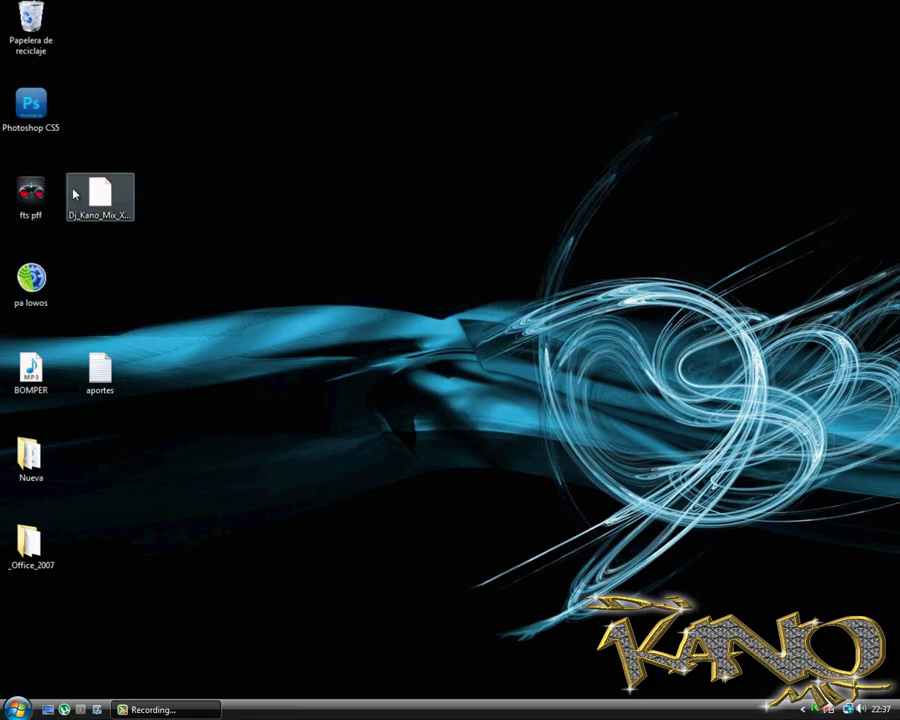
# Rename the downloaded Dj_Kano_Mix_XD[1] file on the desktop by adding the .zip extension
pyautogui.moveTo(98, 201)
pyautogui.mouseDown()
pyautogui.moveTo(114, 208)
pyautogui.moveTo(100, 194)
pyautogui.moveTo(110, 207)
pyautogui.mouseUp()
pyautogui.rightClick(112, 221)
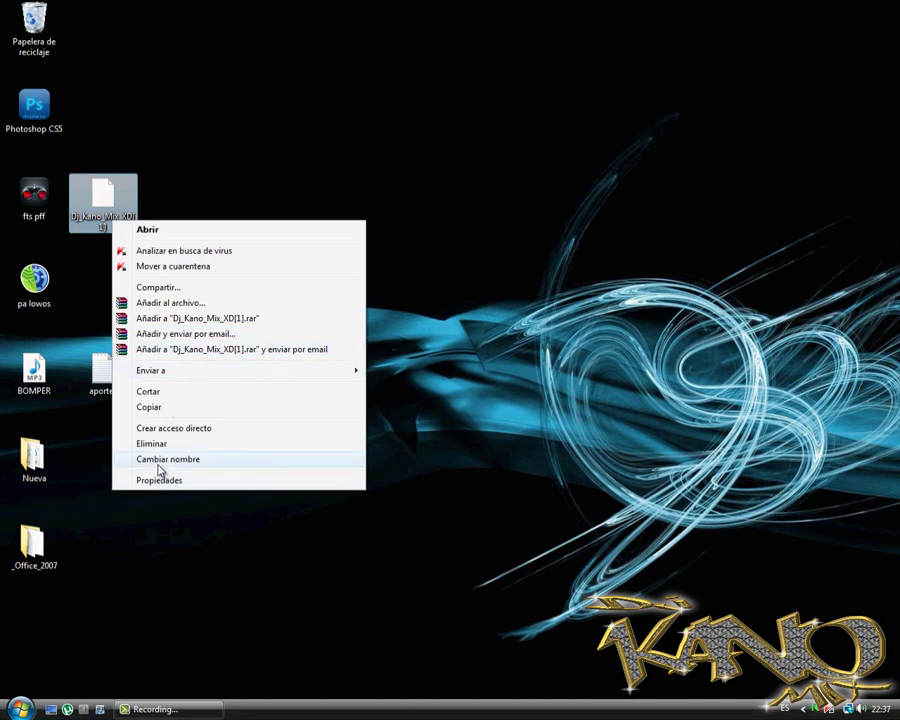
pyautogui.click(162, 461)
pyautogui.click(127, 225)
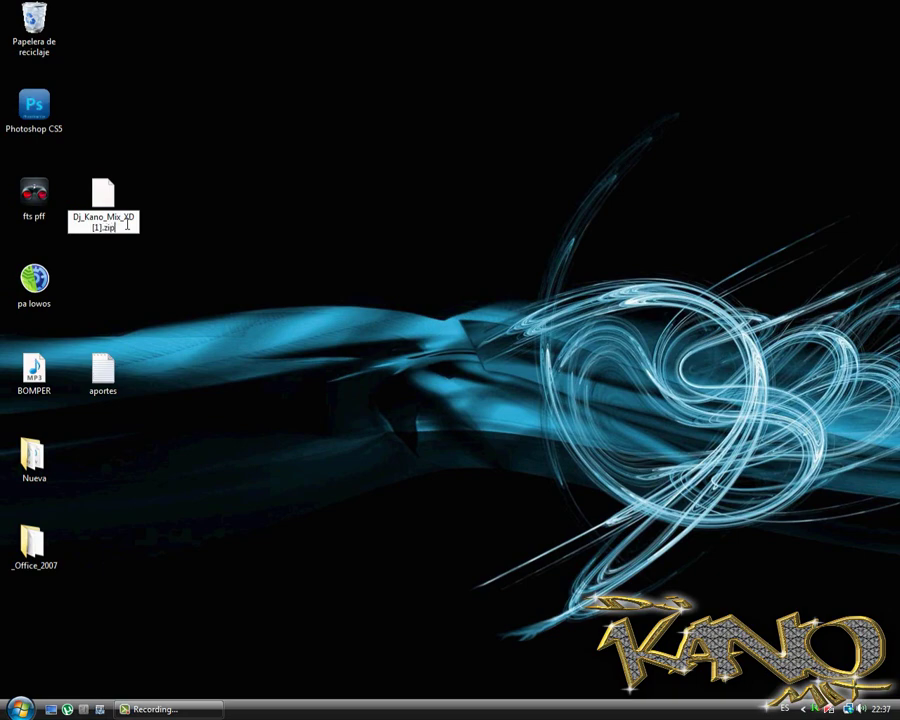
pyautogui.write('.zip')
pyautogui.press('Return')
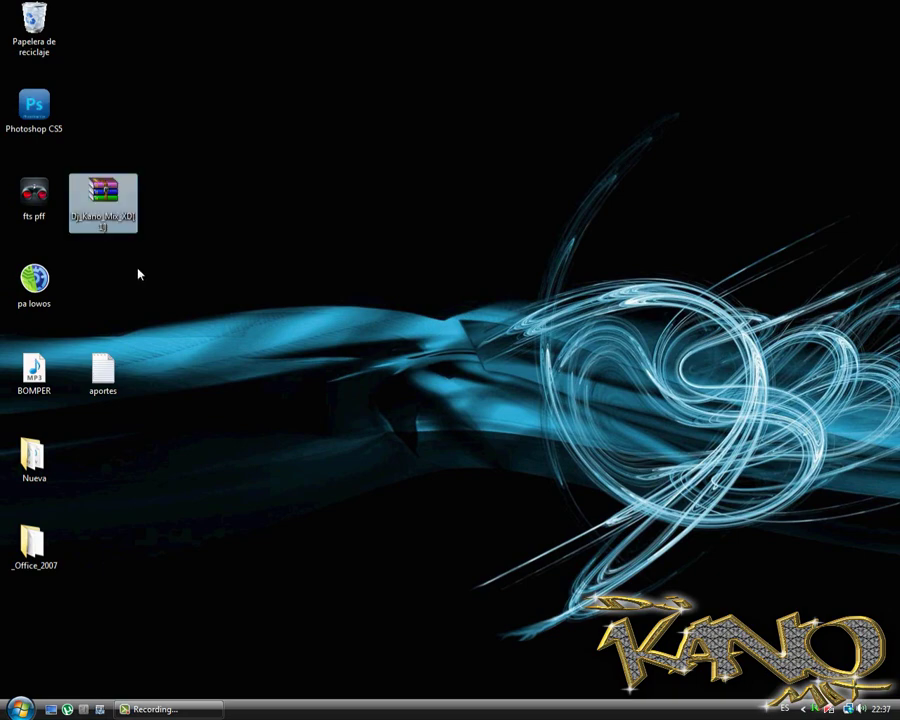
# Move the aportes file below the _Office_2007 folder on the desktop
pyautogui.click(112, 220)
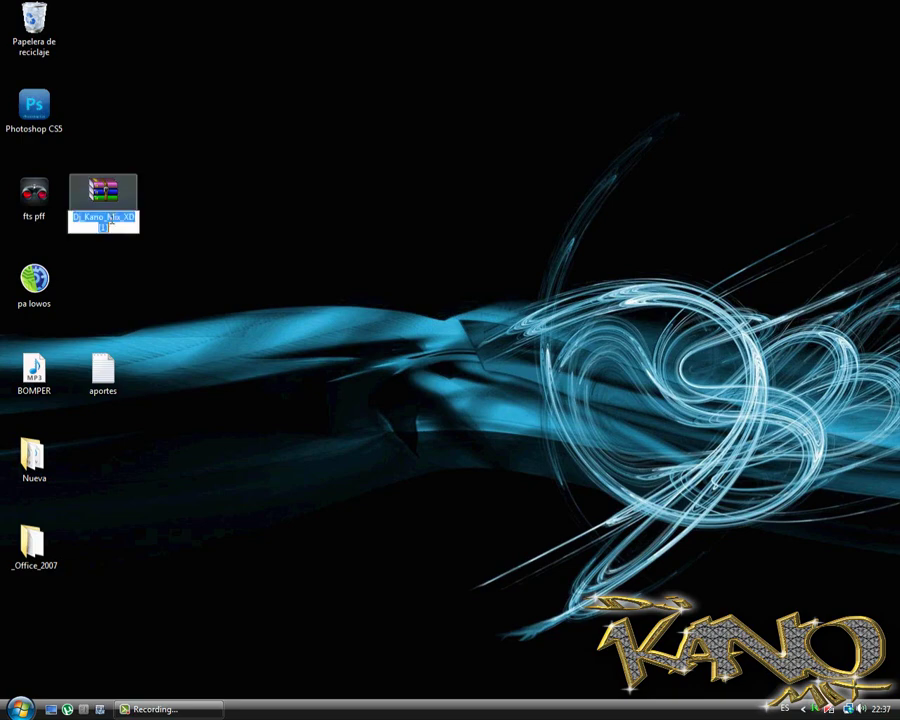
pyautogui.click(114, 194)
pyautogui.moveTo(113, 194); pyautogui.dragTo(118, 194)
pyautogui.moveTo(108, 385); pyautogui.dragTo(80, 610)
# Extract the zip into its own Dj_Kano_Mix_XD[1] folder, place the folder below the archive and open it
pyautogui.click(113, 203)
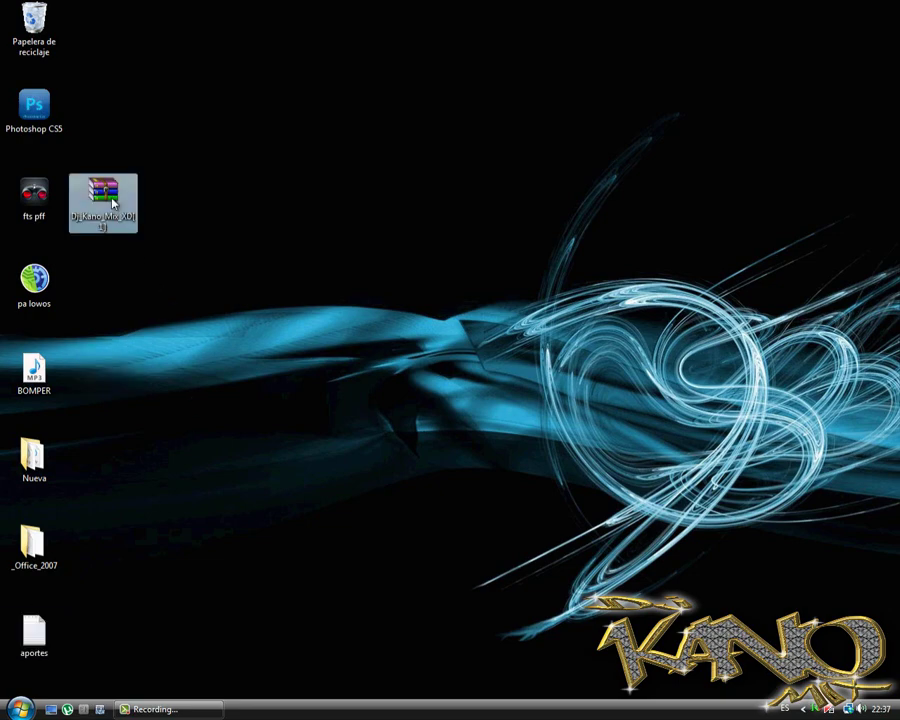
pyautogui.rightClick(113, 203)
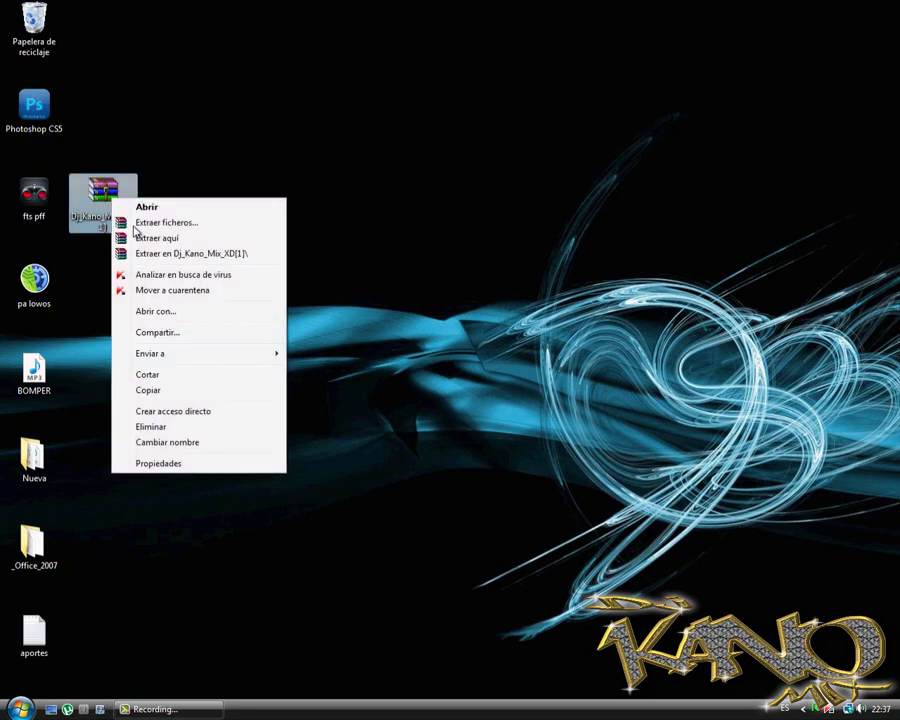
pyautogui.click(219, 254)
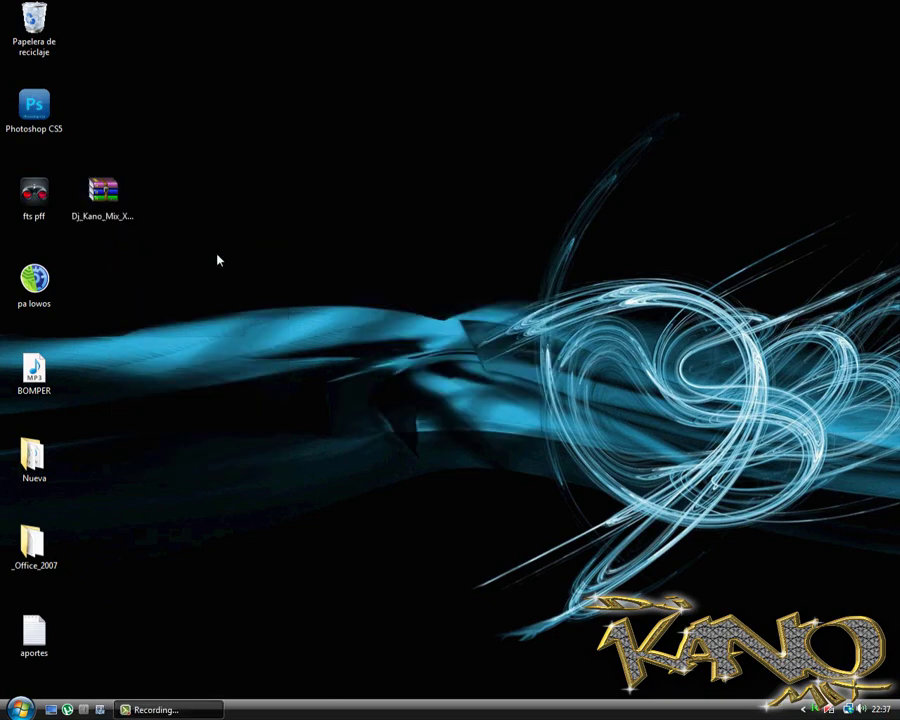
pyautogui.moveTo(100, 20); pyautogui.dragTo(122, 289)
pyautogui.doubleClick(120, 289)
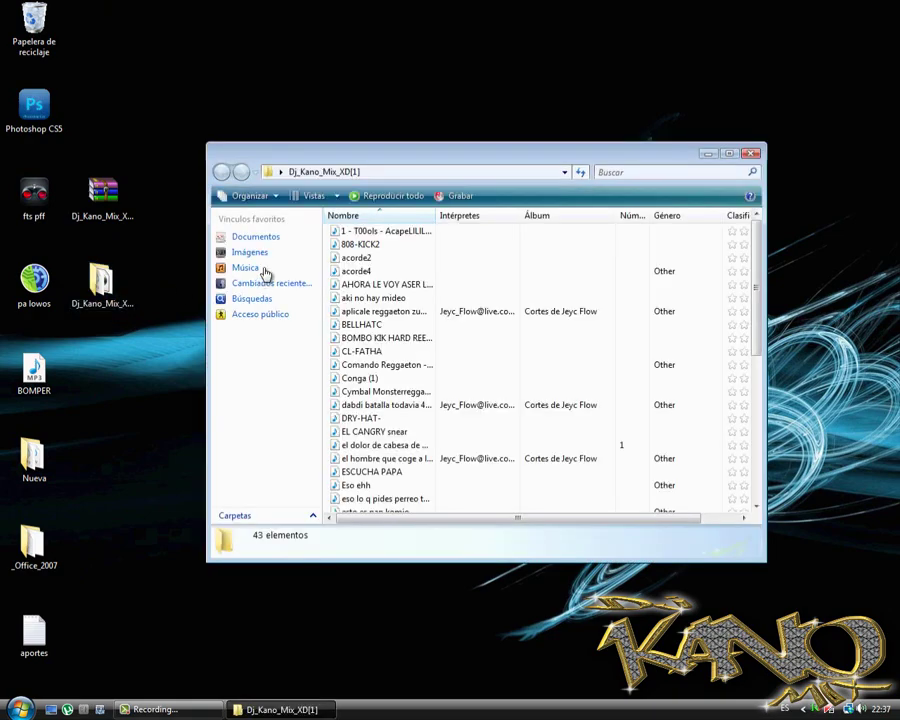
# Widen the file name column and examine the first audio samples in the extracted folder
pyautogui.click(405, 231)
pyautogui.moveTo(438, 216); pyautogui.dragTo(546, 220)
pyautogui.click(481, 256)
pyautogui.scroll(-1, 482, 270)
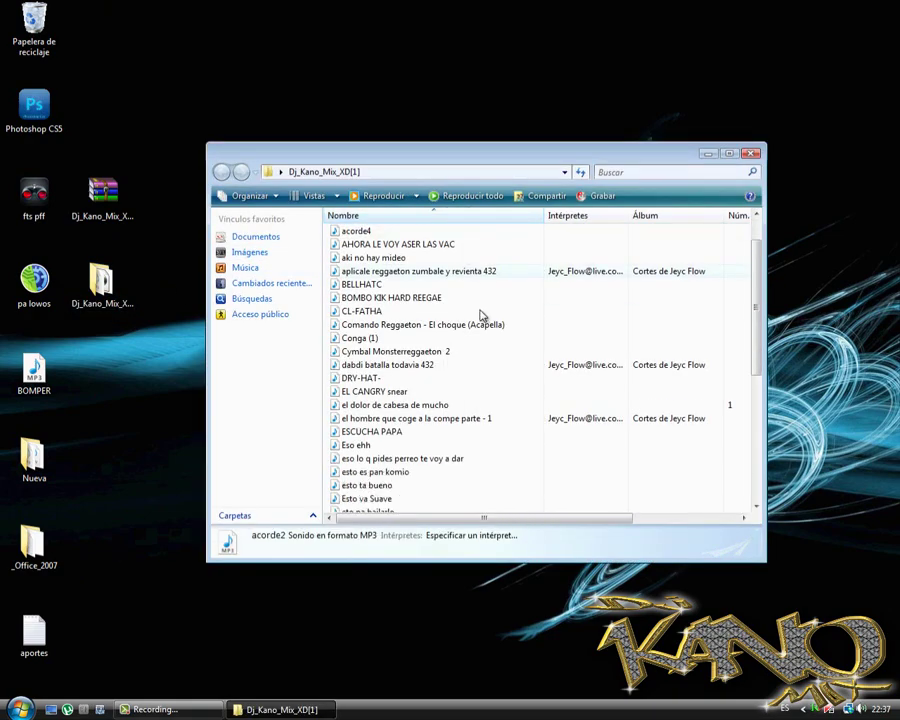
pyautogui.click(482, 311)
pyautogui.click(445, 286)
pyautogui.click(415, 338)
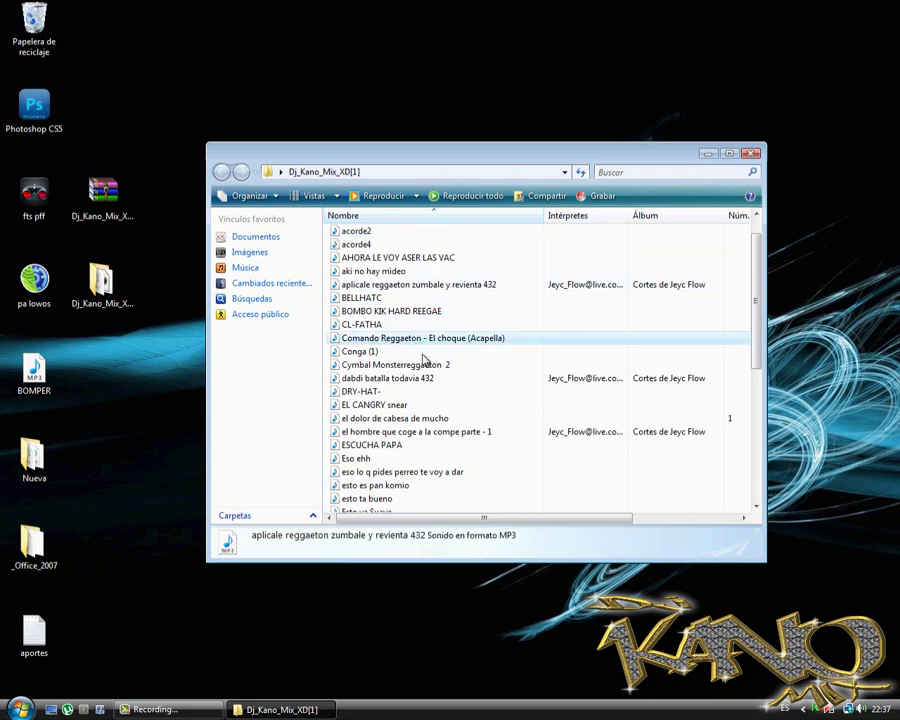
# Look through the rest of the extracted samples down to the end of the list
pyautogui.scroll(-1, 475, 345)
pyautogui.click(395, 342)
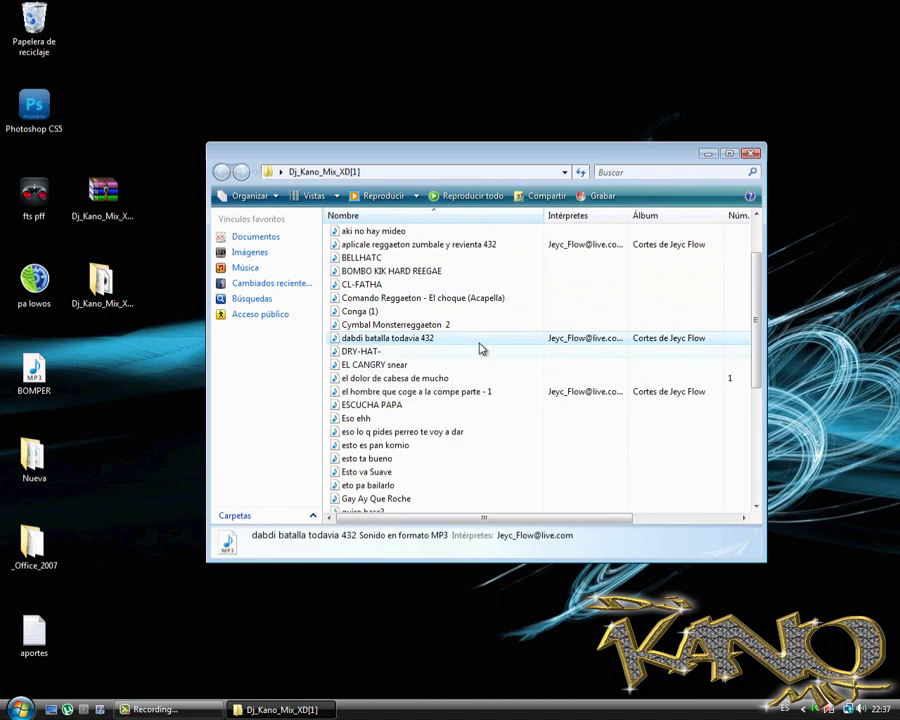
pyautogui.scroll(-1, 414, 366)
pyautogui.click(405, 365)
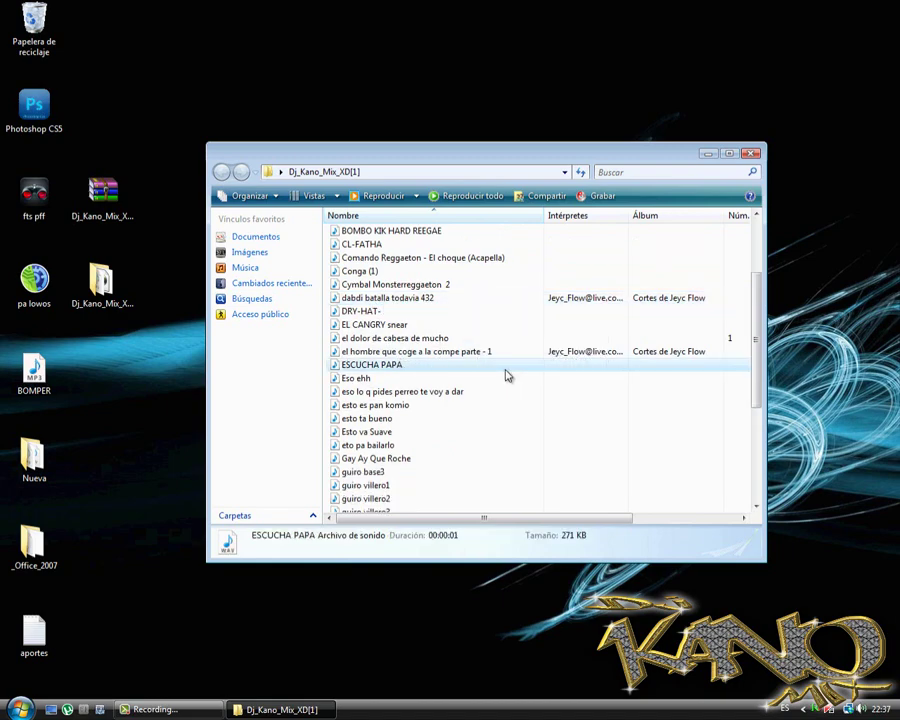
pyautogui.scroll(-1, 428, 362)
pyautogui.click(427, 353)
pyautogui.scroll(-1, 450, 378)
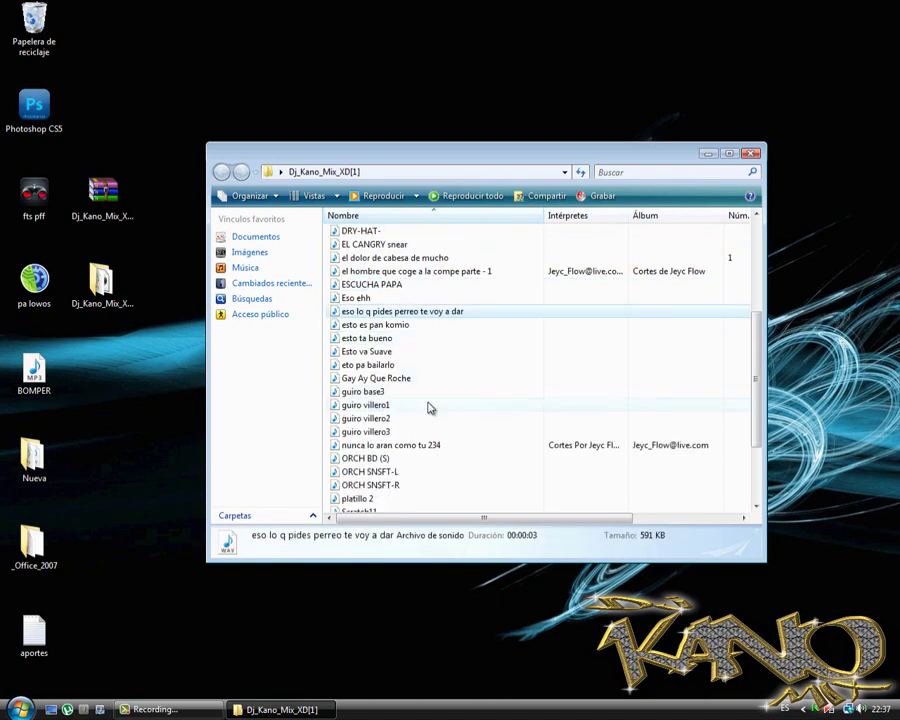
pyautogui.click(428, 404)
pyautogui.scroll(-3, 428, 406)
pyautogui.click(420, 418)
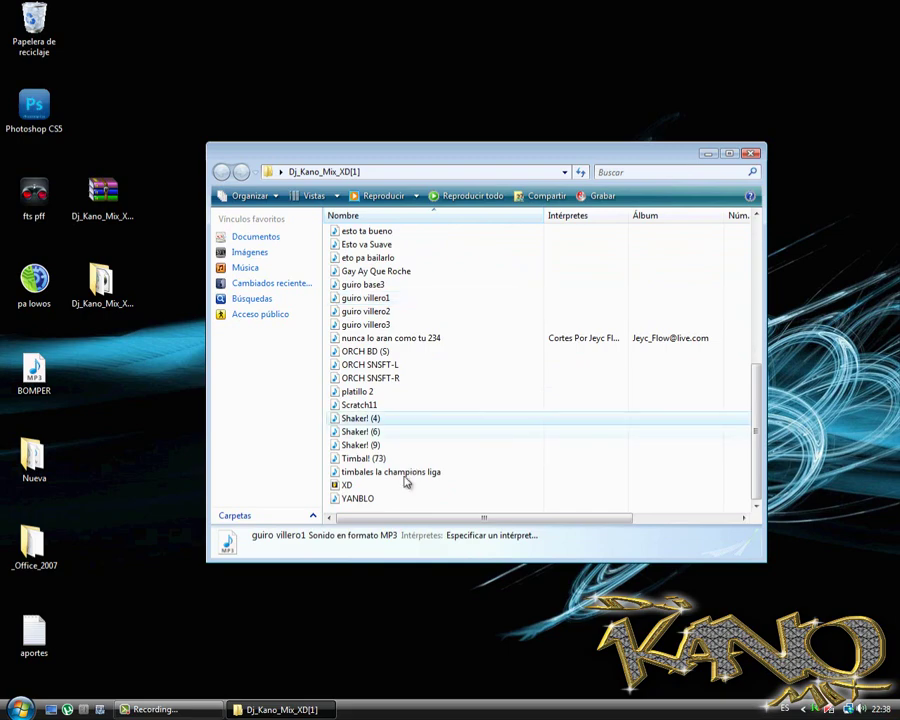
# Move the XD project file from the extracted folder to the Recycle Bin and look over the remaining samples
pyautogui.click(350, 487)
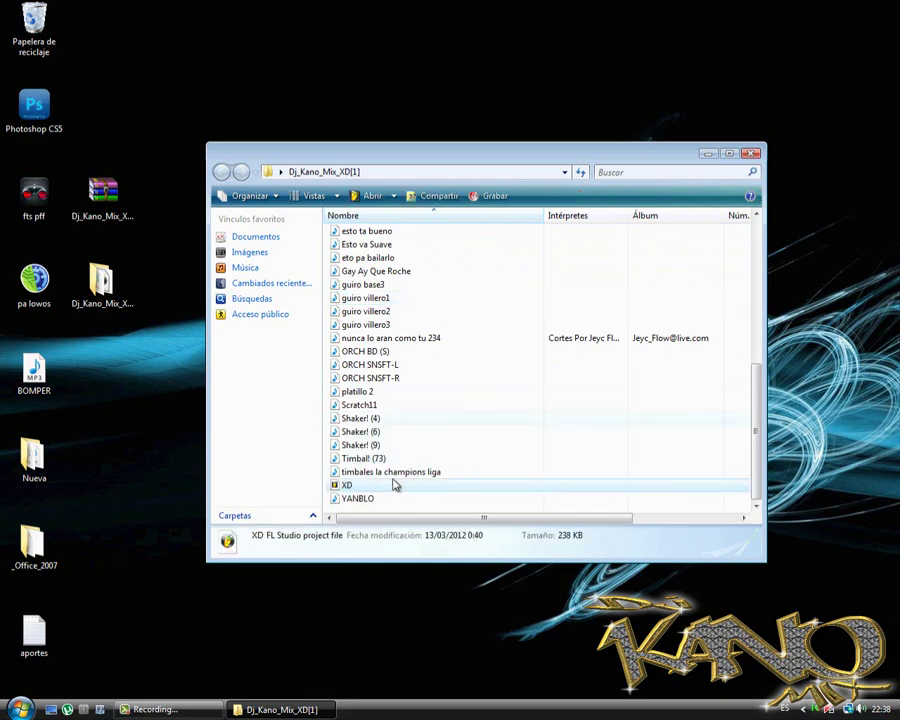
pyautogui.moveTo(368, 486); pyautogui.dragTo(50, 50)
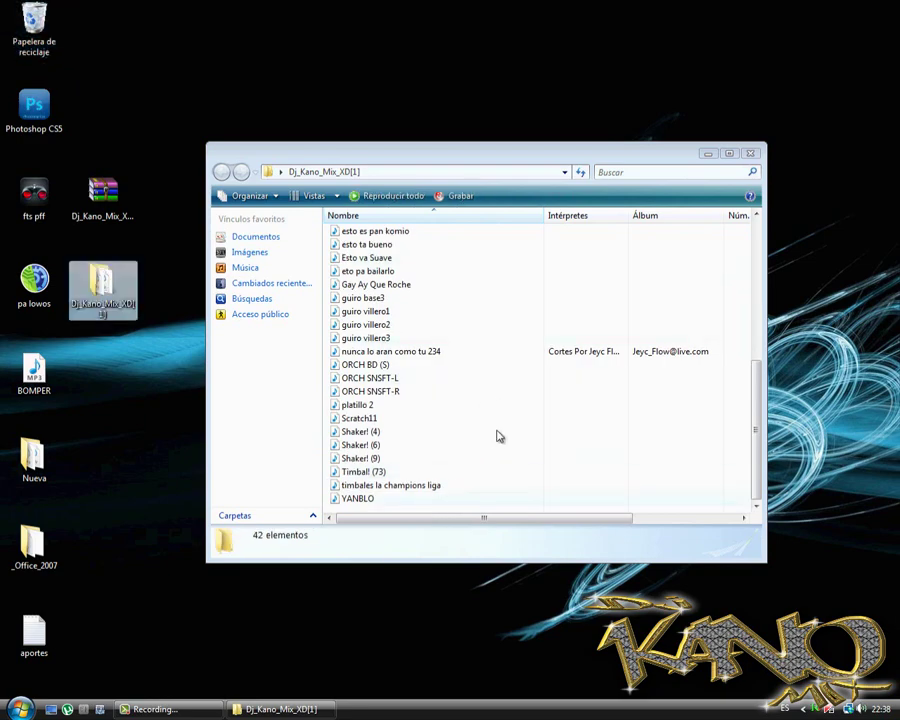
pyautogui.click(759, 333)
pyautogui.scroll(1, 542, 237)
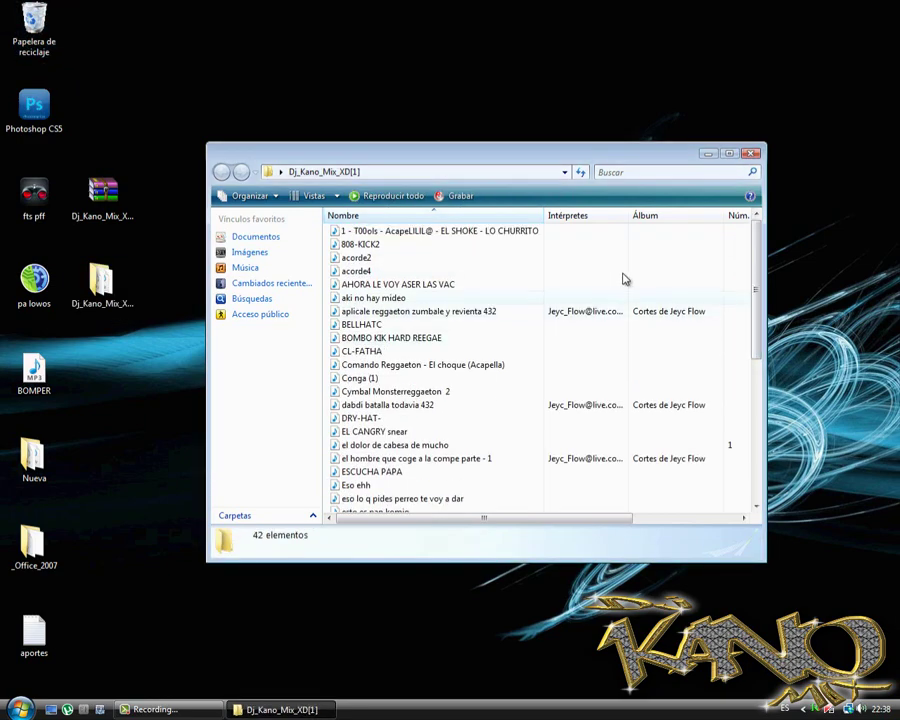
pyautogui.scroll(-5, 600, 320)
pyautogui.scroll(-2, 480, 330)
# Close the folder window and move the extracted Dj_Kano_Mix_XD[1] folder to the Recycle Bin
pyautogui.moveTo(450, 162); pyautogui.dragTo(478, 119)
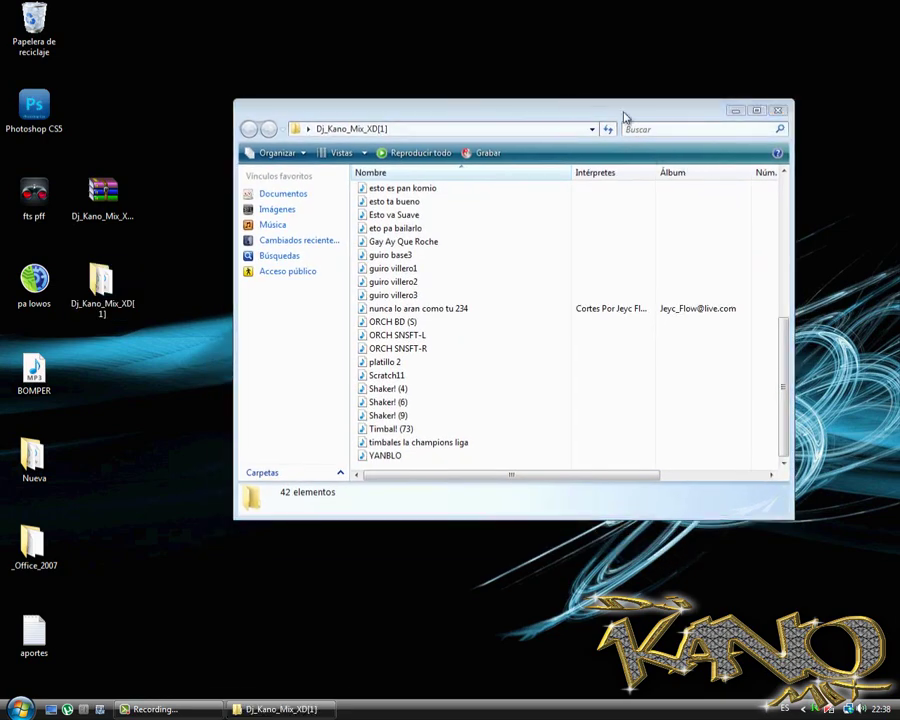
pyautogui.click(777, 110)
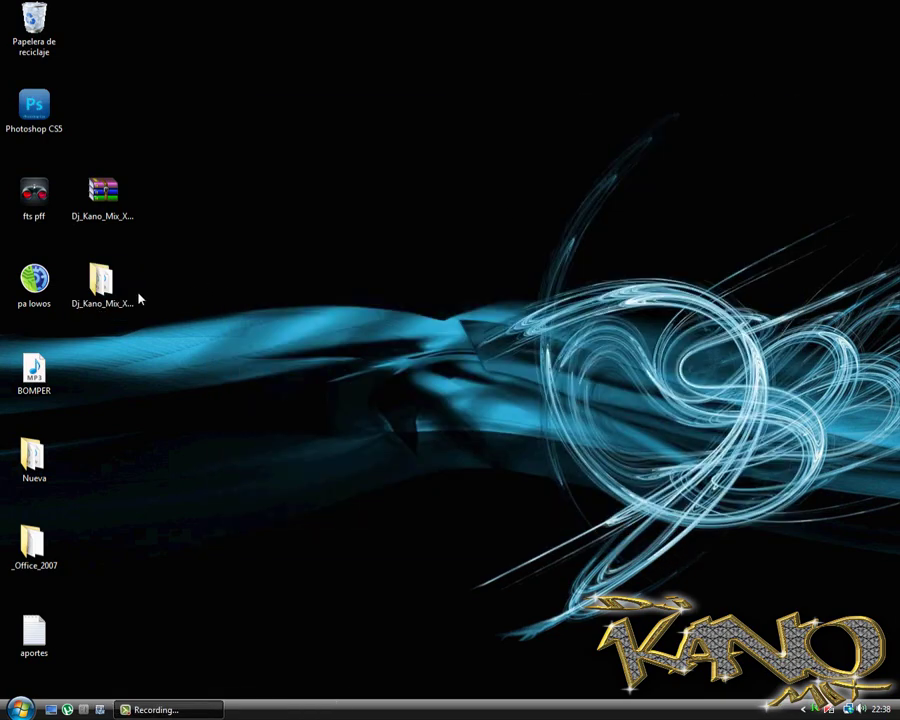
pyautogui.moveTo(116, 296); pyautogui.dragTo(42, 33)
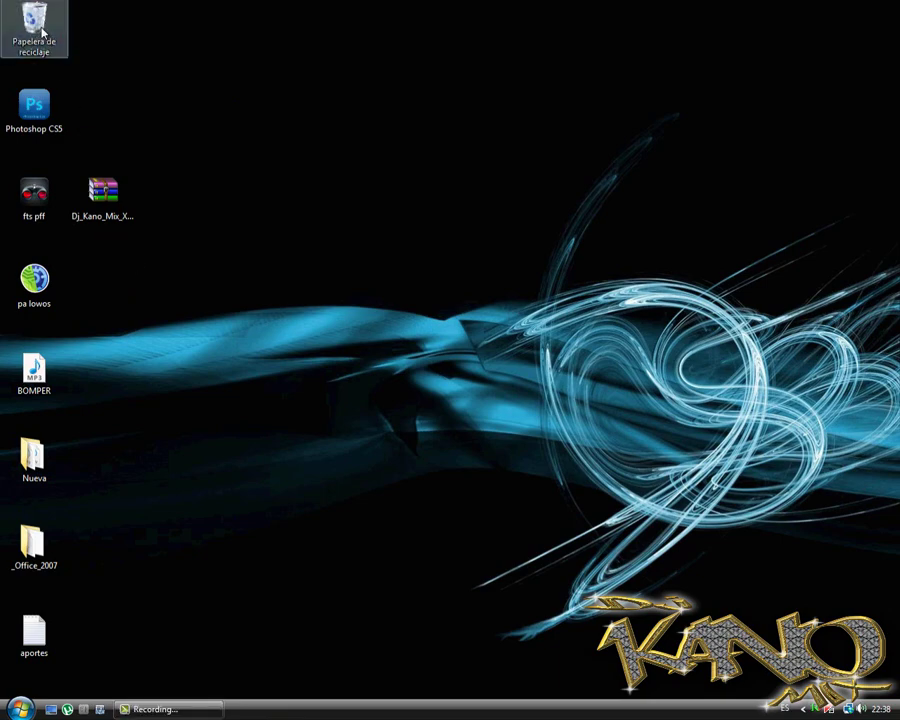
# Launch FL Studio and load the zipped Dj_Kano_Mix_XD[1] project from the desktop into it
pyautogui.click(85, 708)
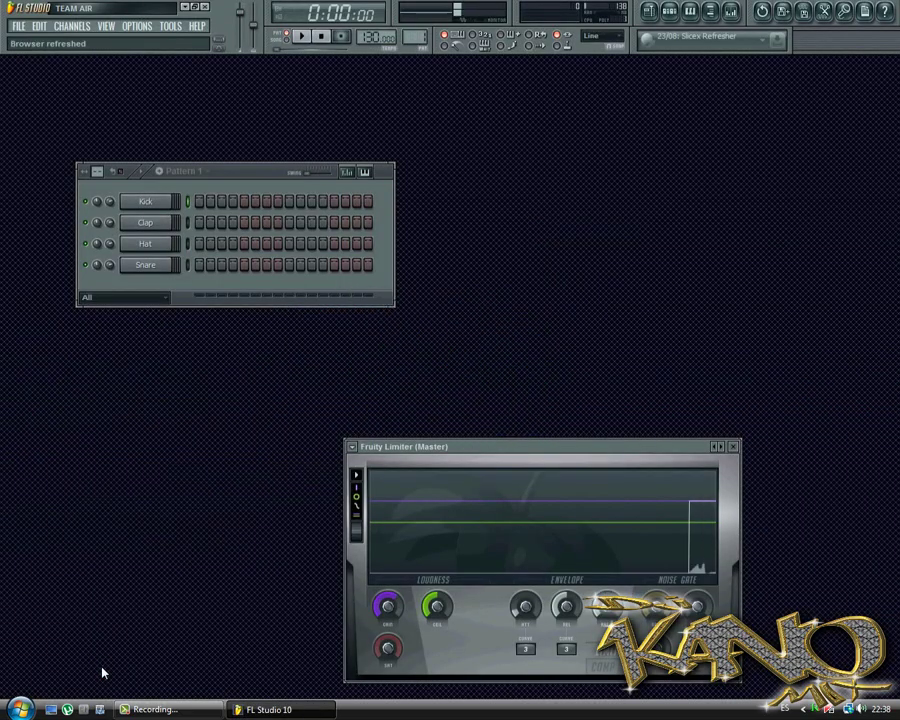
pyautogui.click(262, 709)
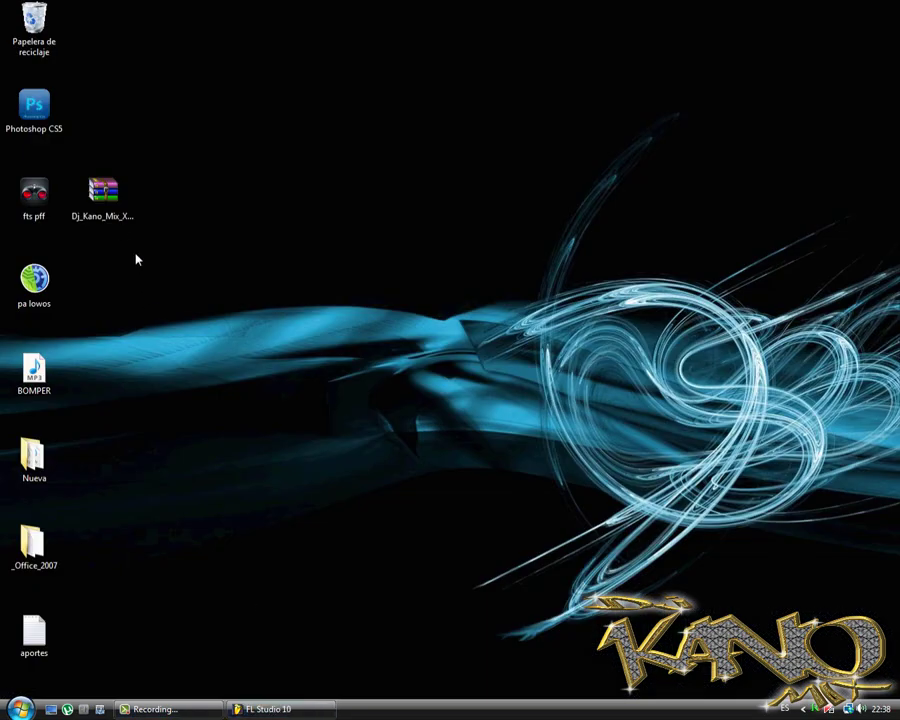
pyautogui.moveTo(112, 222); pyautogui.dragTo(106, 37)
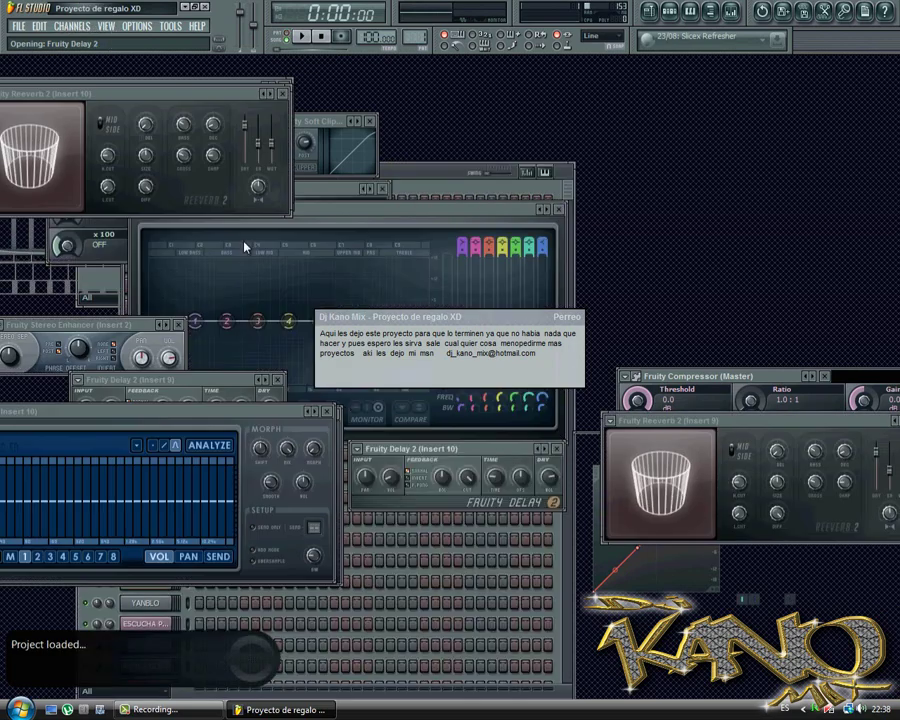
# Open the playlist and play the song from the beginning
pyautogui.click(674, 14)
pyautogui.click(674, 14)
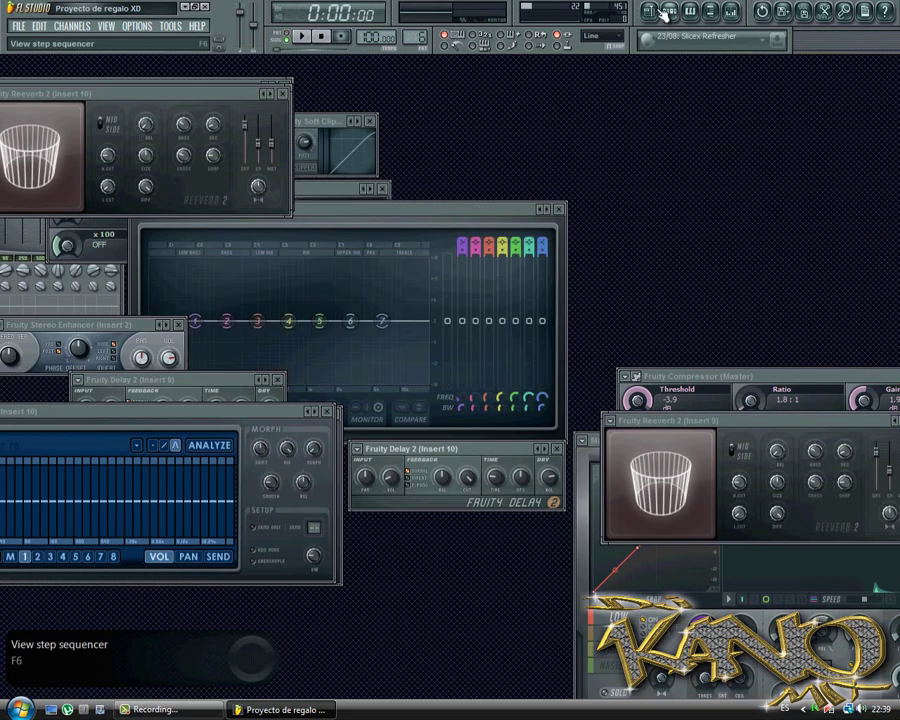
pyautogui.click(650, 13)
pyautogui.press('space')
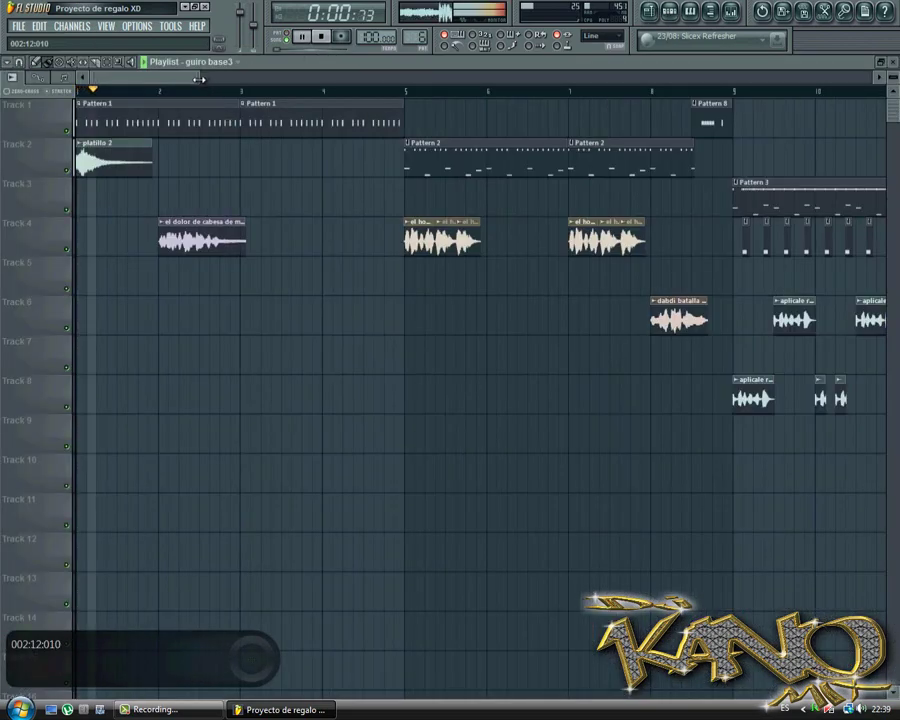
# Zoom the playlist out to the whole song and listen to it from bar 9 and bar 13
pyautogui.moveTo(200, 78); pyautogui.dragTo(888, 105)
pyautogui.press('space')
pyautogui.click(183, 94)
pyautogui.press('space')
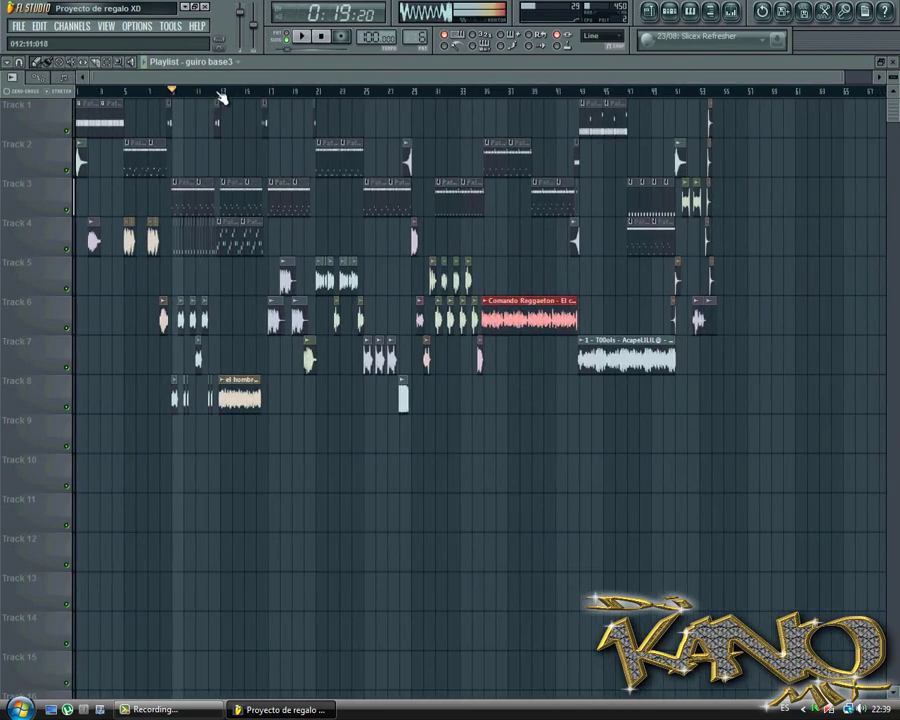
pyautogui.click(219, 92)
# Switch to pattern mode, open Pattern 3 from the playlist and listen to it with the step sequencer showing
pyautogui.click(286, 39)
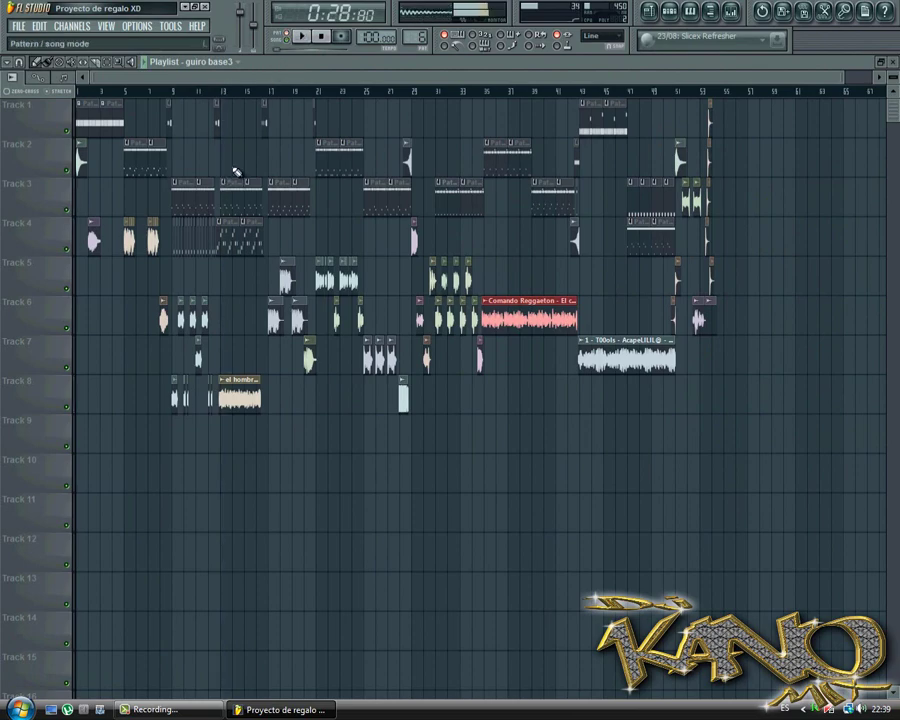
pyautogui.doubleClick(182, 185)
pyautogui.press('space')
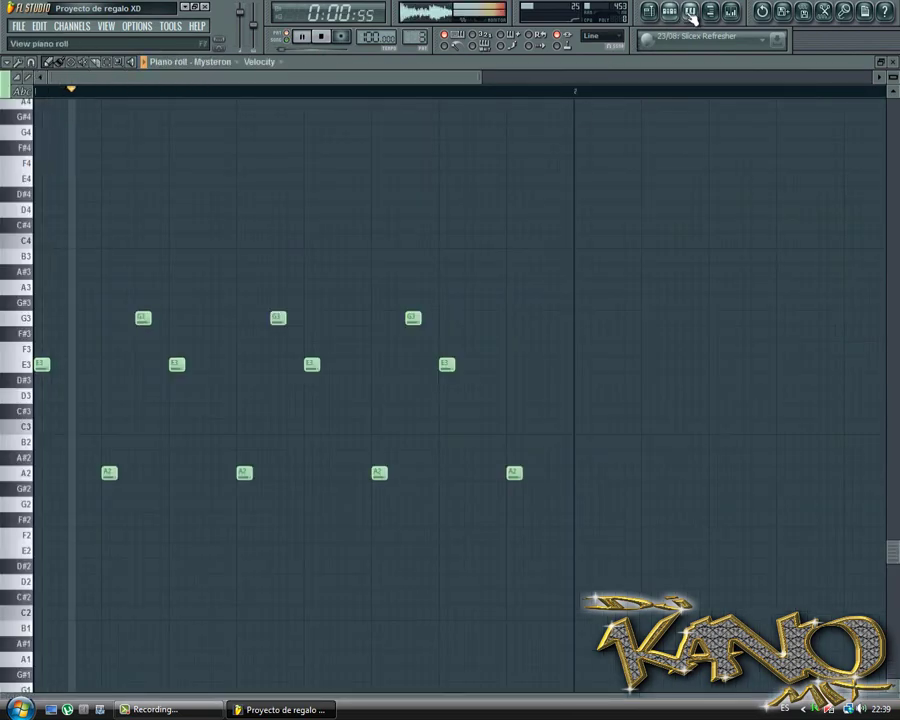
pyautogui.click(690, 12)
pyautogui.click(670, 14)
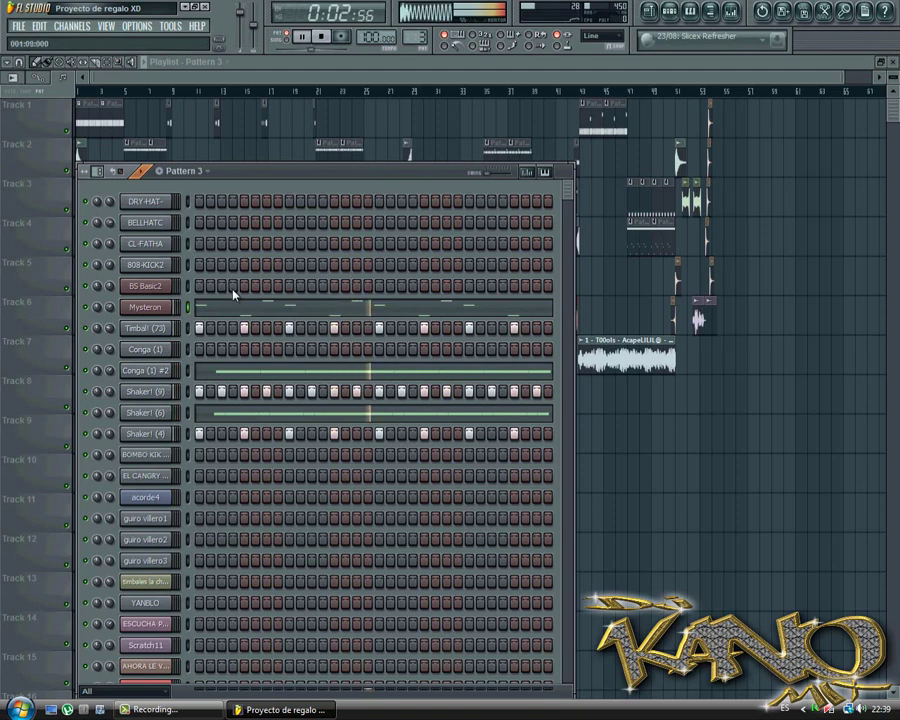
pyautogui.press('space')
# View the Mysteron plugin, play Pattern 3 and close the plugin and its channel settings
pyautogui.click(144, 307)
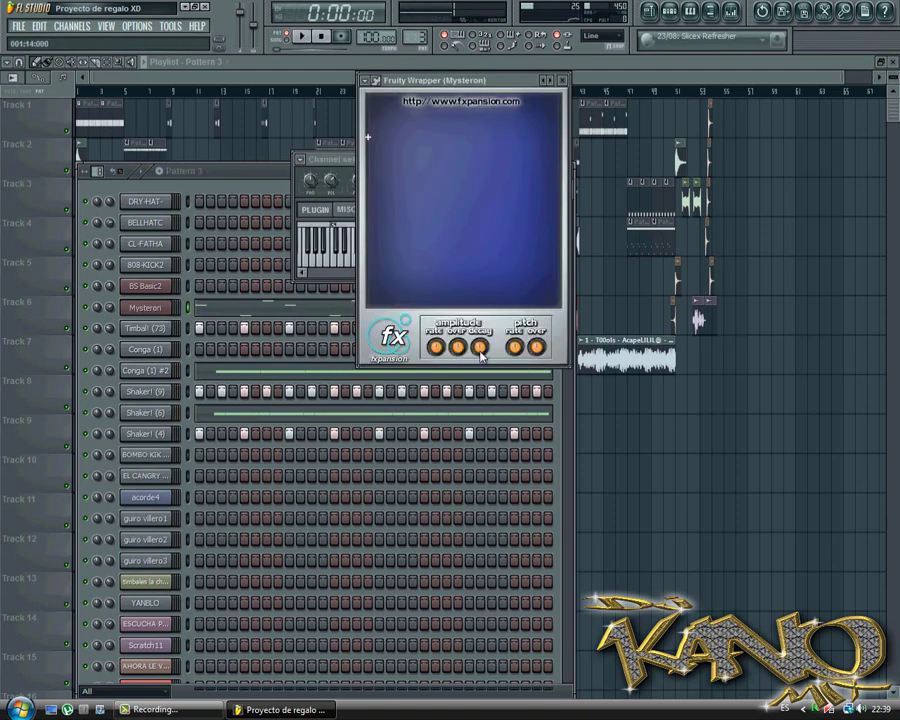
pyautogui.press('space')
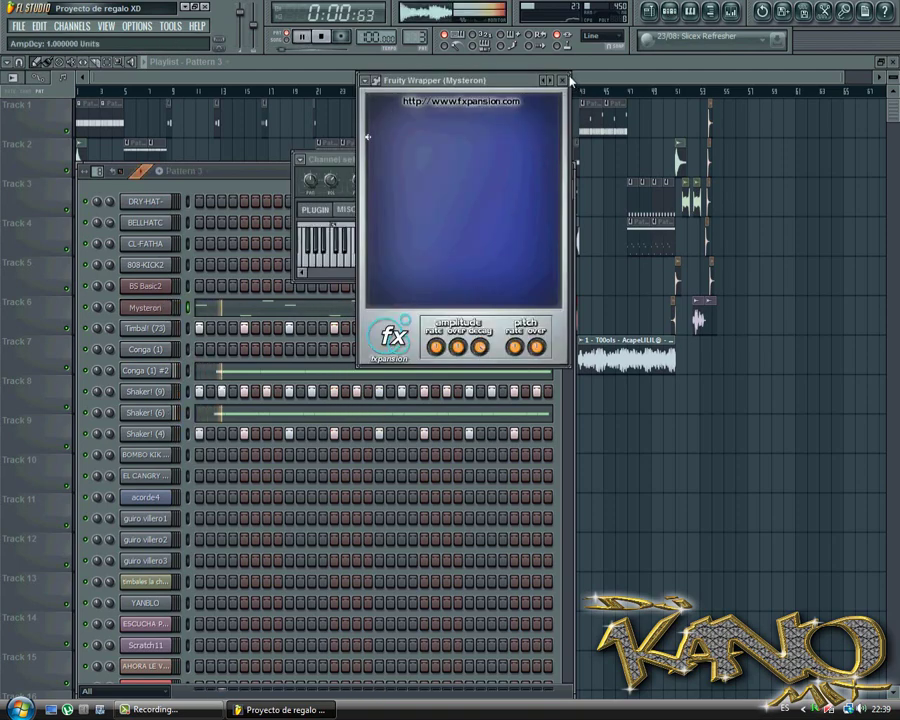
pyautogui.click(566, 80)
pyautogui.click(466, 157)
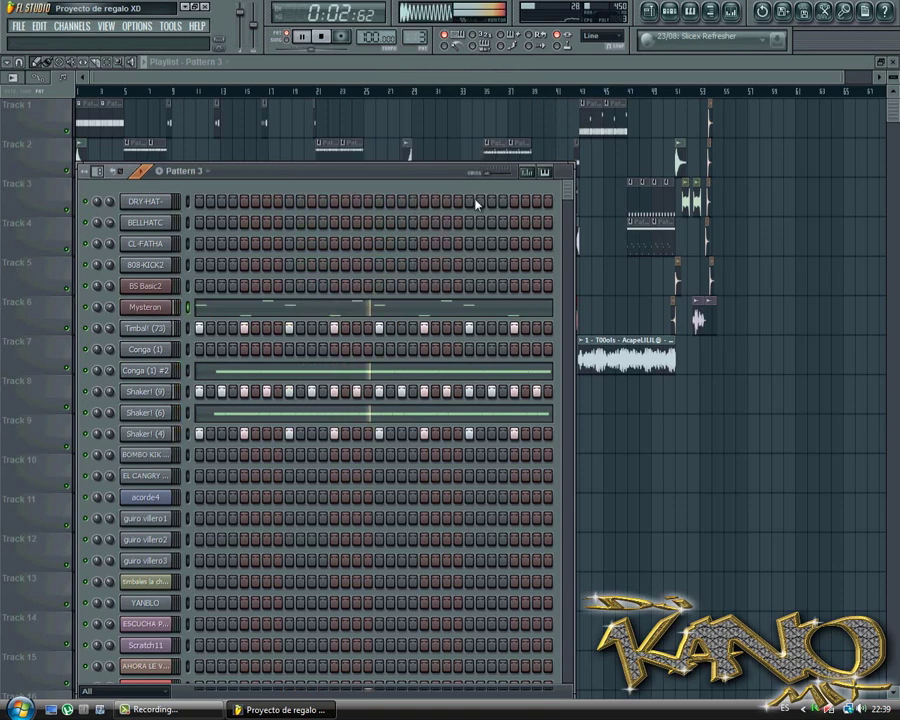
pyautogui.press('space')
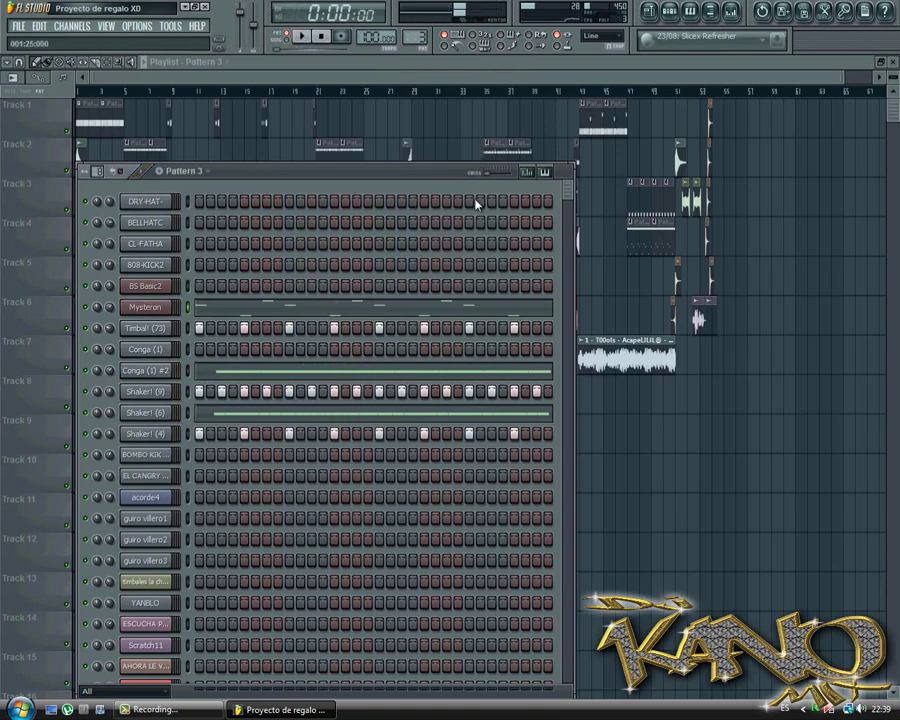
# Look through the effects on the mixer's insert tracks and return to the full playlist
pyautogui.click(741, 14)
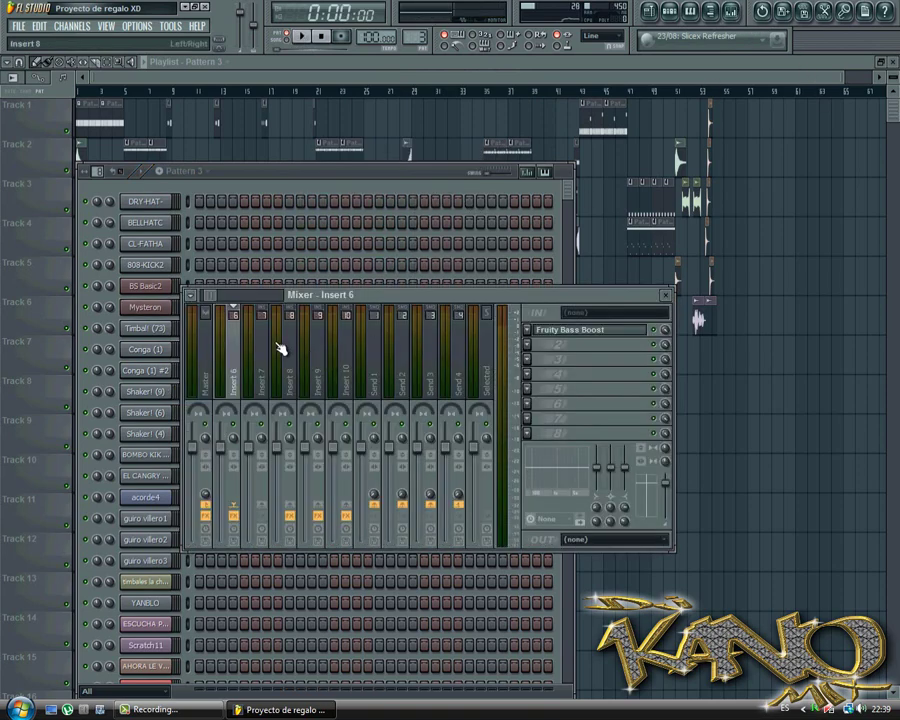
pyautogui.scroll(5, 281, 347)
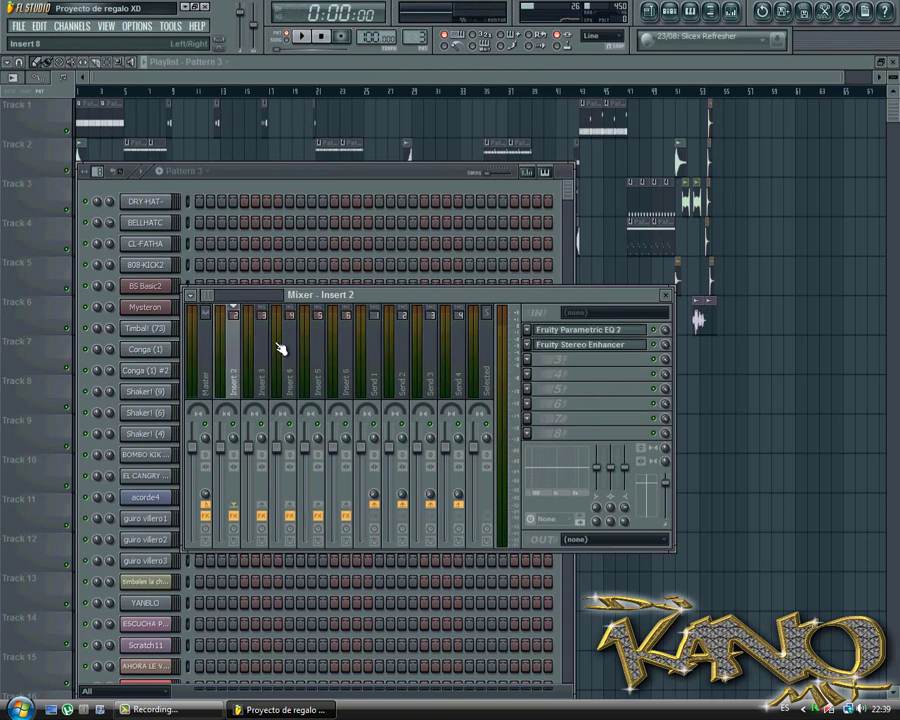
pyautogui.press('F12')
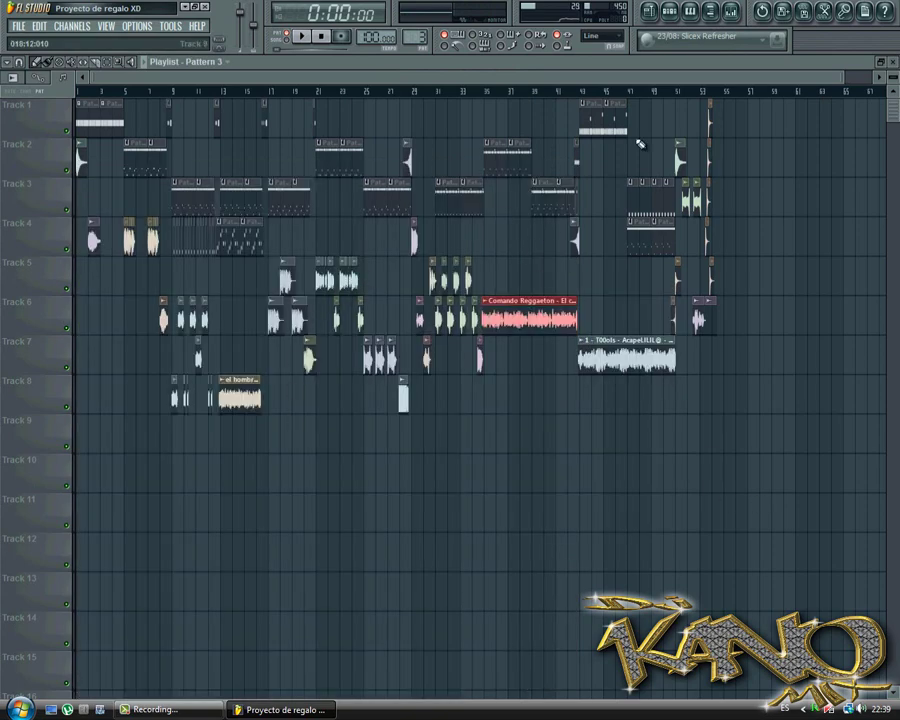
# Close the playlist, arrange the step sequencer beside the browser and play Pattern 3
pyautogui.click(671, 17)
pyautogui.click(660, 415)
pyautogui.click(661, 14)
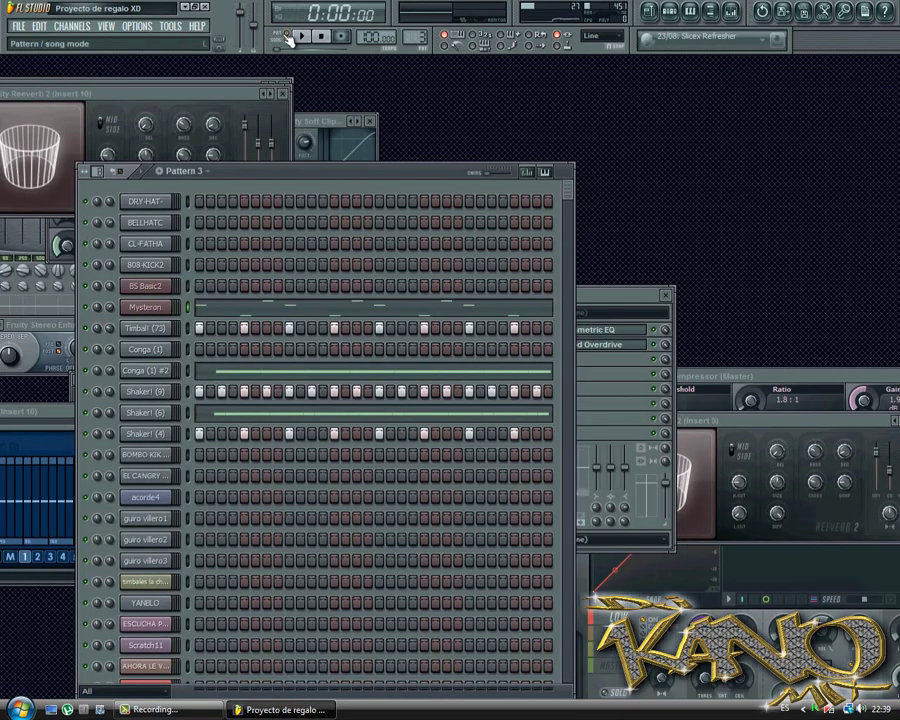
pyautogui.press('space')
pyautogui.moveTo(362, 173); pyautogui.dragTo(443, 101)
pyautogui.click(710, 14)
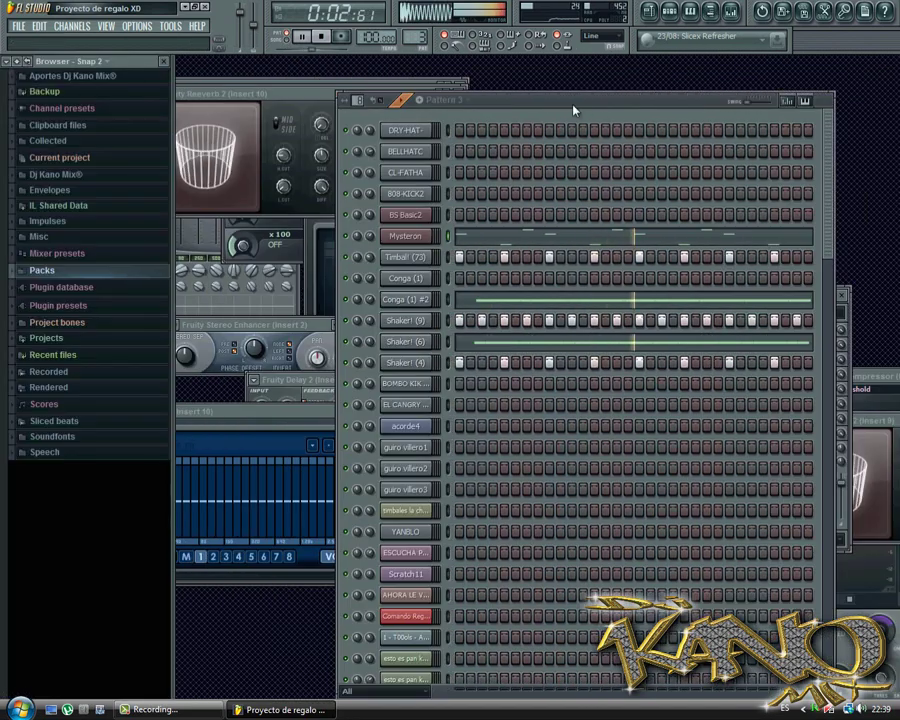
pyautogui.moveTo(566, 104); pyautogui.dragTo(500, 90)
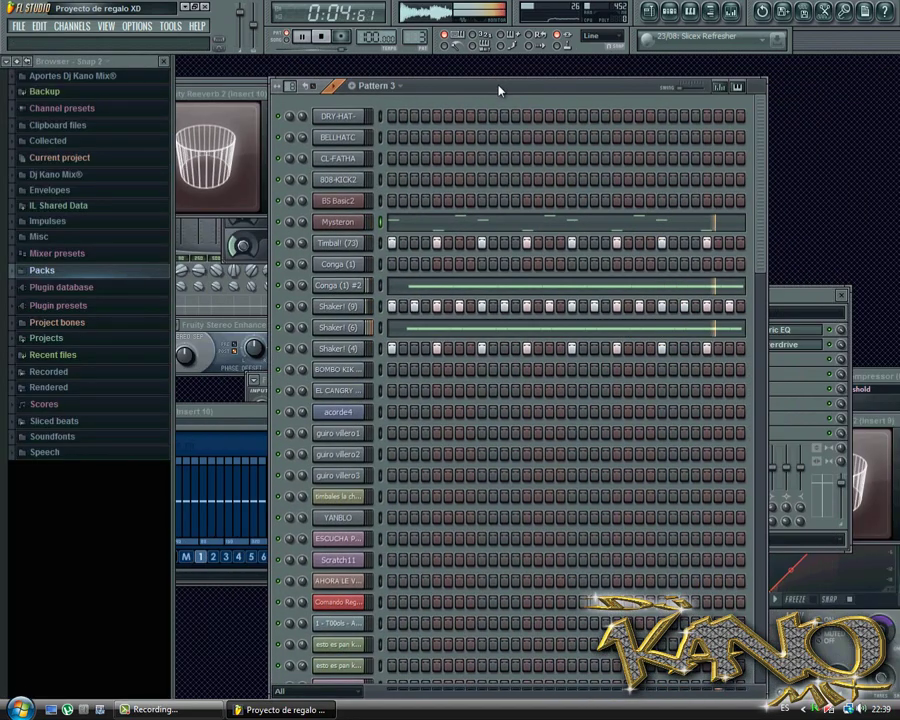
pyautogui.press('space')
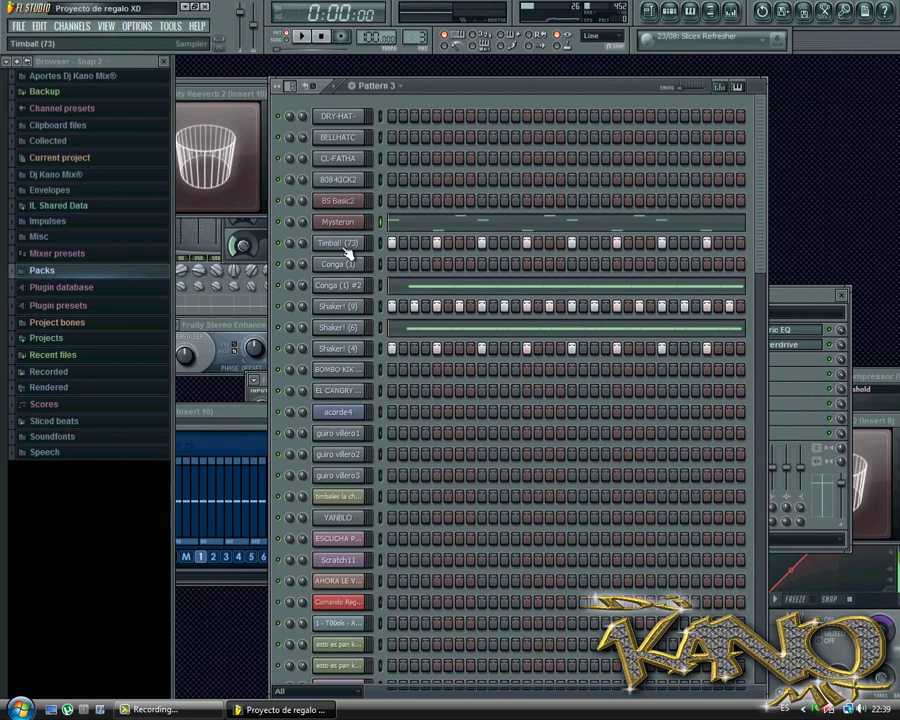
# Lower the time-stretching pitch of the Timbal! (73) channel and preview the sample
pyautogui.click(346, 248)
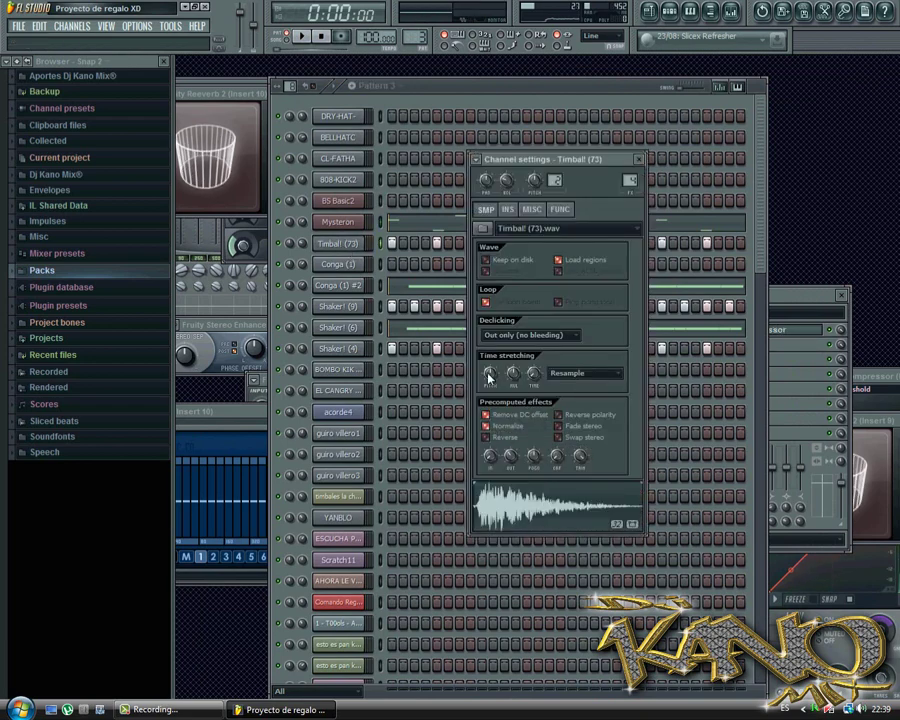
pyautogui.moveTo(488, 376); pyautogui.dragTo(522, 472)
pyautogui.click(528, 517)
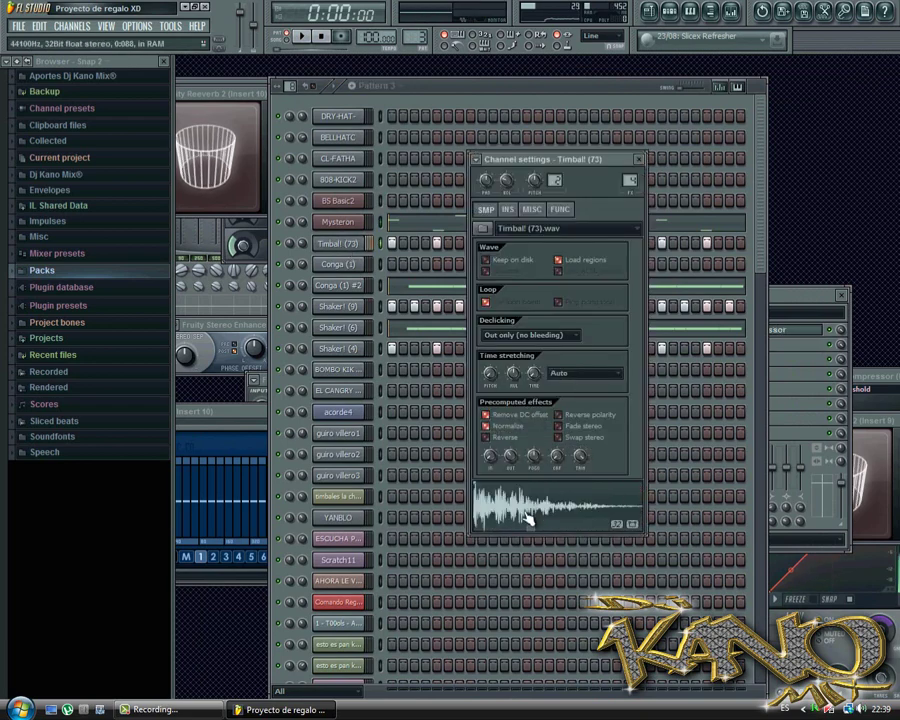
# Preview the Conga (1) #2 and Shaker! (9) samples in their channel settings, playing Pattern 3 in between
pyautogui.click(335, 286)
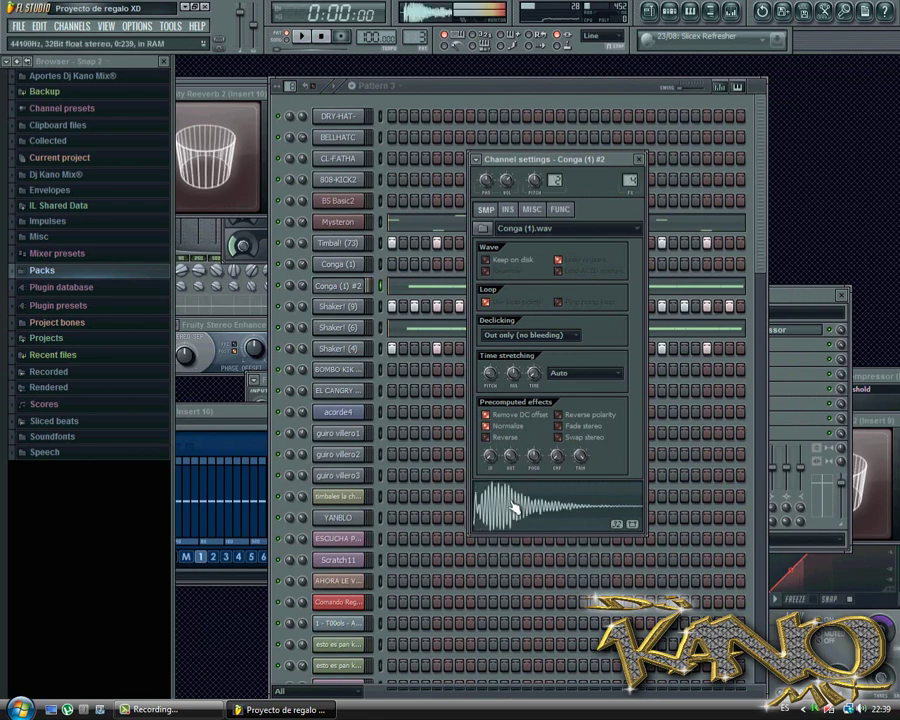
pyautogui.press('space')
pyautogui.click(345, 287)
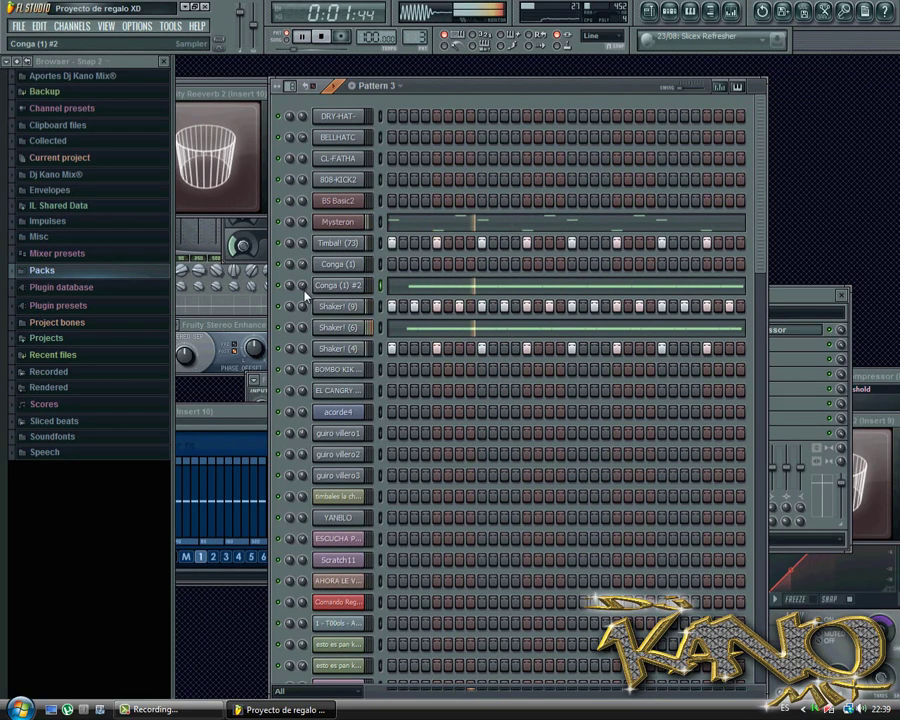
pyautogui.click(340, 306)
pyautogui.press('space')
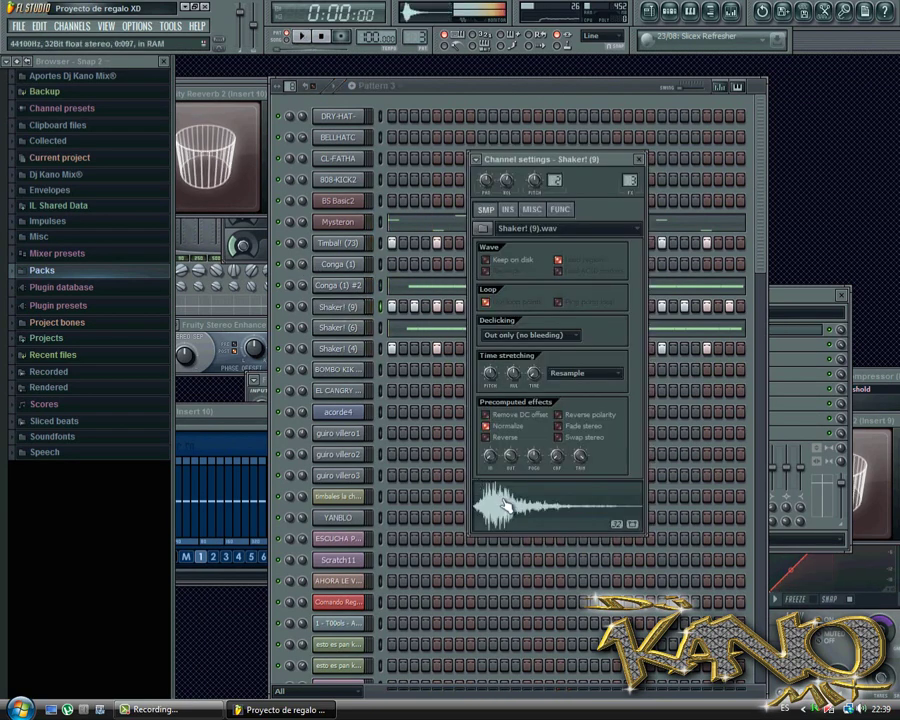
# Lower the time-stretching pitch of the Shaker! (6) channel and check it against Pattern 3
pyautogui.click(345, 328)
pyautogui.click(517, 506)
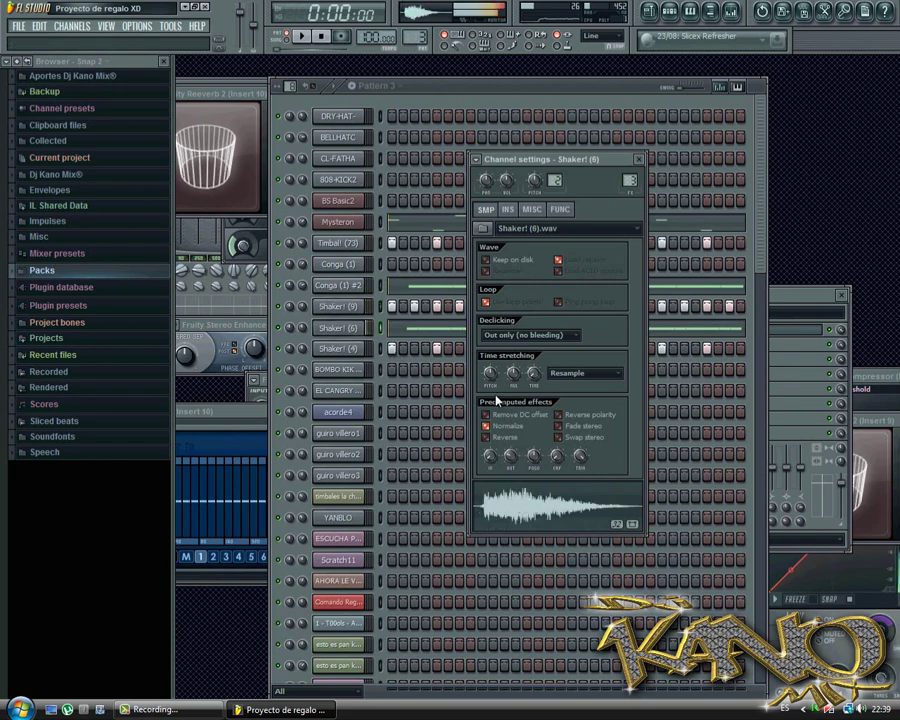
pyautogui.moveTo(487, 376); pyautogui.dragTo(487, 384)
pyautogui.click(526, 488)
pyautogui.press('space')
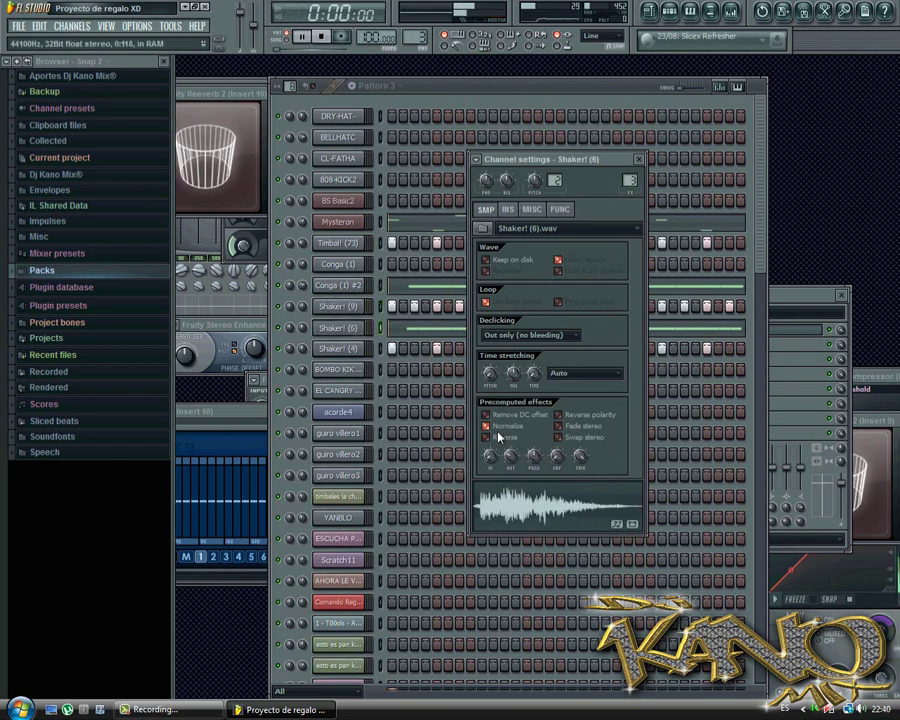
# Lower the time-stretching pitch of the Shaker! (4) channel, close its settings and listen to Pattern 3
pyautogui.click(343, 348)
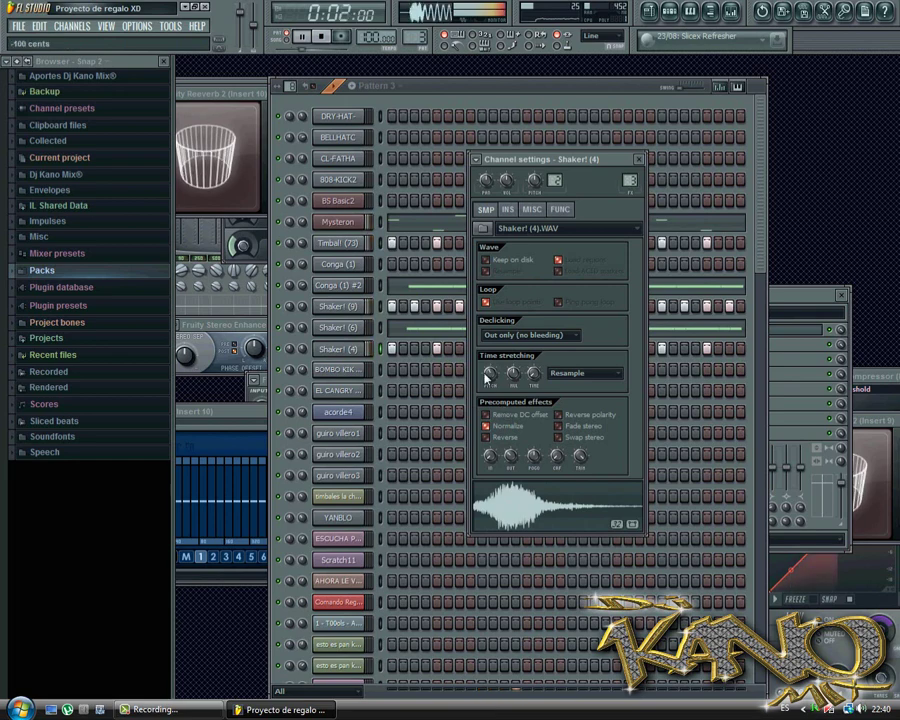
pyautogui.click(638, 159)
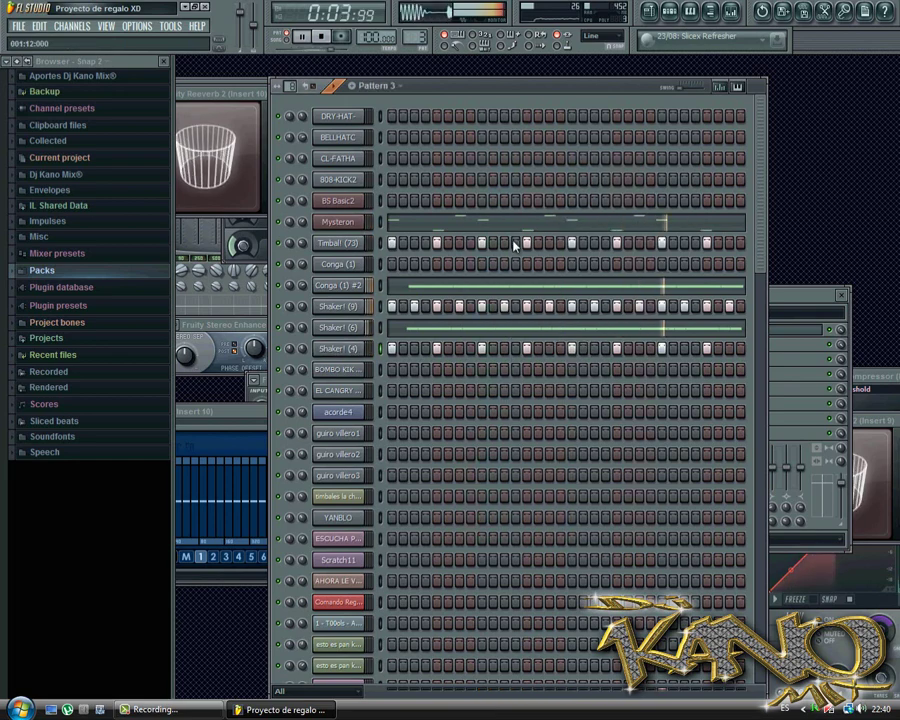
pyautogui.press('space')
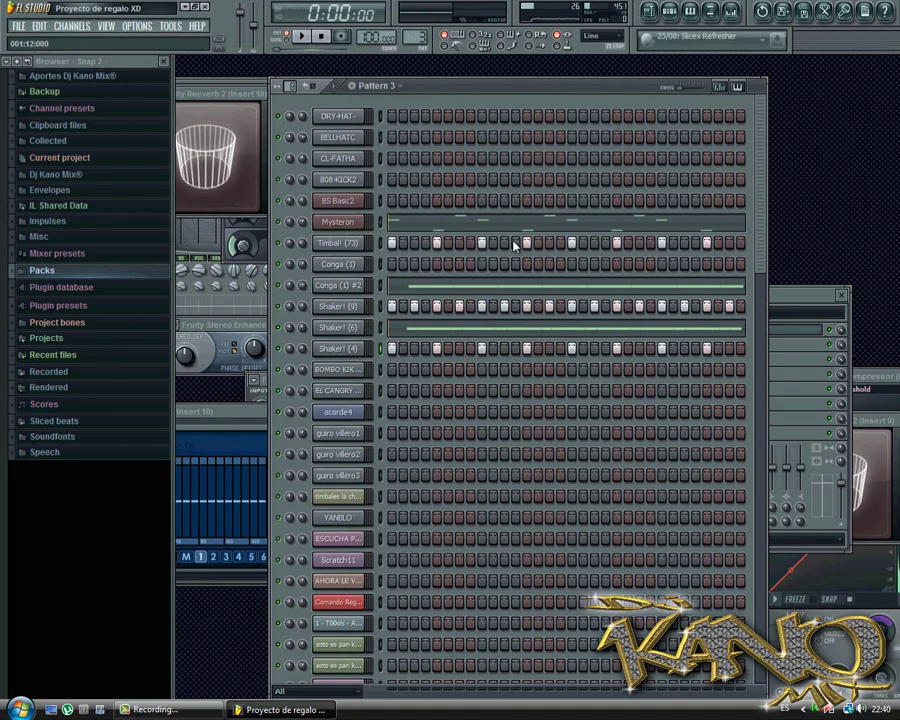
# Send the Shaker! (4) steps to the piano roll and set the piano roll's snap to Line
pyautogui.rightClick(350, 349)
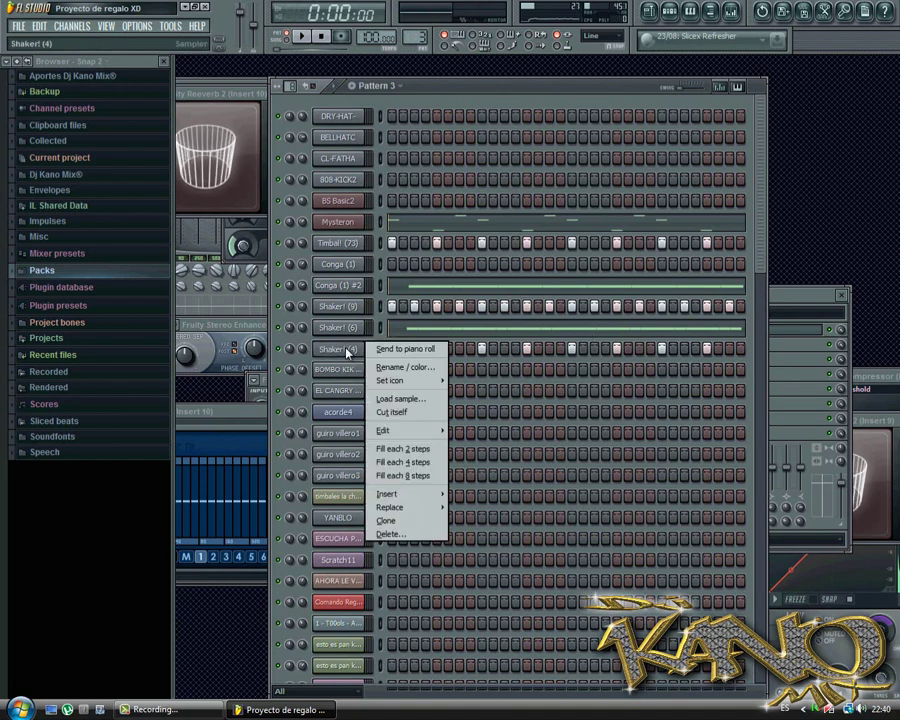
pyautogui.click(384, 350)
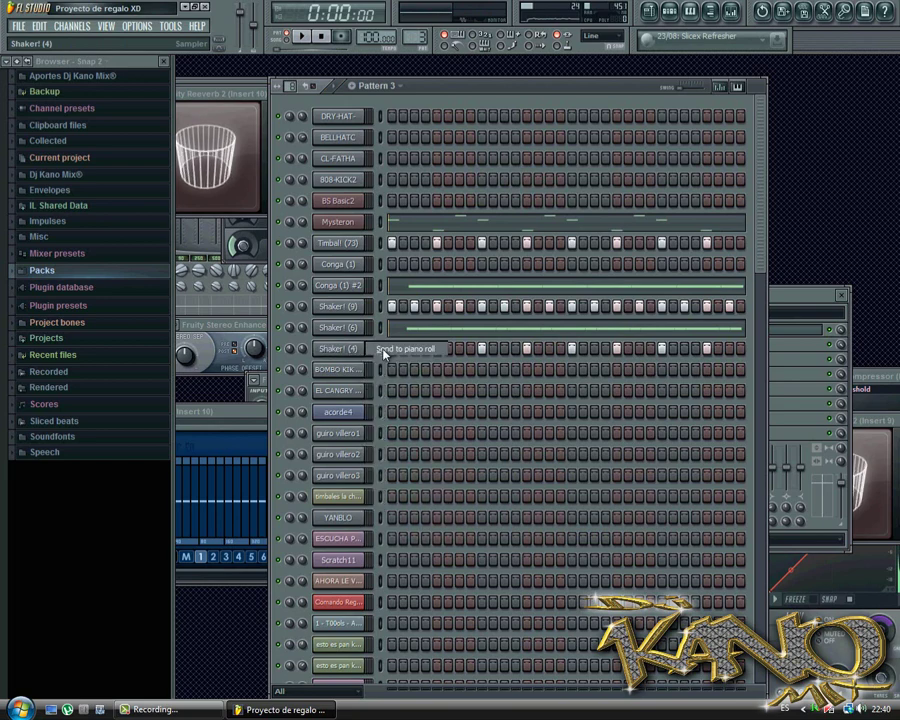
pyautogui.click(207, 63)
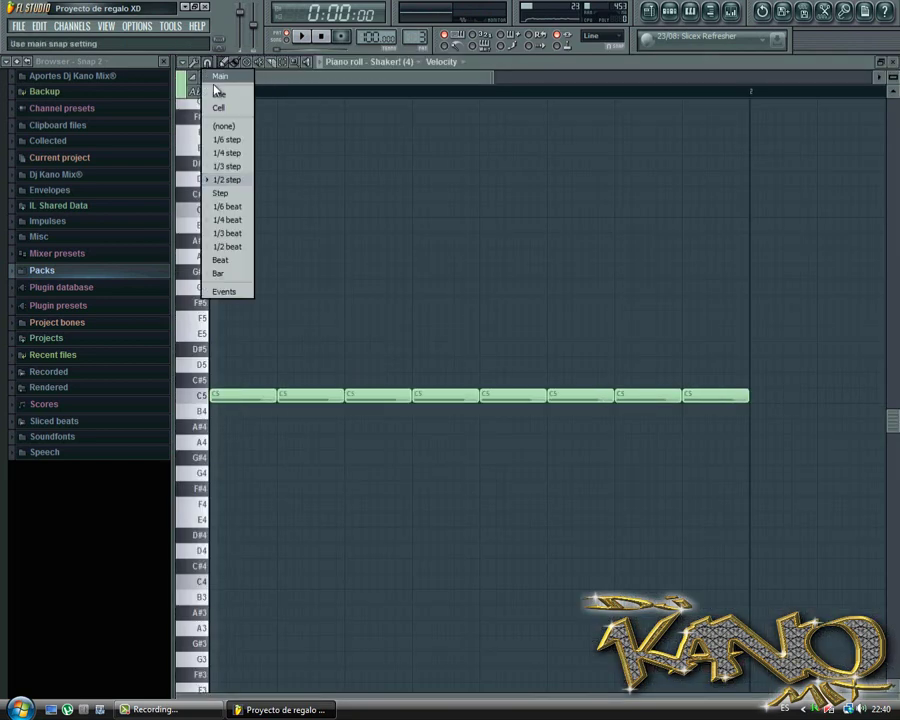
pyautogui.click(218, 97)
# Preview the Shaker! (4) sound at C5 and C4 on the piano roll keyboard
pyautogui.click(199, 398)
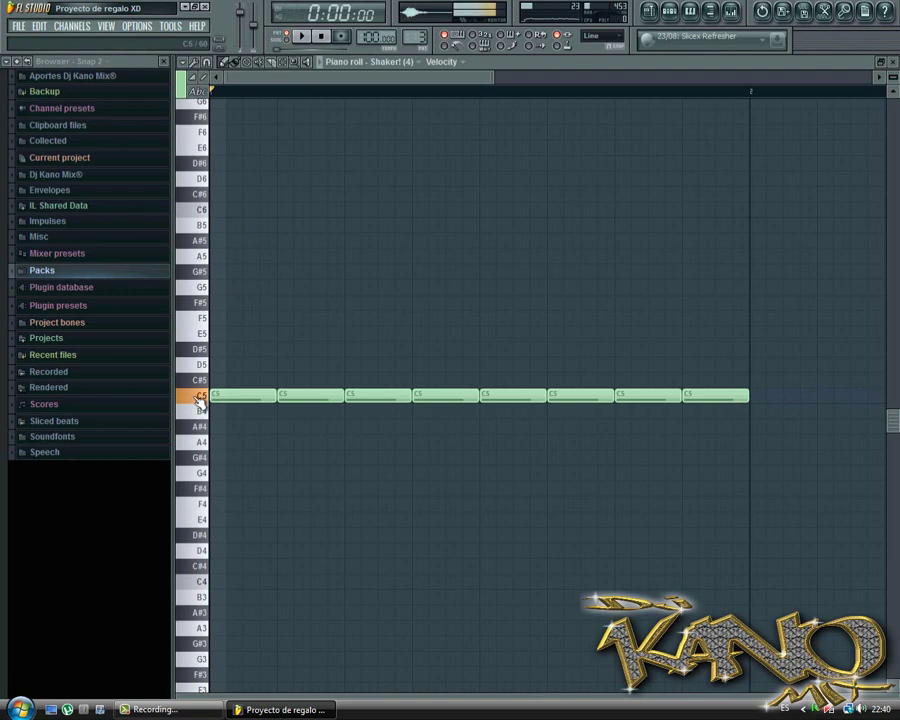
pyautogui.click(207, 582)
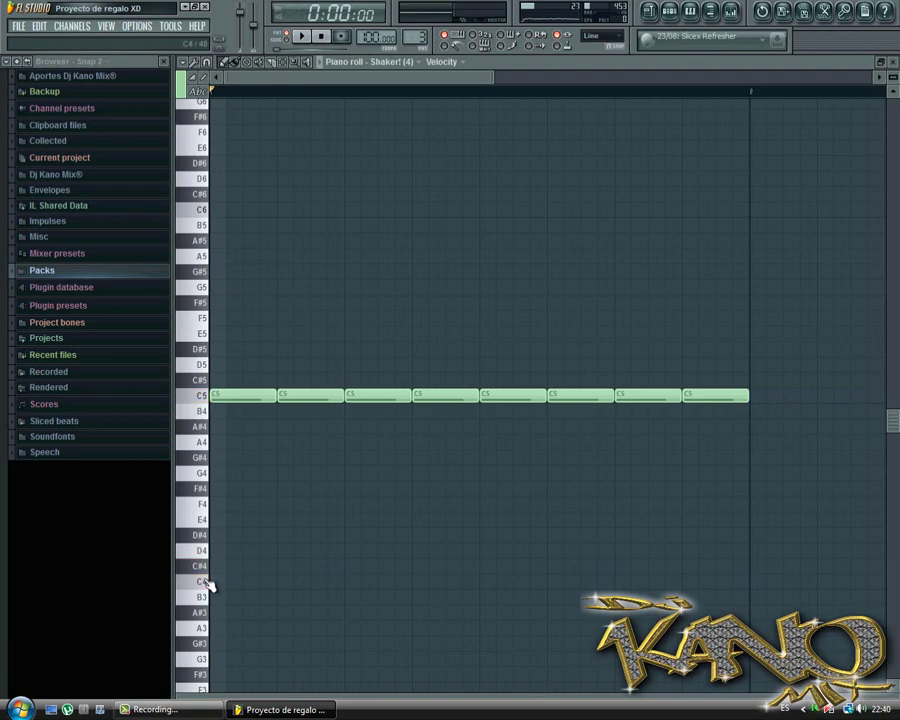
pyautogui.click(207, 582)
# Reset the pitch shift in the Shaker! (4) channel settings and return to its piano roll
pyautogui.click(688, 14)
pyautogui.click(347, 354)
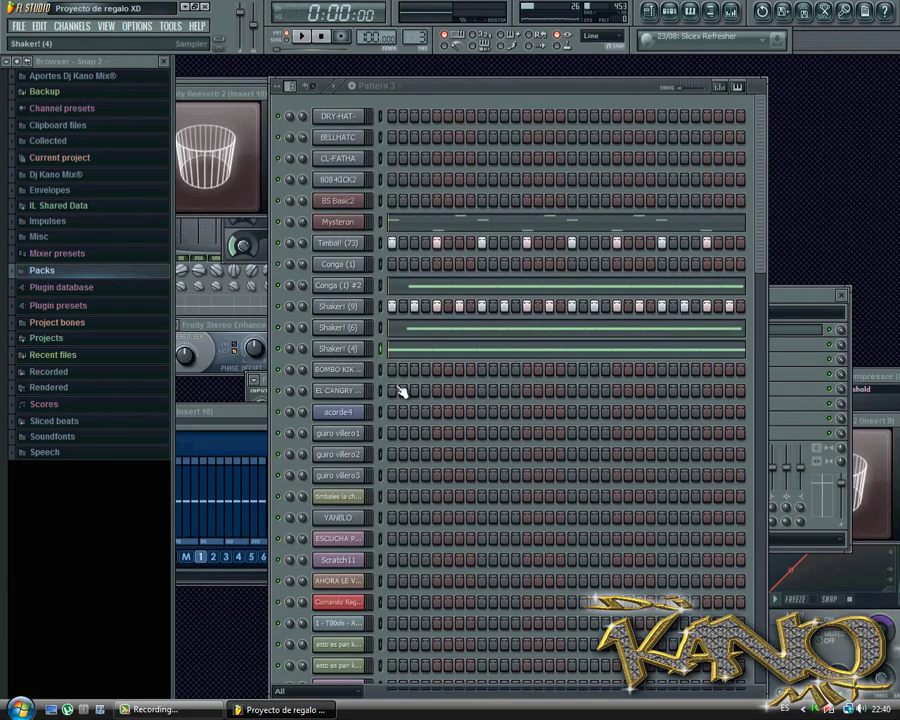
pyautogui.click(351, 352)
pyautogui.click(351, 352)
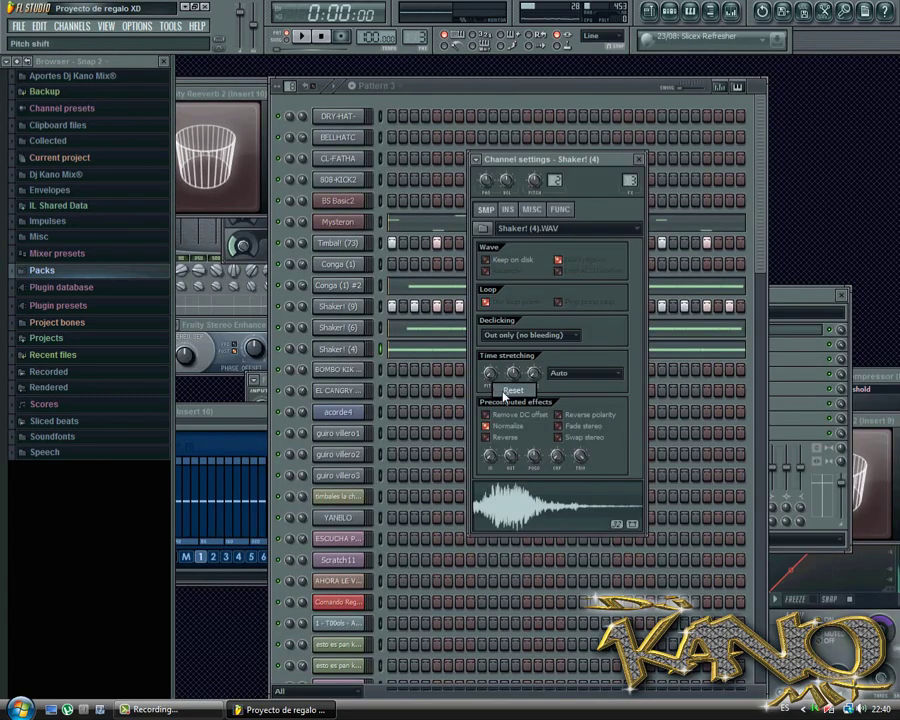
pyautogui.press('F7')
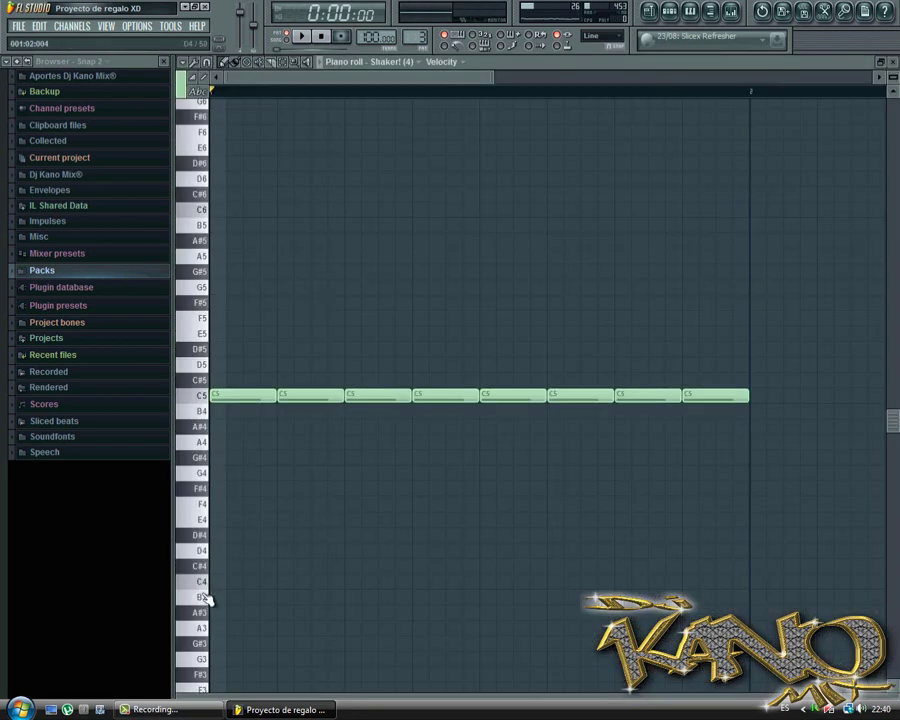
# Leave the piano roll, check the Shaker! (4) channel settings and listen to Pattern 3
pyautogui.press('F7')
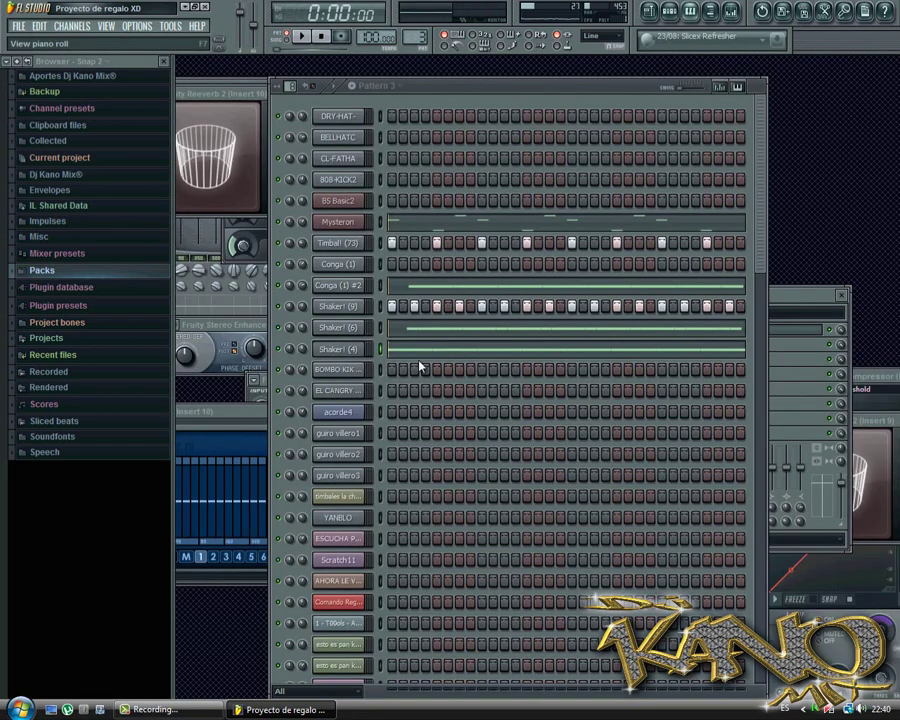
pyautogui.click(352, 352)
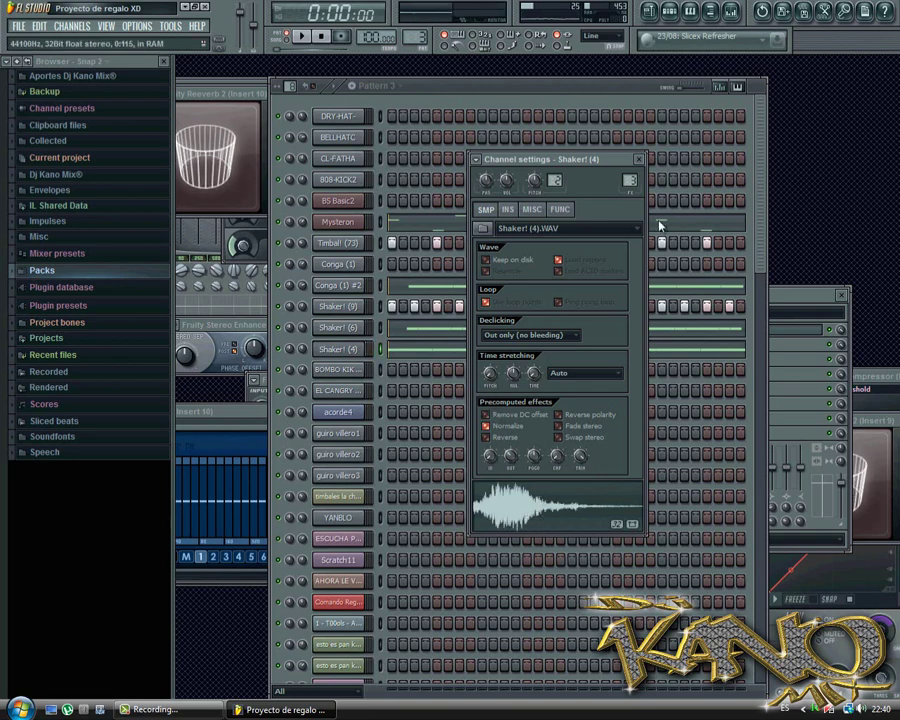
pyautogui.click(639, 161)
pyautogui.press('space')
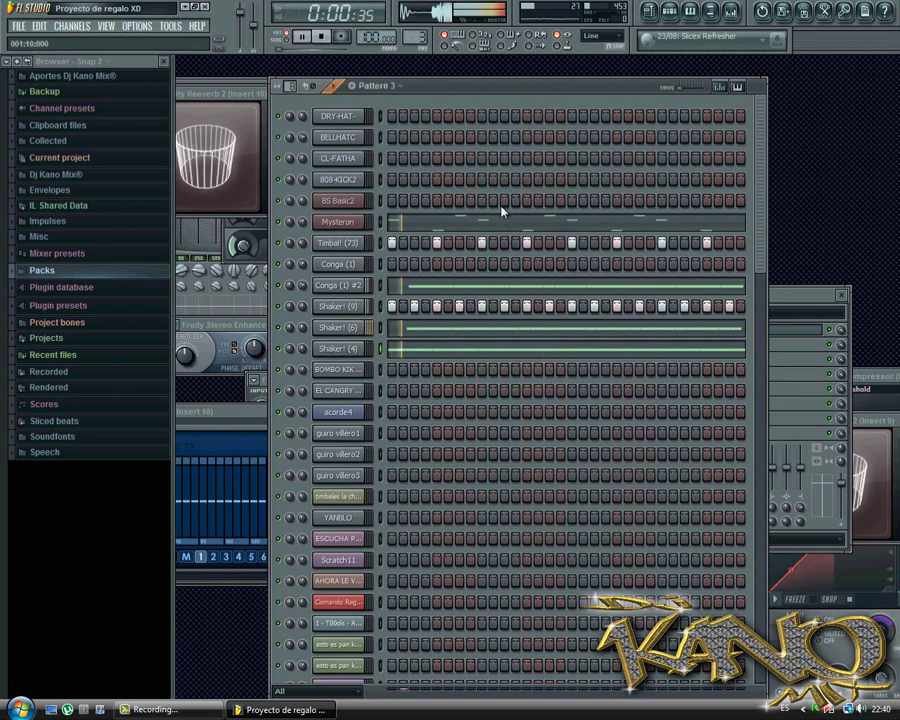
pyautogui.press('space')
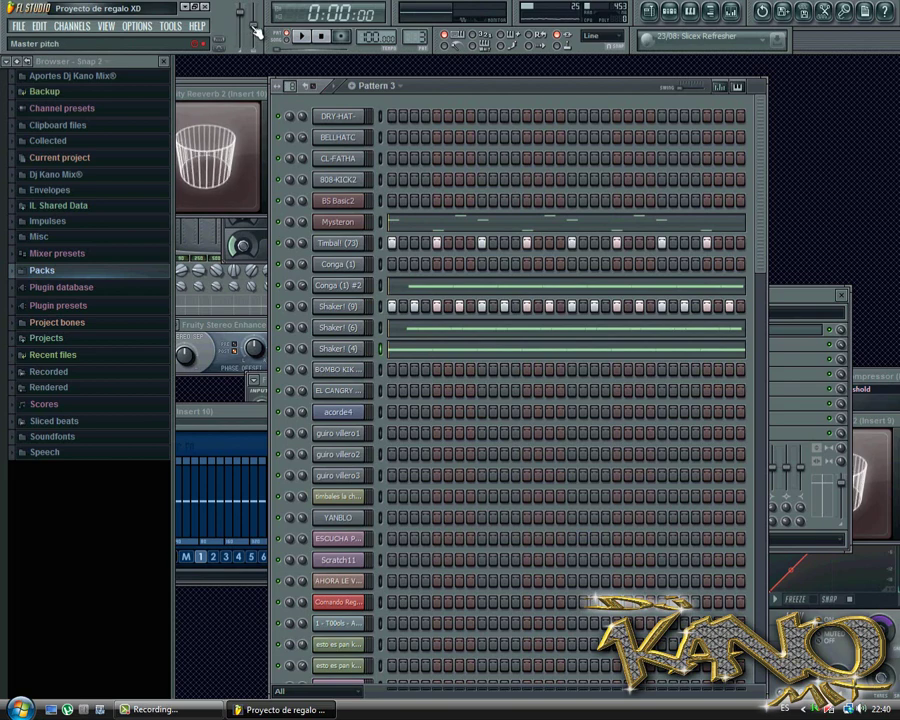
# Lower the master pitch to -600 cents and listen to Pattern 3 with it
pyautogui.moveTo(256, 32); pyautogui.dragTo(262, 108)
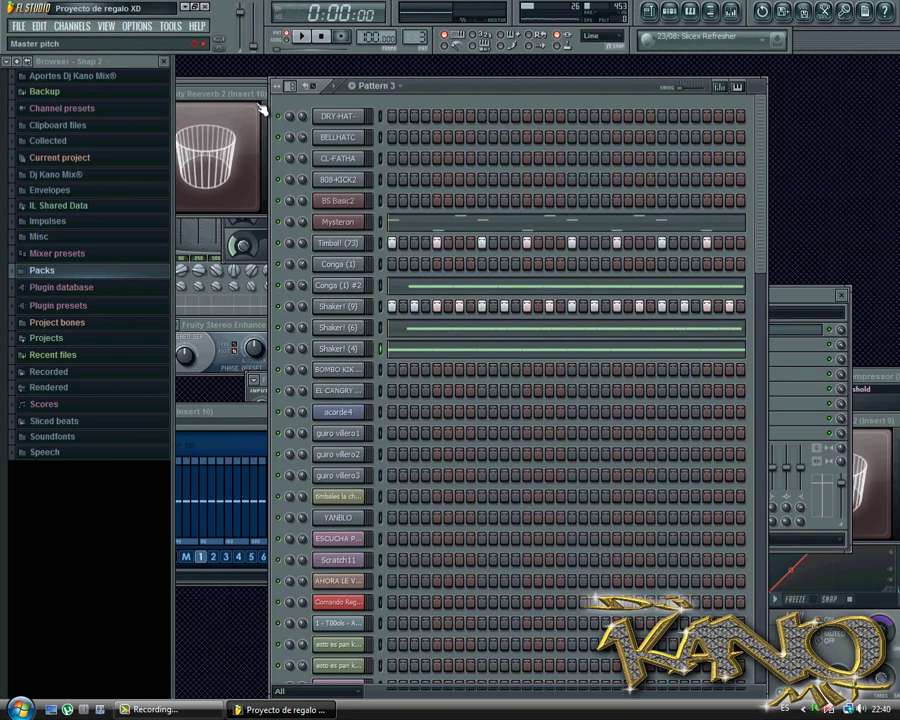
pyautogui.press('space')
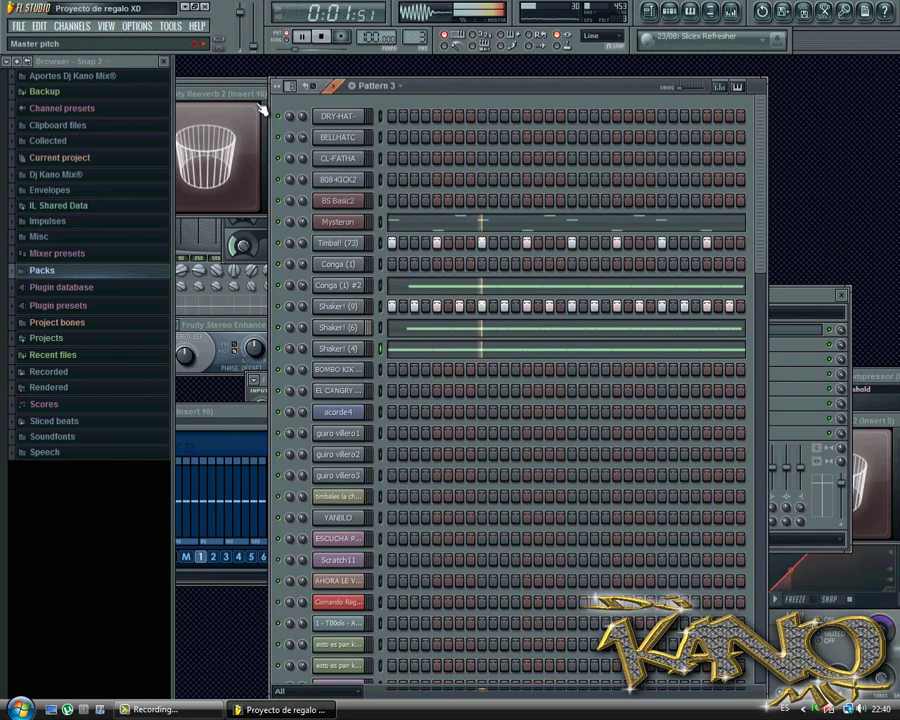
pyautogui.press('space')
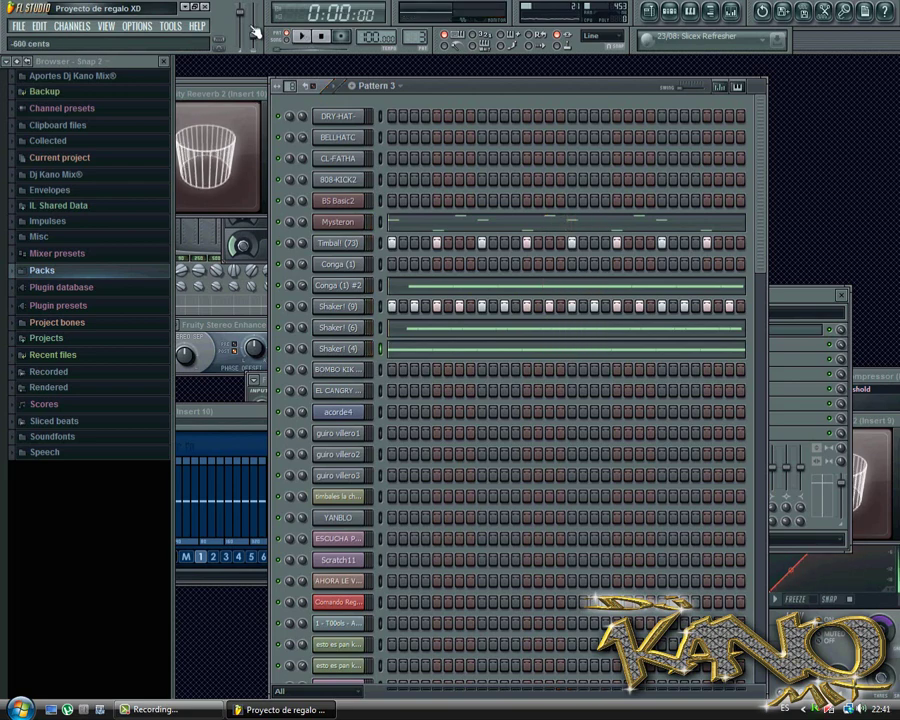
pyautogui.press('space')
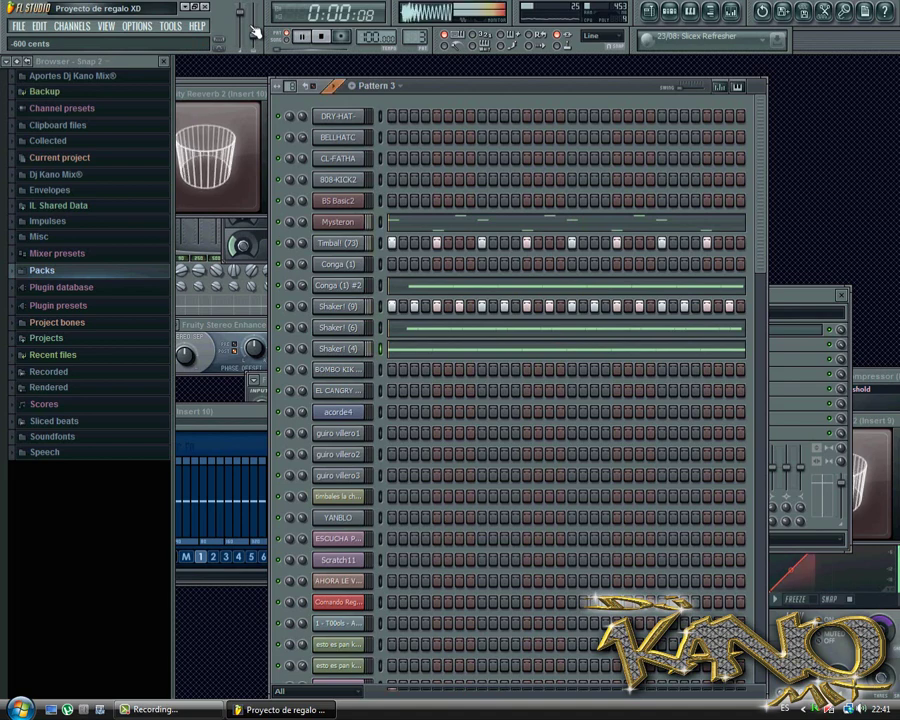
pyautogui.press('space')
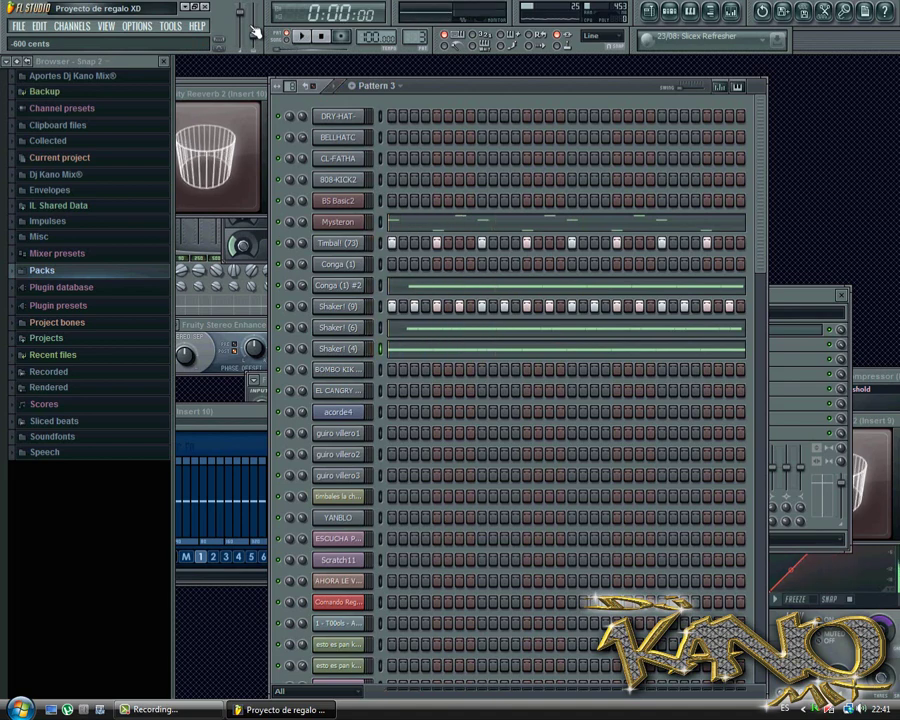
# Reset the master pitch and listen to Pattern 3 at its normal pitch
pyautogui.rightClick(255, 33)
pyautogui.click(268, 42)
pyautogui.press('space')
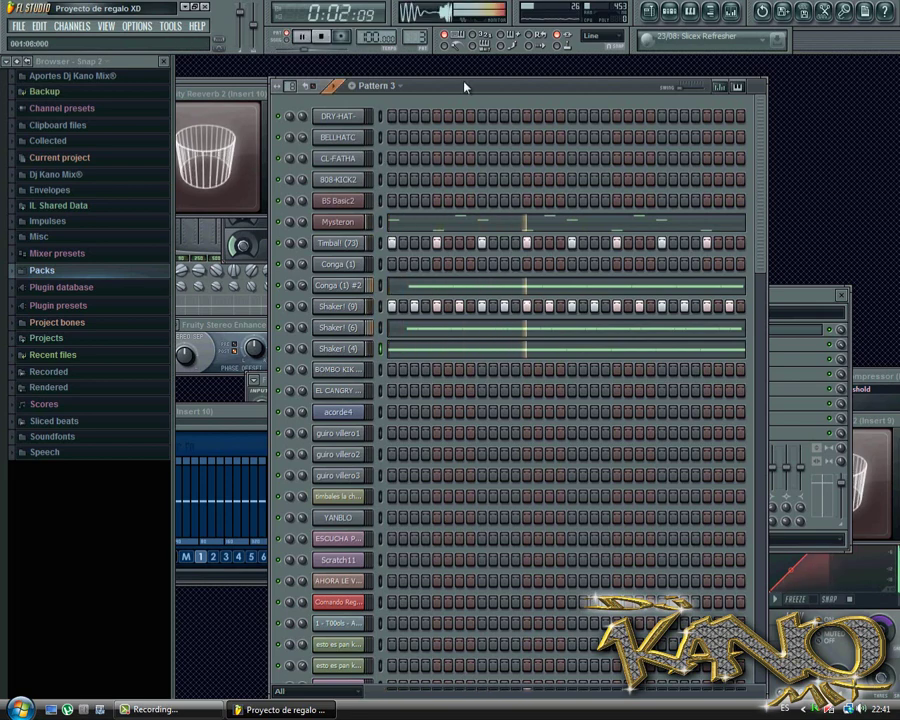
pyautogui.press('space')
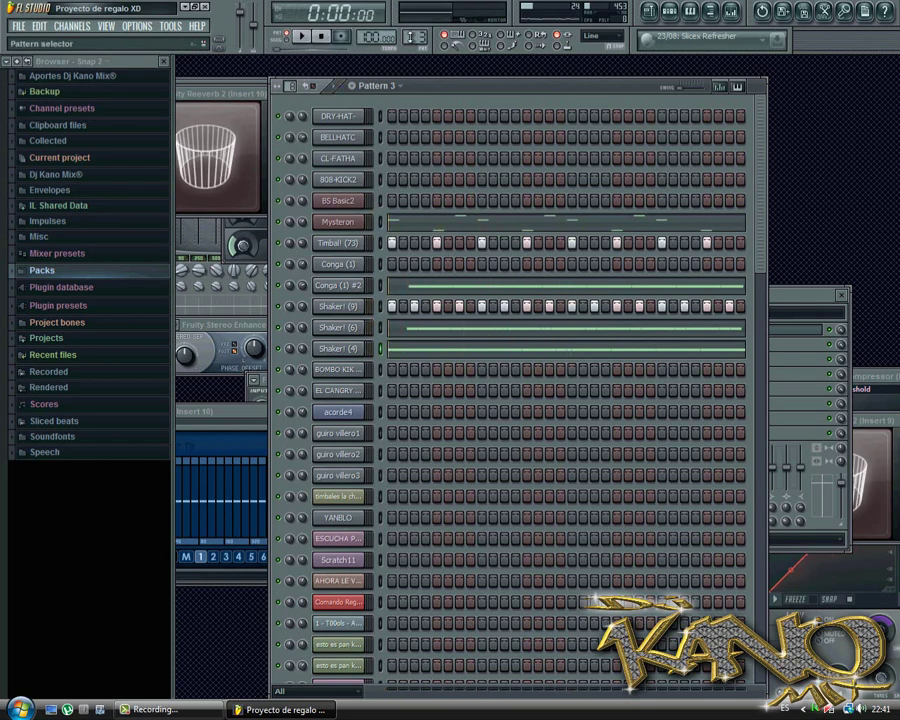
# Switch to Pattern 1 and start a new project
pyautogui.moveTo(410, 37); pyautogui.dragTo(410, 46)
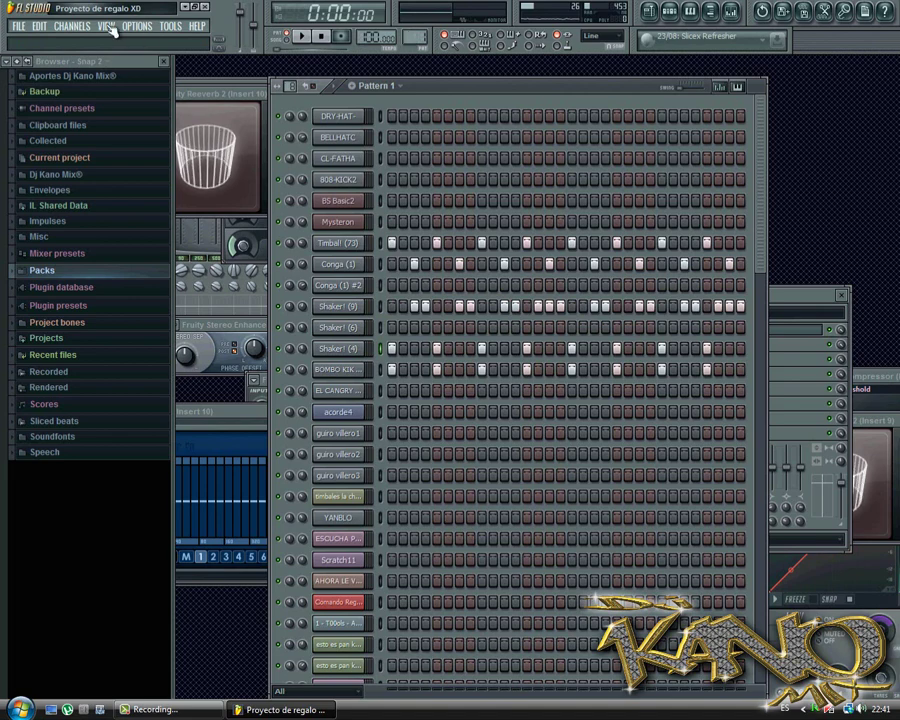
pyautogui.click(33, 27)
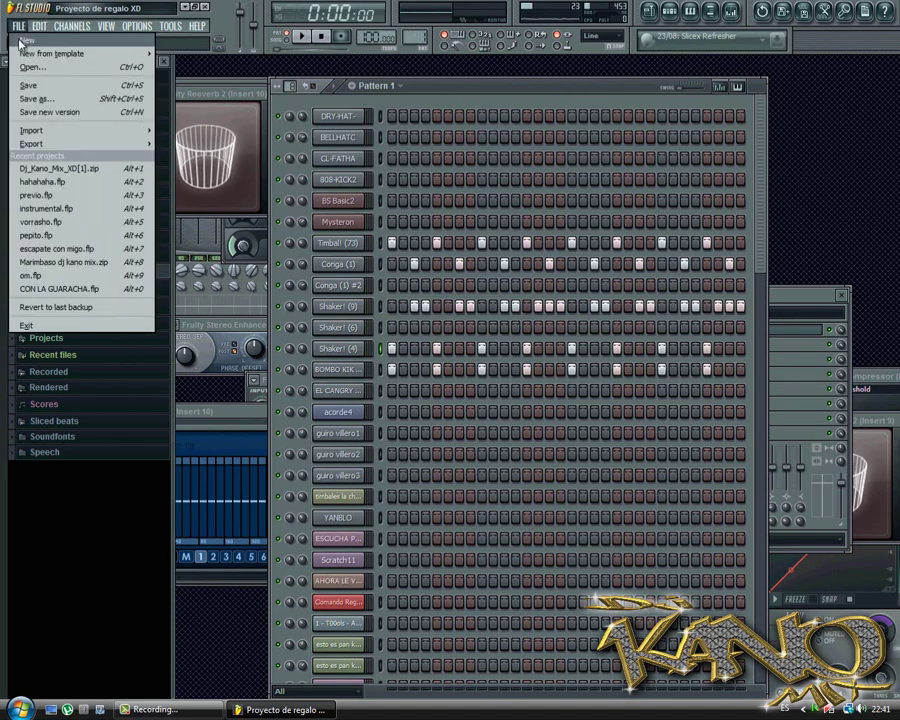
pyautogui.click(18, 43)
pyautogui.click(491, 402)
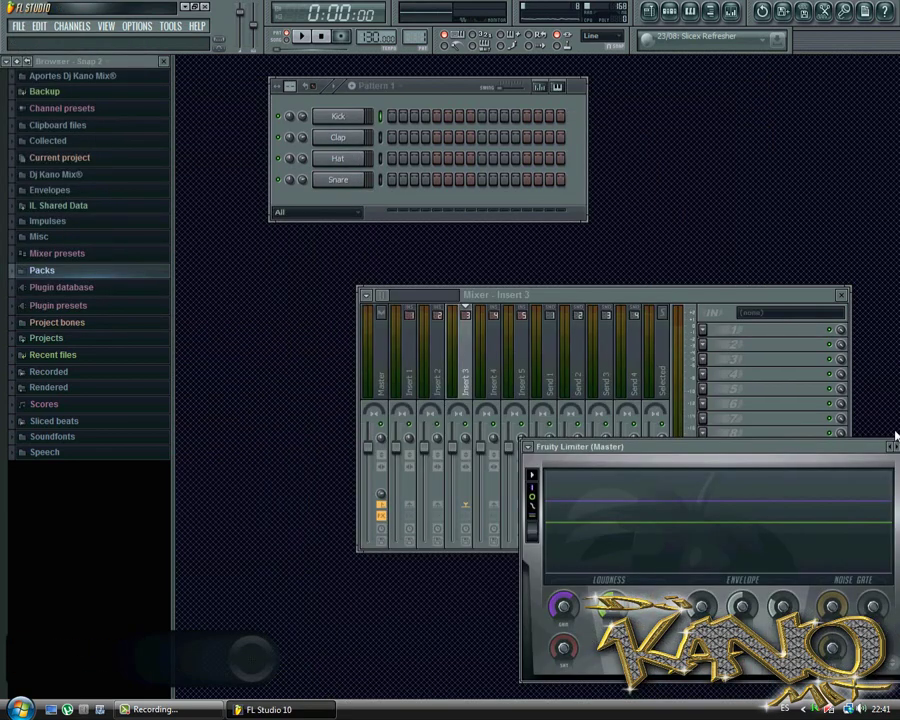
# Close the Fruity Limiter and mixer windows so only the step sequencer remains open
pyautogui.moveTo(866, 450); pyautogui.dragTo(851, 452)
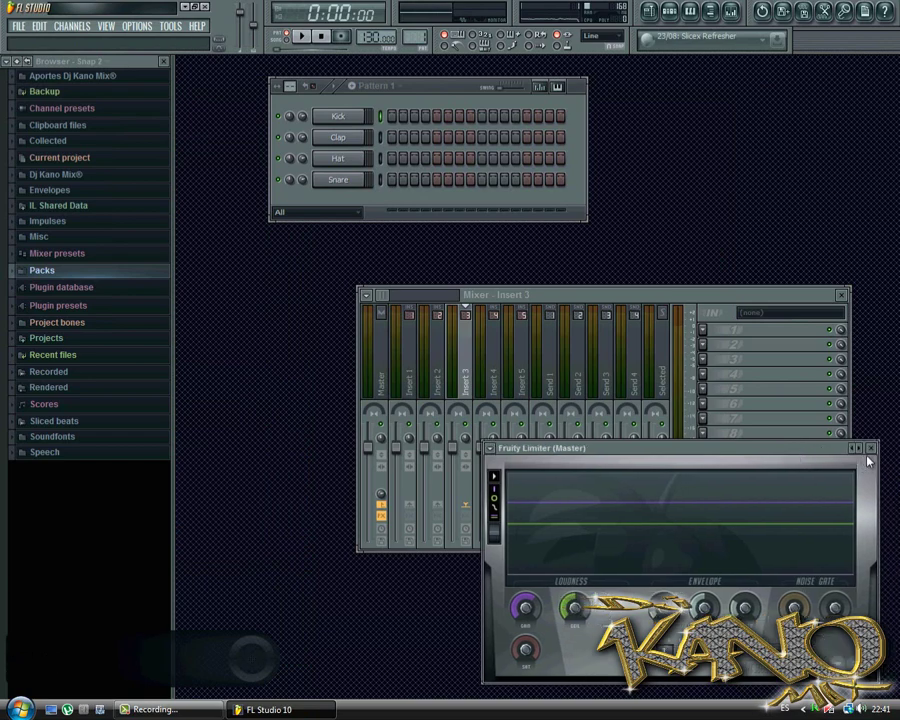
pyautogui.click(893, 448)
pyautogui.press('F9')
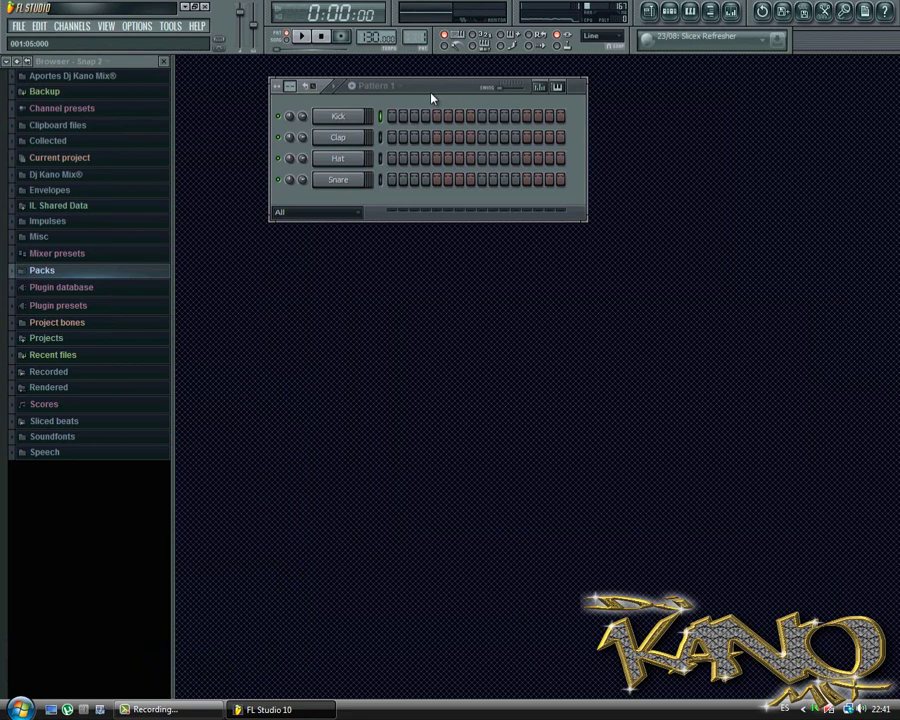
# Set the project tempo to 100 BPM and place the step sequencer lower in the workspace
pyautogui.moveTo(432, 97); pyautogui.dragTo(439, 153)
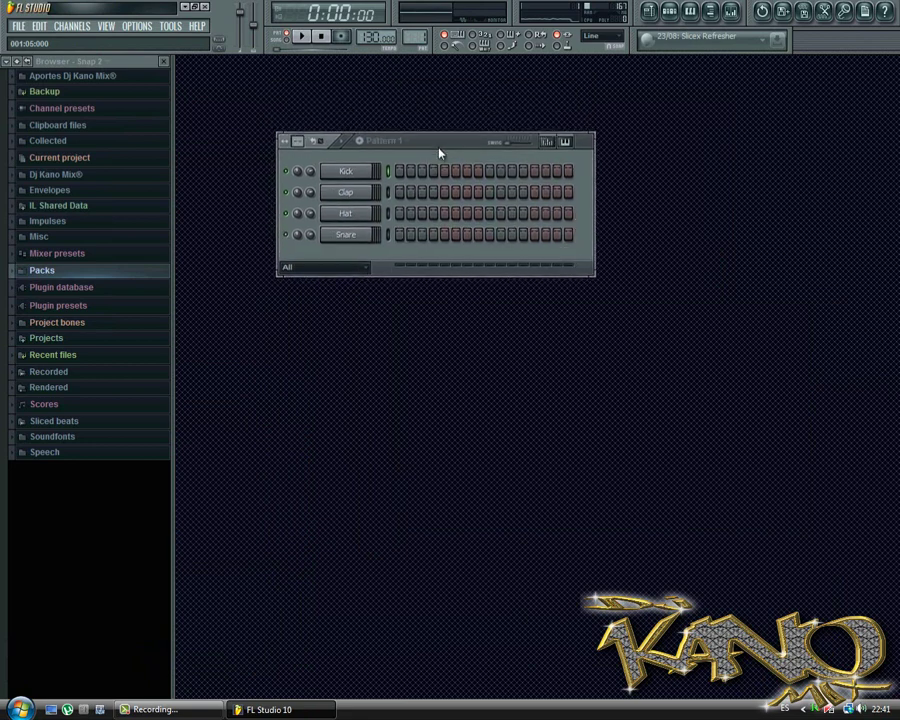
pyautogui.rightClick(375, 42)
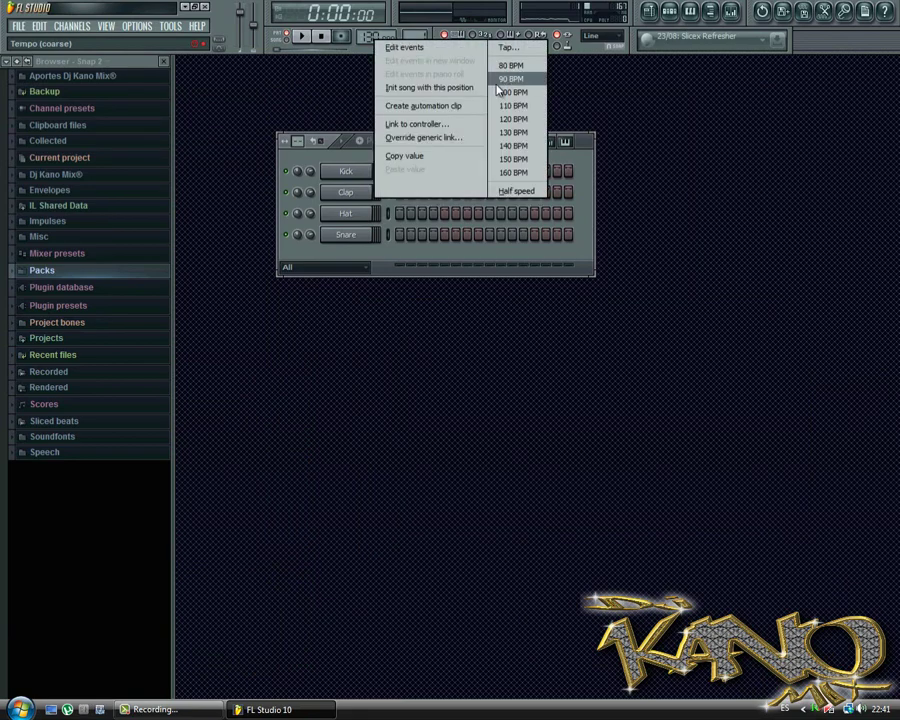
pyautogui.click(515, 93)
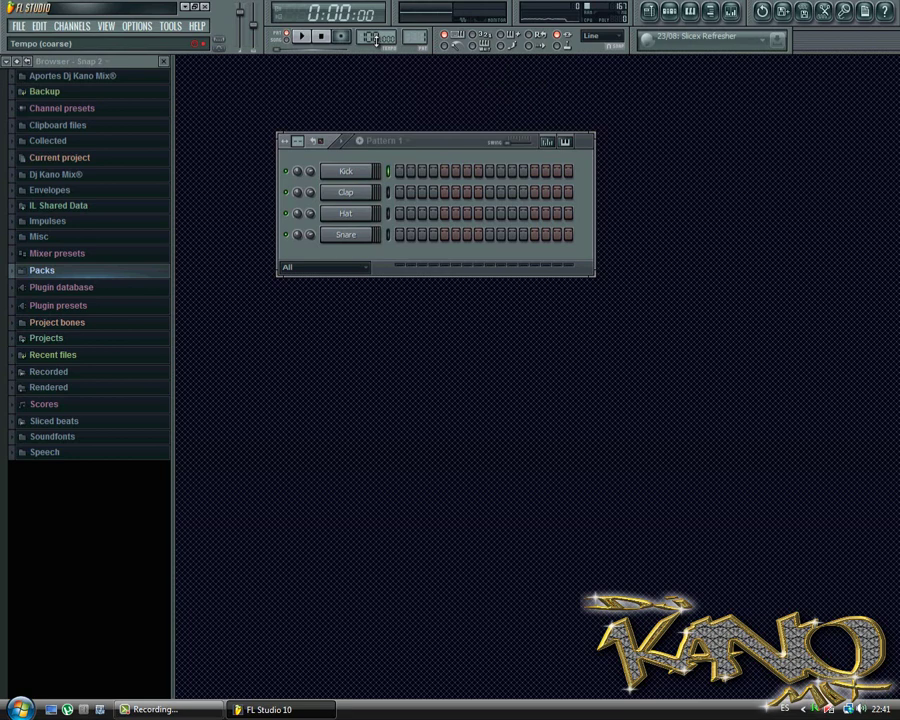
pyautogui.moveTo(431, 141); pyautogui.dragTo(413, 162)
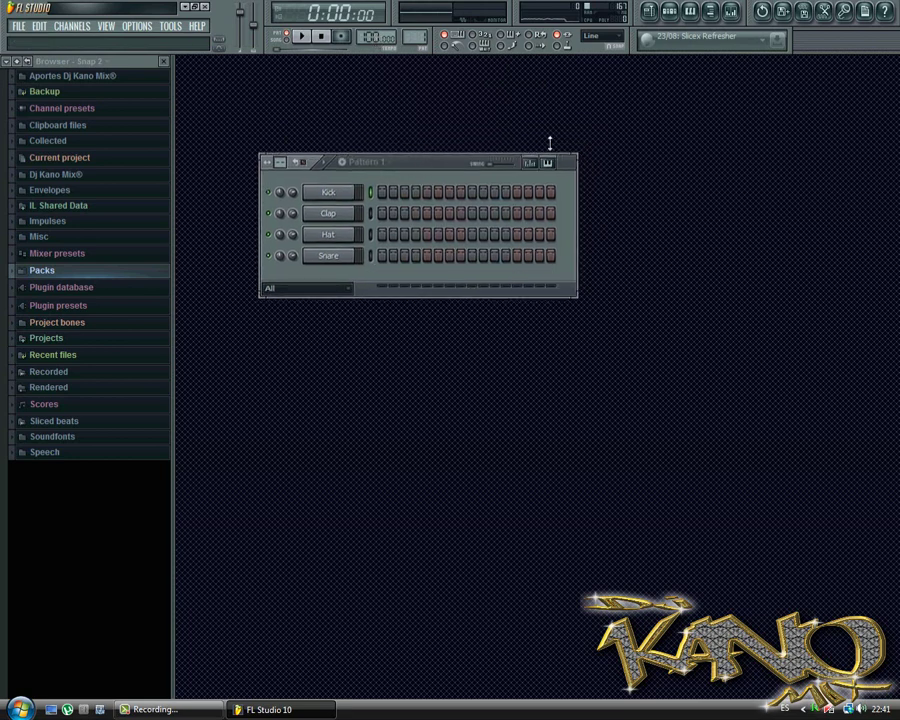
# Raise the bar value of the project's time division until the pattern has 32 steps, and reposition the step sequencer
pyautogui.click(866, 14)
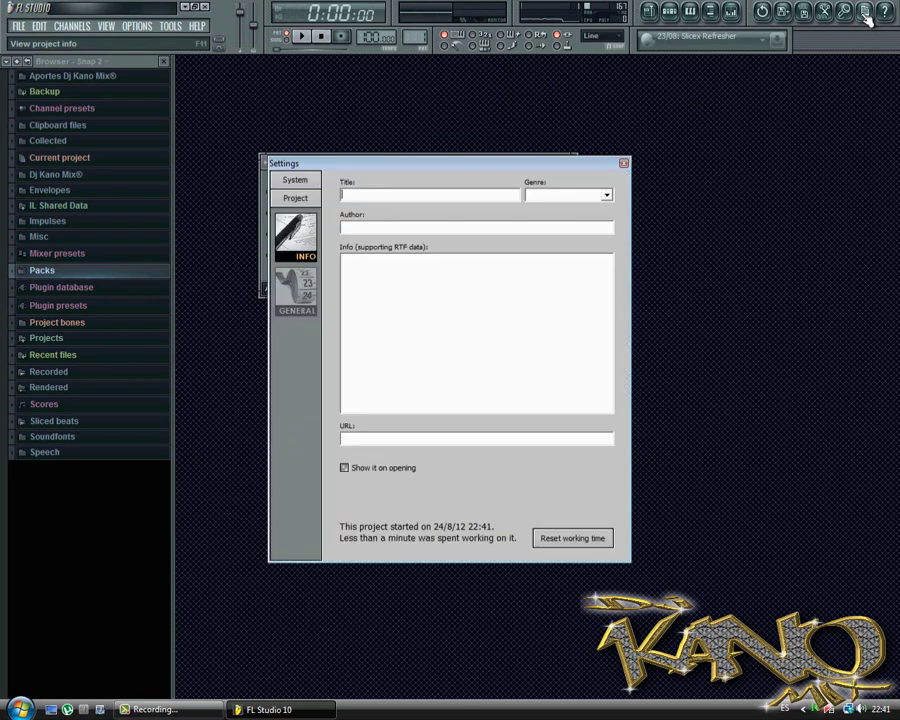
pyautogui.click(307, 294)
pyautogui.scroll(4, 361, 236)
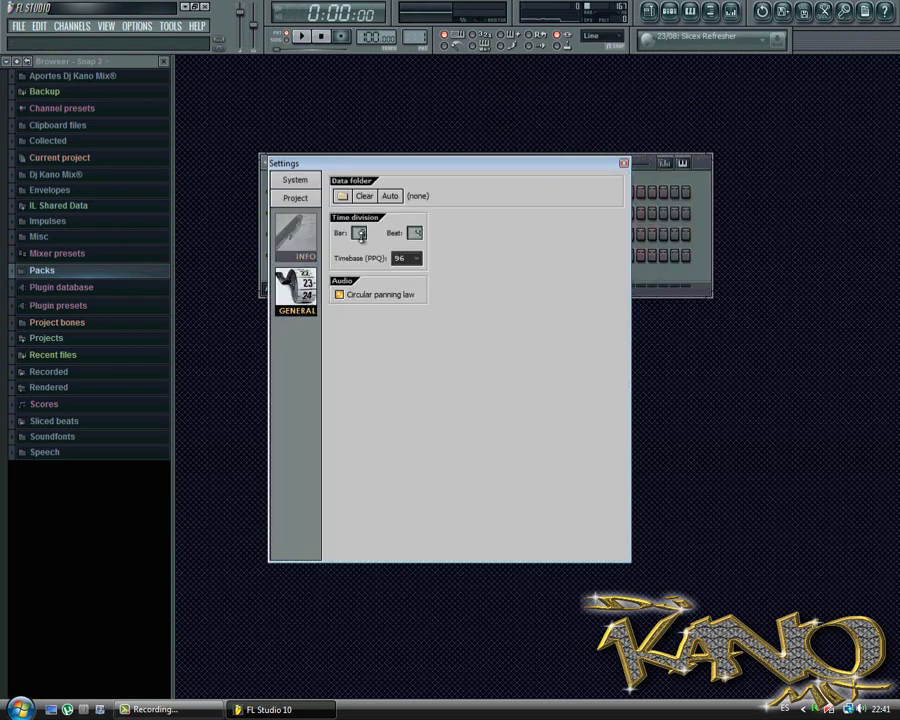
pyautogui.click(623, 164)
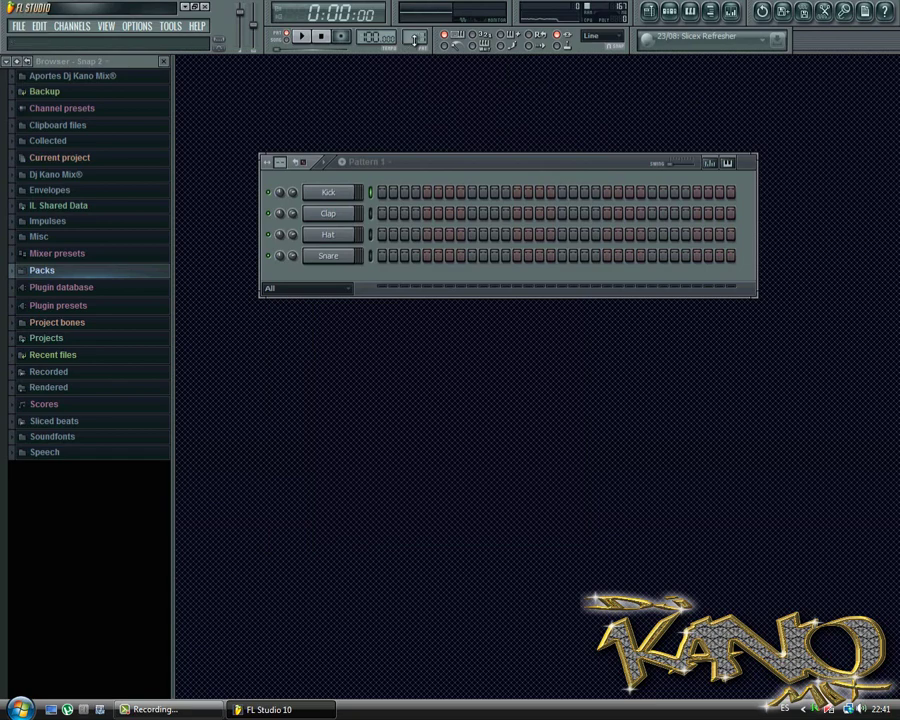
pyautogui.moveTo(449, 168); pyautogui.dragTo(425, 174)
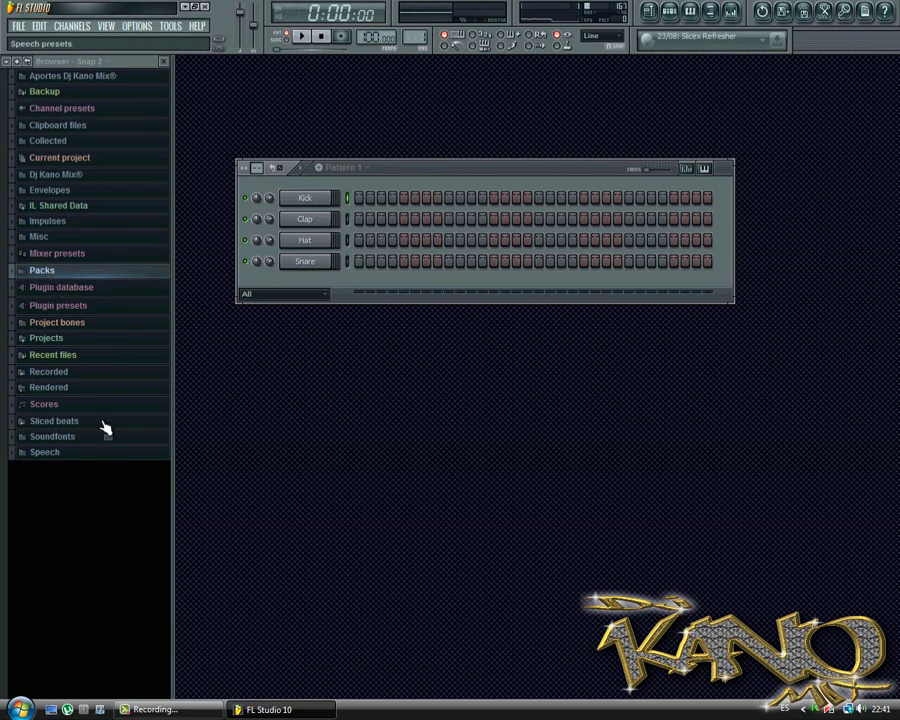
# Open Drum Kit 02 in the Packs folder and preview FLS Ride 02a, FLS_Hatcl 02, FLS_Hatop 02 and FLS_Hatpd 02
pyautogui.click(58, 274)
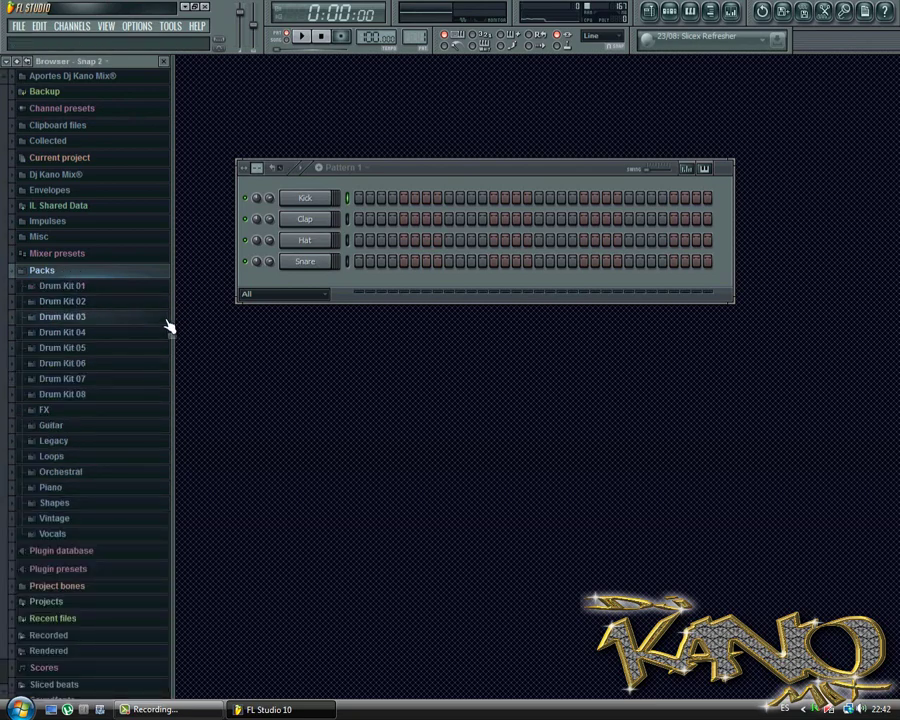
pyautogui.click(100, 303)
pyautogui.click(72, 359)
pyautogui.click(82, 388)
pyautogui.click(88, 416)
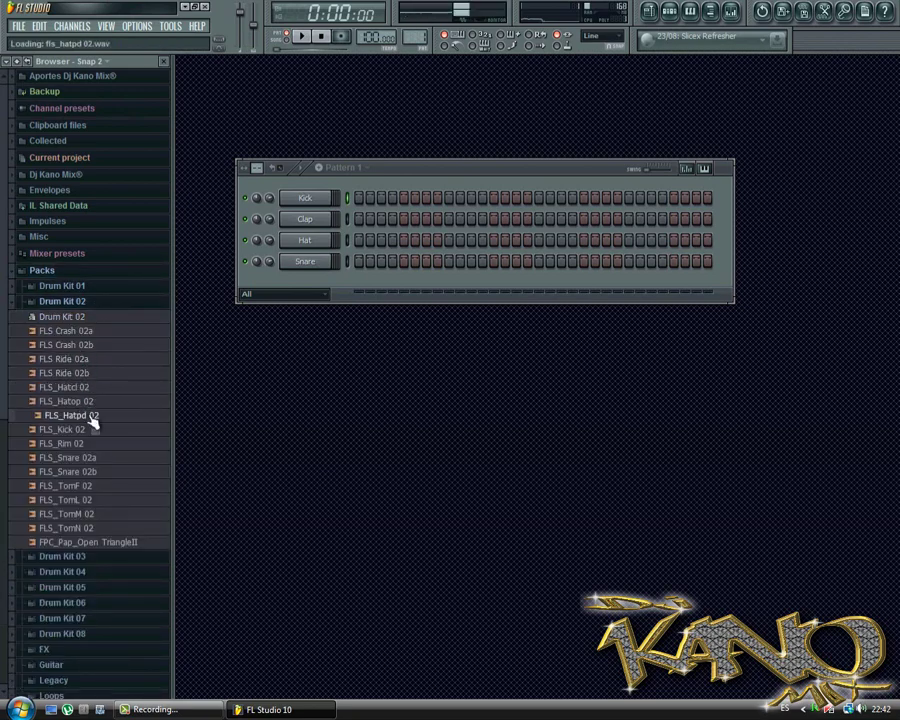
pyautogui.click(88, 403)
pyautogui.click(88, 390)
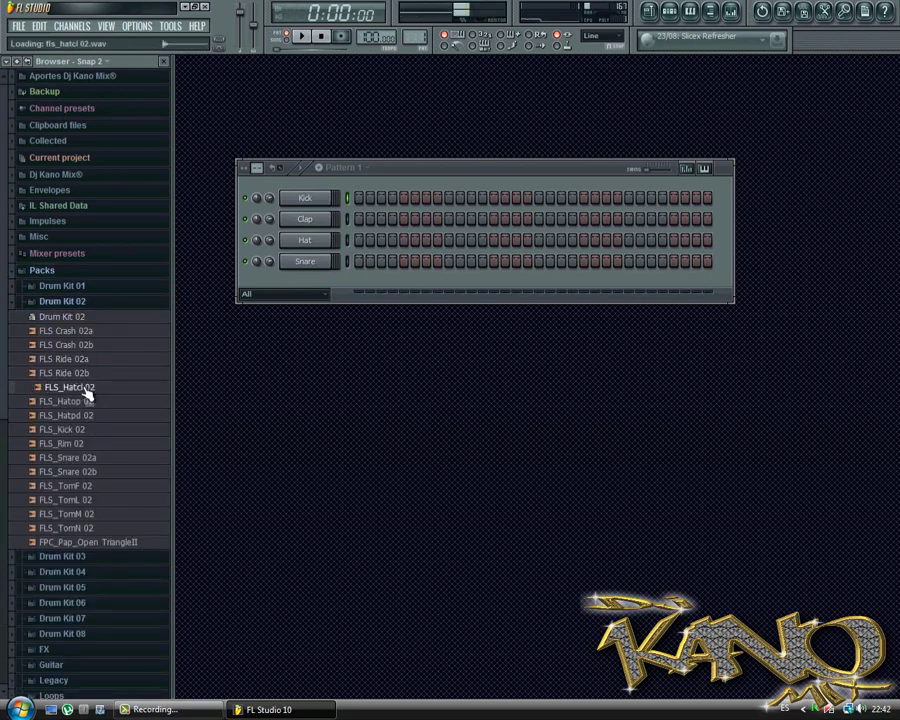
# Load FLS_Hatcl 02 onto the Snare channel and fill every 4 steps
pyautogui.moveTo(87, 395); pyautogui.dragTo(311, 264)
pyautogui.rightClick(329, 256)
pyautogui.click(373, 374)
# Lower the time-stretching pitch of the FLS_Hatcl 02 channel and preview its sound
pyautogui.click(316, 263)
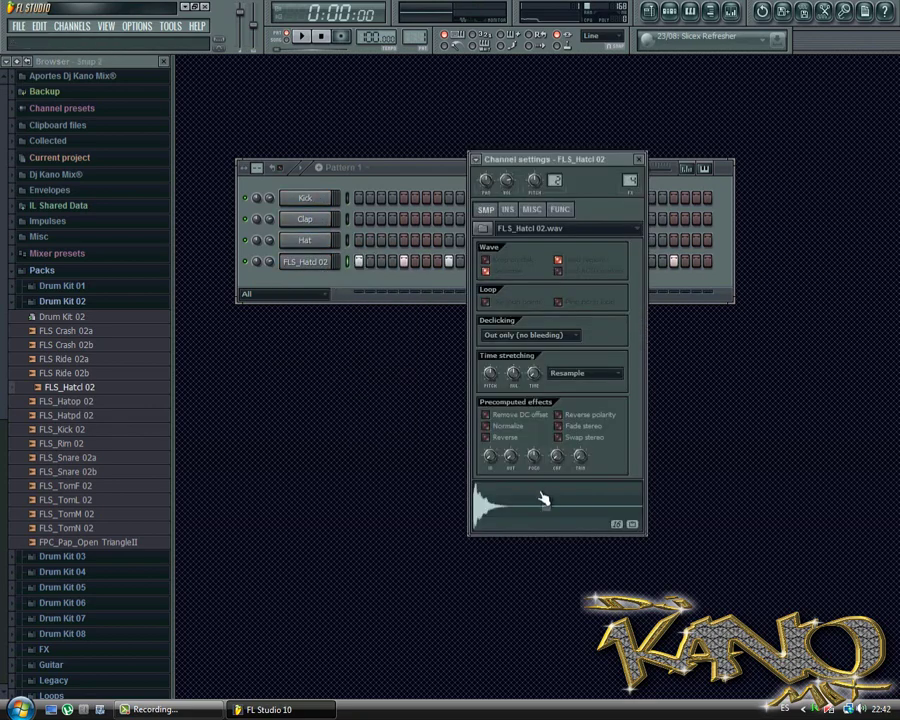
pyautogui.moveTo(490, 382); pyautogui.dragTo(509, 481)
pyautogui.click(510, 489)
# Fill the FLS_Hatcl 02 channel every 4 steps again and listen to Pattern 1
pyautogui.rightClick(326, 262)
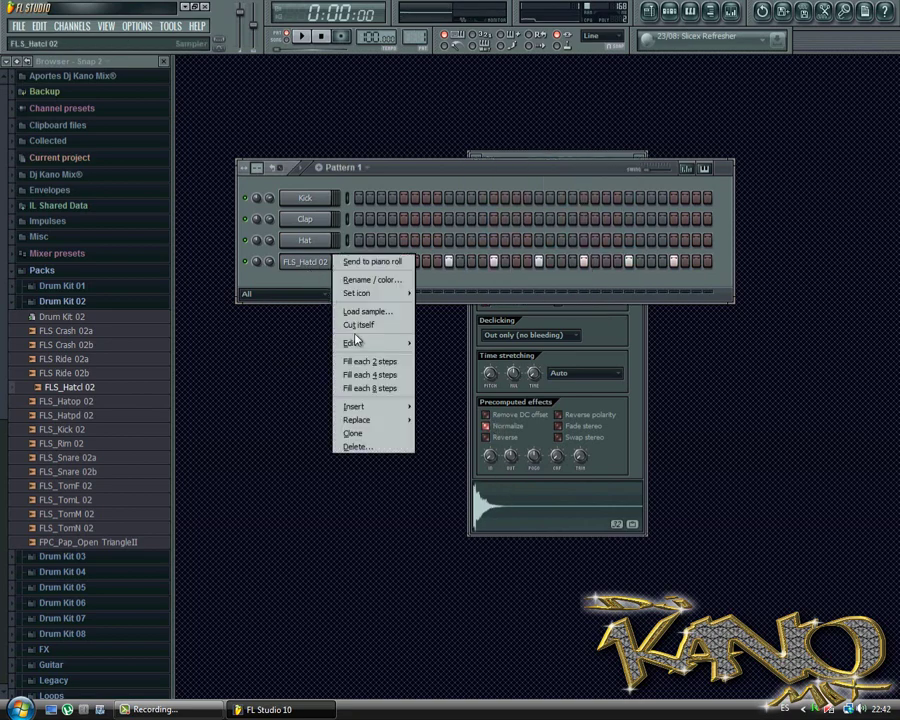
pyautogui.click(370, 372)
pyautogui.press('space')
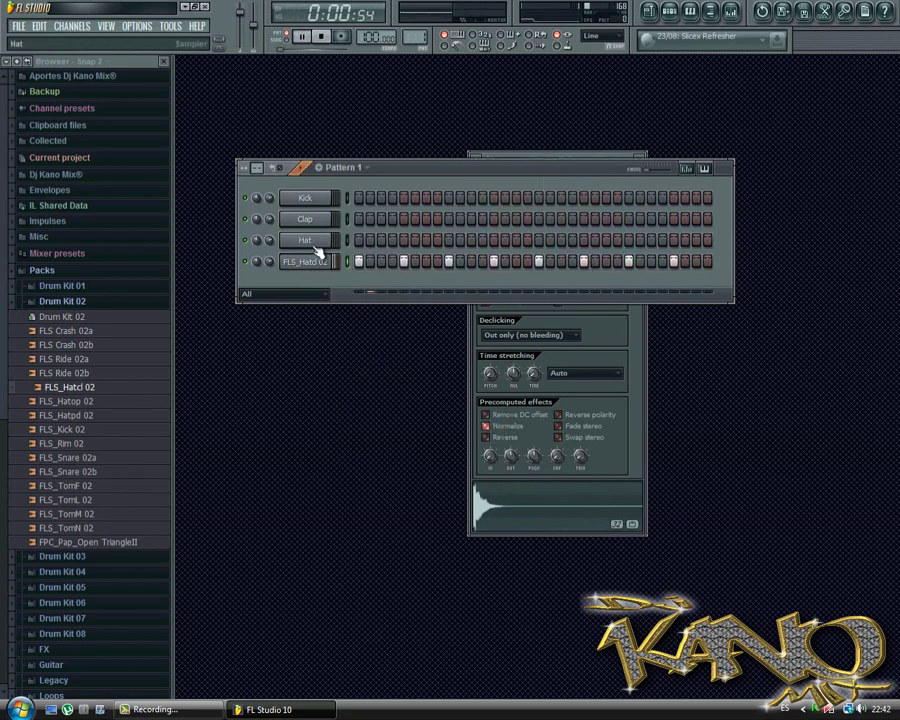
pyautogui.press('space')
# Audition tom, cowbell and hat samples in Drum Kit 04 and load FLS_Hatop 04 onto the Hat channel
pyautogui.click(117, 307)
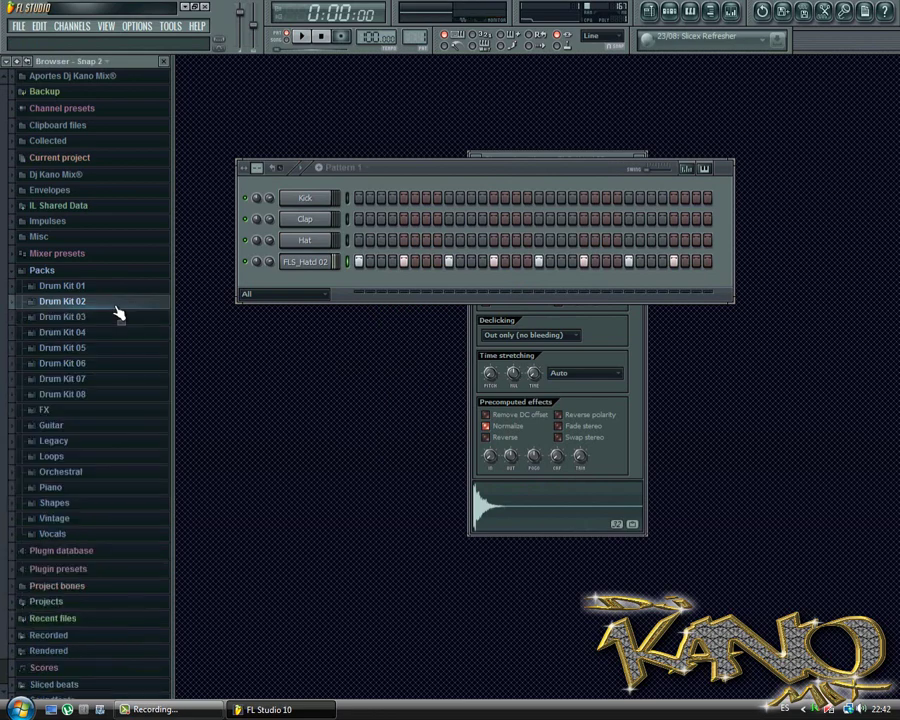
pyautogui.click(100, 336)
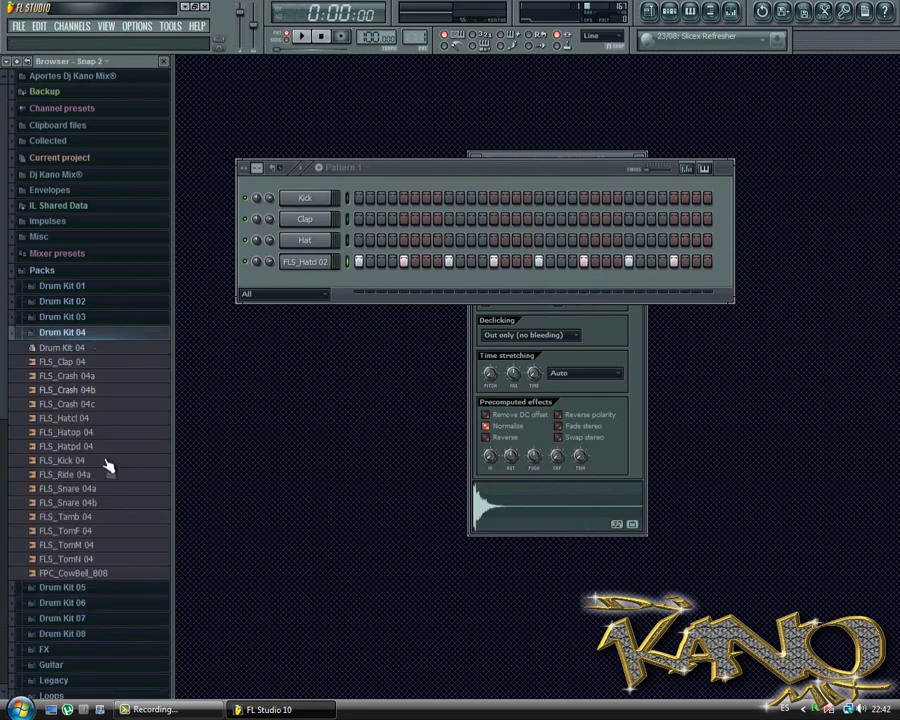
pyautogui.click(88, 530)
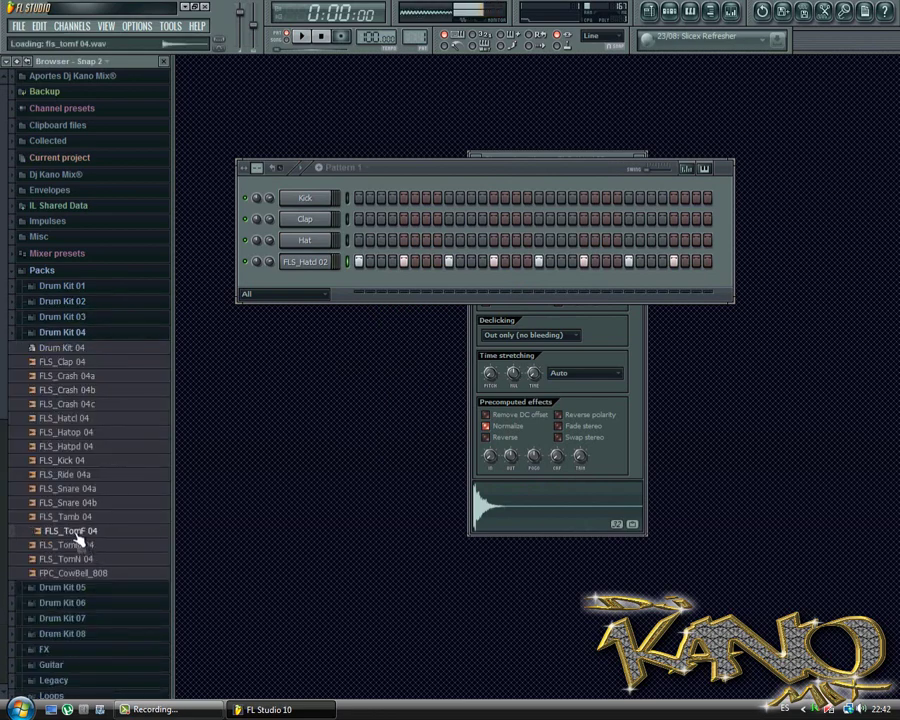
pyautogui.moveTo(78, 535); pyautogui.dragTo(165, 470)
pyautogui.click(105, 565)
pyautogui.click(105, 573)
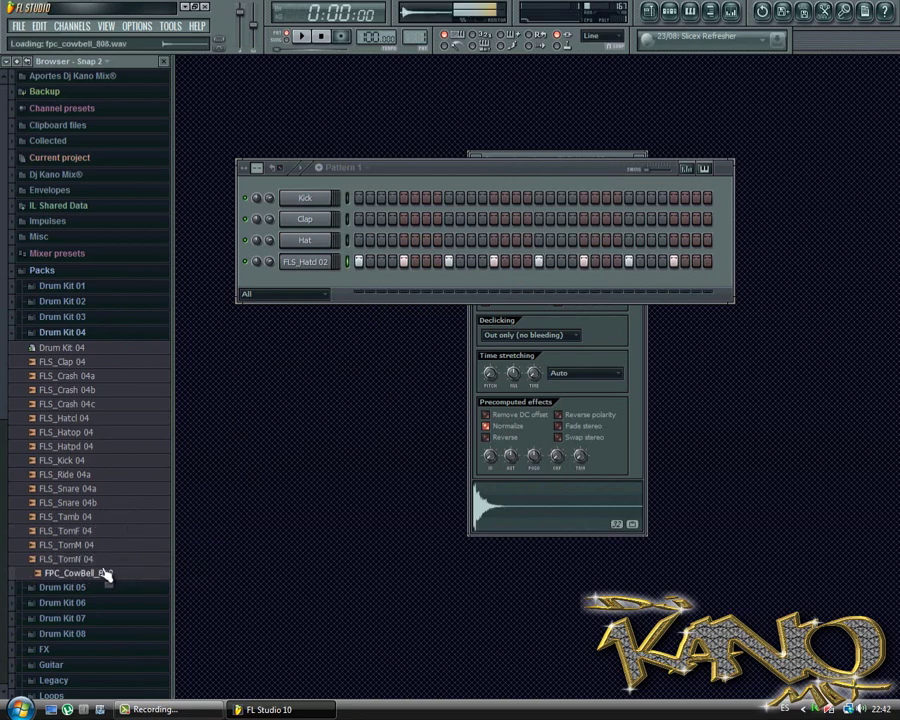
pyautogui.click(80, 434)
pyautogui.click(83, 446)
pyautogui.moveTo(77, 431); pyautogui.dragTo(297, 243)
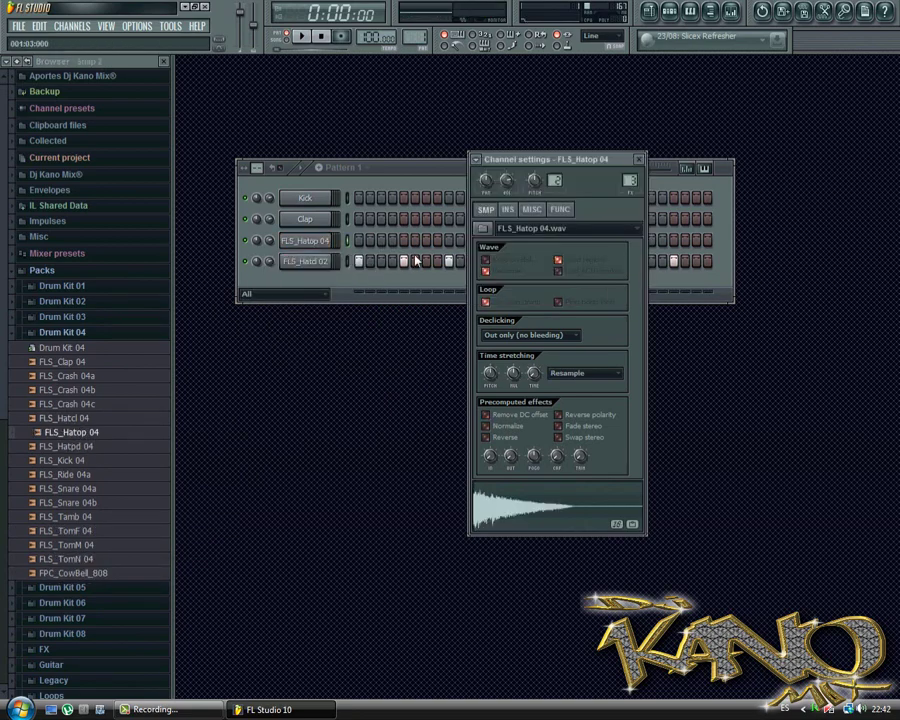
# Fill the FLS_Hatop 04 channel every 4 steps starting from step 3 and play Pattern 1
pyautogui.click(381, 240)
pyautogui.click(426, 240)
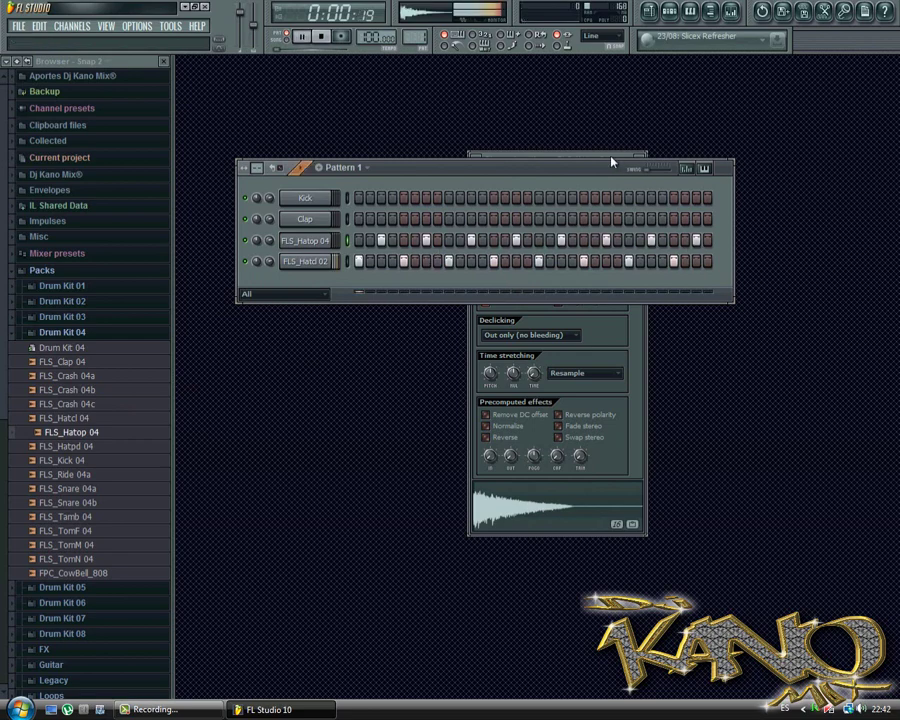
pyautogui.press('space')
# Enable Normalize and Remove DC offset for the FLS_Hatop 04 channel, stop playback and close its settings
pyautogui.click(301, 244)
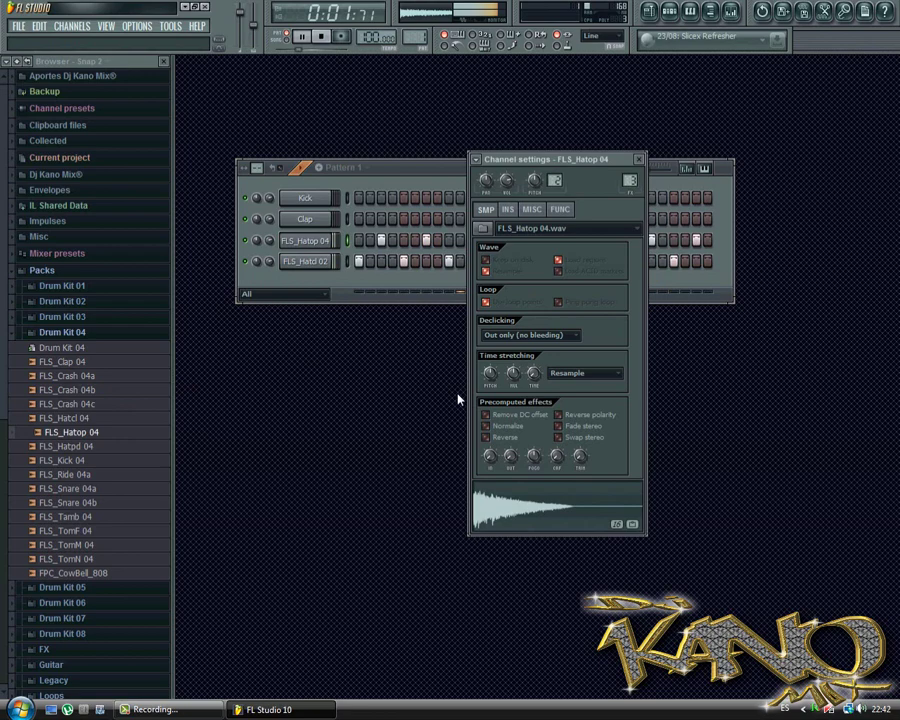
pyautogui.click(509, 426)
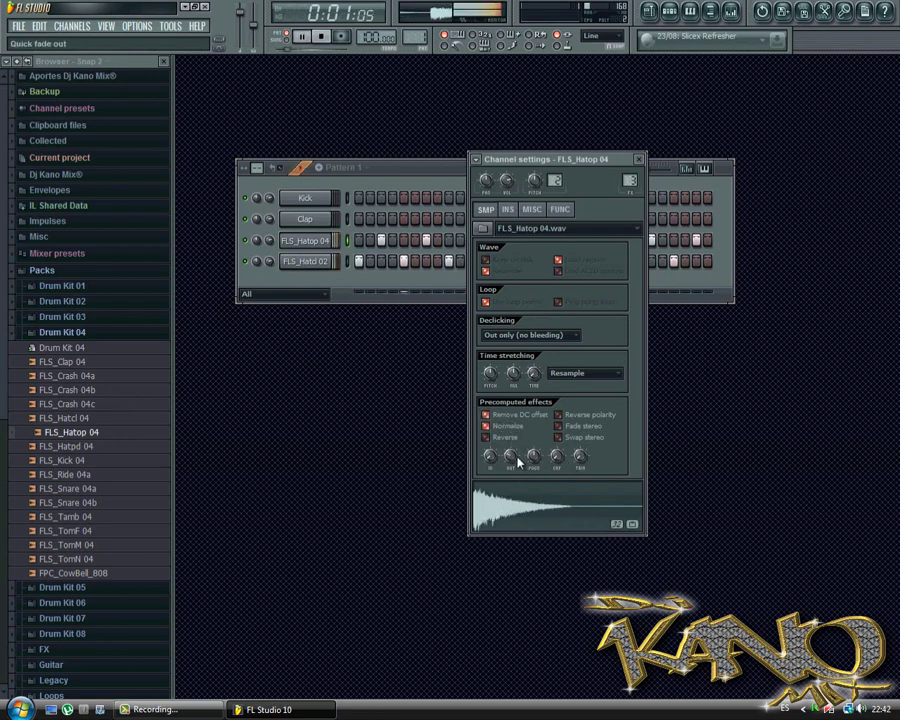
pyautogui.press('space')
pyautogui.click(639, 159)
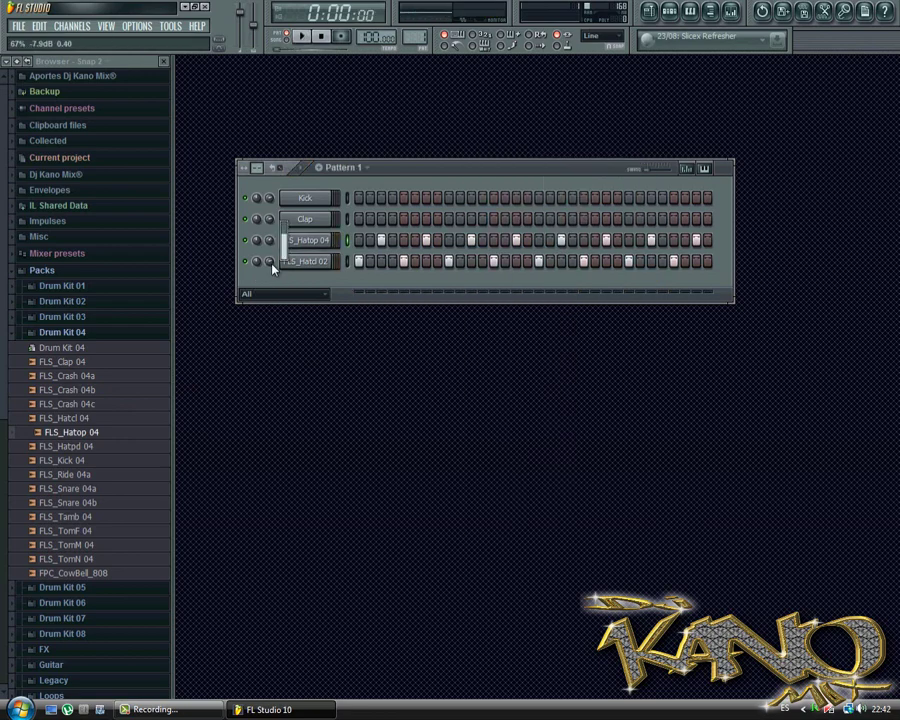
# Audition the clap, electric snare, open hat, snare and tom samples in Drum Kit 06
pyautogui.click(137, 333)
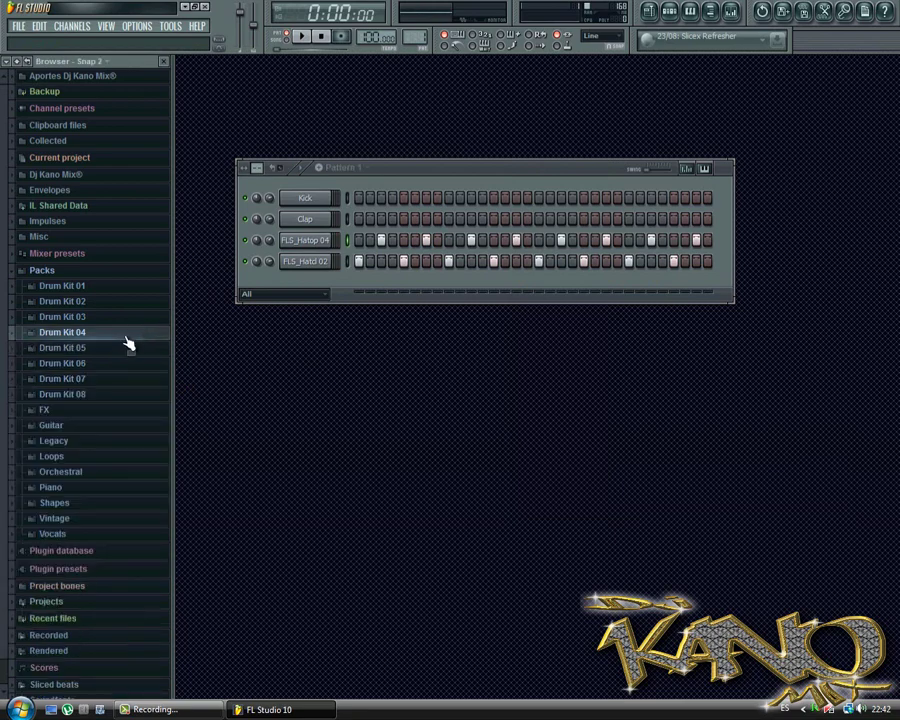
pyautogui.click(94, 365)
pyautogui.click(94, 394)
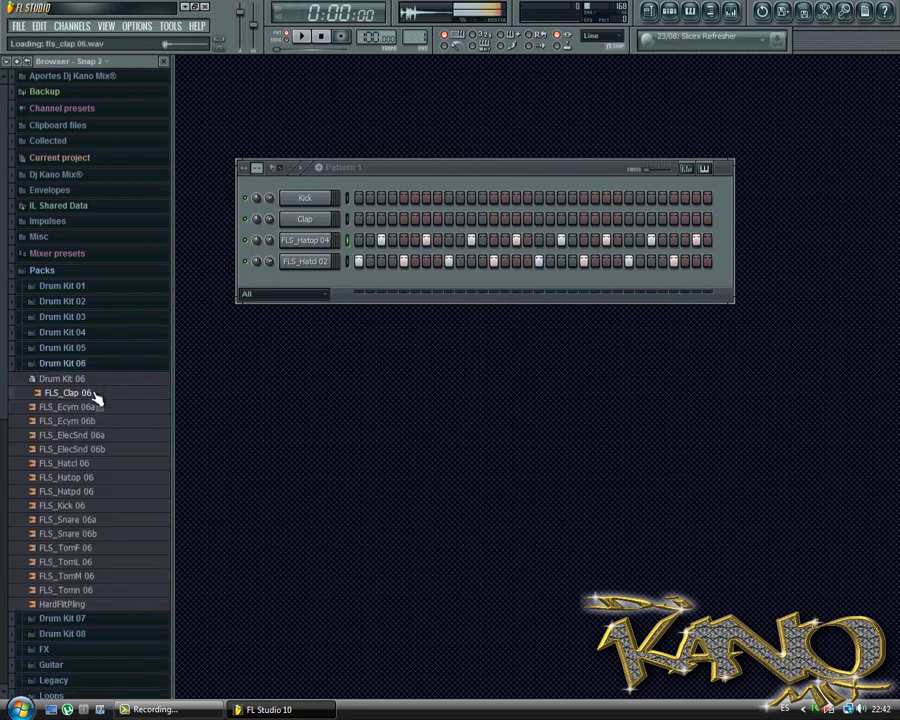
pyautogui.click(95, 435)
pyautogui.click(90, 477)
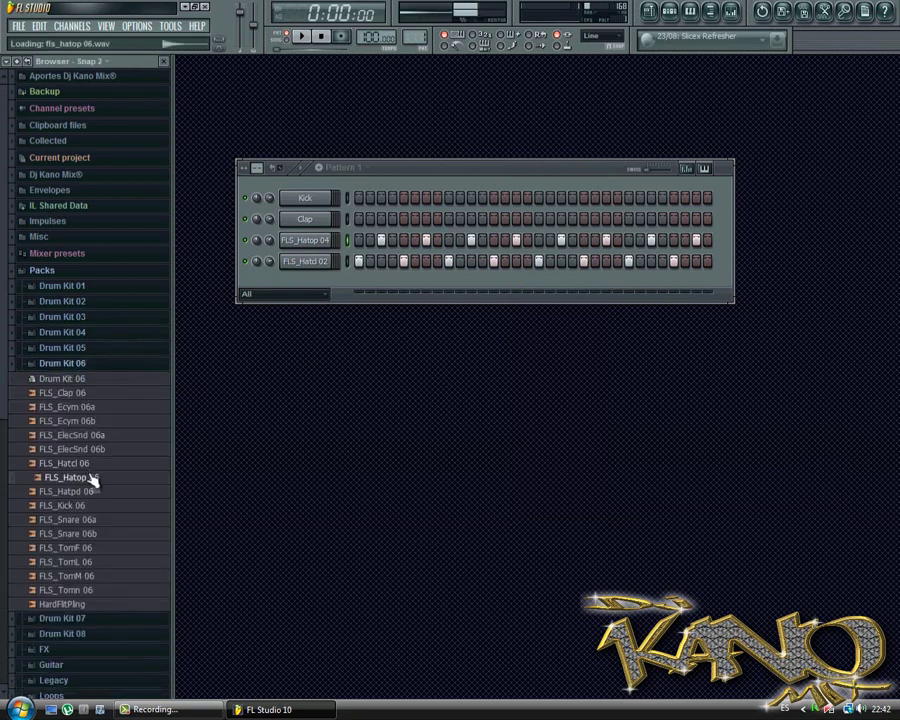
pyautogui.click(90, 533)
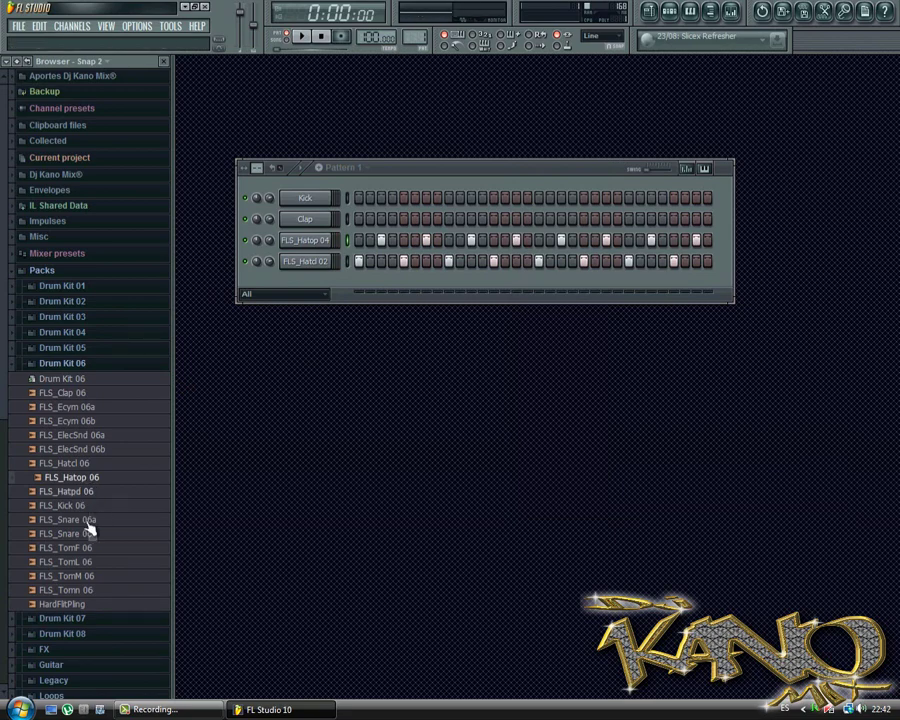
pyautogui.click(88, 549)
pyautogui.click(88, 562)
pyautogui.click(88, 576)
pyautogui.click(88, 589)
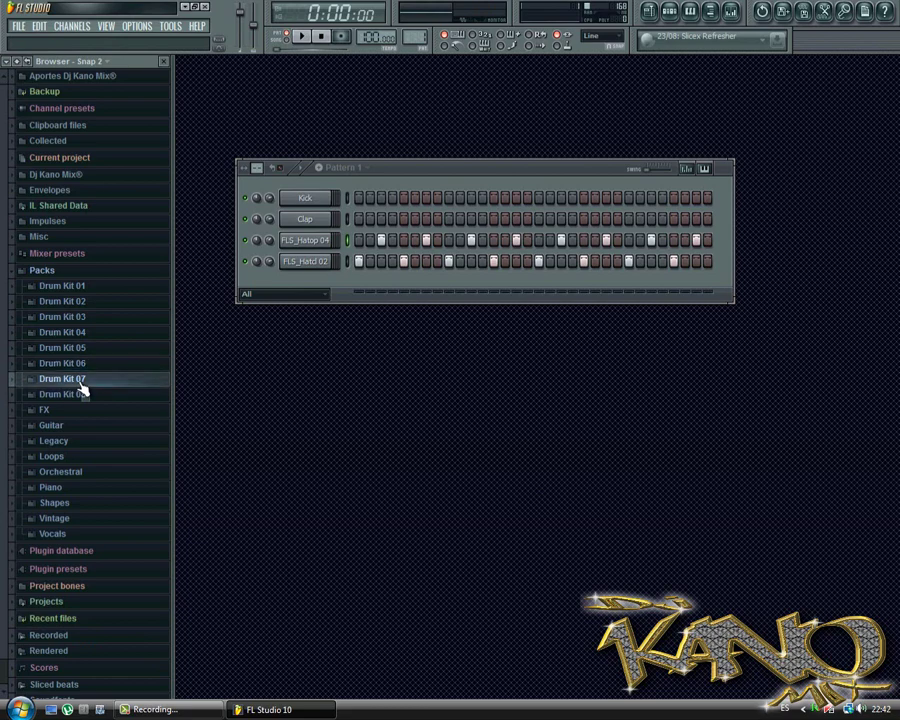
# Audition the tom samples in Drum Kit 07 and collapse the kit
pyautogui.click(80, 381)
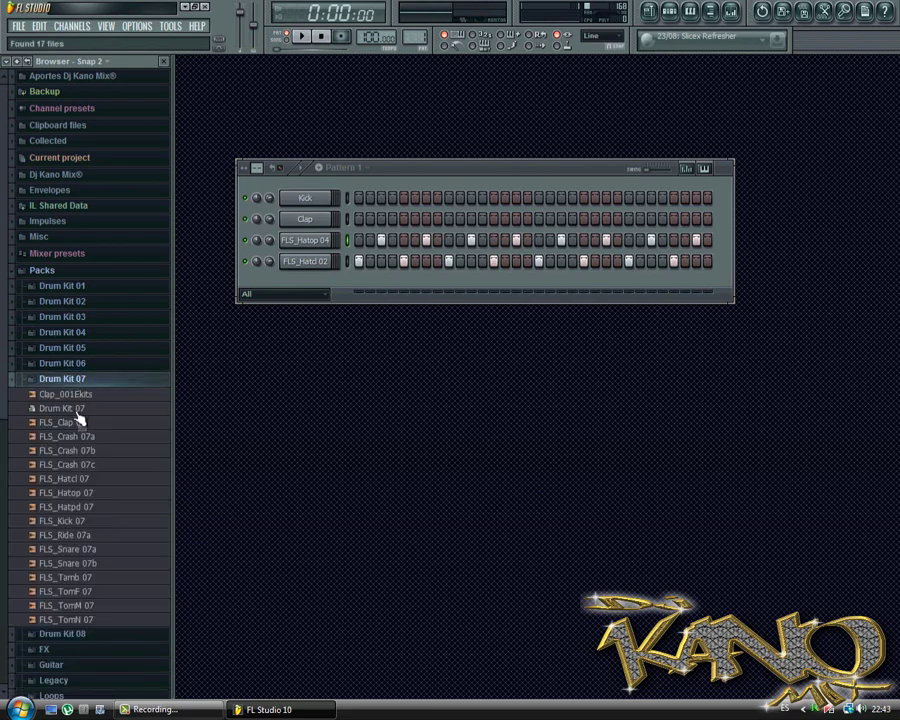
pyautogui.click(86, 592)
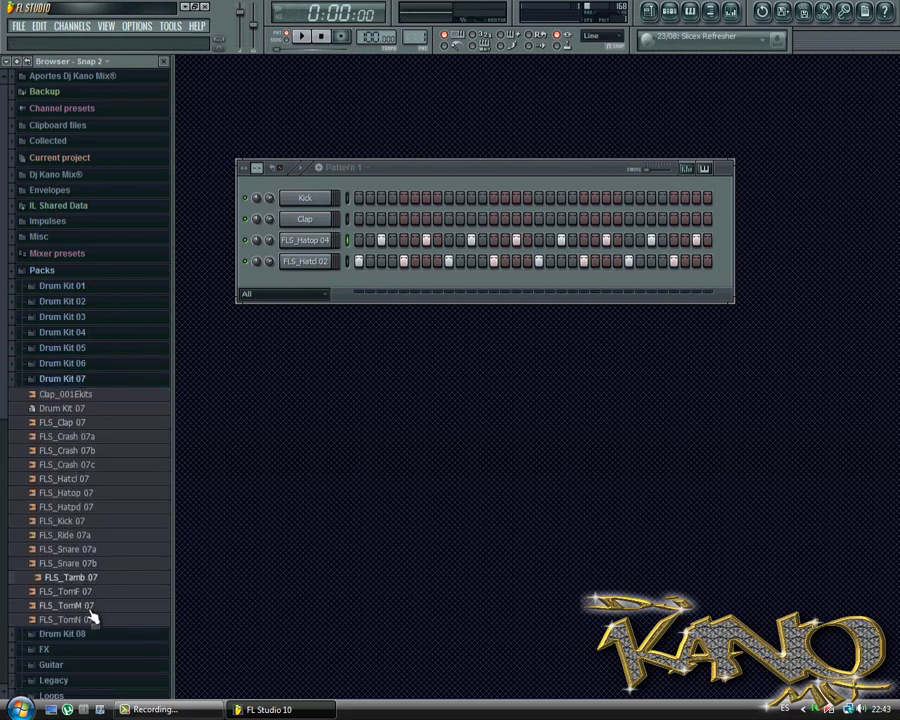
pyautogui.click(91, 608)
pyautogui.click(80, 379)
# Audition the world percussion samples in Drum Kit 08, including FLS_ct1_dom
pyautogui.click(84, 394)
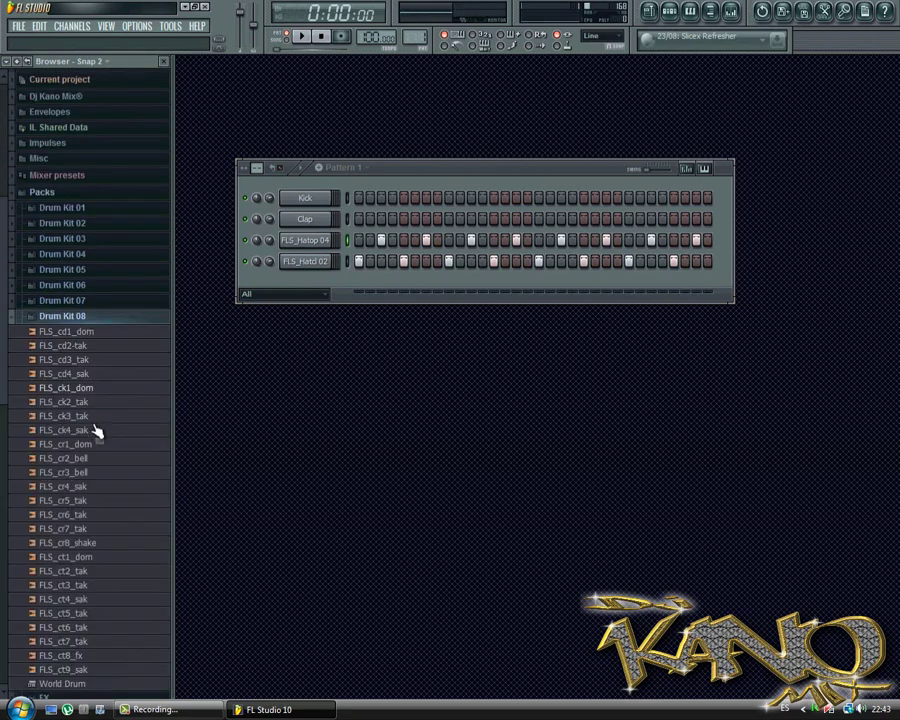
pyautogui.click(95, 426)
pyautogui.click(90, 467)
pyautogui.click(96, 509)
pyautogui.click(96, 524)
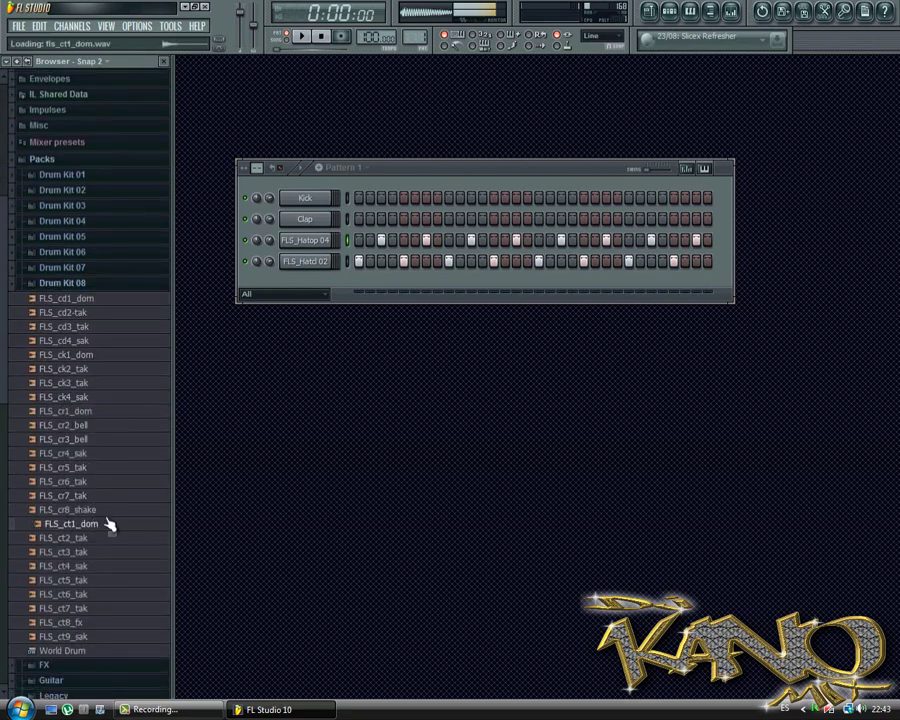
# Load FLS_ct1_dom onto the Clap channel, enable Normalize and Remove DC offset, and preview its sound
pyautogui.moveTo(110, 524); pyautogui.dragTo(295, 222)
pyautogui.click(507, 428)
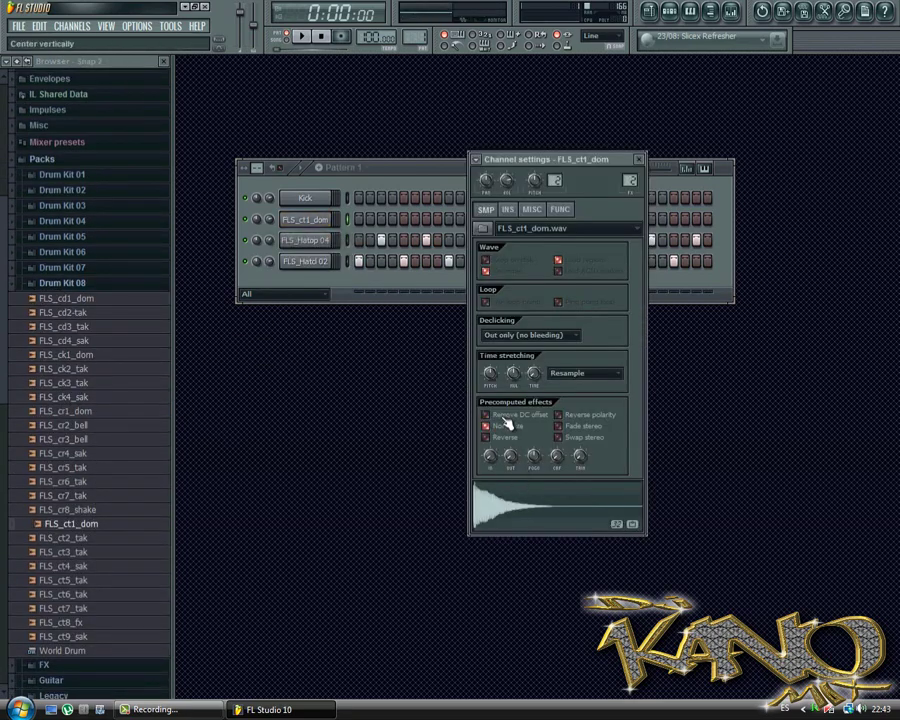
pyautogui.click(506, 416)
pyautogui.click(511, 492)
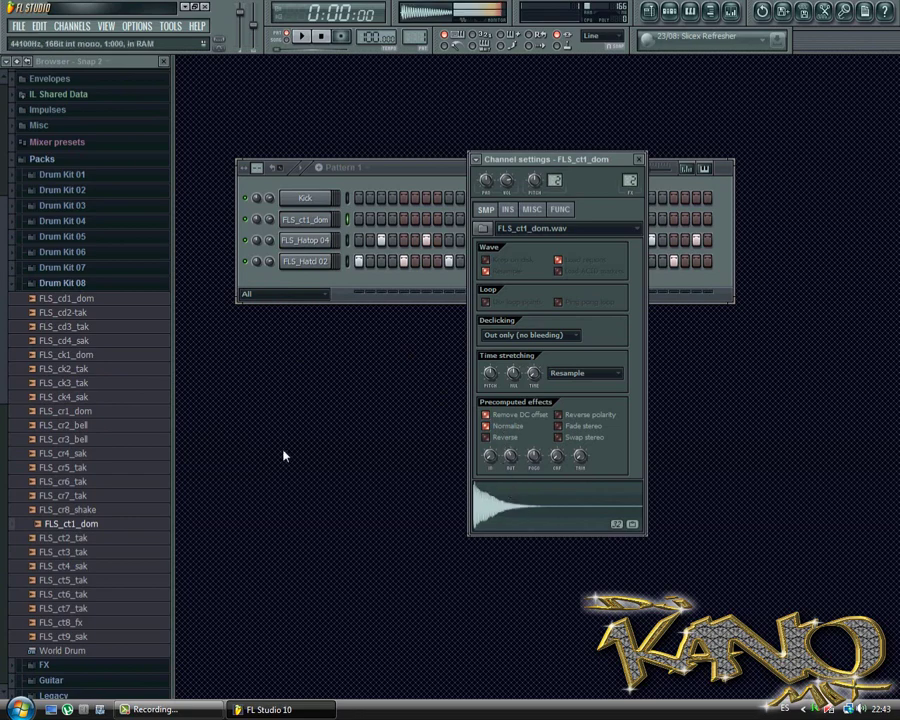
# Replace the FLS_ct1_dom channel's sample with FLS_cr1_dom and fill every 4 steps starting from step 3
pyautogui.click(85, 510)
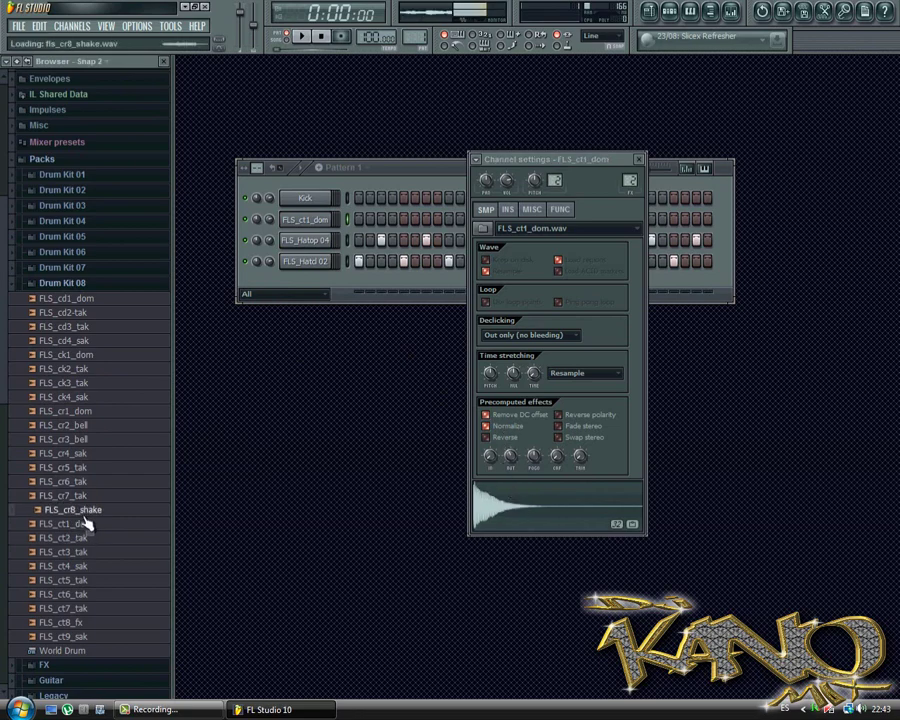
pyautogui.click(90, 418)
pyautogui.moveTo(90, 416); pyautogui.dragTo(301, 221)
pyautogui.click(301, 221)
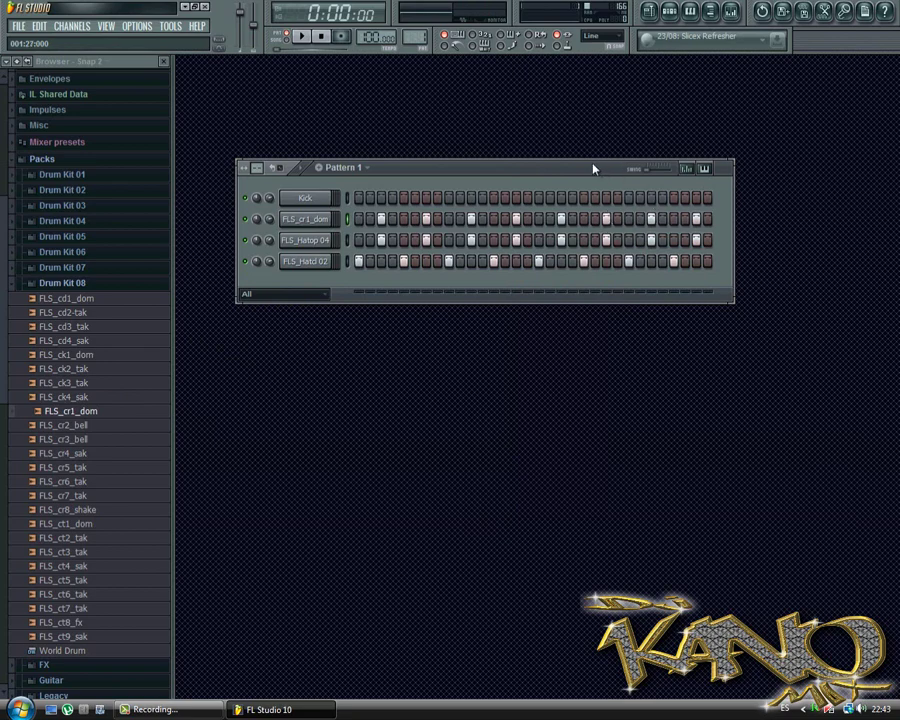
# Lower the time-stretching pitch of the FLS_cr1_dom channel, preview its sound and listen to Pattern 1
pyautogui.click(305, 219)
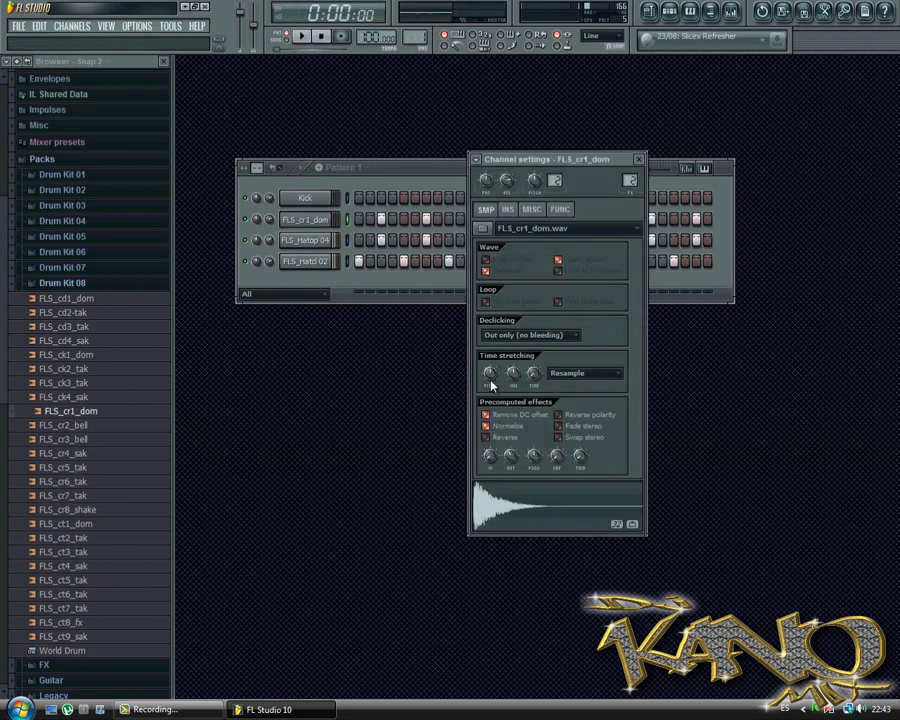
pyautogui.moveTo(490, 376); pyautogui.dragTo(541, 415)
pyautogui.click(516, 508)
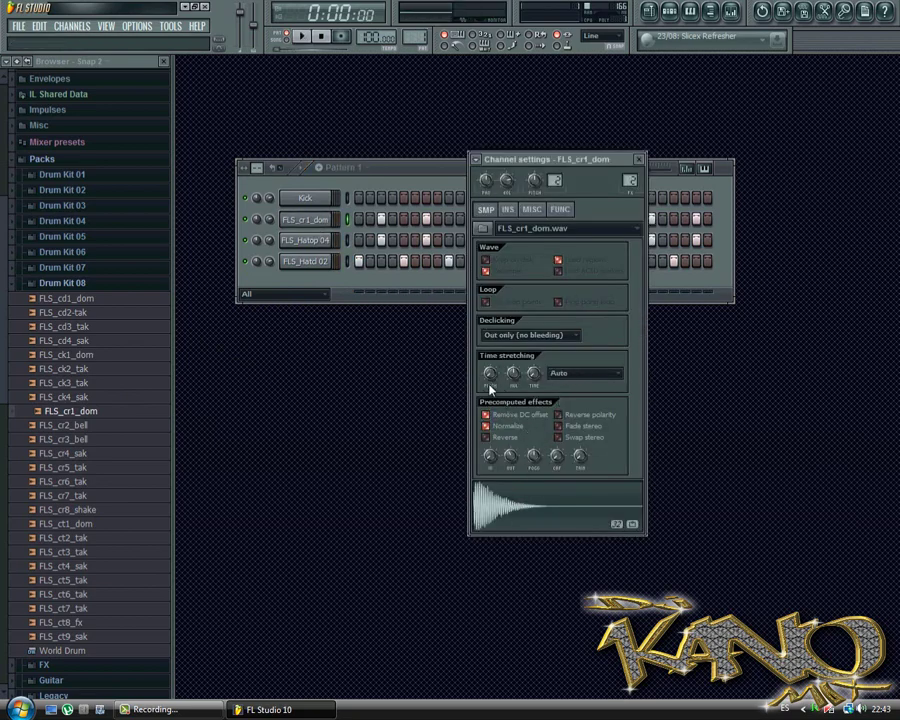
pyautogui.click(530, 514)
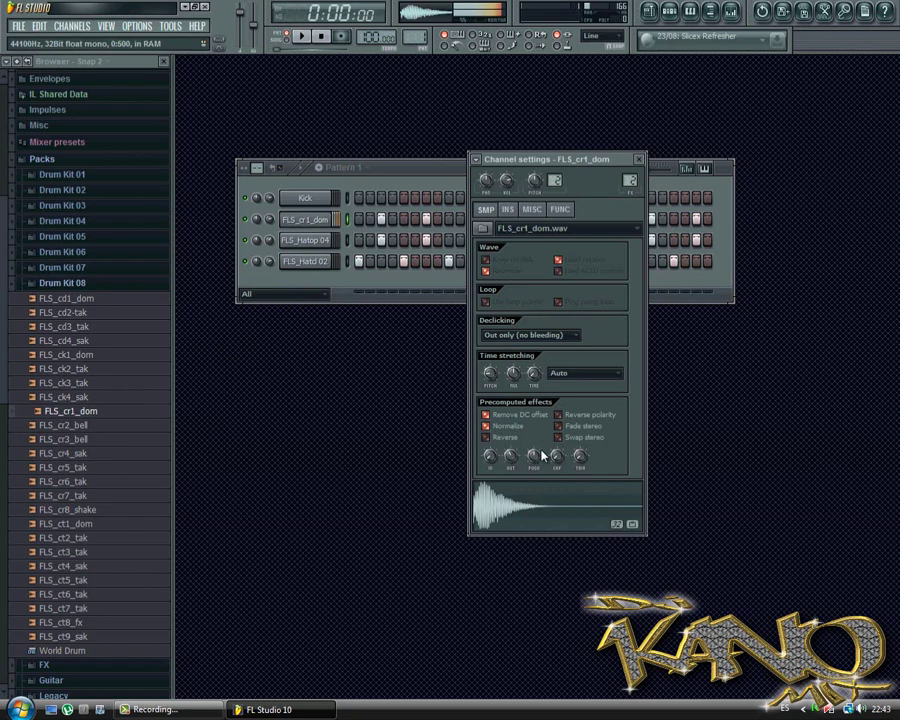
pyautogui.moveTo(629, 185); pyautogui.dragTo(631, 177)
pyautogui.press('space')
pyautogui.click(639, 159)
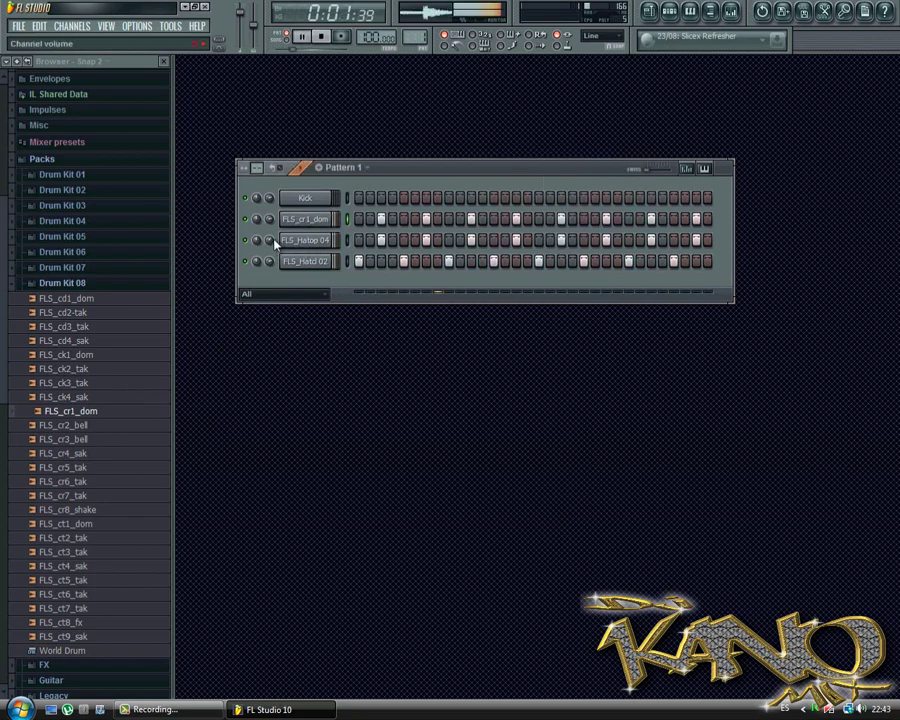
pyautogui.press('space')
# Adjust the time-stretching pitch of the FLS_Hatop 04 channel slightly and preview its sound
pyautogui.click(308, 240)
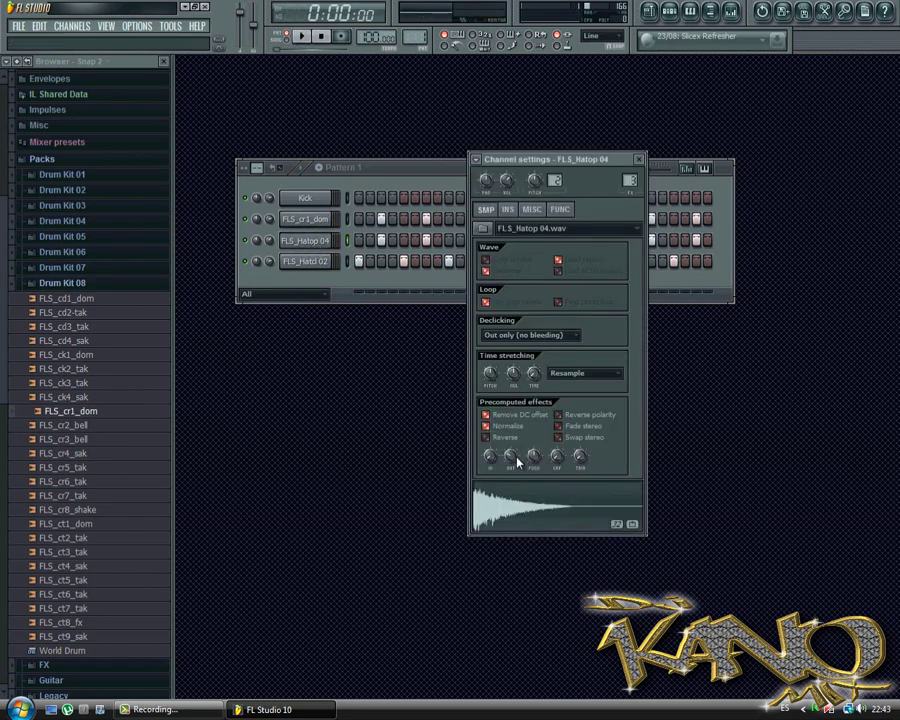
pyautogui.click(520, 513)
pyautogui.moveTo(496, 373); pyautogui.dragTo(498, 369)
pyautogui.click(539, 517)
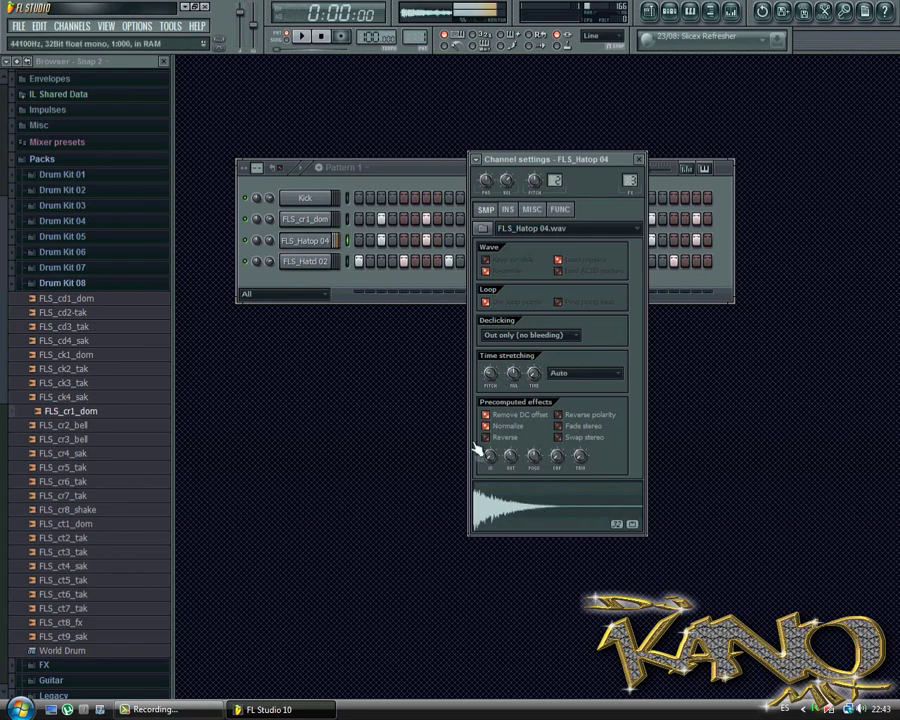
pyautogui.click(308, 242)
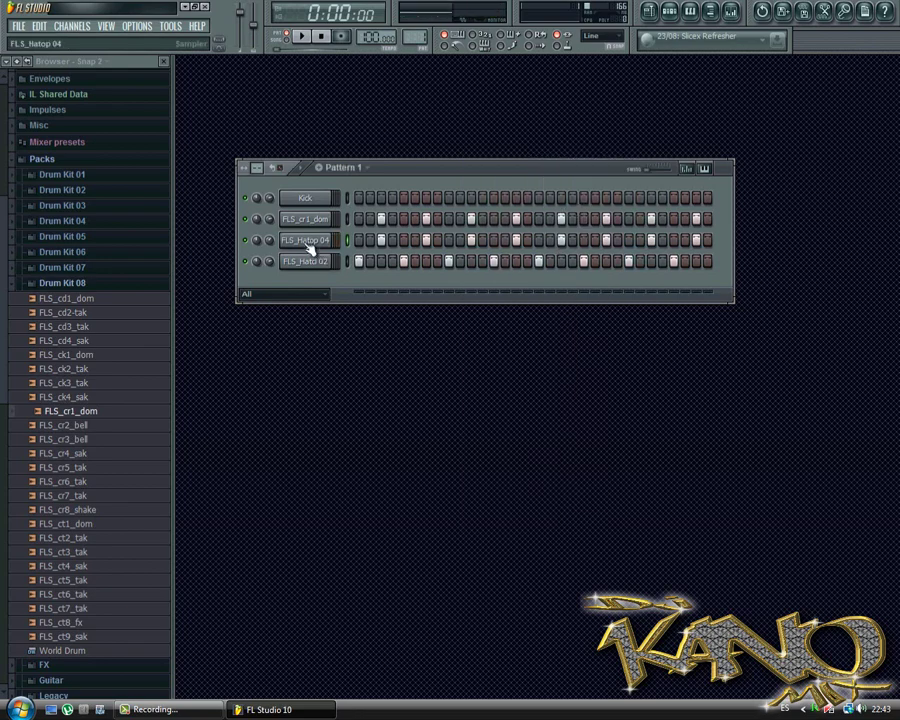
# Collapse Drum Kit 08 and listen to Pattern 1 with the three programmed channels
pyautogui.click(120, 284)
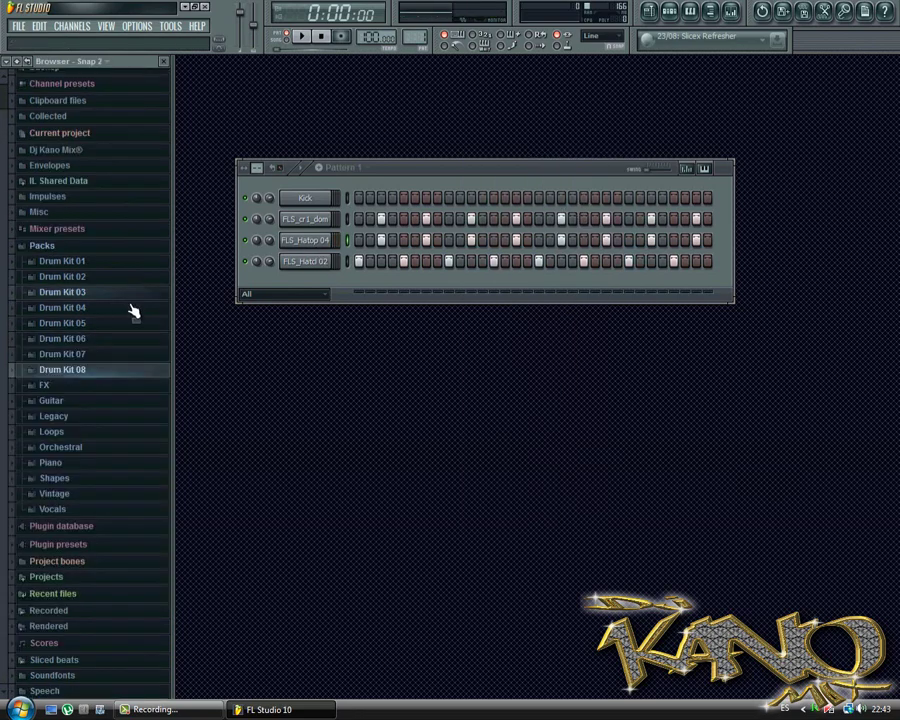
pyautogui.press('space')
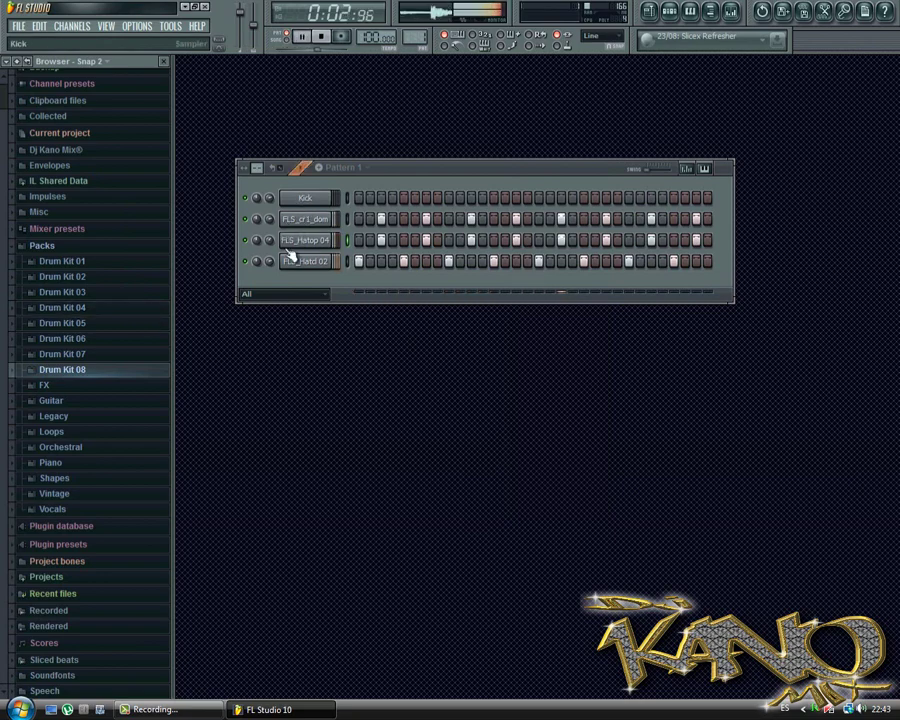
pyautogui.press('space')
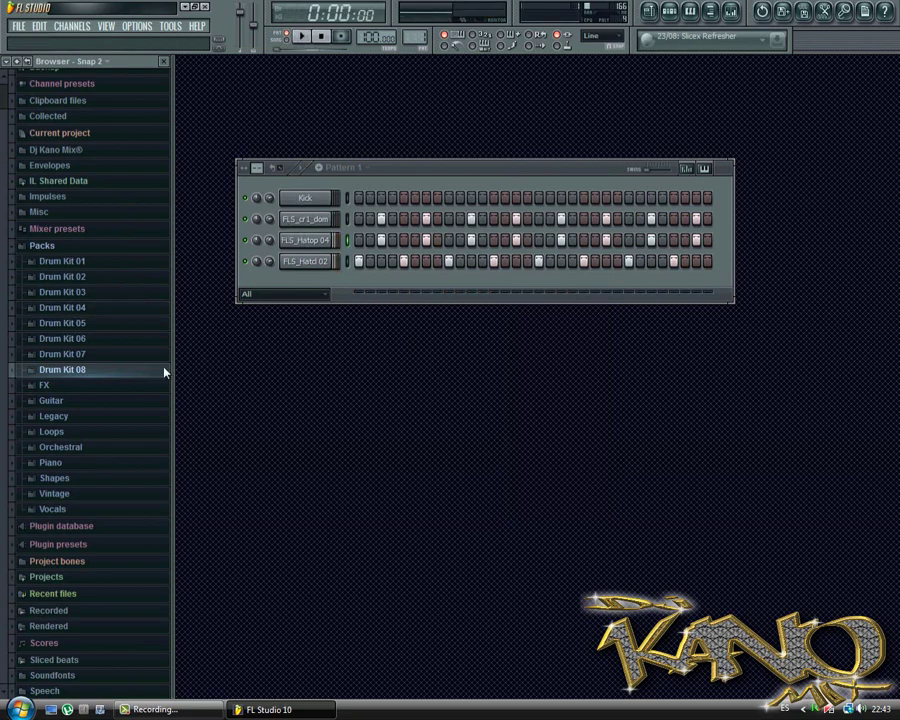
# Open FLStudio Bass 01 in the Guitar pack's Bass folder and audition its 5String BopBass Pick notes
pyautogui.click(94, 400)
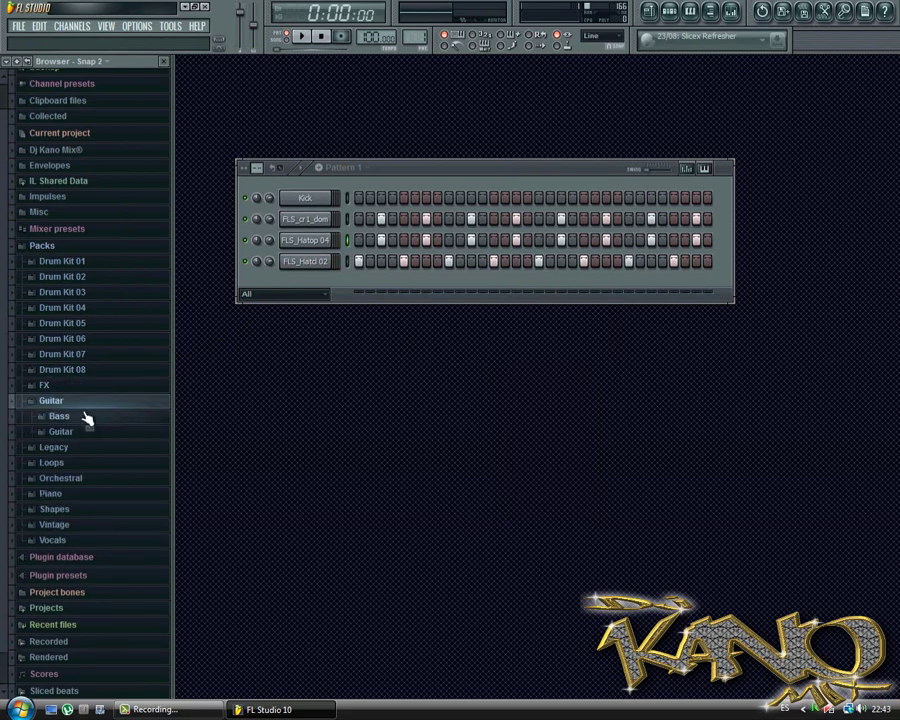
pyautogui.click(84, 418)
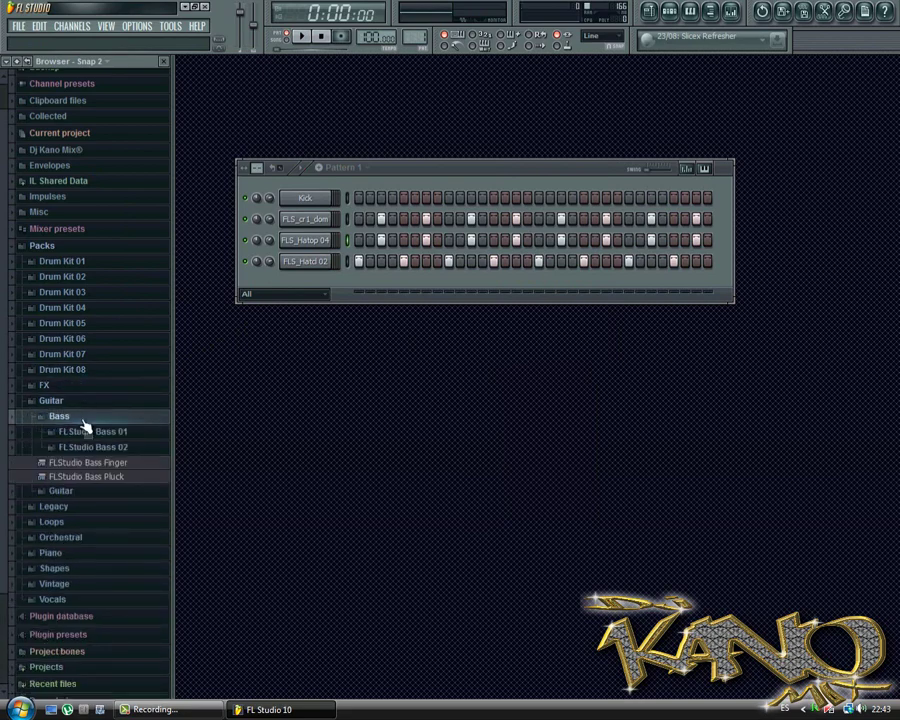
pyautogui.click(120, 432)
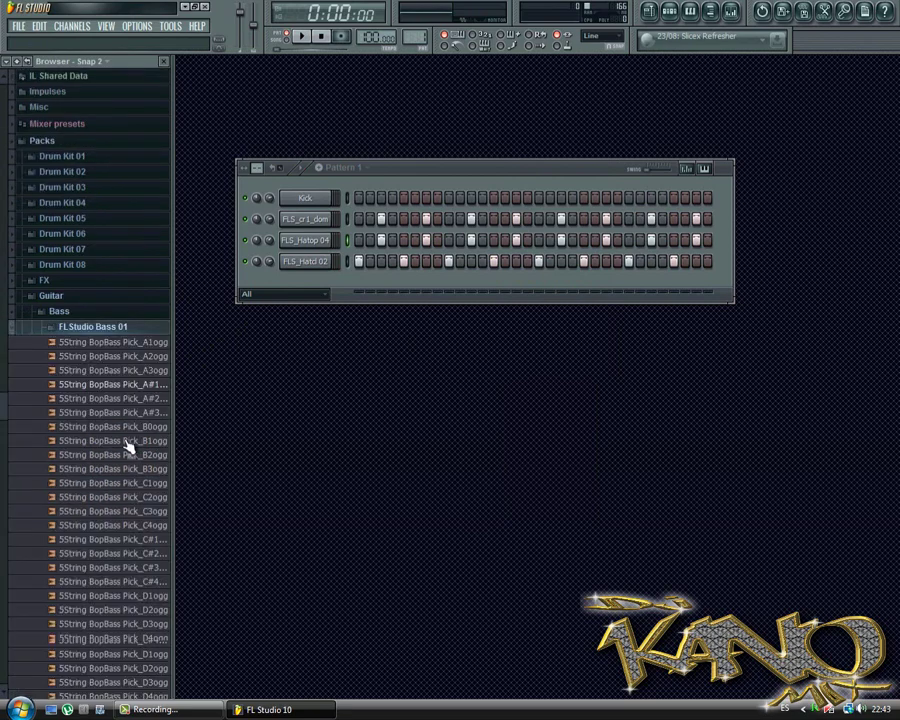
pyautogui.click(128, 447)
pyautogui.click(125, 461)
pyautogui.scroll(3, 122, 466)
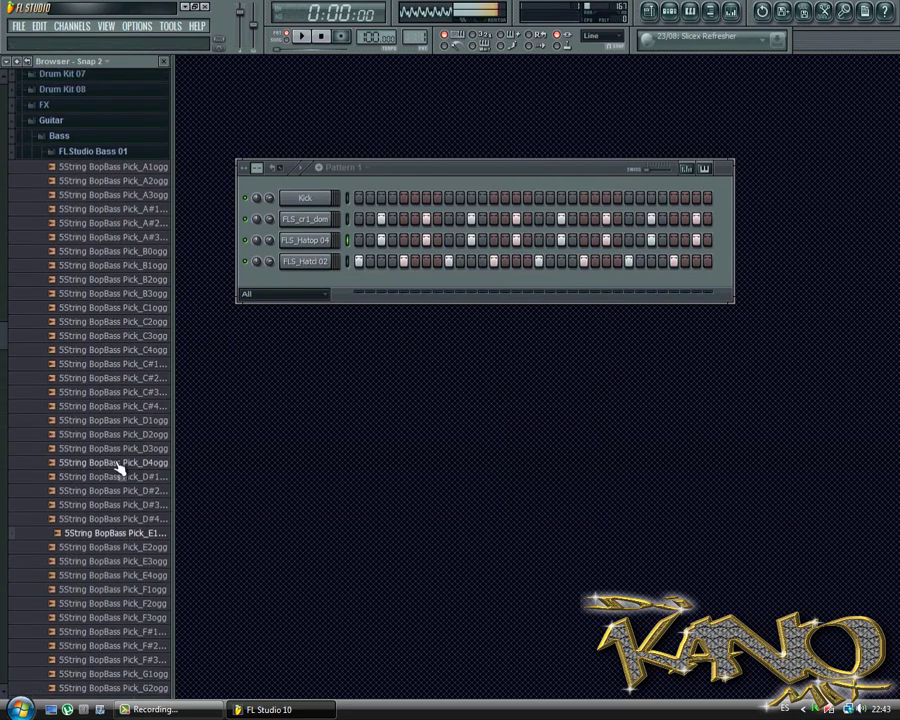
pyautogui.click(118, 462)
pyautogui.click(113, 433)
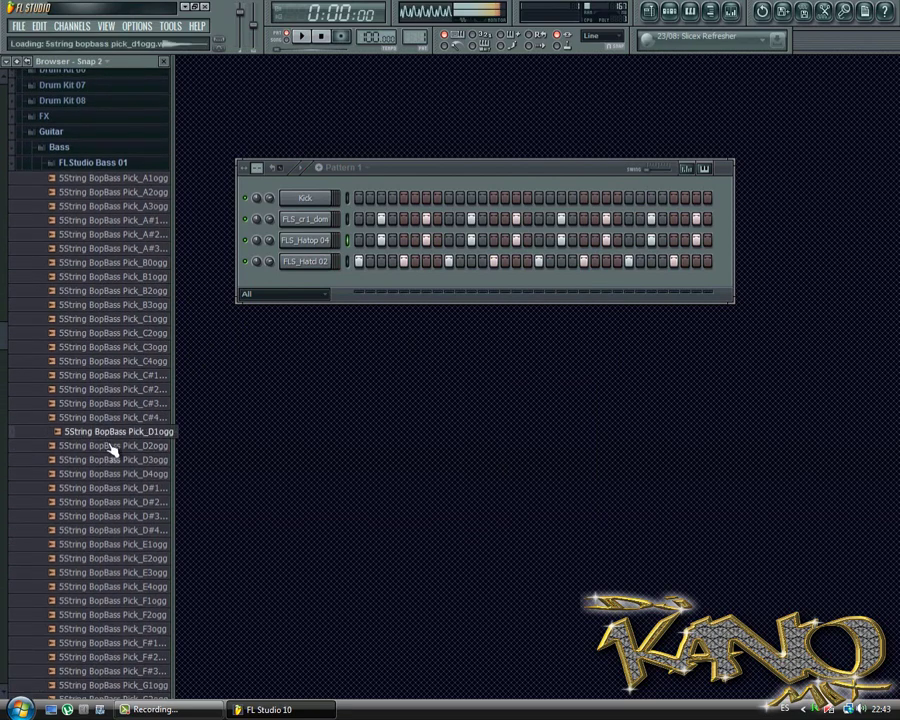
# Compare the C1 and D2 bass notes, load 5String BopBass Pick_D2ogg onto the Kick channel and open its channel settings
pyautogui.click(113, 448)
pyautogui.click(100, 318)
pyautogui.click(128, 447)
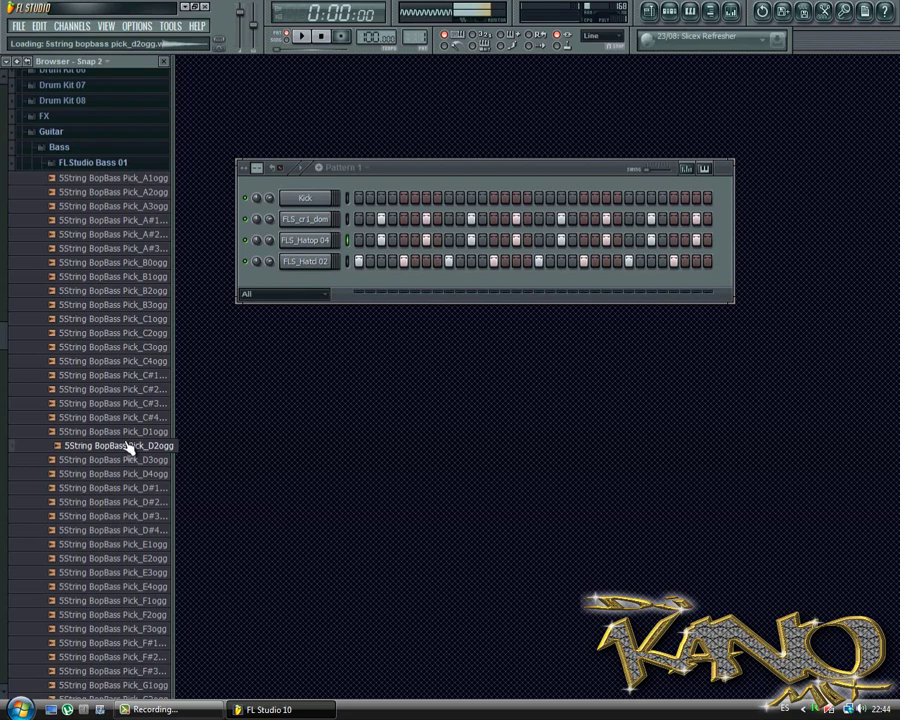
pyautogui.moveTo(128, 447); pyautogui.dragTo(311, 200)
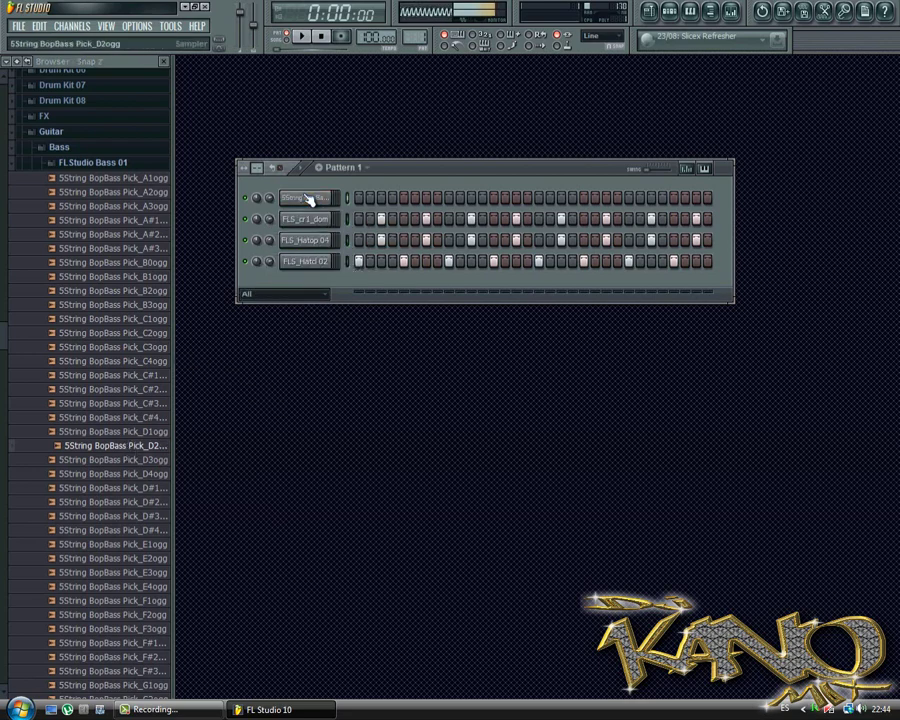
pyautogui.click(311, 199)
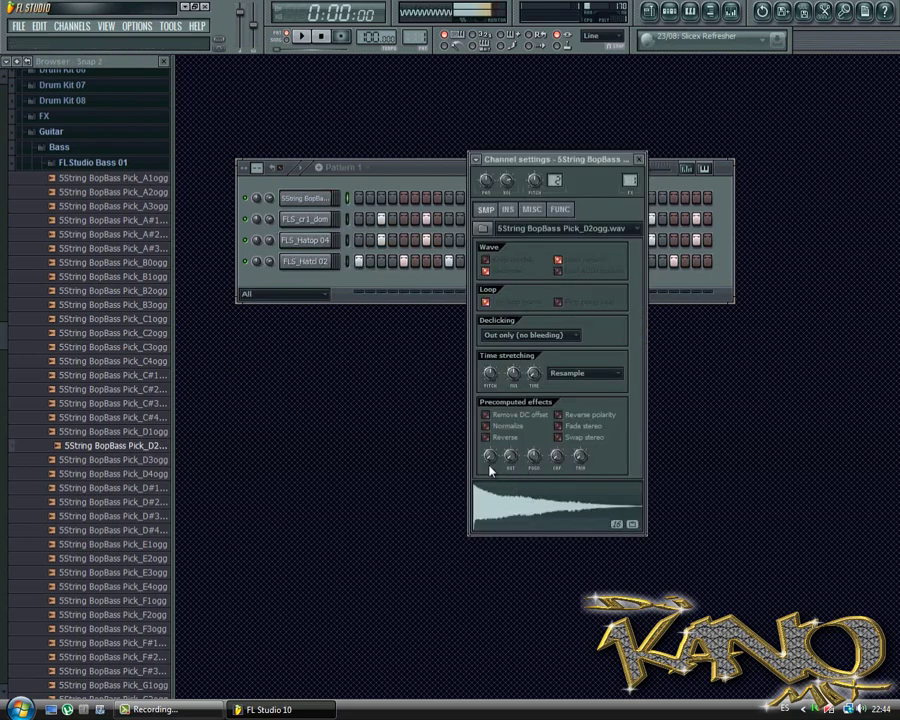
# Test a fade-out on the 5String BopBass Pick_D2ogg sample and delete its channel
pyautogui.moveTo(508, 453); pyautogui.dragTo(508, 449)
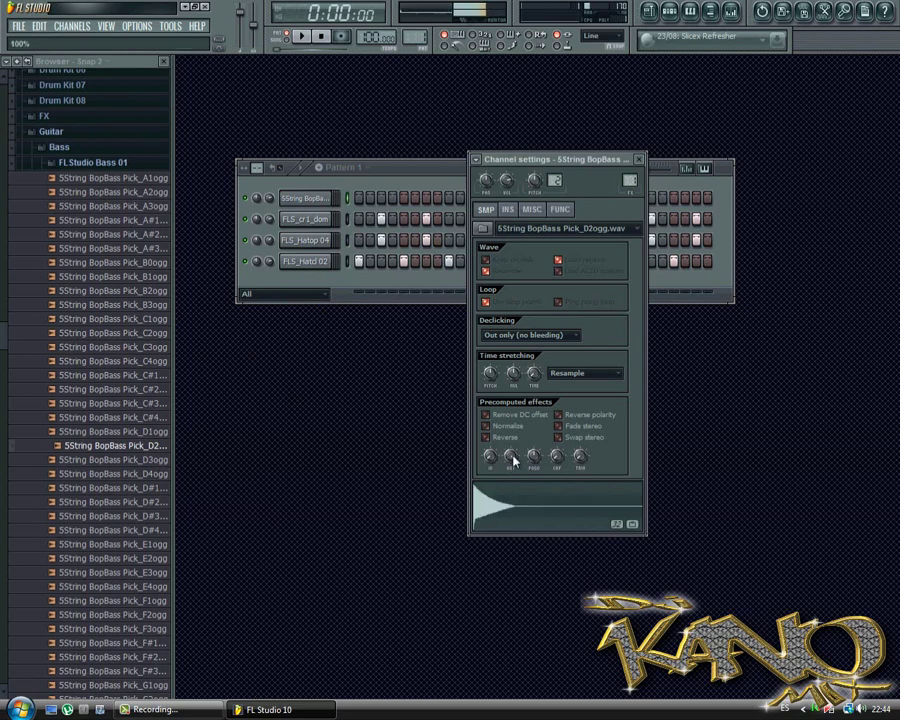
pyautogui.click(498, 523)
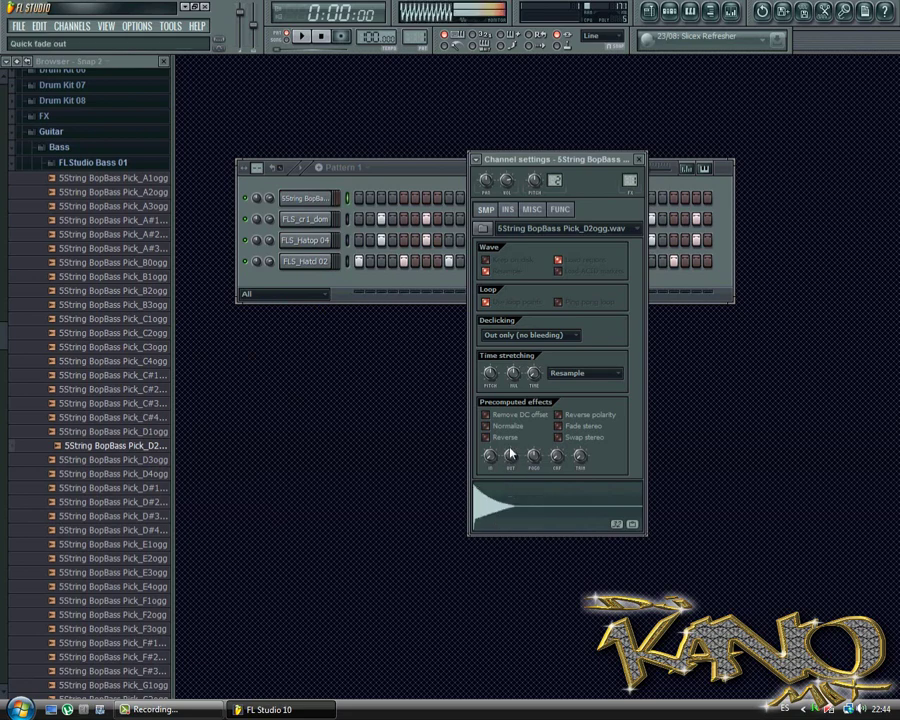
pyautogui.rightClick(331, 199)
pyautogui.click(358, 383)
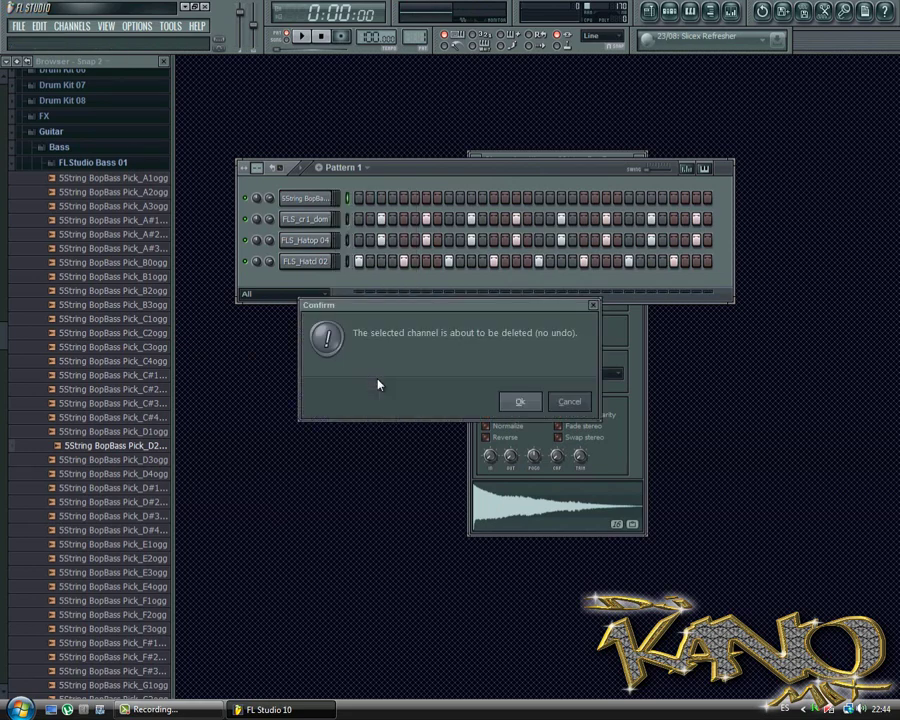
pyautogui.press('Return')
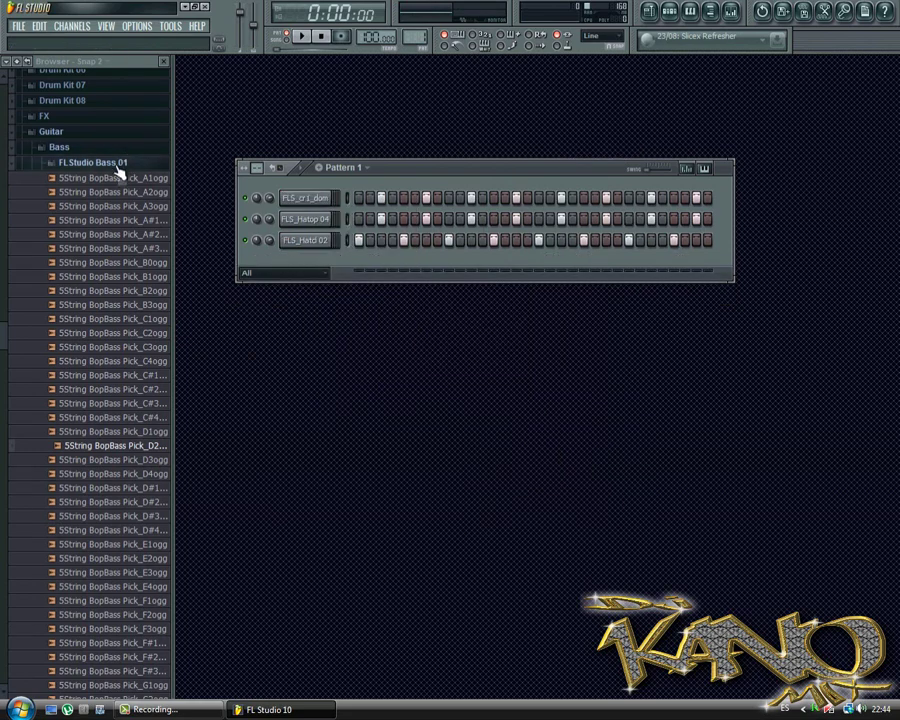
# Collapse FLStudio Bass 01, open Acoustic Guitar 01 in the Guitar pack's Guitar folder and audition a sample
pyautogui.click(118, 164)
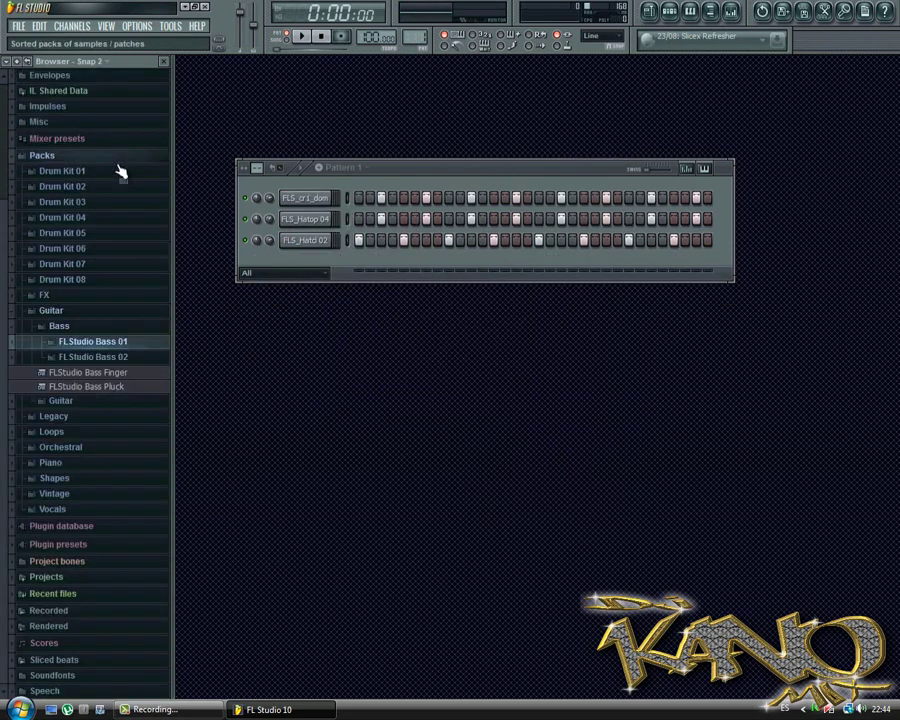
pyautogui.click(104, 400)
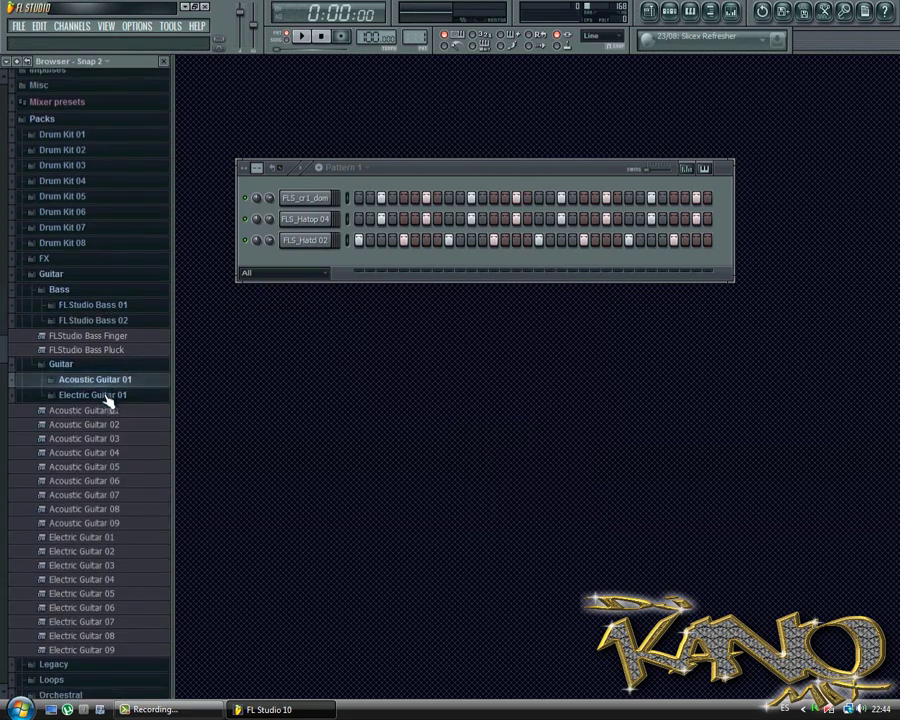
pyautogui.click(104, 382)
pyautogui.click(104, 385)
# Try ACOUSTICG 1_D5 as a new channel with notes on steps 1 and 3, preview the pattern, and delete the channel
pyautogui.moveTo(102, 388); pyautogui.dragTo(315, 264)
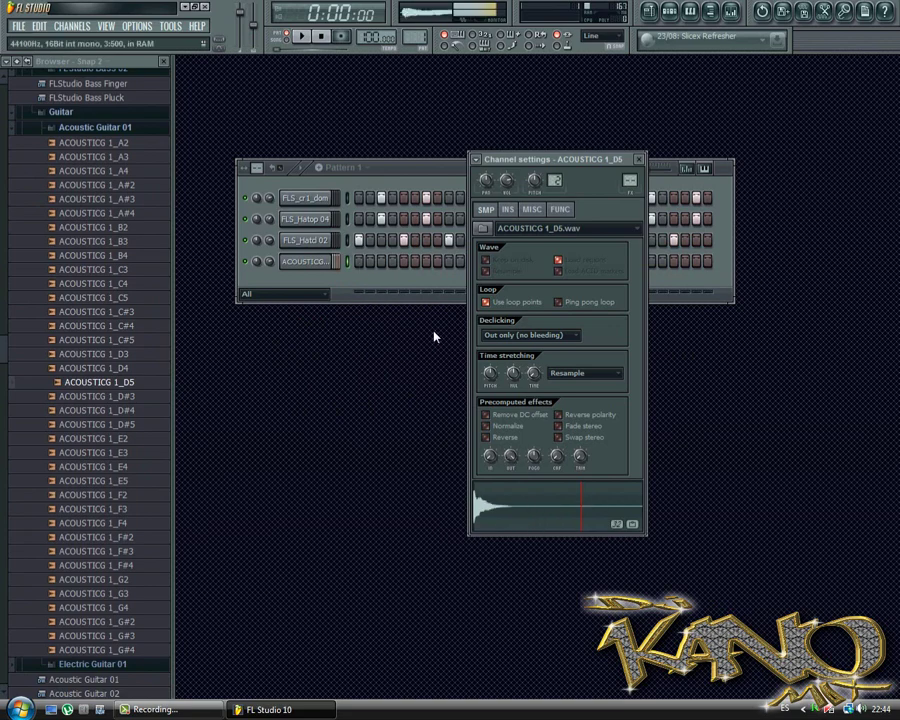
pyautogui.click(360, 265)
pyautogui.click(382, 264)
pyautogui.press('space')
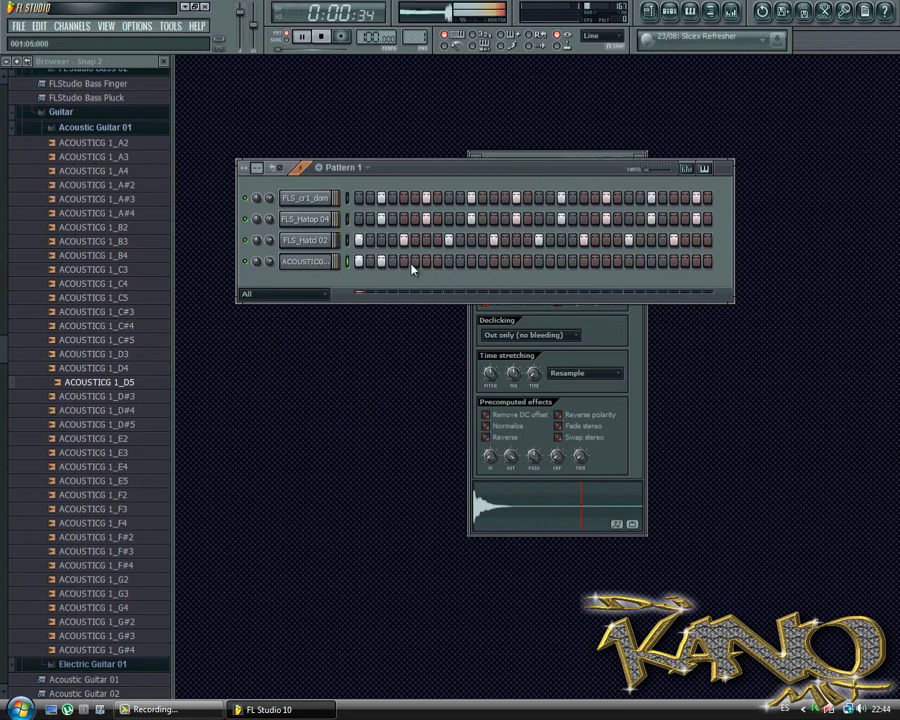
pyautogui.press('space')
pyautogui.rightClick(382, 263)
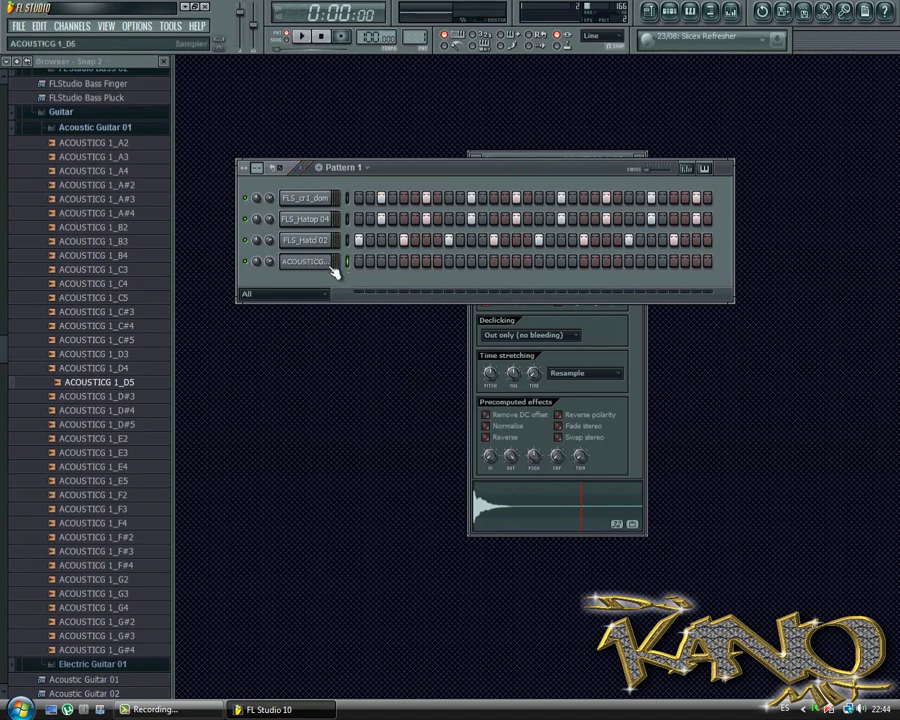
pyautogui.rightClick(333, 265)
pyautogui.click(390, 453)
pyautogui.press('Return')
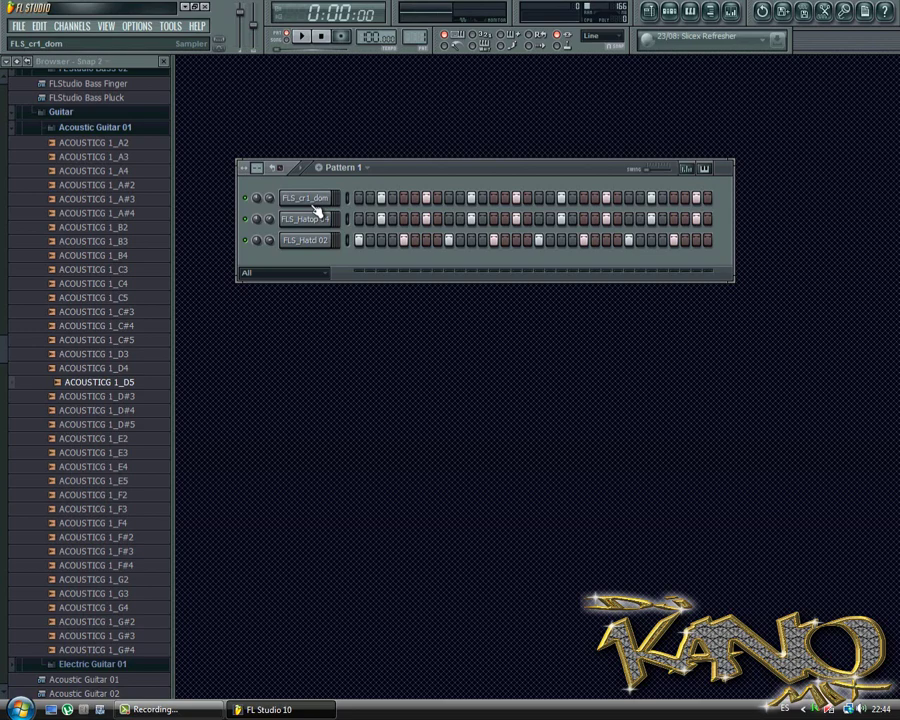
# Insert a DirectWave channel above FLS_cr1_dom and load the ACOUSTICG 1_D5 sample into it
pyautogui.rightClick(316, 207)
pyautogui.moveTo(355, 343)
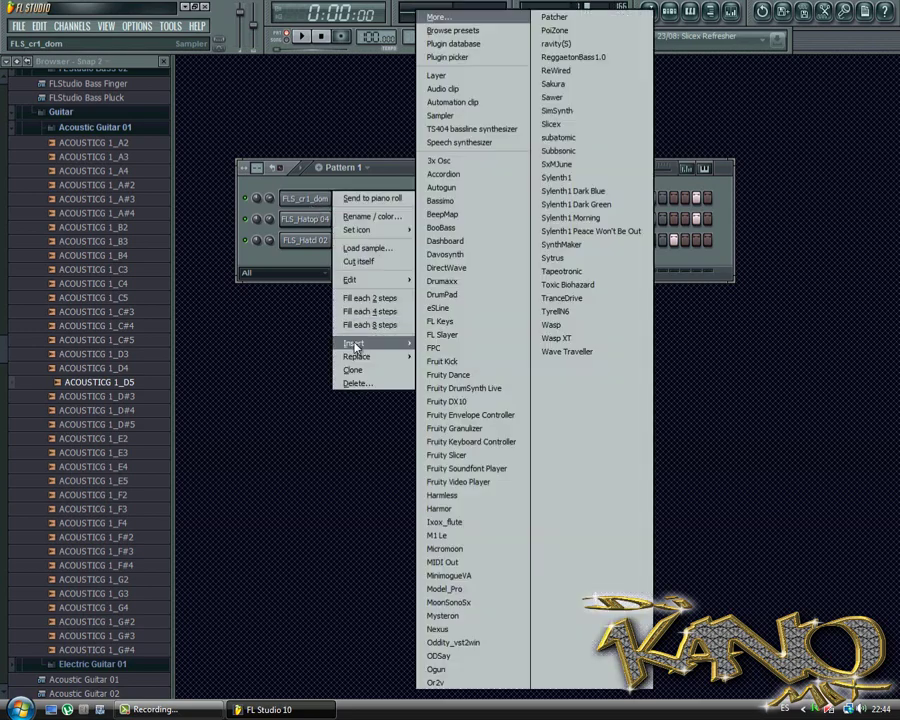
pyautogui.click(477, 269)
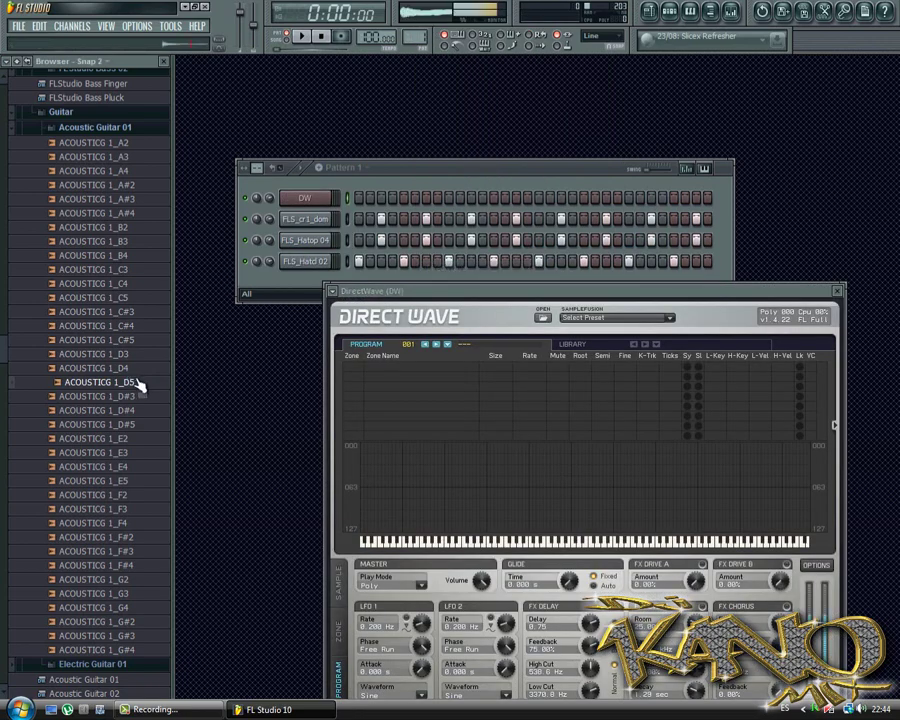
pyautogui.moveTo(143, 384); pyautogui.dragTo(644, 383)
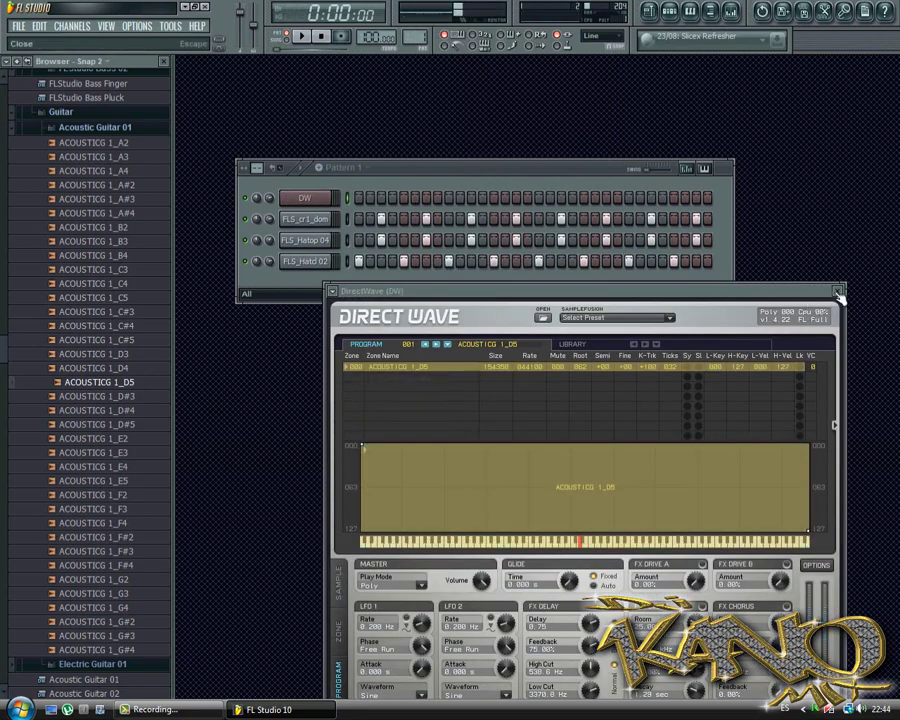
pyautogui.click(838, 291)
# Open the DW channel's piano roll and place a one-step C5 note at the start of the first bar
pyautogui.rightClick(299, 204)
pyautogui.click(350, 199)
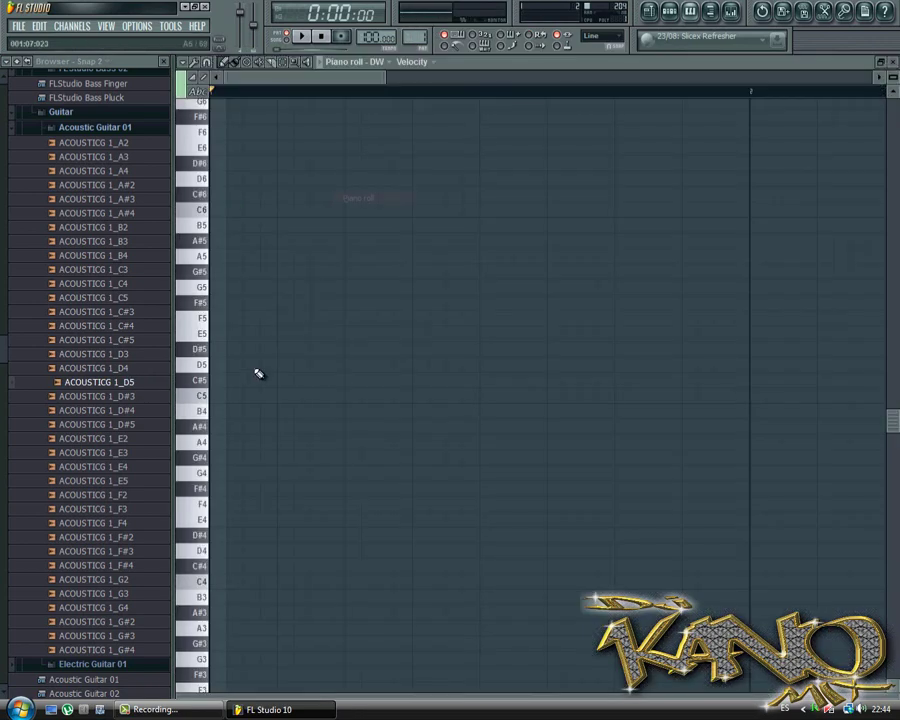
pyautogui.click(212, 379)
pyautogui.rightClick(229, 384)
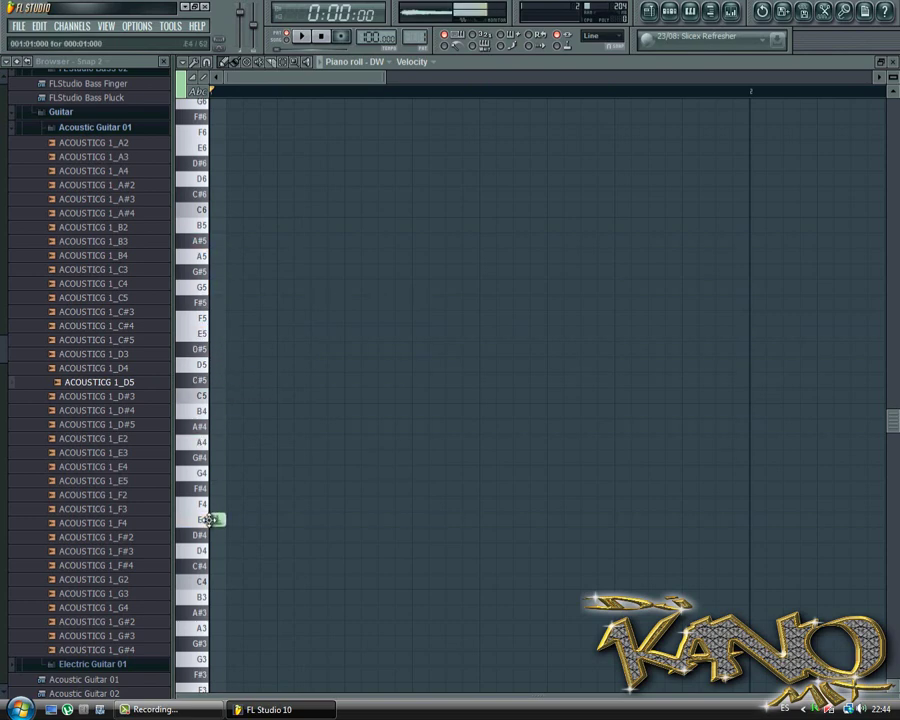
pyautogui.click(207, 63)
pyautogui.click(240, 179)
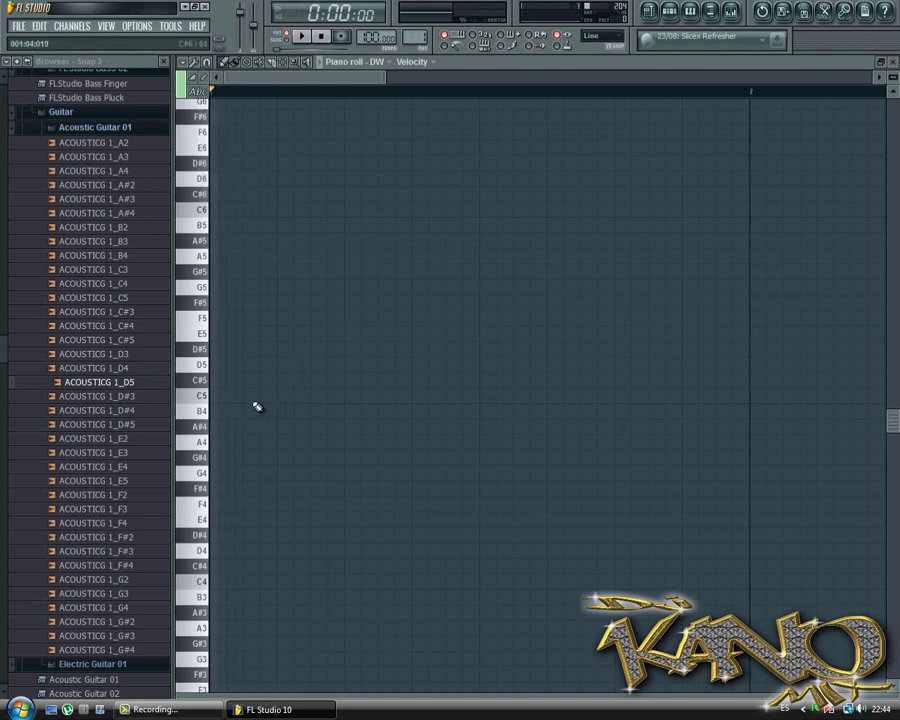
pyautogui.click(215, 393)
pyautogui.moveTo(384, 79); pyautogui.dragTo(291, 87)
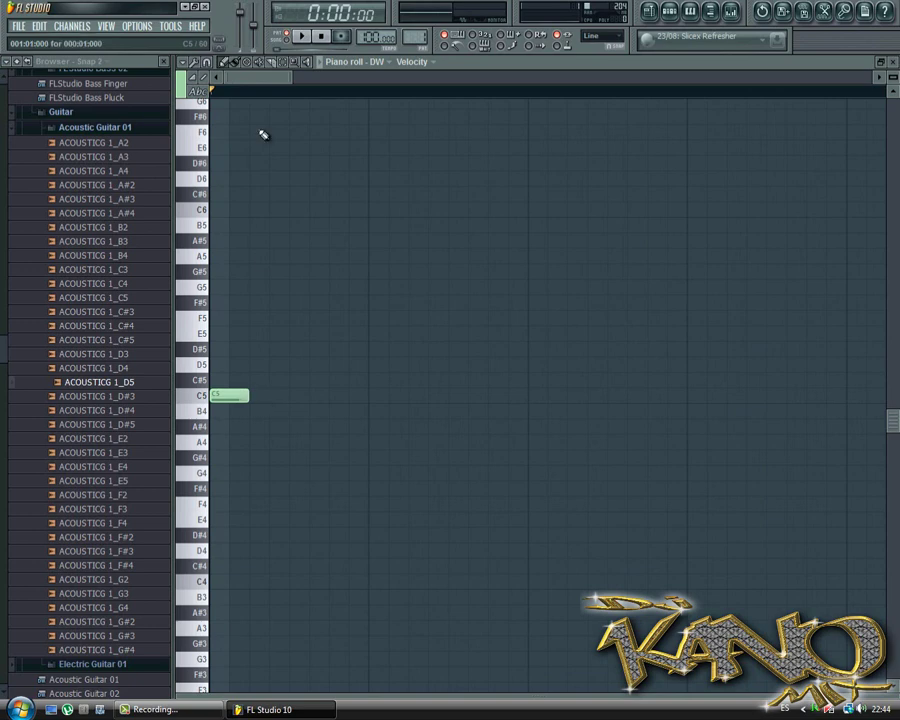
pyautogui.click(207, 63)
pyautogui.click(287, 85)
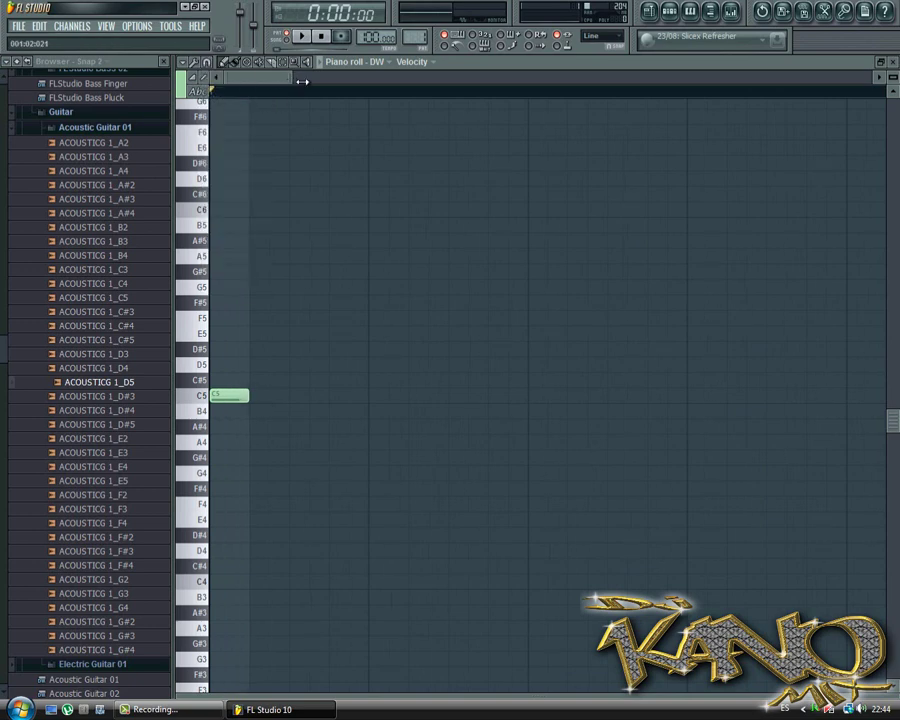
pyautogui.moveTo(300, 82); pyautogui.dragTo(433, 99)
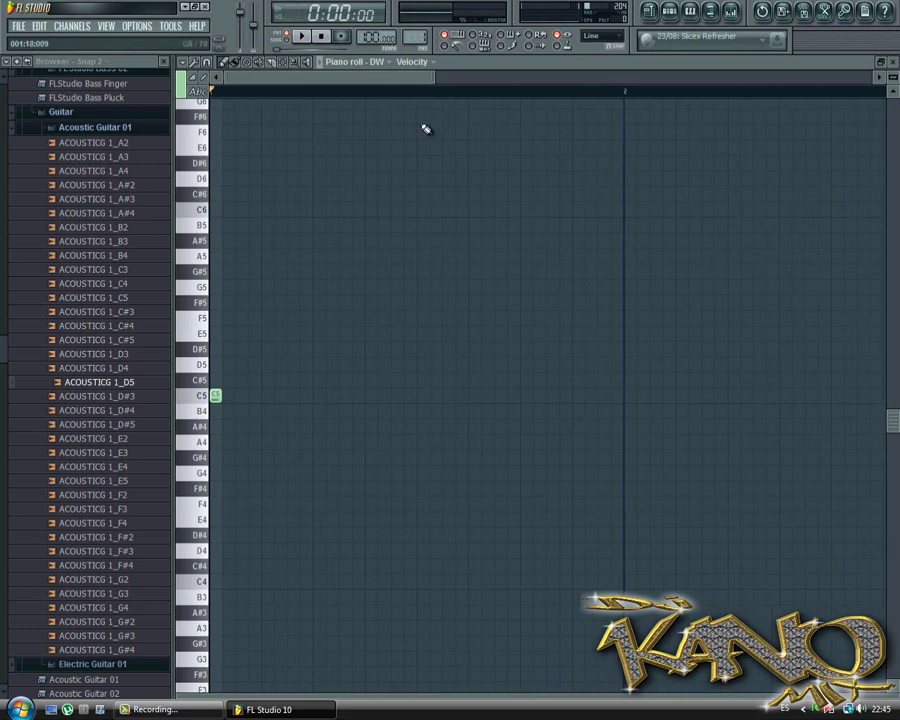
# Add one-step D5 notes on steps 2, 3, 4, 5 and 7 and listen to the pattern
pyautogui.click(241, 365)
pyautogui.click(256, 365)
pyautogui.click(266, 365)
pyautogui.click(292, 365)
pyautogui.press('space')
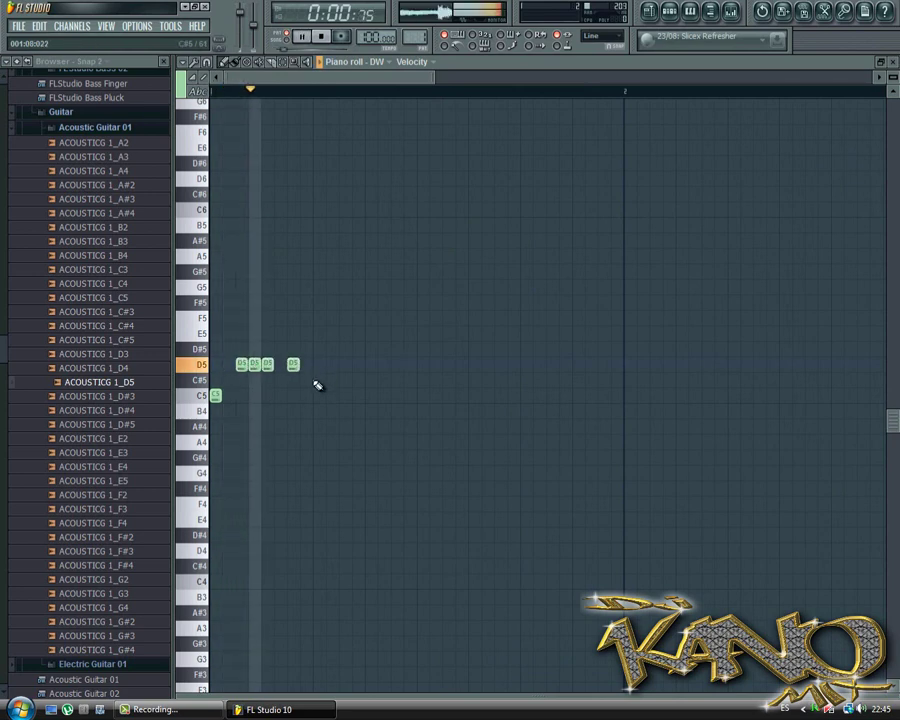
pyautogui.press('space')
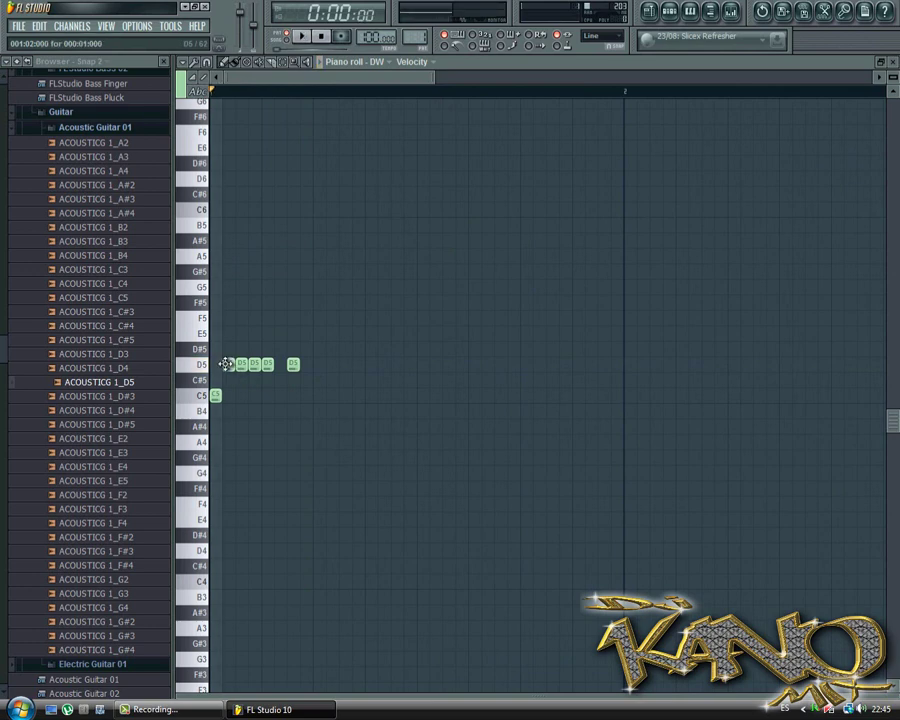
pyautogui.press('space')
pyautogui.press('space')
# Set the piano roll's snap to 1/2 step
pyautogui.moveTo(432, 78); pyautogui.dragTo(289, 78)
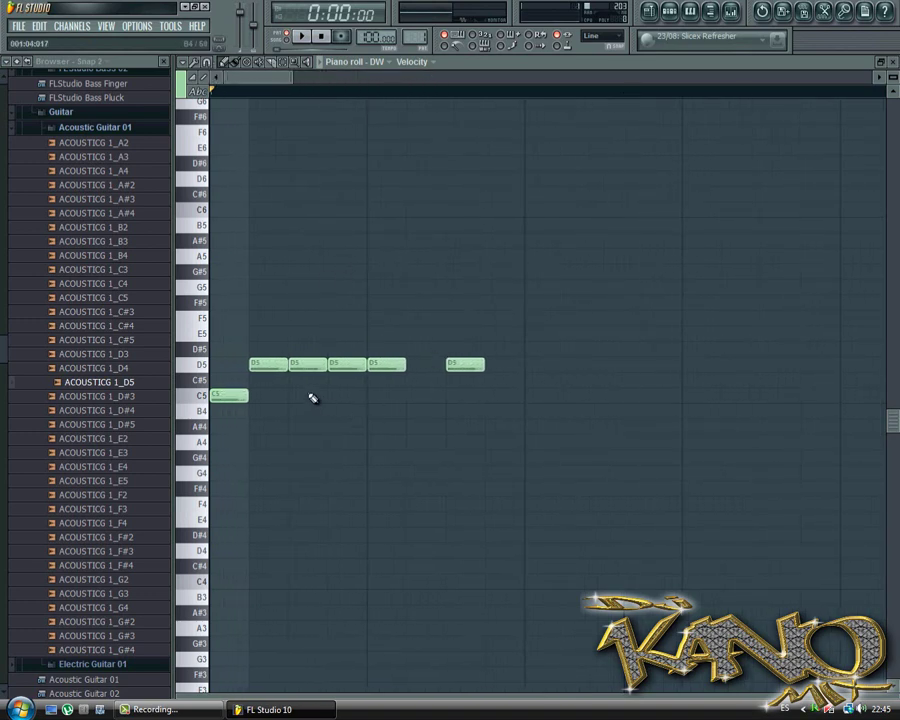
pyautogui.click(252, 196)
pyautogui.rightClick(268, 194)
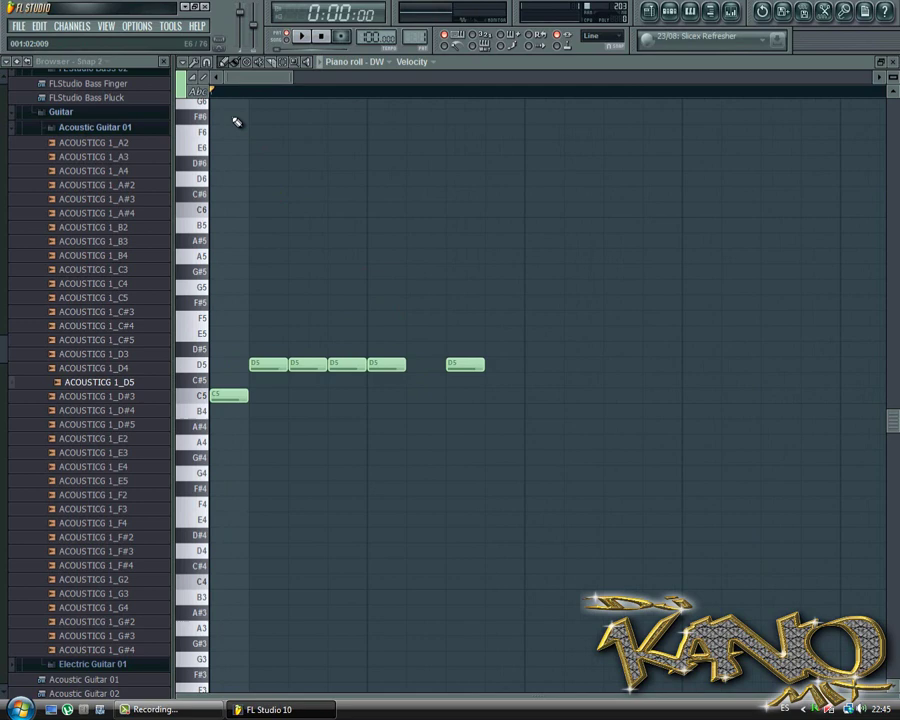
pyautogui.click(207, 64)
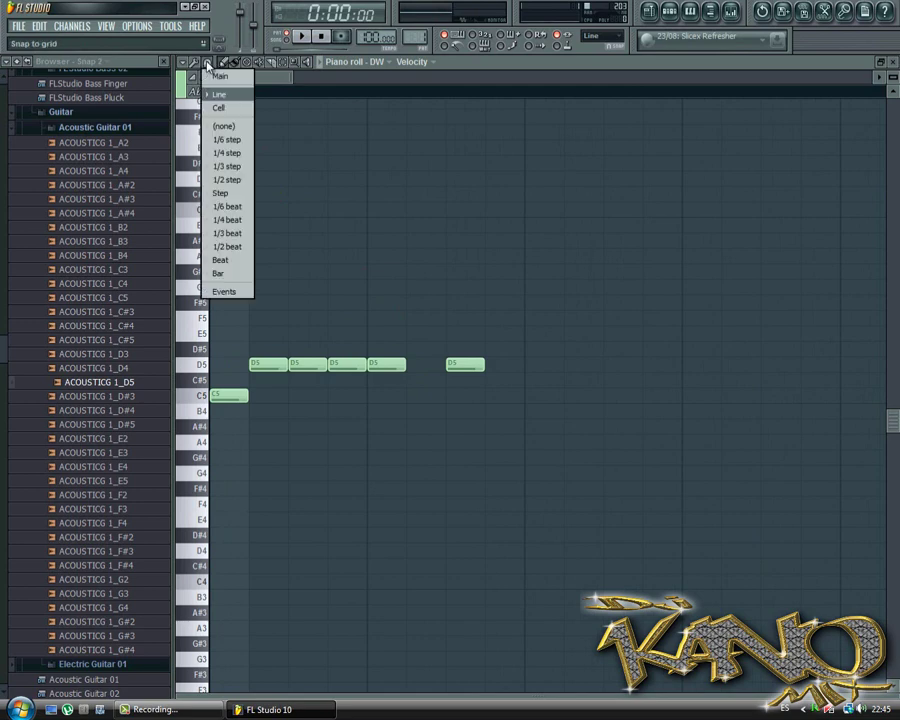
pyautogui.click(232, 182)
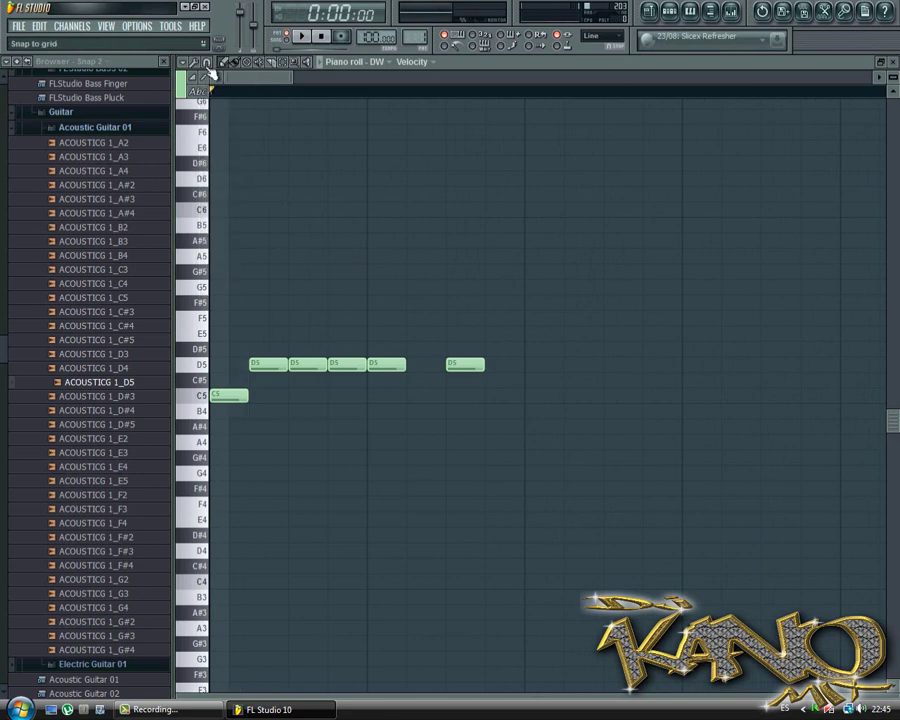
pyautogui.click(208, 67)
pyautogui.click(256, 220)
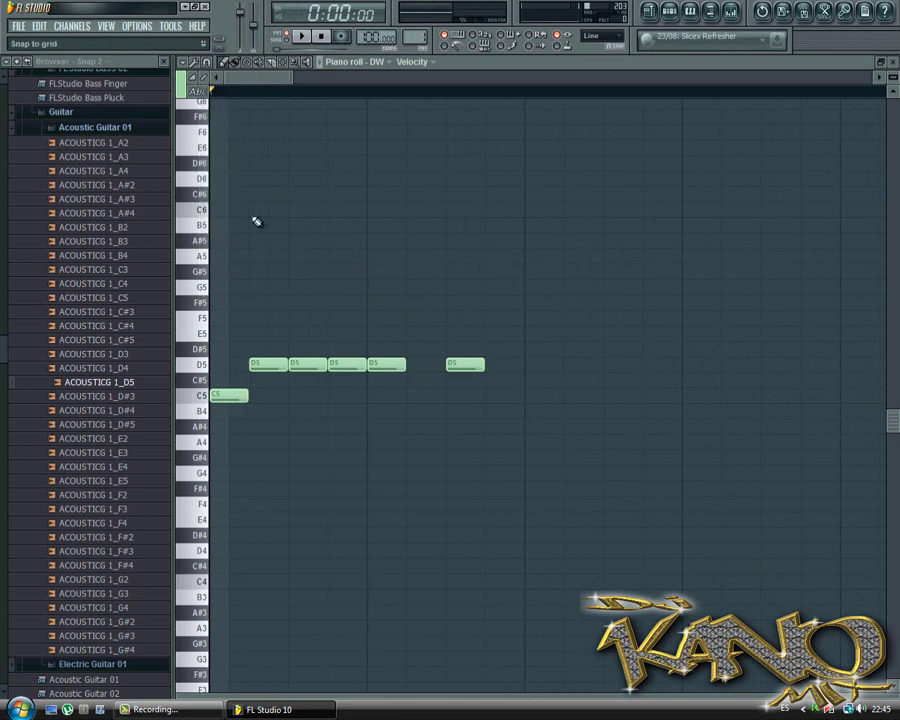
# Shorten the C5 and D5 notes to half a step, with the first D5 on the second half of step 2
pyautogui.moveTo(245, 394); pyautogui.dragTo(282, 368)
pyautogui.rightClick(263, 365)
pyautogui.click(255, 369)
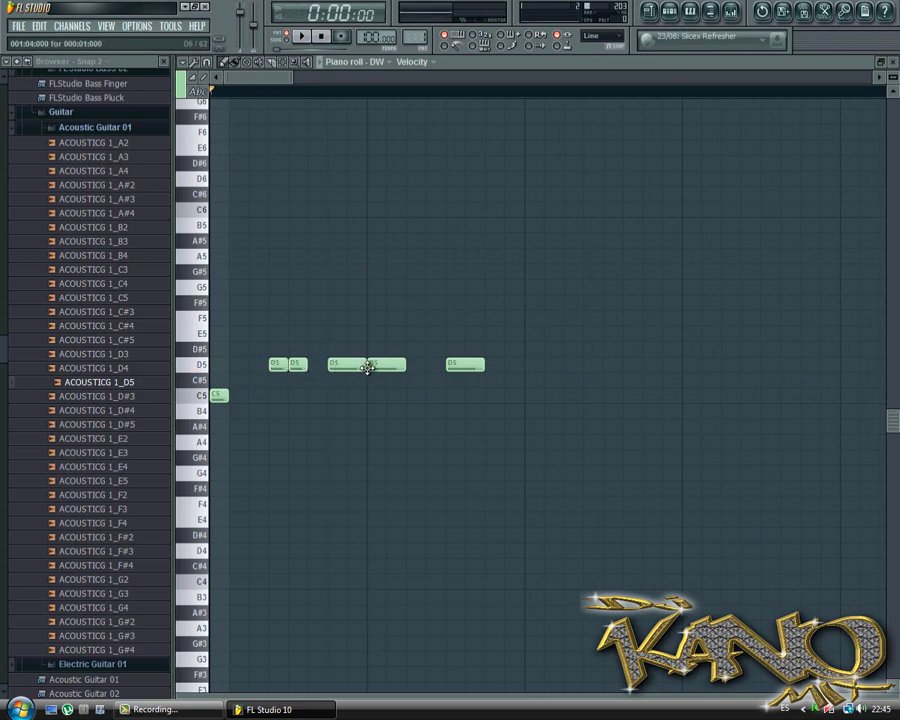
pyautogui.moveTo(367, 368); pyautogui.dragTo(386, 370)
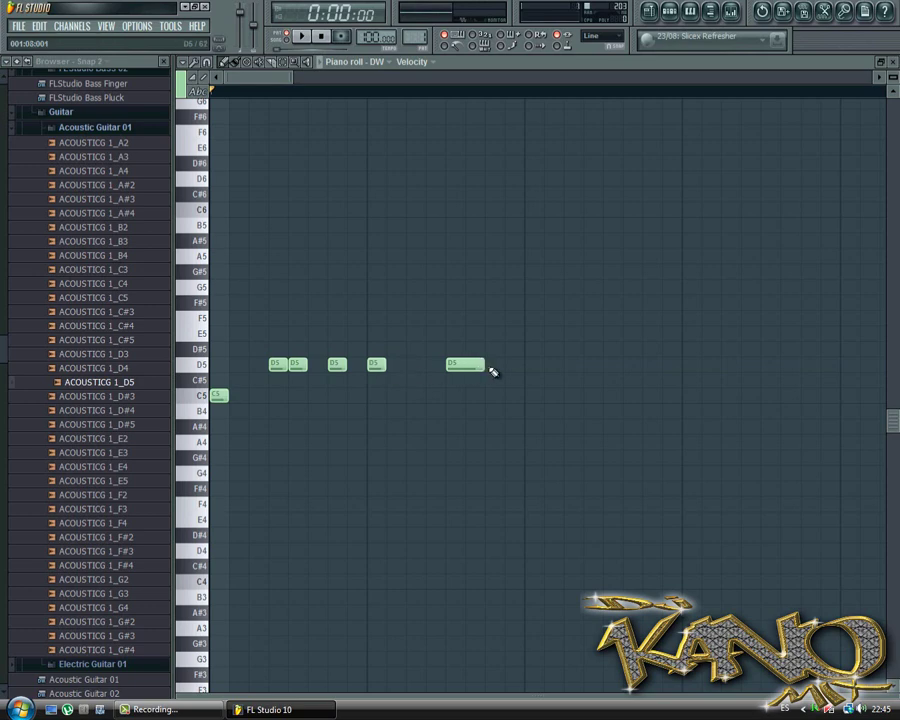
pyautogui.moveTo(444, 384); pyautogui.dragTo(442, 382)
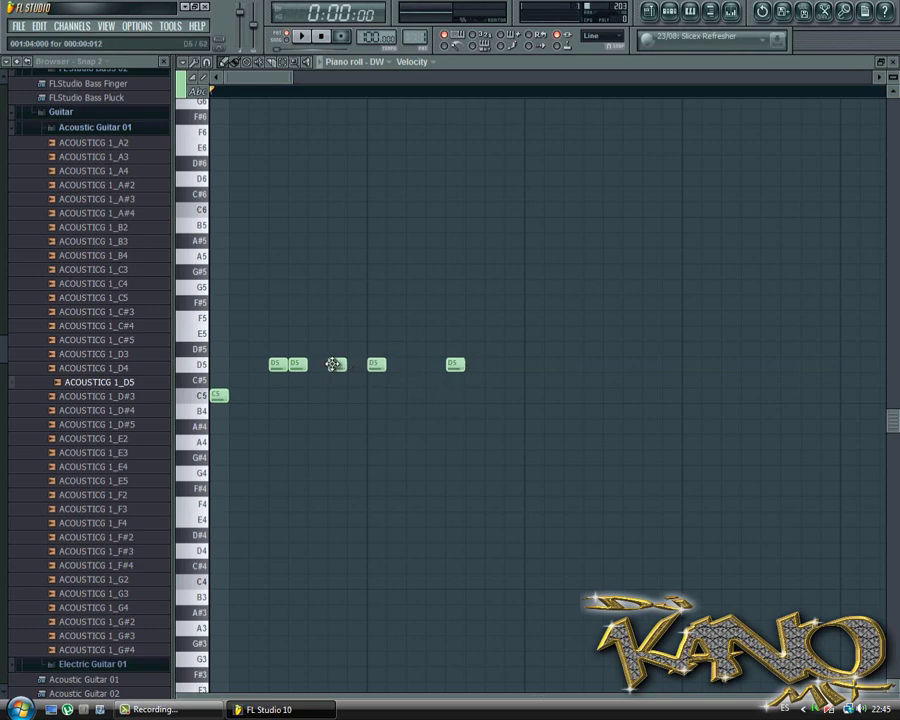
# Move the step 4 D5 half a step later and add half-step D5 notes on step 6's second half and step 8's start
pyautogui.moveTo(333, 364); pyautogui.dragTo(356, 364)
pyautogui.press('space')
pyautogui.press('space')
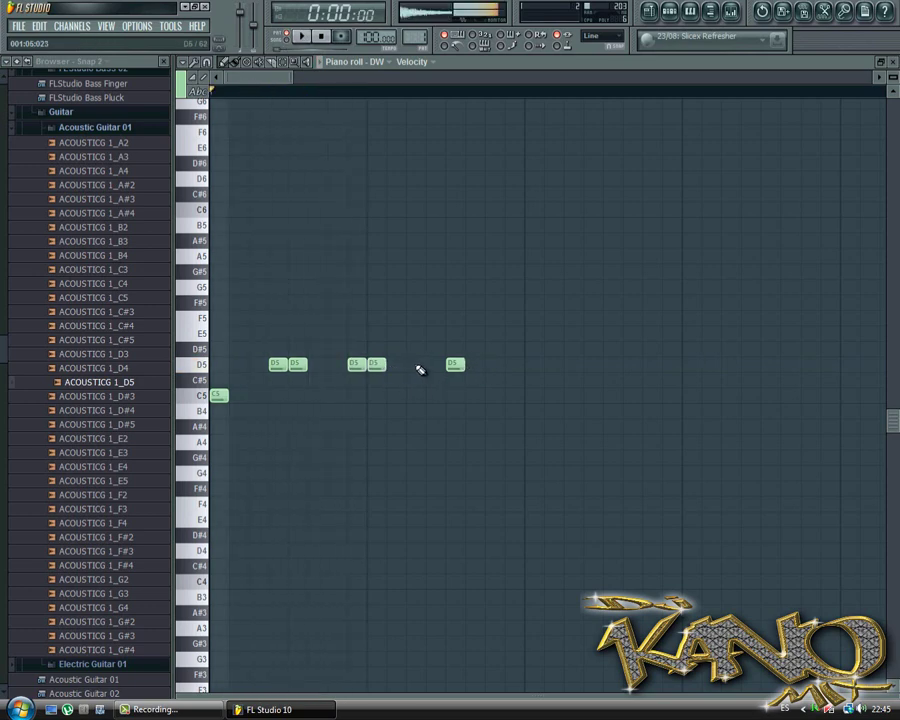
pyautogui.click(434, 365)
pyautogui.press('space')
pyautogui.click(510, 364)
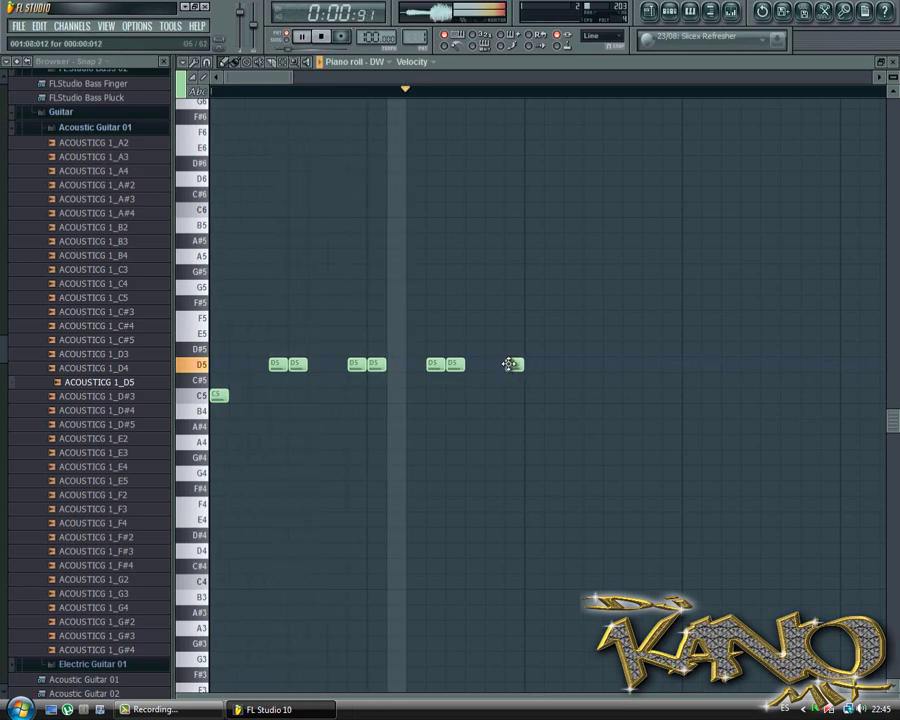
pyautogui.moveTo(509, 364); pyautogui.dragTo(493, 365)
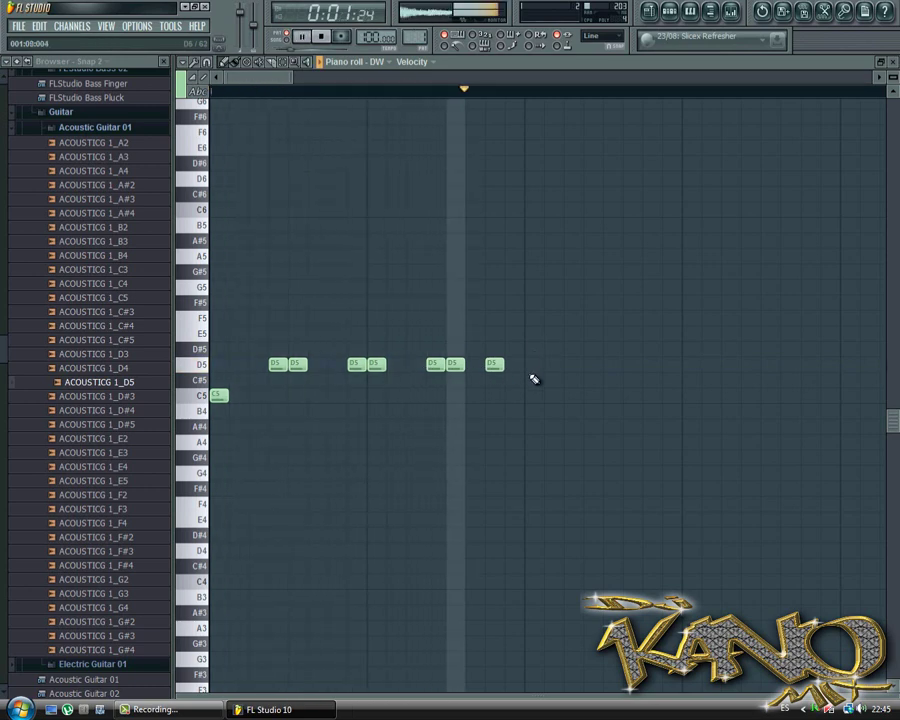
pyautogui.press('space')
# Select the whole phrase, lower it four semitones to G#4 and A#4, and duplicate it from step 9 while listening
pyautogui.moveTo(289, 80); pyautogui.dragTo(382, 82)
pyautogui.click(214, 64)
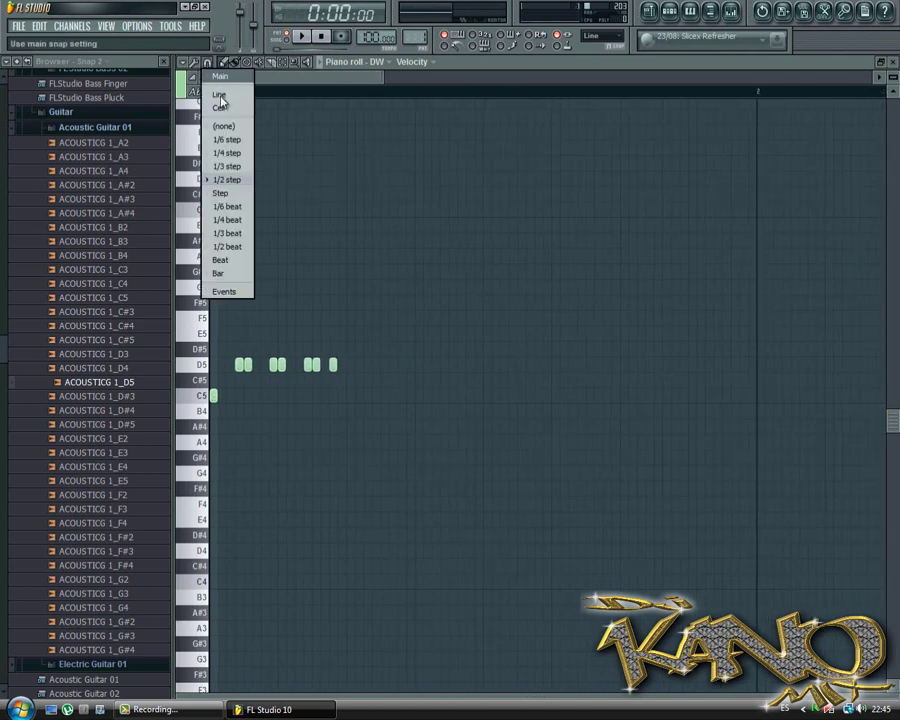
pyautogui.moveTo(426, 492); pyautogui.dragTo(211, 219)
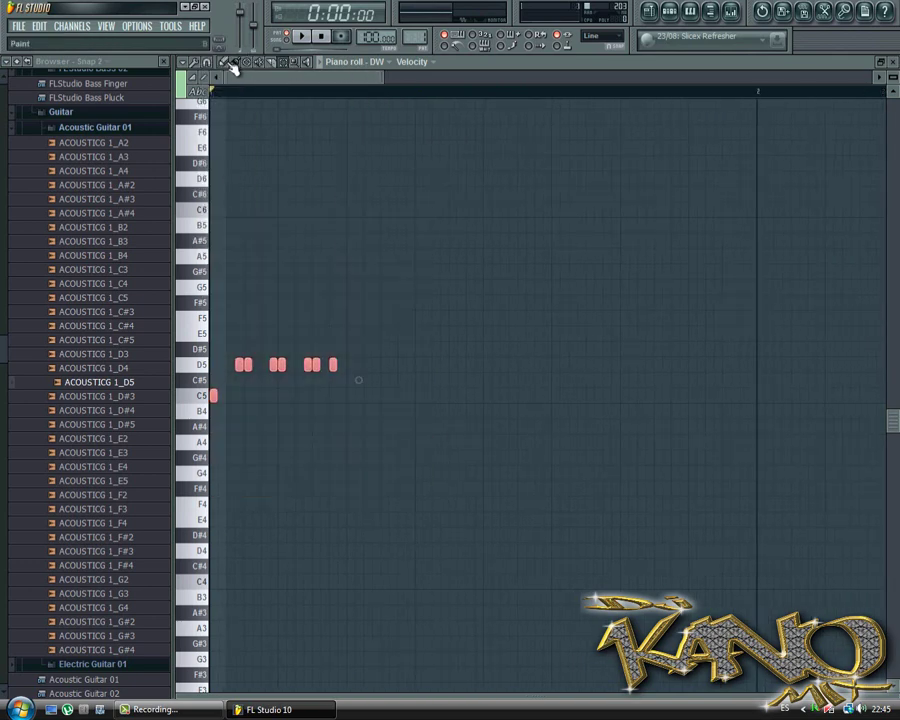
pyautogui.moveTo(213, 390); pyautogui.dragTo(340, 454)
pyautogui.press('space')
pyautogui.press('space')
pyautogui.press('space')
pyautogui.press('space')
pyautogui.press('space')
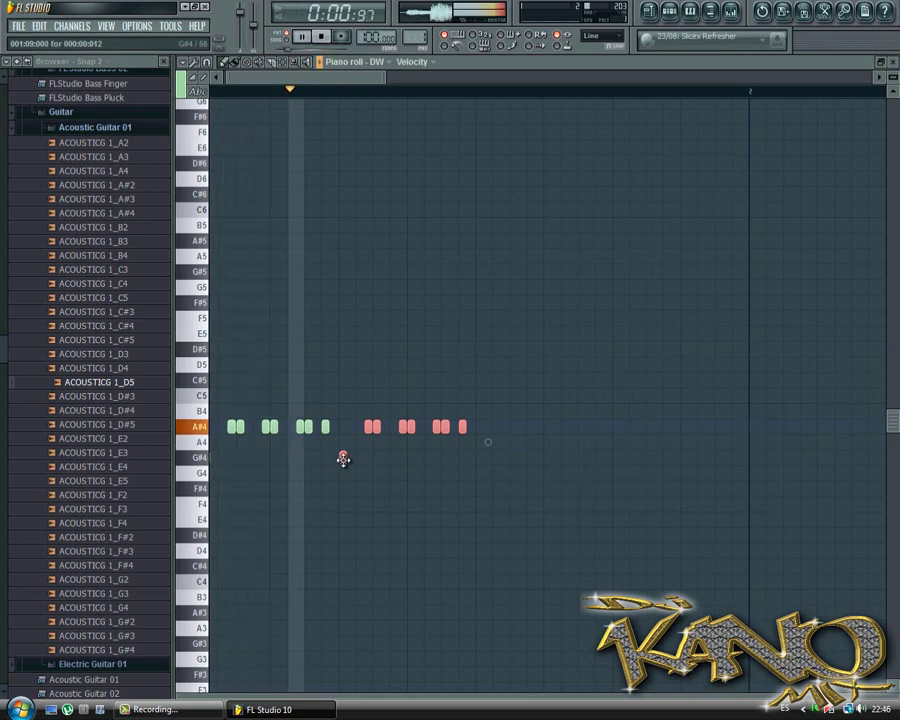
# Extend the phrase to step 32 by adding G#4 notes on steps 17 and 25 and duplicating the A#4 group after each
pyautogui.press('space')
pyautogui.moveTo(341, 460); pyautogui.dragTo(477, 463)
pyautogui.keyDown('ctrl'); pyautogui.click(553, 377); pyautogui.keyUp('ctrl')
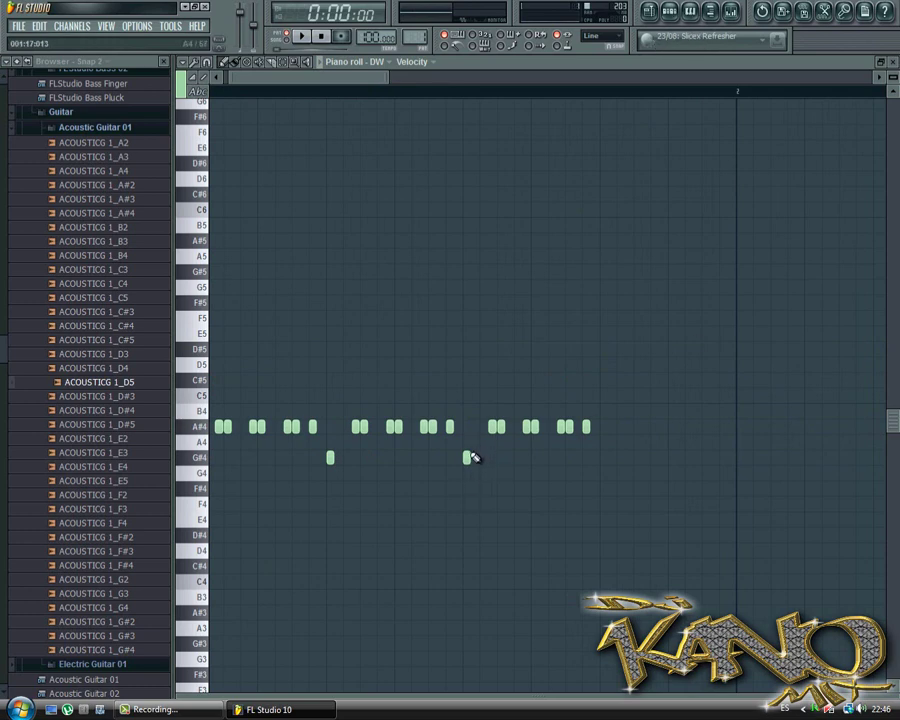
pyautogui.click(602, 457)
pyautogui.moveTo(611, 437); pyautogui.dragTo(489, 380)
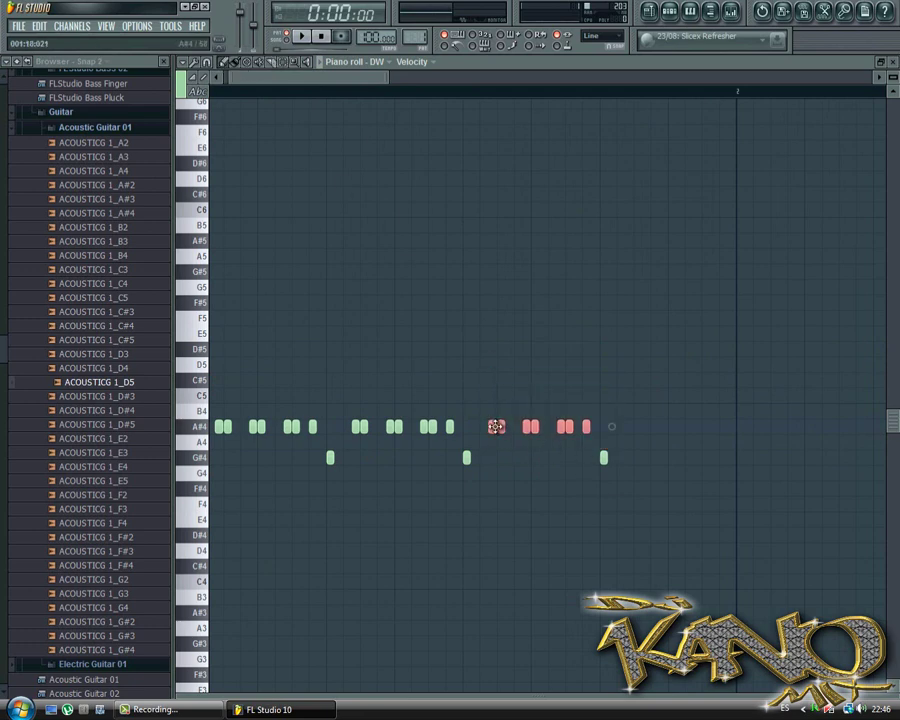
pyautogui.moveTo(495, 427); pyautogui.dragTo(611, 432)
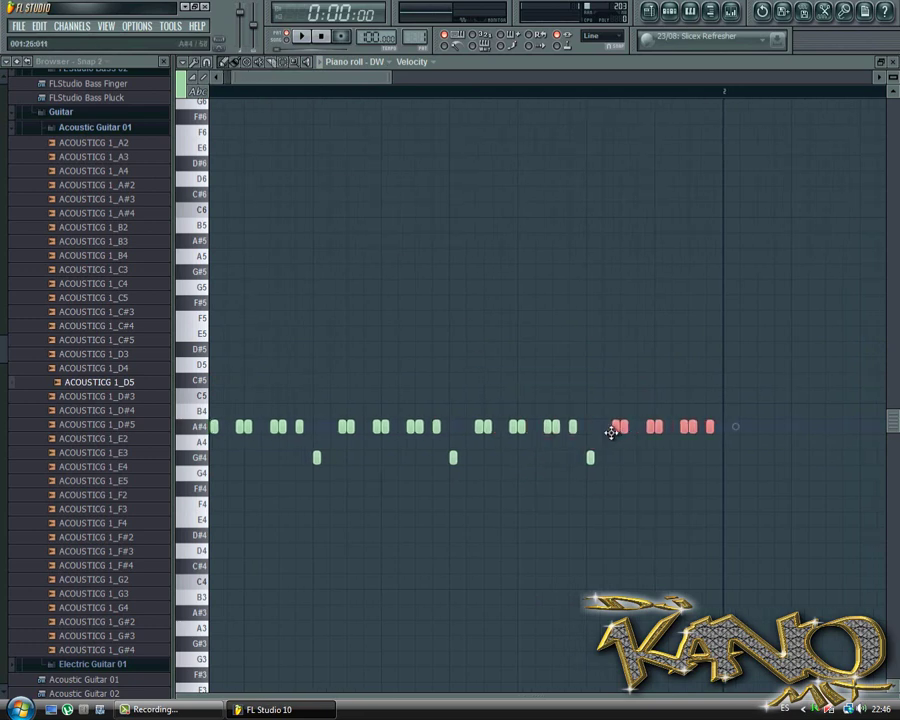
# Play the pattern back, raise the A#4 note on step 29 to B4 and the last three notes to C5, and listen again
pyautogui.click(710, 14)
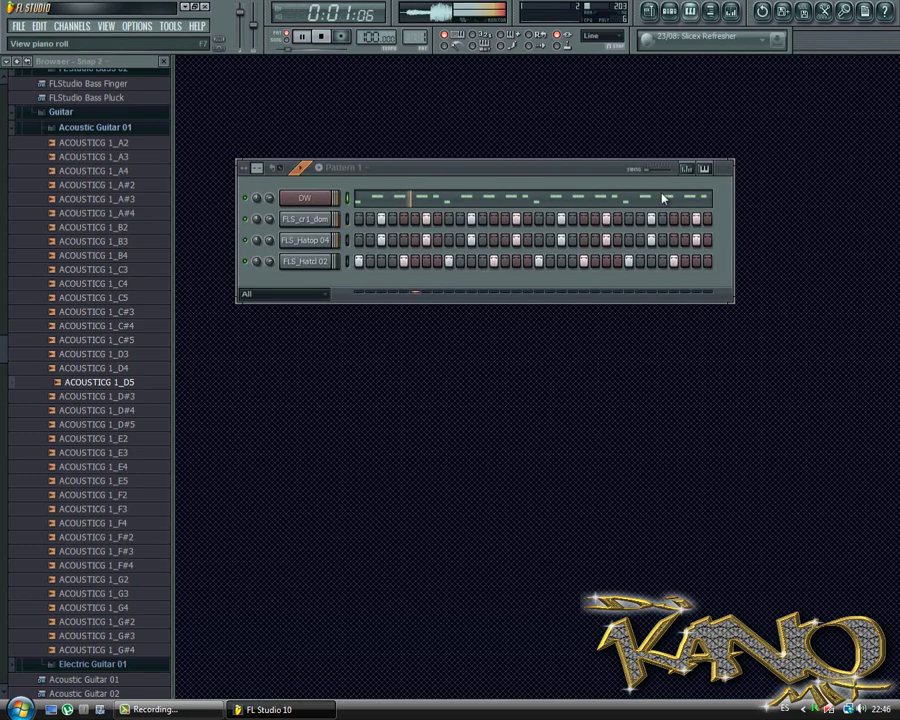
pyautogui.click(407, 196)
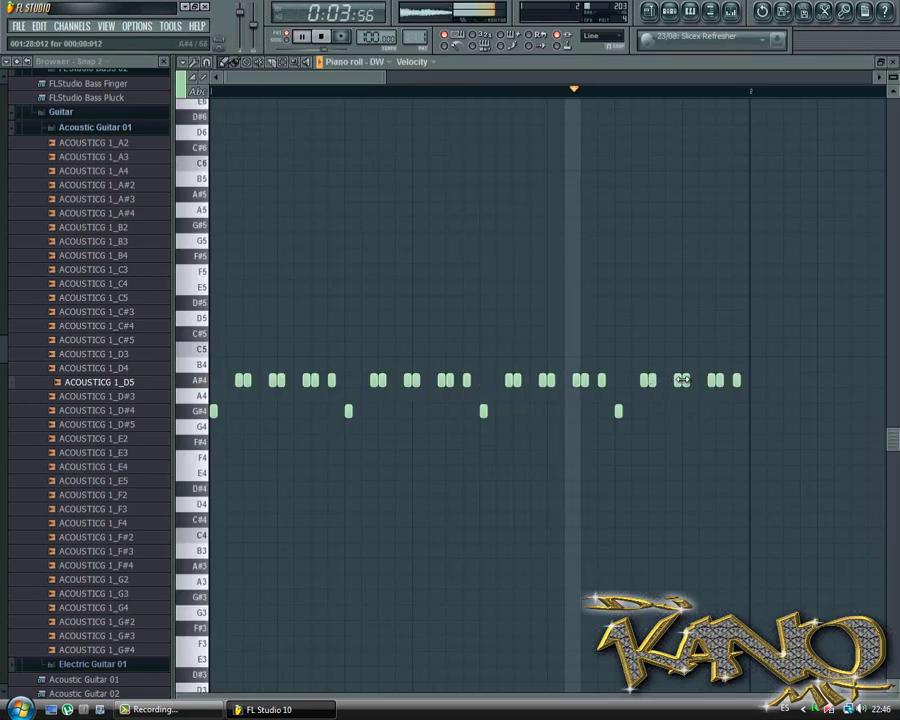
pyautogui.moveTo(683, 380)
pyautogui.mouseDown()
pyautogui.moveTo(683, 354)
pyautogui.moveTo(688, 366)
pyautogui.mouseUp()
pyautogui.press('space')
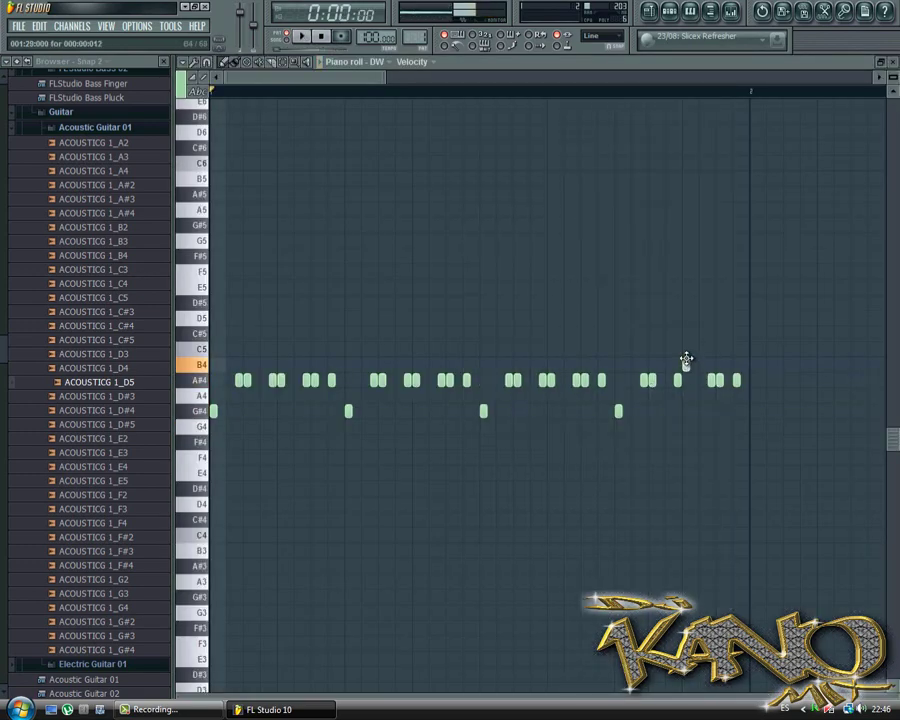
pyautogui.moveTo(712, 363)
pyautogui.mouseDown()
pyautogui.moveTo(712, 349)
pyautogui.moveTo(734, 346)
pyautogui.moveTo(726, 347)
pyautogui.mouseUp()
pyautogui.press('space')
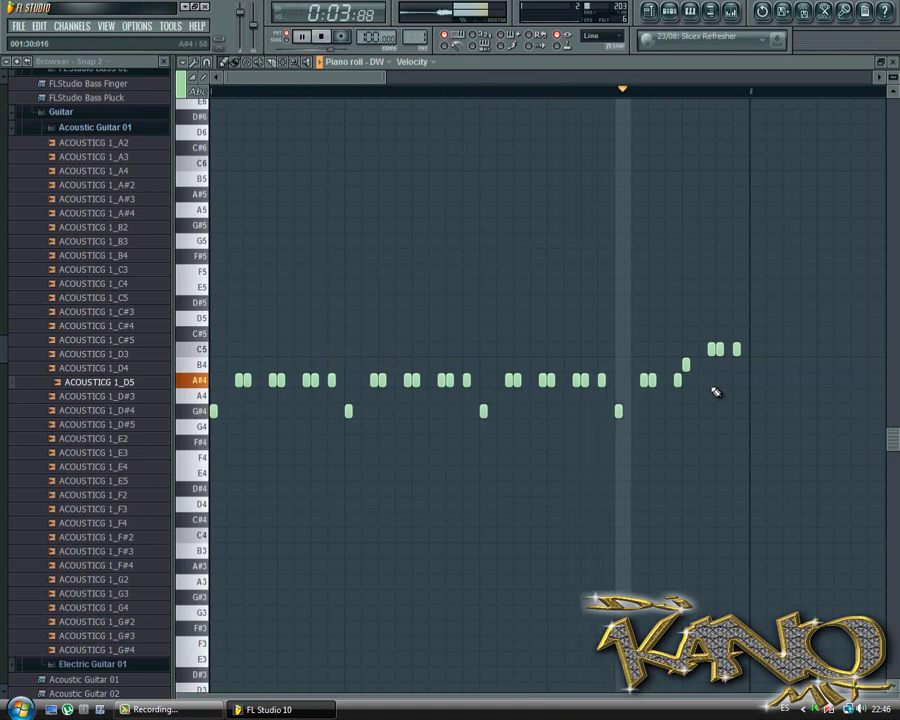
# Lower the last three notes of the melody to B4 and listen to the result
pyautogui.press('space')
pyautogui.moveTo(710, 348); pyautogui.dragTo(735, 366)
pyautogui.press('space')
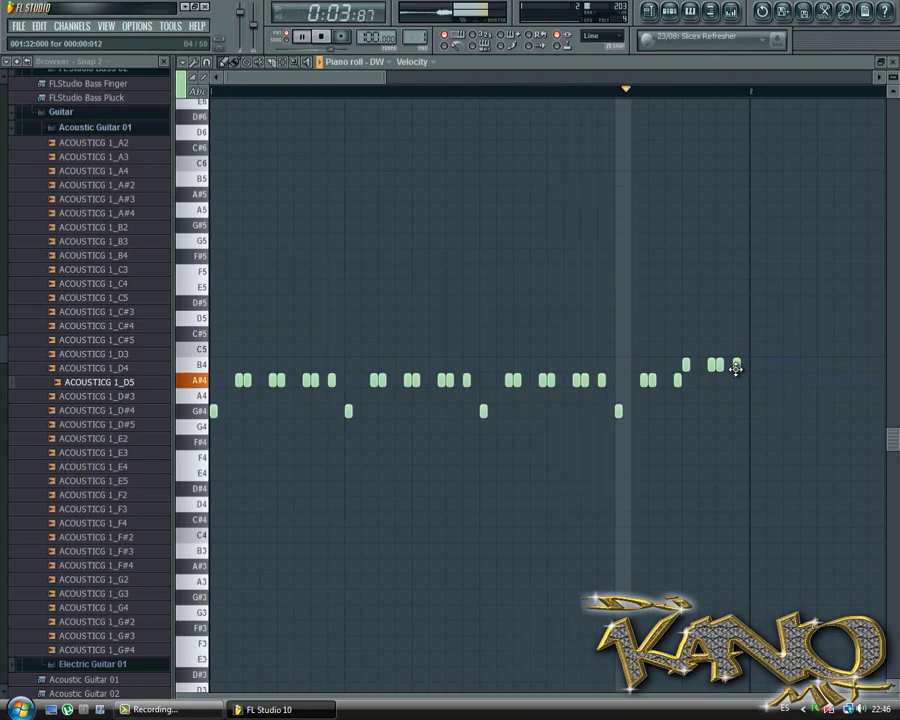
pyautogui.press('space')
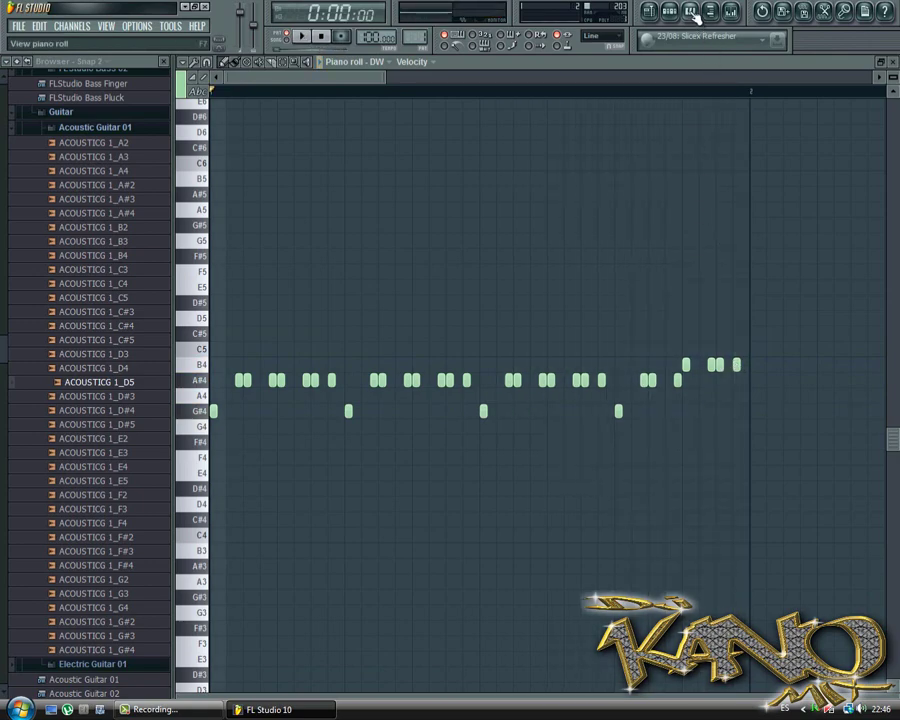
# Return to the channel rack and preview the 5String BopBass Pick_D2ogg sample from the FLStudio Bass 01 pack
pyautogui.click(691, 13)
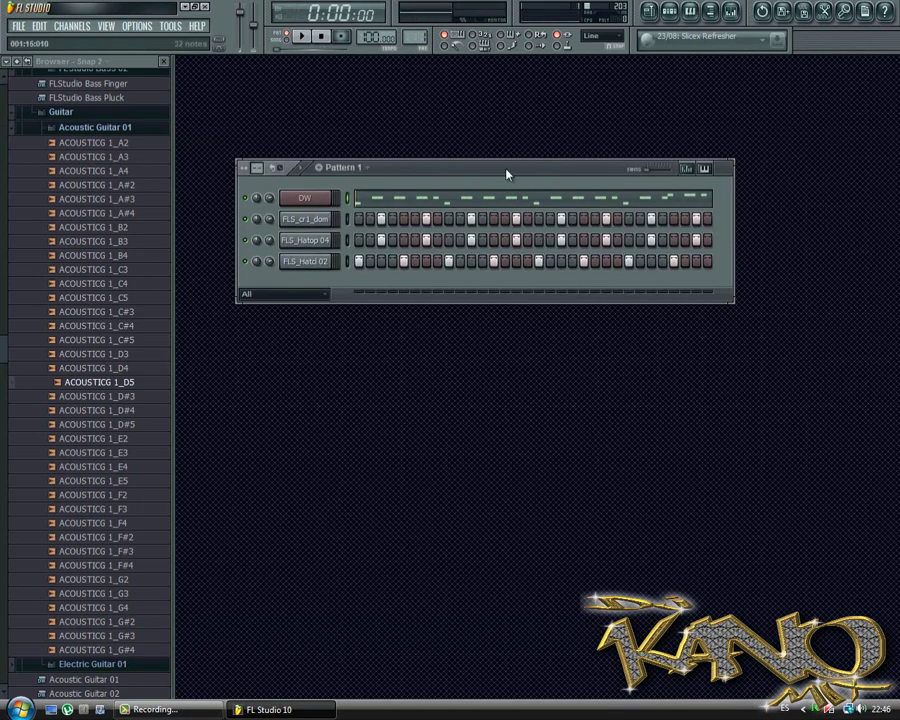
pyautogui.click(118, 129)
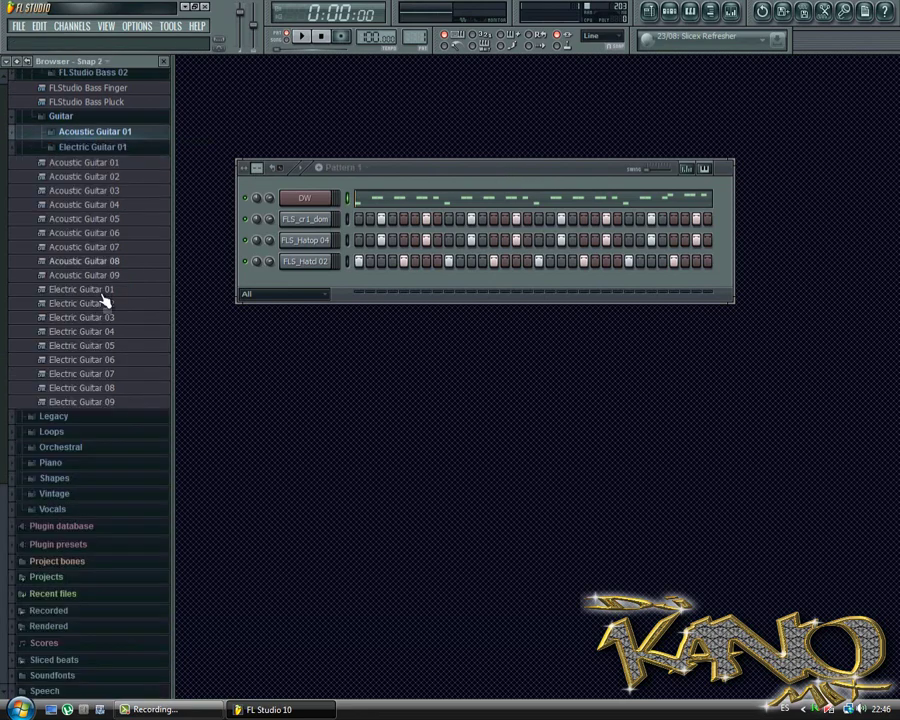
pyautogui.scroll(3, 78, 245)
pyautogui.click(78, 248)
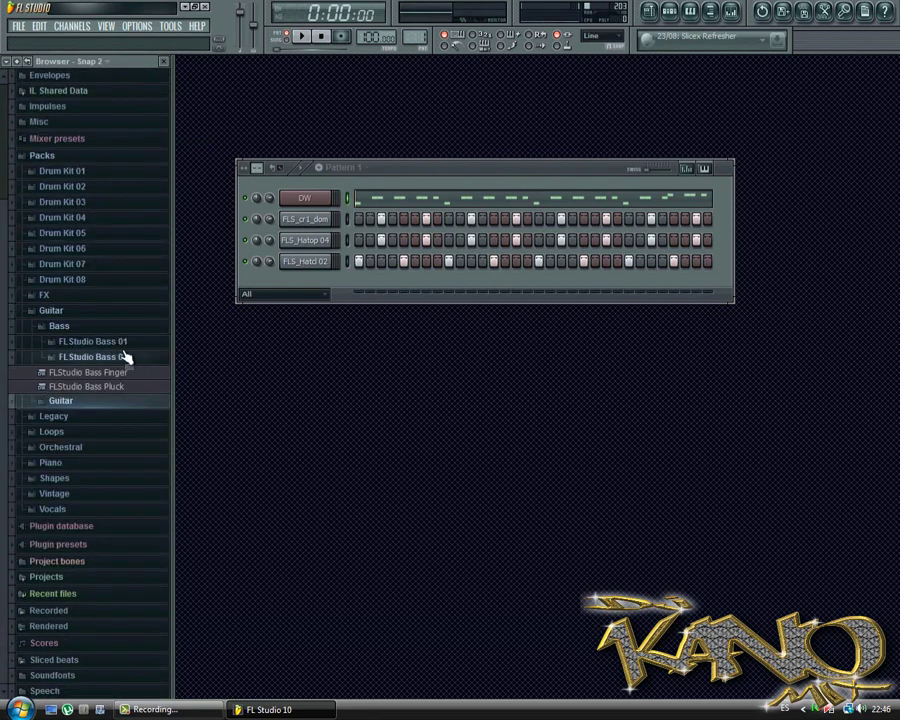
pyautogui.click(135, 343)
pyautogui.click(119, 364)
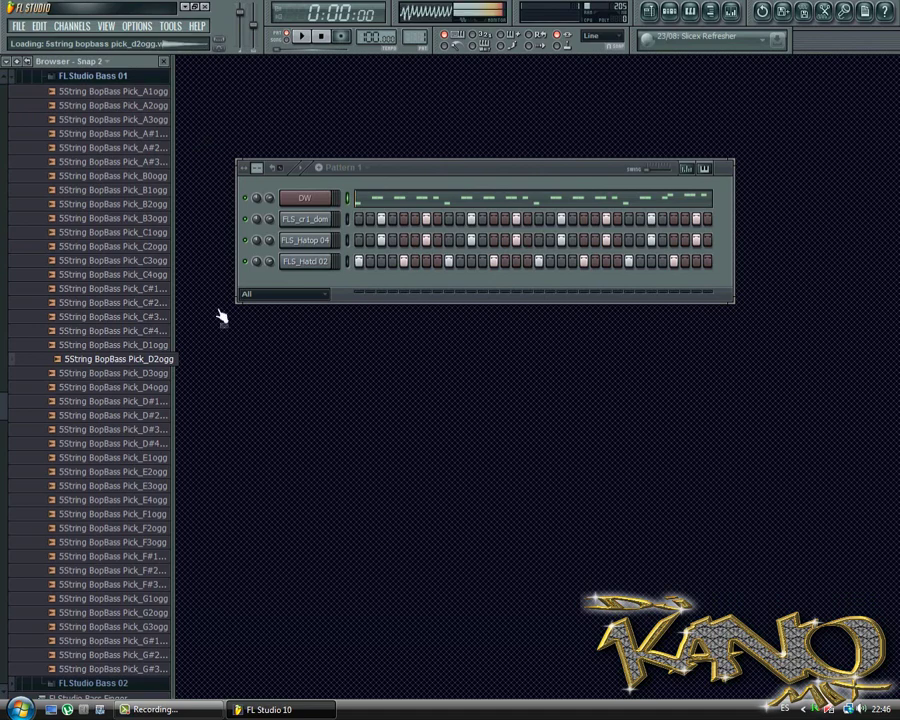
# Insert a second DirectWave channel and load the 5String BopBass Pick_D2ogg sample into it
pyautogui.rightClick(332, 197)
pyautogui.moveTo(385, 331)
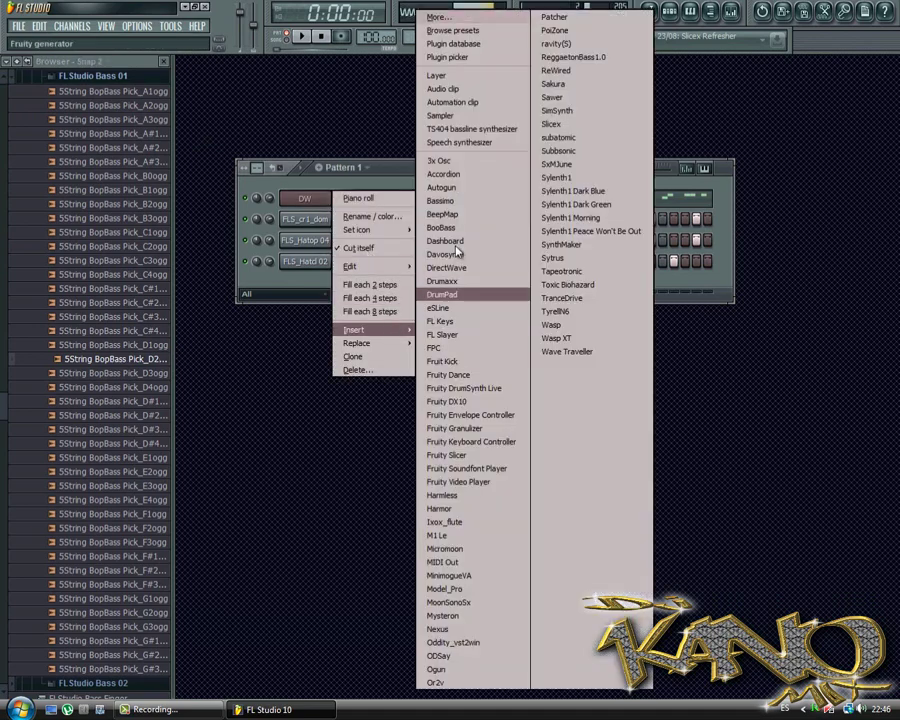
pyautogui.click(463, 268)
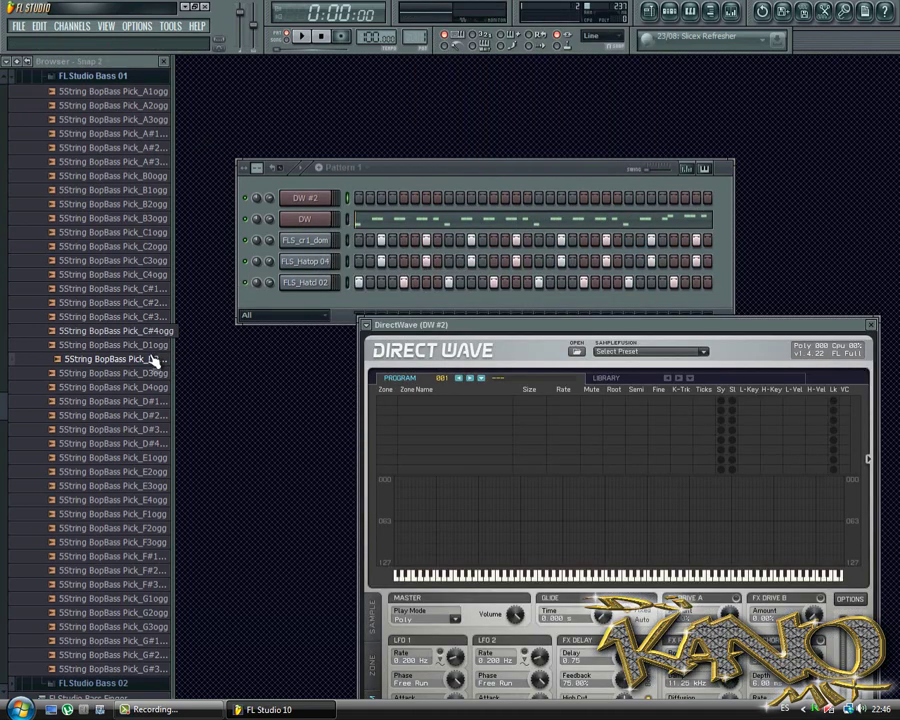
pyautogui.moveTo(172, 358); pyautogui.dragTo(436, 406)
pyautogui.click(870, 330)
# Collapse the bass and guitar folders and look through the contents of the Orchestral pack
pyautogui.click(104, 76)
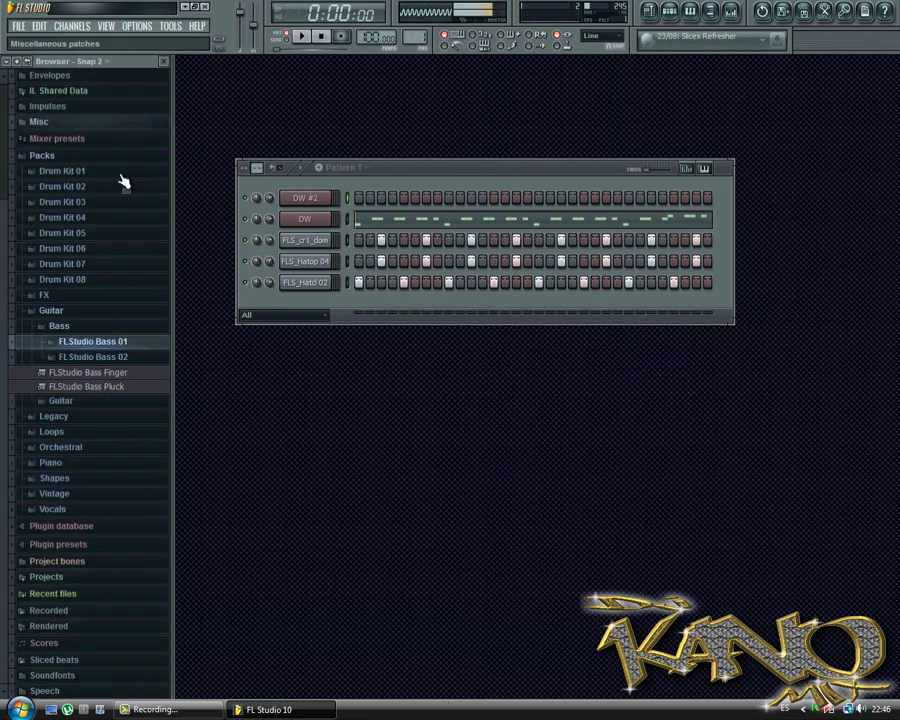
pyautogui.scroll(3, 74, 345)
pyautogui.click(74, 426)
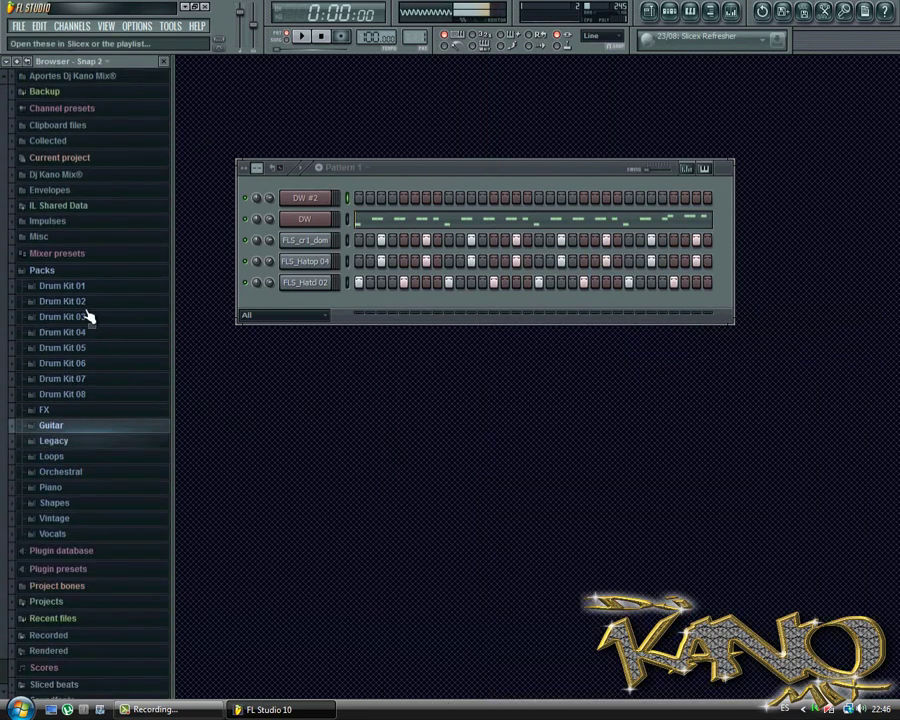
pyautogui.click(98, 473)
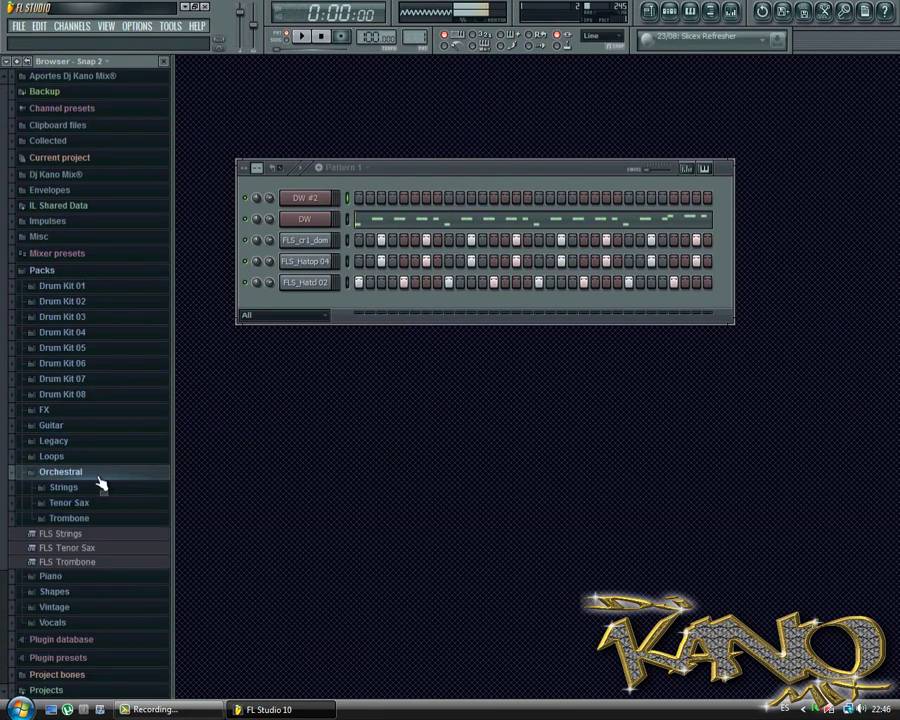
pyautogui.click(96, 473)
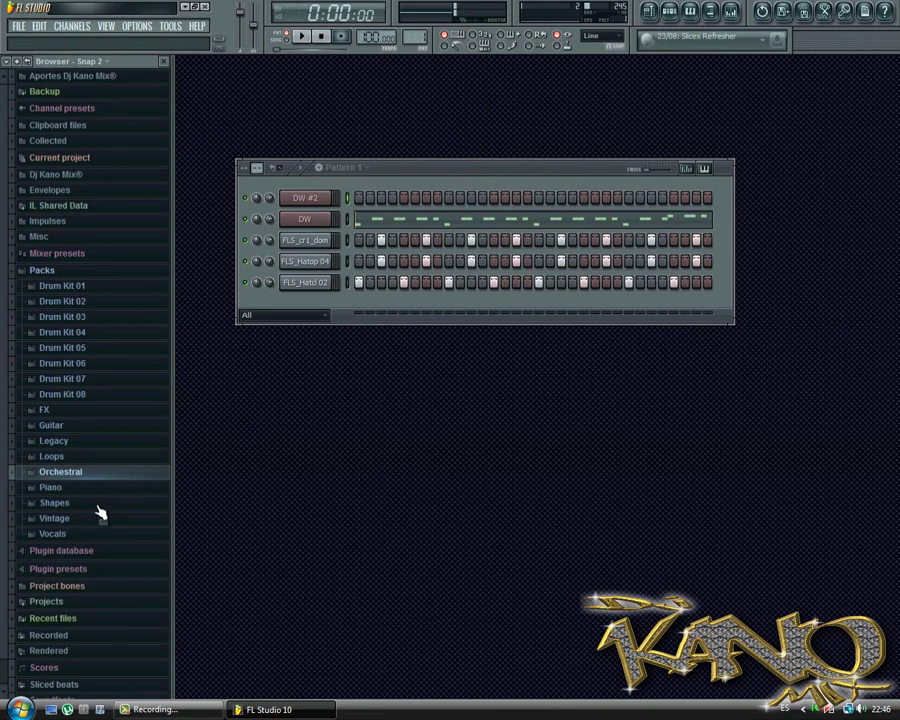
# Preview percussion samples such as PERC_SteelDrum_C5 in the Legacy pack's Percs folder, and collapse the packs
pyautogui.click(90, 442)
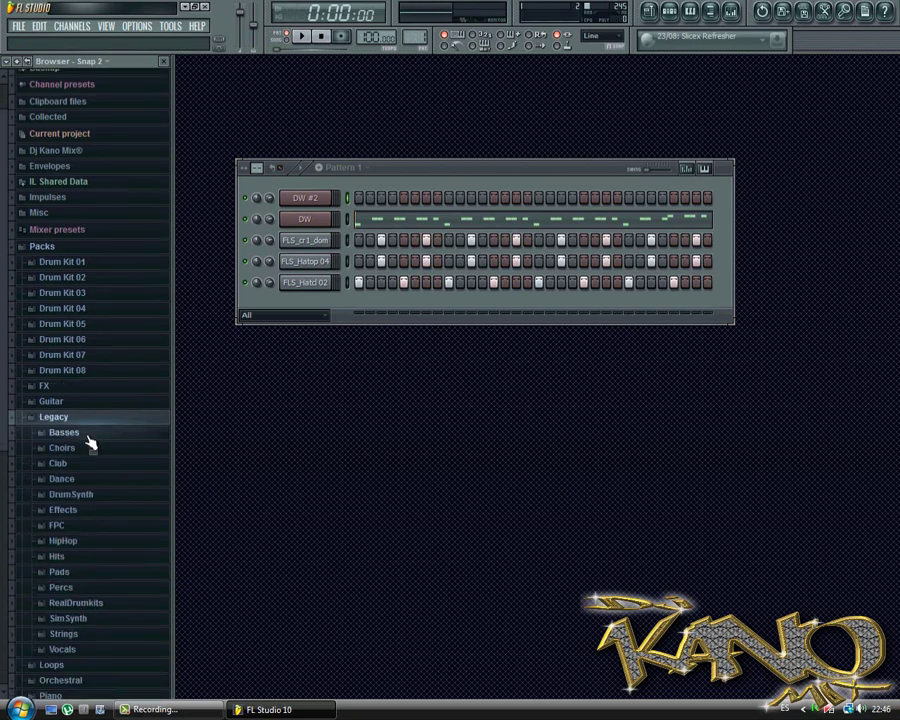
pyautogui.click(89, 587)
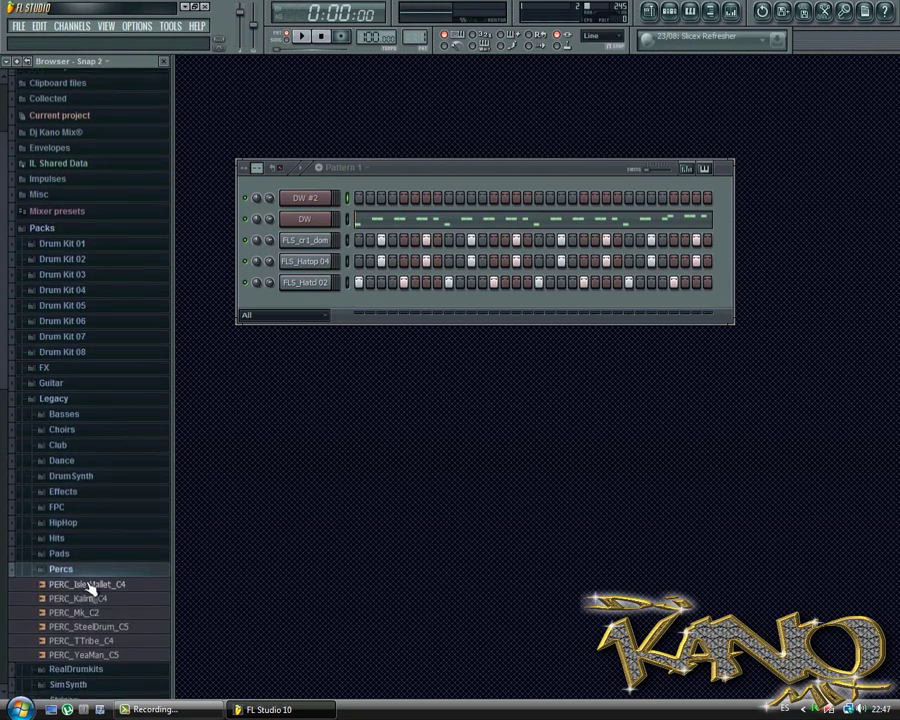
pyautogui.click(86, 608)
pyautogui.click(91, 622)
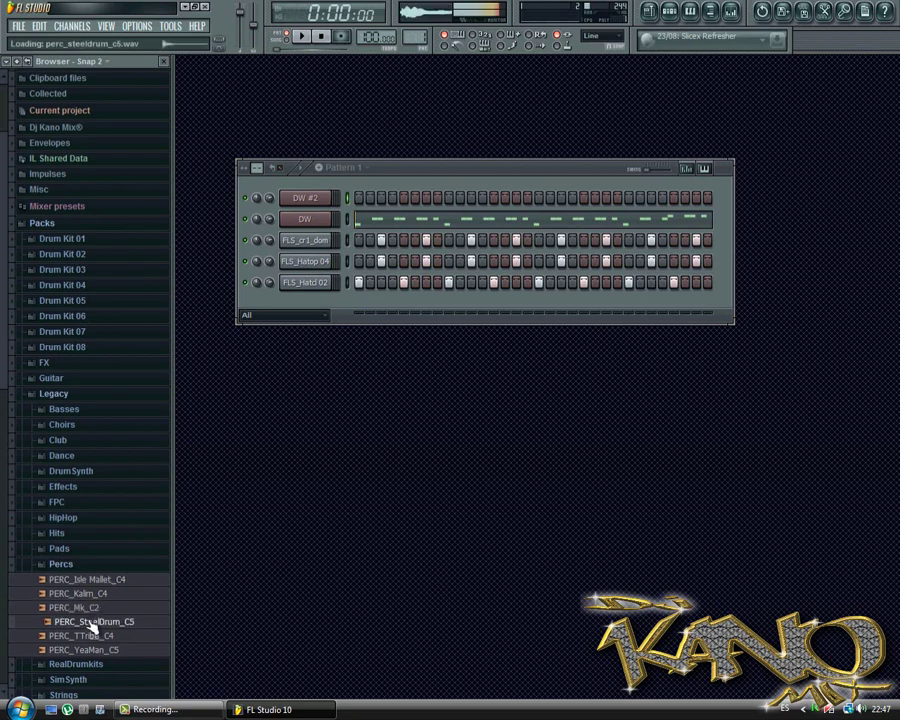
pyautogui.click(62, 565)
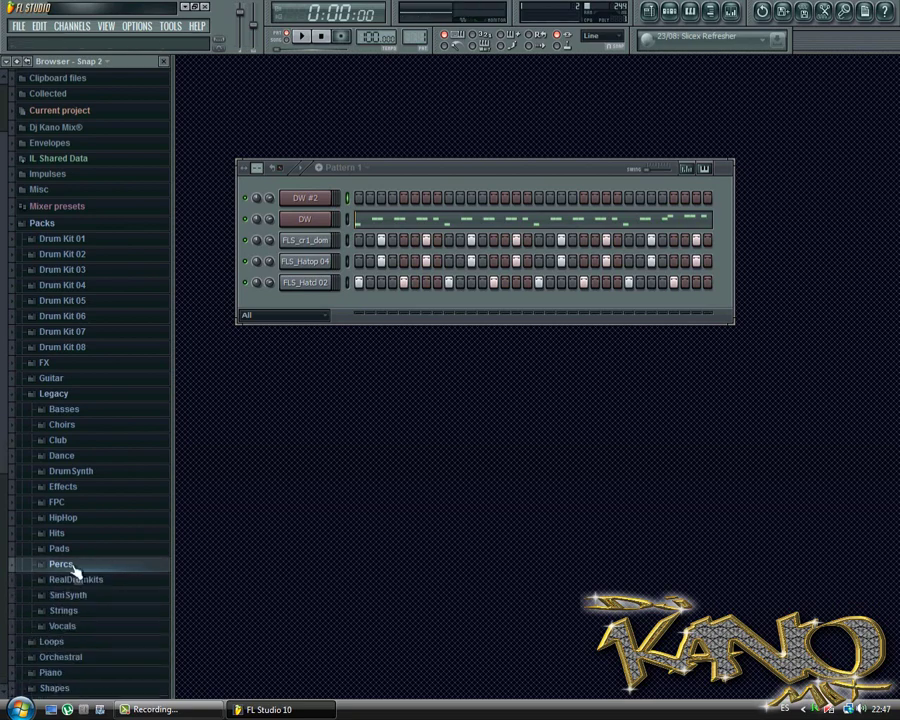
pyautogui.click(58, 395)
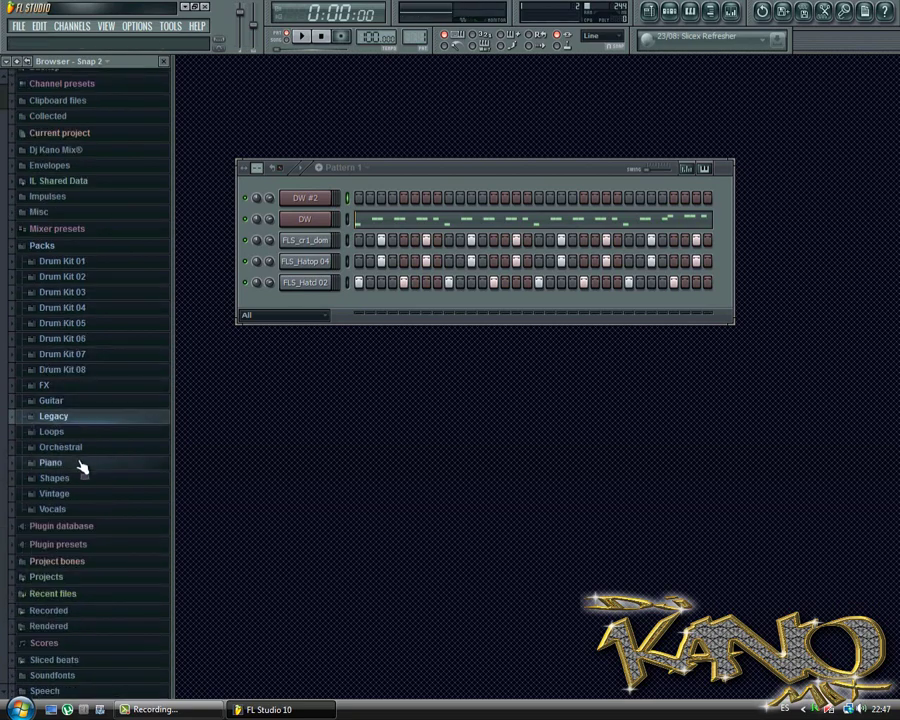
pyautogui.click(74, 272)
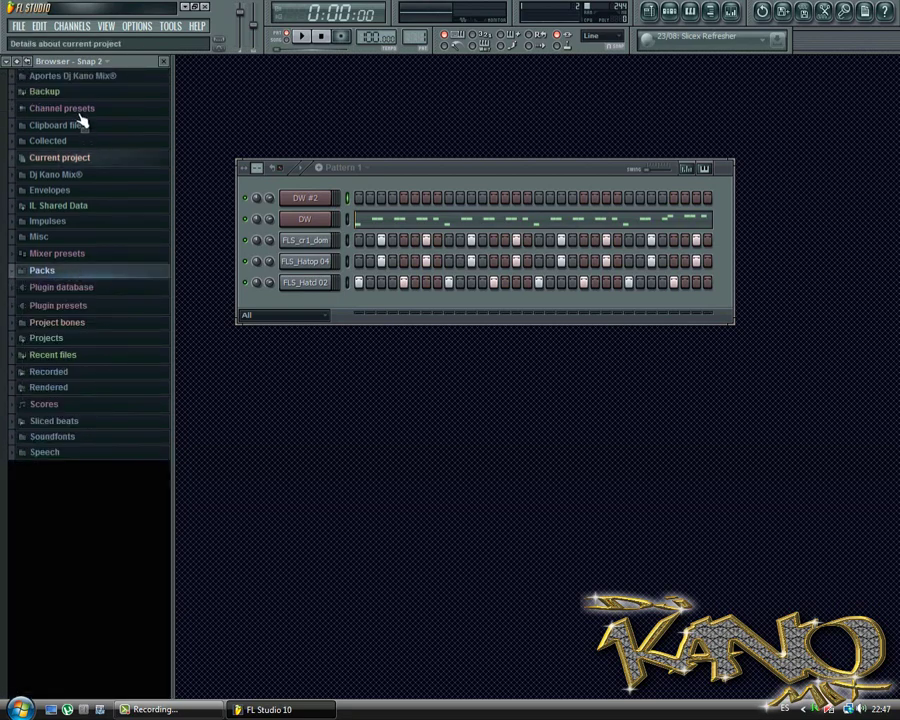
# Look through the 3x Osc channel presets and collapse the preset folders again
pyautogui.click(98, 110)
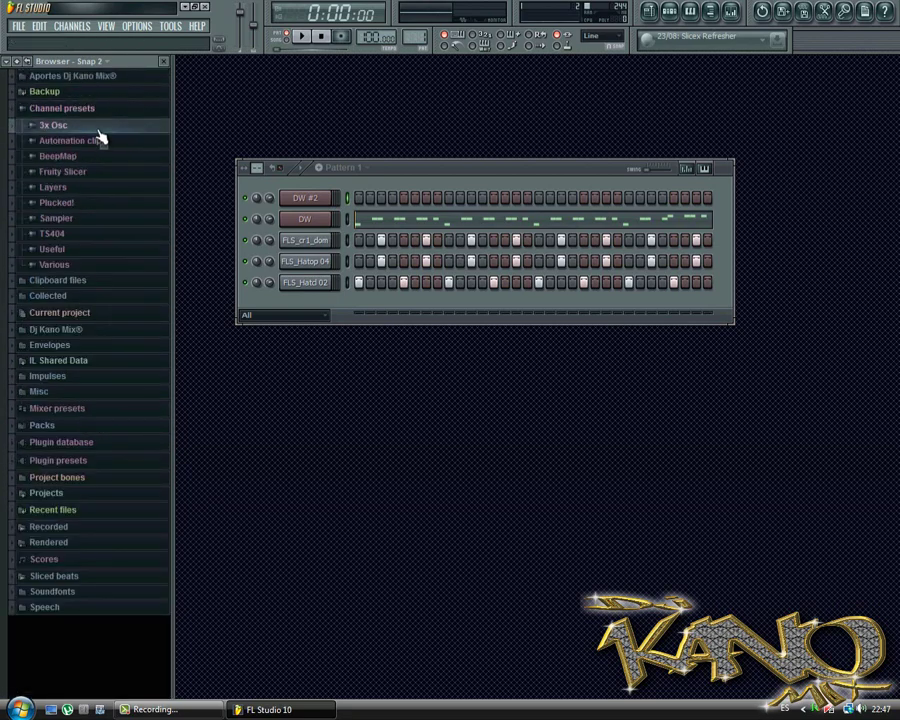
pyautogui.click(100, 126)
pyautogui.scroll(-7, 78, 220)
pyautogui.scroll(8, 76, 200)
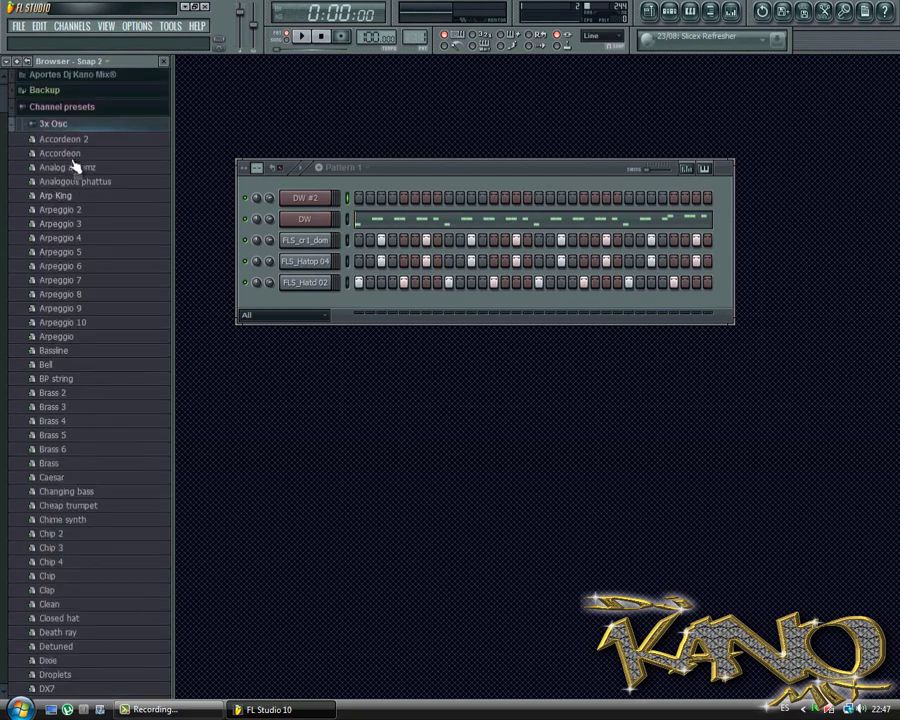
pyautogui.click(70, 128)
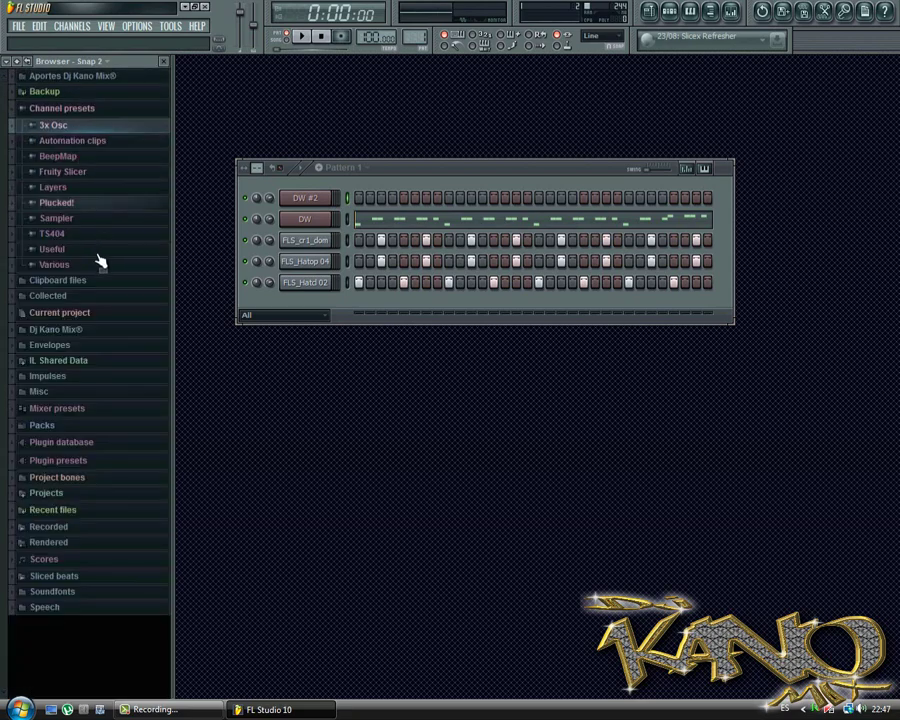
pyautogui.click(68, 110)
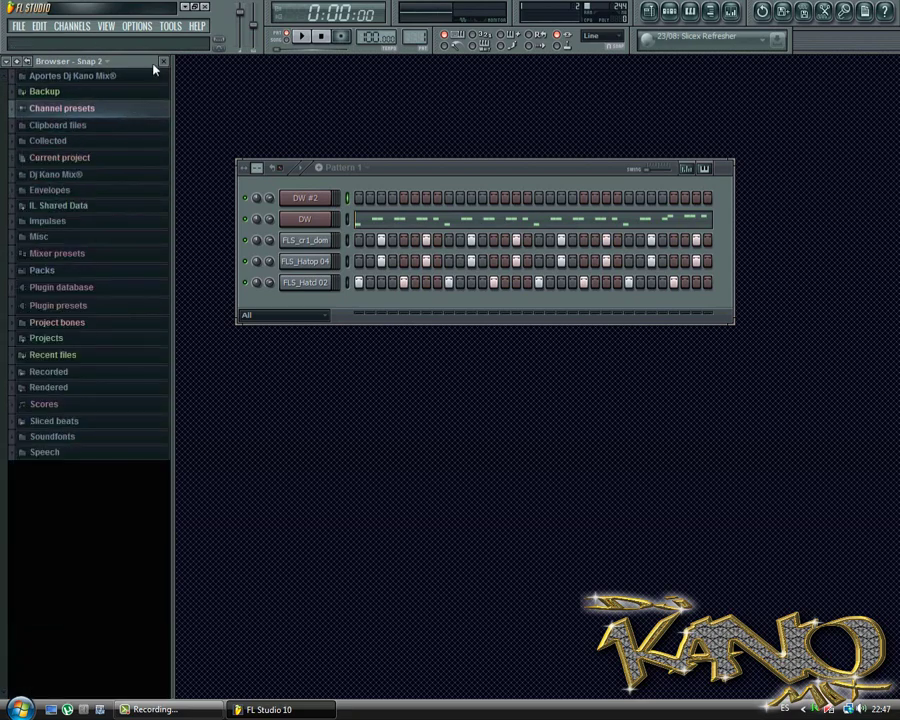
# Hide the browser, open the piano roll for DW #2 and audition the bass on progressively lower keys down to G1
pyautogui.click(163, 64)
pyautogui.rightClick(158, 193)
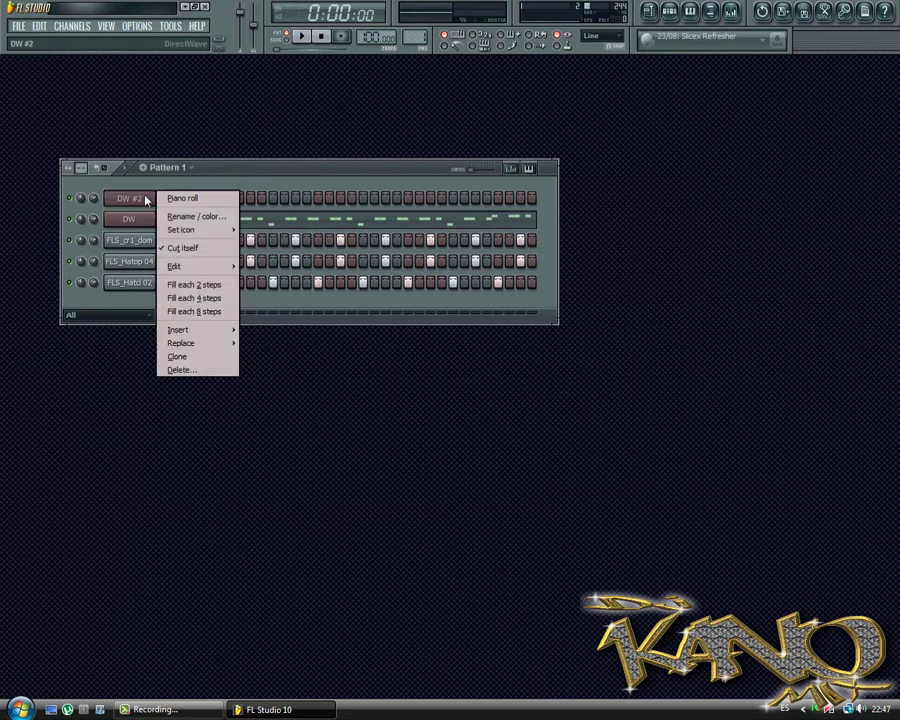
pyautogui.click(172, 199)
pyautogui.scroll(-3, 131, 255)
pyautogui.click(31, 409)
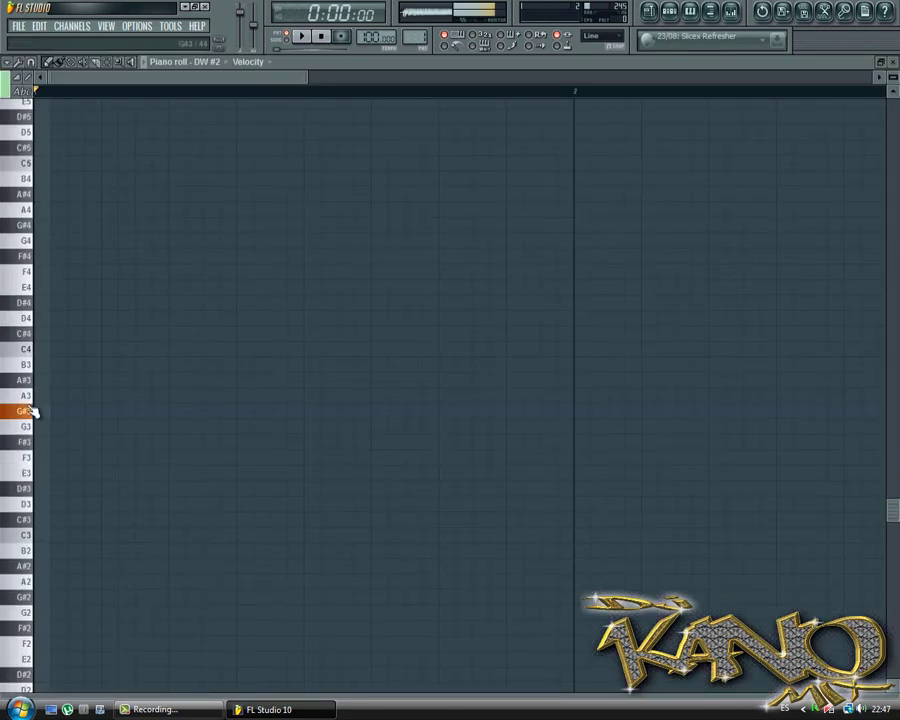
pyautogui.scroll(-3, 31, 409)
pyautogui.click(28, 404)
pyautogui.scroll(-1, 30, 413)
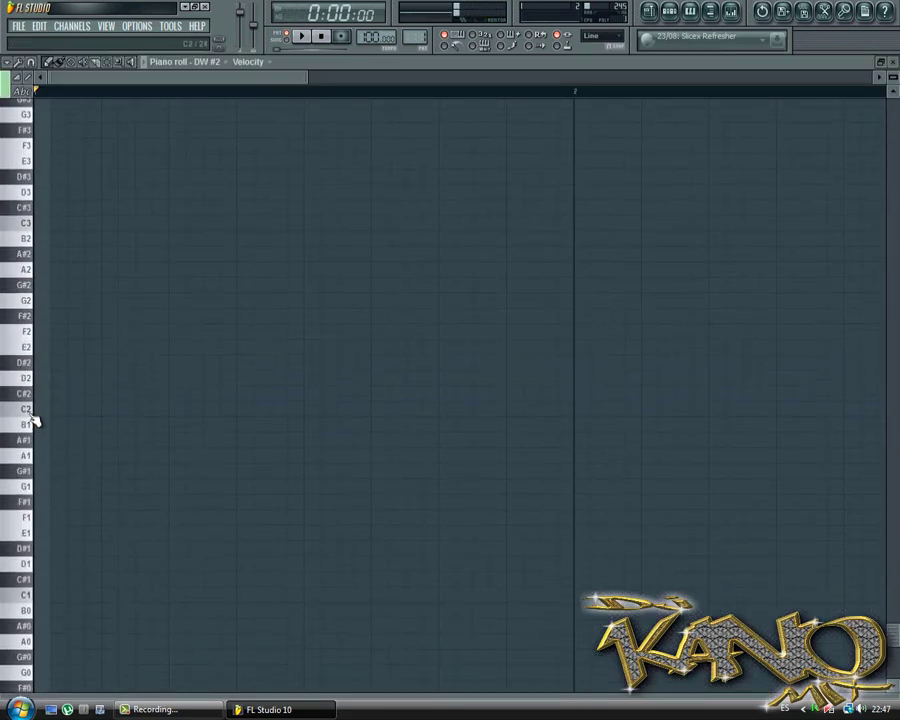
pyautogui.click(30, 413)
pyautogui.scroll(-1, 31, 425)
pyautogui.scroll(-1, 31, 430)
pyautogui.click(31, 430)
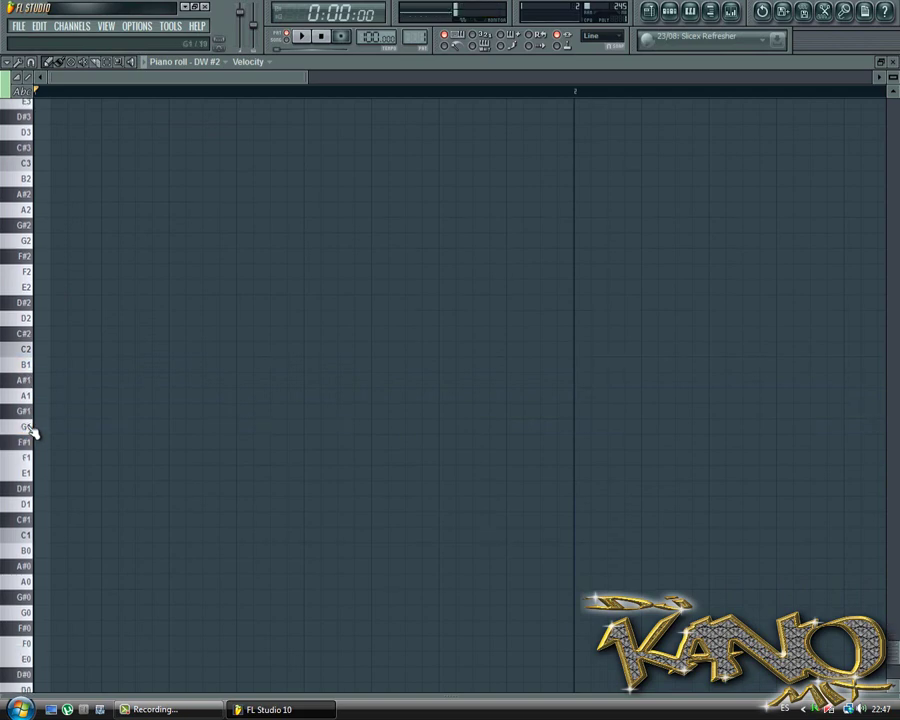
# Draw the bass notes F1, A1 and D2 in bar 1 of the DW #2 piano roll, followed by a second identical group
pyautogui.click(33, 460)
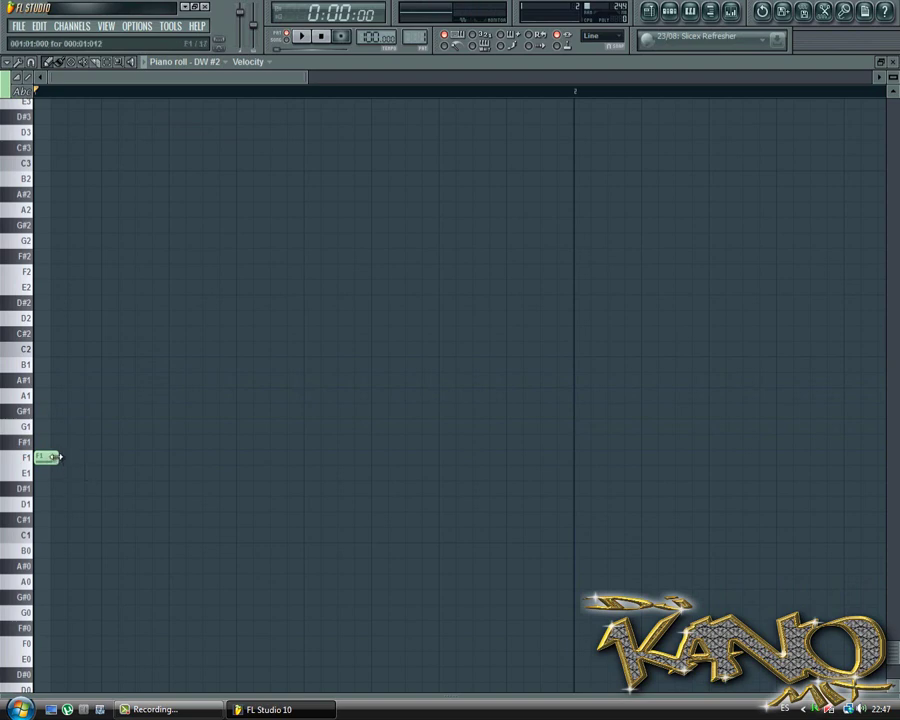
pyautogui.click(110, 395)
pyautogui.click(143, 318)
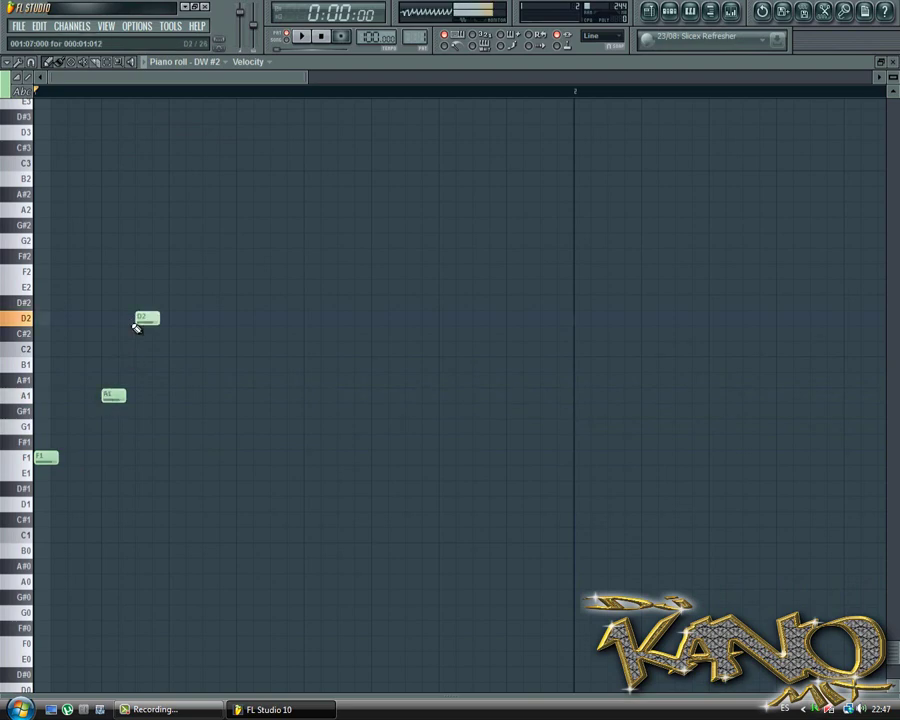
pyautogui.click(176, 457)
pyautogui.click(244, 395)
pyautogui.click(278, 318)
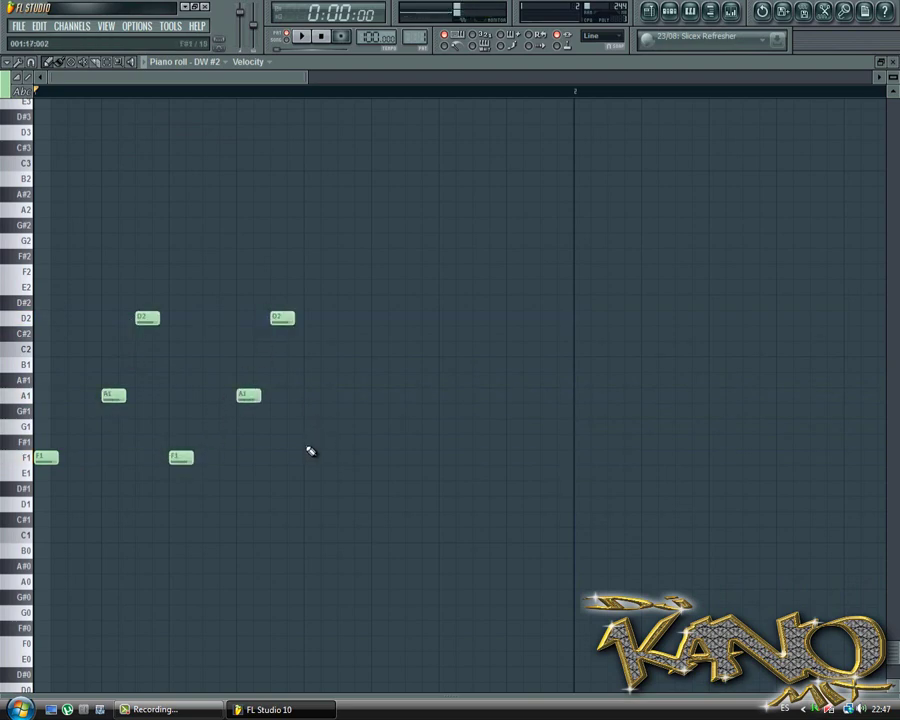
# Add a third F1, A1, D2 group after the first two while briefly playing the pattern
pyautogui.click(312, 457)
pyautogui.press('space')
pyautogui.click(375, 395)
pyautogui.click(410, 318)
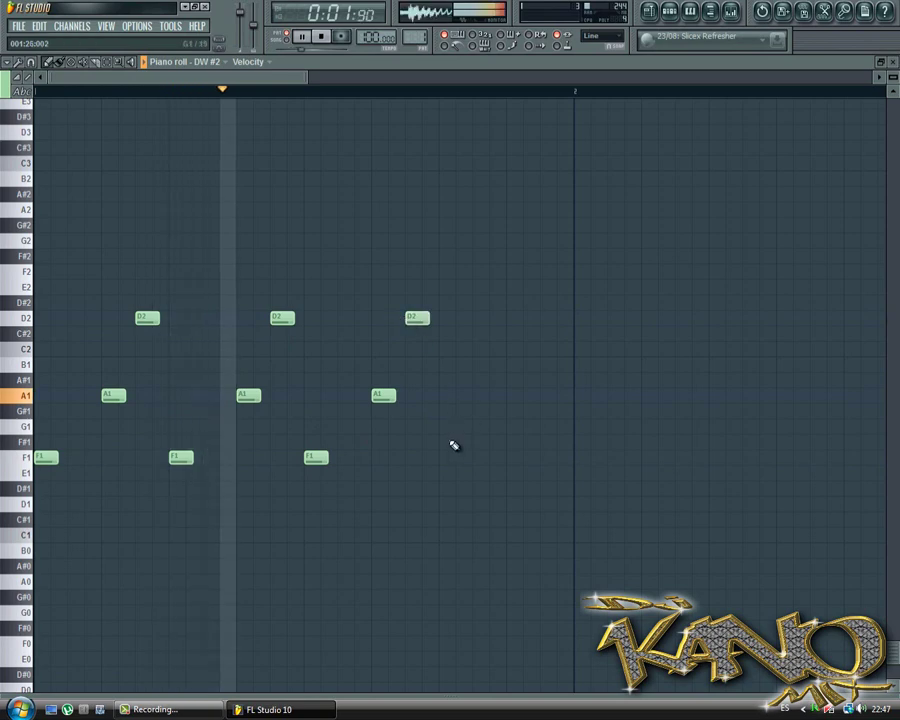
pyautogui.press('space')
# Finish the bar with F1, D2 and a closing A1 just before bar 2, and play the bass line back
pyautogui.click(442, 457)
pyautogui.click(544, 395)
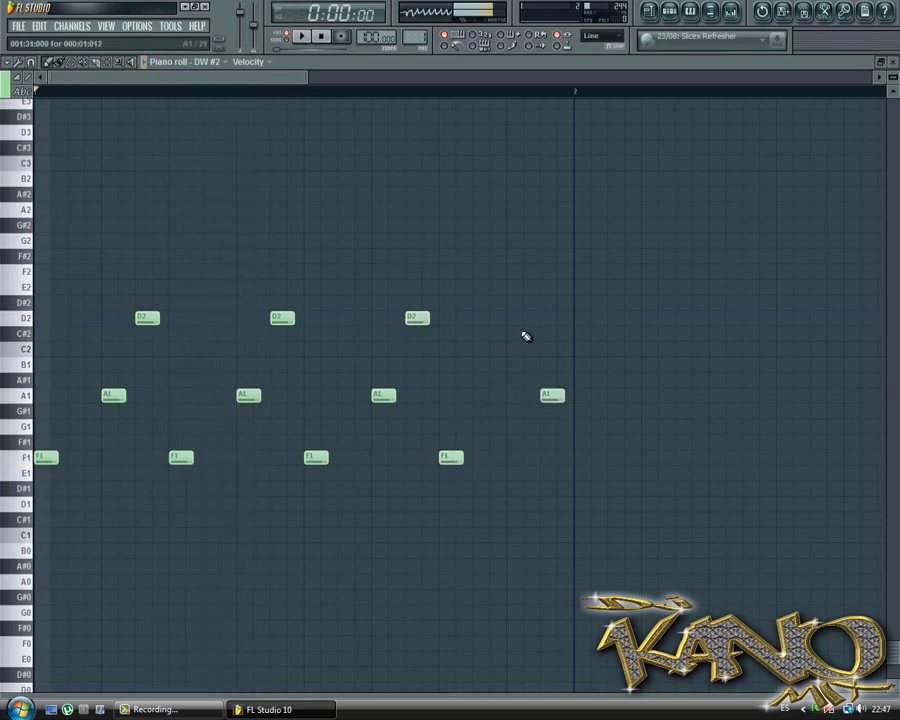
pyautogui.click(510, 318)
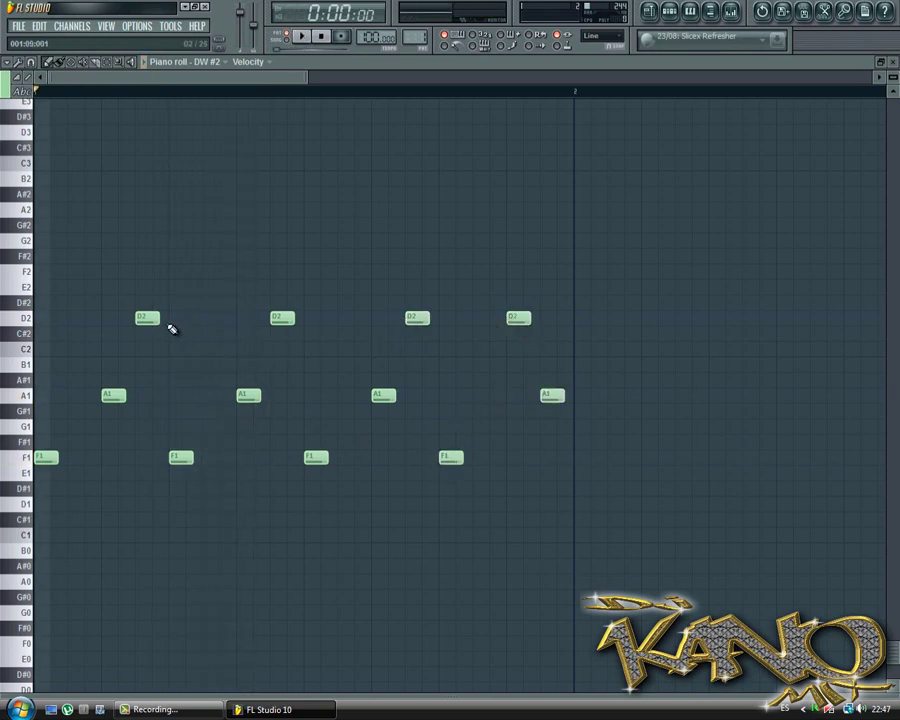
pyautogui.press('space')
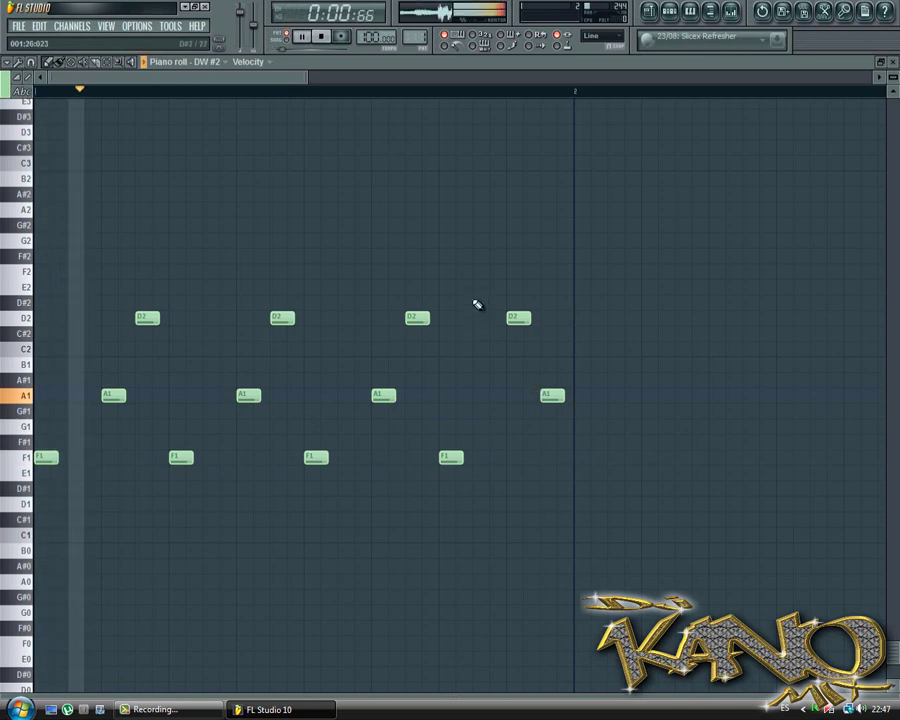
pyautogui.press('space')
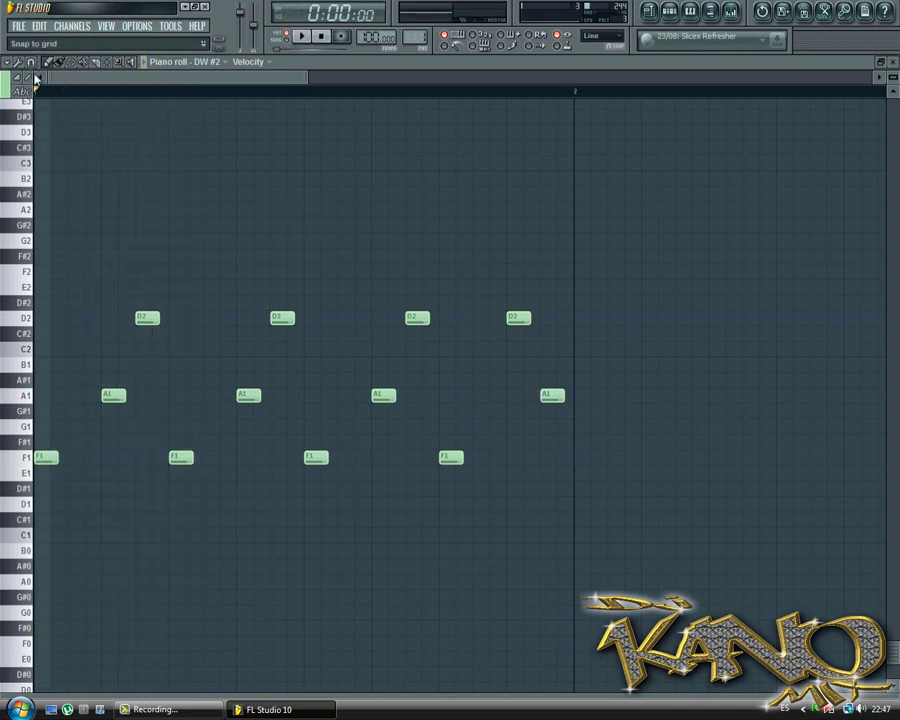
# Shorten the first F1 note to 23 ticks with grid snapping off, and restore snapping to Line
pyautogui.click(32, 63)
pyautogui.click(45, 129)
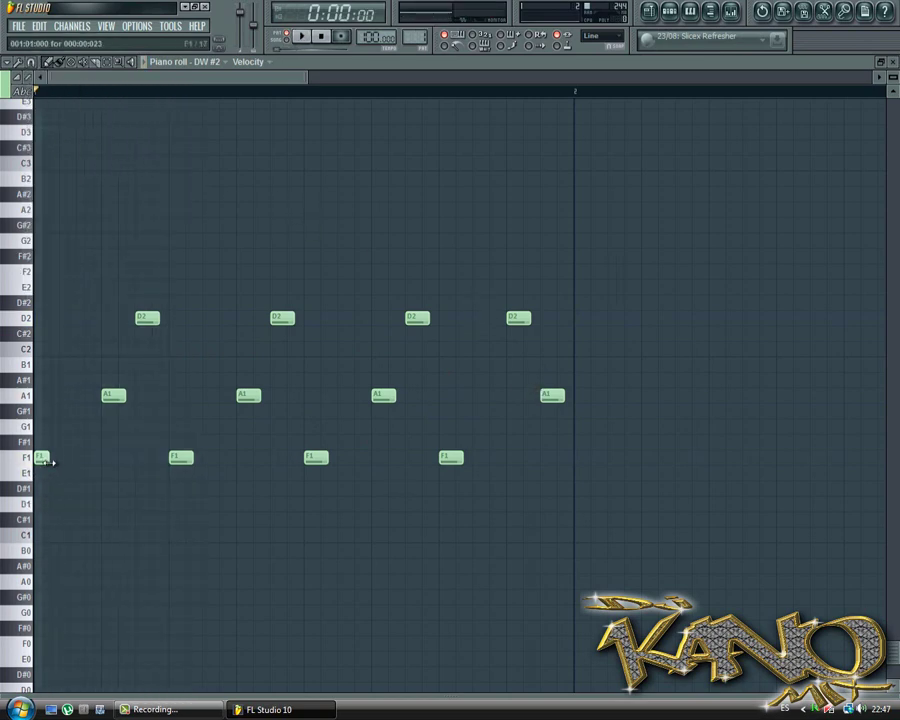
pyautogui.click(34, 64)
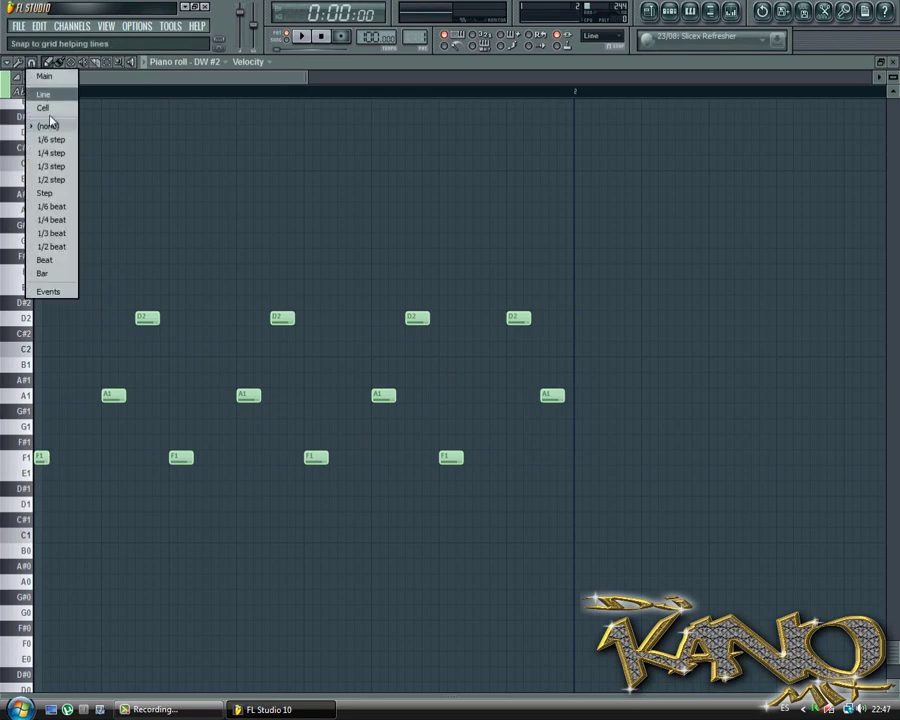
pyautogui.click(46, 92)
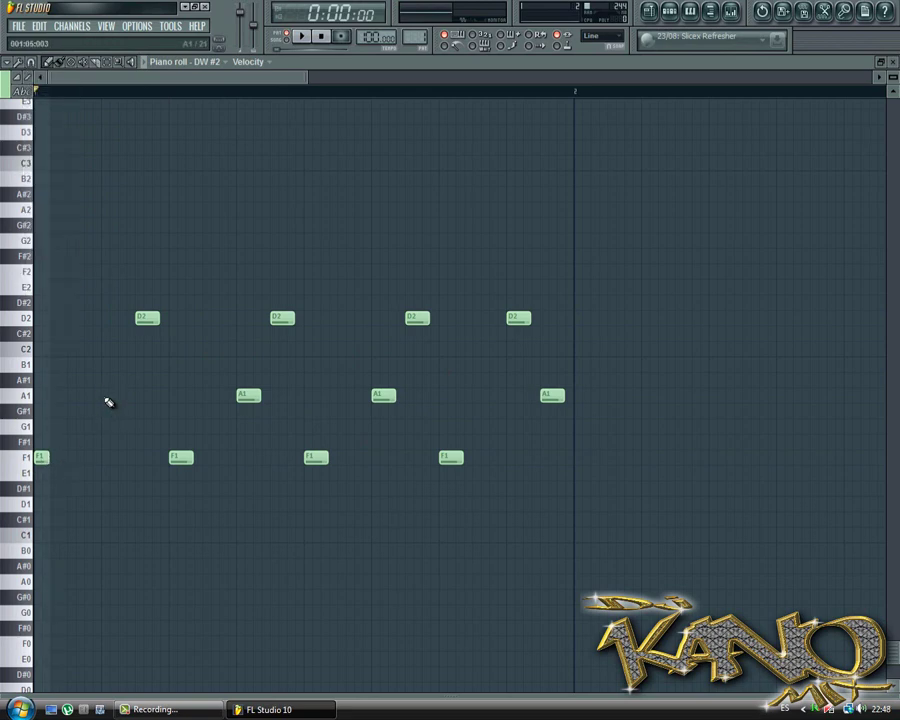
# Replace the remaining notes of the first two groups, up to the second D2, with short 23-tick notes
pyautogui.click(145, 320)
pyautogui.click(172, 462)
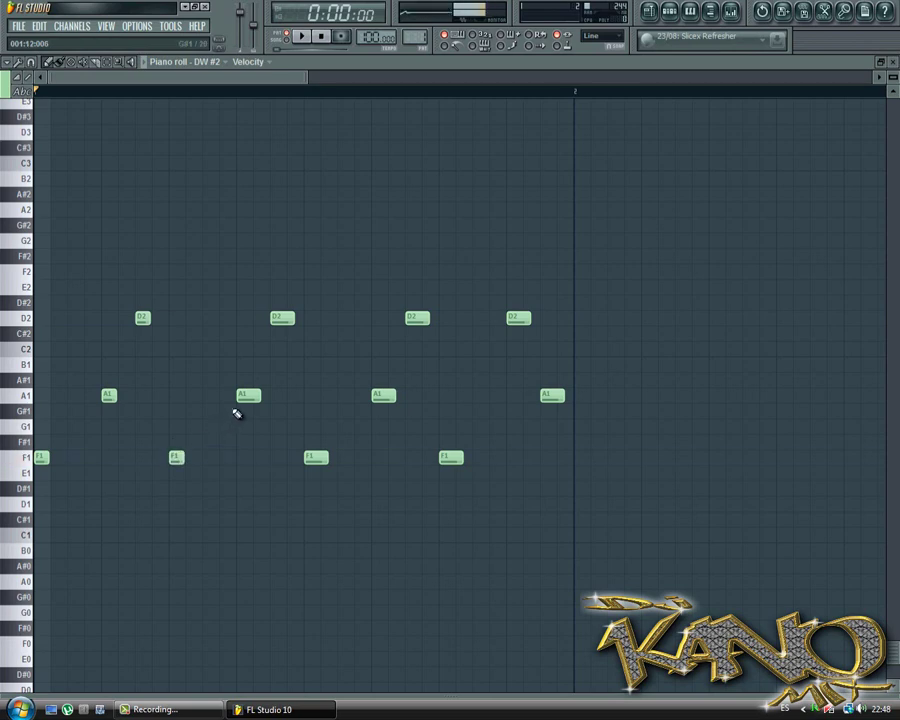
pyautogui.click(240, 402)
pyautogui.rightClick(273, 323)
pyautogui.click(273, 323)
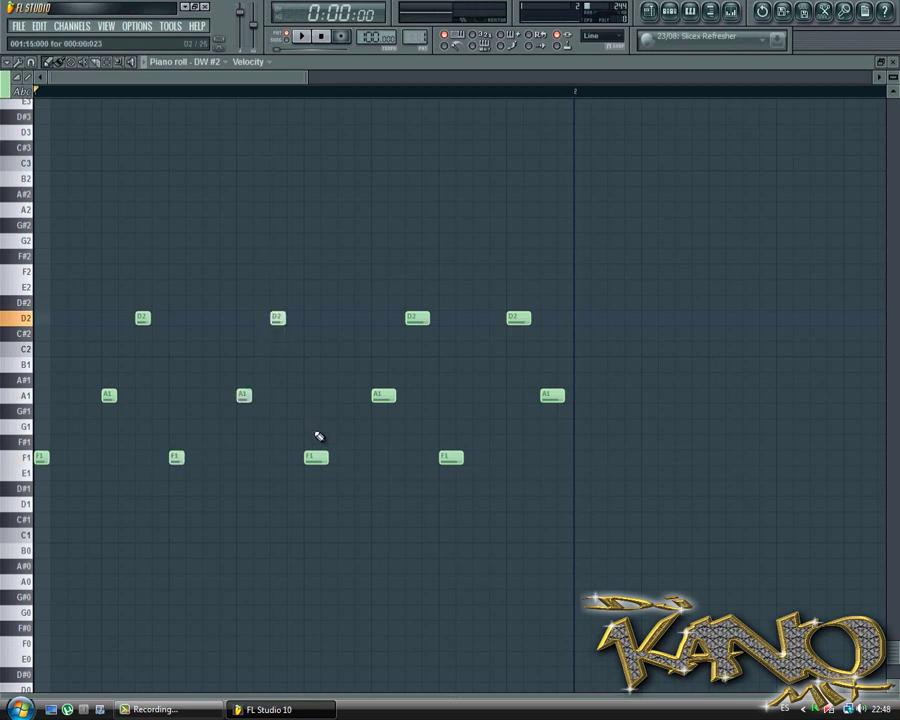
# Replace the third F1, A1, D2 group and the fourth F1 with short notes of the same length
pyautogui.rightClick(307, 460)
pyautogui.click(307, 460)
pyautogui.click(378, 401)
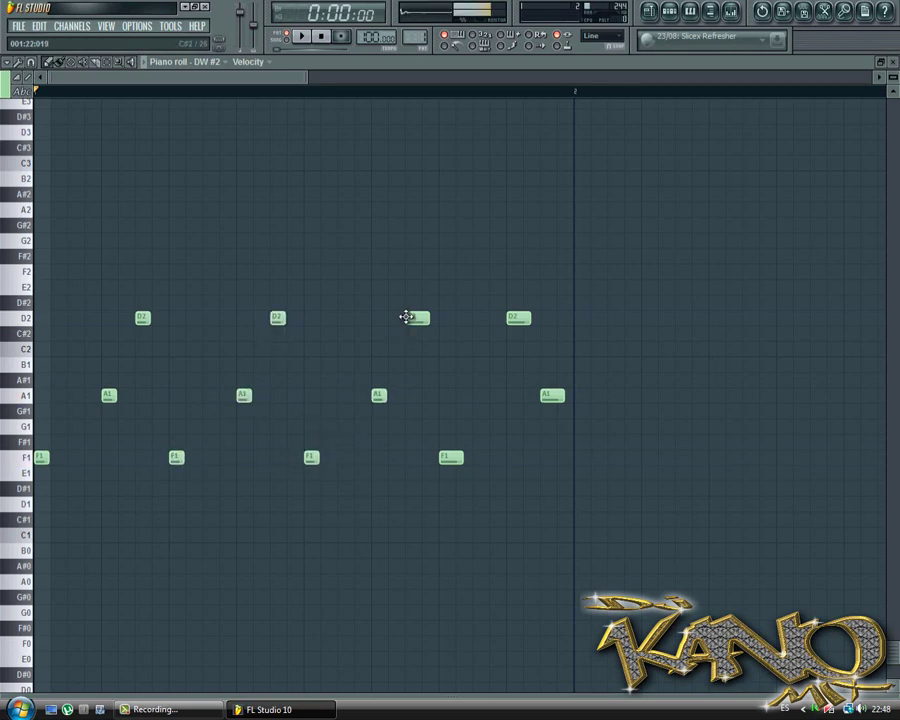
pyautogui.rightClick(408, 318)
pyautogui.click(408, 318)
pyautogui.rightClick(446, 460)
pyautogui.click(446, 460)
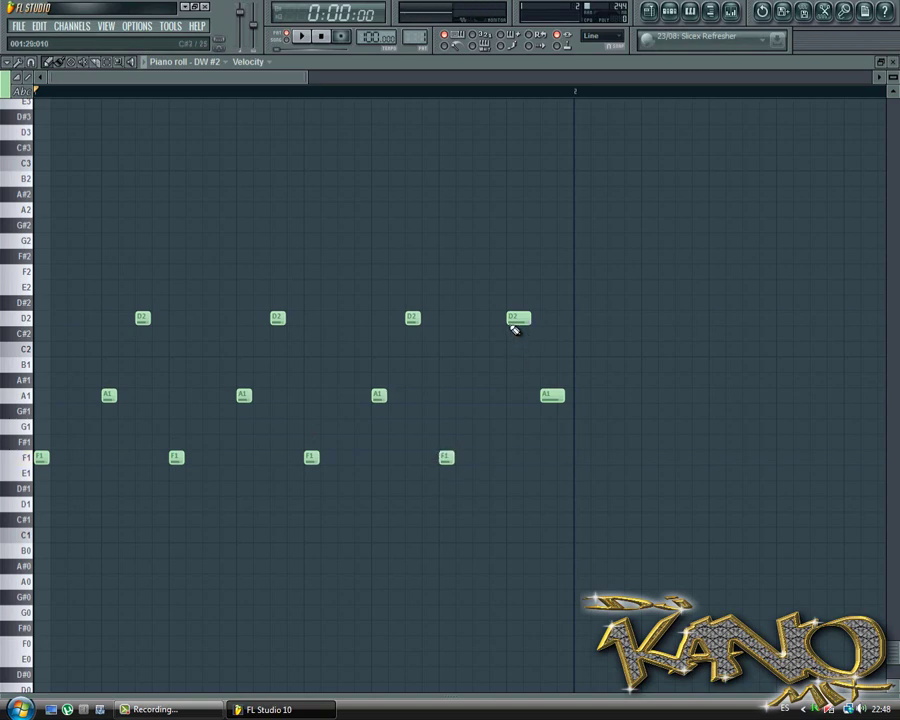
# Replace the last D2 and A1 notes of the bar with short ones at the same positions
pyautogui.moveTo(515, 321); pyautogui.dragTo(508, 305)
pyautogui.doubleClick(510, 303)
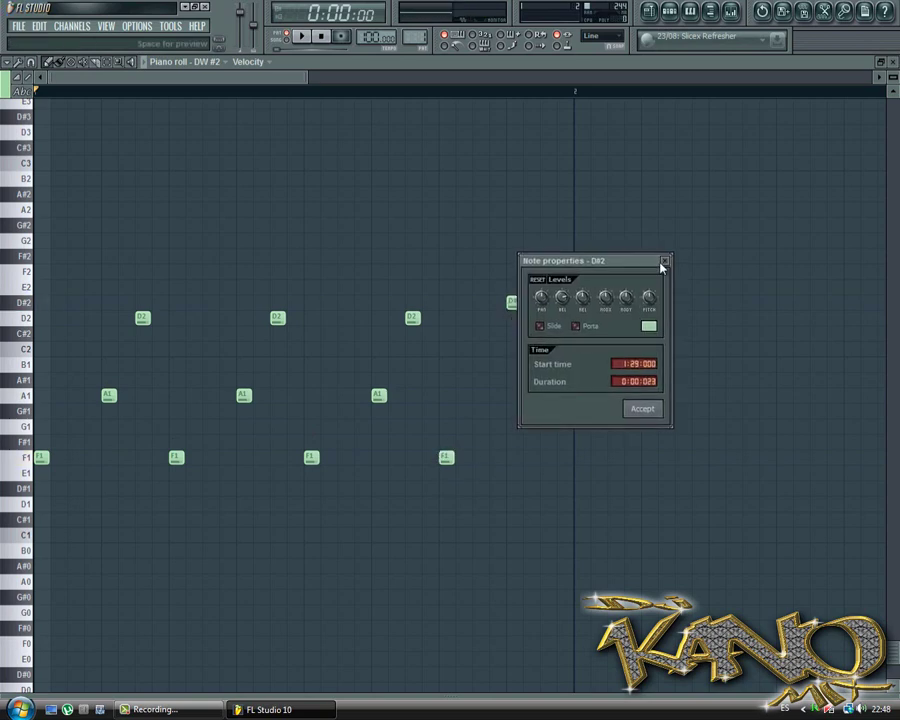
pyautogui.click(660, 264)
pyautogui.click(514, 320)
pyautogui.rightClick(546, 398)
pyautogui.click(545, 399)
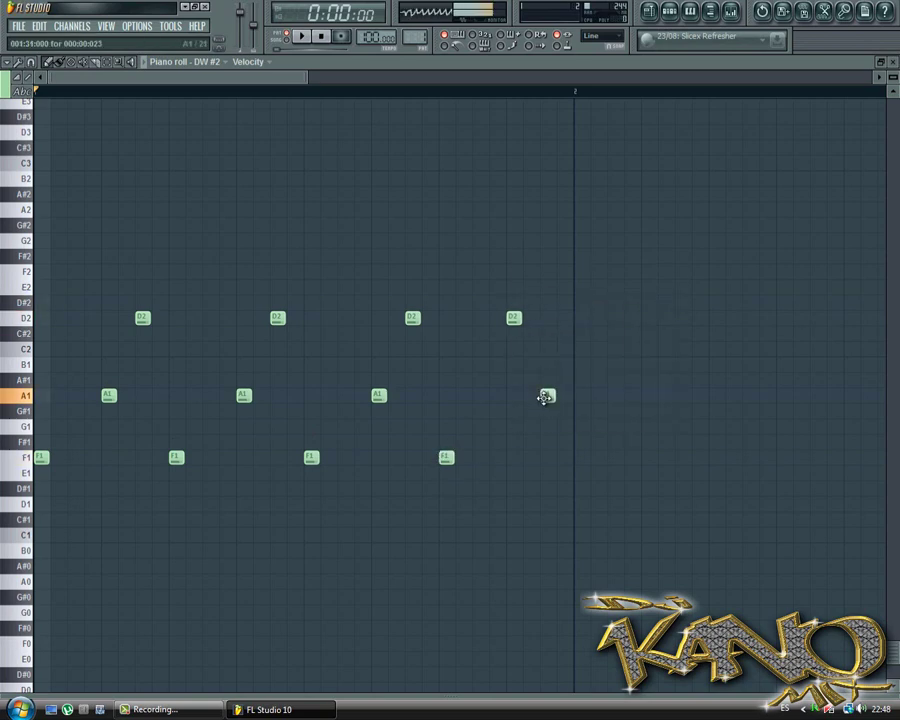
# Listen to the pattern with the shortened bass notes and leave the piano roll
pyautogui.press('space')
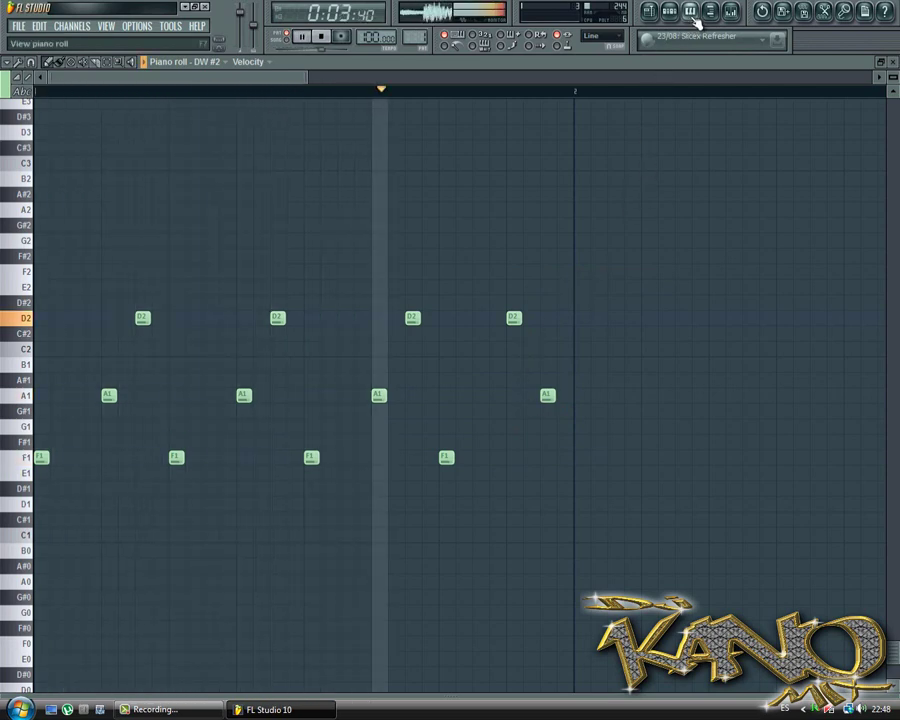
pyautogui.click(695, 19)
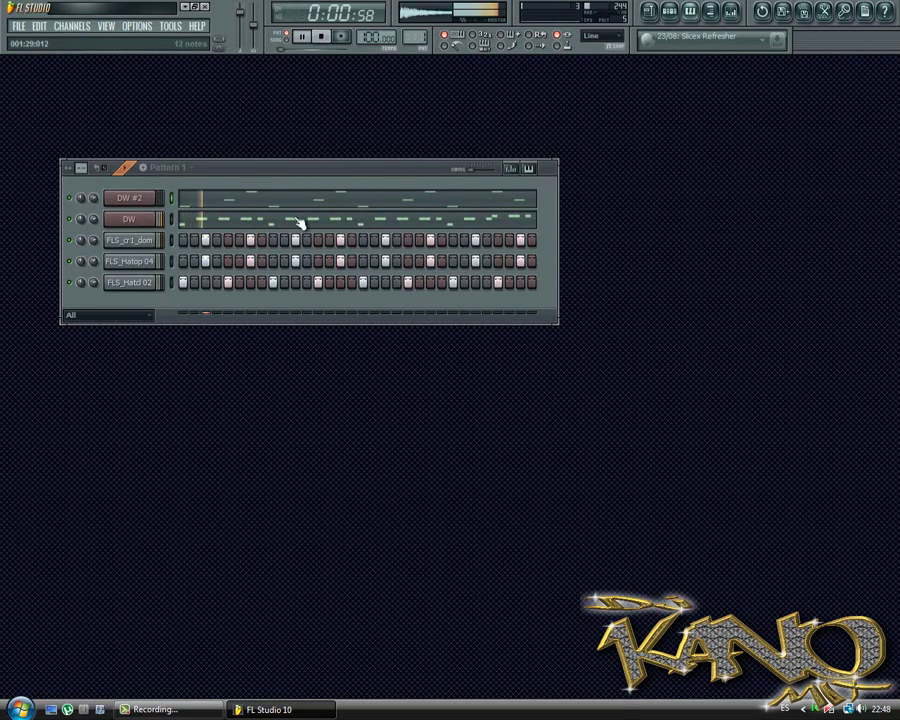
pyautogui.press('space')
# Route the DW #2 channel to mixer track 6 and close its channel settings and DirectWave windows
pyautogui.click(117, 199)
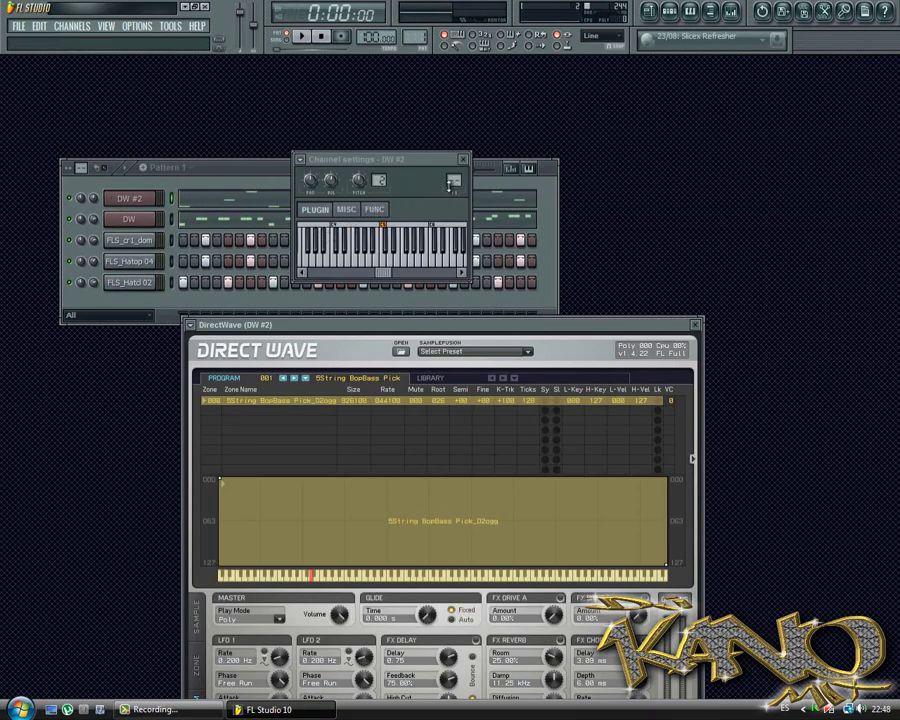
pyautogui.click(463, 162)
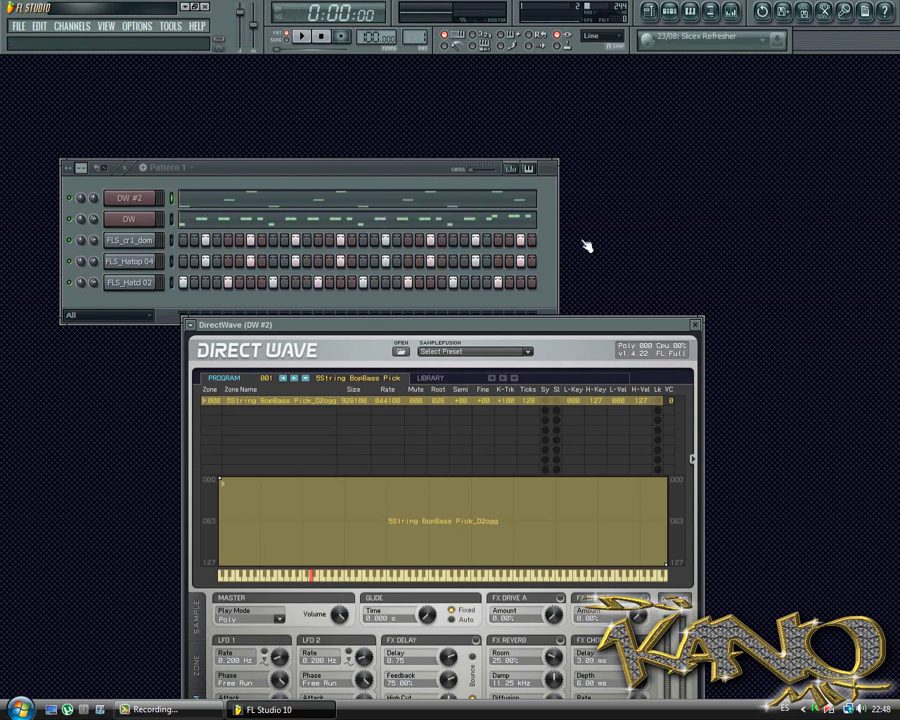
pyautogui.click(695, 326)
# Add a Fruity Multiband Compressor to Insert 6 in the mixer and load its Crazy bass preset
pyautogui.click(738, 18)
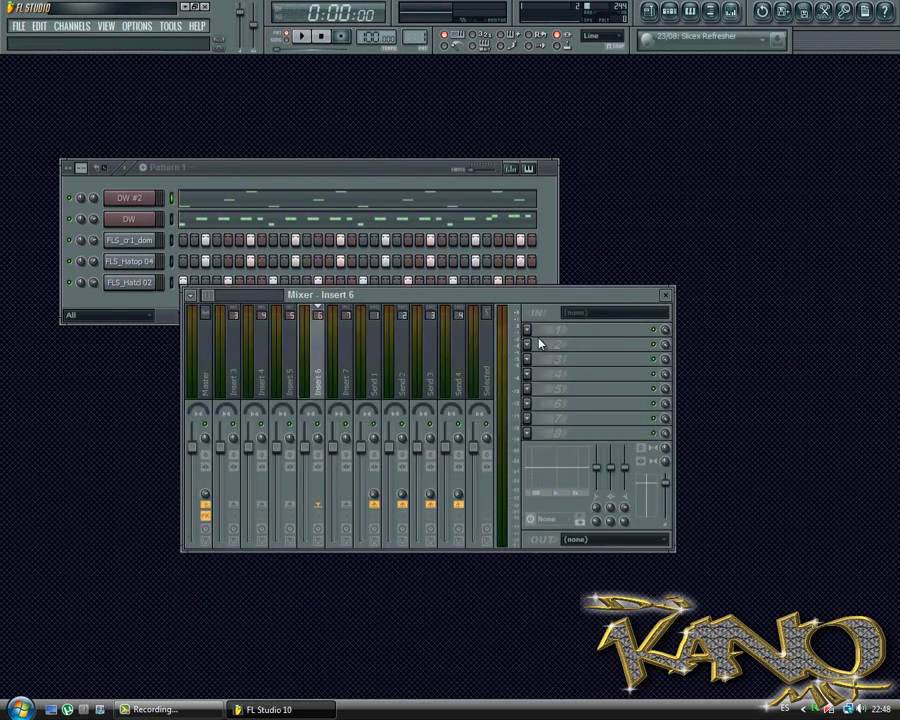
pyautogui.click(532, 338)
pyautogui.click(676, 426)
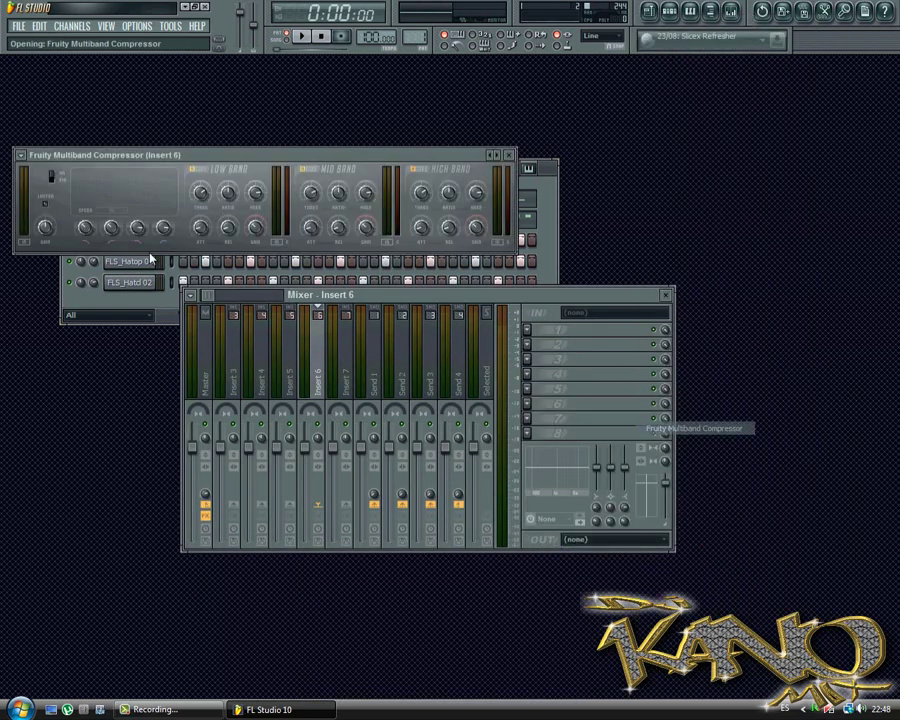
pyautogui.click(22, 157)
pyautogui.moveTo(110, 193)
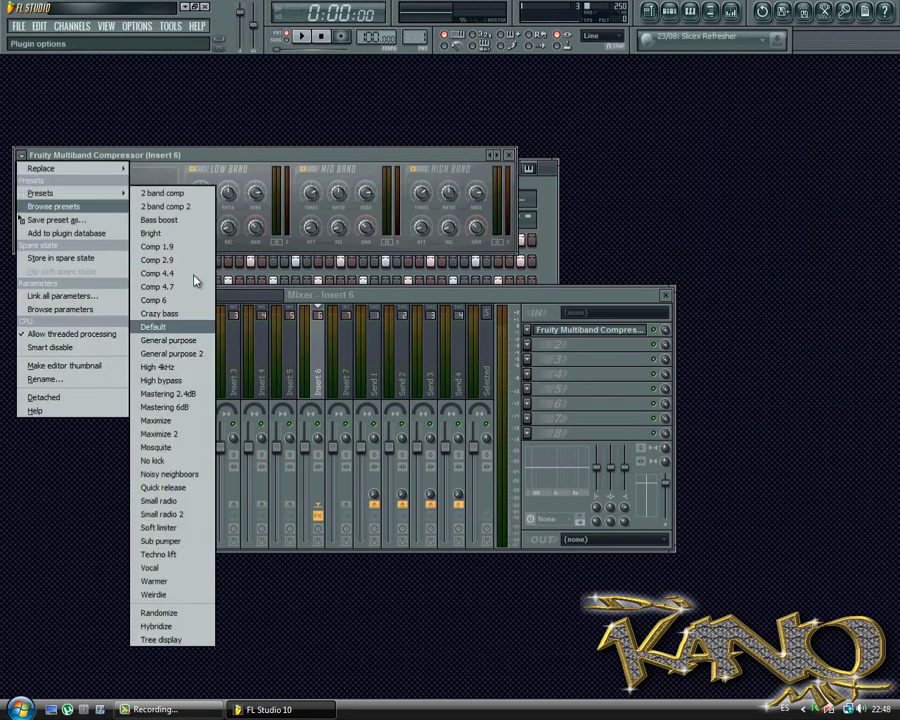
pyautogui.click(177, 316)
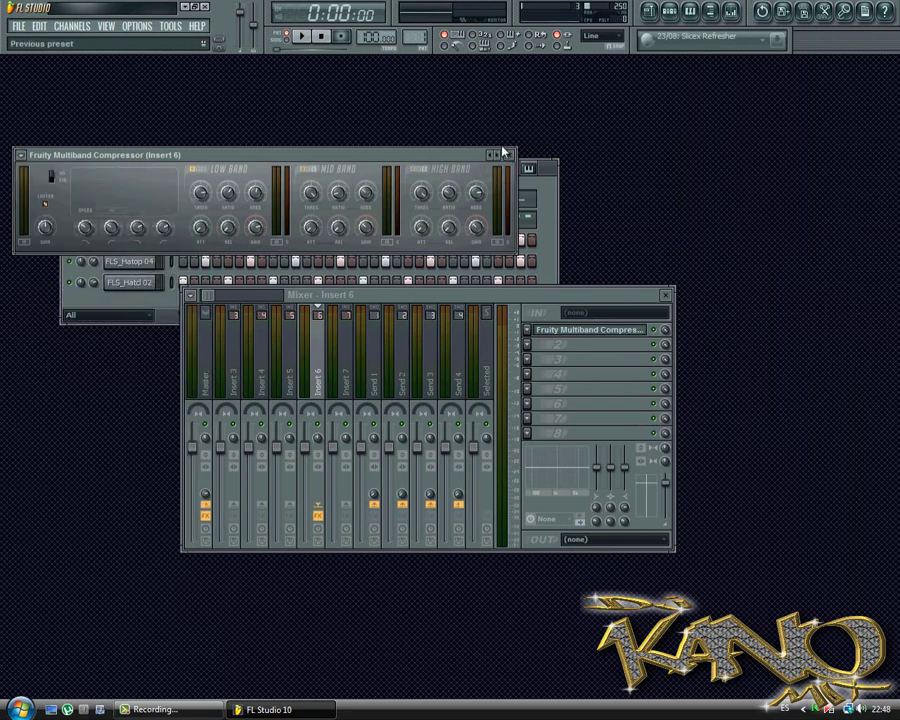
pyautogui.click(508, 155)
pyautogui.click(666, 298)
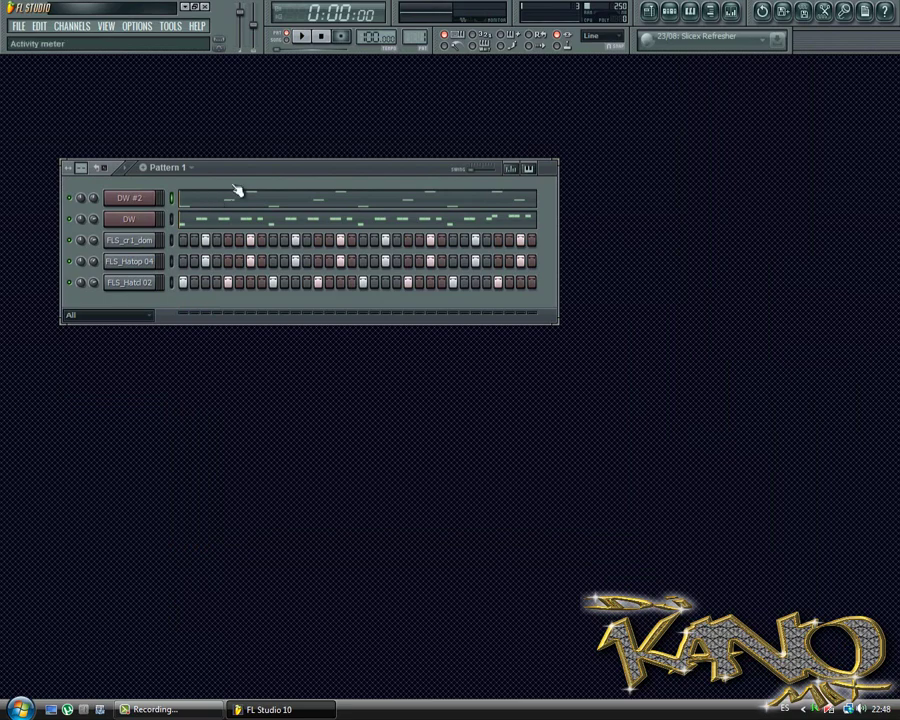
# Play the pattern to check the bass against the guitar and set the DW channel's volume to 46%
pyautogui.moveTo(264, 169); pyautogui.dragTo(299, 167)
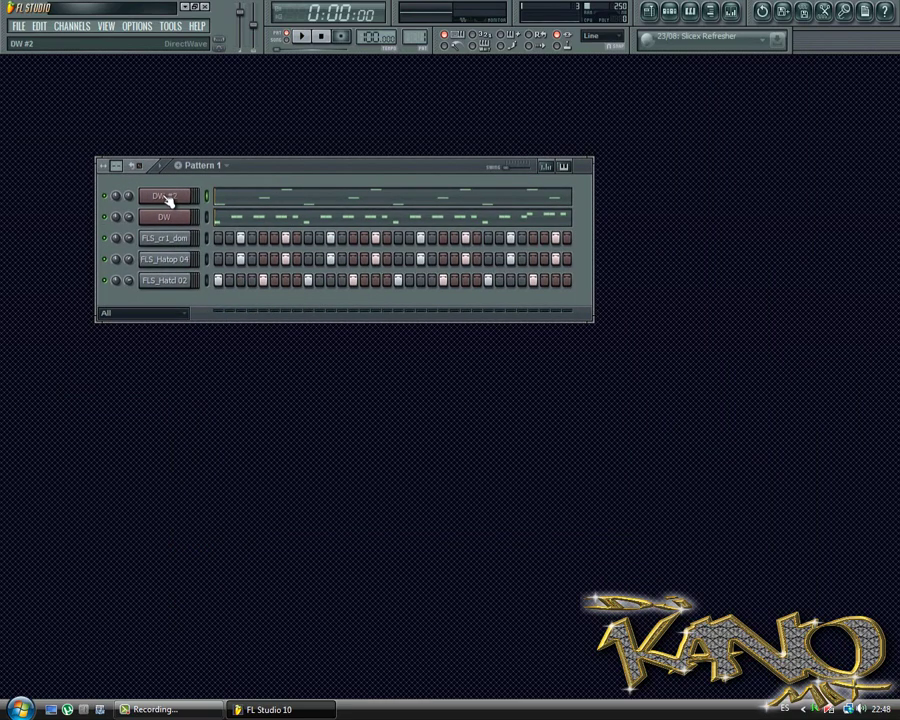
pyautogui.press('space')
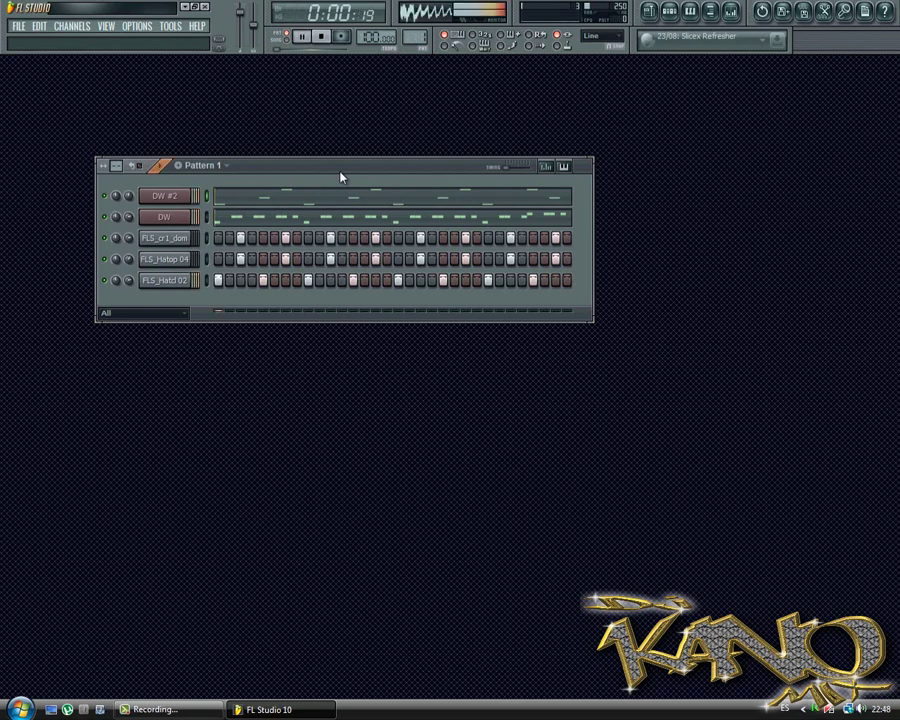
pyautogui.press('space')
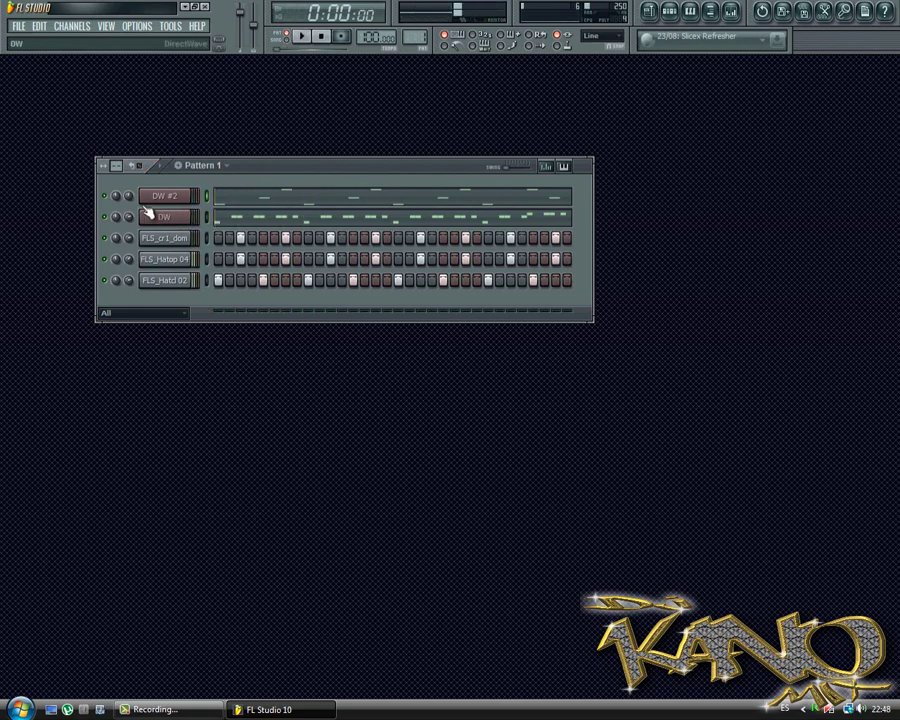
pyautogui.press('space')
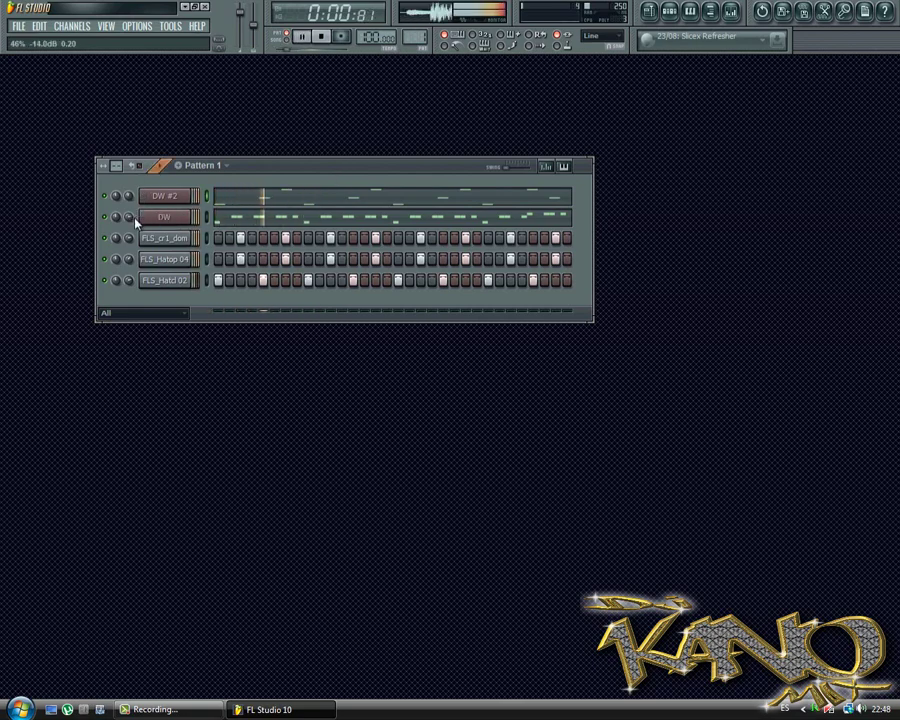
pyautogui.press('space')
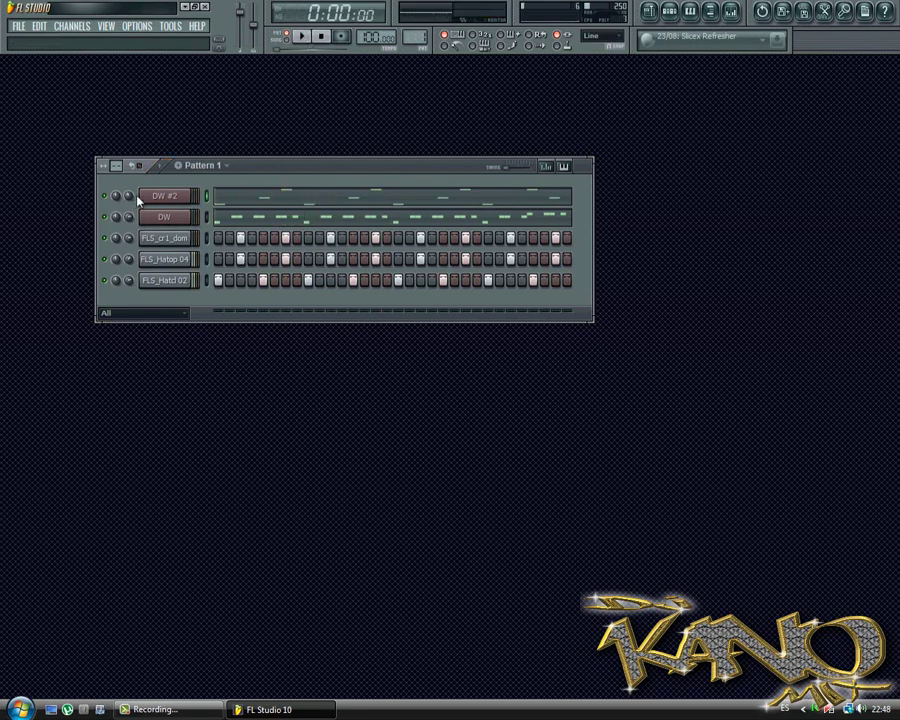
# Check the DW #2 channel's settings and listen to the pattern again
pyautogui.click(155, 199)
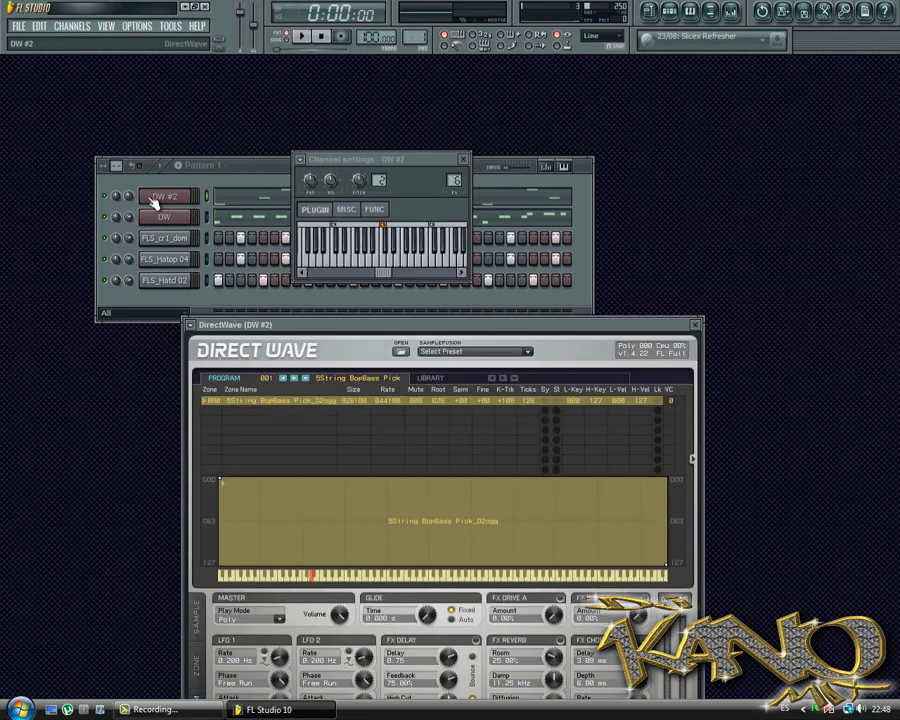
pyautogui.click(157, 204)
pyautogui.press('space')
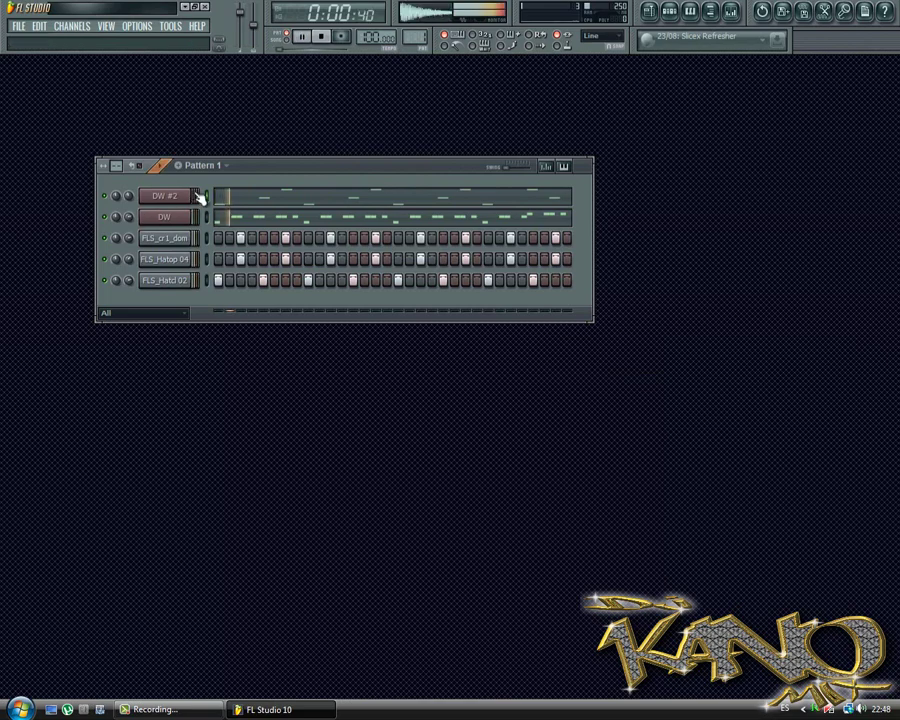
pyautogui.moveTo(253, 169); pyautogui.dragTo(251, 148)
pyautogui.press('space')
# Delete the FLS_Hatop 04 channel from the pattern and play the remaining channels
pyautogui.rightClick(161, 237)
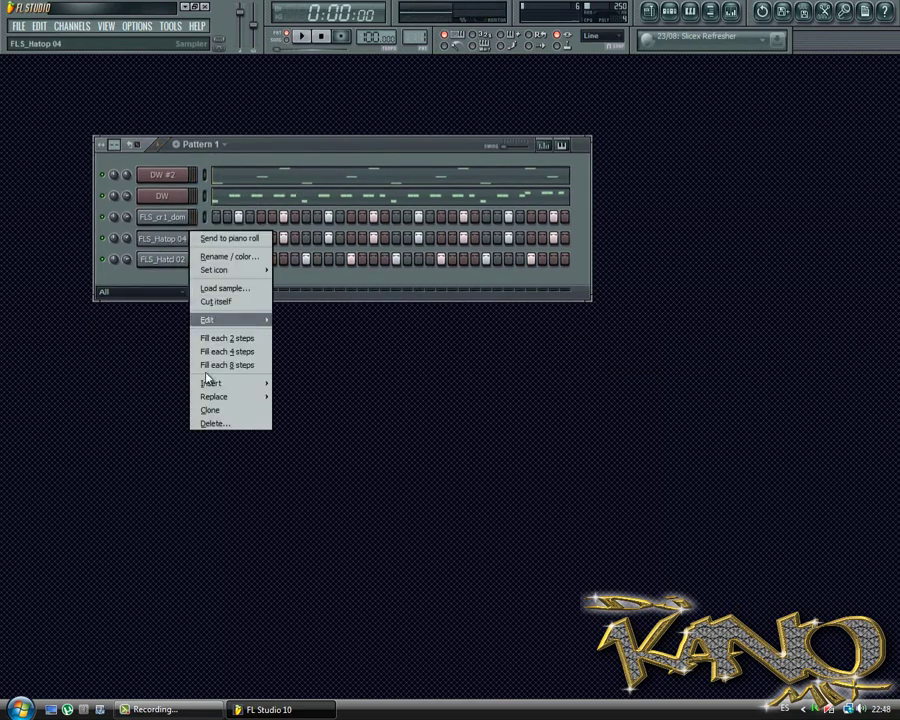
pyautogui.click(212, 424)
pyautogui.press('Return')
pyautogui.press('space')
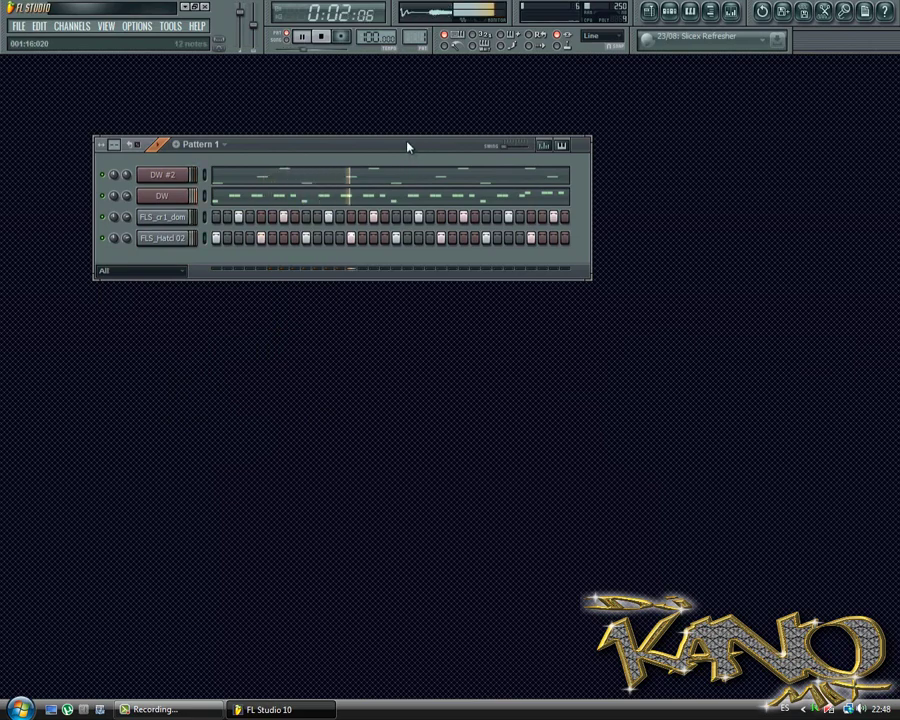
# Stop playback, show the sample browser and expand the Aportes Dj Kano Mix folder
pyautogui.moveTo(408, 145); pyautogui.dragTo(450, 143)
pyautogui.click(710, 12)
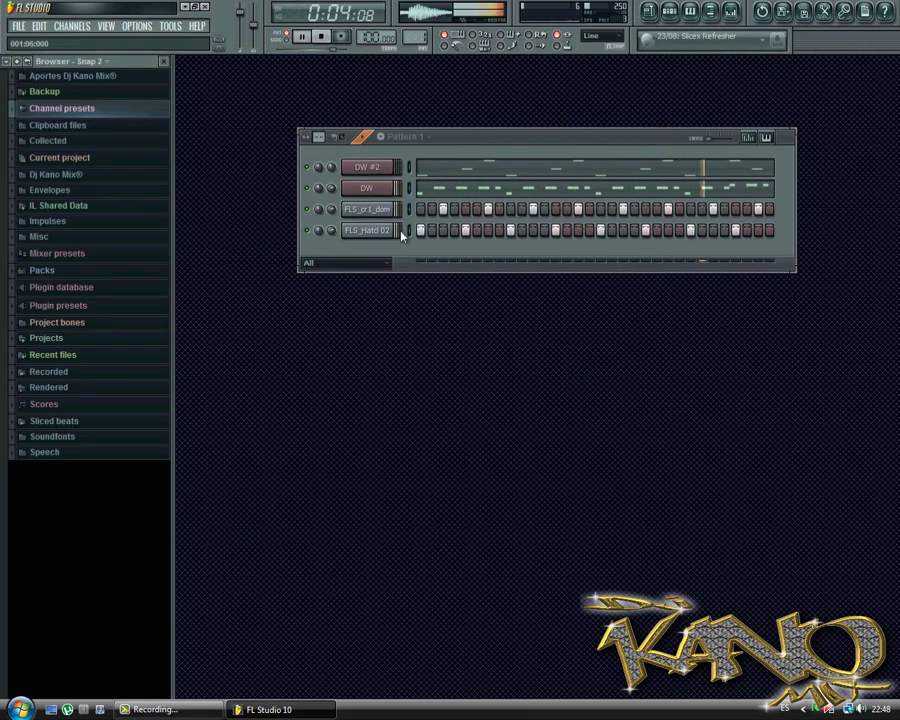
pyautogui.press('space')
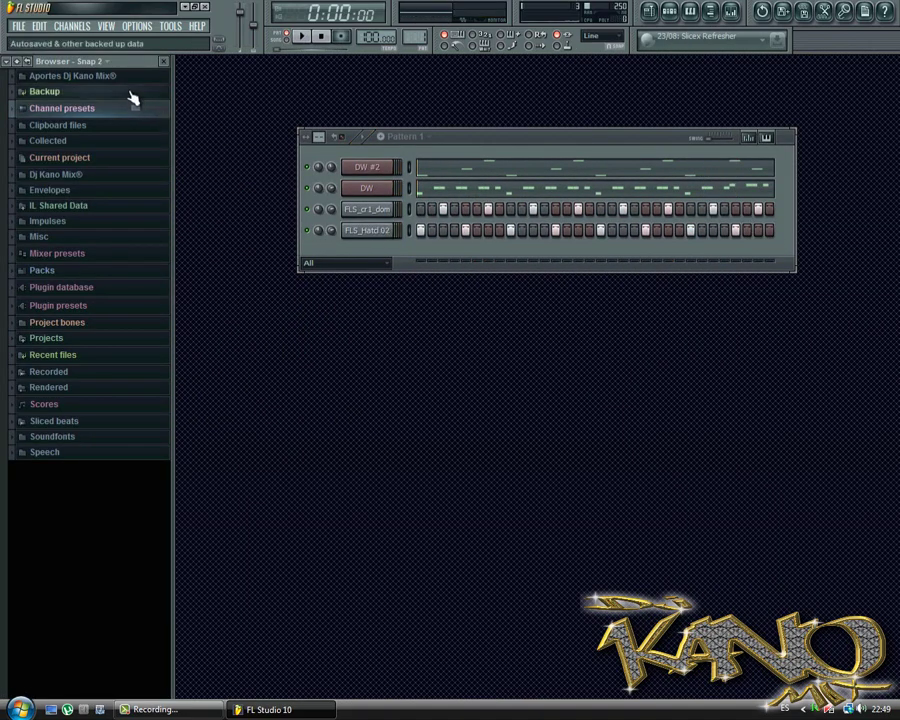
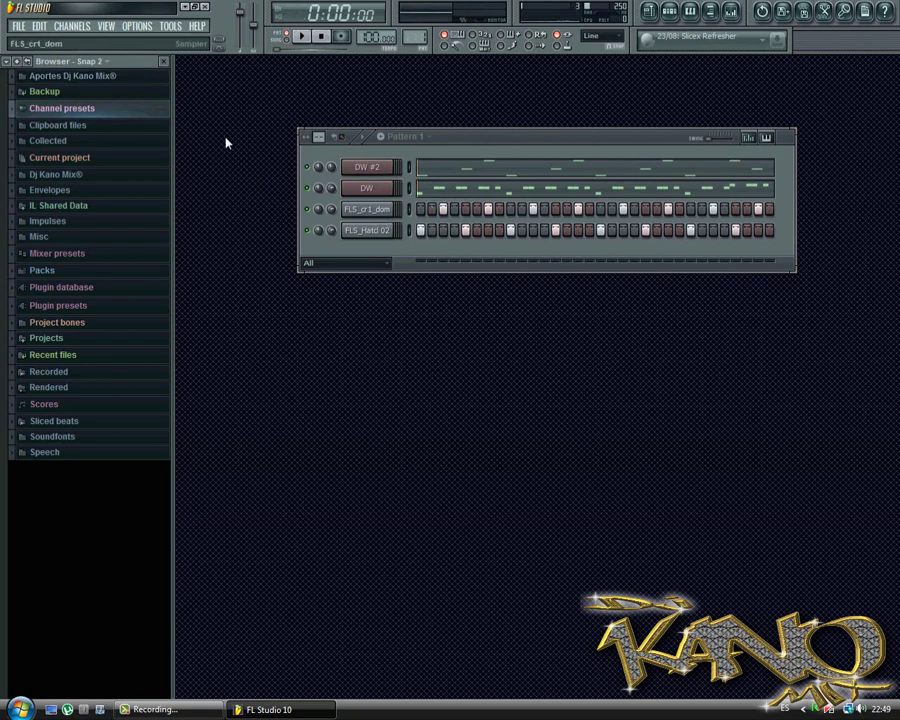
pyautogui.click(114, 80)
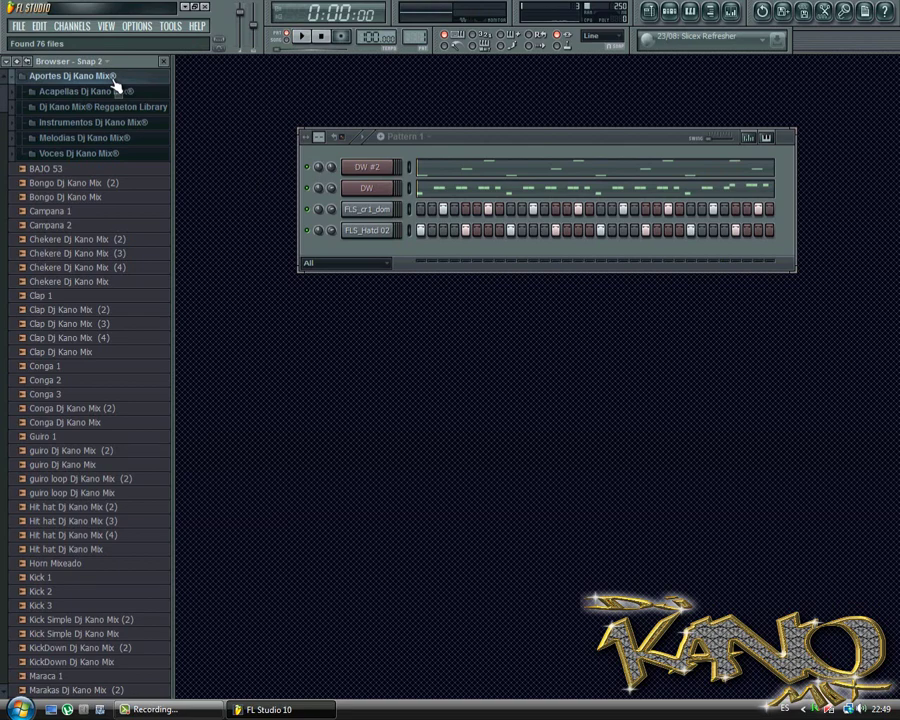
# Replace the FLS_Hatcl 02 channel's sample with Hit hat Dj Kano Mix (4) and play the pattern to check it
pyautogui.click(362, 232)
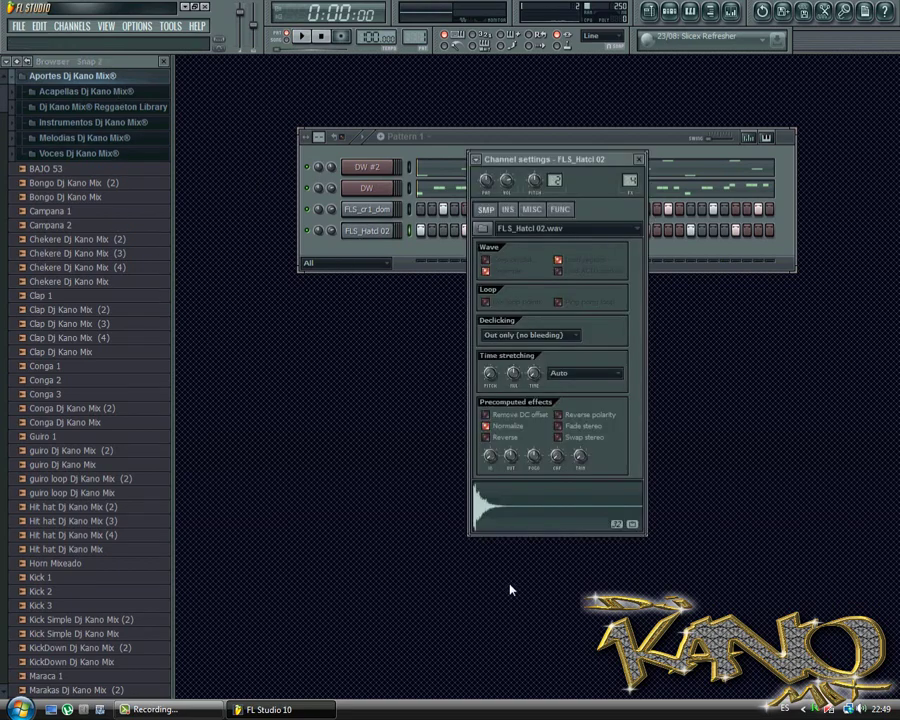
pyautogui.click(79, 552)
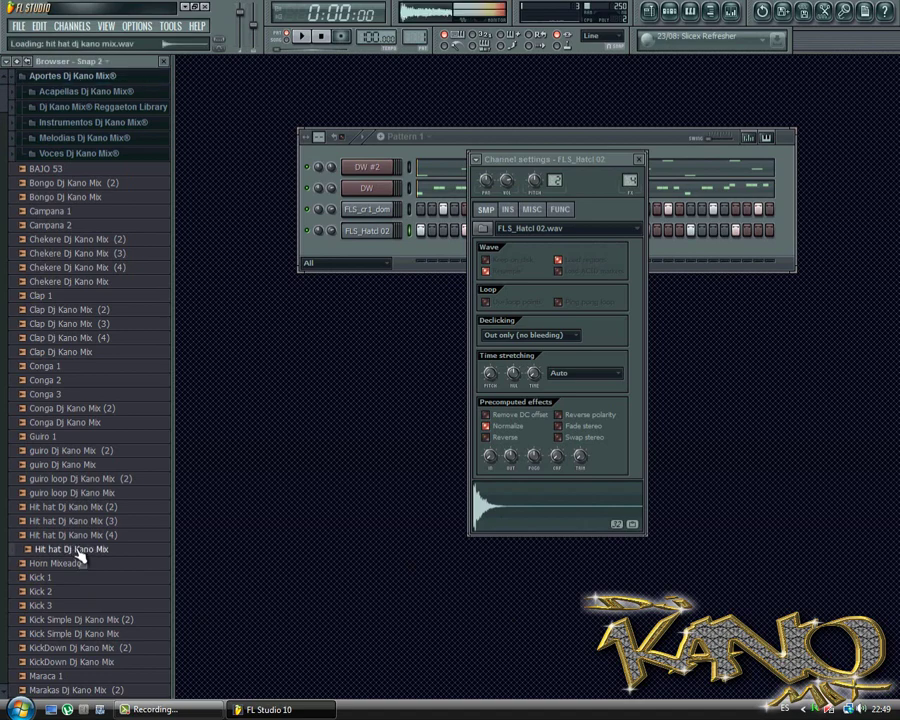
pyautogui.click(108, 537)
pyautogui.moveTo(108, 537); pyautogui.dragTo(370, 233)
pyautogui.press('space')
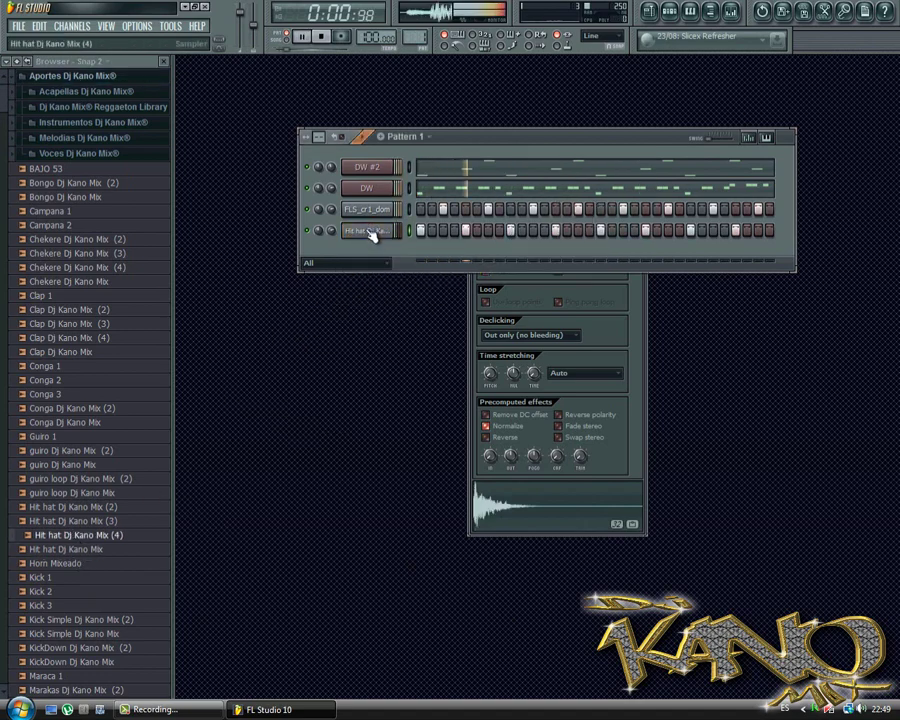
pyautogui.click(362, 231)
pyautogui.click(362, 231)
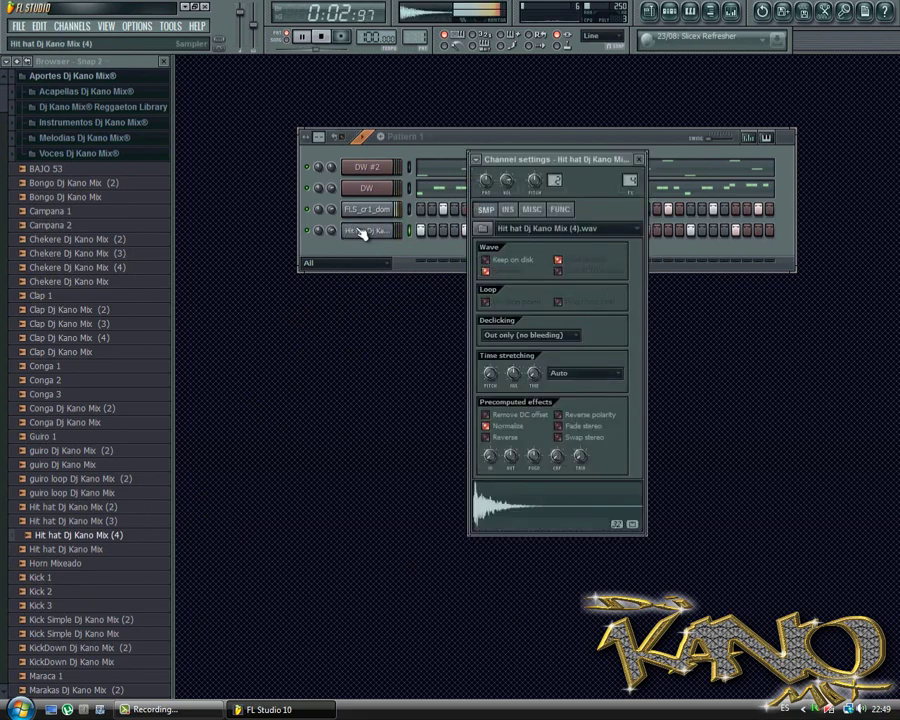
pyautogui.press('space')
pyautogui.click(363, 231)
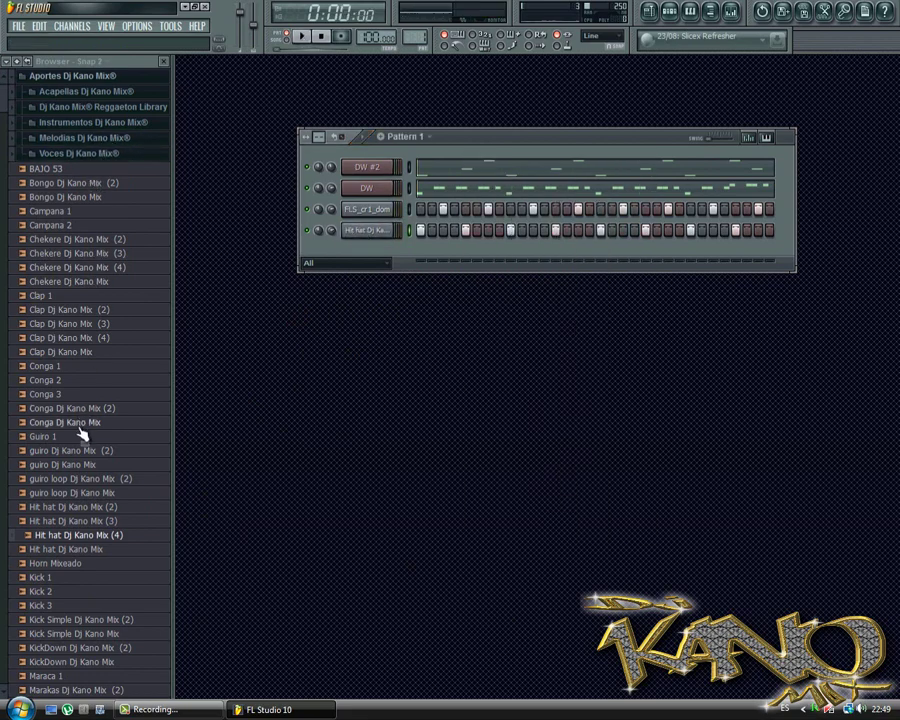
# Replace the FLS_cr1_dom channel's sample with Conga Dj Kano Mix (2) and listen to it in the pattern
pyautogui.moveTo(70, 408); pyautogui.dragTo(375, 220)
pyautogui.press('space')
pyautogui.click(372, 212)
pyautogui.press('space')
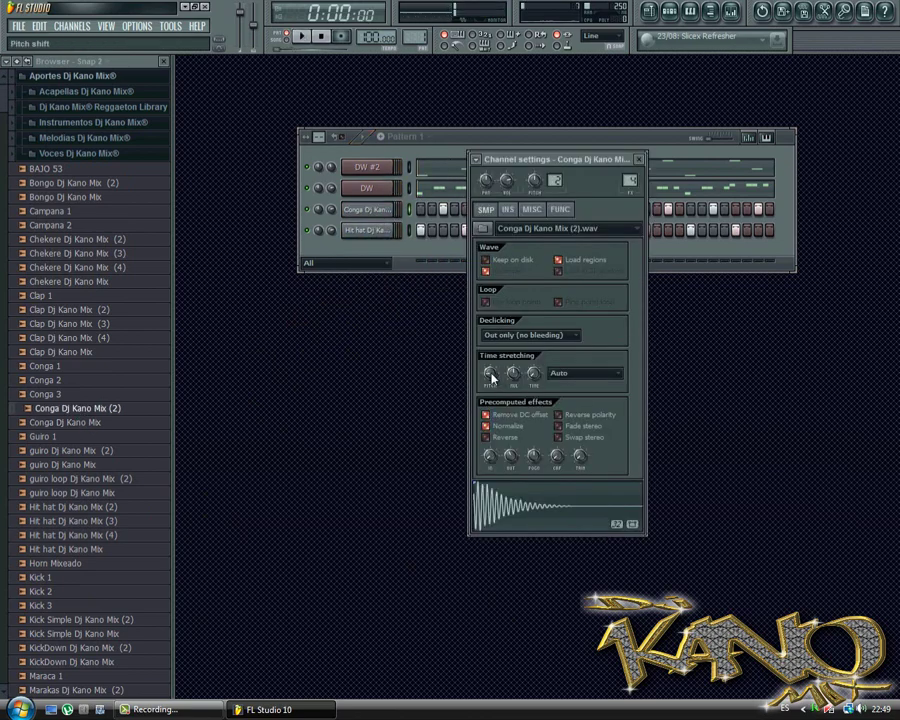
pyautogui.click(639, 160)
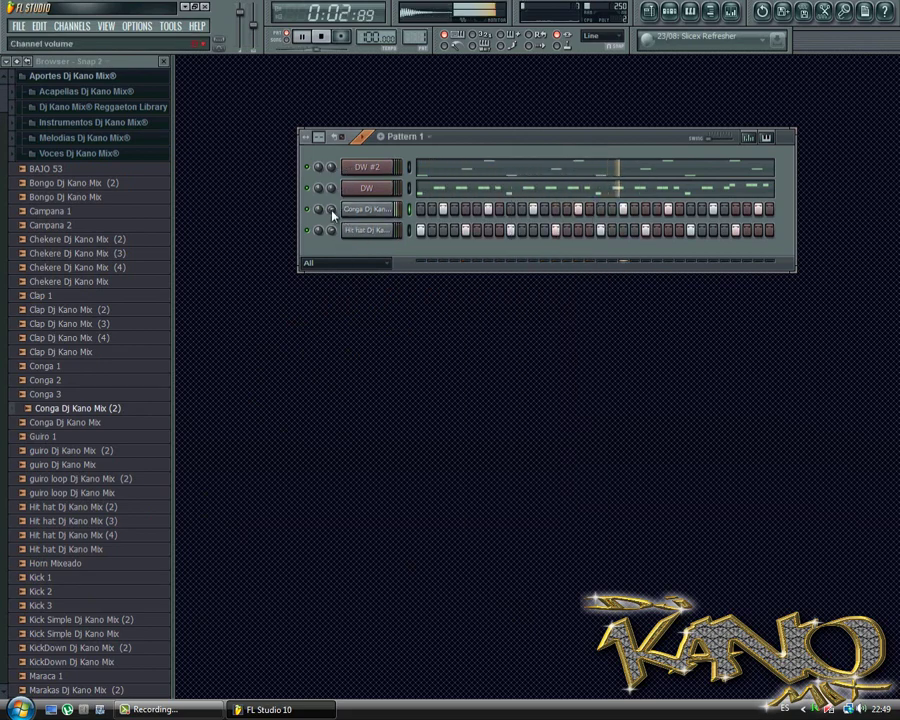
pyautogui.press('space')
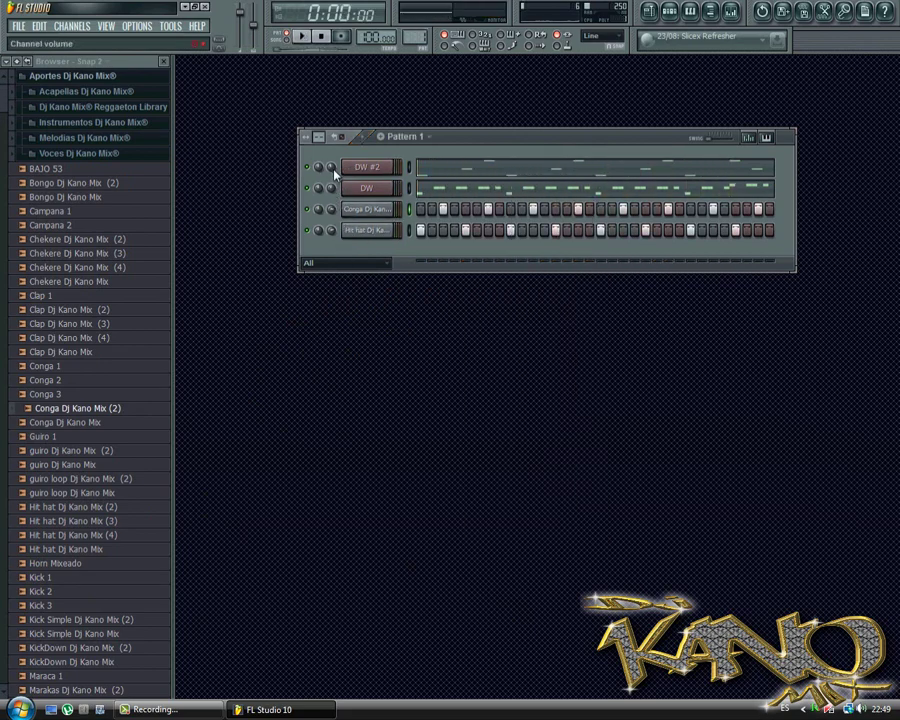
# Preview the Bongo Dj Kano Mix and Campana 1 samples and look inside the Acapellas folder
pyautogui.click(112, 183)
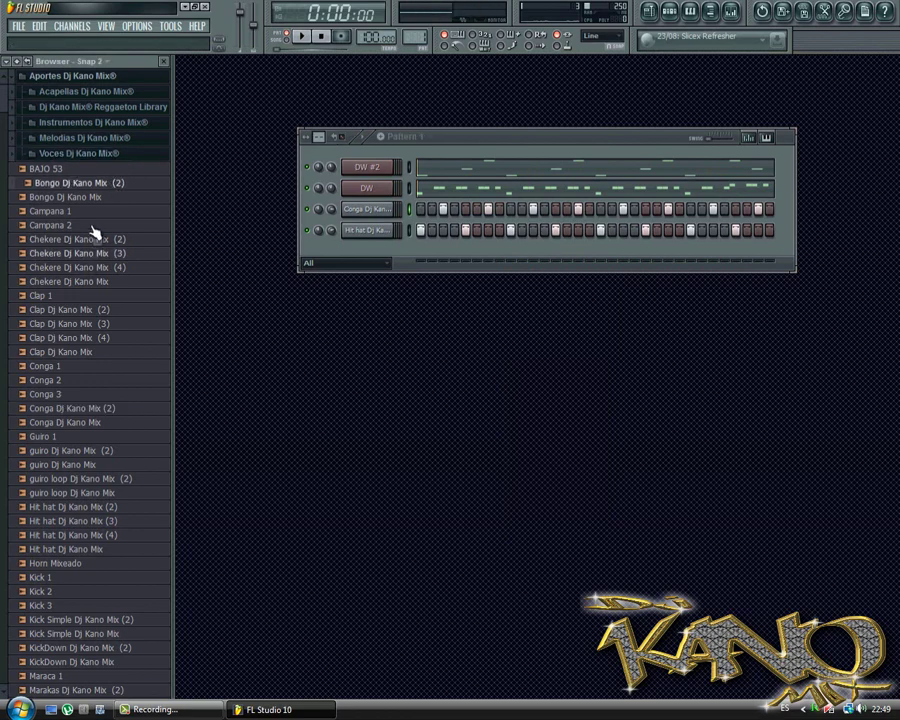
pyautogui.click(93, 215)
pyautogui.click(87, 200)
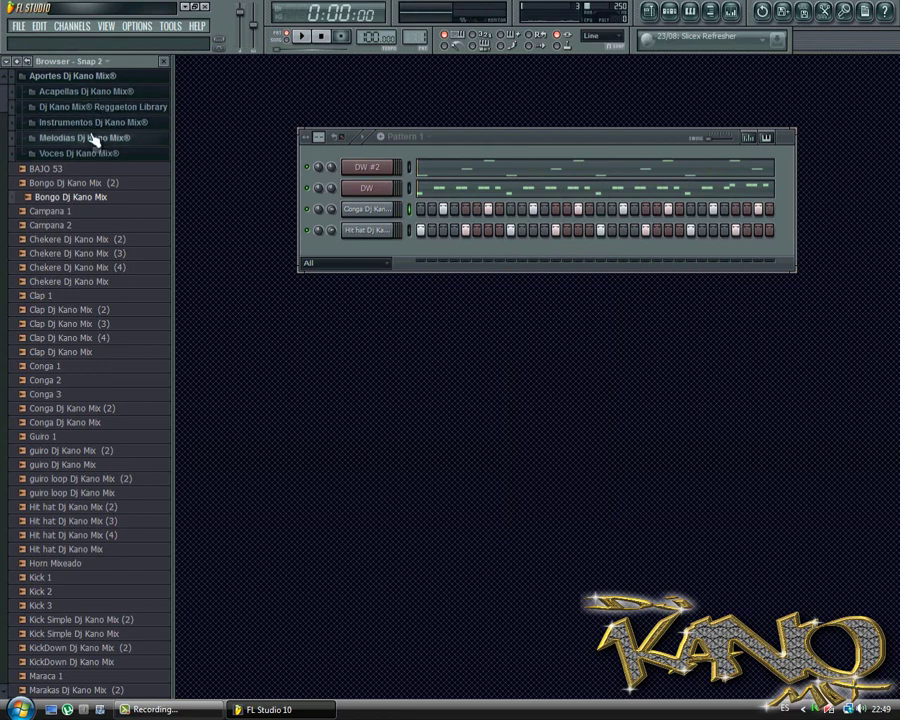
pyautogui.click(90, 92)
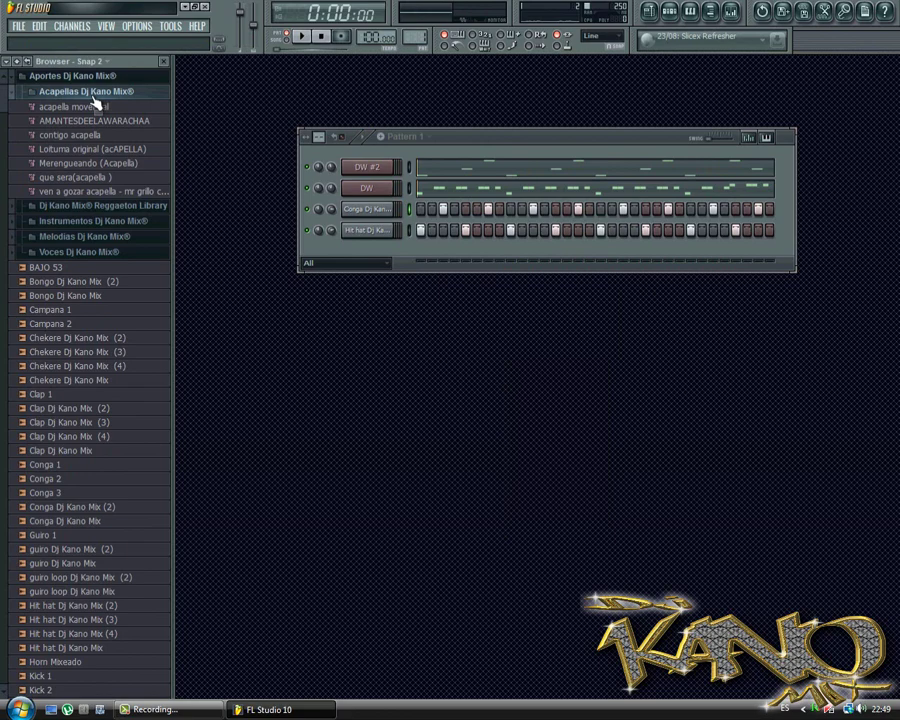
pyautogui.click(96, 91)
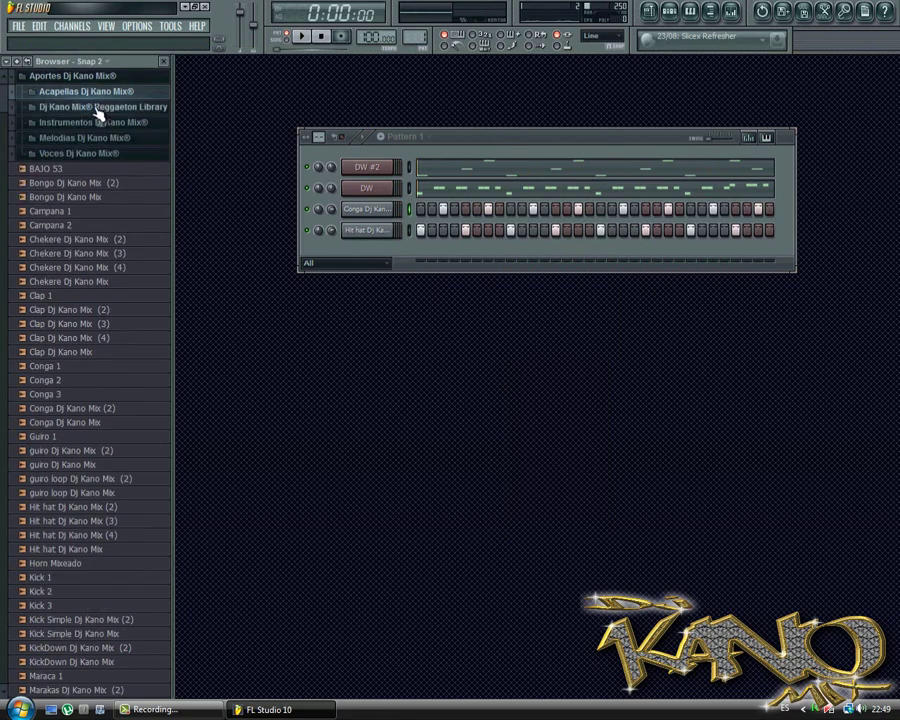
# Add the bombo poxcx kick from the Reggaeton Library's Kicks folder as a new channel and fill every 4 steps
pyautogui.click(98, 110)
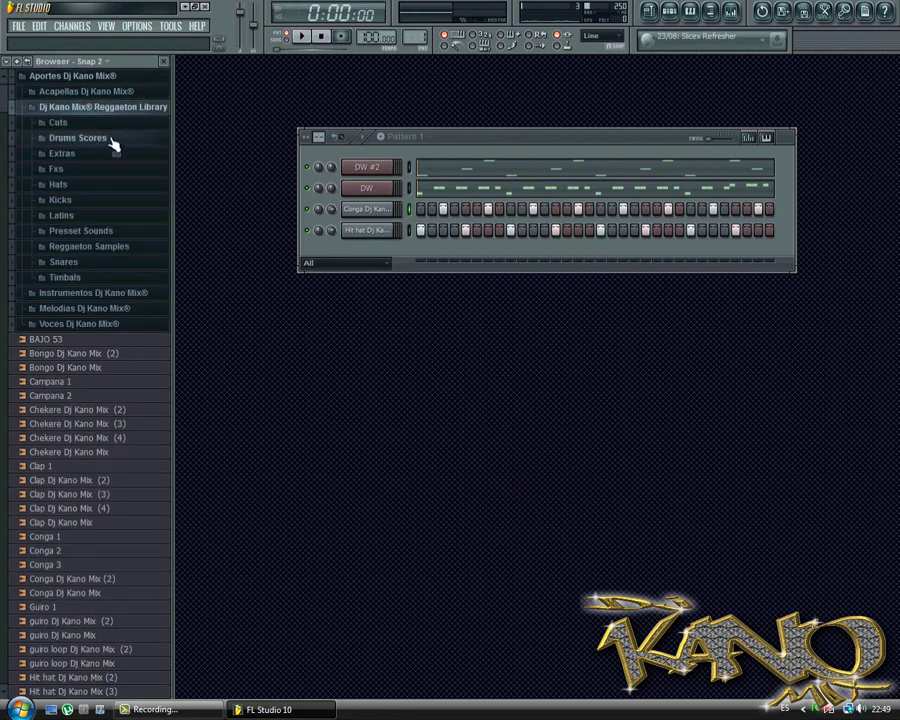
pyautogui.click(94, 203)
pyautogui.click(117, 431)
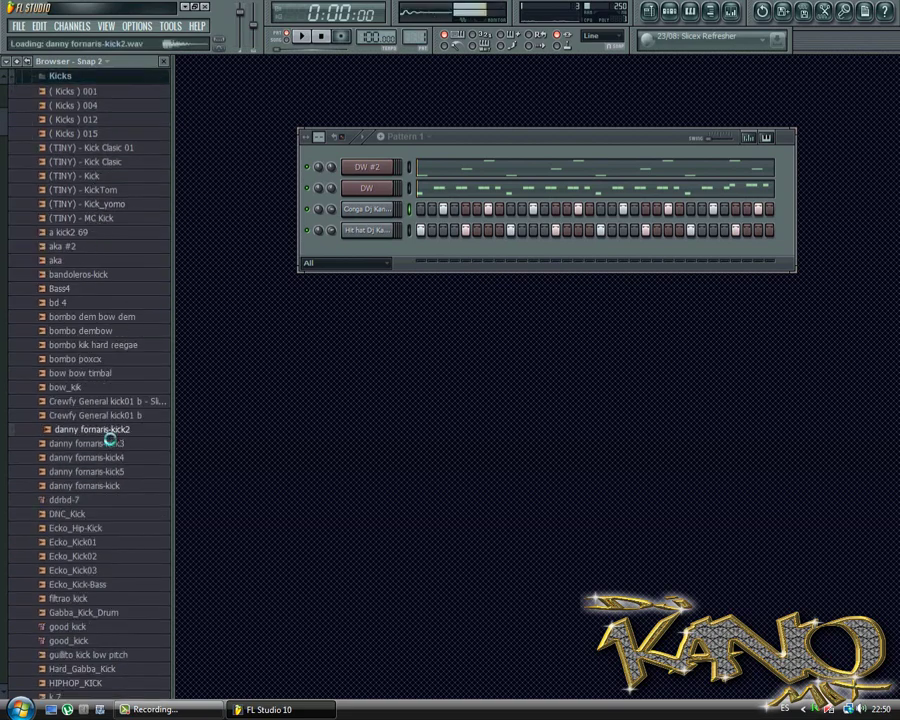
pyautogui.click(90, 362)
pyautogui.moveTo(90, 368); pyautogui.dragTo(366, 255)
pyautogui.rightClick(393, 248)
pyautogui.click(432, 365)
# Turn on Remove DC offset and Normalize for the bombo poxcx channel while playing the pattern
pyautogui.press('space')
pyautogui.click(370, 254)
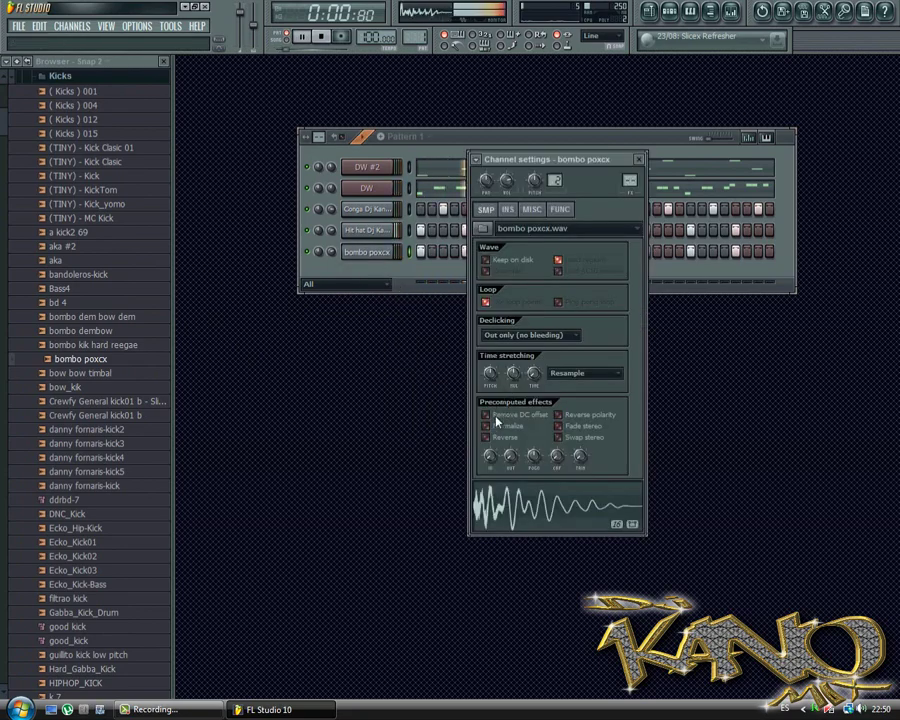
pyautogui.click(492, 425)
pyautogui.press('space')
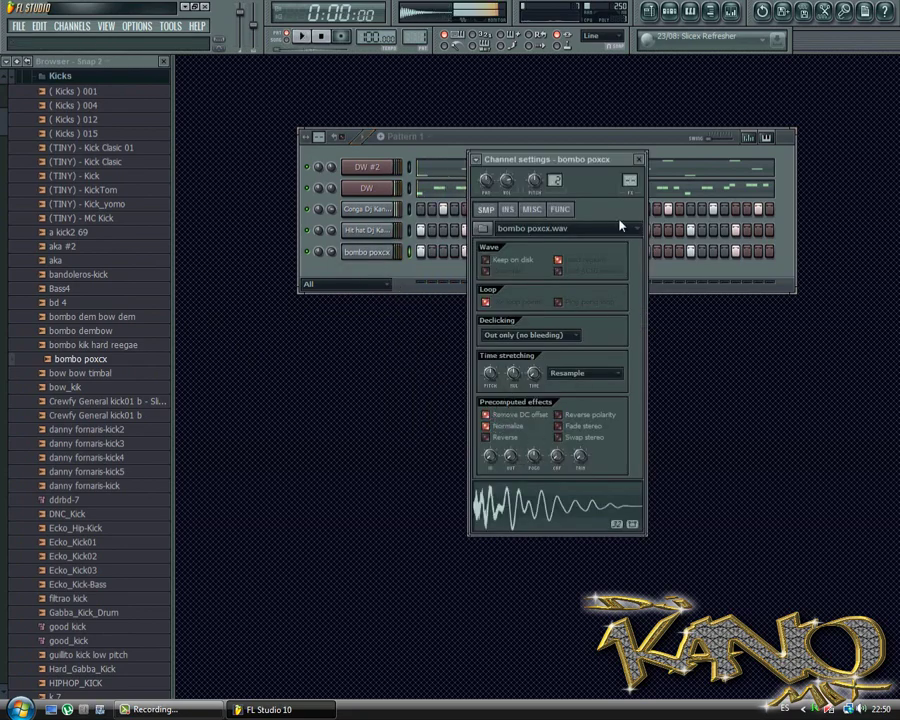
pyautogui.click(640, 159)
# Preview the ( Kicks ) 004 and neighbouring kick samples, then collapse the Kicks folder
pyautogui.scroll(4, 131, 378)
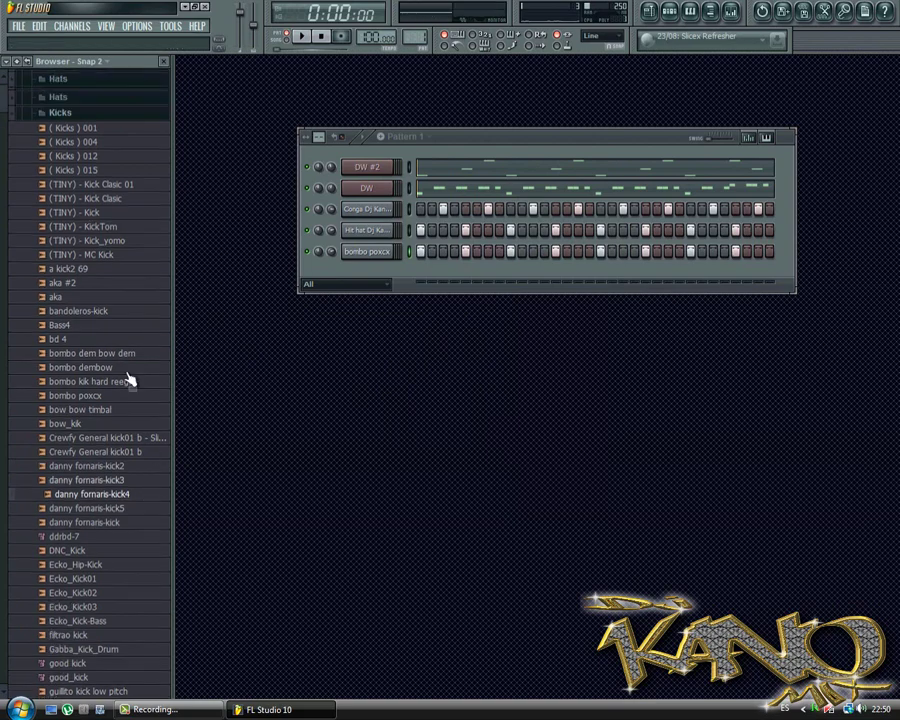
pyautogui.click(97, 246)
pyautogui.click(90, 230)
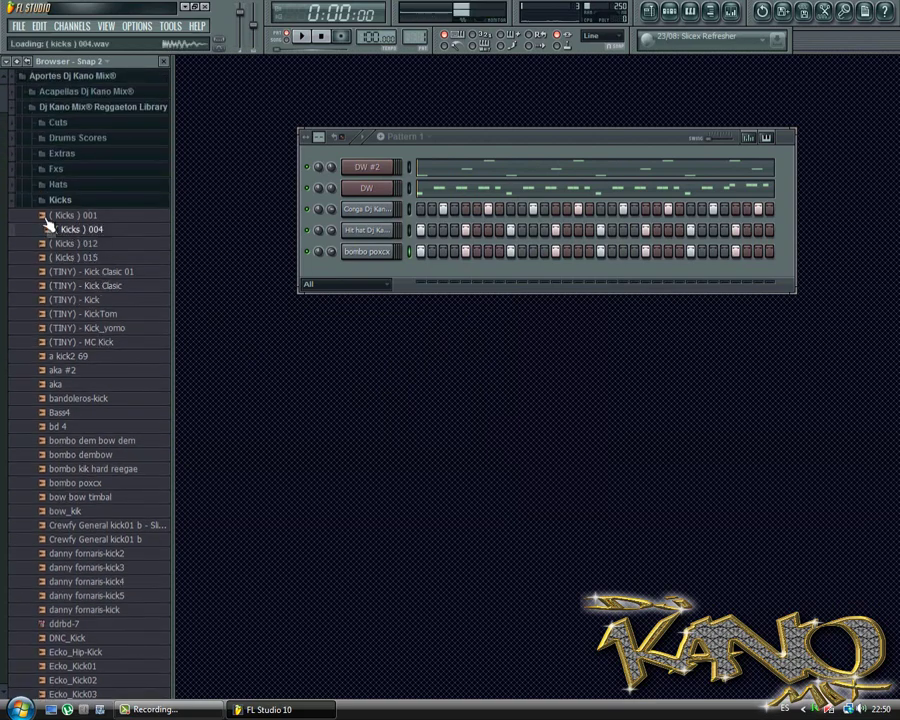
pyautogui.moveTo(1, 126)
pyautogui.mouseDown()
pyautogui.moveTo(1, 430)
pyautogui.moveTo(1, 124)
pyautogui.mouseUp()
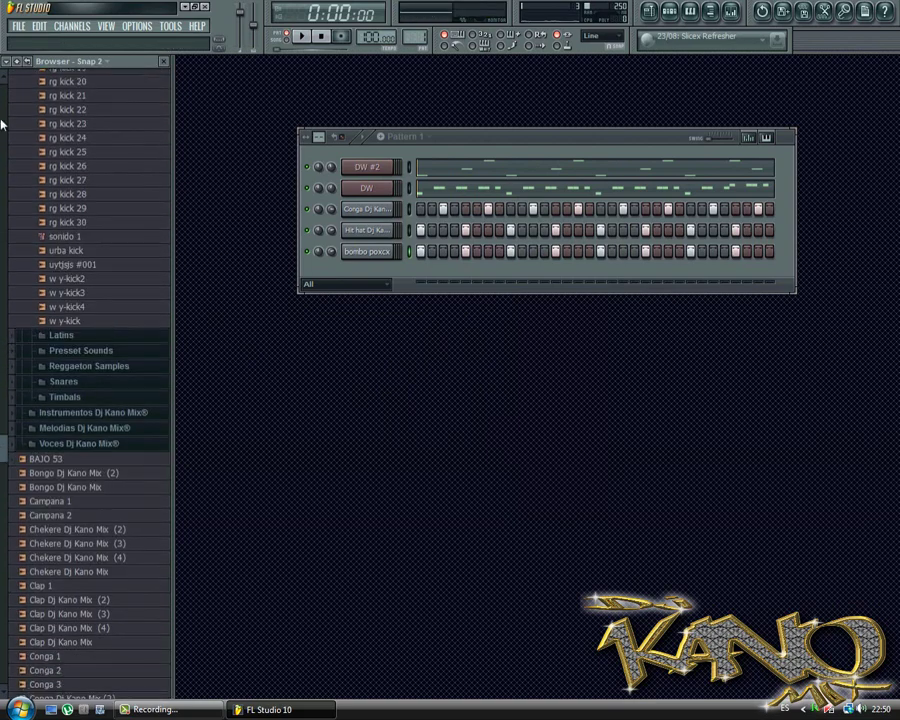
pyautogui.click(88, 202)
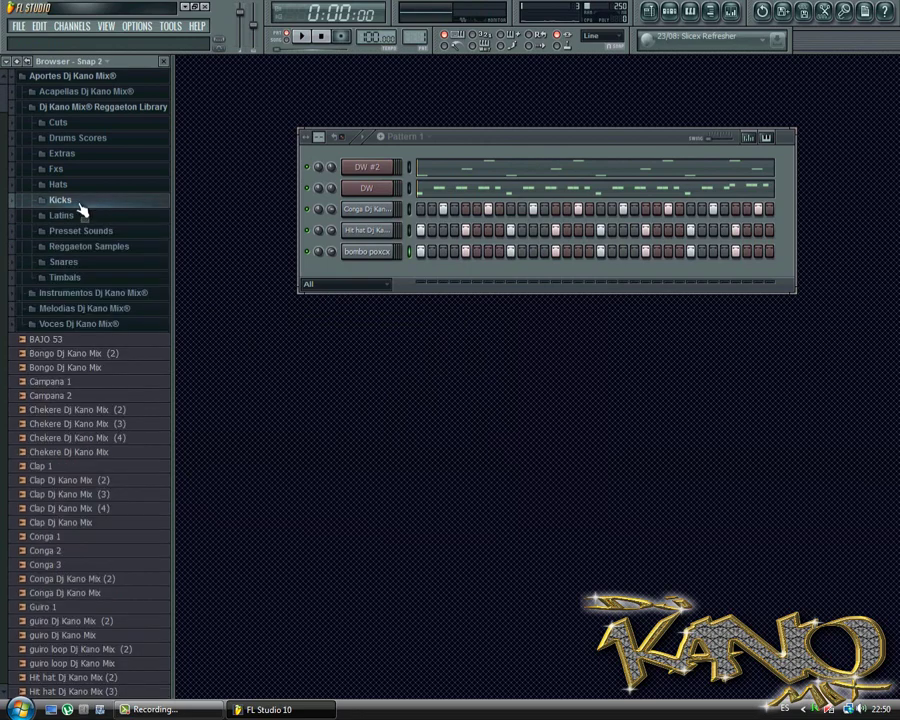
# Preview the crash, cymbal and hi-hat samples in the Reggaeton Library's Hats folder
pyautogui.click(75, 185)
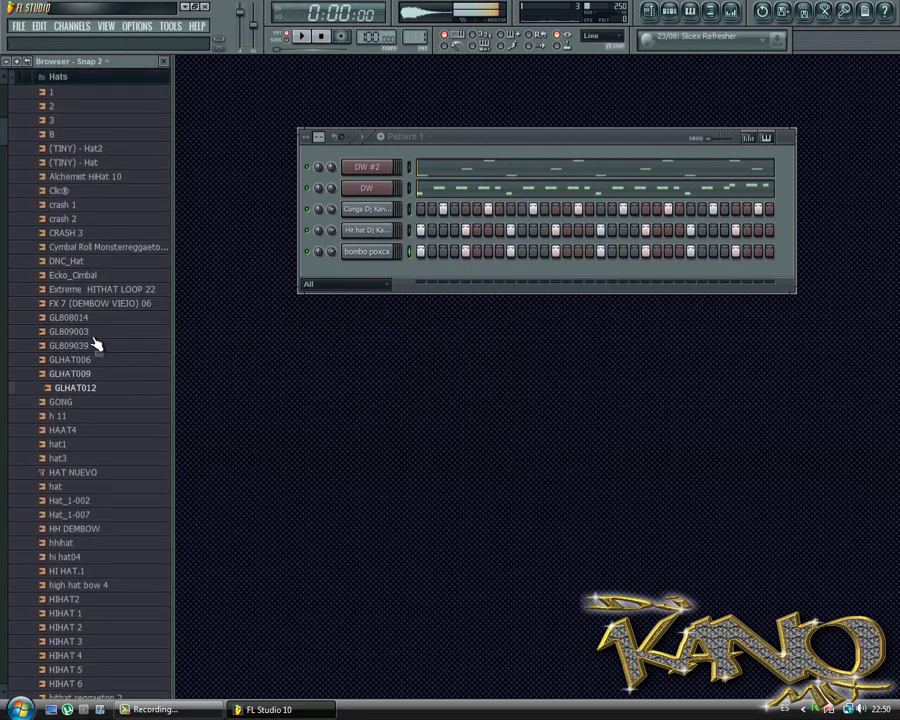
pyautogui.click(88, 233)
pyautogui.click(90, 216)
pyautogui.click(90, 246)
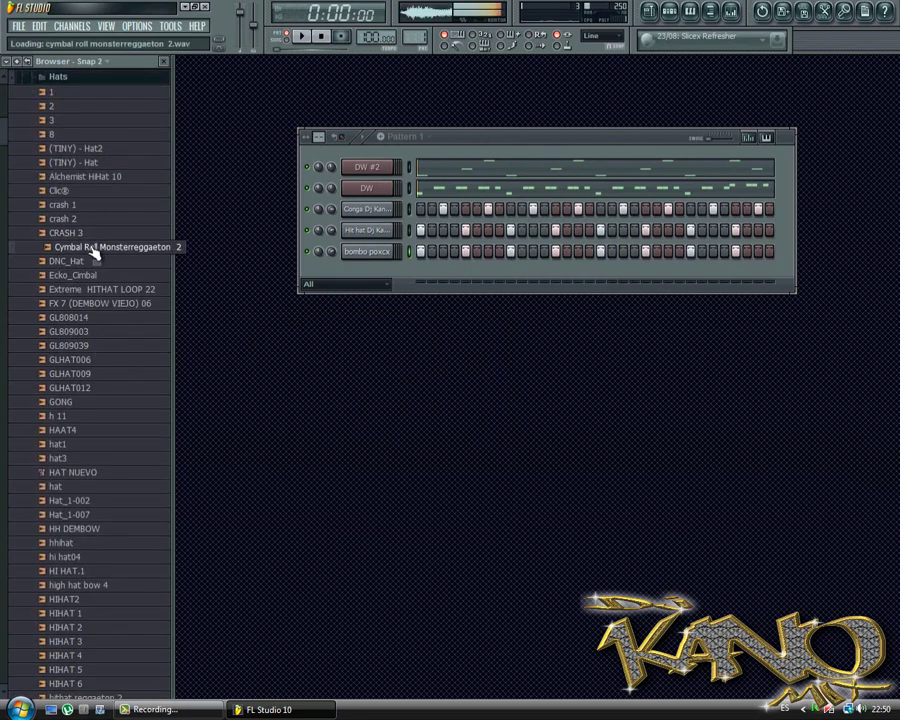
pyautogui.click(88, 261)
pyautogui.click(88, 275)
pyautogui.click(90, 303)
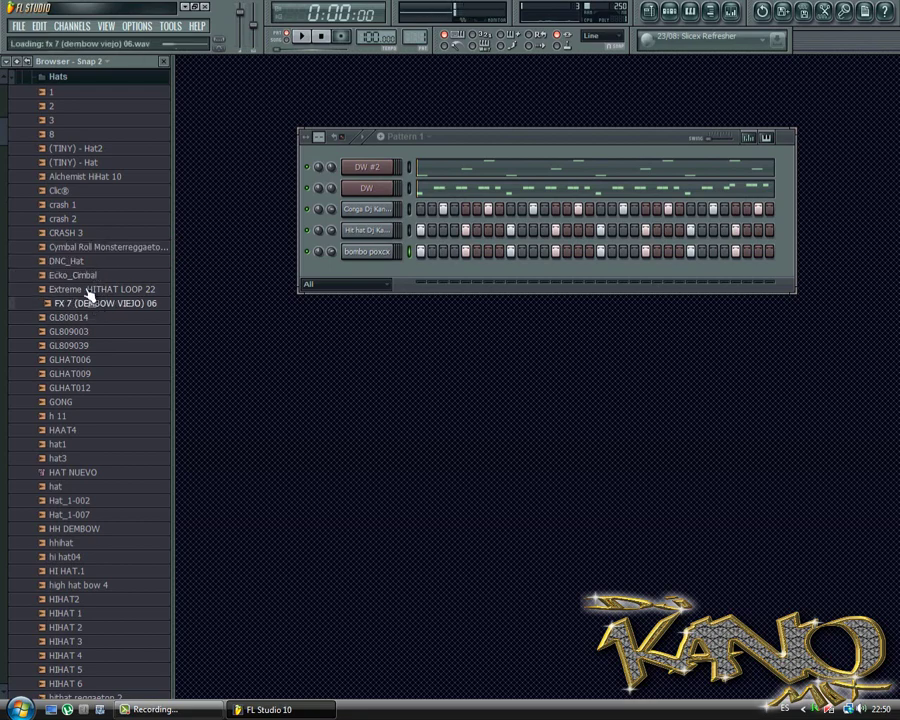
pyautogui.click(88, 290)
pyautogui.click(64, 318)
pyautogui.click(86, 332)
# Add the GL808014 hat as a new channel, place hits on steps 3, 4 and 8, and play the pattern
pyautogui.click(84, 318)
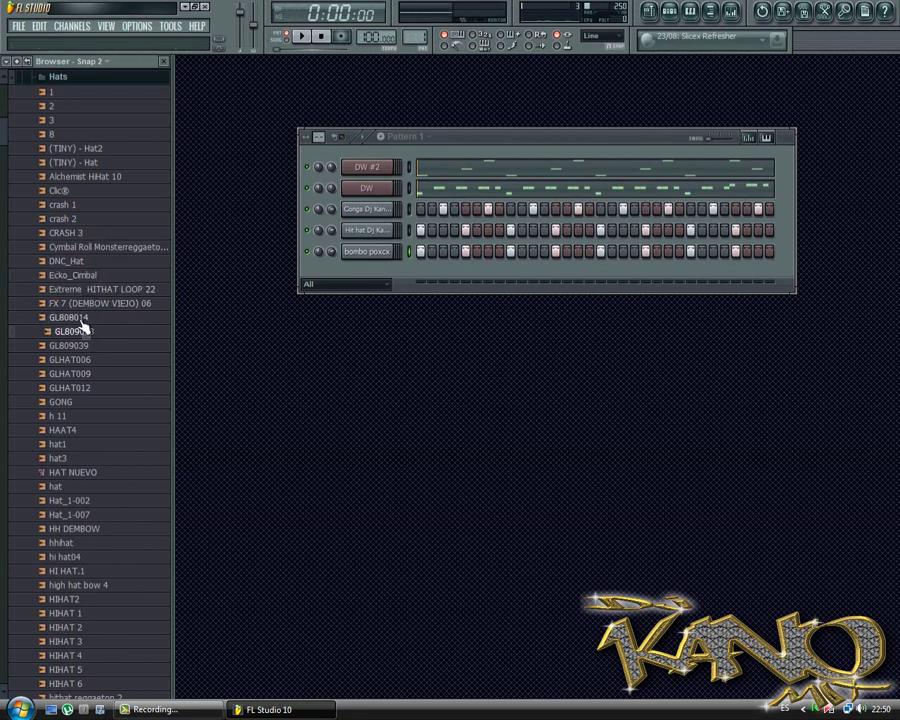
pyautogui.moveTo(358, 343); pyautogui.dragTo(370, 274)
pyautogui.click(443, 274)
pyautogui.click(455, 276)
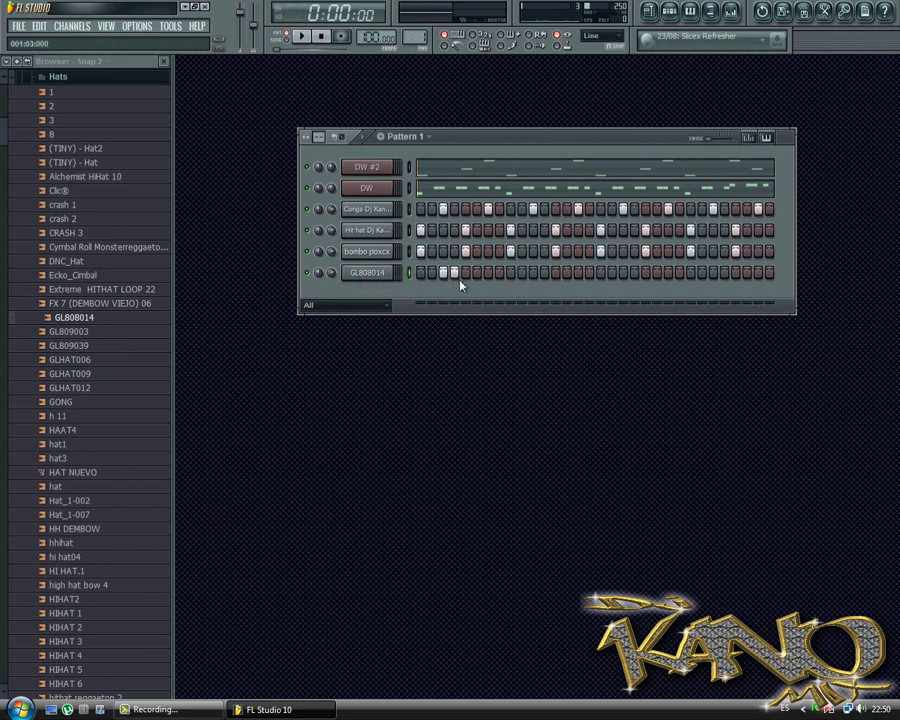
pyautogui.click(498, 277)
pyautogui.press('space')
pyautogui.press('space')
# Fill the GL808014 channel every 4 steps, add the two steps after each early hit, and lower its volume to about 72%
pyautogui.rightClick(385, 272)
pyautogui.click(432, 386)
pyautogui.moveTo(444, 277); pyautogui.dragTo(429, 283)
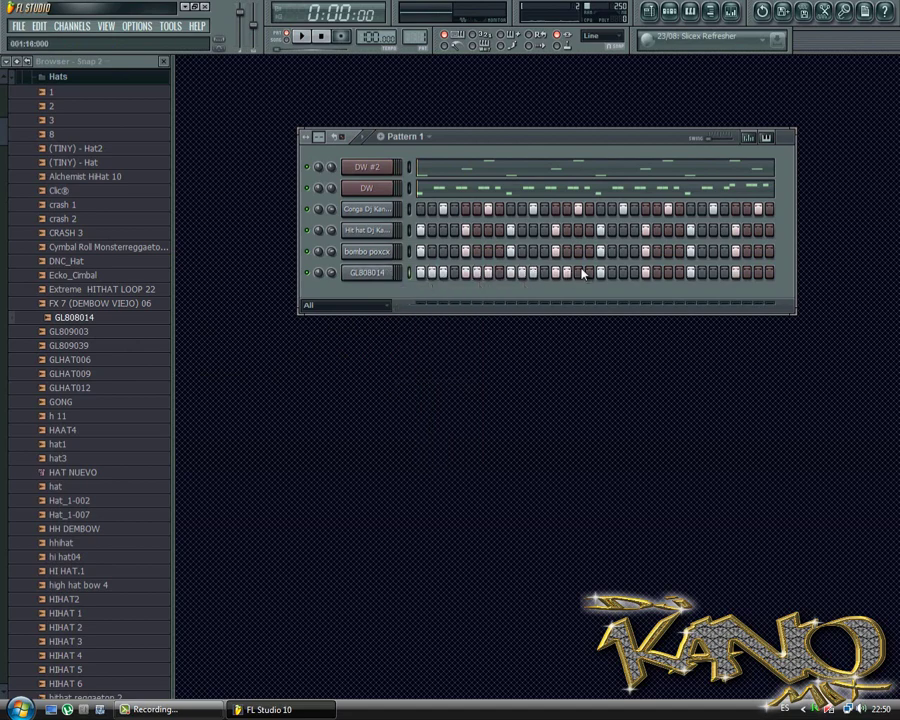
pyautogui.press('space')
pyautogui.press('space')
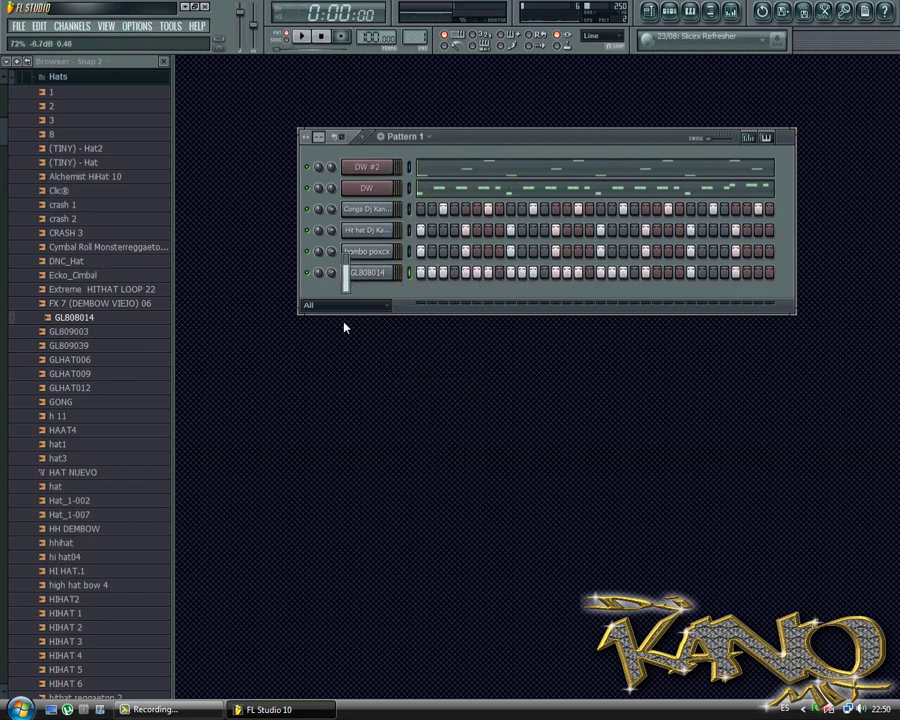
# Add the steps following each remaining GL808014 hit in the pattern's second half while listening to the result
pyautogui.moveTo(643, 285)
pyautogui.mouseDown()
pyautogui.moveTo(657, 272)
pyautogui.moveTo(710, 283)
pyautogui.mouseUp()
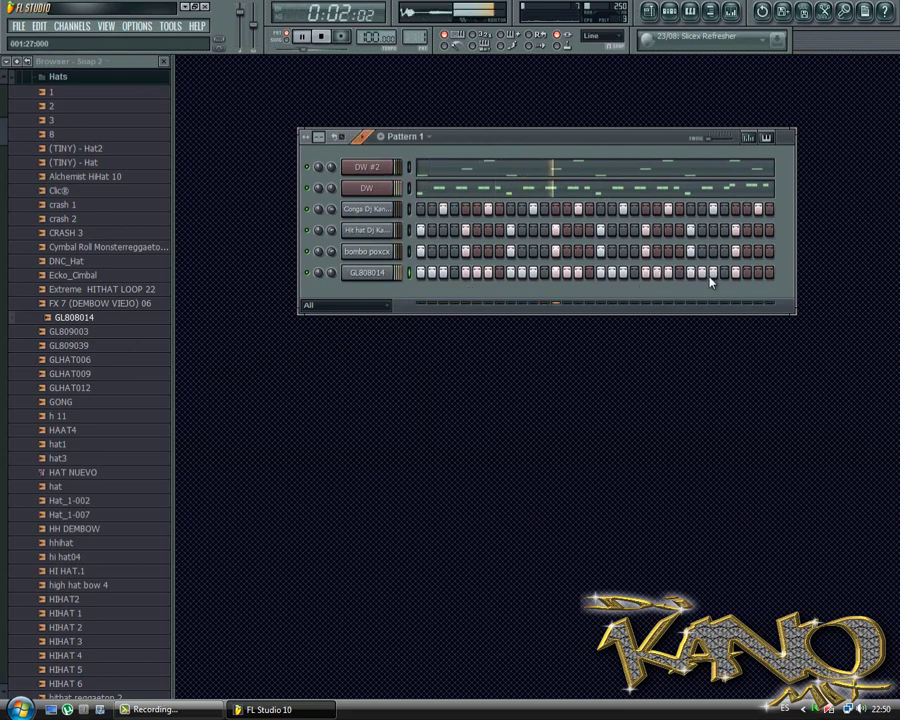
pyautogui.click(378, 279)
pyautogui.press('space')
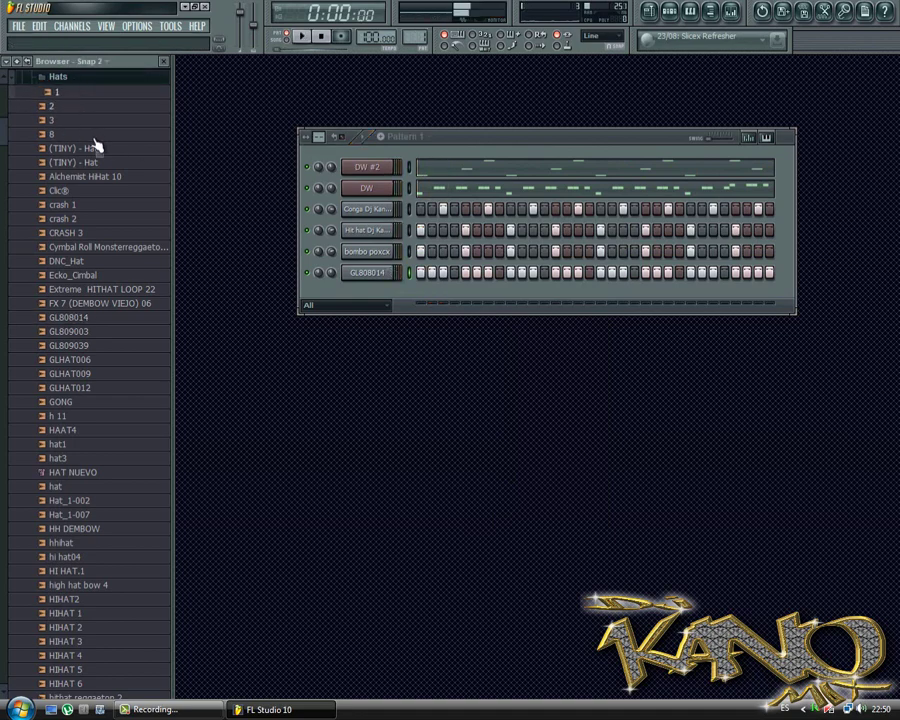
# Preview bongo, cabasa and conga samples in the Reggaeton Library's Latins folder
pyautogui.click(68, 77)
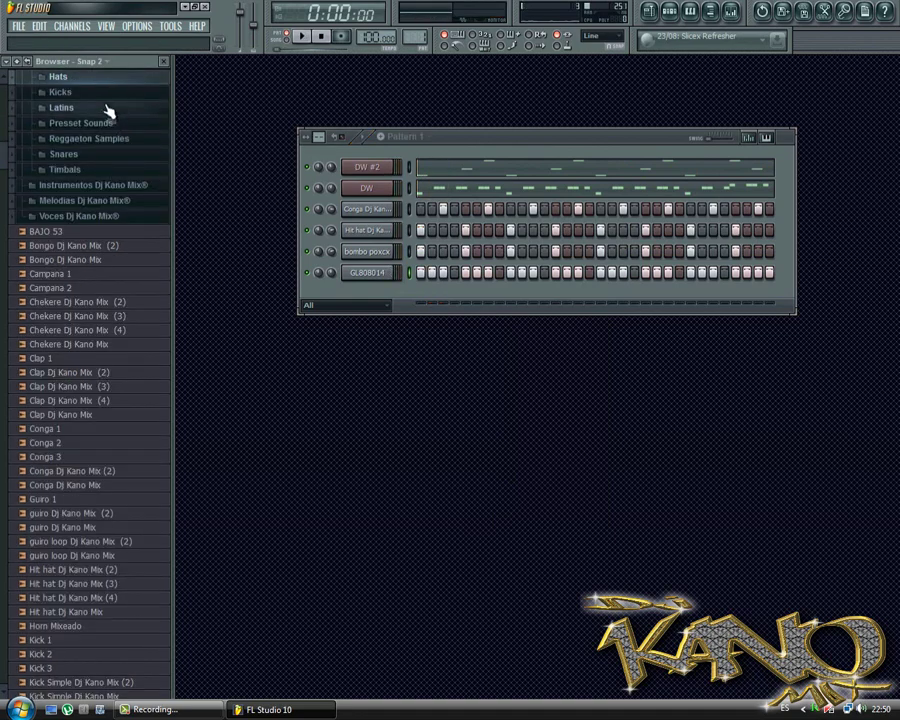
pyautogui.click(108, 108)
pyautogui.click(100, 178)
pyautogui.click(95, 217)
pyautogui.click(80, 262)
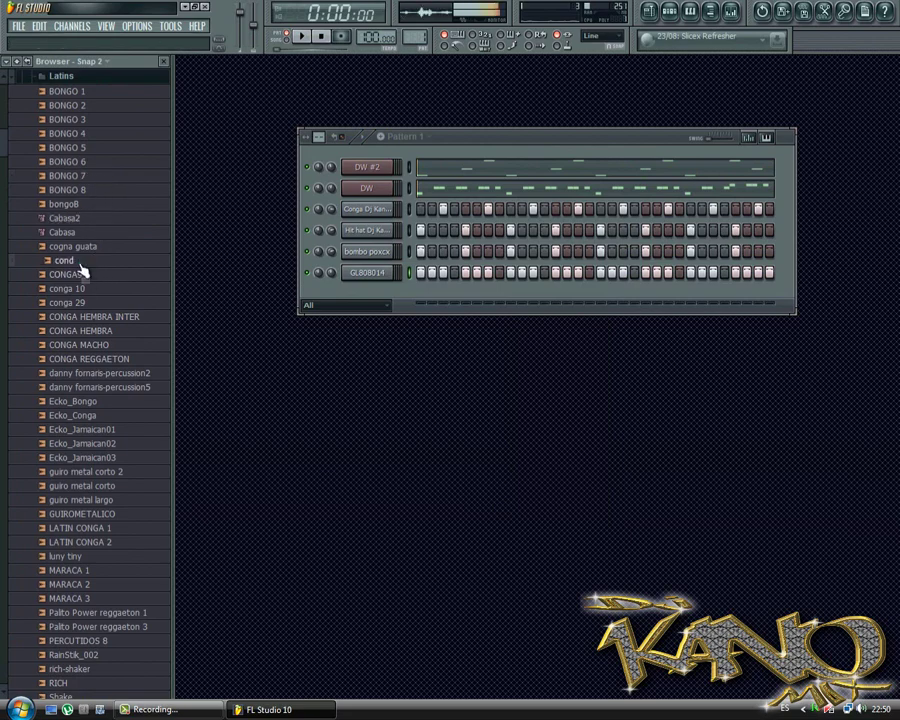
pyautogui.click(82, 290)
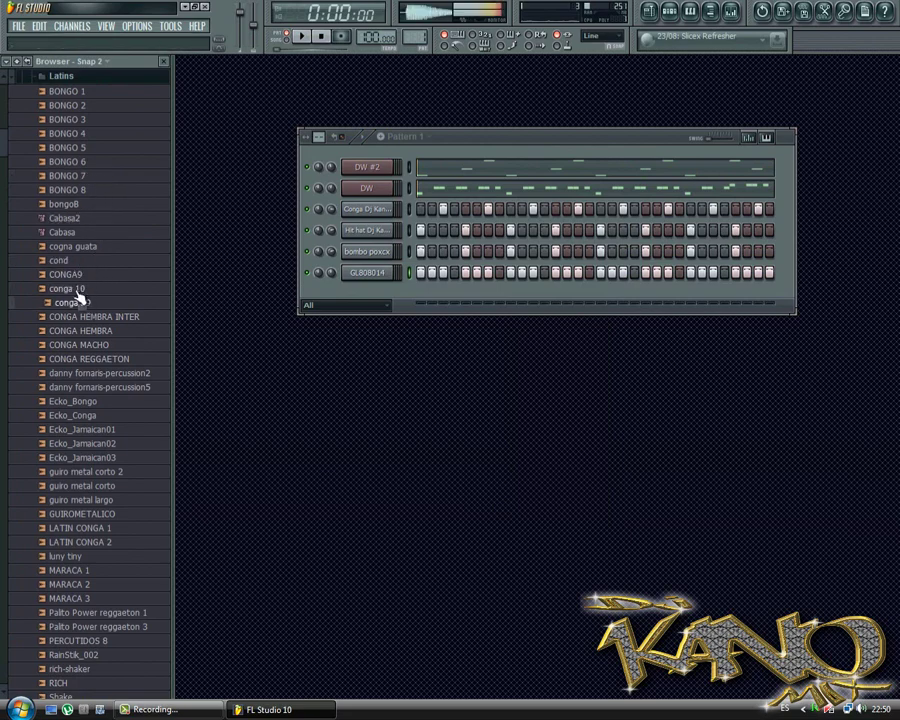
# Replace the conga channel's sample with conga 10 and play the pattern
pyautogui.moveTo(80, 298); pyautogui.dragTo(378, 214)
pyautogui.click(378, 214)
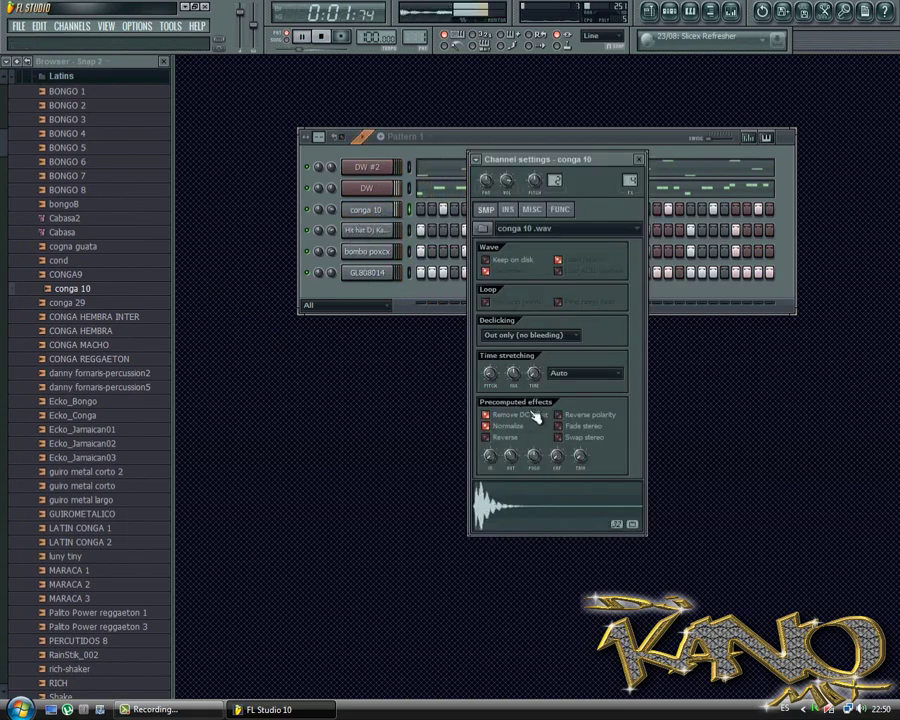
pyautogui.press('space')
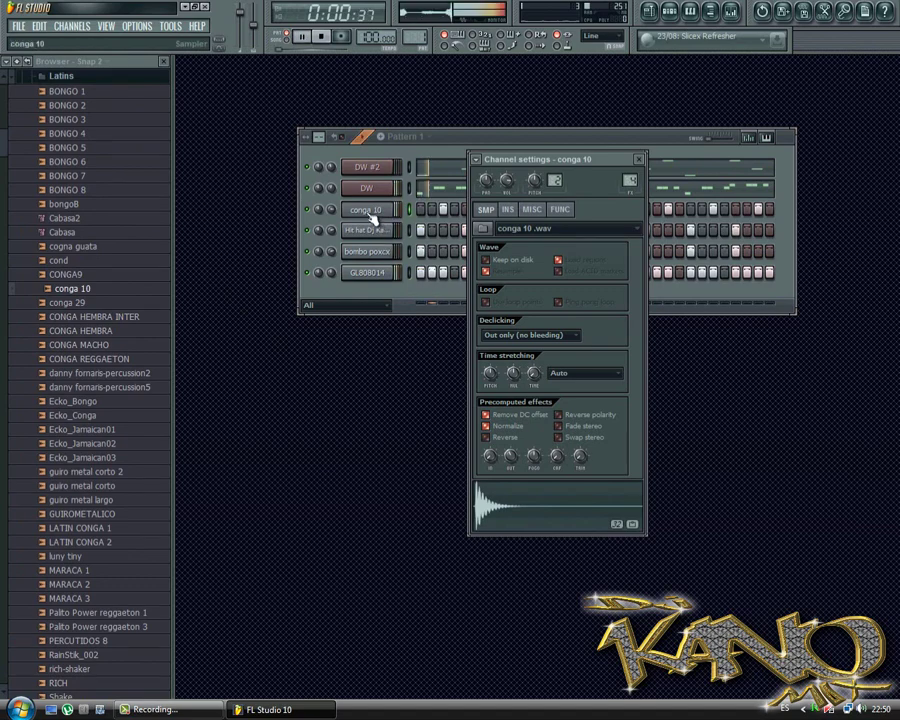
pyautogui.press('Escape')
# Preview the CONGA HEMBRA samples, then load CONGA MACHO into the conga channel and play the pattern
pyautogui.click(140, 317)
pyautogui.click(133, 331)
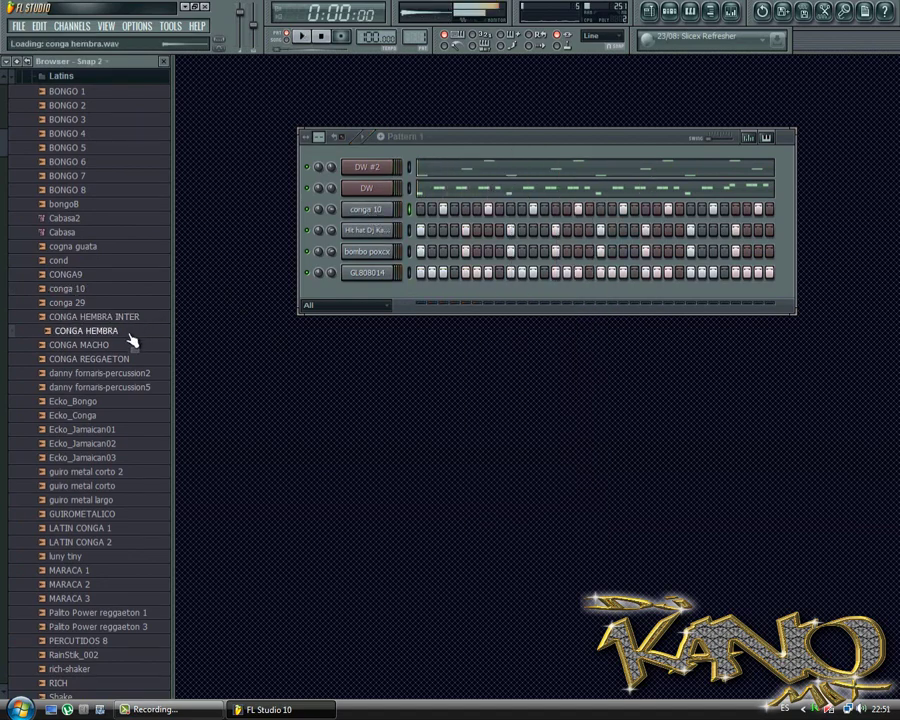
pyautogui.click(128, 345)
pyautogui.moveTo(127, 348); pyautogui.dragTo(372, 218)
pyautogui.press('space')
pyautogui.click(372, 218)
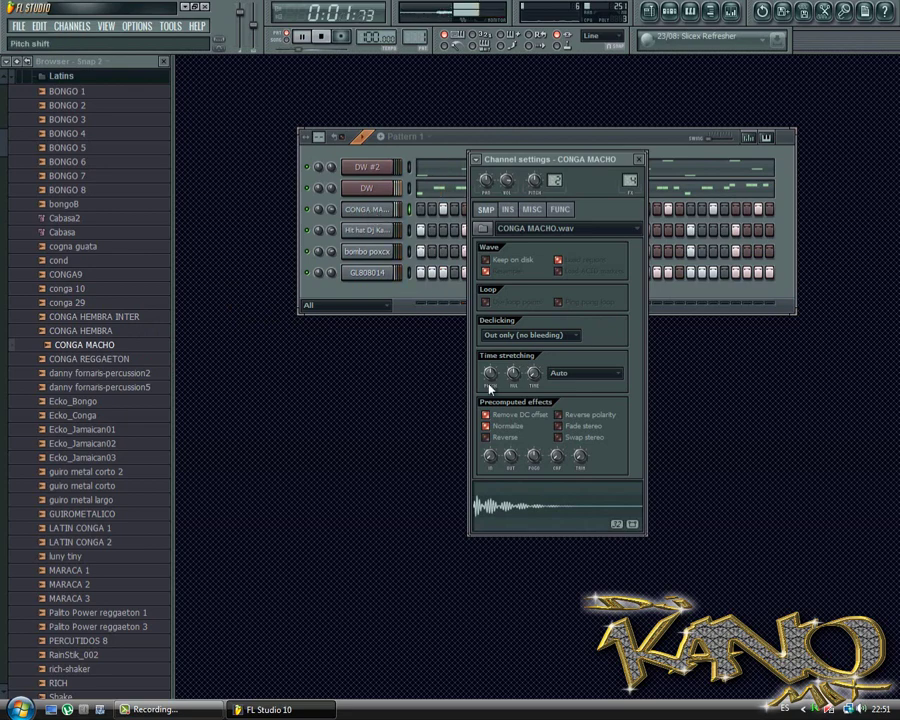
# Raise the conga channel's volume to 100% while listening to the pattern
pyautogui.click(332, 171)
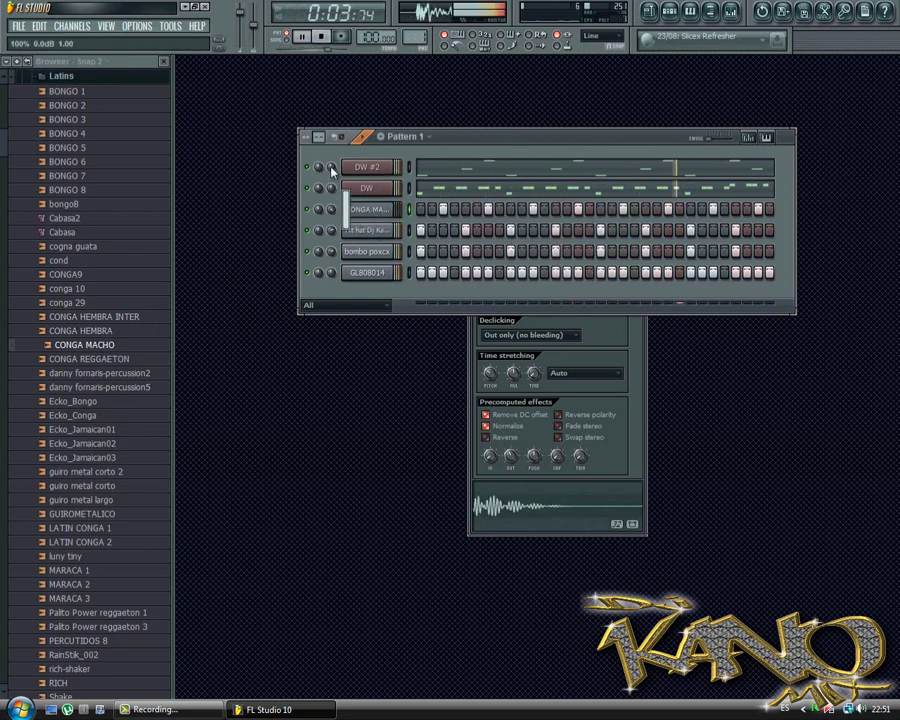
pyautogui.click(362, 214)
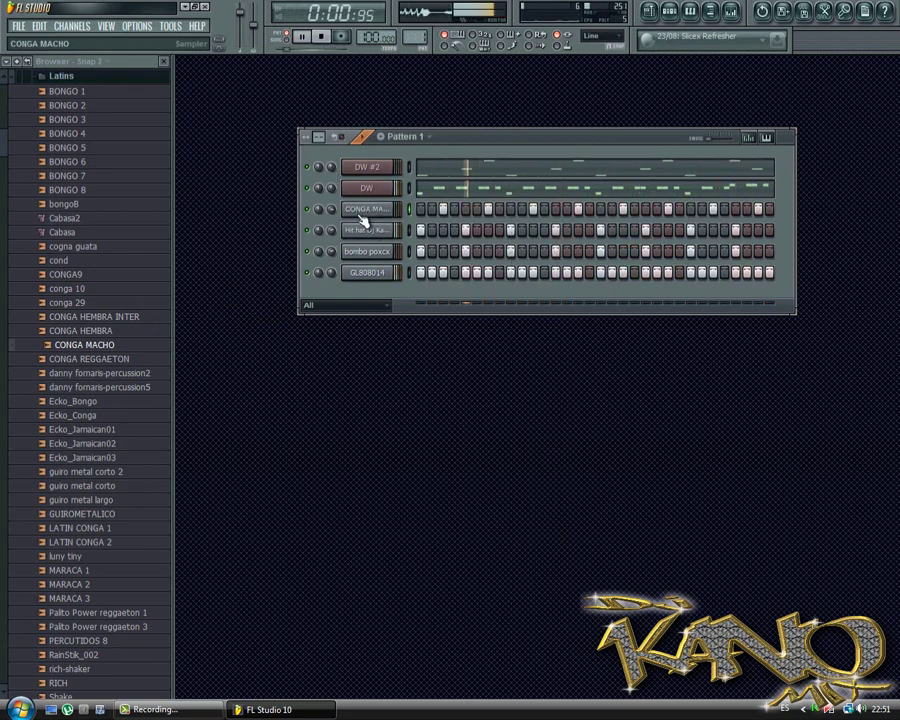
pyautogui.press('space')
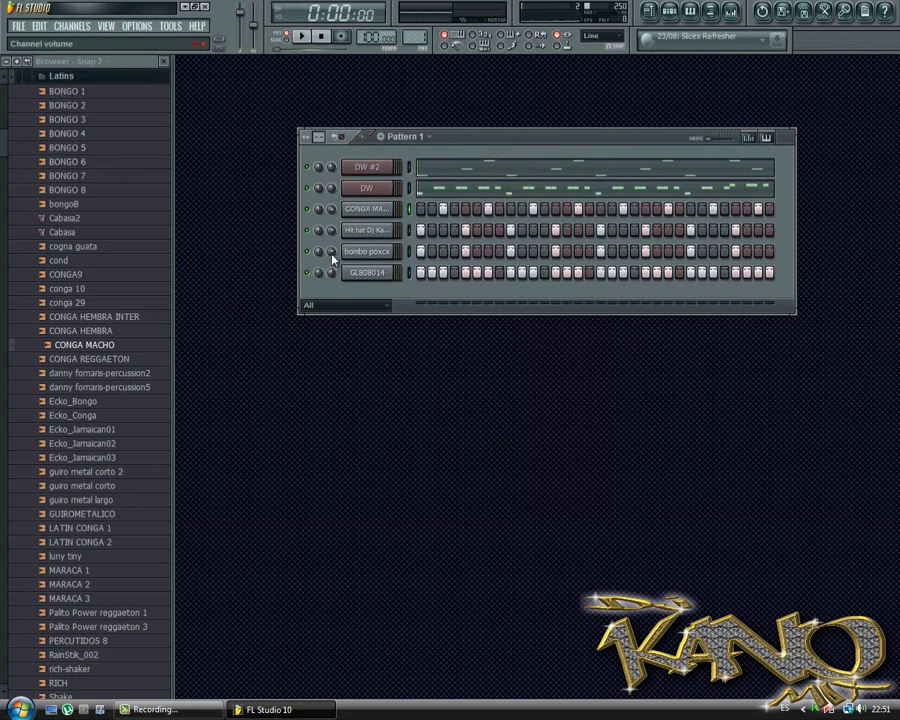
# Preview the Ecko_Bongo and Ecko_Conga samples, load Ecko_Conga into the conga channel and play the pattern
pyautogui.click(157, 413)
pyautogui.click(140, 406)
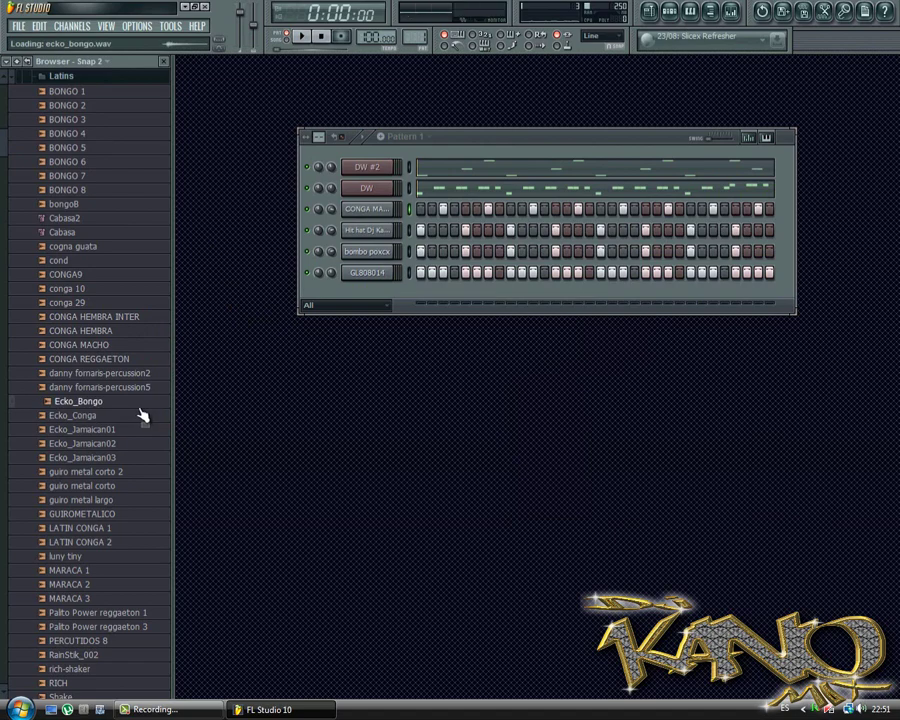
pyautogui.click(140, 416)
pyautogui.moveTo(325, 297); pyautogui.dragTo(366, 210)
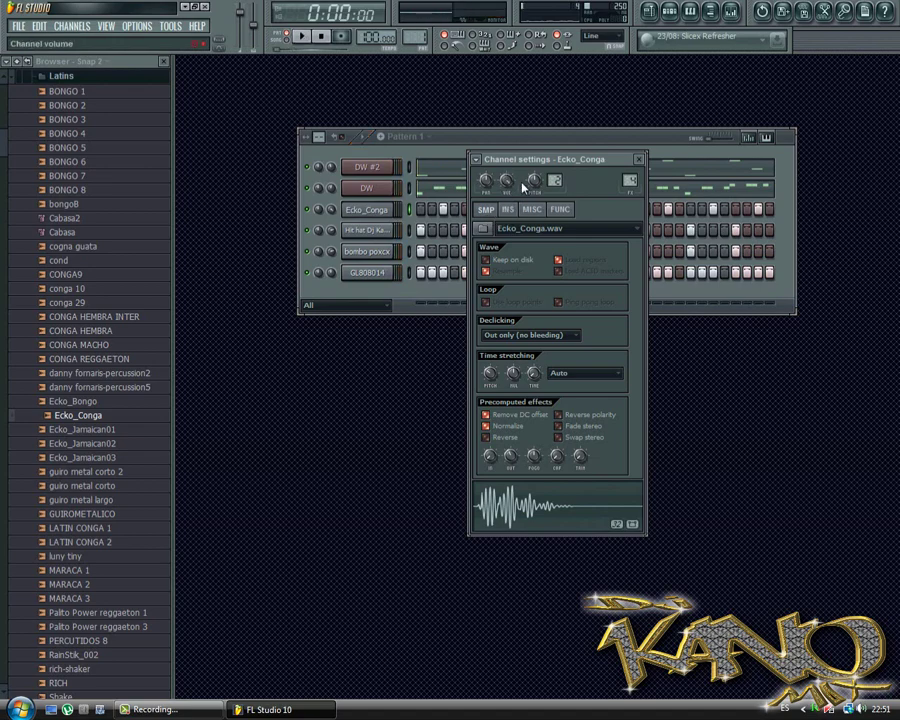
pyautogui.click(640, 159)
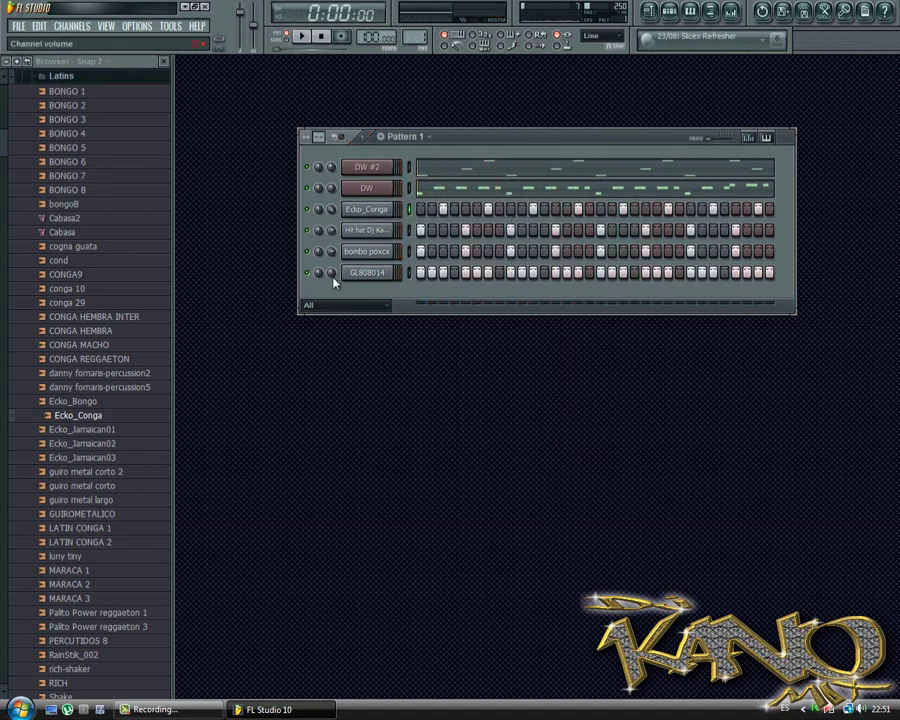
pyautogui.press('space')
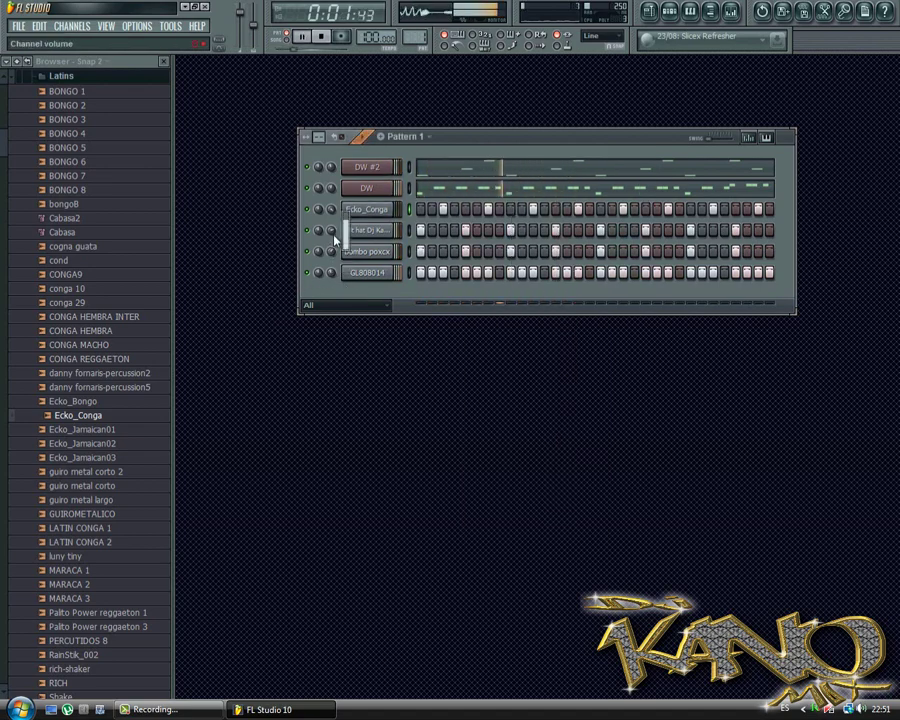
pyautogui.press('space')
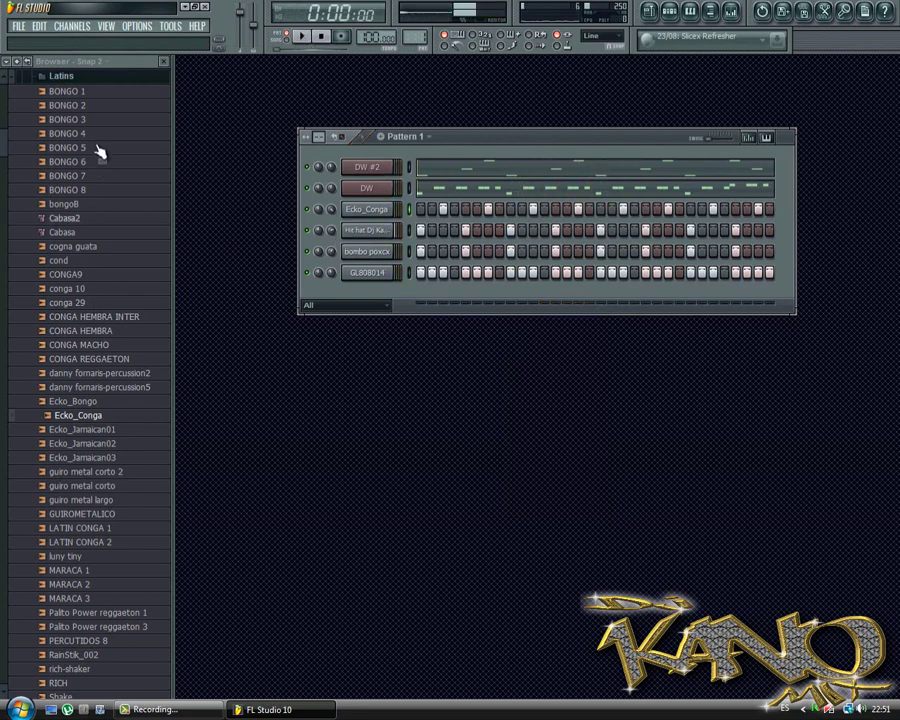
# Preview the Cabasa sample, look through the rest of the Latins folder and collapse it
pyautogui.click(70, 232)
pyautogui.scroll(3, 76, 240)
pyautogui.scroll(-6, 126, 338)
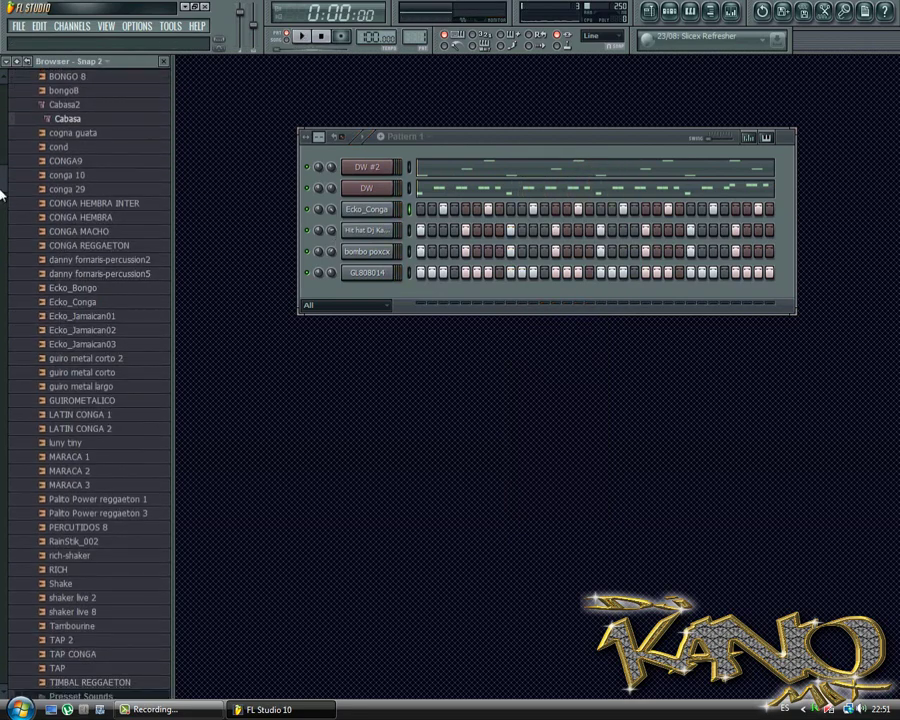
pyautogui.moveTo(1, 191); pyautogui.dragTo(1, 275)
pyautogui.scroll(10, 84, 243)
pyautogui.click(80, 218)
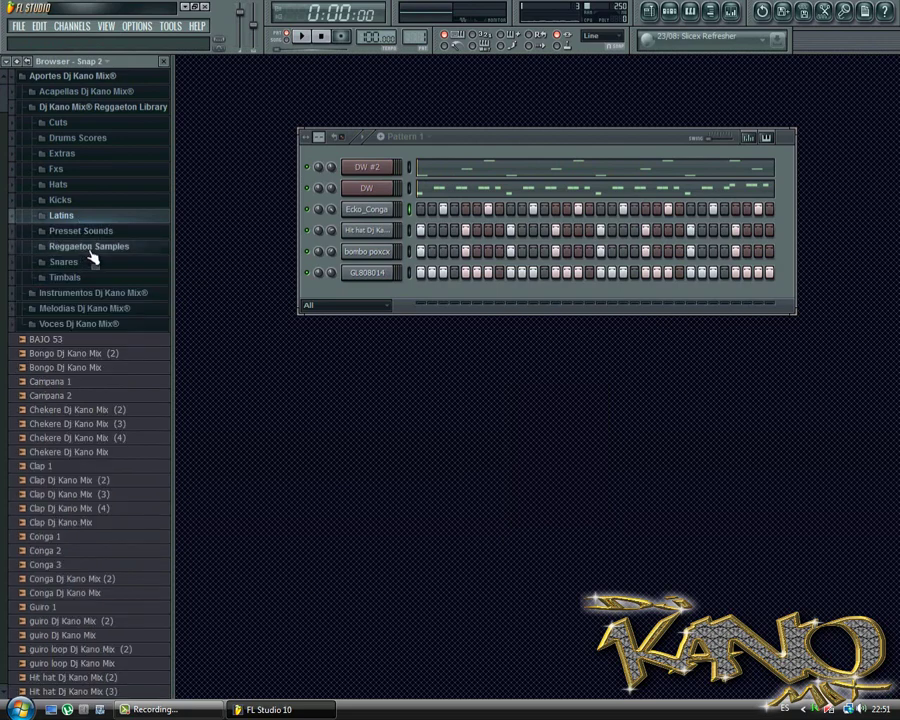
# Add DEMBOW SNEAR 1002 from the Snares folder as a new channel, place a hit on step 4 and play the pattern
pyautogui.click(85, 262)
pyautogui.click(90, 364)
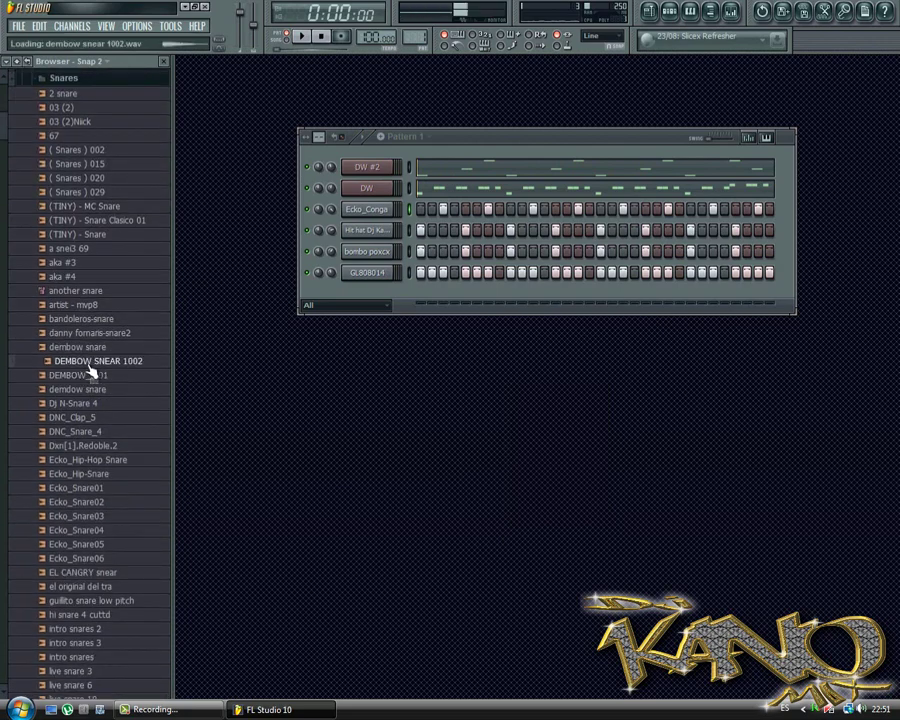
pyautogui.moveTo(90, 360); pyautogui.dragTo(490, 315)
pyautogui.press('space')
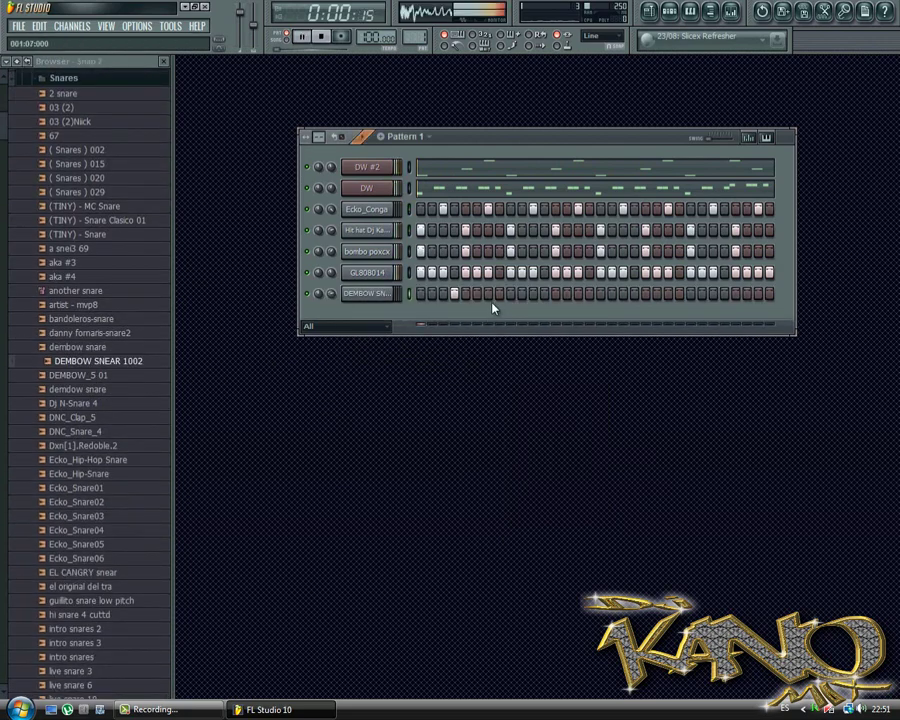
# Complete the DEMBOW SNEAR 1002 row in Pattern 1 with hits on steps 7, 12, 15, 20, 23, 26, 28 and 31
pyautogui.click(388, 294)
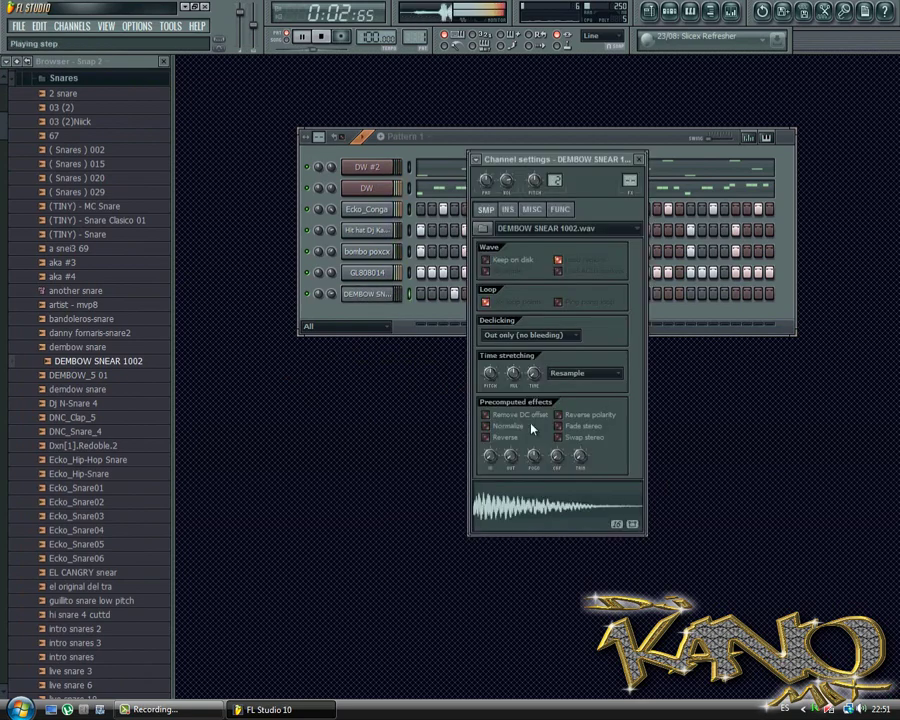
pyautogui.click(703, 321)
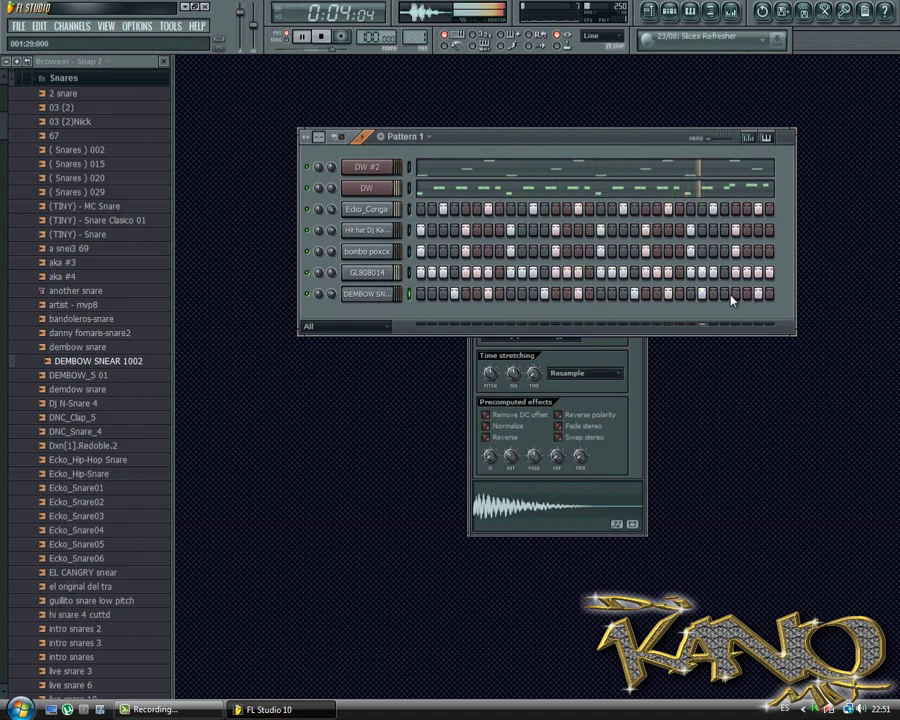
# Enable Remove DC offset and Normalize for the DEMBOW SNEAR 1002 sample, audition the pattern, and close its channel settings
pyautogui.click(367, 293)
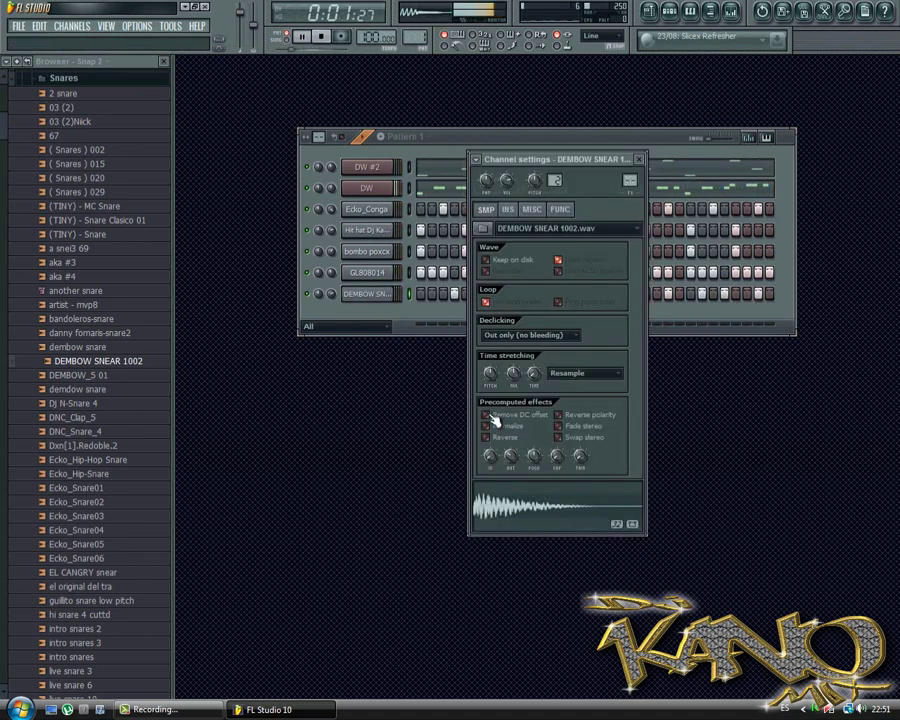
pyautogui.click(488, 425)
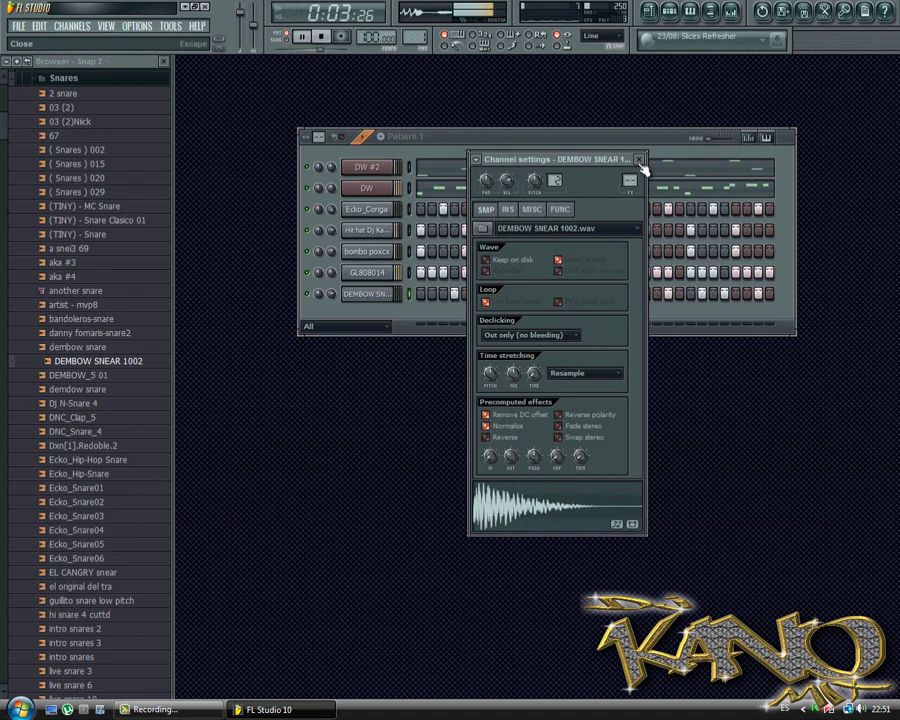
pyautogui.press('space')
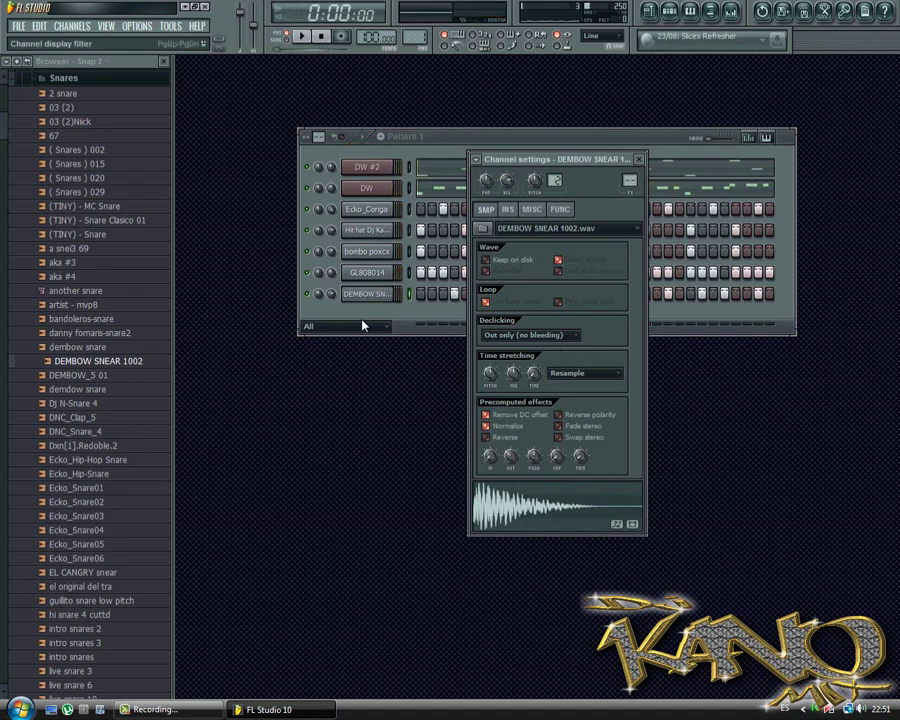
pyautogui.click(489, 427)
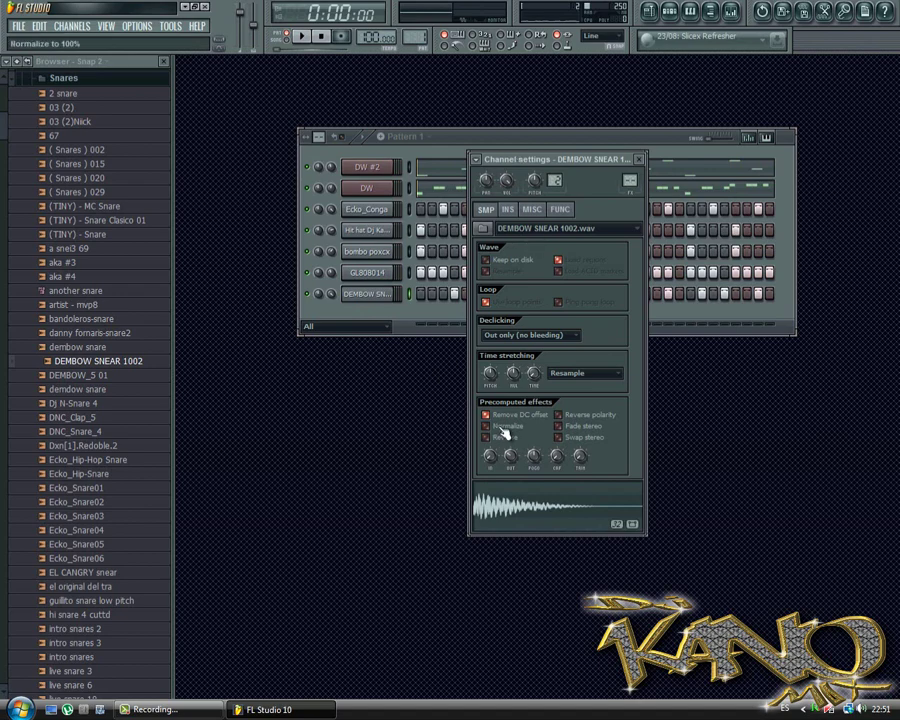
pyautogui.click(503, 430)
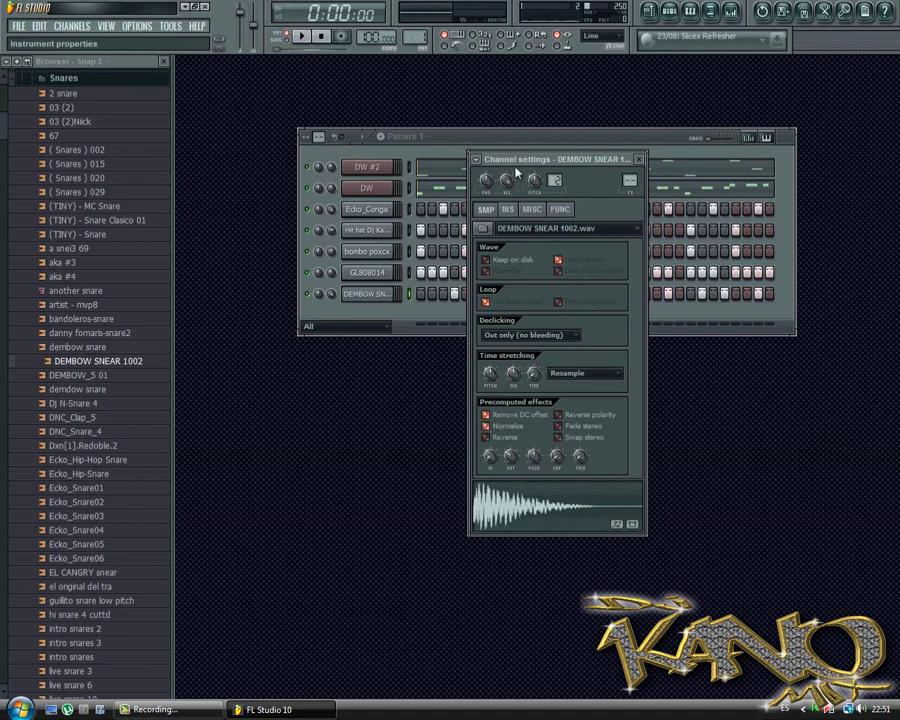
pyautogui.press('space')
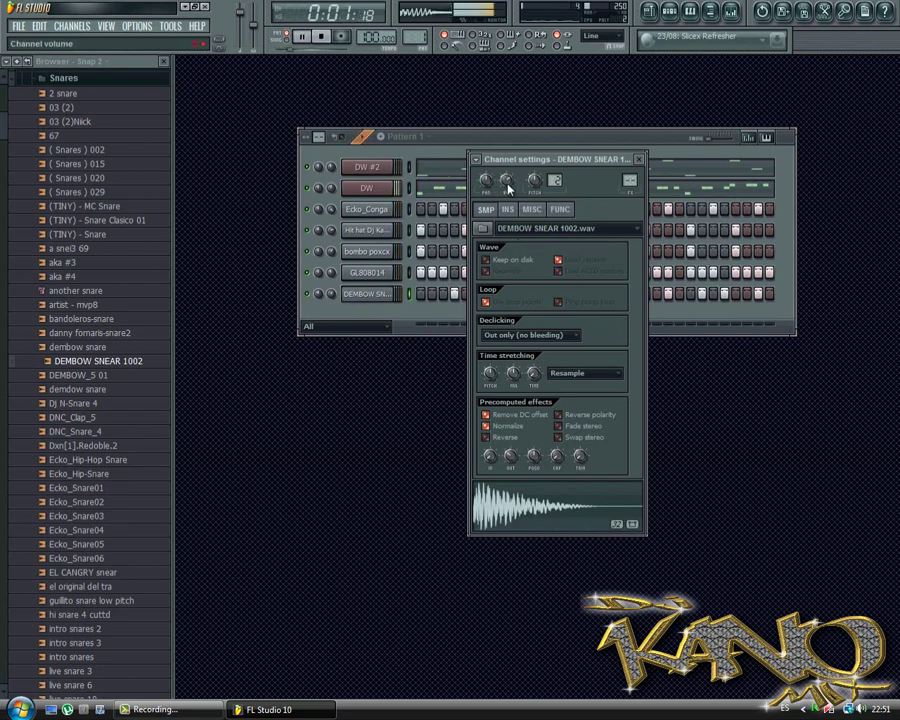
pyautogui.press('space')
pyautogui.click(639, 159)
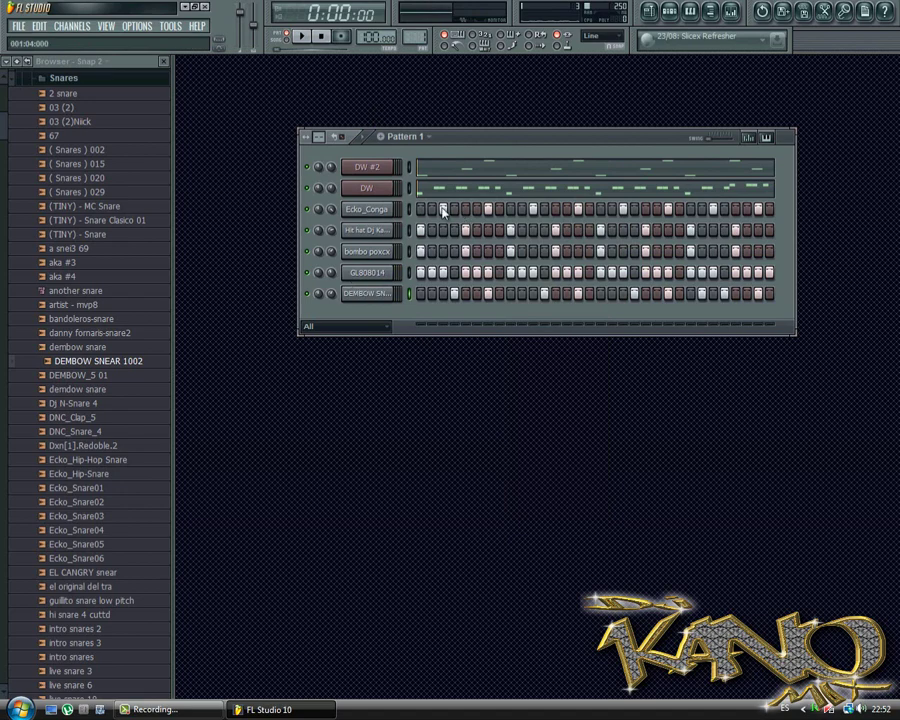
# Check the Ecko_Conga channel's sample settings, including its precomputed effects
pyautogui.click(372, 211)
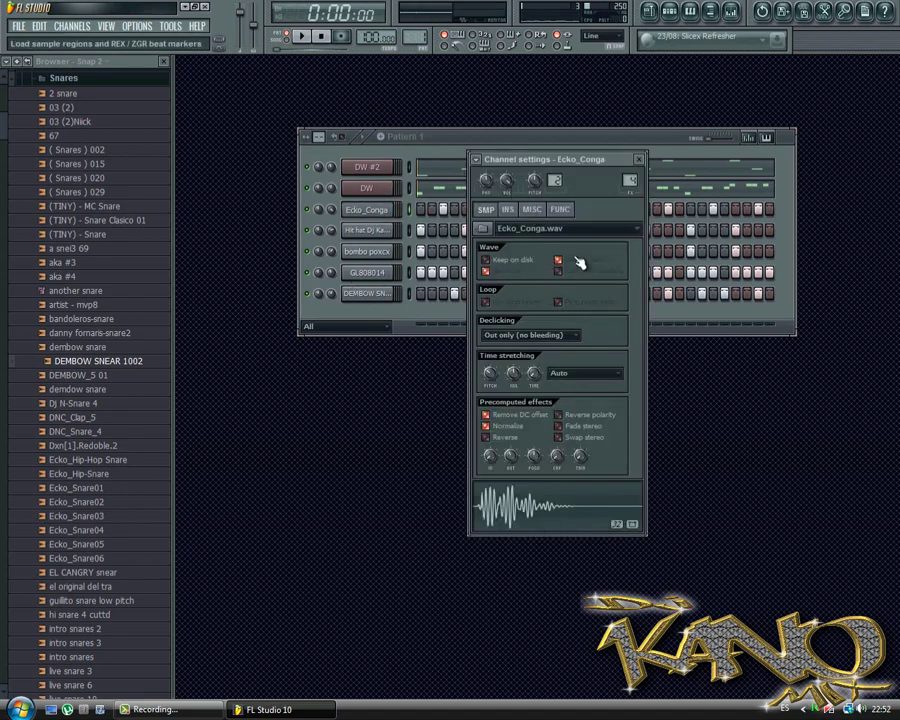
pyautogui.click(639, 159)
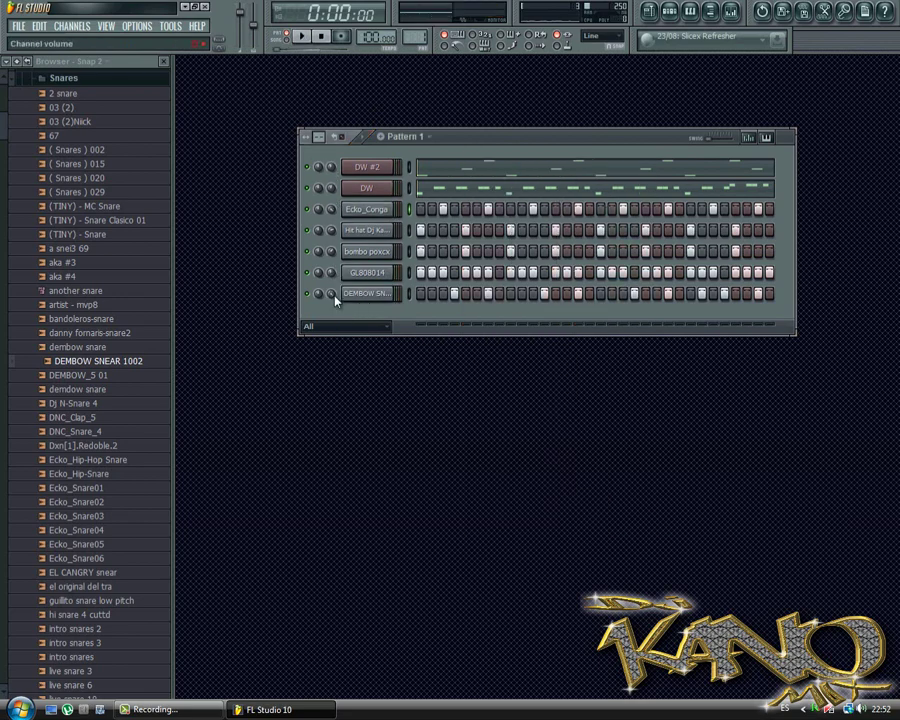
# Balance the percussion channel volumes between playbacks, setting bombo poxcx to about 89% and adjusting GL808014
pyautogui.press('space')
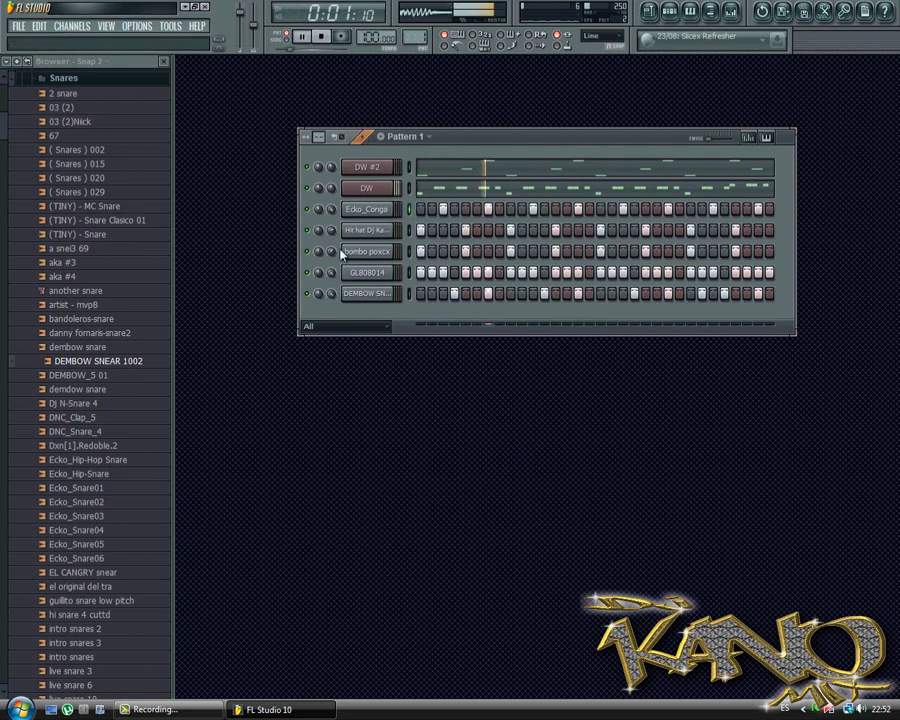
pyautogui.press('space')
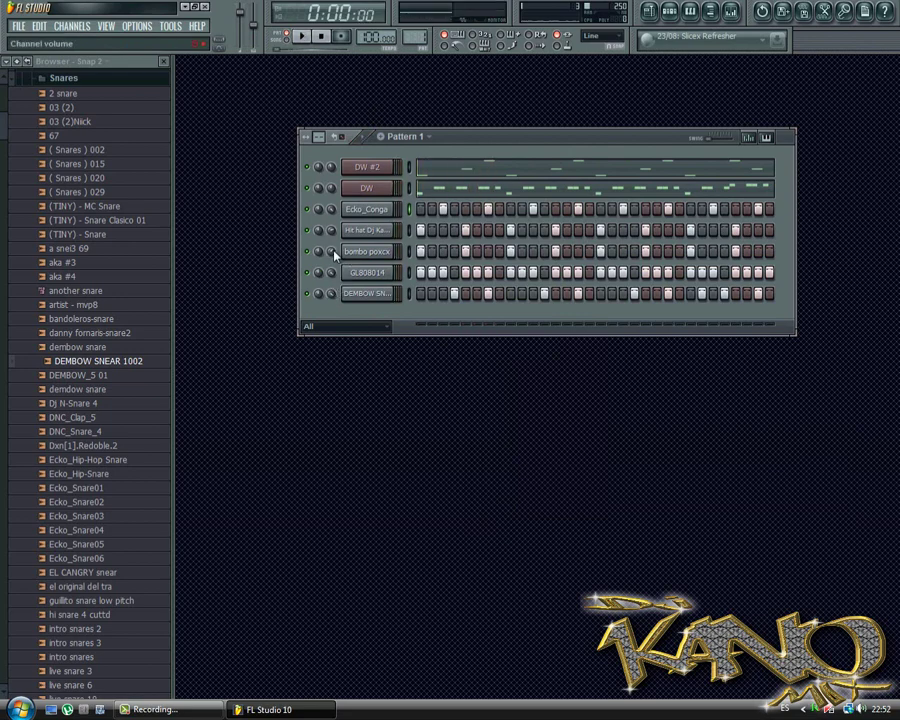
pyautogui.press('space')
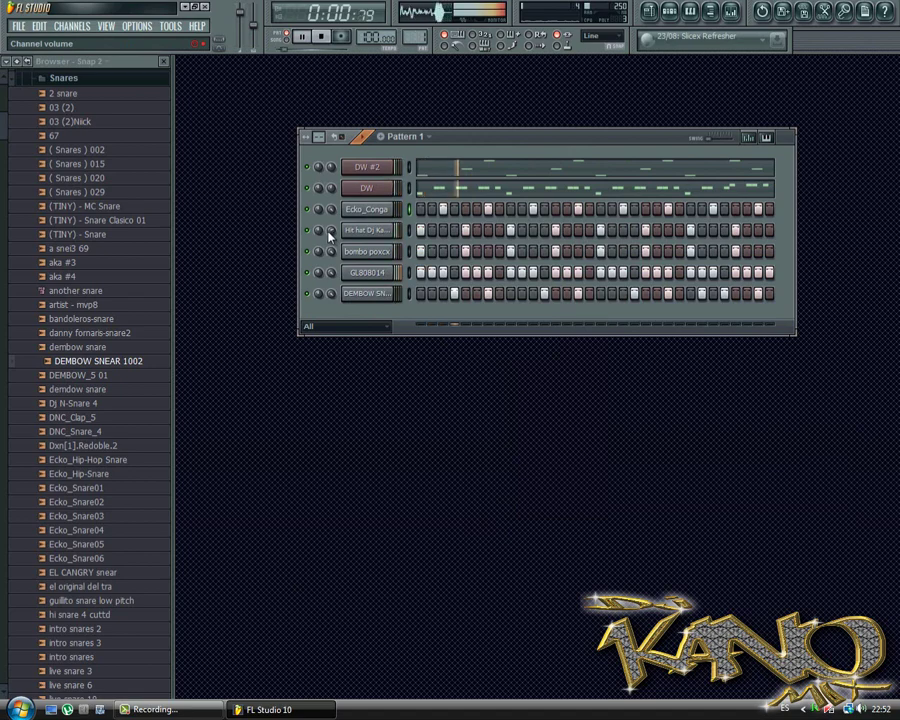
pyautogui.press('space')
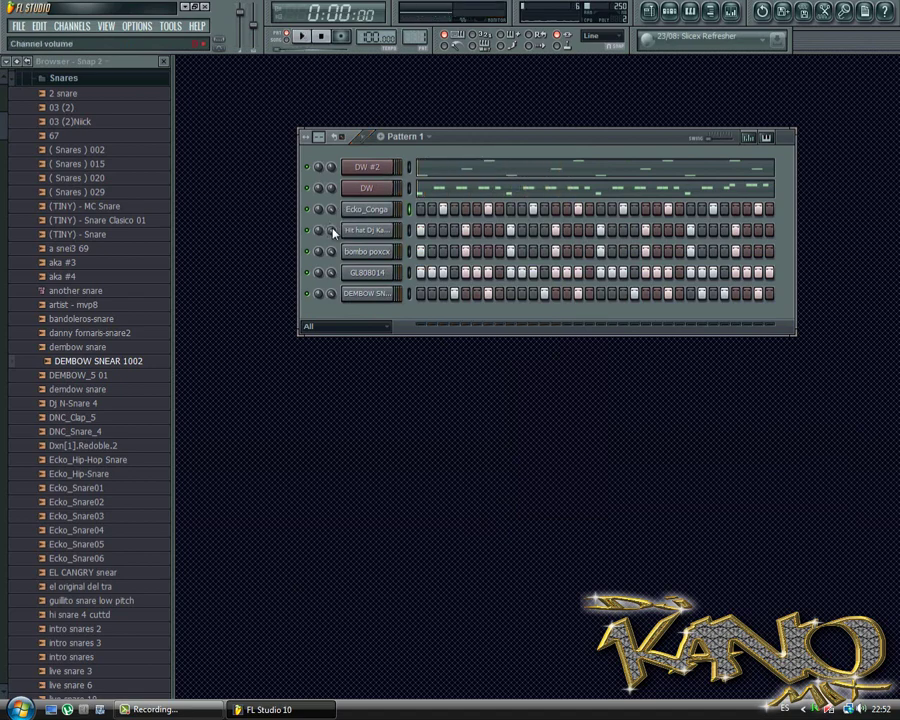
pyautogui.rightClick(334, 232)
pyautogui.press('Escape')
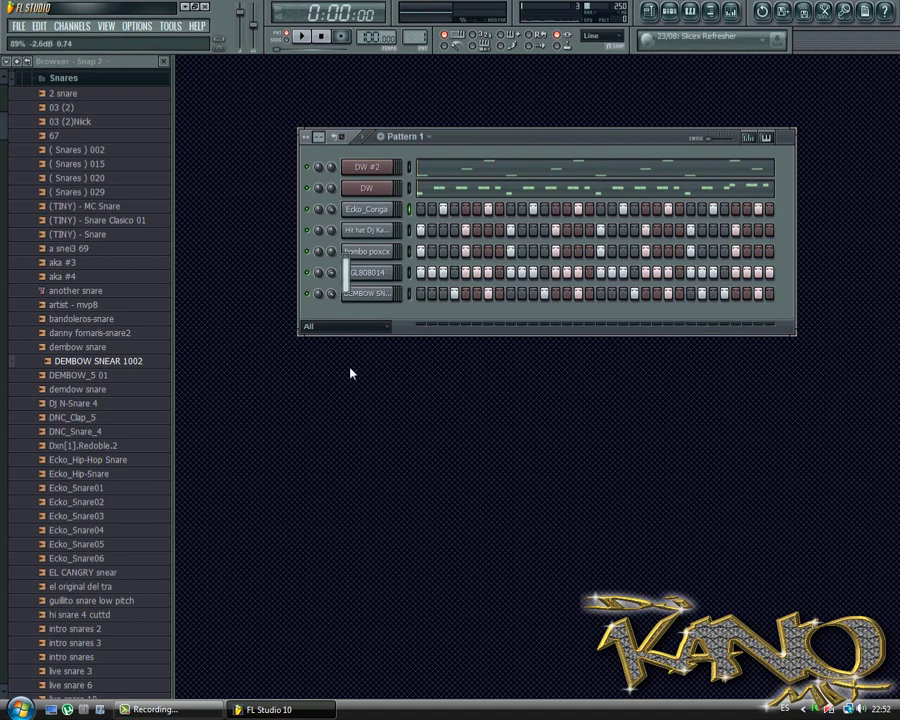
pyautogui.press('space')
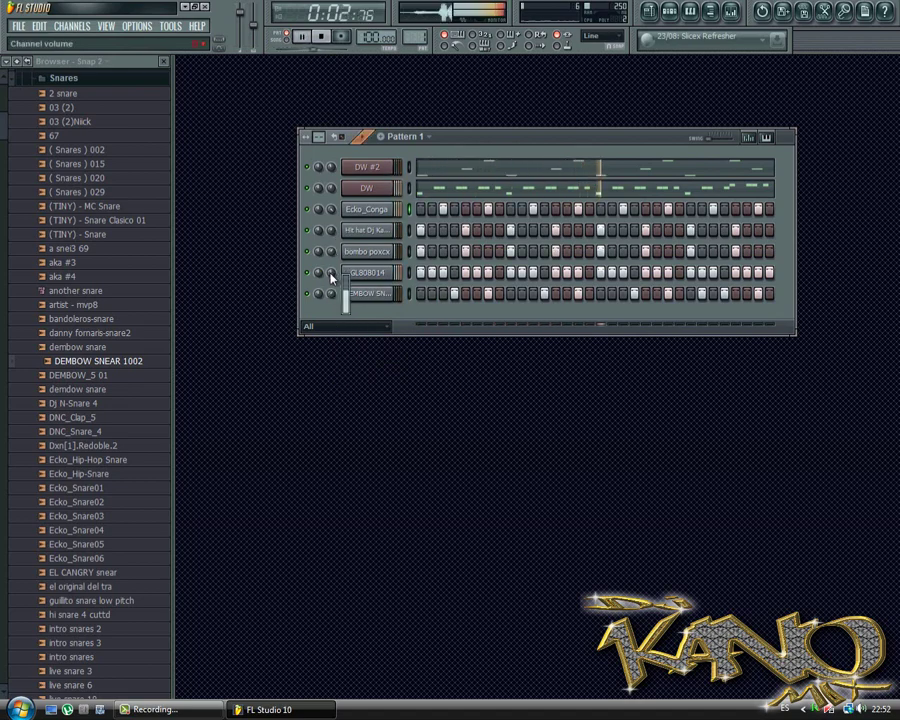
pyautogui.press('space')
# Collapse the Snares folder in the sample browser and play back Pattern 1 to check the mix
pyautogui.click(101, 86)
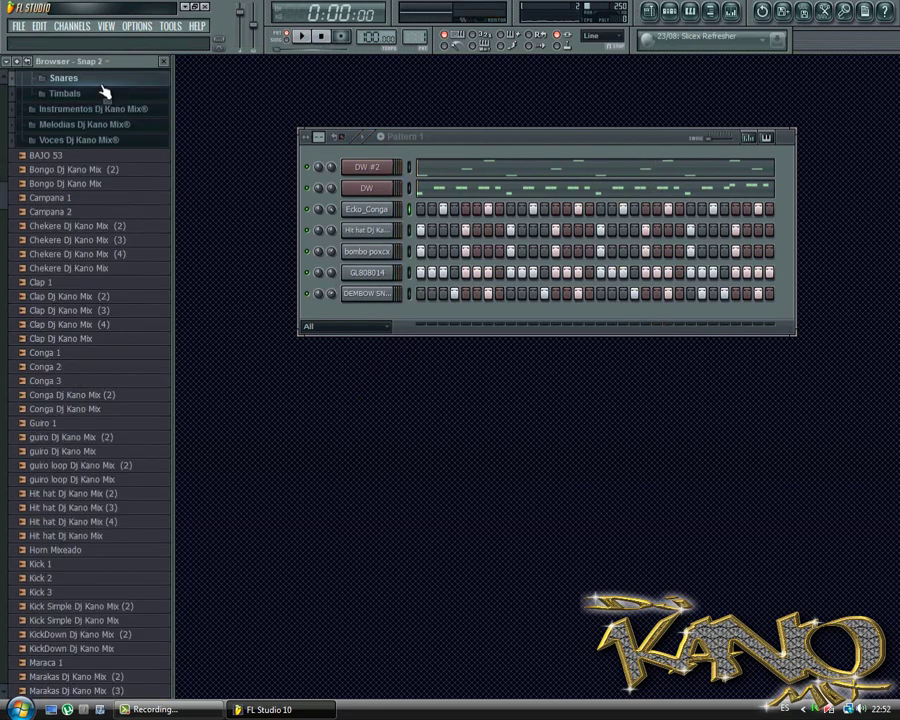
pyautogui.scroll(4, 65, 193)
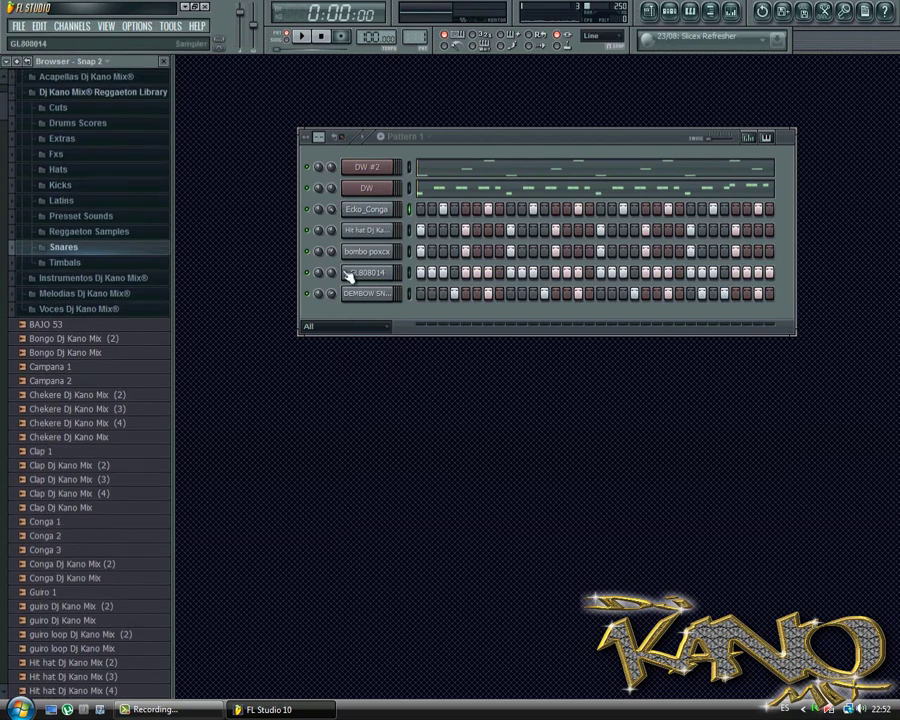
pyautogui.press('space')
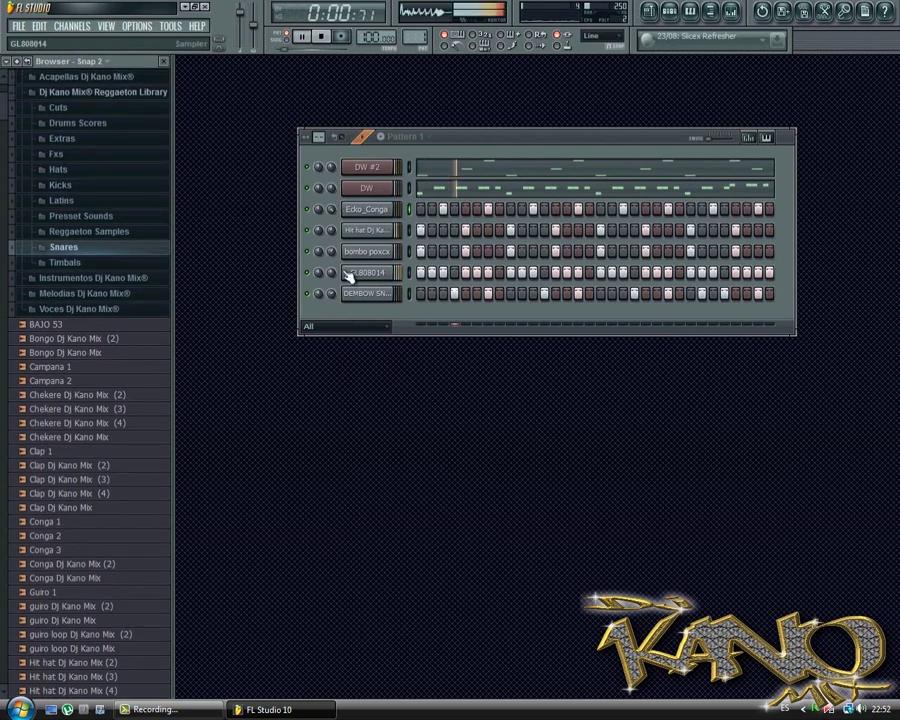
pyautogui.press('space')
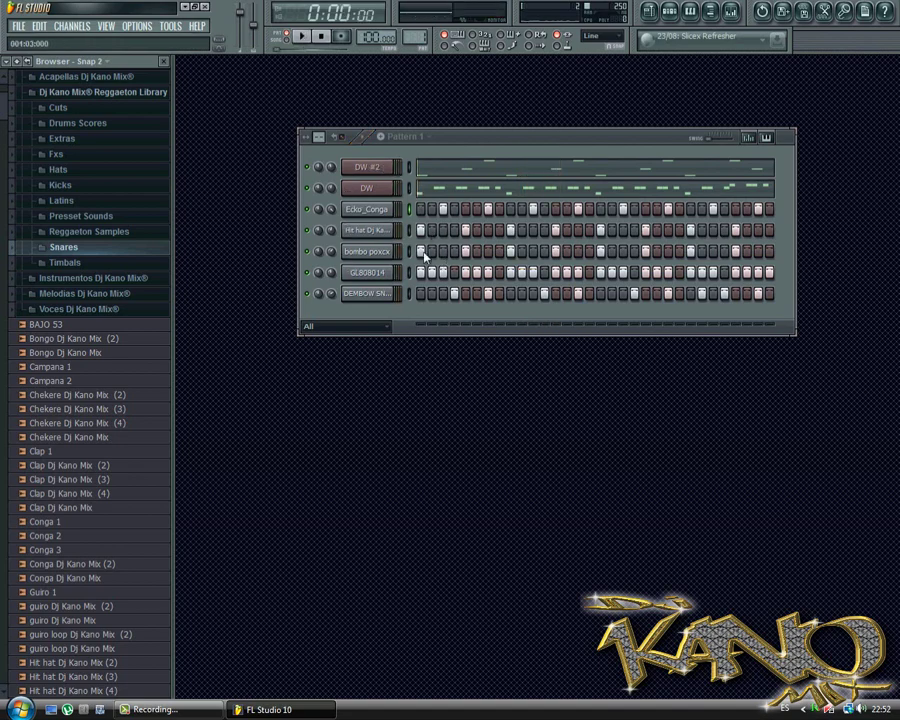
pyautogui.press('space')
pyautogui.press('space')
# Open the mixer and select the Master track
pyautogui.click(731, 11)
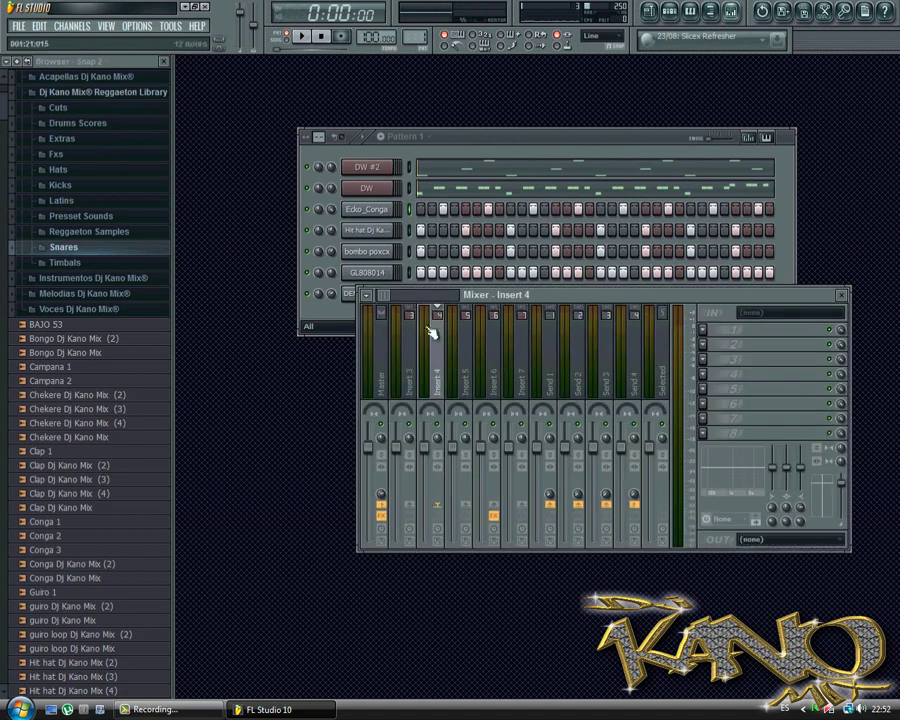
pyautogui.moveTo(384, 296); pyautogui.dragTo(367, 308)
pyautogui.click(386, 352)
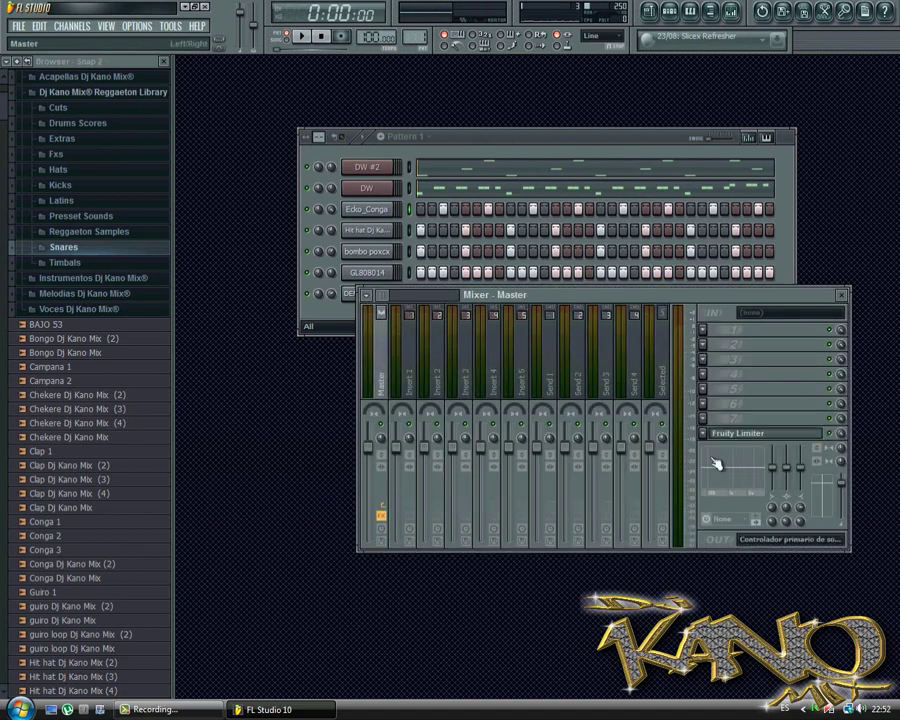
# Try Maximus in effect slot 4 of the Master track and audition the pattern through it
pyautogui.click(705, 376)
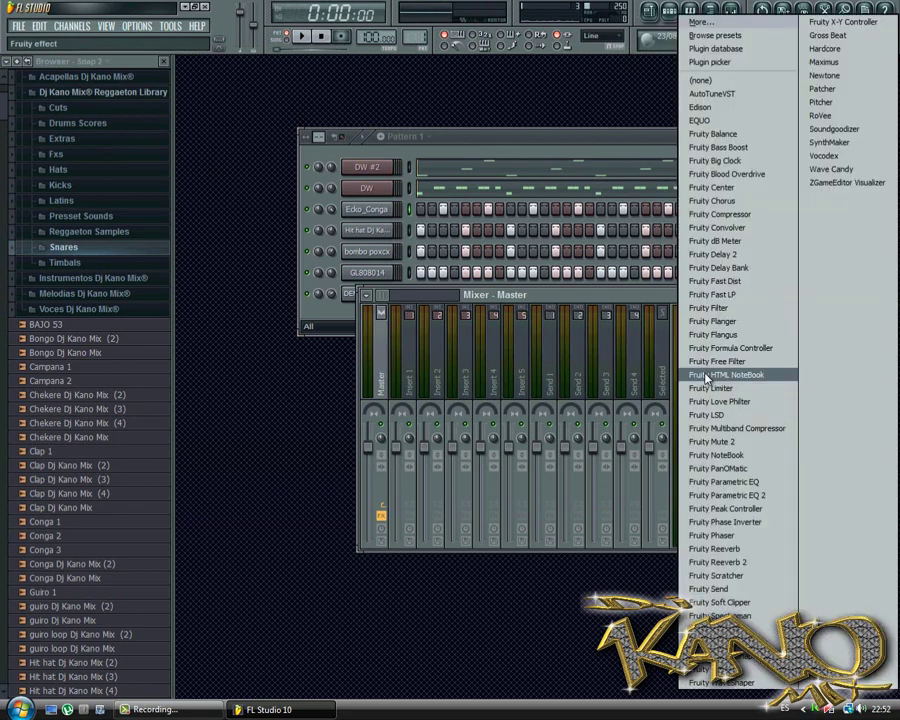
pyautogui.click(843, 63)
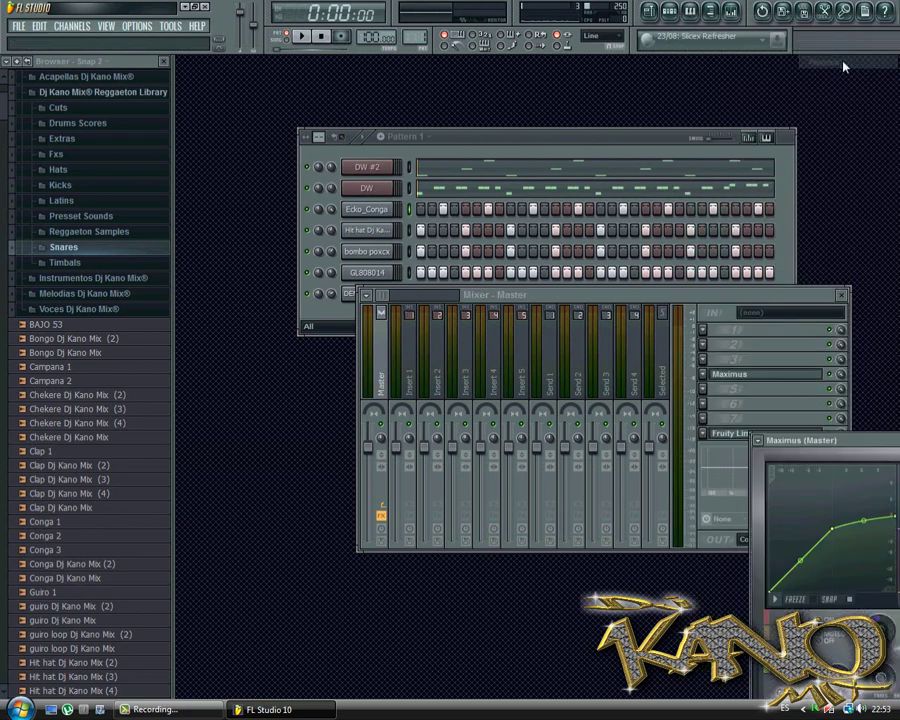
pyautogui.moveTo(866, 446); pyautogui.dragTo(526, 431)
pyautogui.press('space')
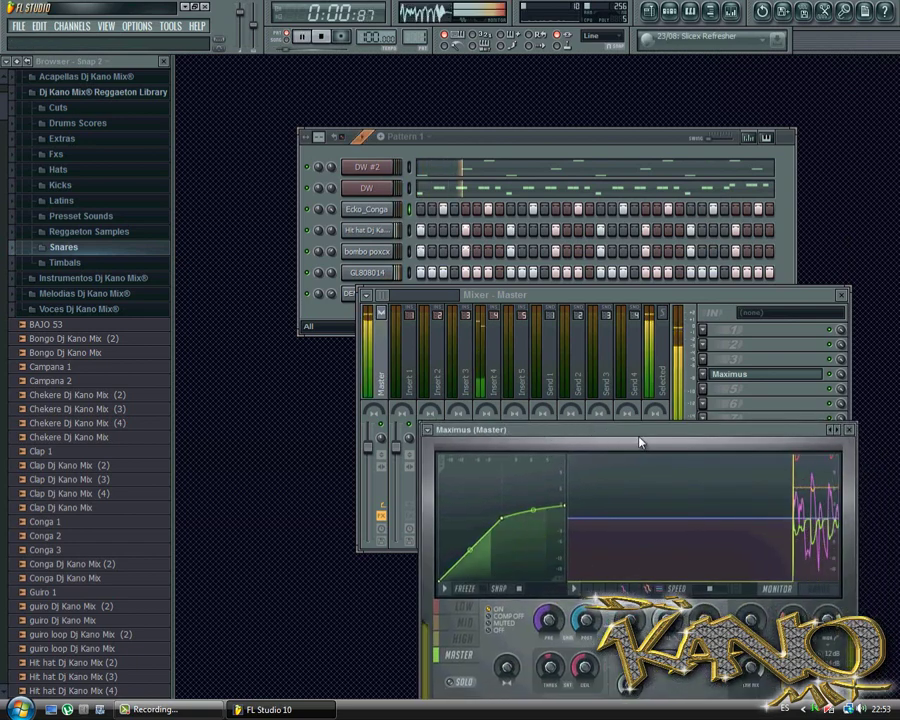
pyautogui.moveTo(627, 428); pyautogui.dragTo(589, 284)
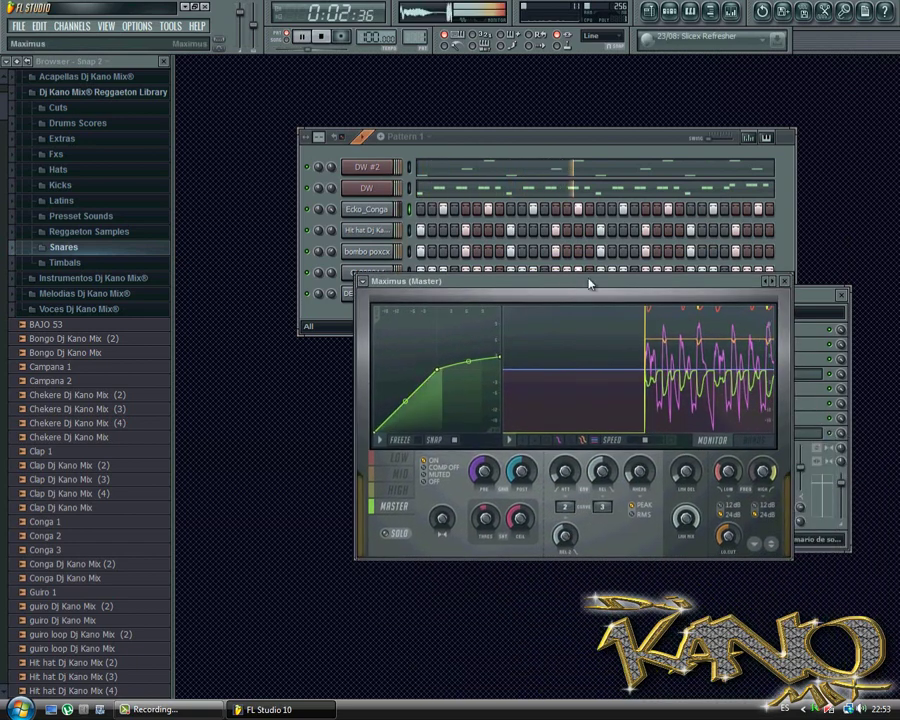
pyautogui.click(784, 281)
pyautogui.press('space')
# Replace Maximus in the Master track's slot 4 with Fruity Multiband Compressor, using the Mastering 6dB preset
pyautogui.click(705, 376)
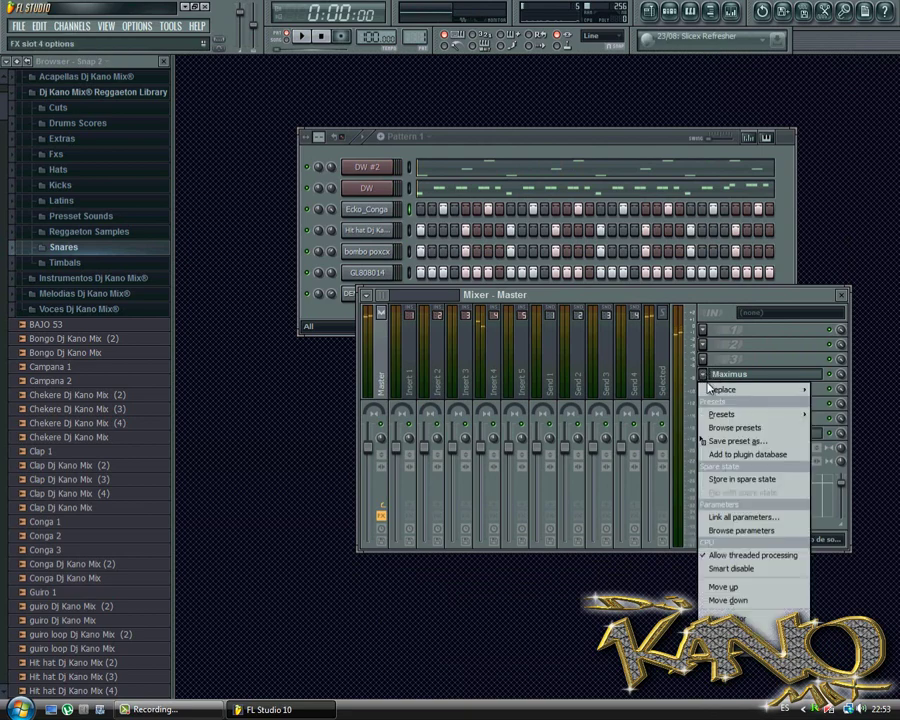
pyautogui.moveTo(708, 390)
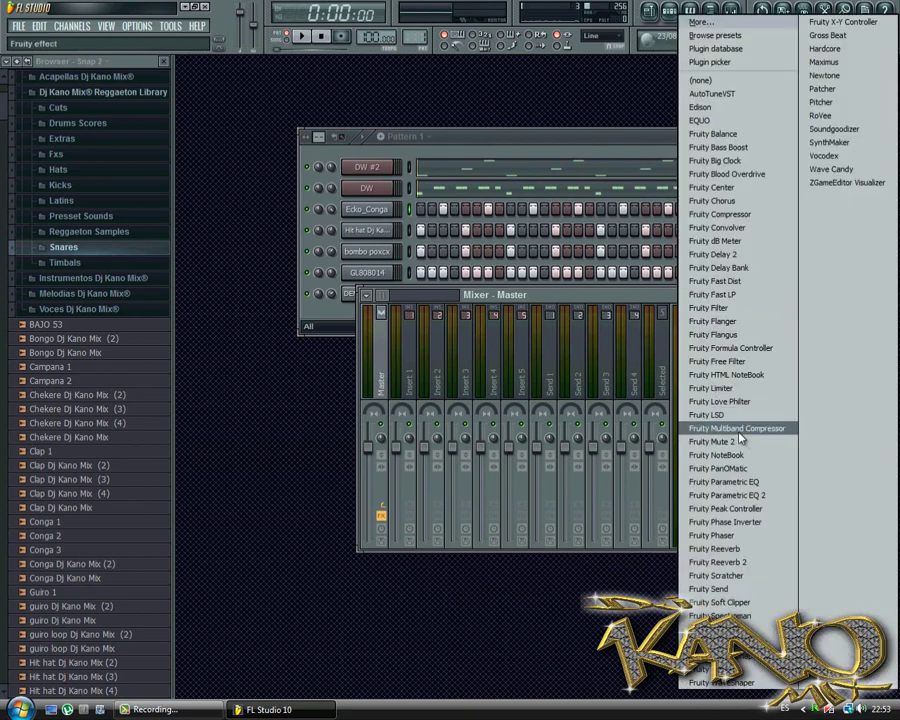
pyautogui.click(738, 430)
pyautogui.click(364, 281)
pyautogui.moveTo(381, 320)
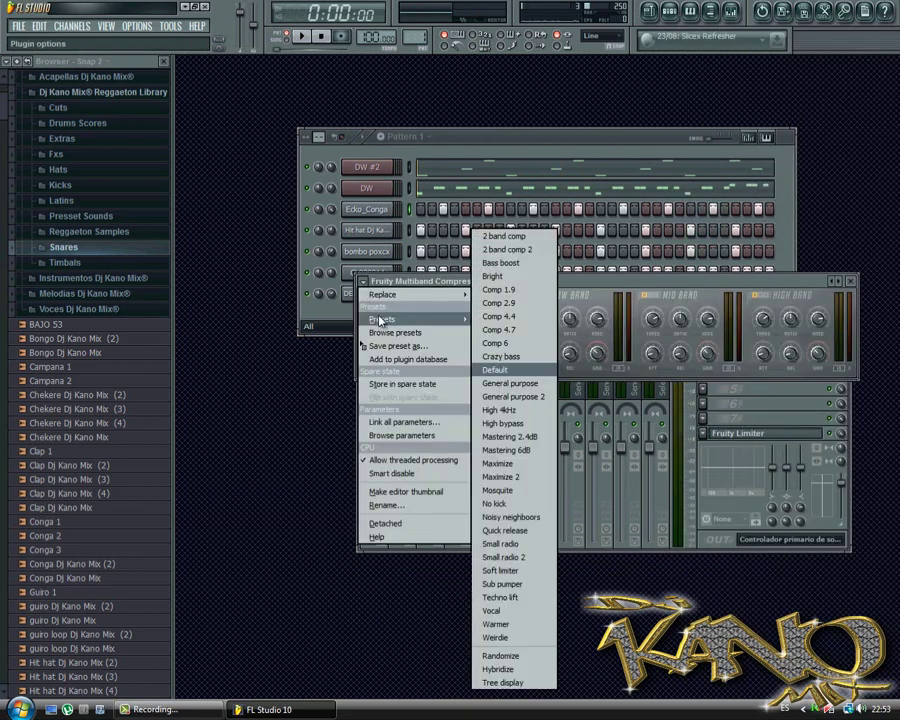
pyautogui.click(531, 451)
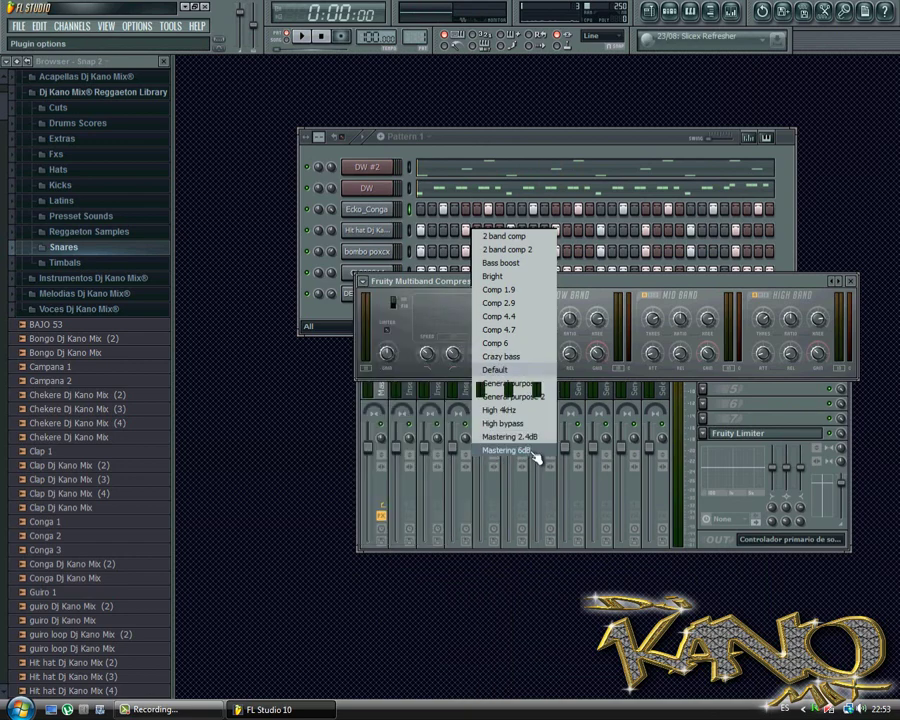
pyautogui.click(850, 282)
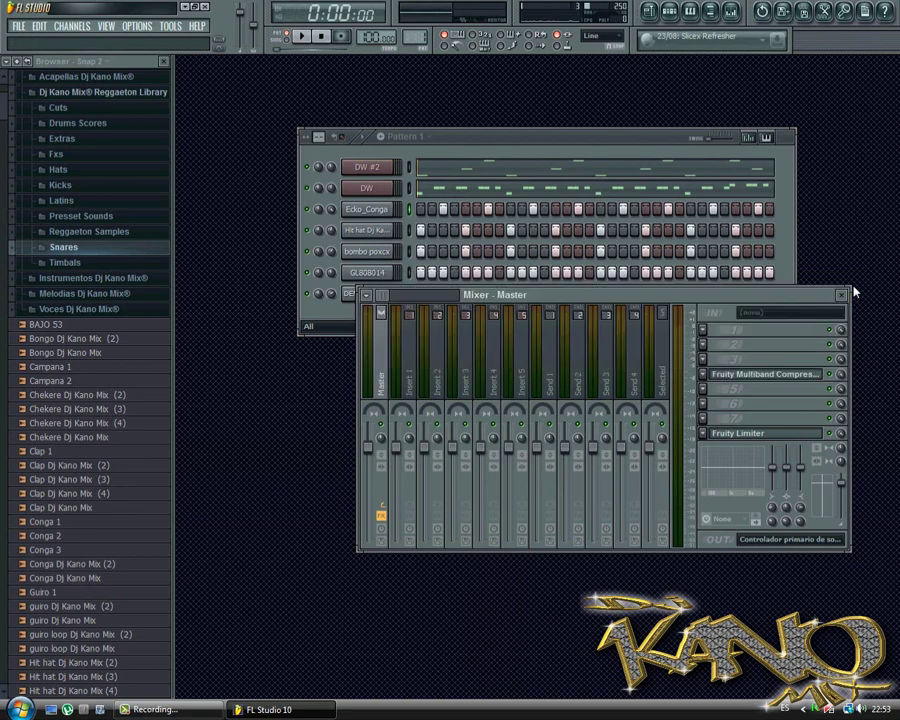
# Audition the compressed mix, close the mixer, and shift the step sequencer window slightly
pyautogui.press('space')
pyautogui.click(844, 293)
pyautogui.moveTo(576, 152); pyautogui.dragTo(550, 157)
pyautogui.press('space')
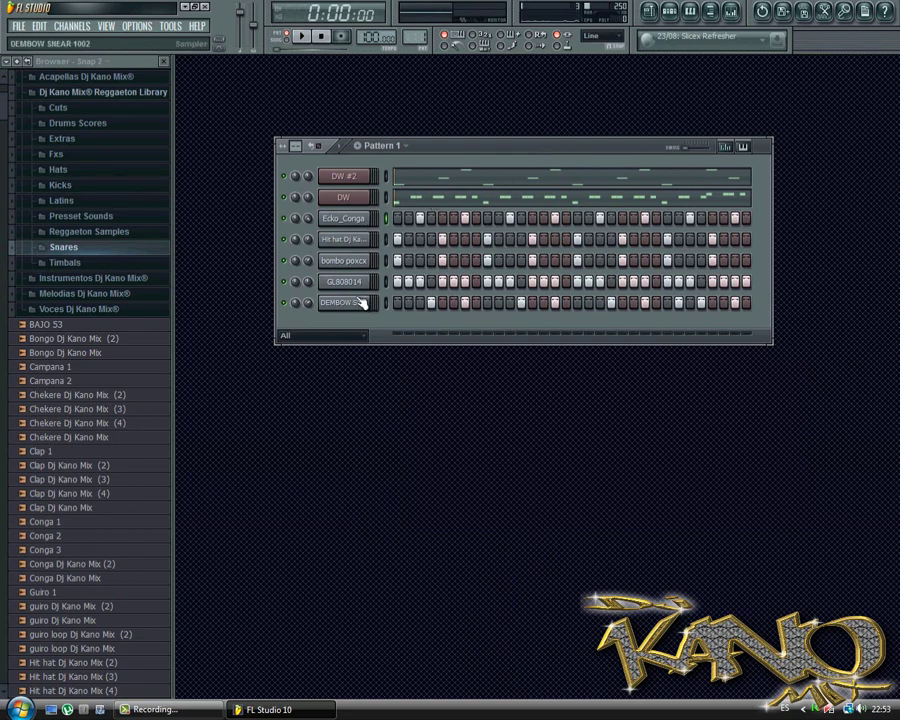
# Collapse the Dj Kano Mix® Reggaeton Library folder in the sample browser while playing the pattern, and stop playback
pyautogui.press('space')
pyautogui.moveTo(3, 100); pyautogui.dragTo(4, 66)
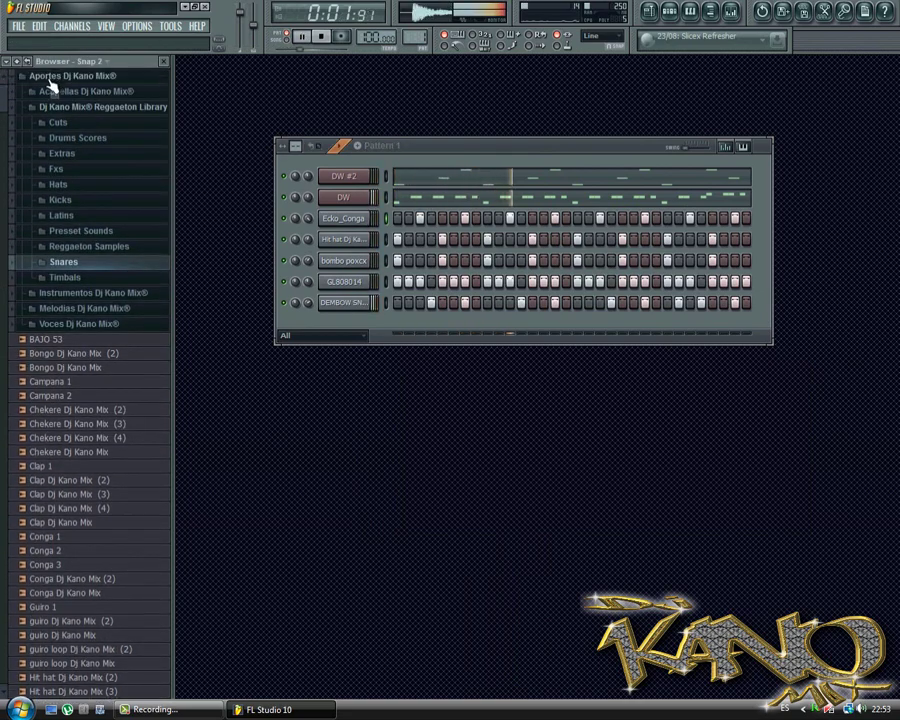
pyautogui.click(66, 107)
pyautogui.press('space')
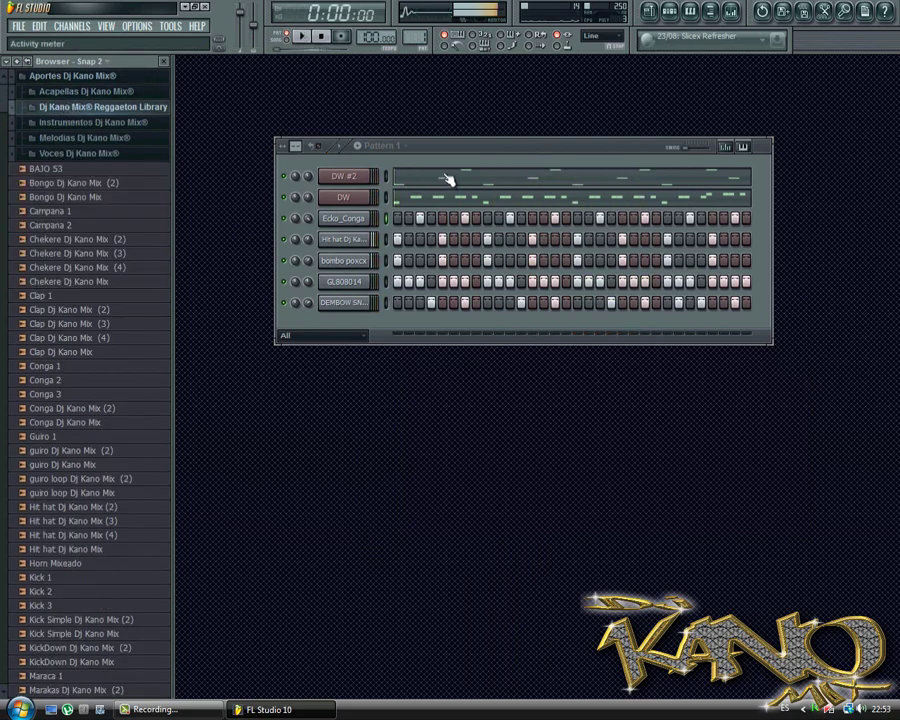
# Shift the step sequencer window slightly, audition Pattern 1, and switch to the empty Pattern 2
pyautogui.moveTo(452, 154); pyautogui.dragTo(422, 153)
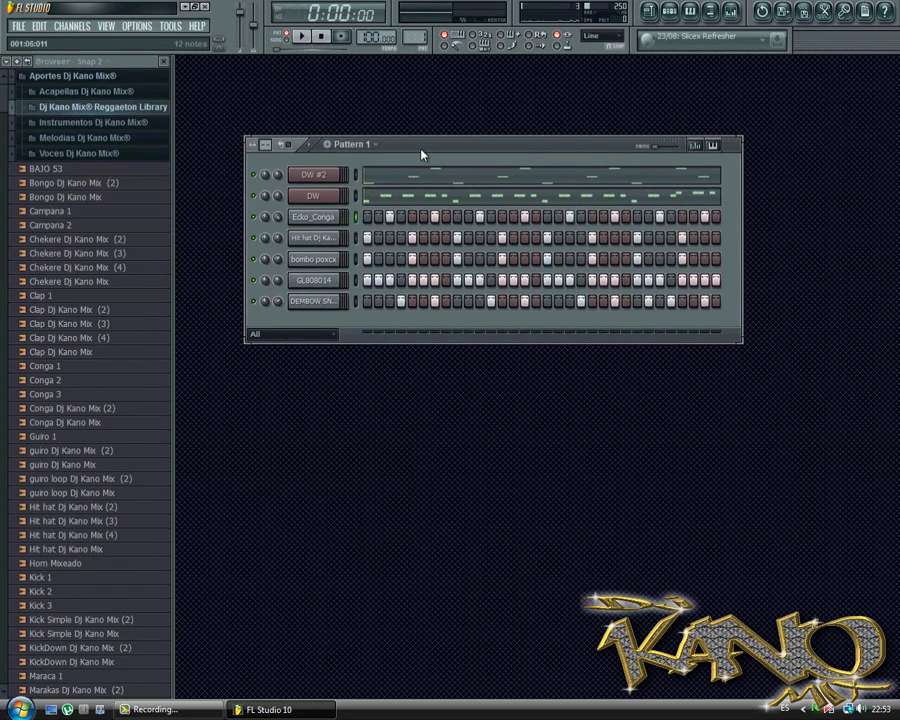
pyautogui.press('space')
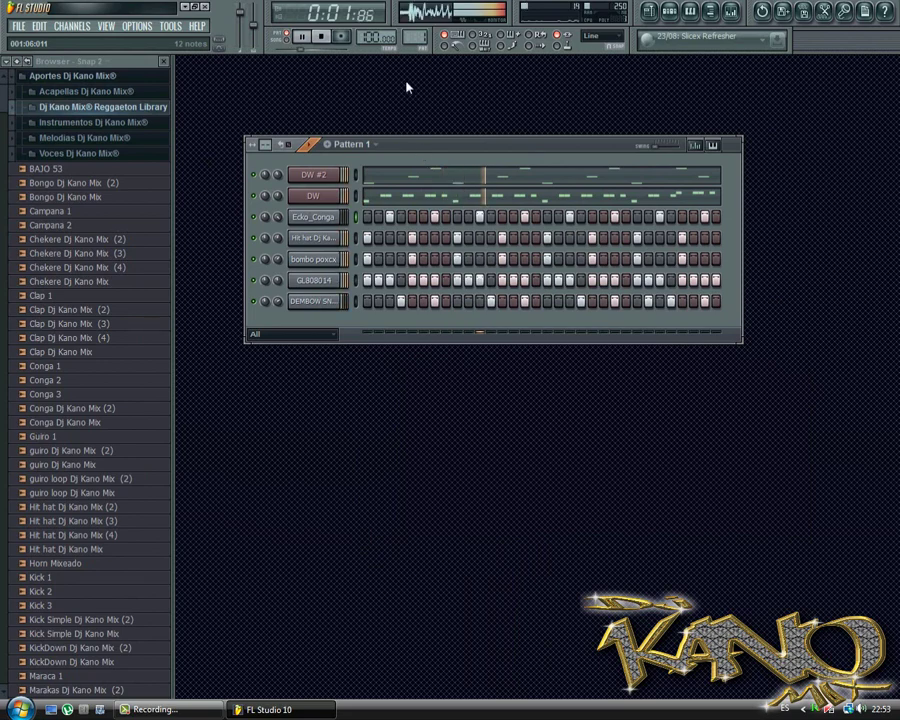
pyautogui.press('space')
pyautogui.moveTo(415, 38); pyautogui.dragTo(415, 30)
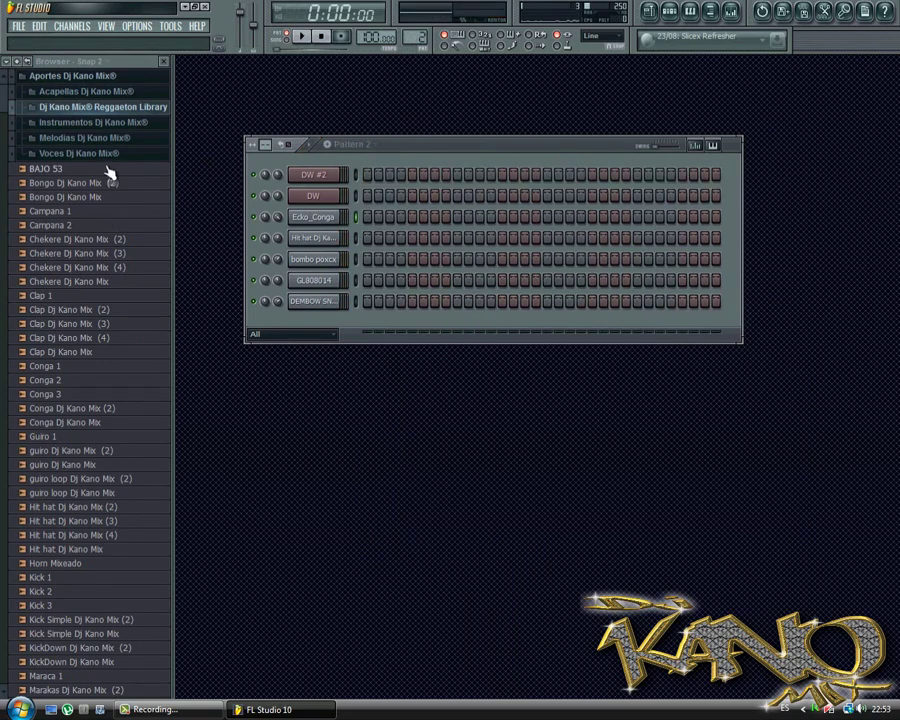
# Expand the Kicks folder in the Dj Kano Mix® Reggaeton Library and audition kick samples such as kic eliel
pyautogui.click(85, 107)
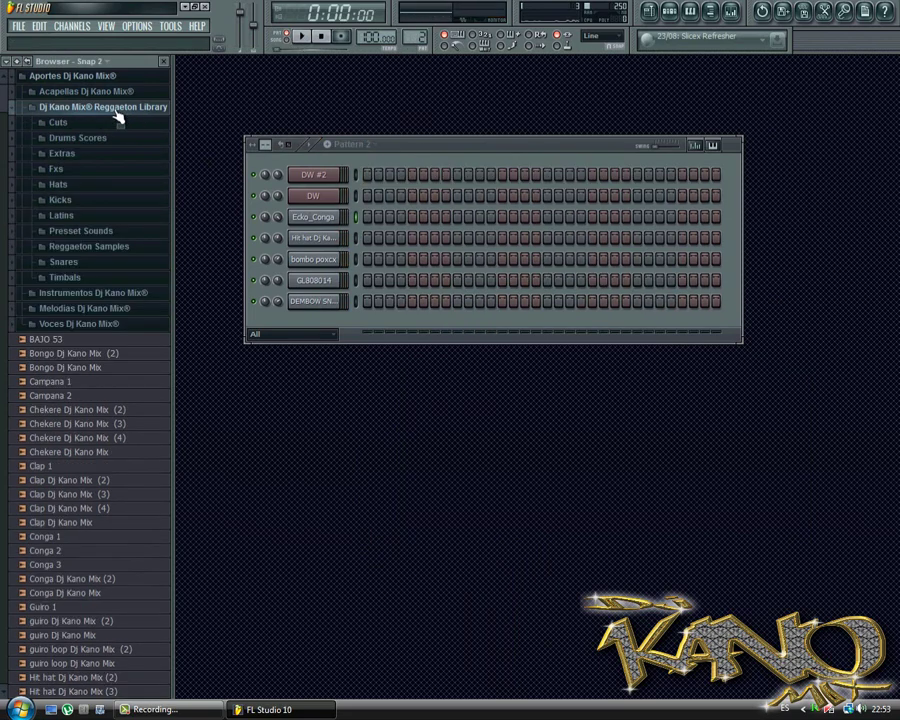
pyautogui.click(108, 201)
pyautogui.scroll(-5, 90, 489)
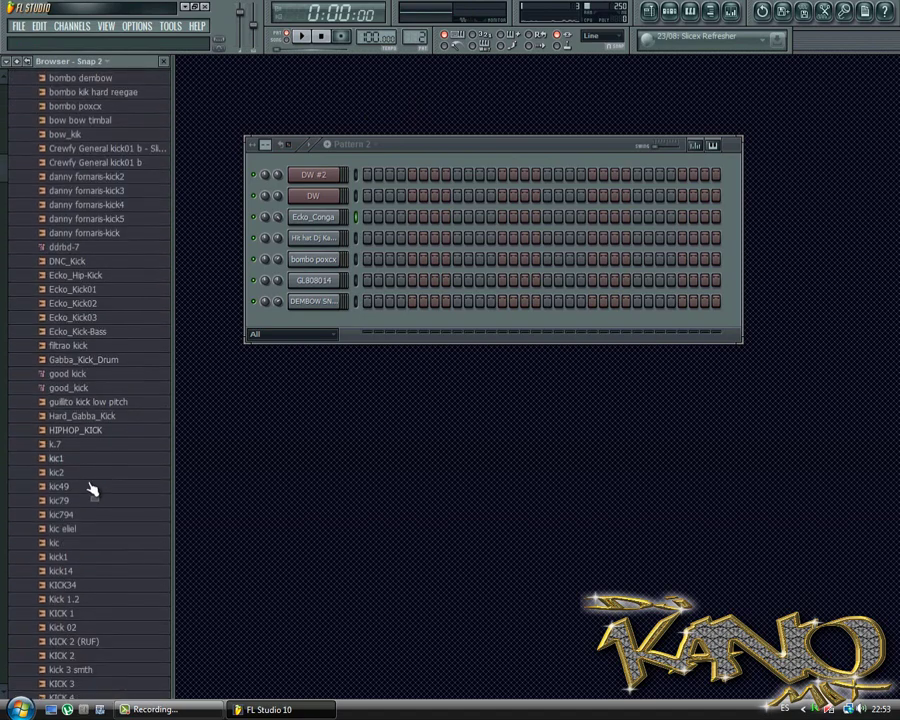
pyautogui.click(90, 487)
pyautogui.click(128, 531)
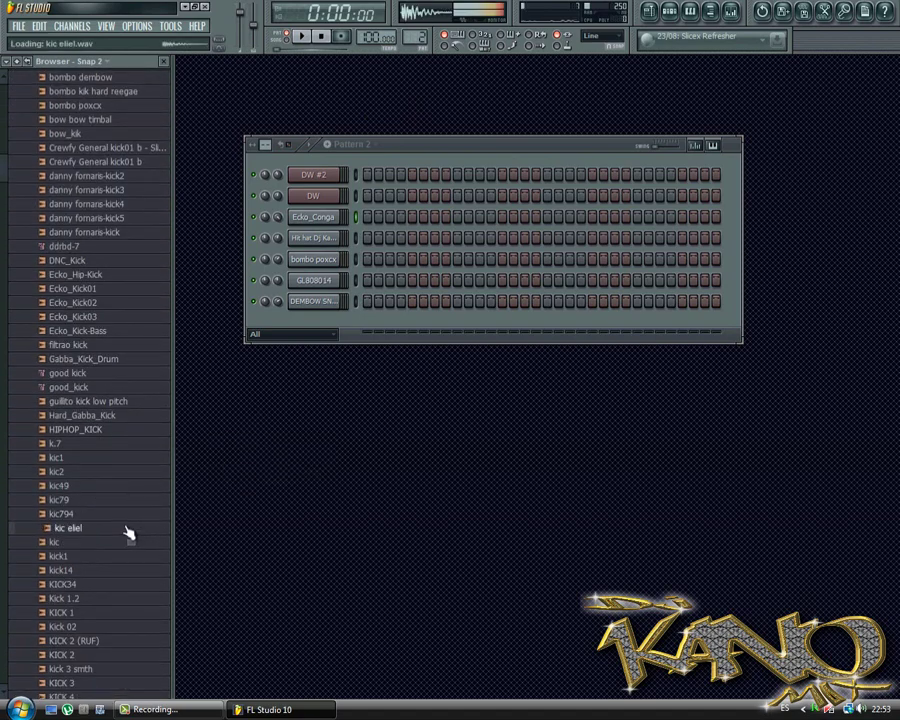
# Load the Kick 02 sample as a new channel, fill it on every 4 steps, and play Pattern 2
pyautogui.scroll(-3, 126, 520)
pyautogui.click(125, 503)
pyautogui.moveTo(126, 511); pyautogui.dragTo(296, 350)
pyautogui.rightClick(313, 322)
pyautogui.click(380, 434)
pyautogui.press('space')
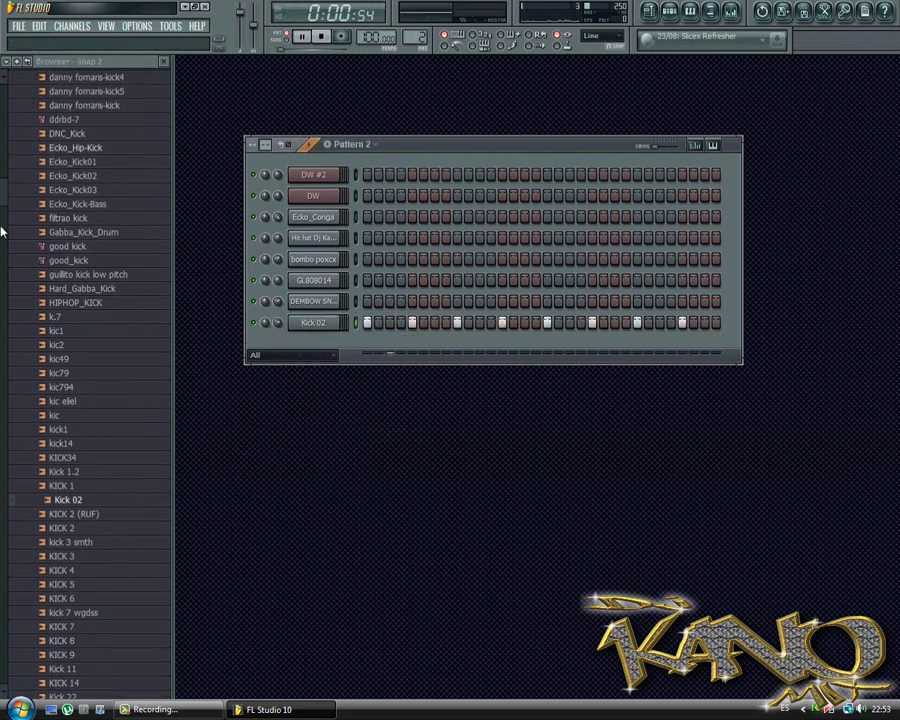
# Collapse the Kicks folder, stop playback, and expand the Snares folder to browse its samples
pyautogui.scroll(12, 4, 136)
pyautogui.click(60, 201)
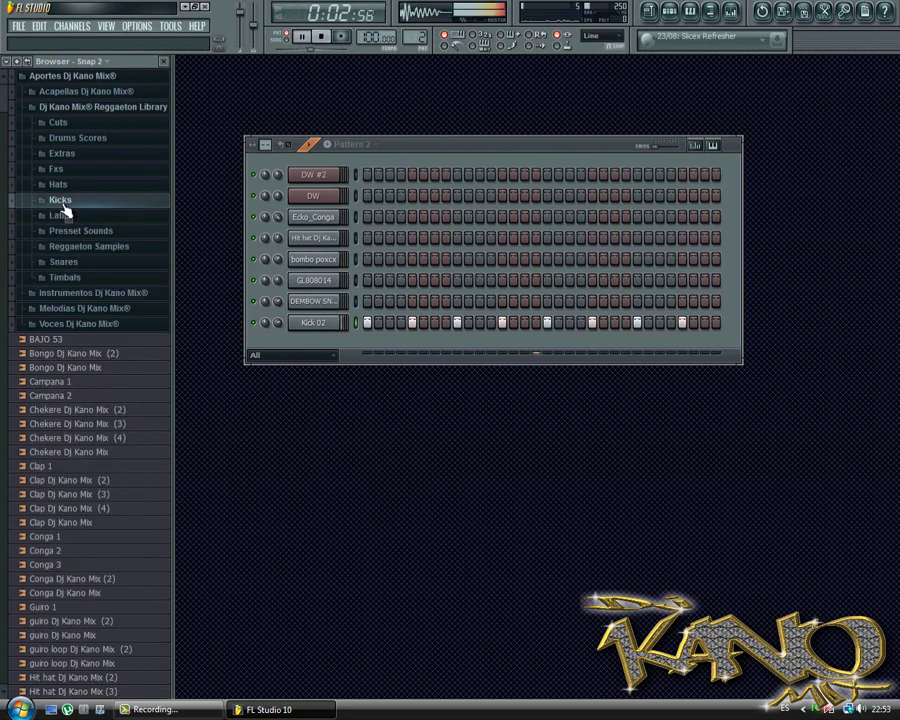
pyautogui.click(86, 258)
pyautogui.press('space')
pyautogui.scroll(-20, 93, 367)
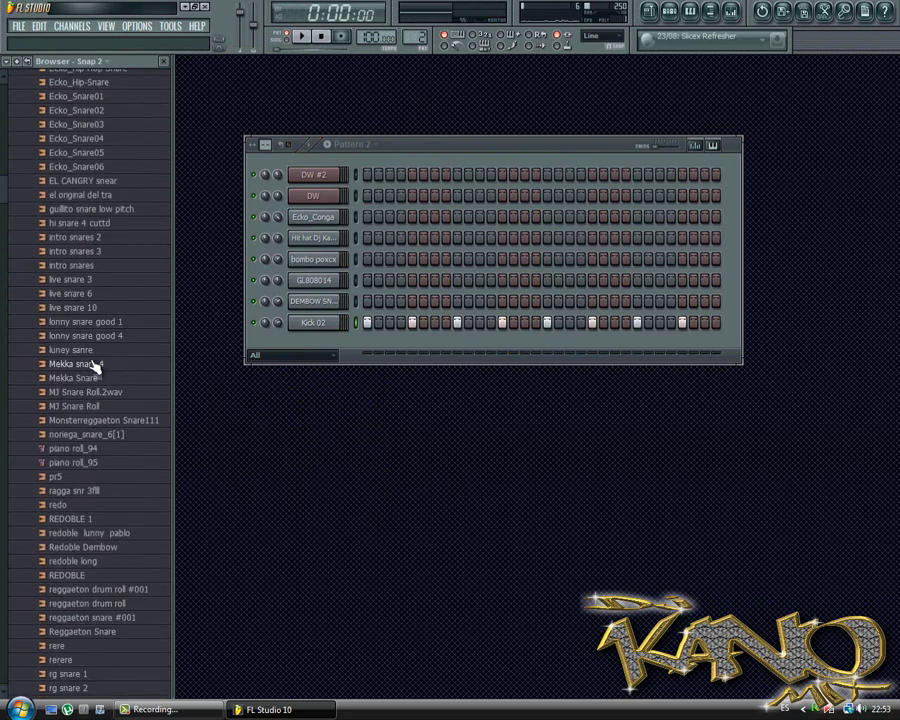
# Audition Snare Dembowv and snare_babymanuel2, and load snare_babymanuel2 as a new channel below Kick 02
pyautogui.click(91, 363)
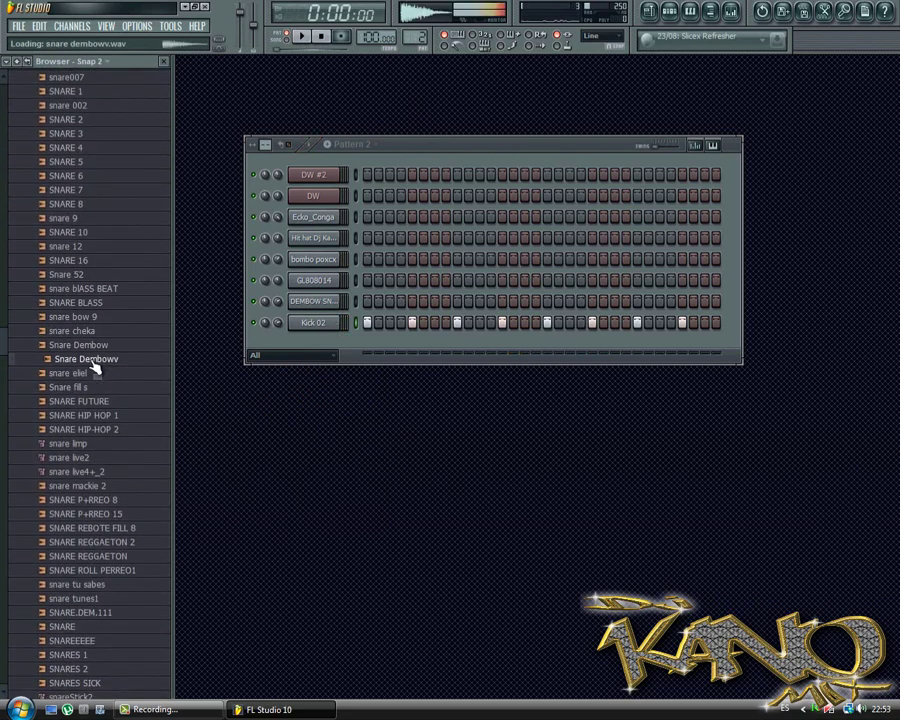
pyautogui.scroll(-6, 97, 500)
pyautogui.click(91, 489)
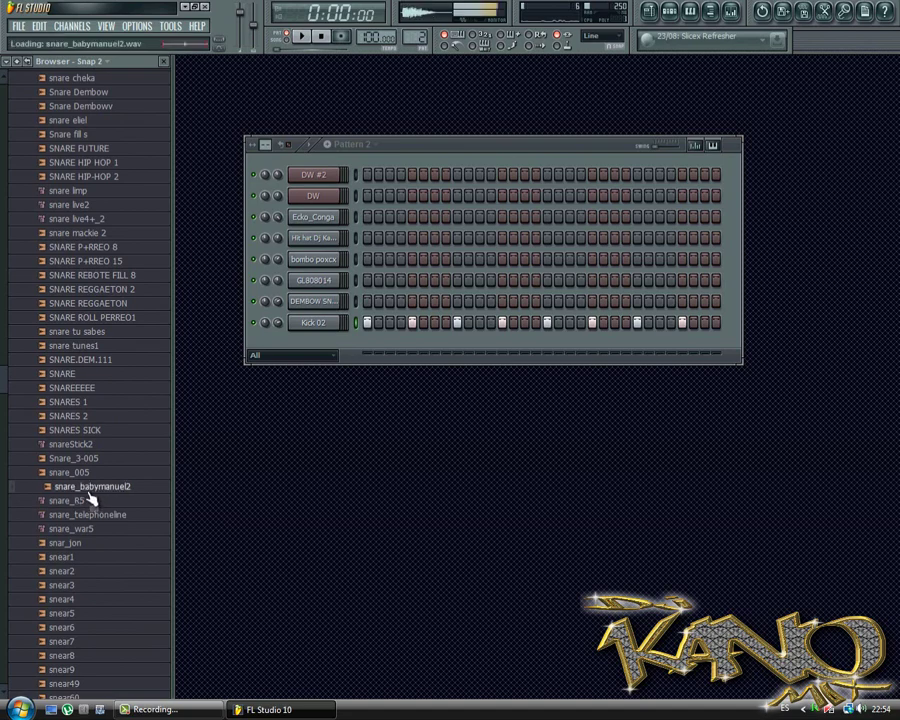
pyautogui.moveTo(91, 487); pyautogui.dragTo(354, 356)
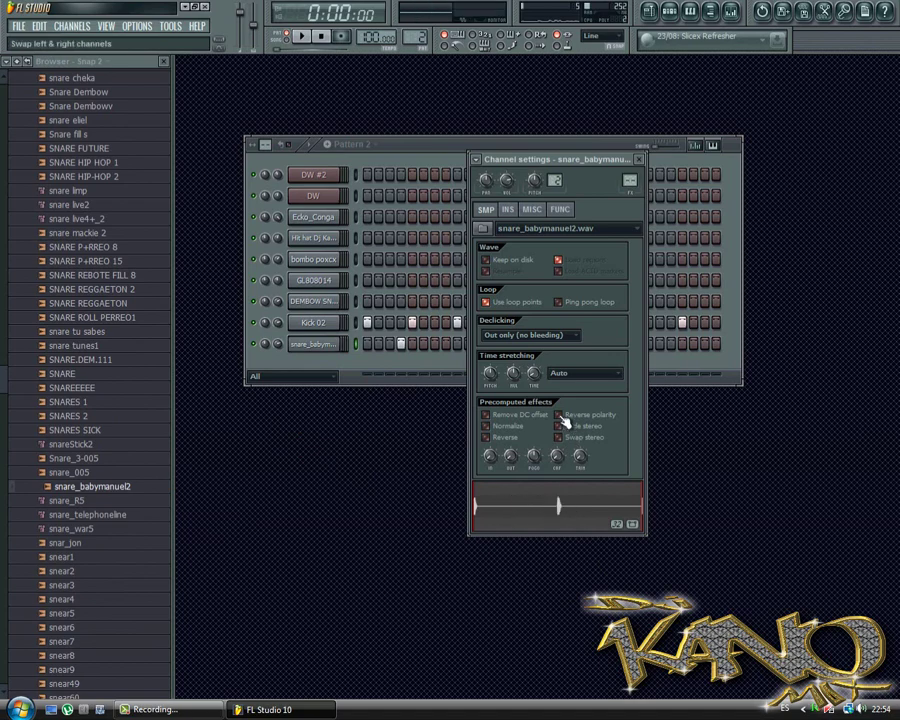
# Set the snare_babymanuel2 channel's time stretching to Slice map and enable Normalize and Remove DC offset
pyautogui.click(525, 493)
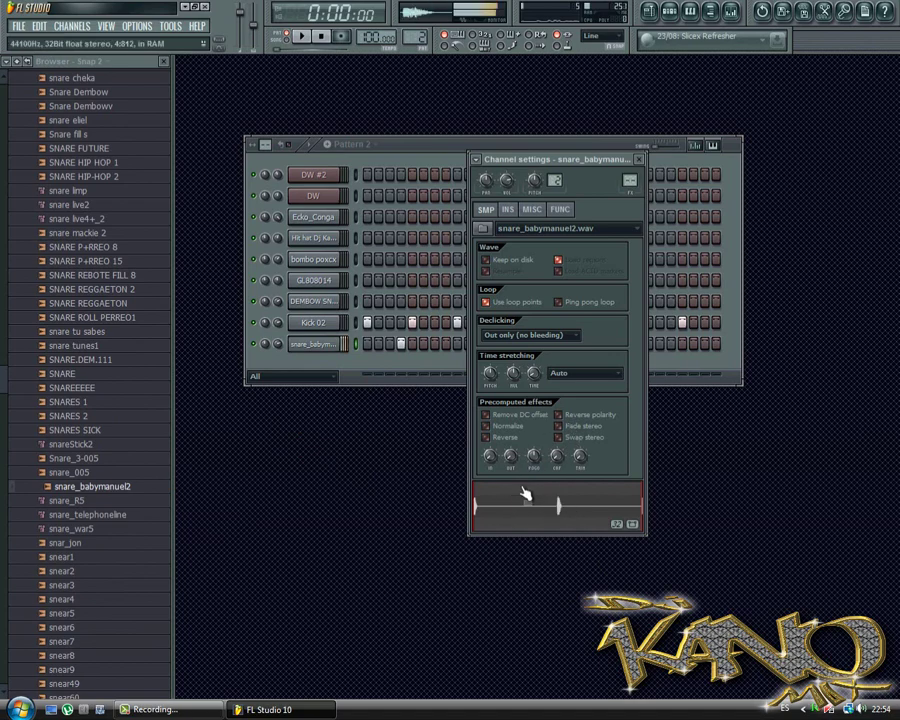
pyautogui.click(592, 376)
pyautogui.click(573, 496)
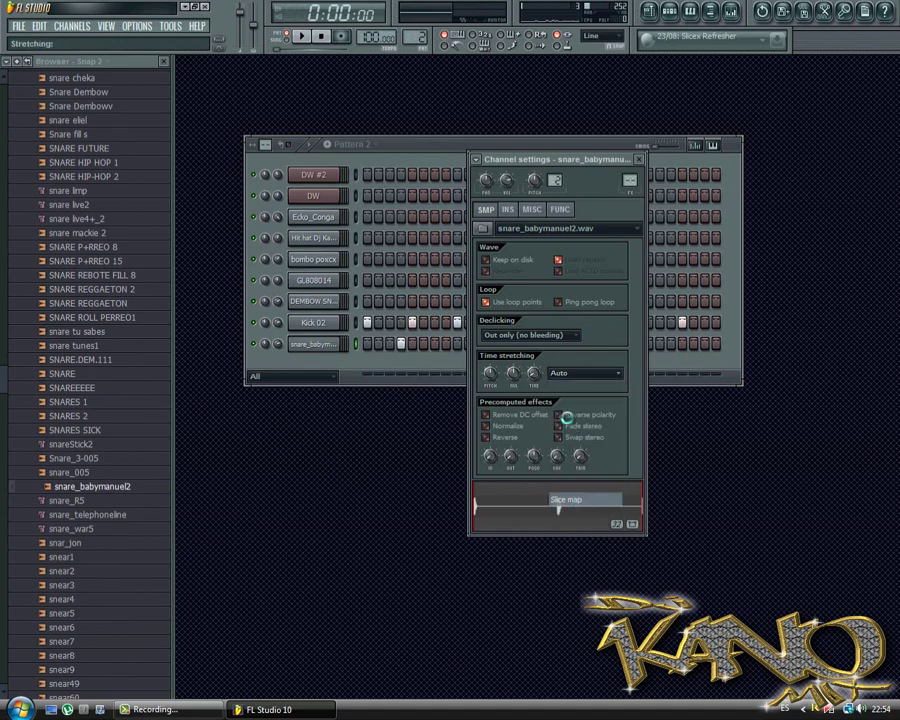
pyautogui.rightClick(535, 376)
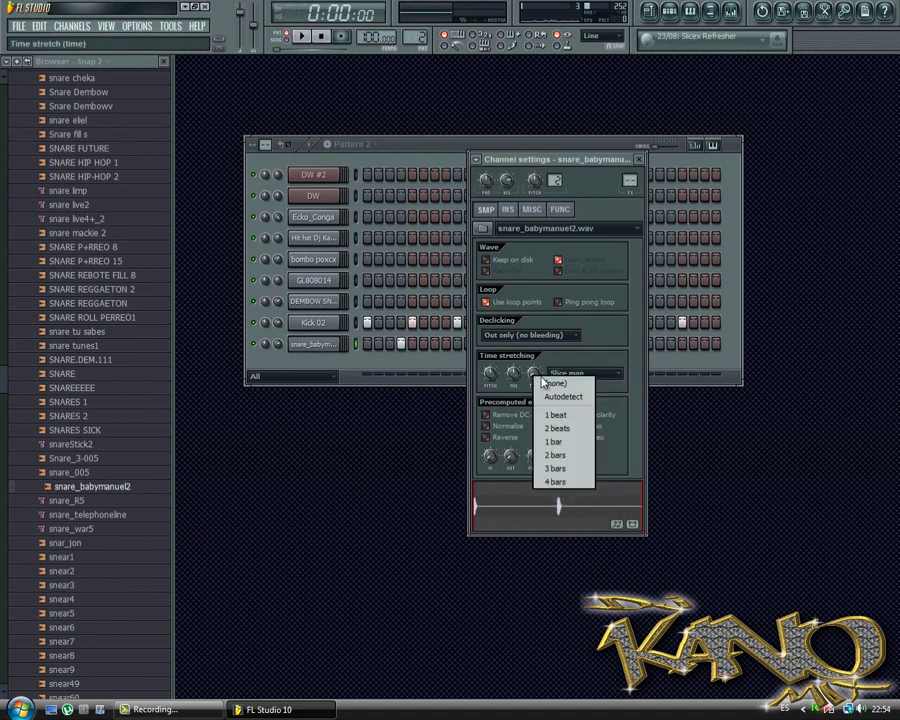
pyautogui.click(559, 389)
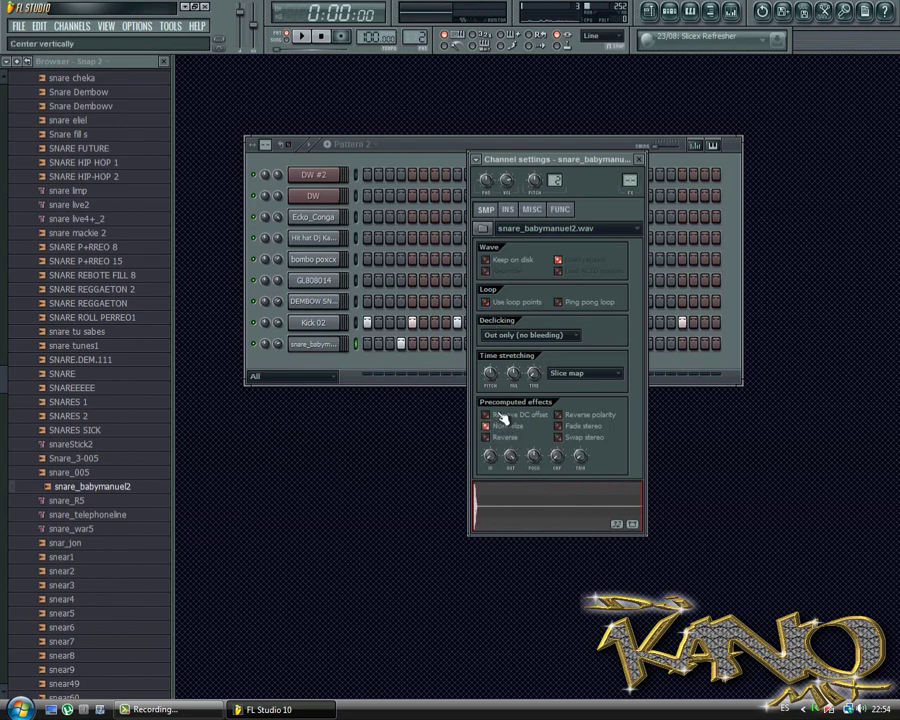
pyautogui.click(499, 494)
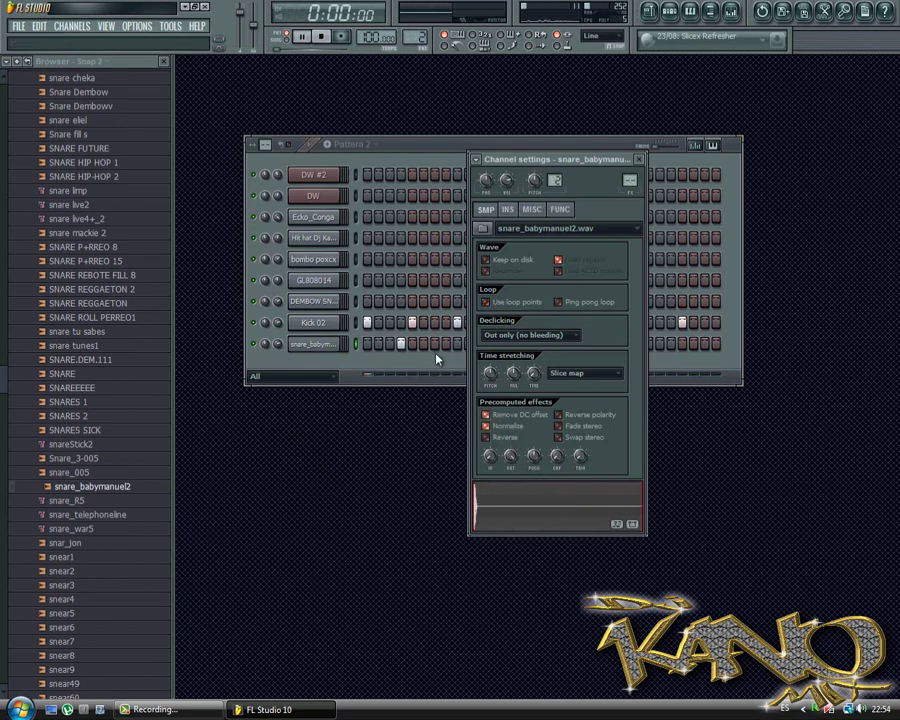
# Place snare_babymanuel2 hits on steps 4, 7, 12, 15, 20, 23, 26, 28 and 31 while playing the pattern
pyautogui.click(460, 360)
pyautogui.press('space')
pyautogui.click(581, 343)
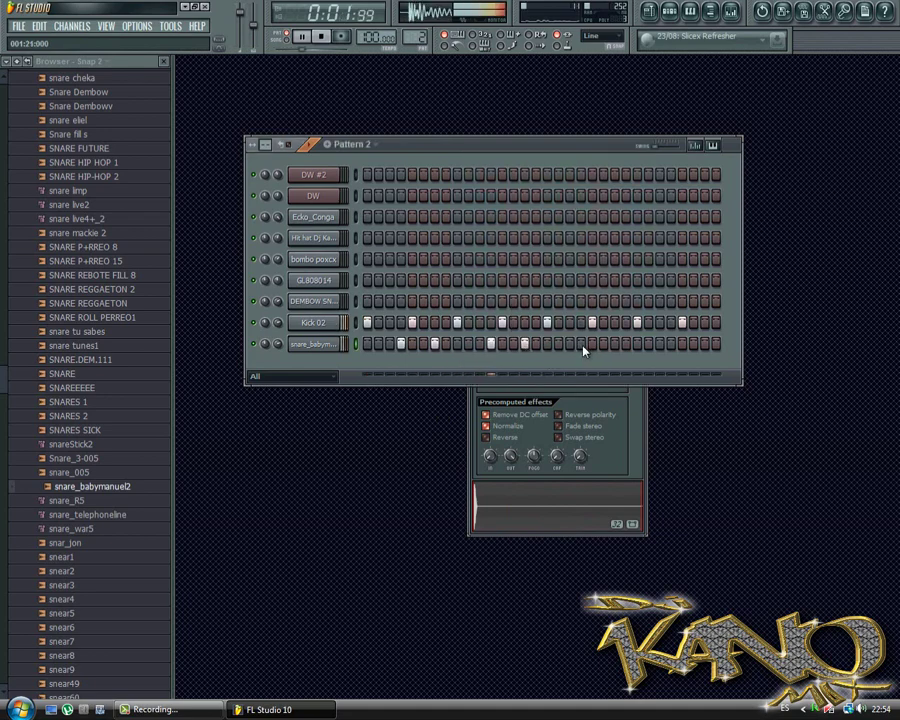
pyautogui.press('space')
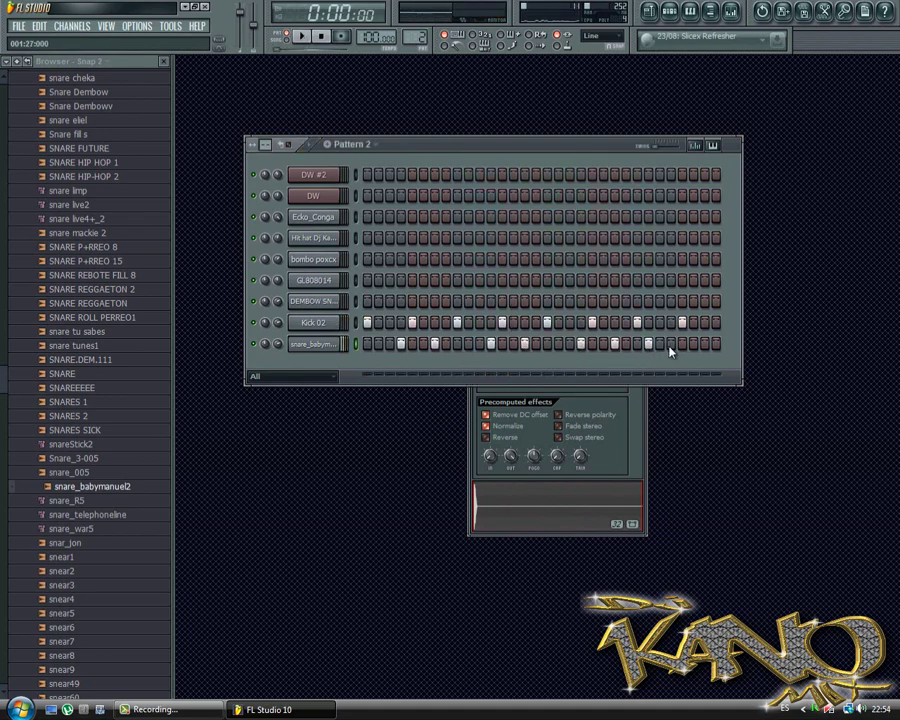
# Audition the snare_babymanuel2 waveform in its channel settings and close the settings window
pyautogui.click(594, 439)
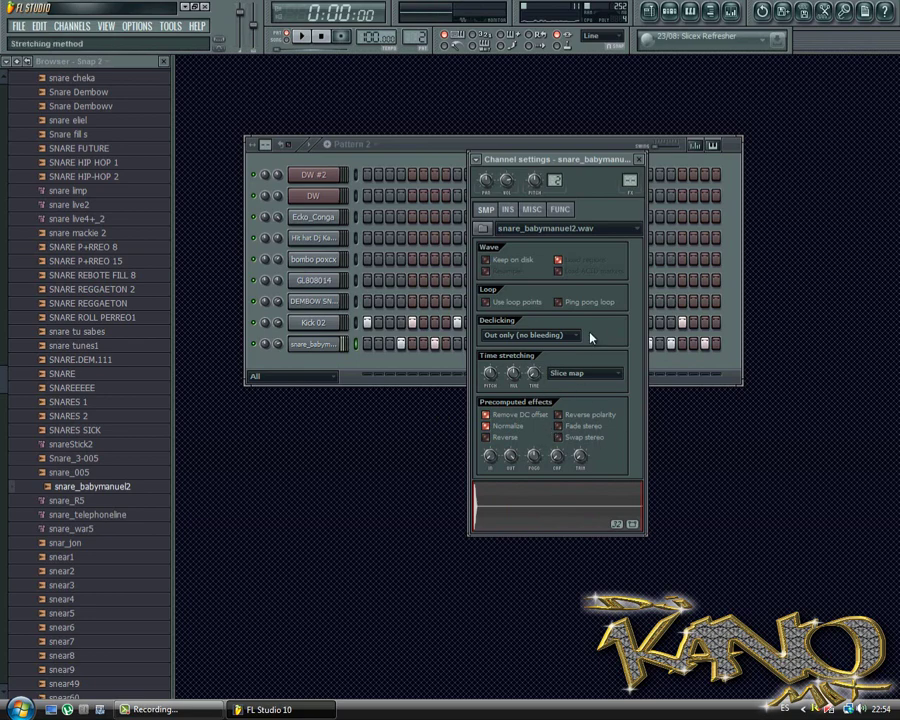
pyautogui.click(511, 514)
pyautogui.click(641, 160)
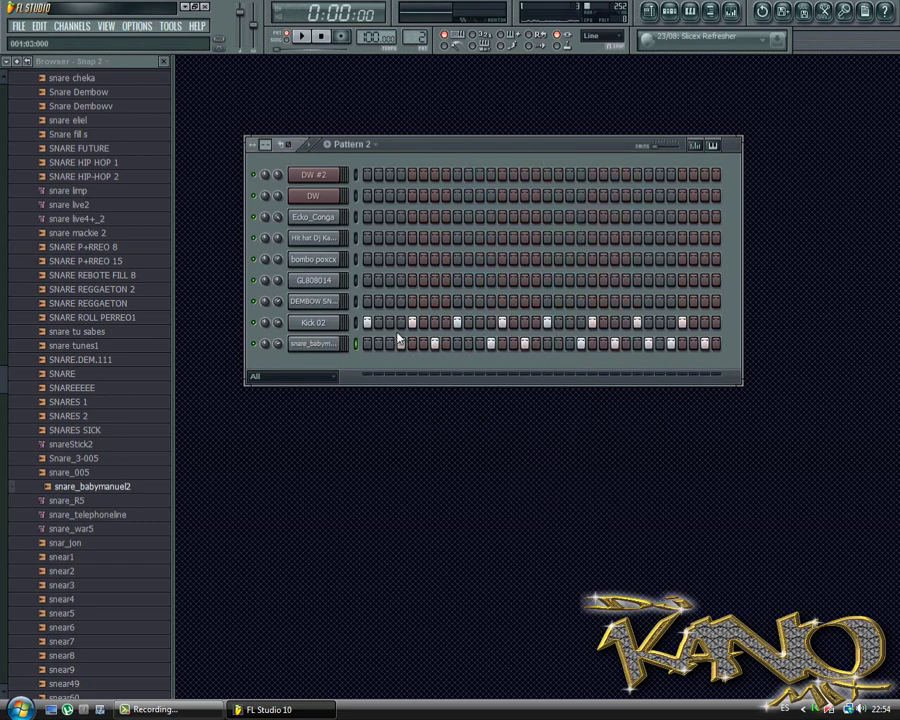
# Collapse the Snares folder in the browser and audition the kick and snare pattern
pyautogui.moveTo(2, 380); pyautogui.dragTo(2, 76)
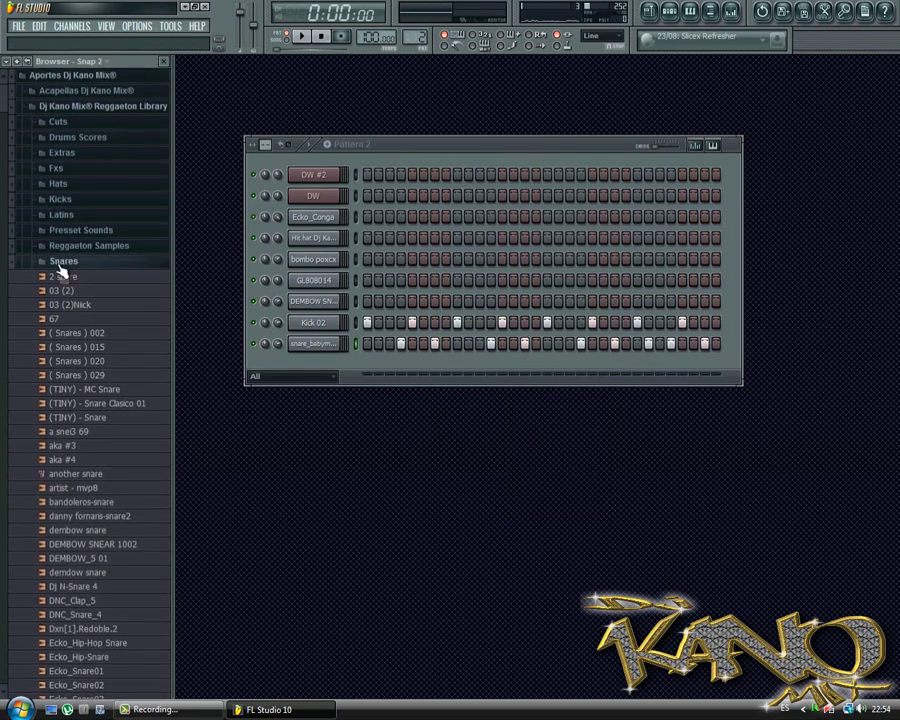
pyautogui.click(61, 267)
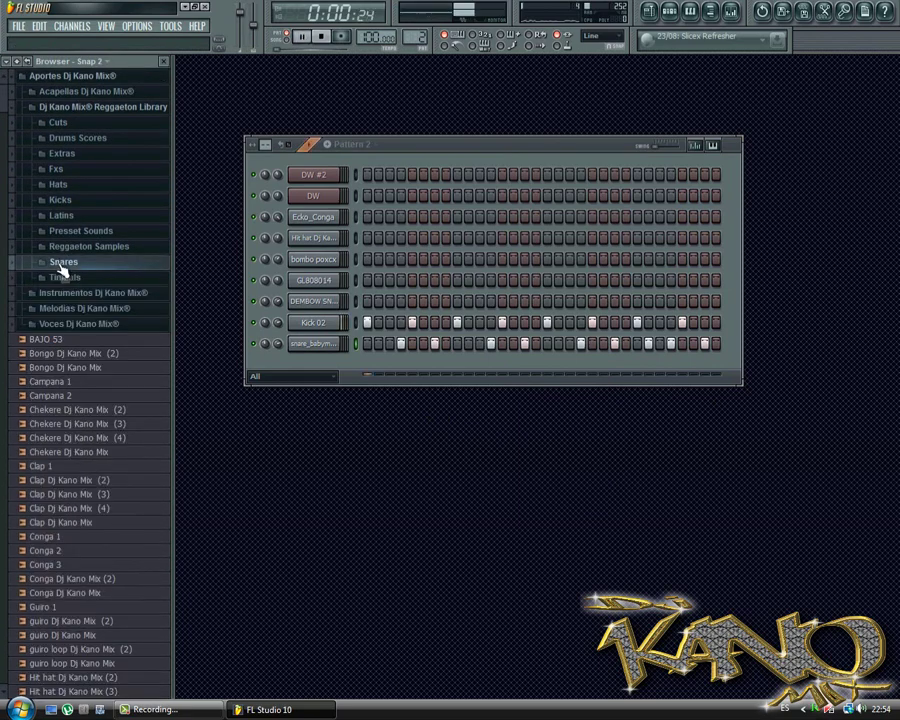
pyautogui.press('space')
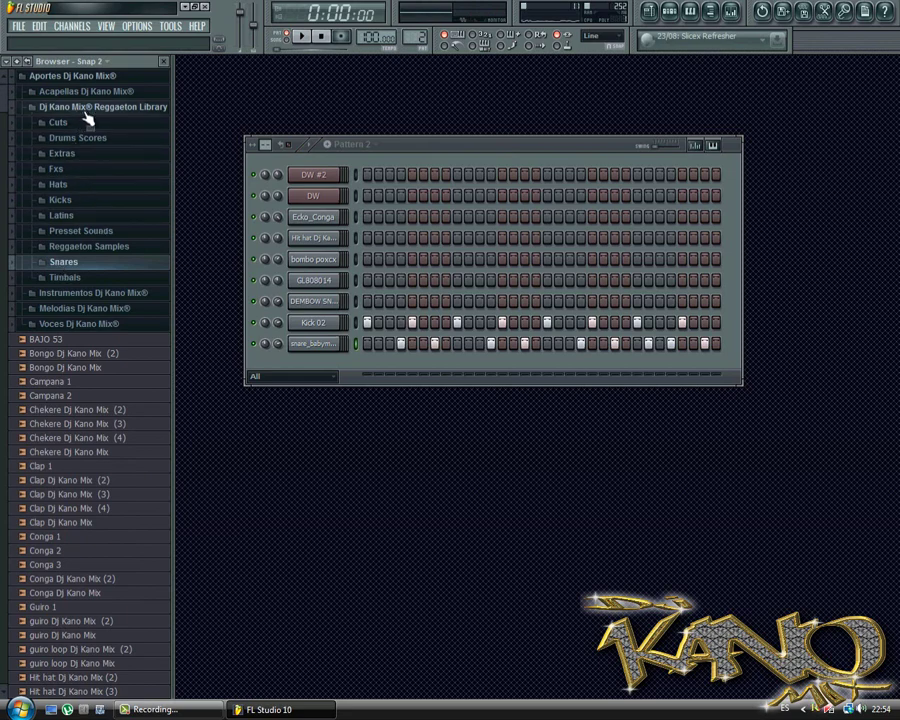
# Load TAP CONGA from the Latins folder as a new channel and enable Normalize and Remove DC offset on it
pyautogui.click(95, 215)
pyautogui.scroll(-10, 92, 362)
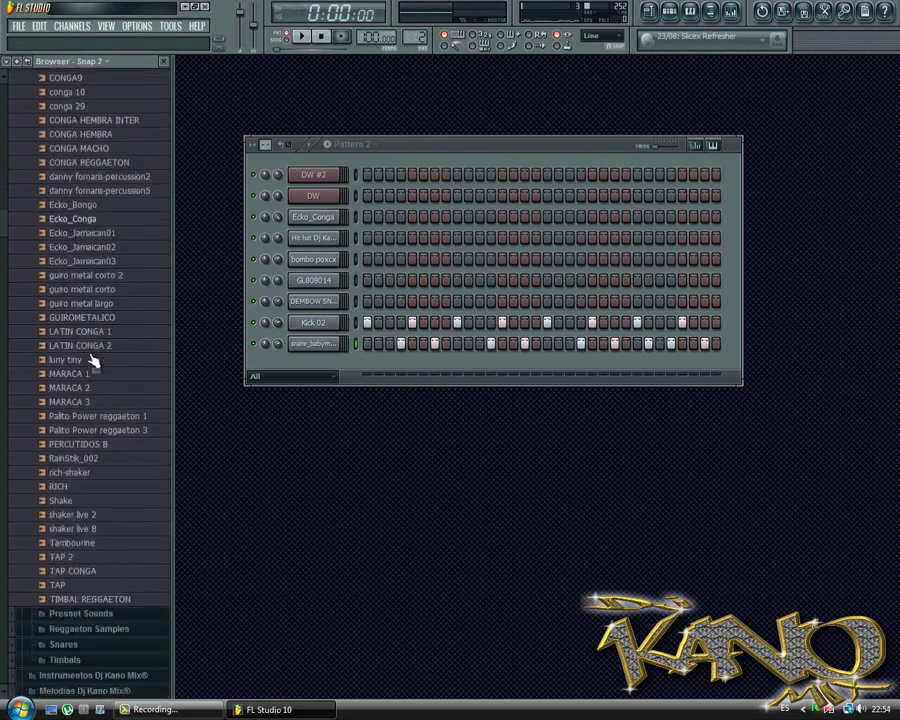
pyautogui.click(117, 516)
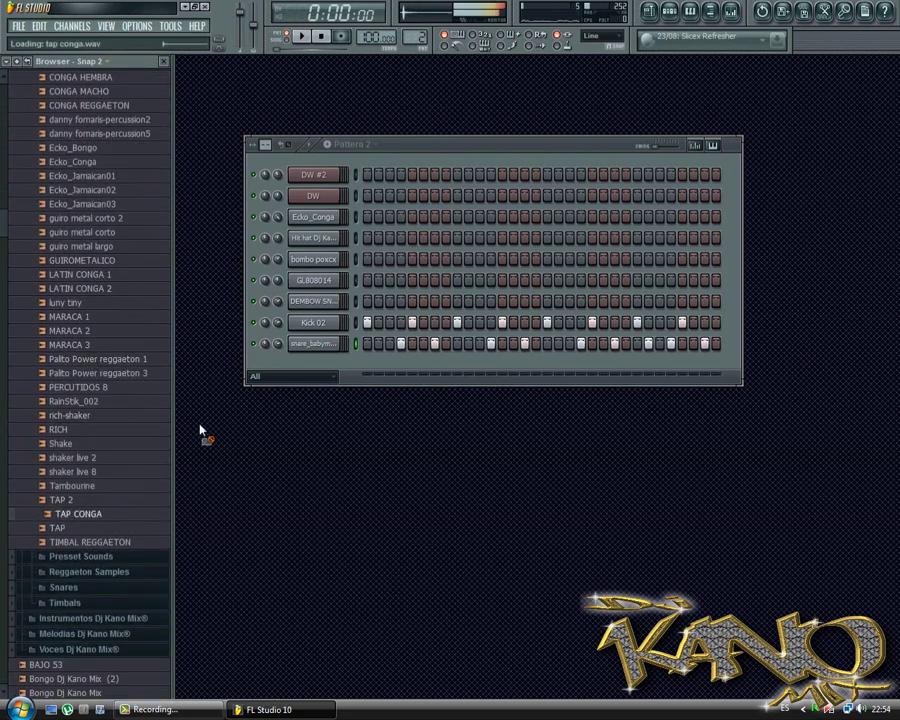
pyautogui.moveTo(200, 432); pyautogui.dragTo(313, 368)
pyautogui.click(313, 365)
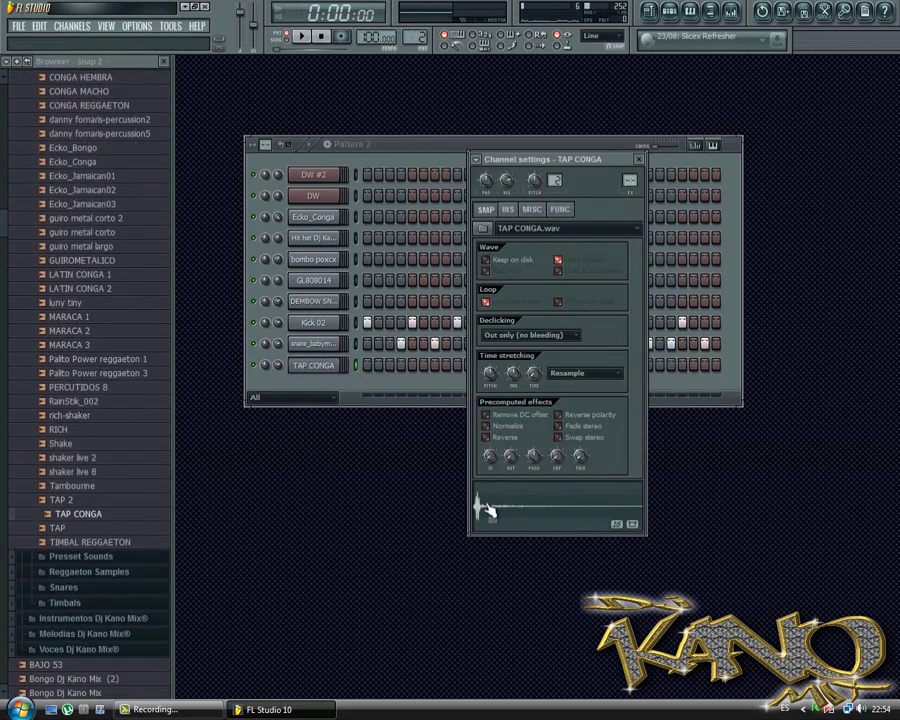
pyautogui.click(490, 438)
# Fill the TAP CONGA channel on every 4 steps and audition Pattern 2
pyautogui.rightClick(336, 364)
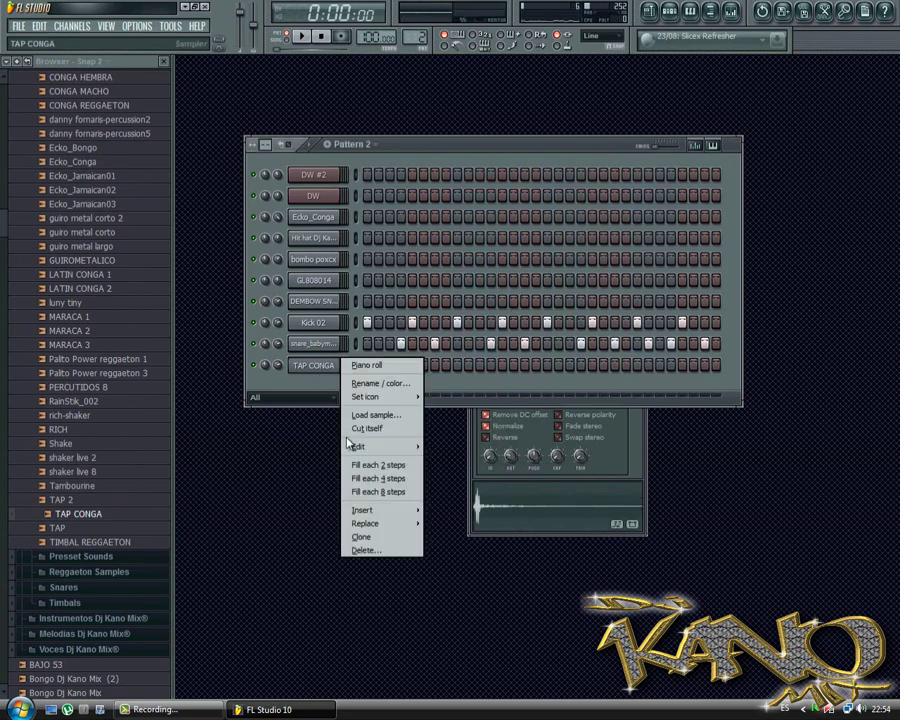
pyautogui.click(378, 478)
pyautogui.press('space')
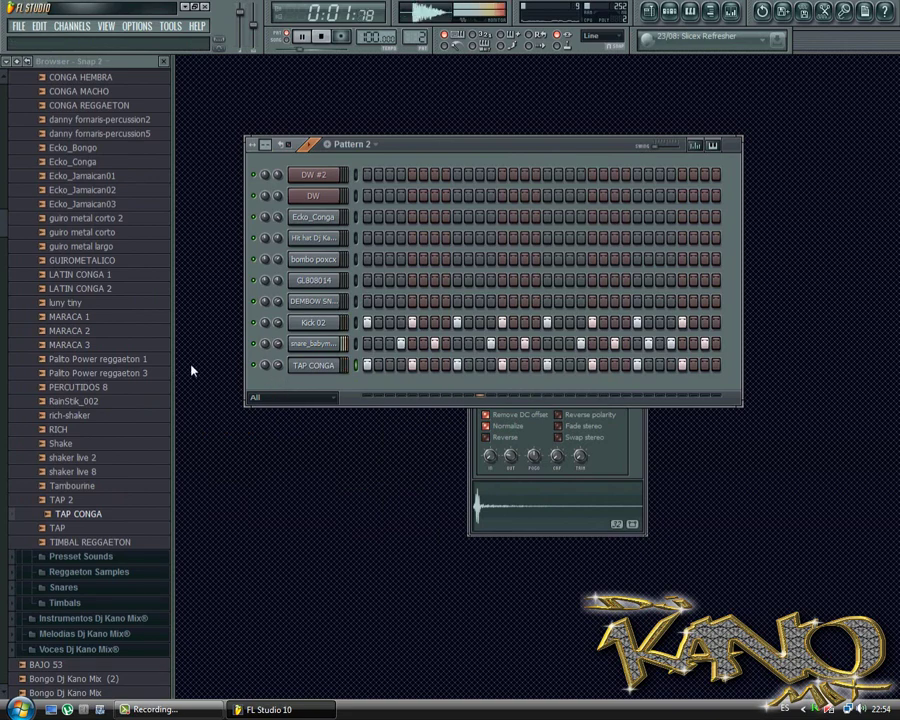
pyautogui.press('space')
# Audition percussion samples in the Latins folder, including Ecko_Jamaican02, Ecko_Jamaican03 and guiro metal corto 2
pyautogui.click(126, 336)
pyautogui.click(95, 320)
pyautogui.scroll(3, 98, 329)
pyautogui.click(97, 327)
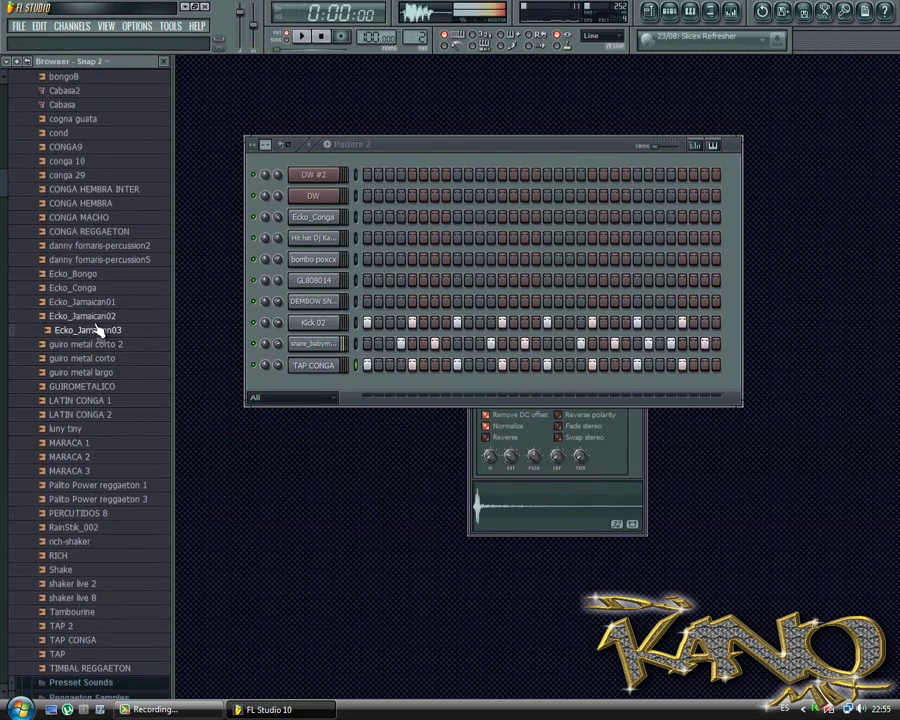
pyautogui.scroll(2, 106, 350)
pyautogui.click(113, 388)
pyautogui.click(112, 402)
pyautogui.click(110, 414)
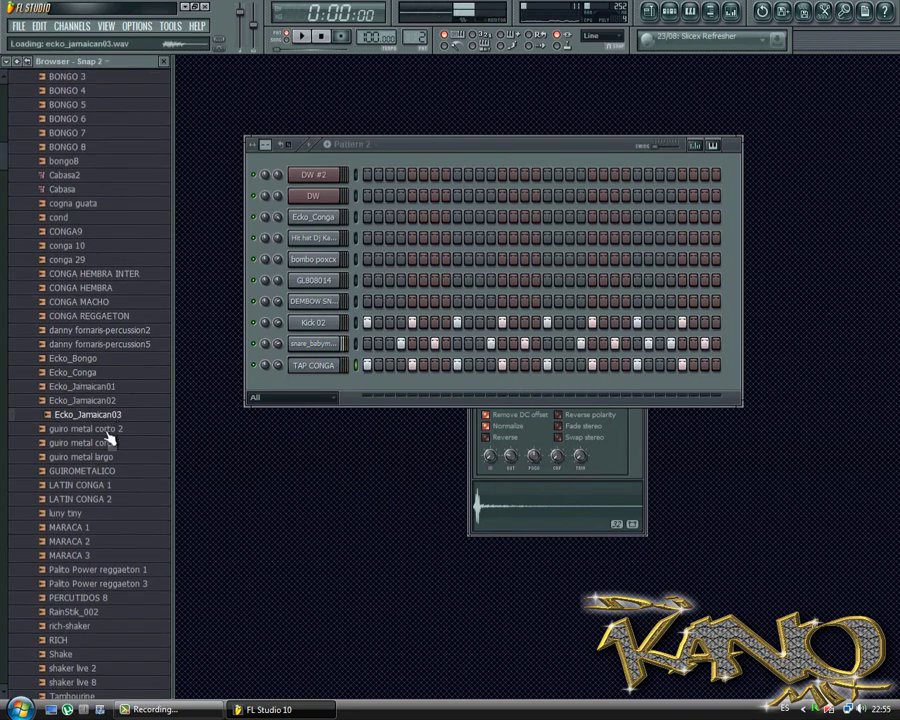
pyautogui.click(110, 428)
pyautogui.click(110, 414)
# Load CONGA MACHO from the Latins folder as a new channel below TAP CONGA and enable Normalize on it
pyautogui.scroll(3, 100, 418)
pyautogui.scroll(3, 100, 418)
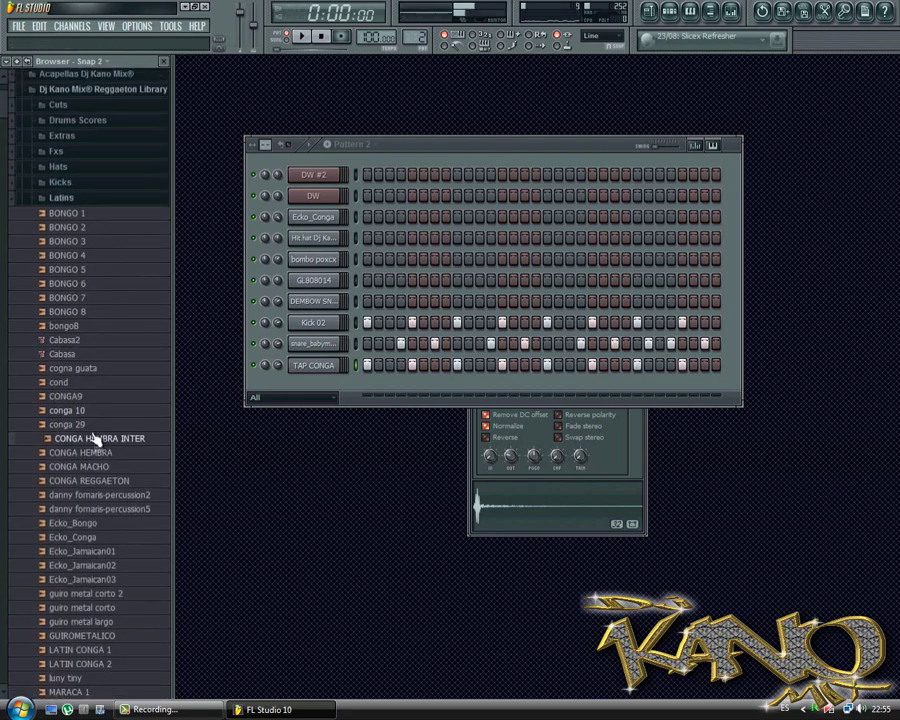
pyautogui.click(92, 452)
pyautogui.moveTo(100, 476); pyautogui.dragTo(300, 402)
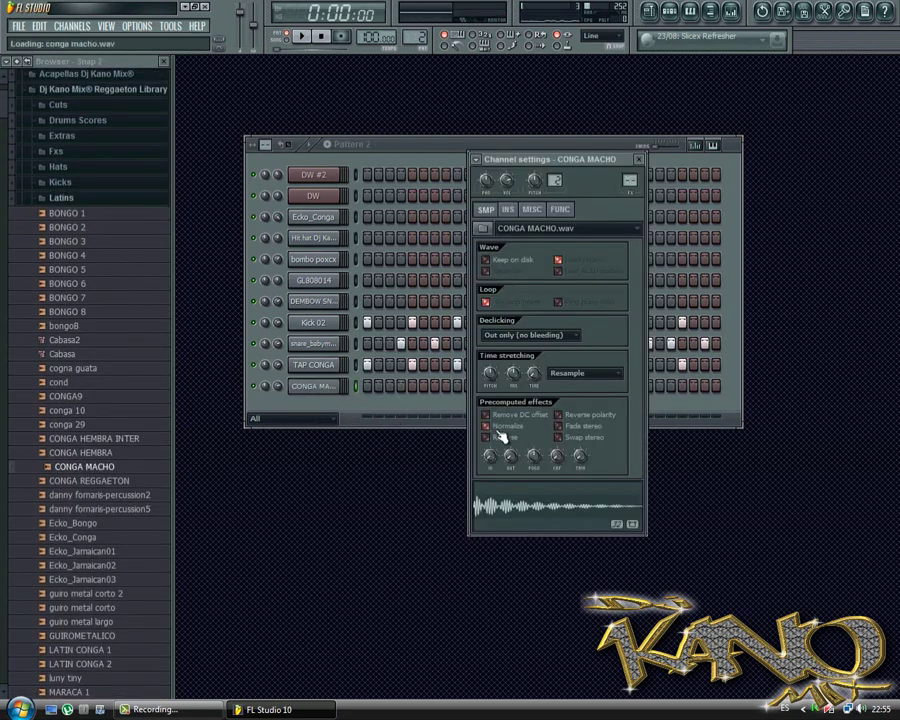
# Place CONGA MACHO hits on steps 3, 7, 11, 15, 19, 23, 27 and 31 during playback, and open its channel settings
pyautogui.click(389, 388)
pyautogui.click(434, 389)
pyautogui.press('space')
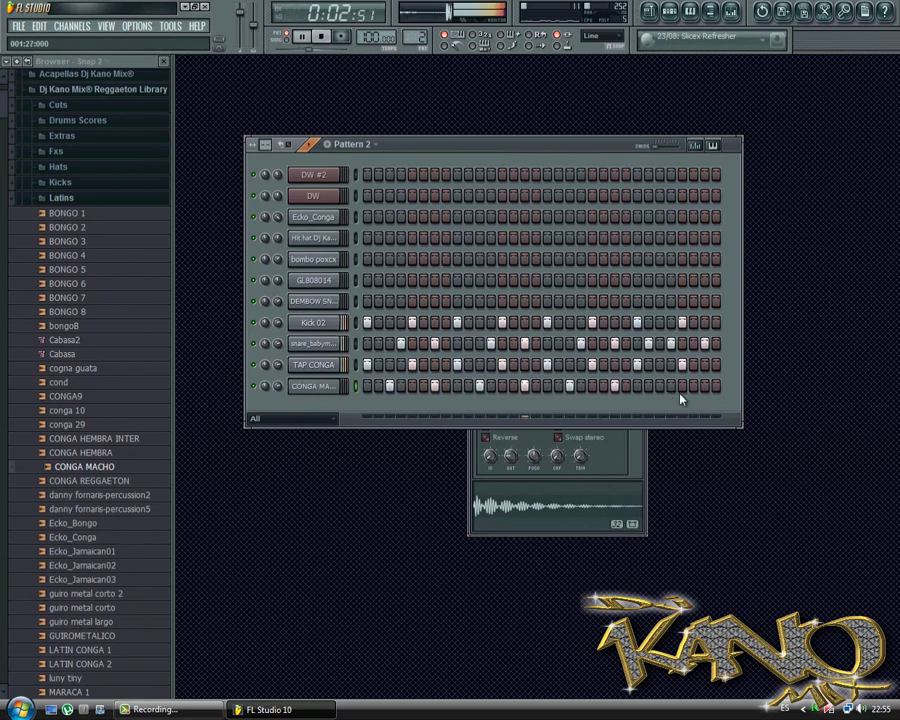
pyautogui.click(336, 393)
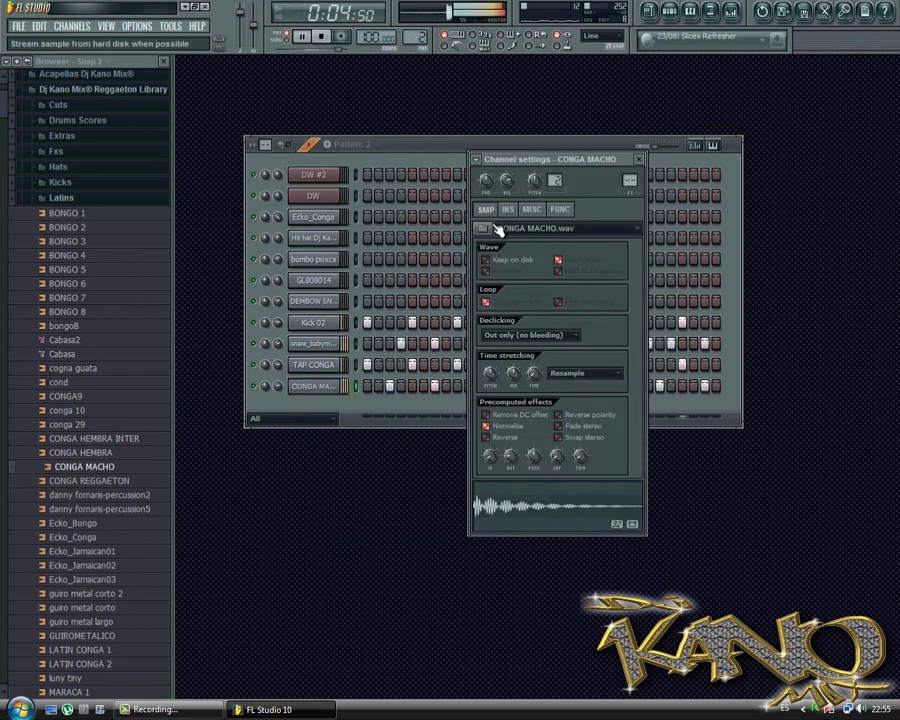
# Set CONGA MACHO's time stretching to Auto, raise its channel volume while auditioning Pattern 2, and close its settings
pyautogui.press('space')
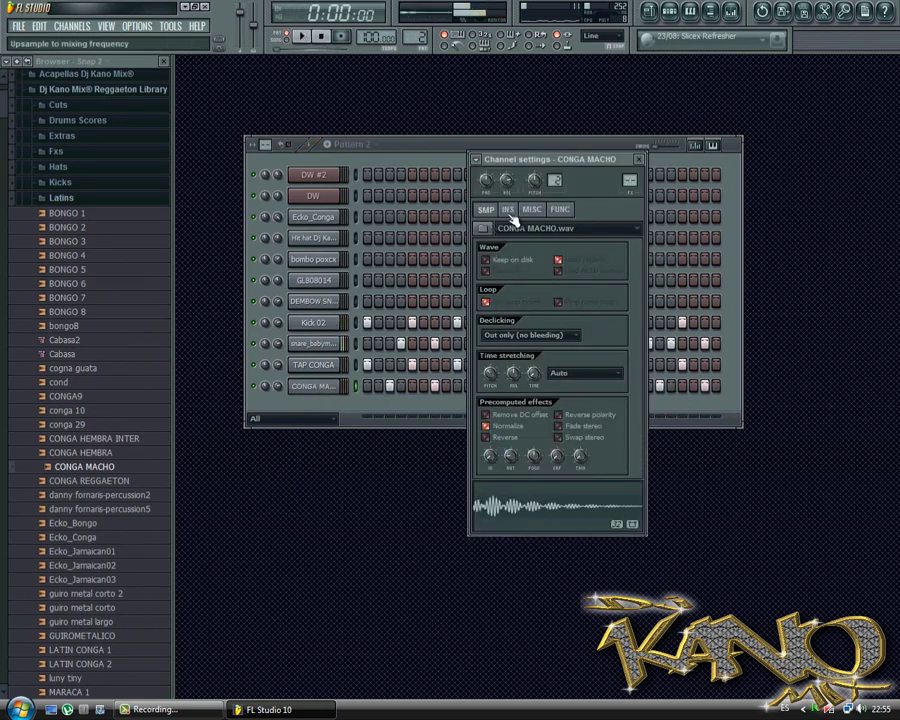
pyautogui.press('space')
pyautogui.moveTo(507, 183); pyautogui.dragTo(503, 160)
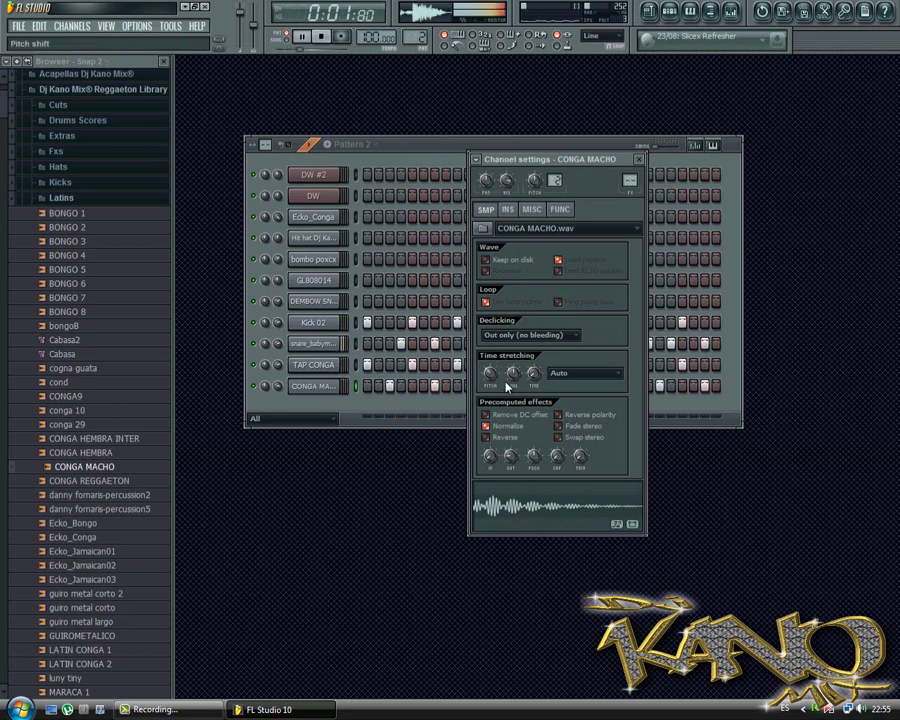
pyautogui.click(318, 388)
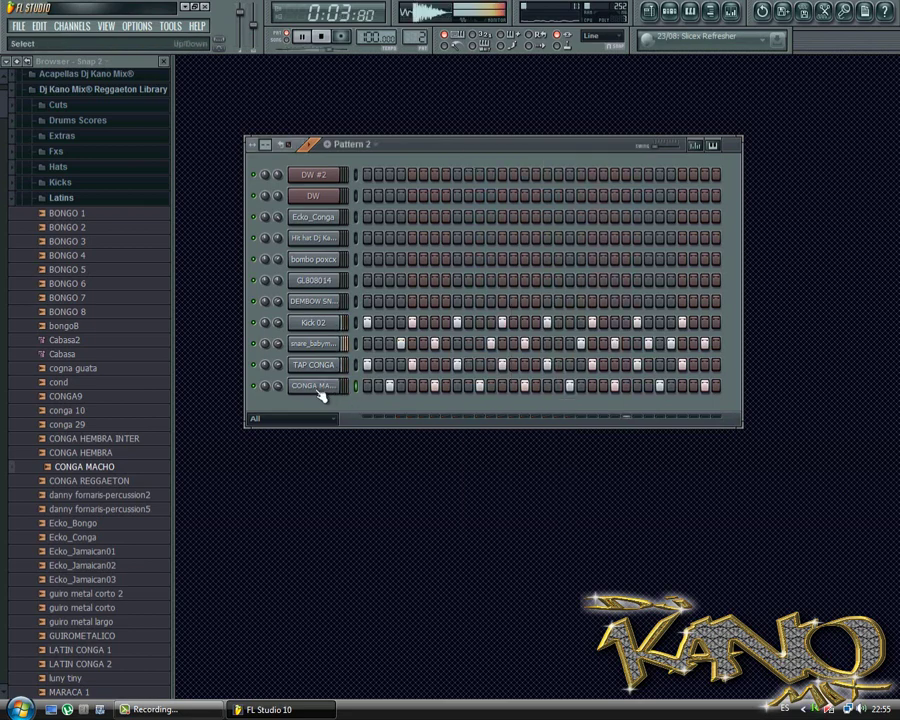
pyautogui.press('space')
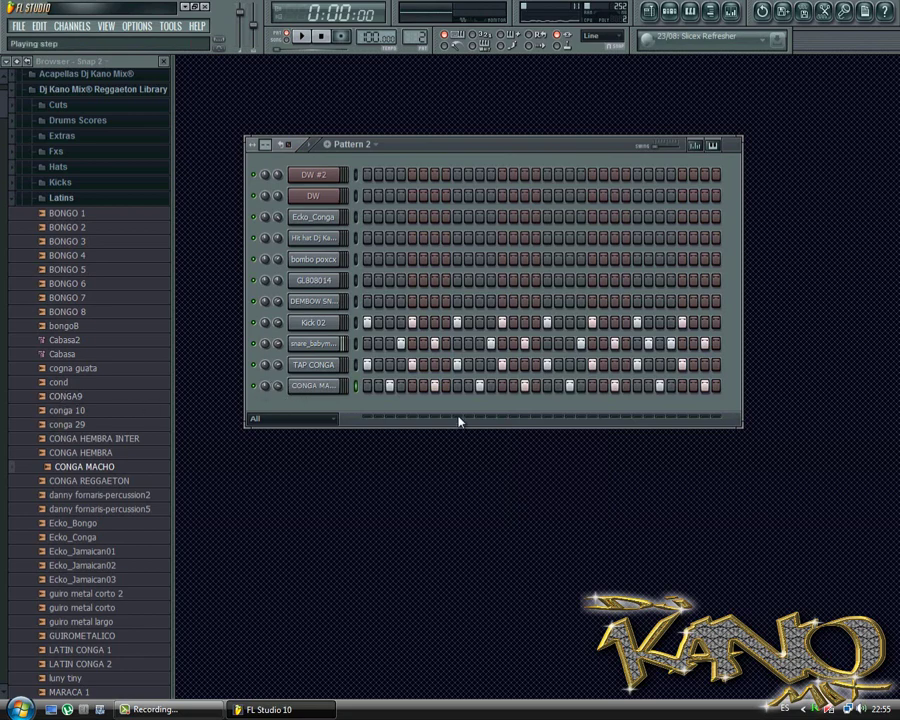
# Open the DW #2 piano roll and place a B1 note on step 1 and an F#1 note on step 5
pyautogui.rightClick(336, 175)
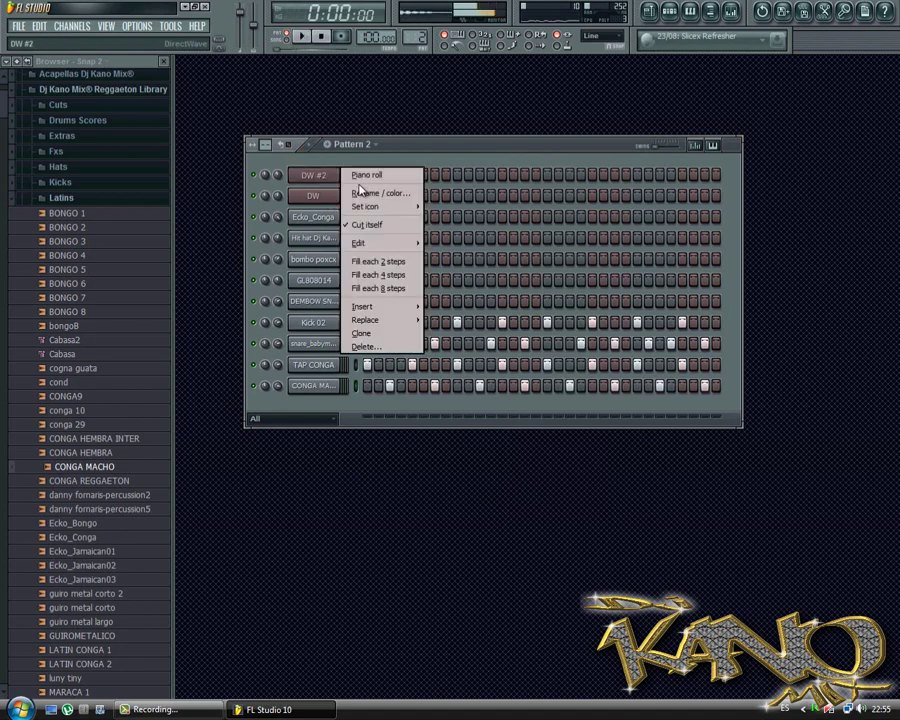
pyautogui.click(362, 178)
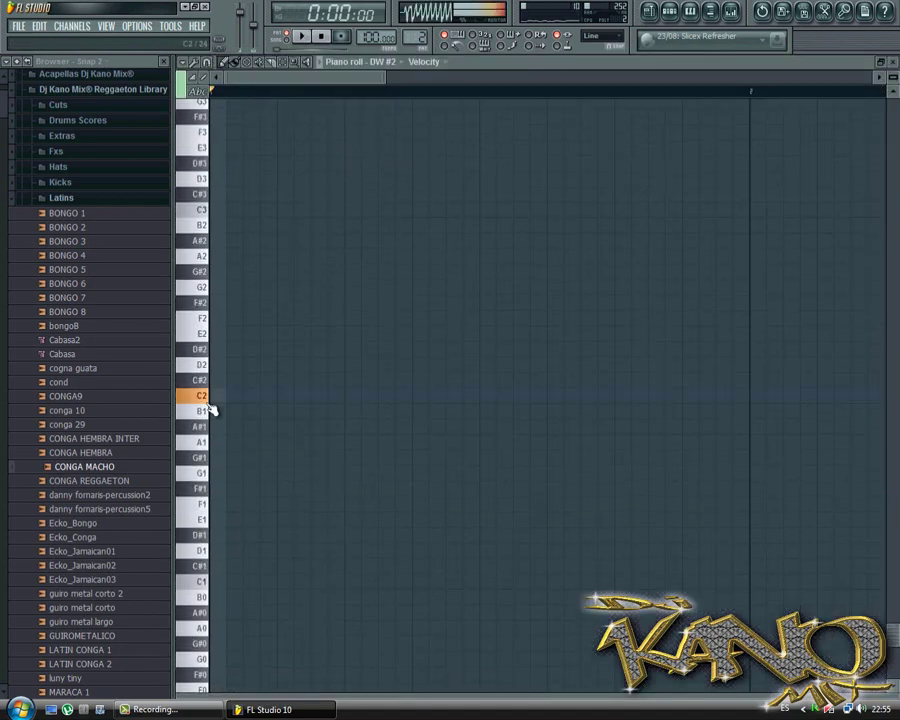
pyautogui.click(212, 441)
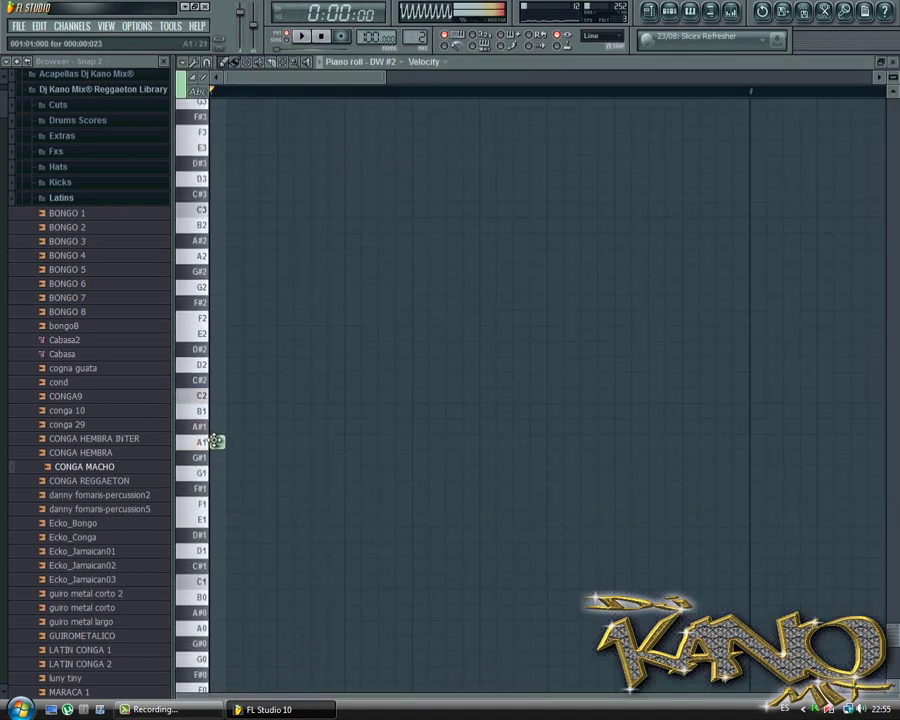
pyautogui.press('space')
pyautogui.click(215, 410)
pyautogui.click(283, 488)
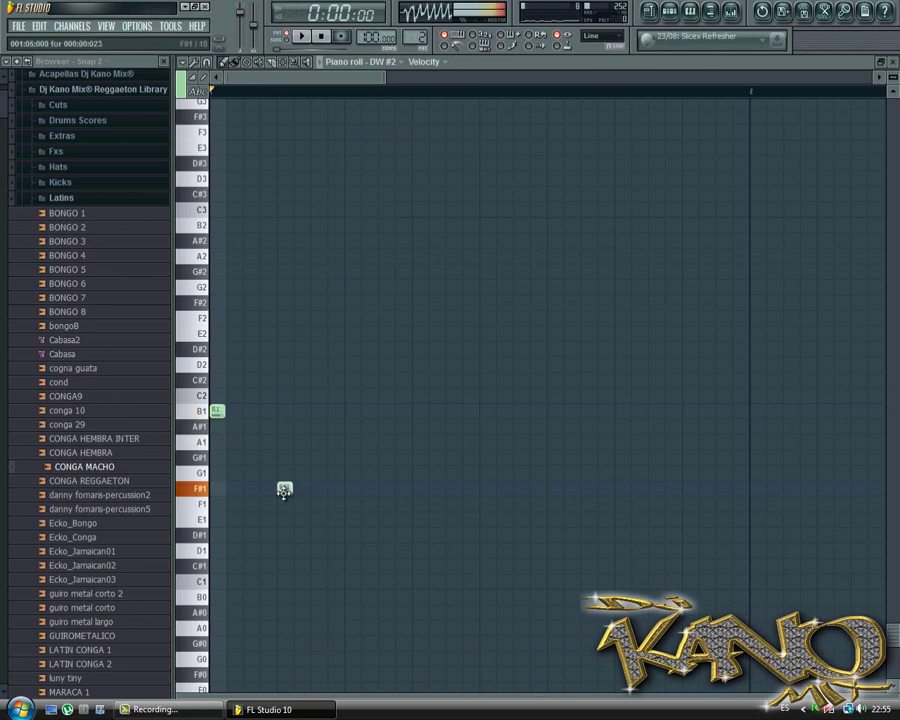
# Continue the DW #2 bass with B1 on steps 9, 17 and 25 and F#1 on steps 13, 21 and 29, then audition Pattern 2
pyautogui.click(351, 410)
pyautogui.click(419, 488)
pyautogui.click(486, 410)
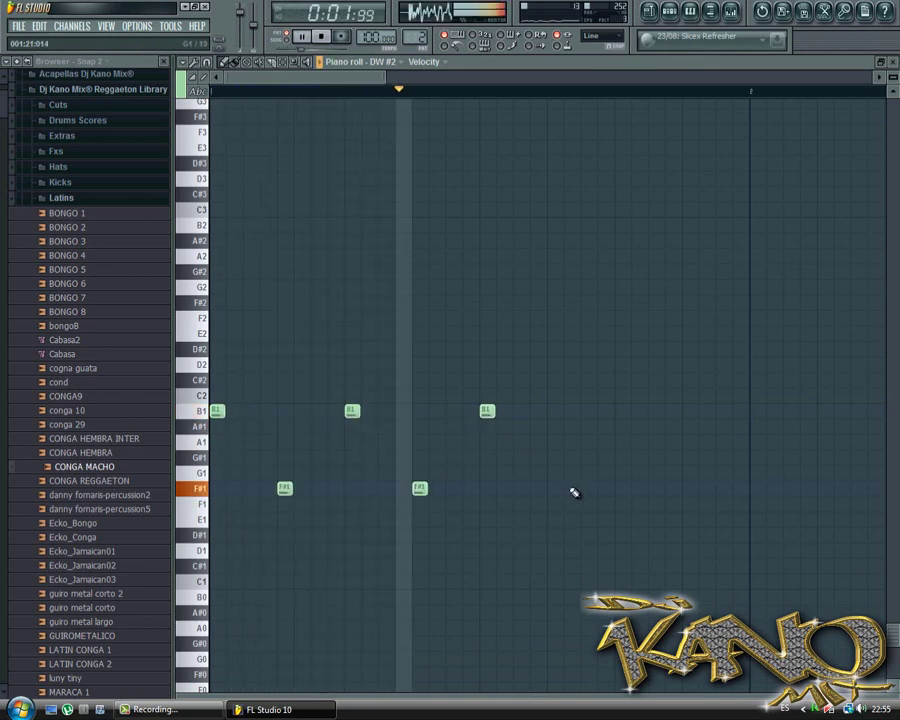
pyautogui.click(554, 488)
pyautogui.press('space')
pyautogui.click(689, 488)
pyautogui.click(621, 410)
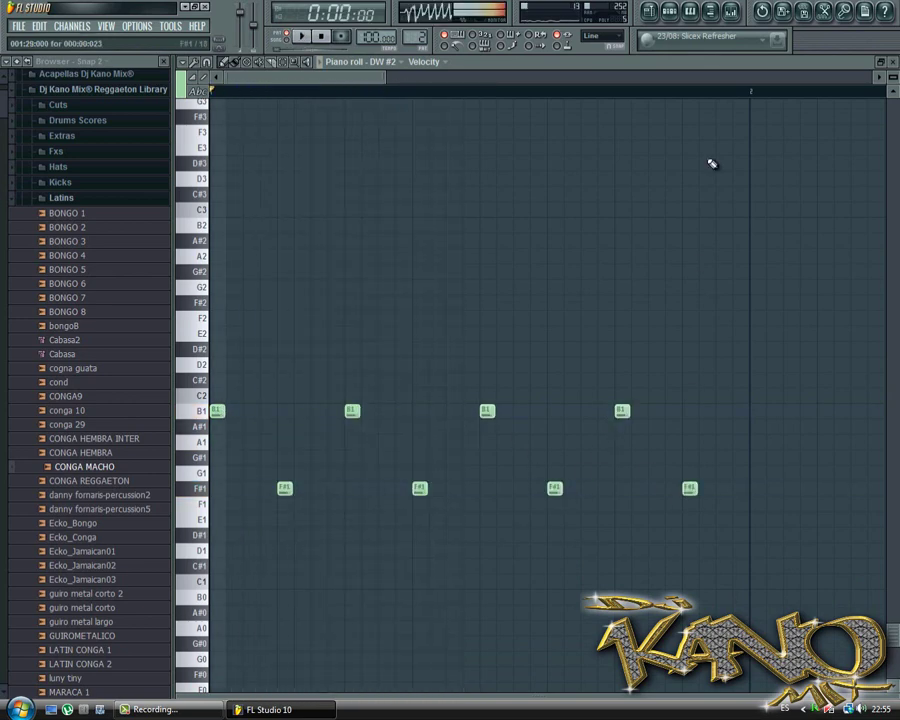
pyautogui.click(692, 12)
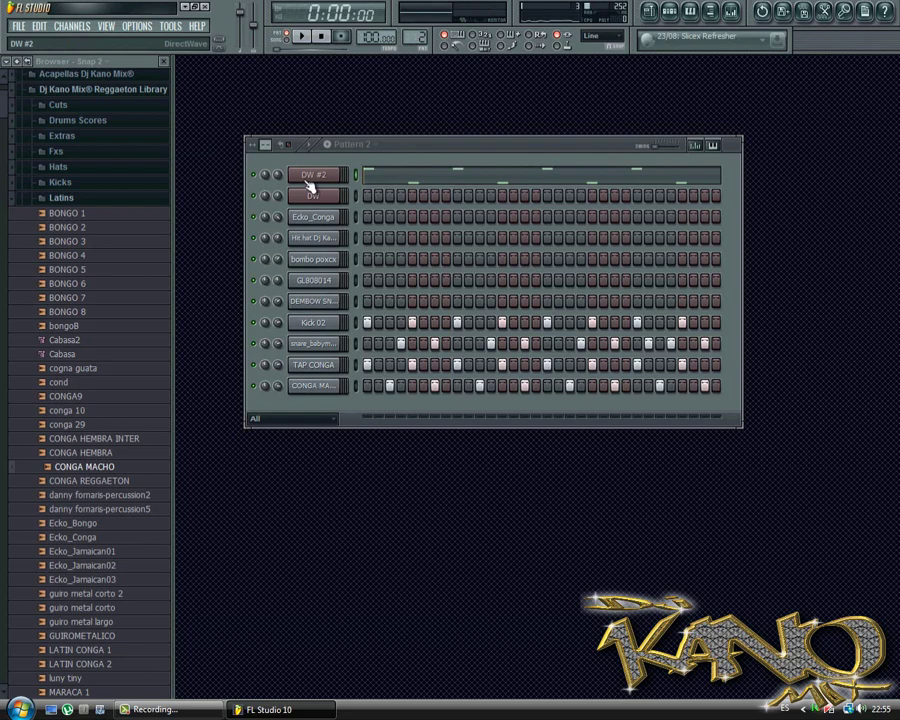
pyautogui.press('space')
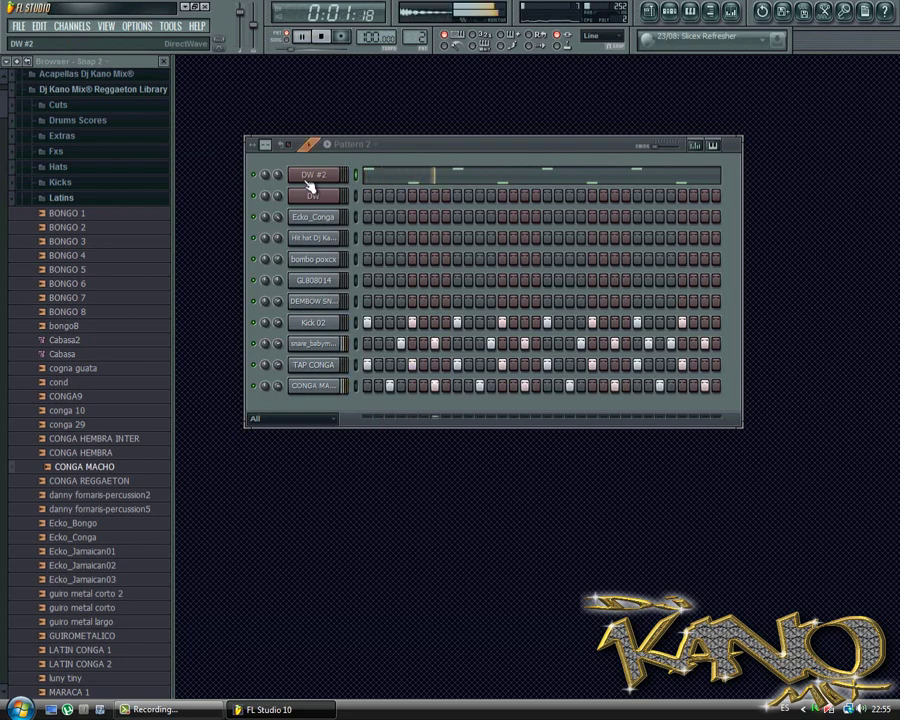
# Audition samples in the Latins folder, including Cabasa2, Cabasa, cogna guata, CONGA9 and CONGA HEMBRA
pyautogui.click(103, 199)
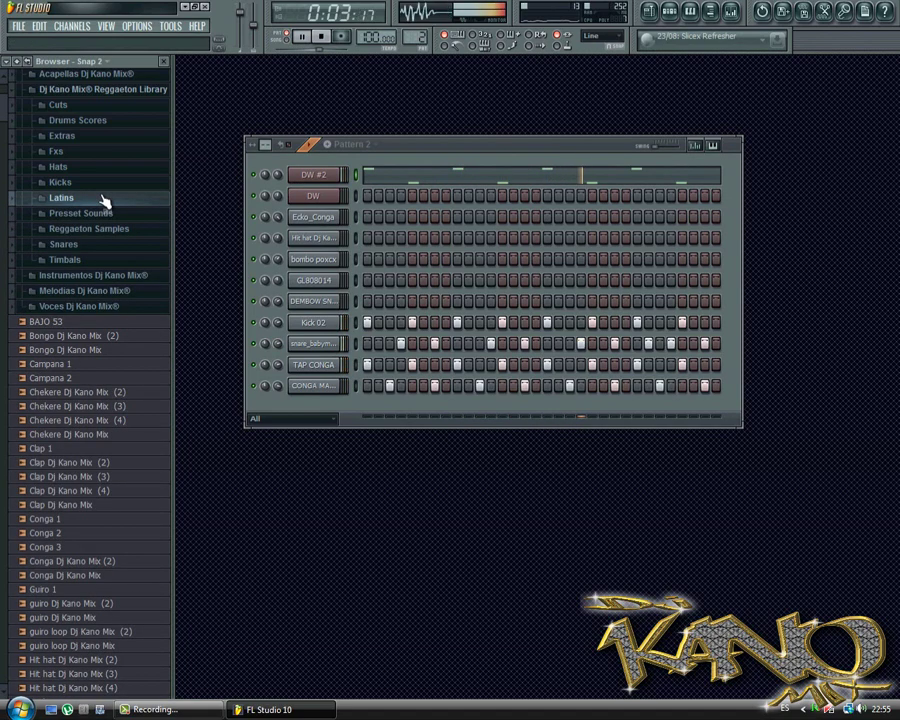
pyautogui.click(103, 199)
pyautogui.press('space')
pyautogui.scroll(-5, 104, 200)
pyautogui.scroll(5, 120, 240)
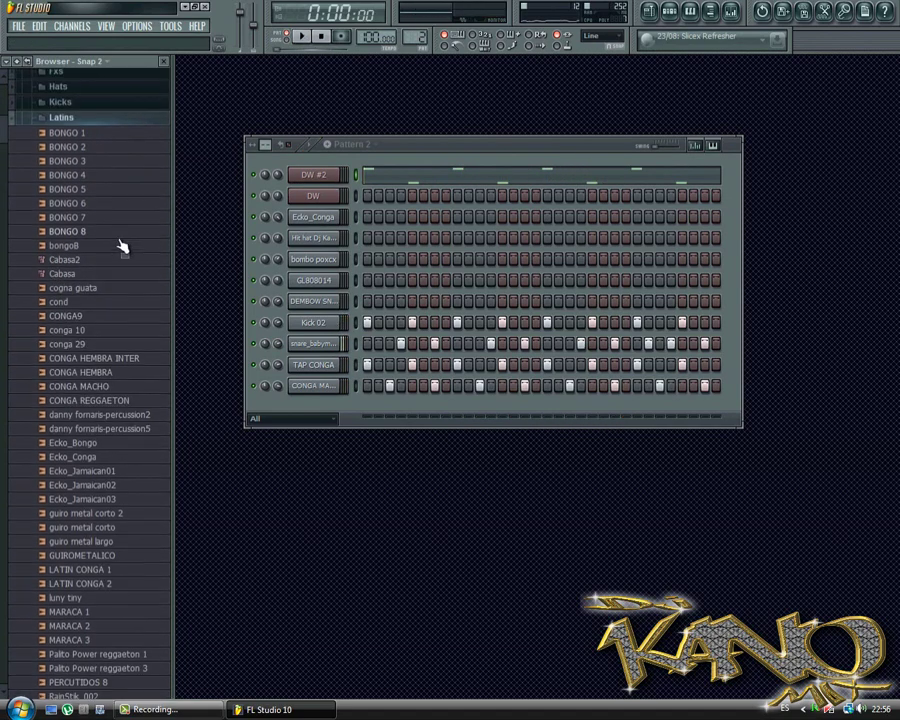
pyautogui.click(113, 264)
pyautogui.click(114, 274)
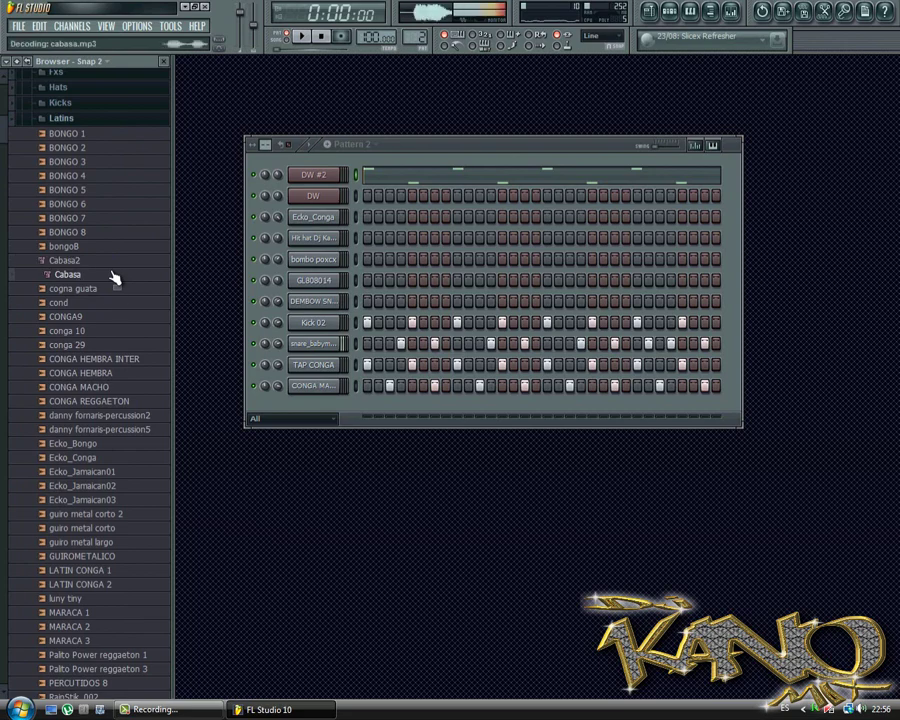
pyautogui.click(100, 288)
pyautogui.click(100, 316)
pyautogui.click(100, 372)
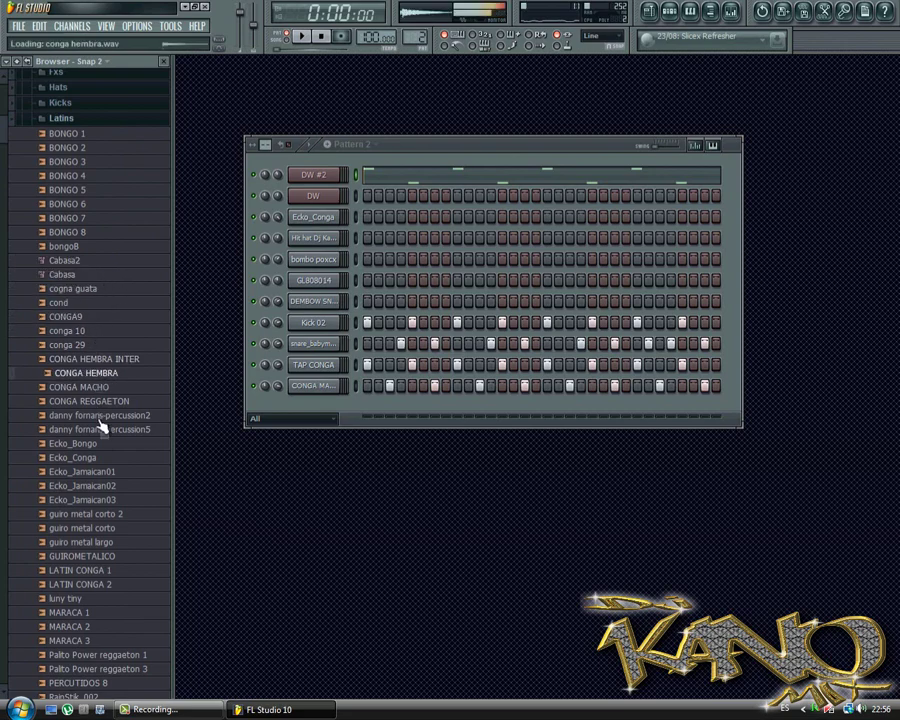
# Audition further percussion samples down the Latins folder, ending with rich-shaker and RICH
pyautogui.click(102, 429)
pyautogui.scroll(-3, 103, 476)
pyautogui.click(103, 462)
pyautogui.scroll(-1, 103, 476)
pyautogui.click(102, 478)
pyautogui.click(111, 549)
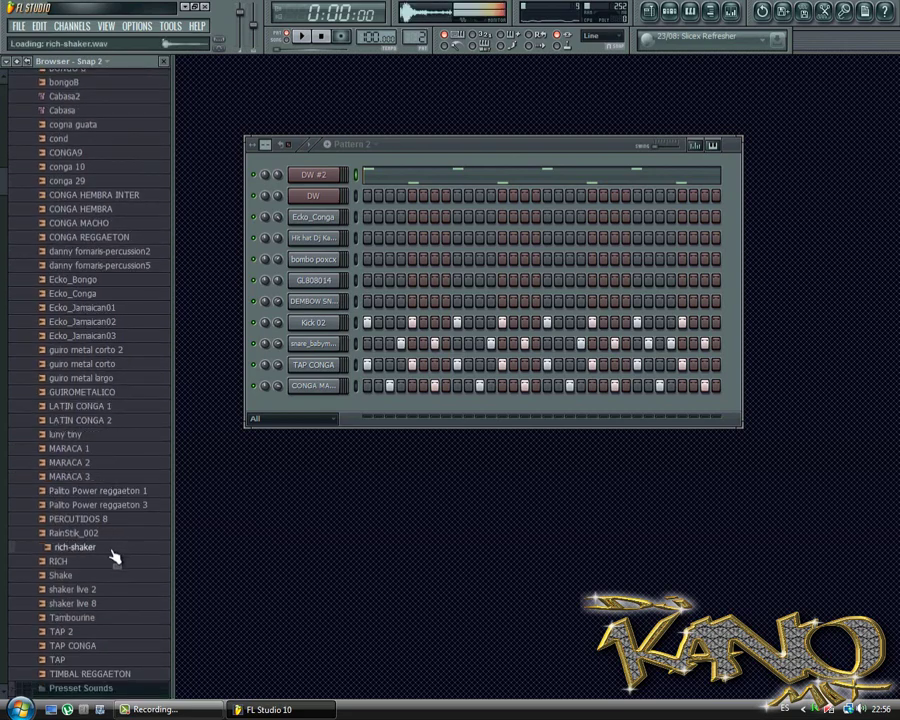
pyautogui.click(104, 561)
# Load rich-shaker from the Latins folder as a new channel below CONGA MACHO and fill it on every 4 steps
pyautogui.click(98, 548)
pyautogui.moveTo(245, 505); pyautogui.dragTo(306, 405)
pyautogui.rightClick(340, 405)
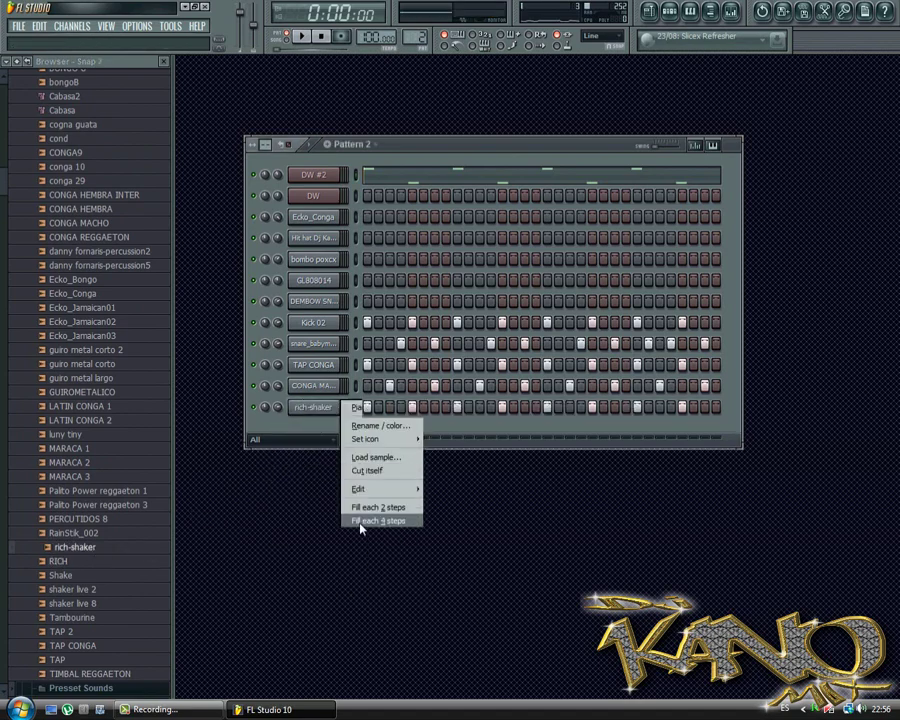
pyautogui.click(364, 523)
# Lower the rich-shaker channel's volume to about 72% during playback and collapse the Latins folder
pyautogui.press('space')
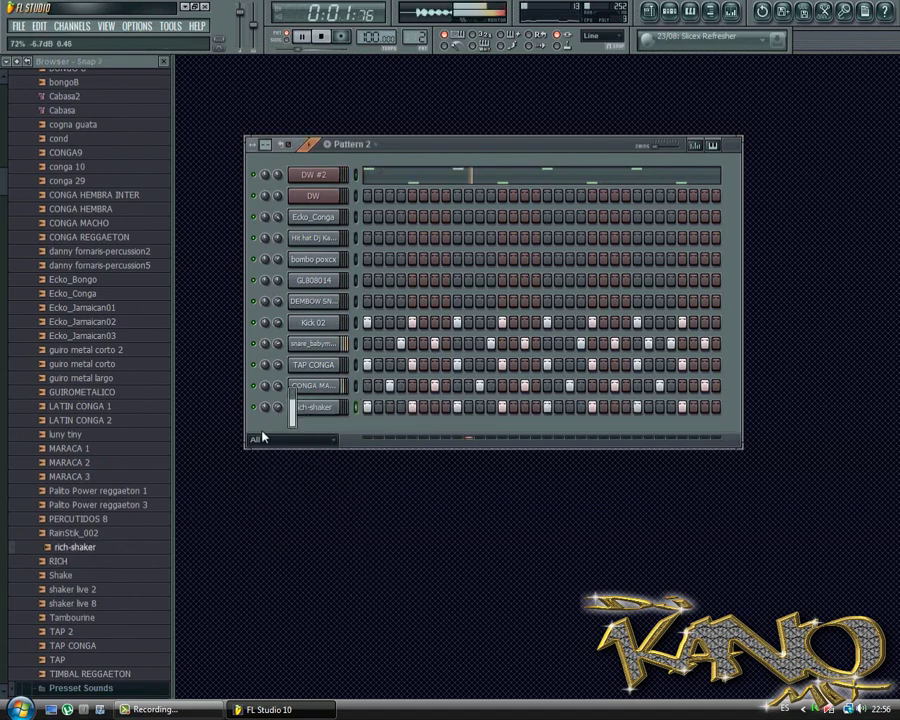
pyautogui.scroll(6, 62, 200)
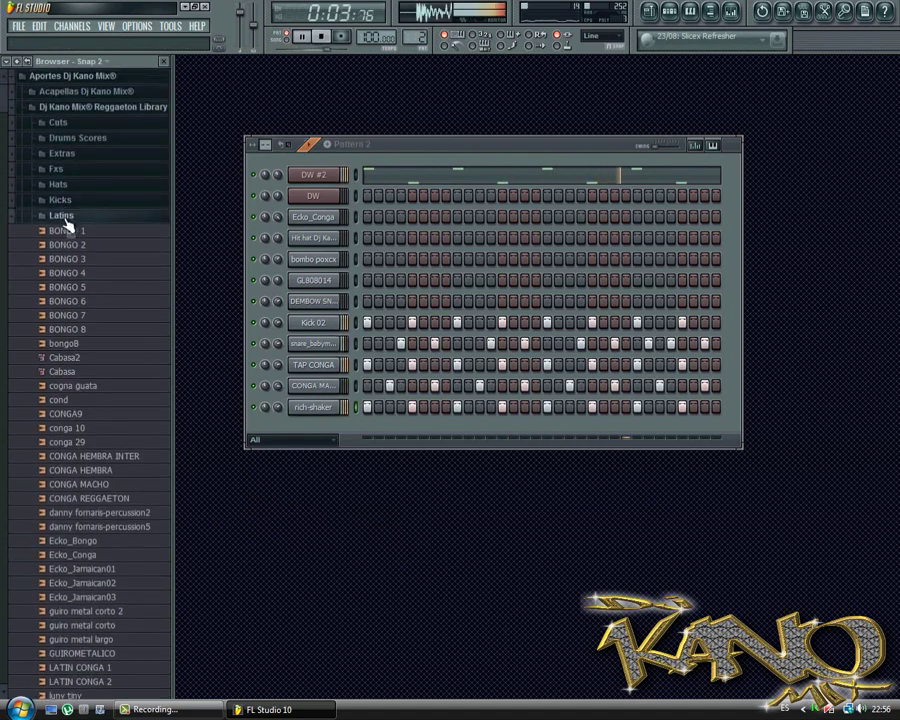
pyautogui.click(62, 216)
pyautogui.press('space')
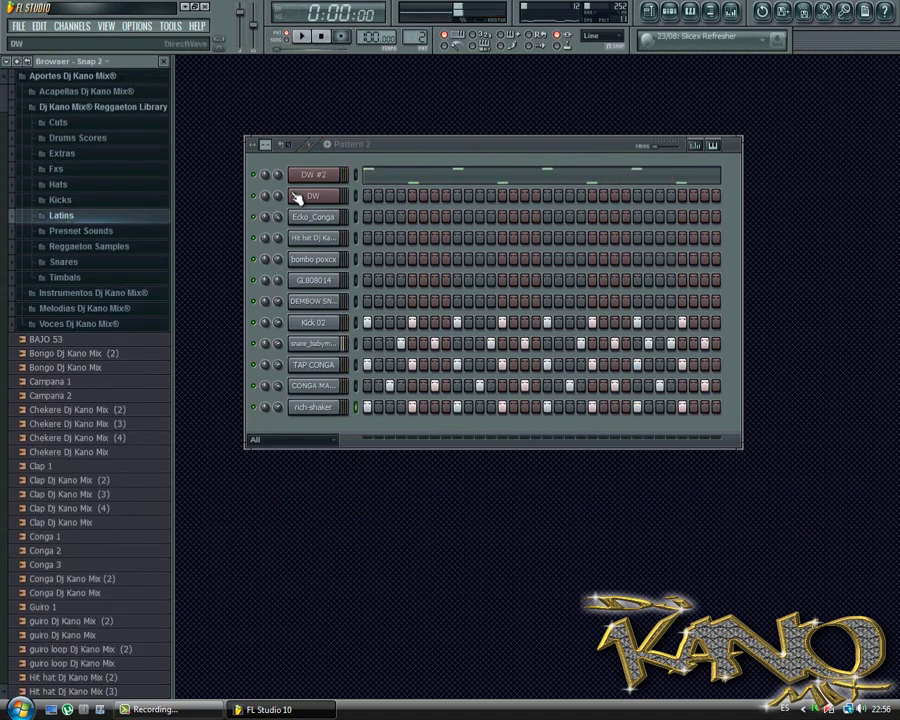
# Open the DW piano roll, set a finer snap, and place a shortened G4 note on step 1
pyautogui.rightClick(340, 194)
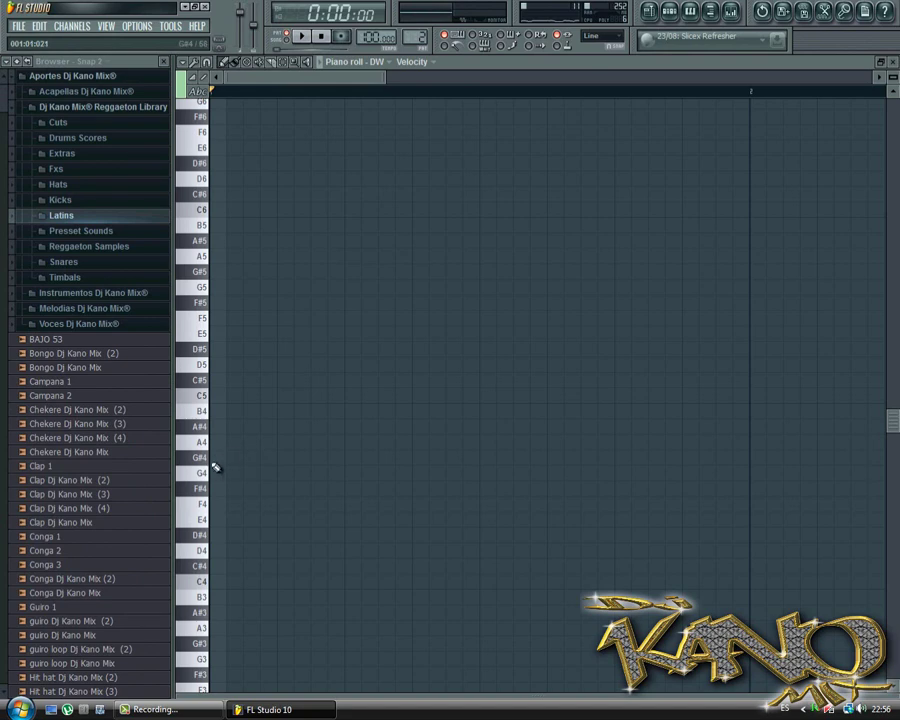
pyautogui.click(210, 464)
pyautogui.scroll(3, 216, 488)
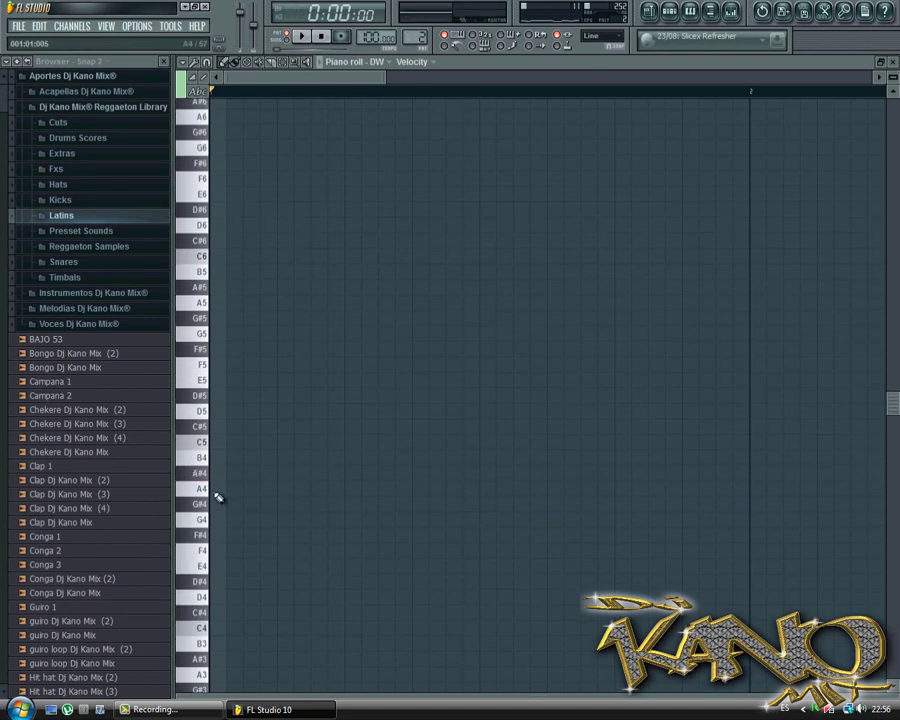
pyautogui.click(215, 519)
pyautogui.click(207, 66)
pyautogui.click(222, 126)
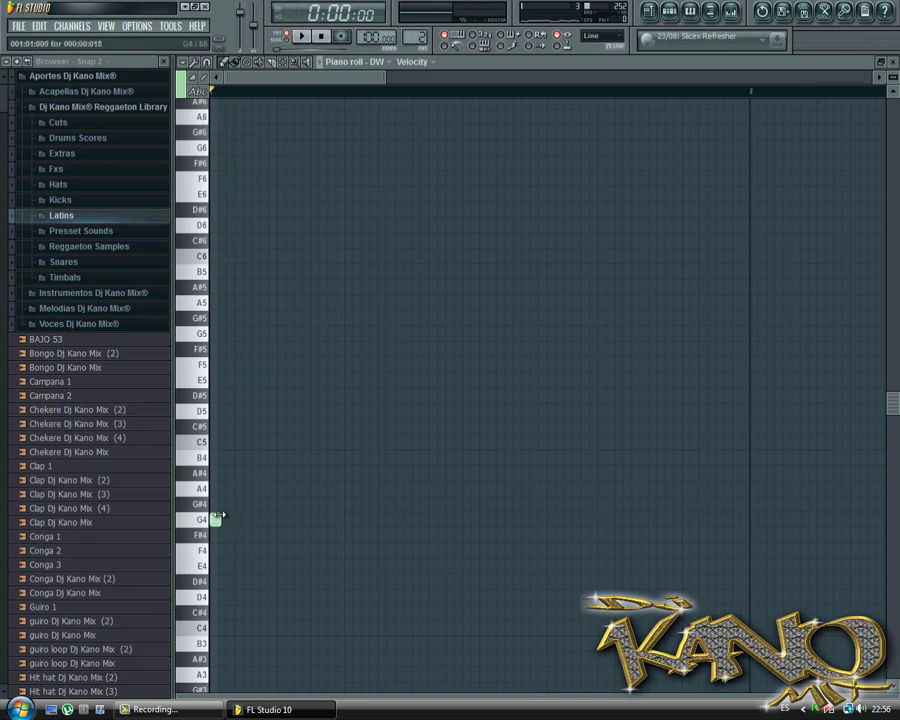
pyautogui.click(208, 64)
pyautogui.click(218, 88)
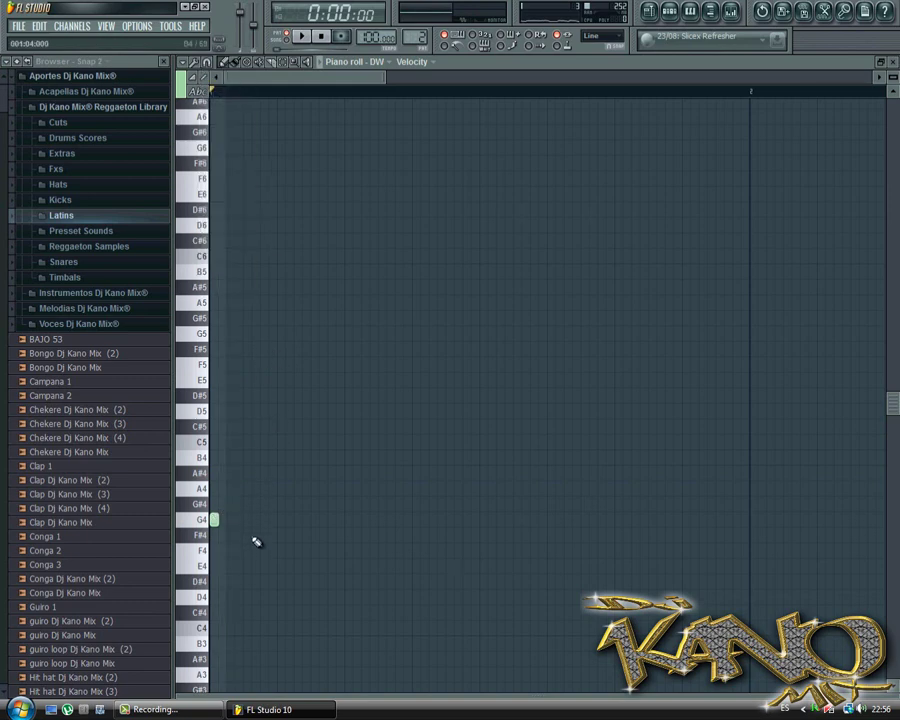
# Add short G4 notes on steps 3, 4, 5, 7, 9, 11, 12, 13 and 15, and G#4 notes on steps 6 and 14
pyautogui.click(249, 519)
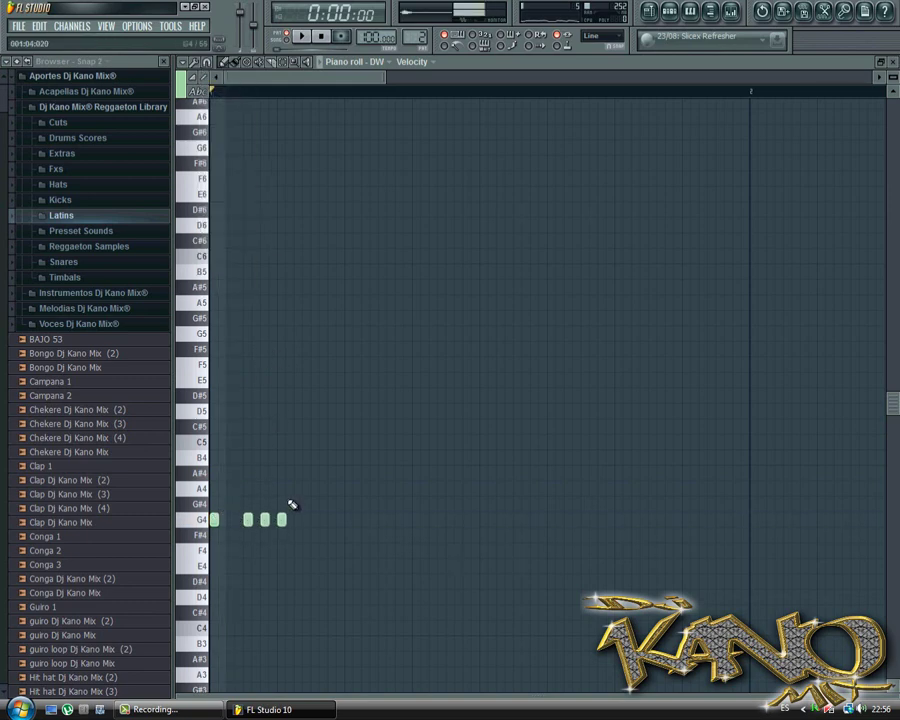
pyautogui.click(297, 504)
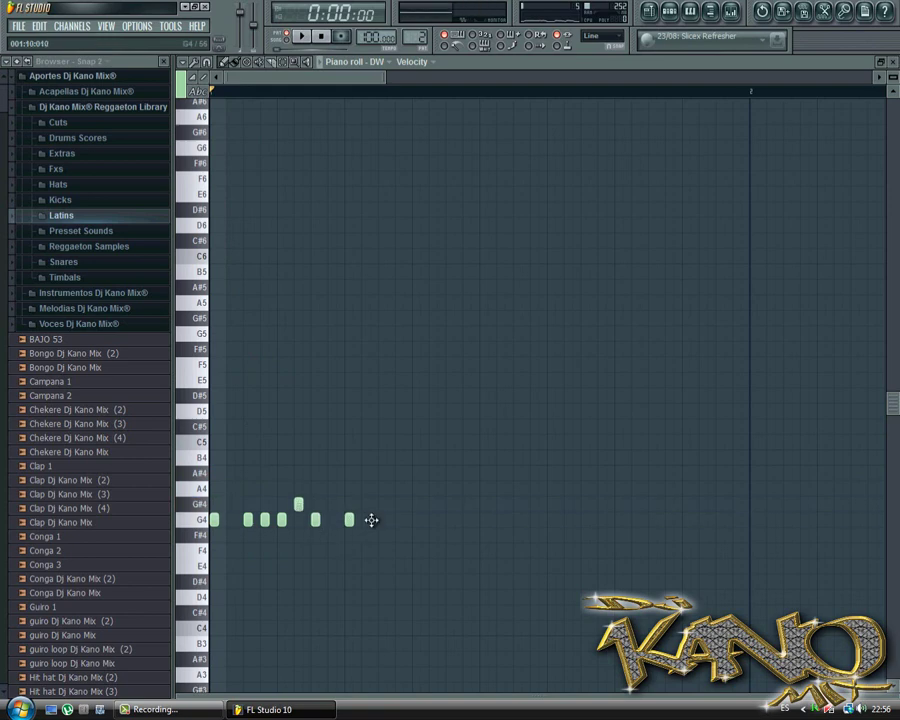
pyautogui.click(451, 521)
pyautogui.press('space')
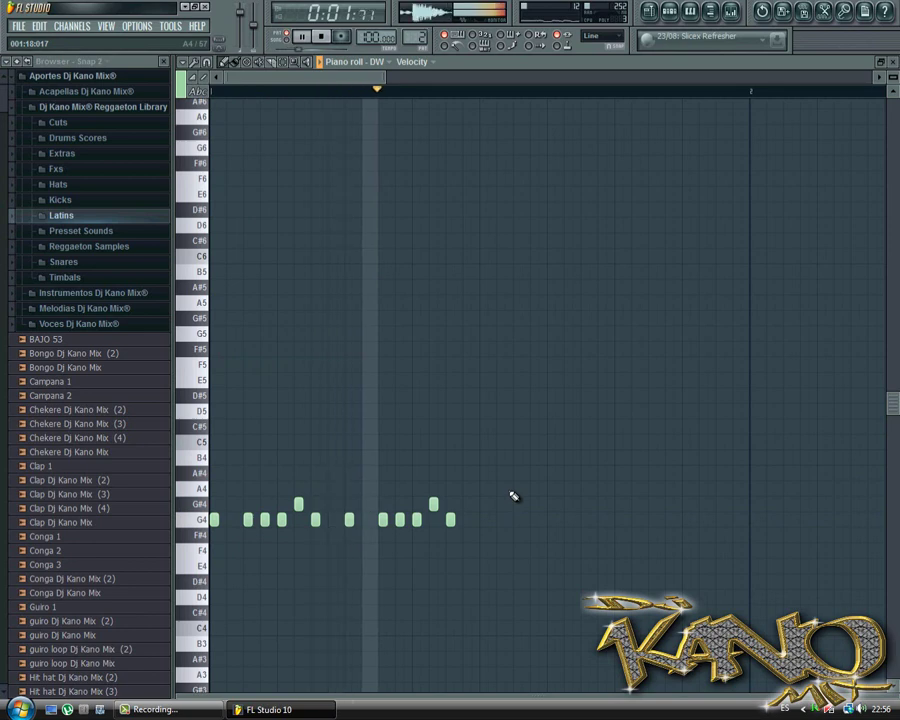
pyautogui.press('space')
# Extend the DW melody with G4 notes on steps 17, 19, 20, 21, 23 and 25, and a G#4 note on step 22
pyautogui.click(484, 520)
pyautogui.click(518, 520)
pyautogui.click(535, 520)
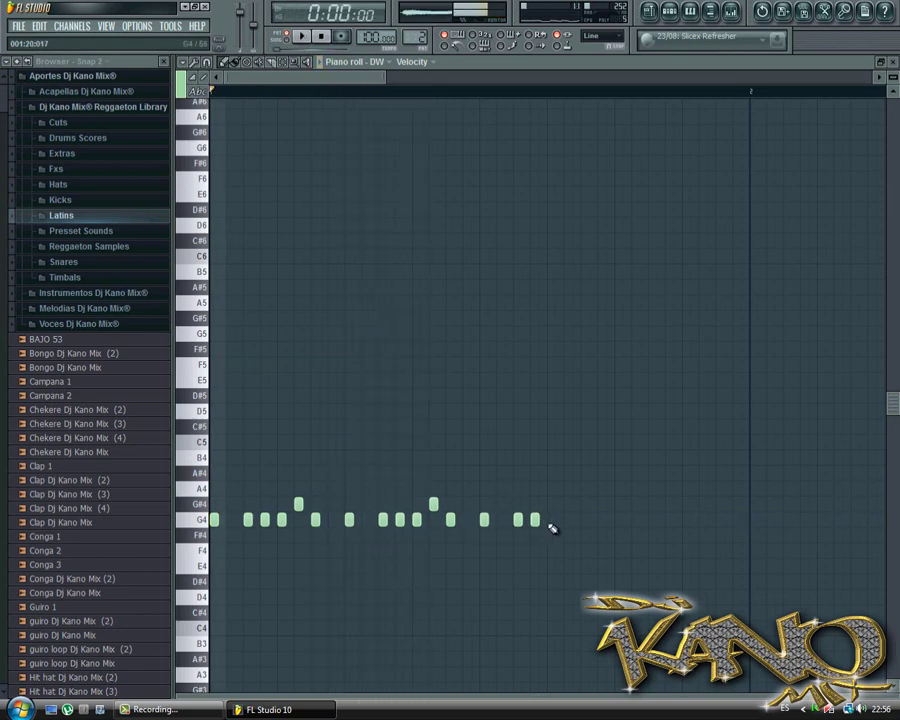
pyautogui.click(552, 520)
pyautogui.click(569, 504)
pyautogui.click(586, 520)
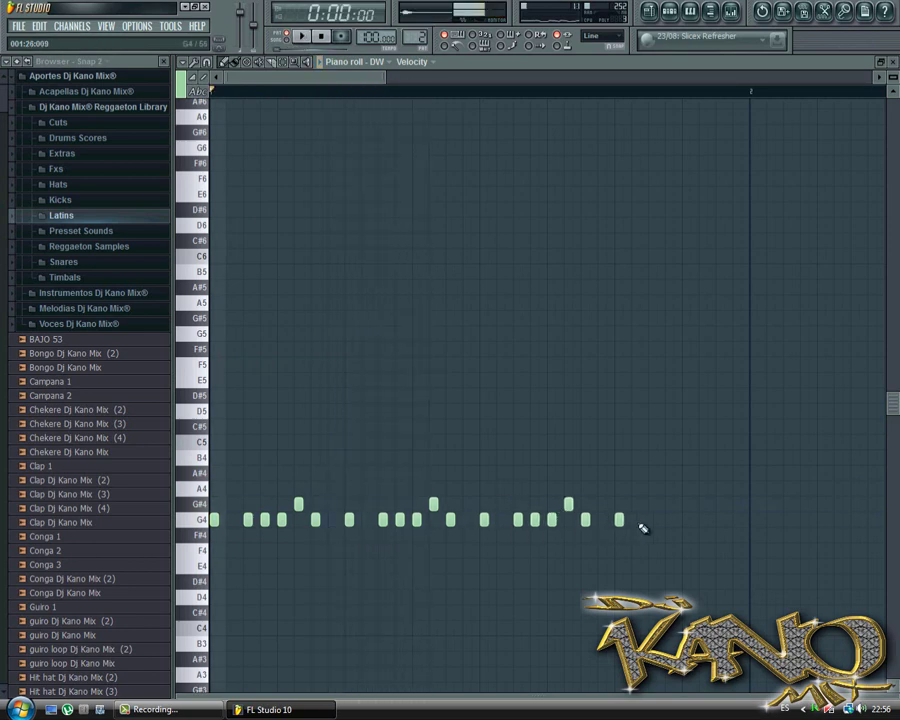
# Finish the DW melody with G4 on steps 27, 28 and 29, rising through G#4, A4 and A#4 on steps 30 to 32, and close the piano roll
pyautogui.click(670, 520)
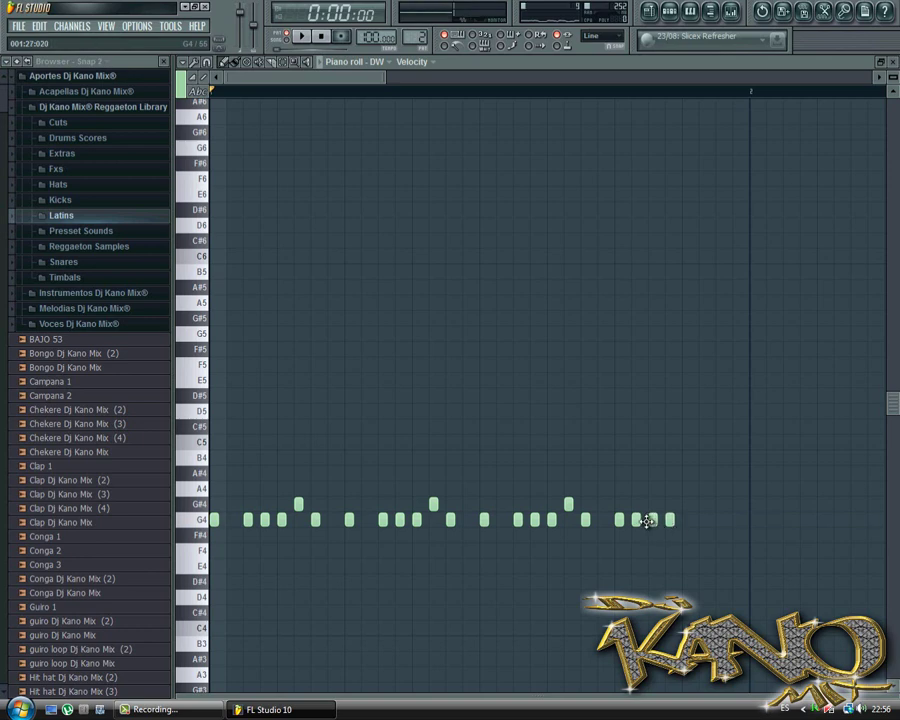
pyautogui.click(687, 520)
pyautogui.click(704, 504)
pyautogui.click(720, 488)
pyautogui.click(737, 472)
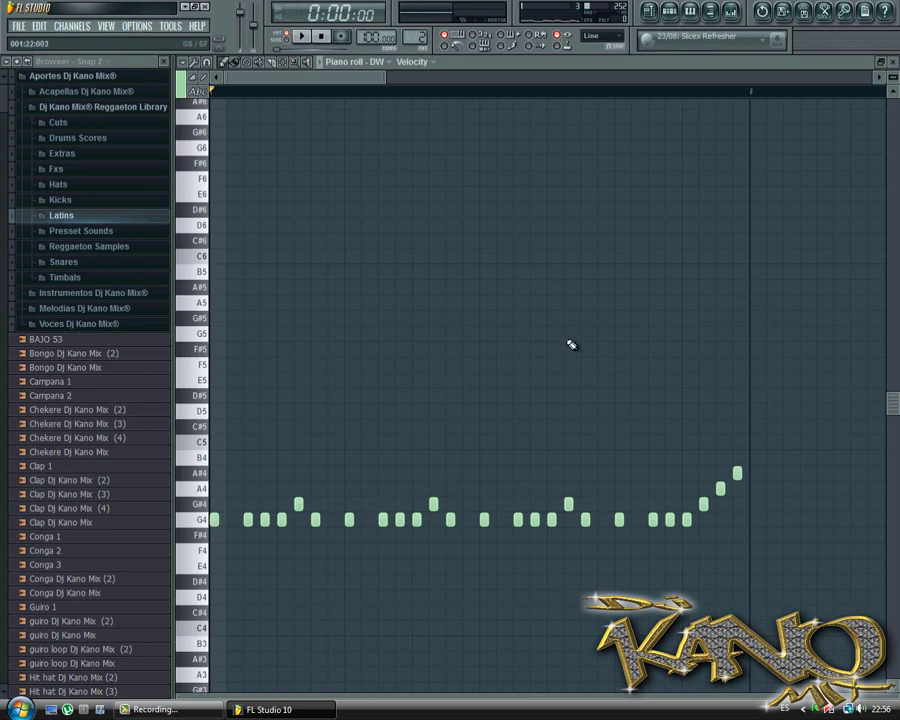
pyautogui.click(698, 25)
# Play back Pattern 2 with the completed DW and DW #2 parts, and stop playback
pyautogui.press('space')
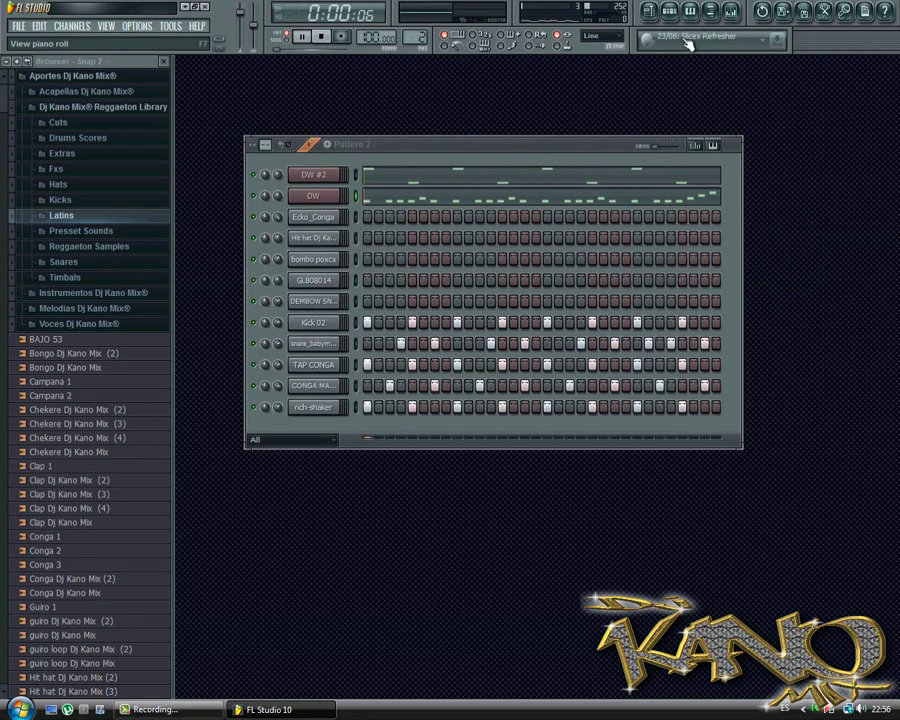
pyautogui.click(447, 146)
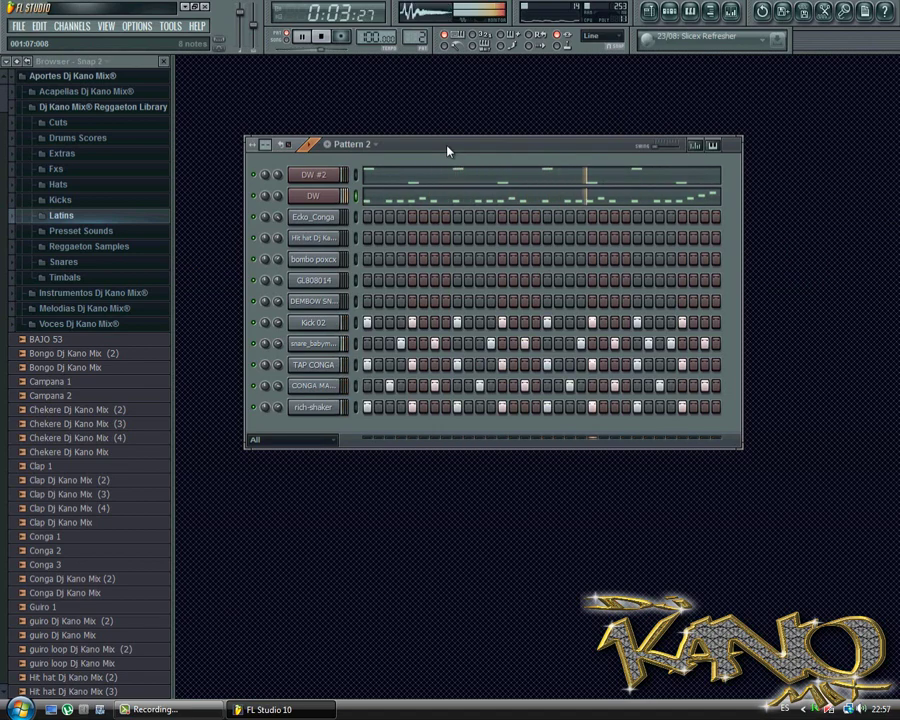
pyautogui.press('space')
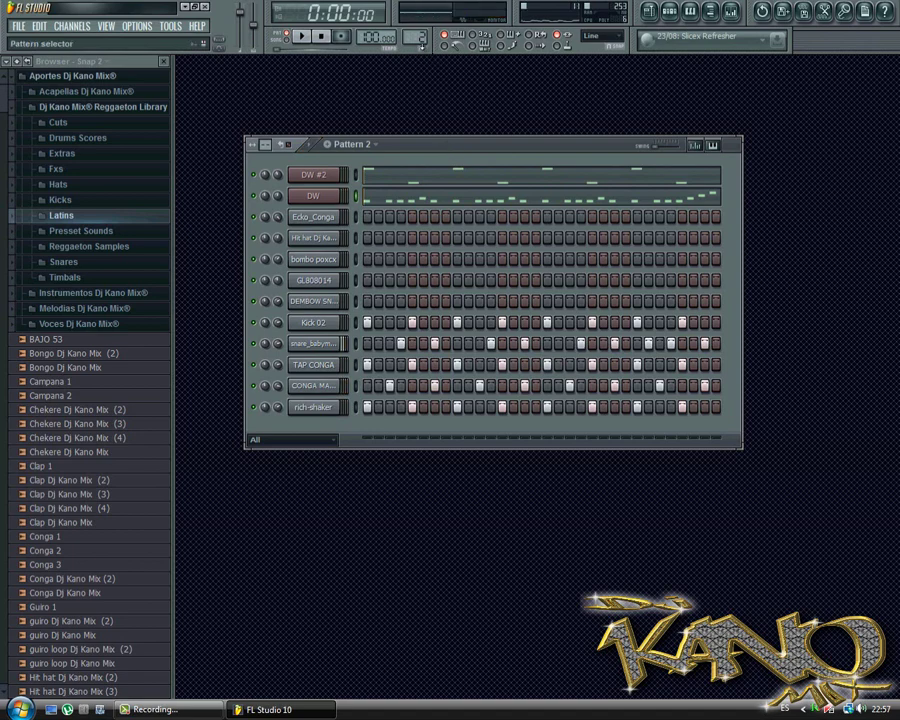
# Switch to Pattern 3, add Doom Kick 3 from Reggaeton Samples as a new channel, and play it
pyautogui.scroll(1, 415, 37)
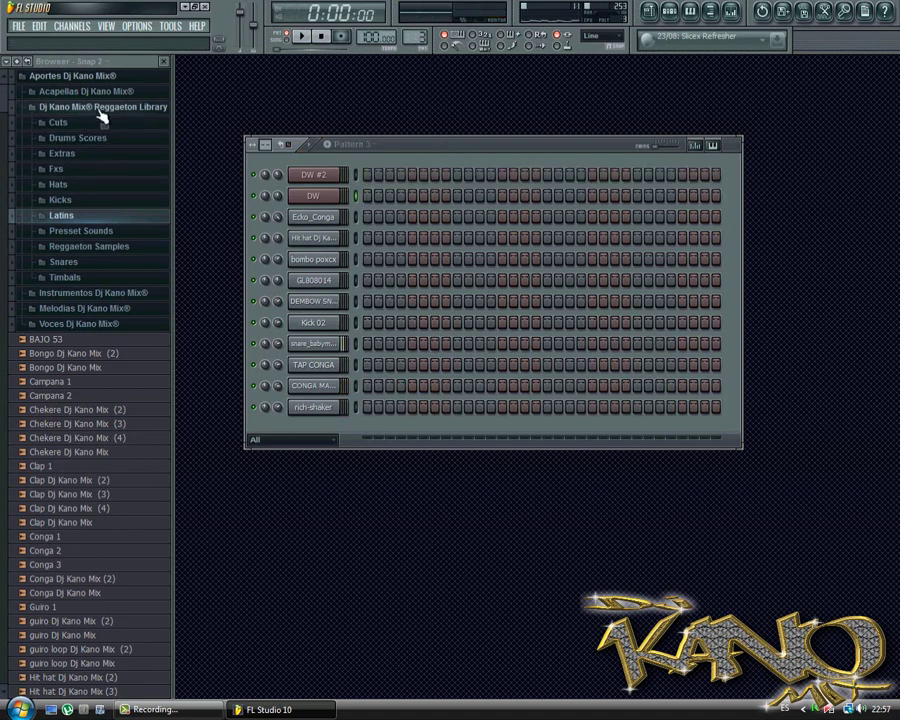
pyautogui.click(108, 252)
pyautogui.click(108, 252)
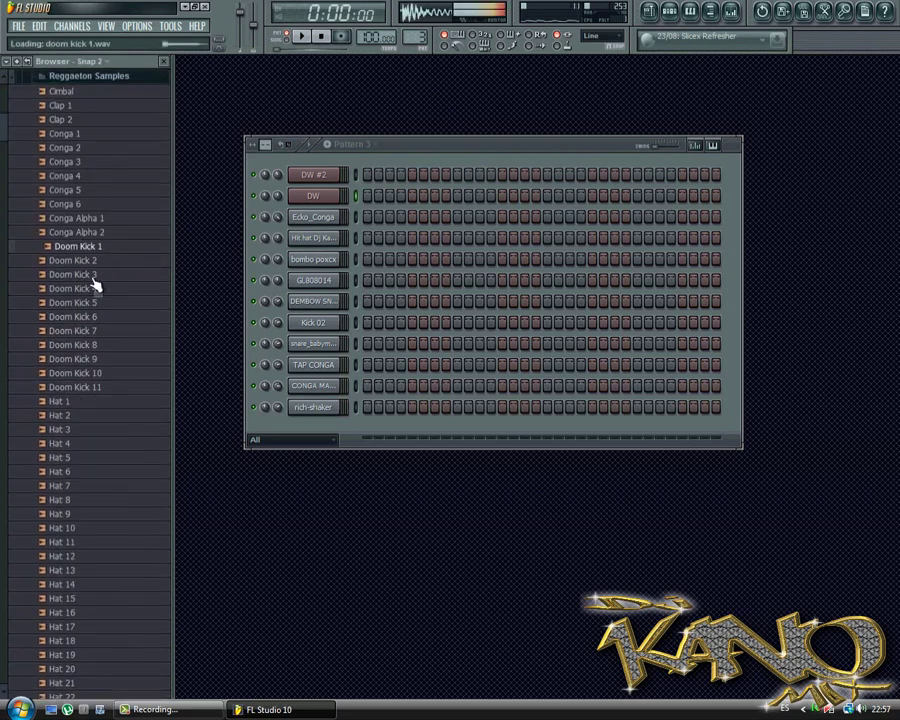
pyautogui.click(93, 278)
pyautogui.moveTo(95, 286); pyautogui.dragTo(374, 434)
pyautogui.press('space')
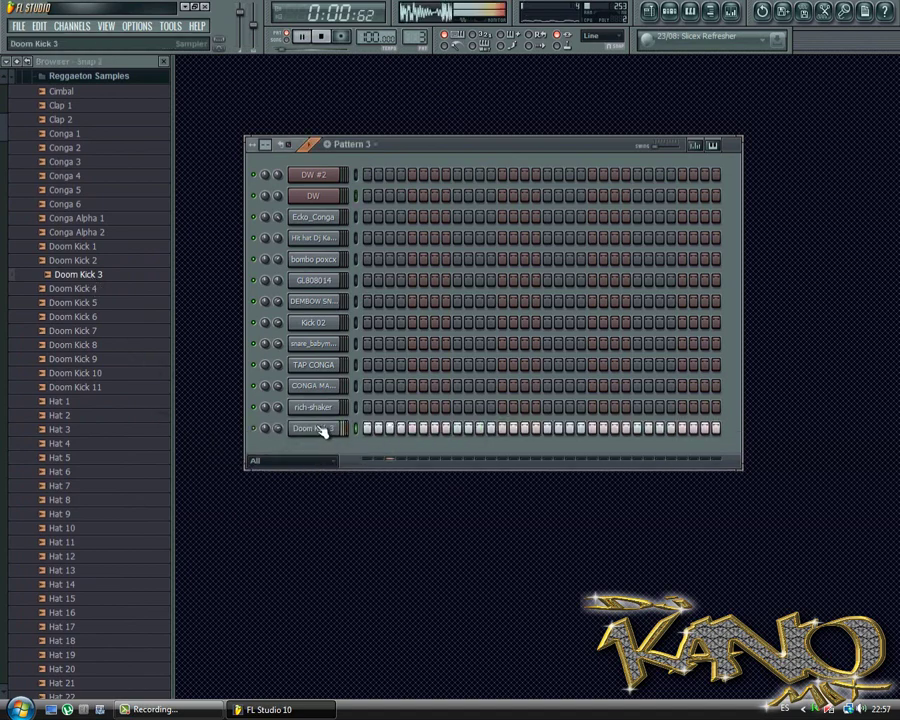
# Fill Doom Kick 3 every 4 steps and add extra hits on steps 11, 14–16, 19, 22–24, 27, 28 and 30–32
pyautogui.rightClick(330, 428)
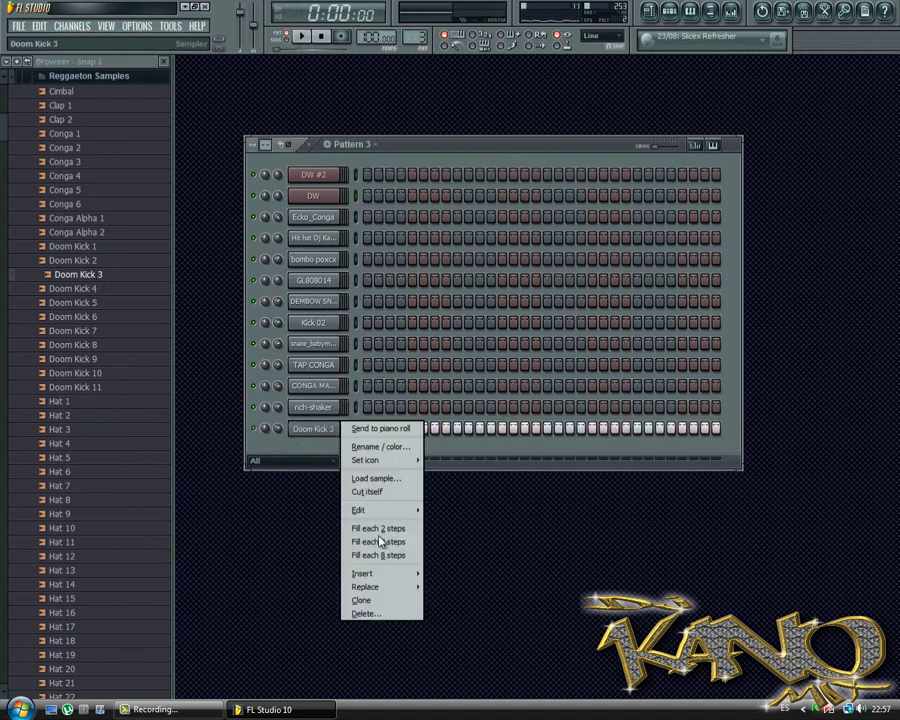
pyautogui.click(378, 542)
pyautogui.click(480, 428)
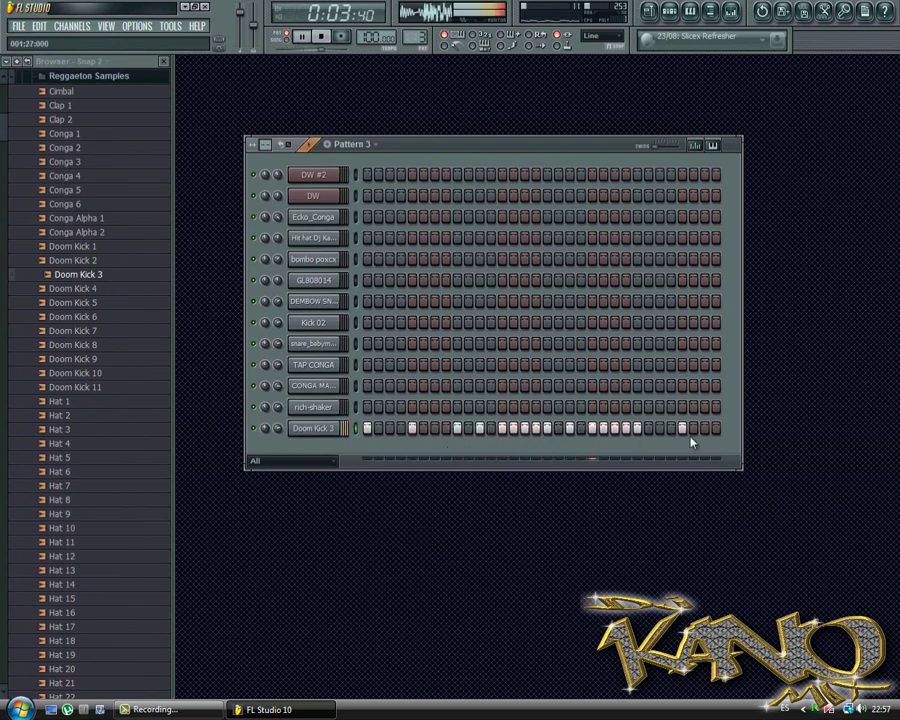
# Send Doom Kick 3 to the piano roll, move steps 27, 28, 30 and 31 to G4, C4, E4 and G4, and play it back
pyautogui.rightClick(345, 428)
pyautogui.click(378, 432)
pyautogui.moveTo(673, 402); pyautogui.dragTo(655, 474)
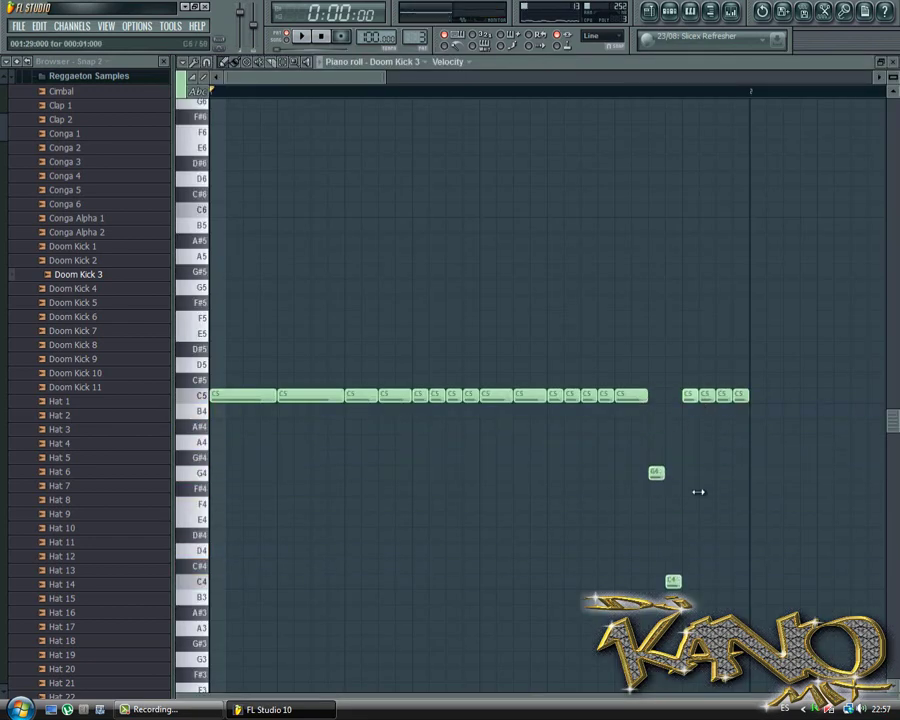
pyautogui.moveTo(705, 398); pyautogui.dragTo(728, 457)
pyautogui.press('space')
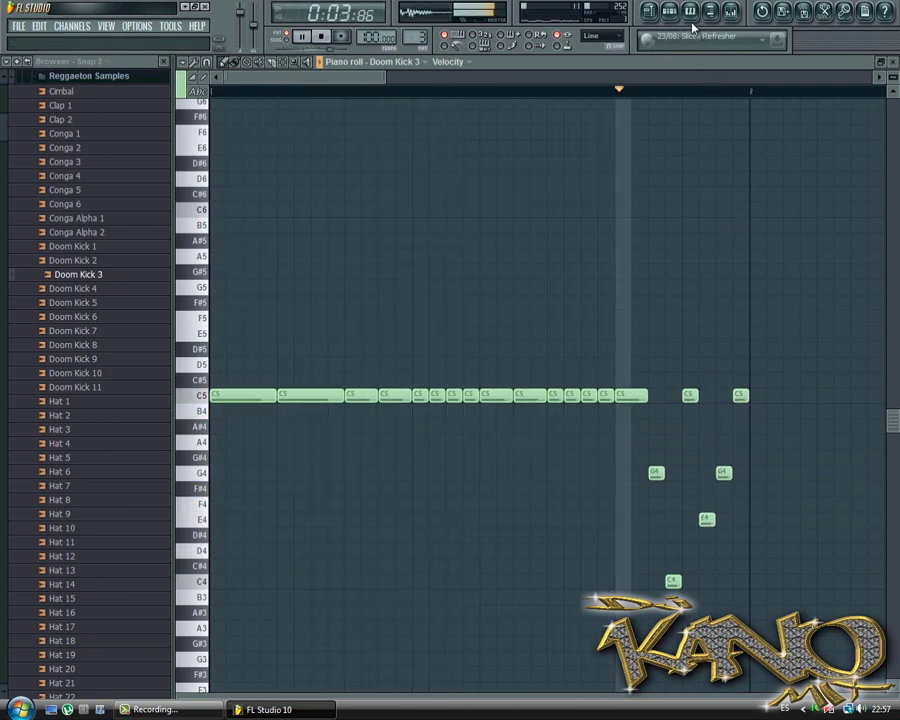
pyautogui.press('space')
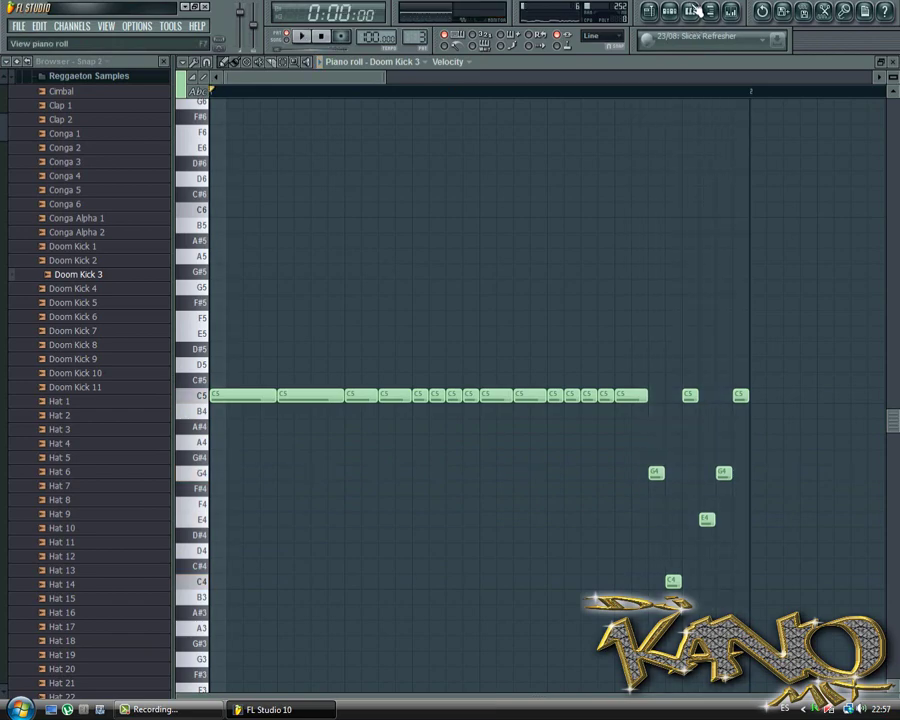
# Reopen the Doom Kick 3 piano roll and delete every note except the first C5 note
pyautogui.click(692, 12)
pyautogui.click(370, 428)
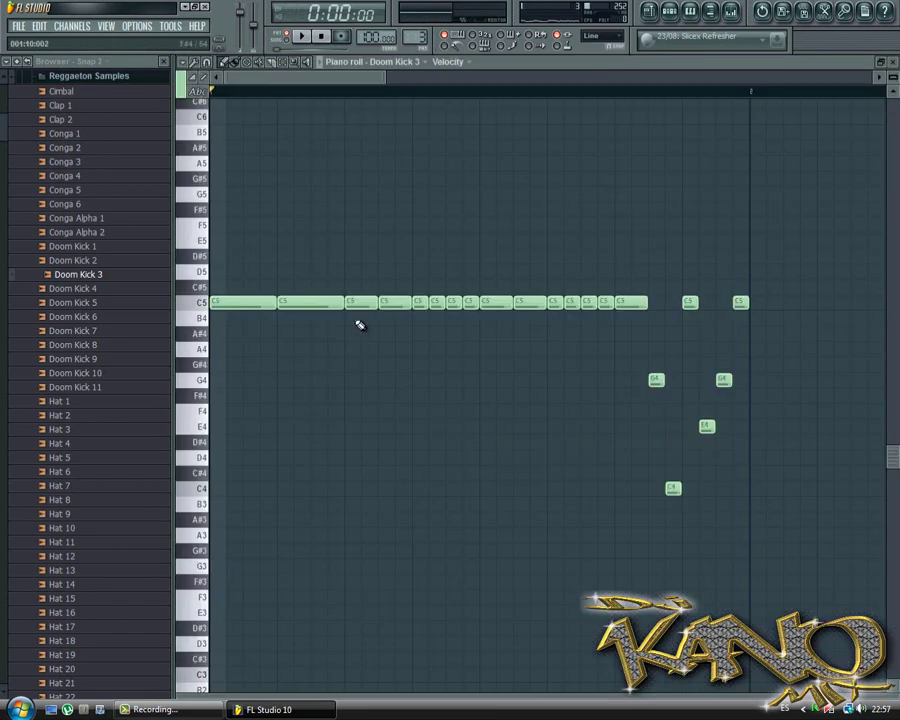
pyautogui.moveTo(775, 620); pyautogui.dragTo(321, 100)
pyautogui.press('Delete')
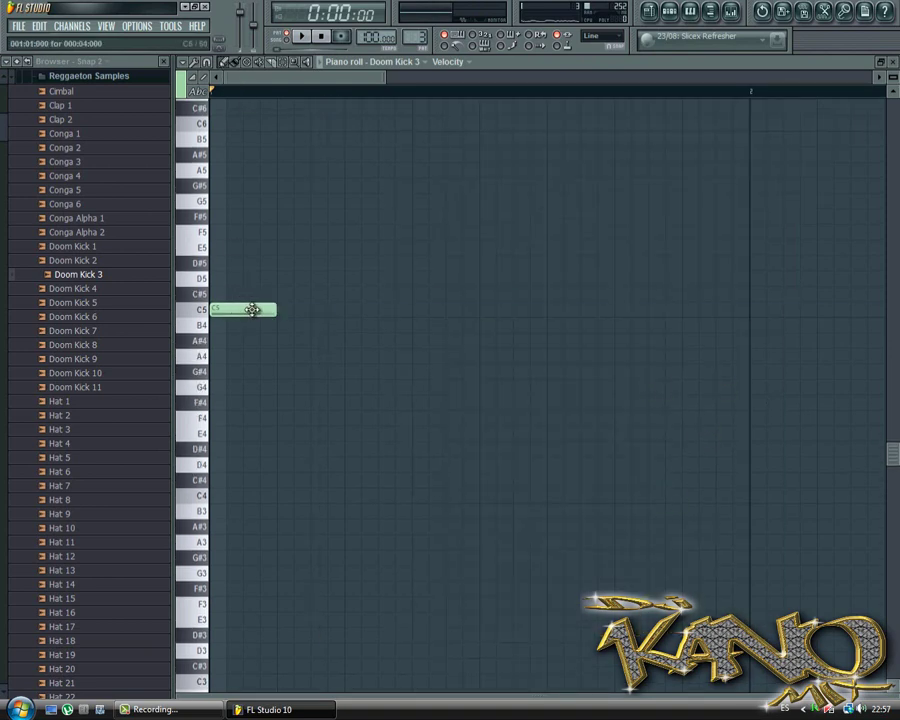
# Replace the remaining note with a one-step B4 note on step 3 and add an E5 slide note on the same step
pyautogui.moveTo(253, 309)
pyautogui.mouseDown()
pyautogui.moveTo(313, 309)
pyautogui.moveTo(247, 331)
pyautogui.moveTo(287, 332)
pyautogui.moveTo(238, 336)
pyautogui.moveTo(265, 325)
pyautogui.mouseUp()
pyautogui.click(251, 245)
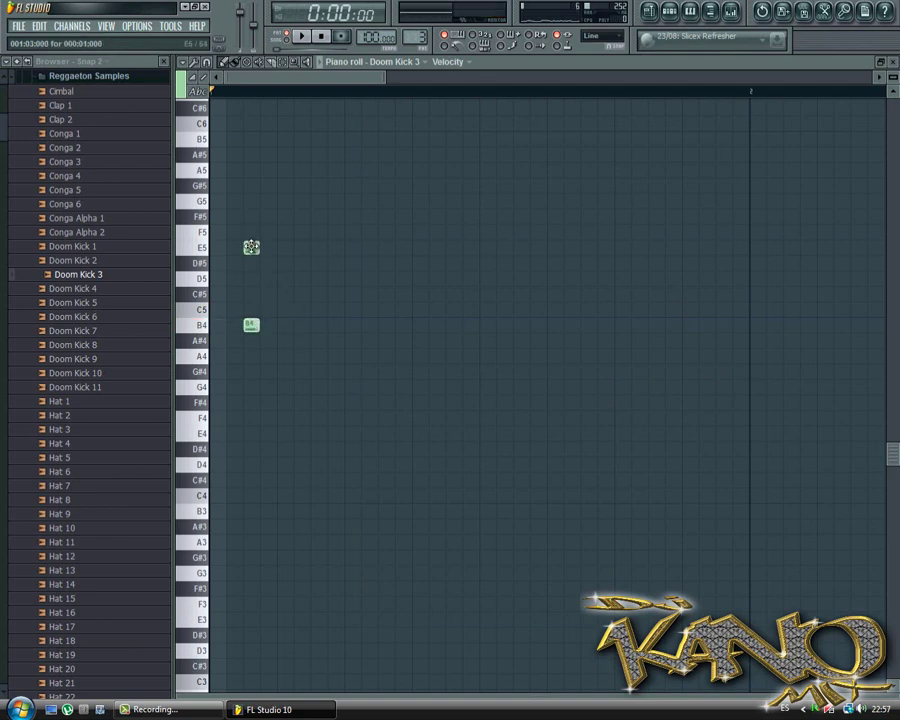
pyautogui.doubleClick(250, 247)
pyautogui.click(371, 348)
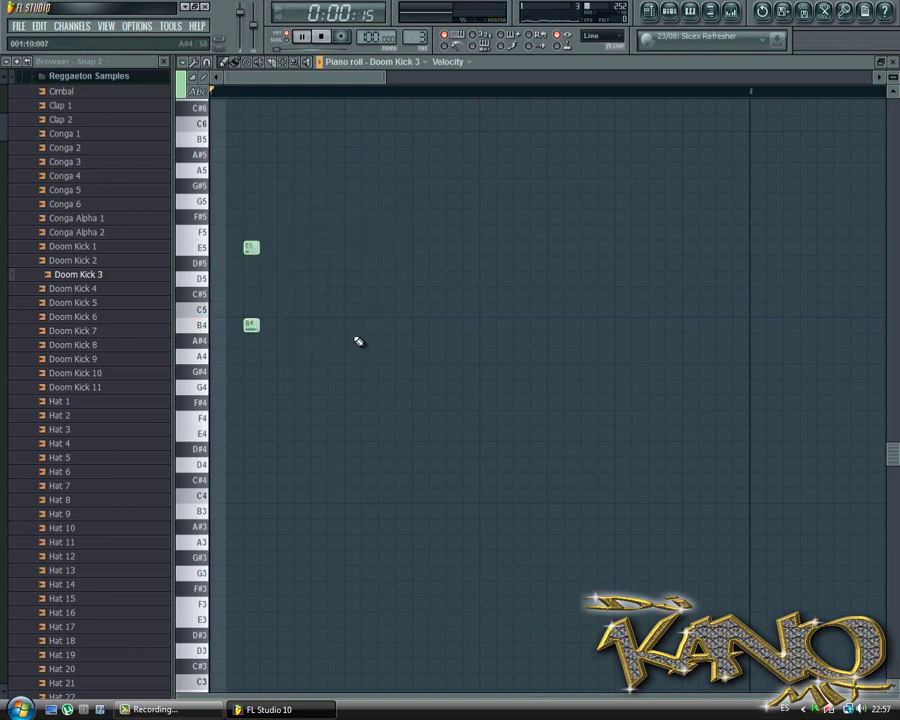
# Try the slide note at D6 and audition the kick
pyautogui.moveTo(251, 247); pyautogui.dragTo(252, 98)
pyautogui.press('space')
pyautogui.scroll(1, 257, 141)
pyautogui.press('space')
pyautogui.press('space')
# Lower the slide note to A3 and on to F#3, auditioning each pitch, and return to the step sequencer
pyautogui.moveTo(251, 146); pyautogui.dragTo(270, 605)
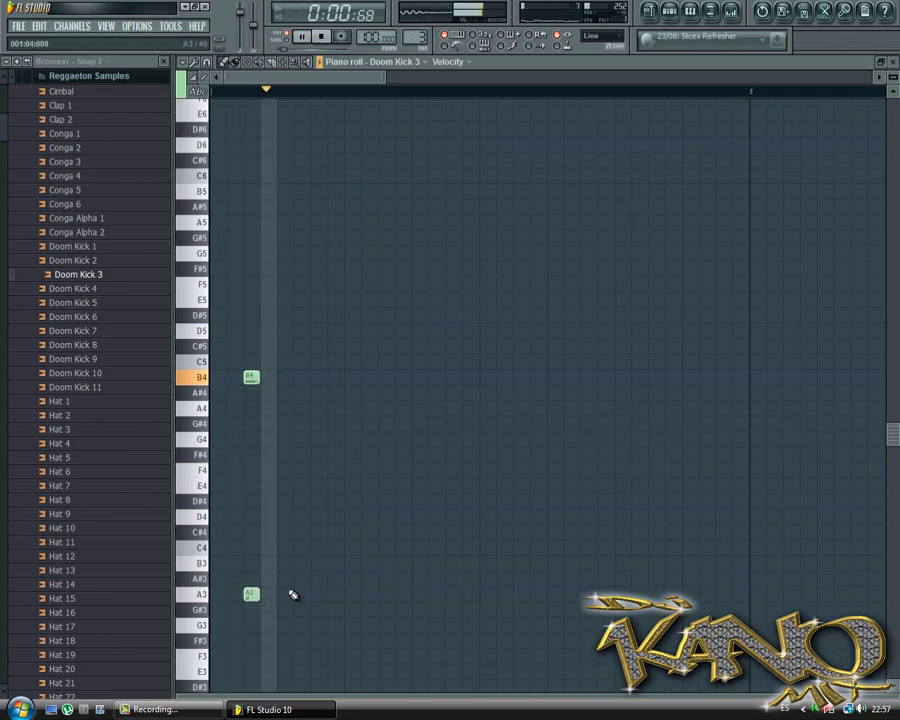
pyautogui.press('space')
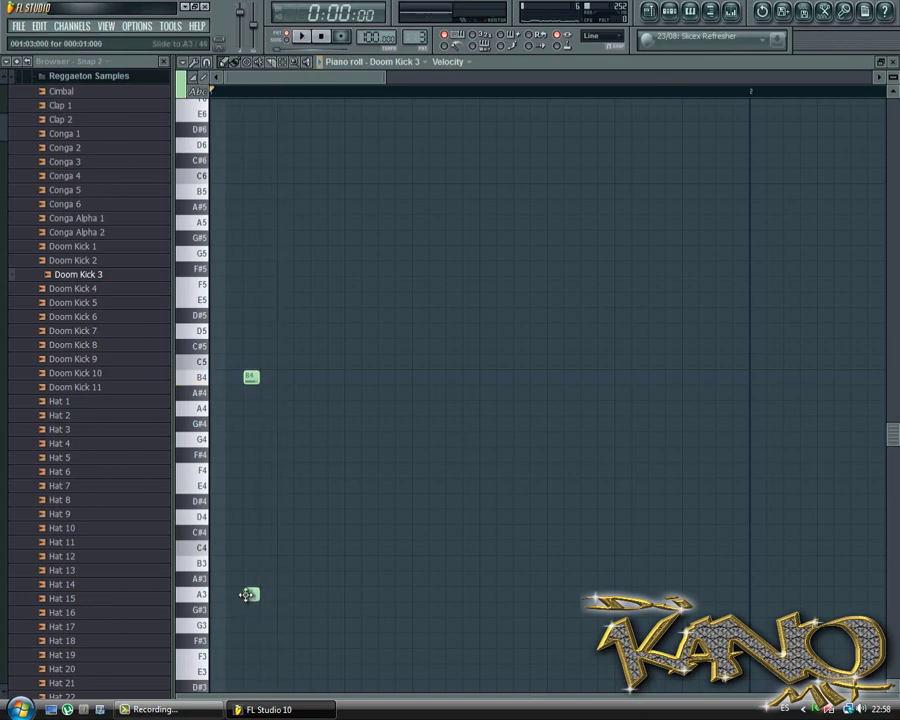
pyautogui.moveTo(246, 595); pyautogui.dragTo(247, 641)
pyautogui.press('space')
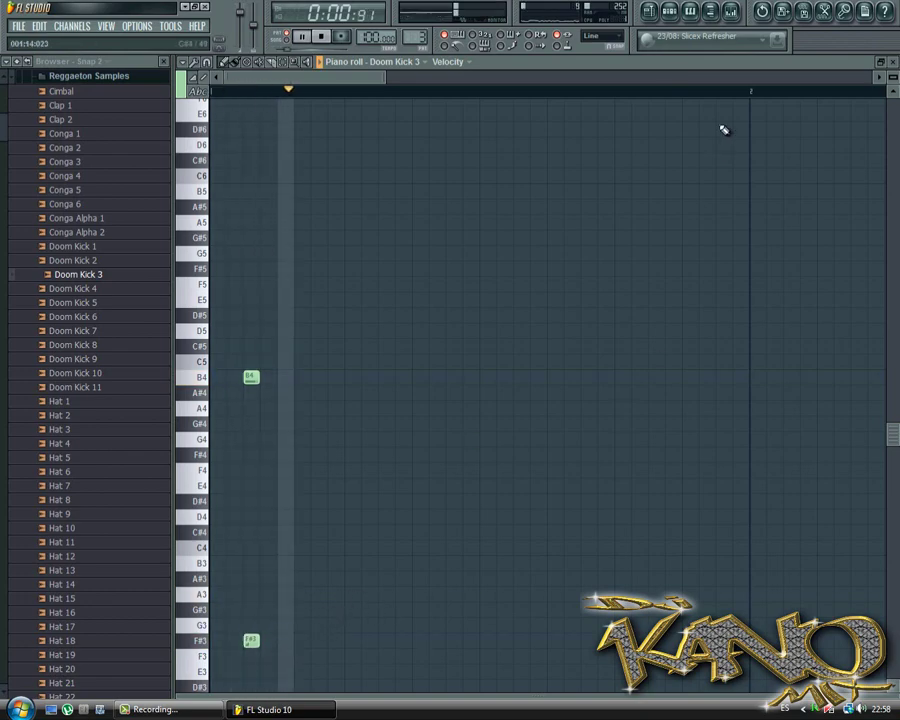
pyautogui.press('space')
pyautogui.click(670, 12)
# Replace the Doom Kick 3 channel's sample with Hat 3 and audition the pattern
pyautogui.click(118, 430)
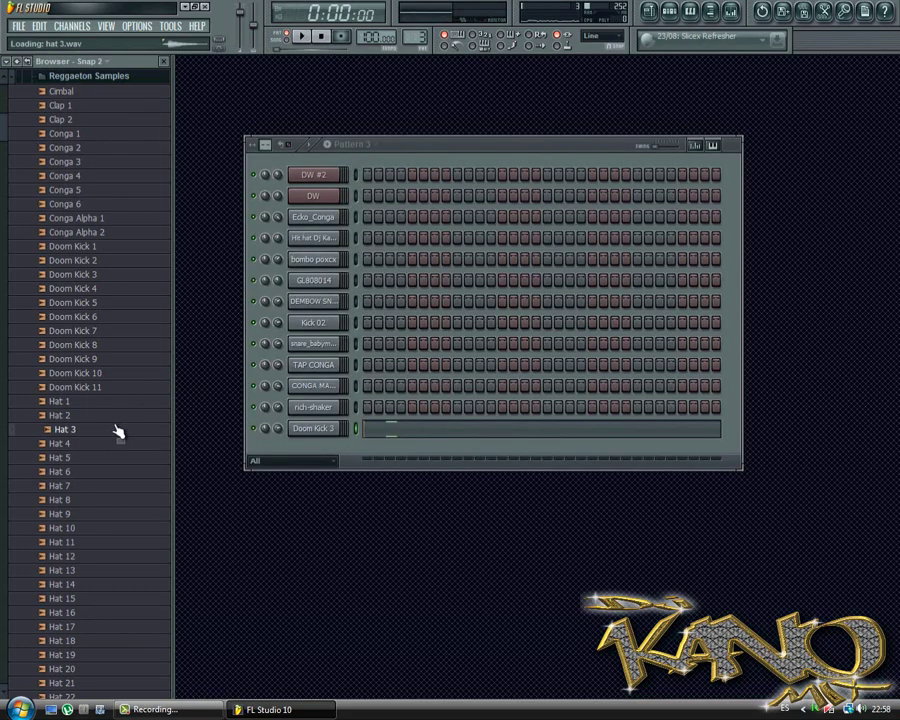
pyautogui.moveTo(118, 430); pyautogui.dragTo(312, 431)
pyautogui.press('space')
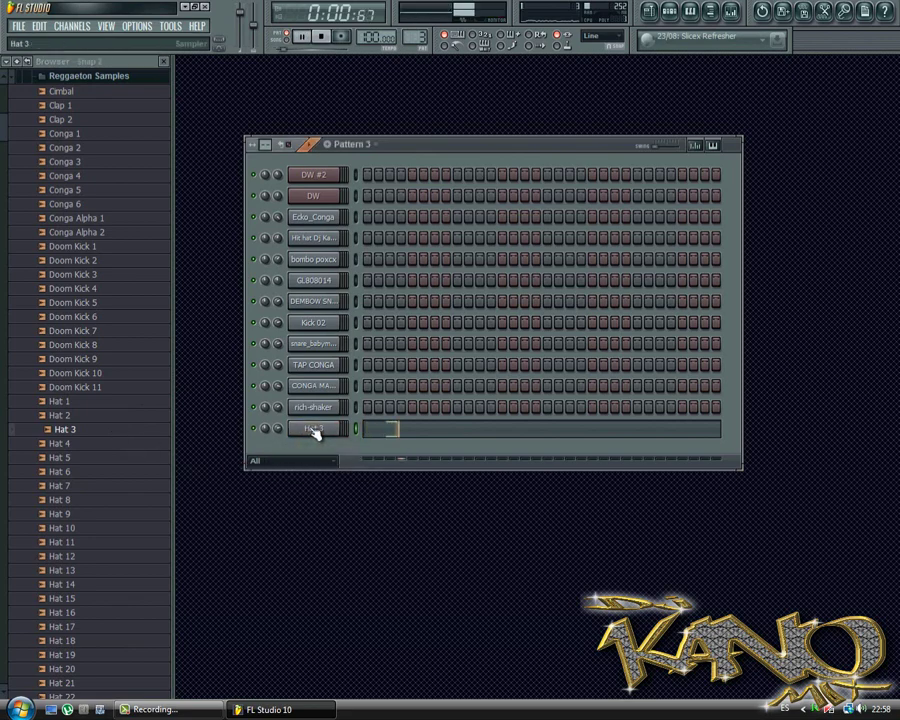
pyautogui.press('space')
# Add one-step C4 notes for Hat 3 on steps 1, 5, 9, 13 and 17 in the piano roll during playback
pyautogui.click(368, 429)
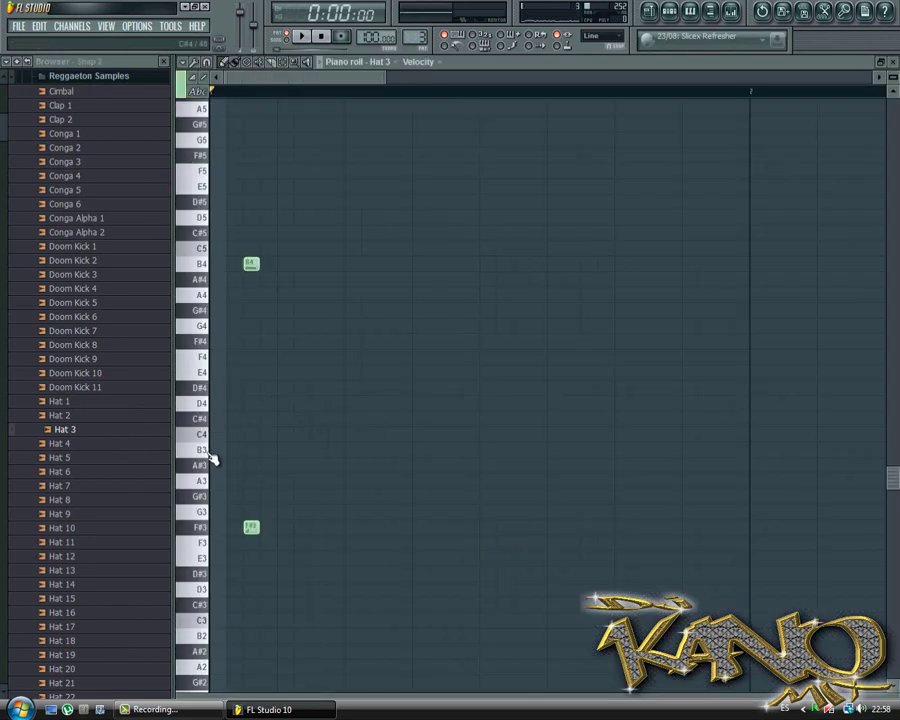
pyautogui.click(222, 436)
pyautogui.click(284, 434)
pyautogui.press('space')
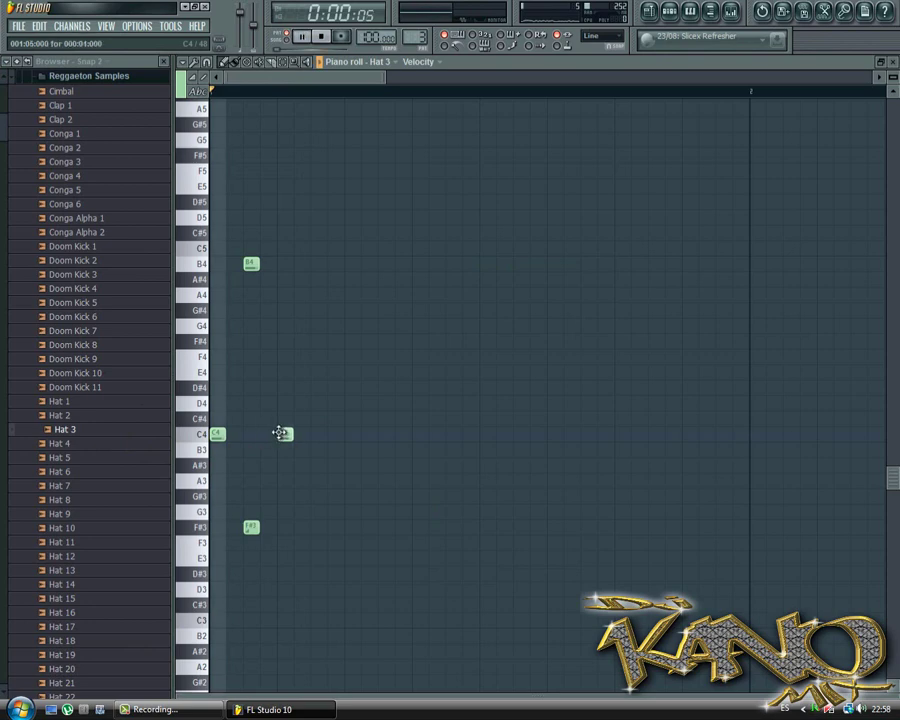
pyautogui.click(352, 434)
pyautogui.click(420, 434)
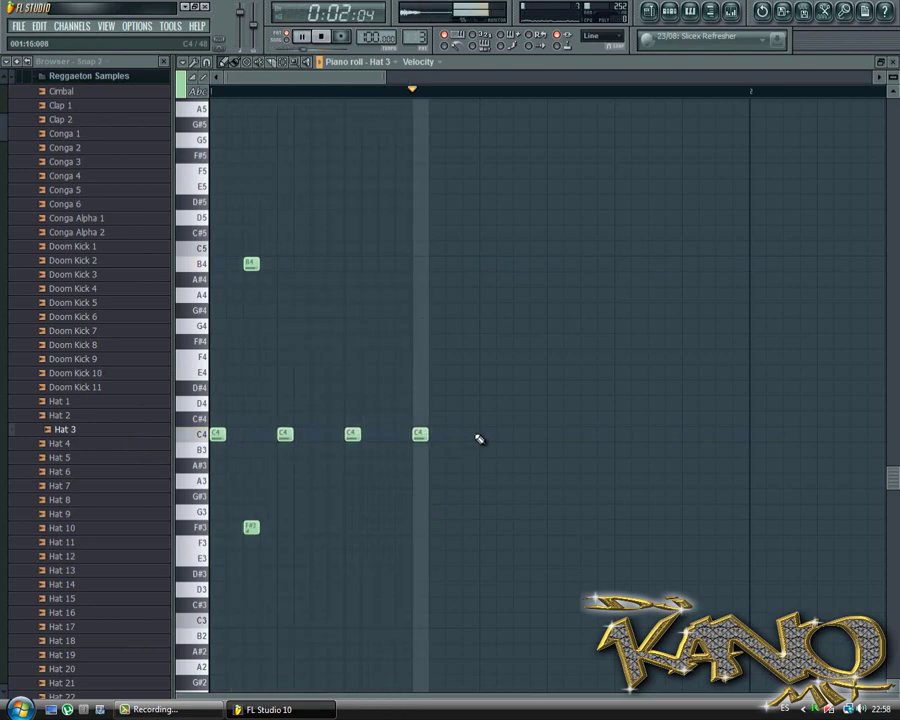
pyautogui.click(487, 434)
# Add C4 notes on steps 8, 12 and 16, stop playback and close the Hat 3 piano roll
pyautogui.click(335, 434)
pyautogui.click(401, 434)
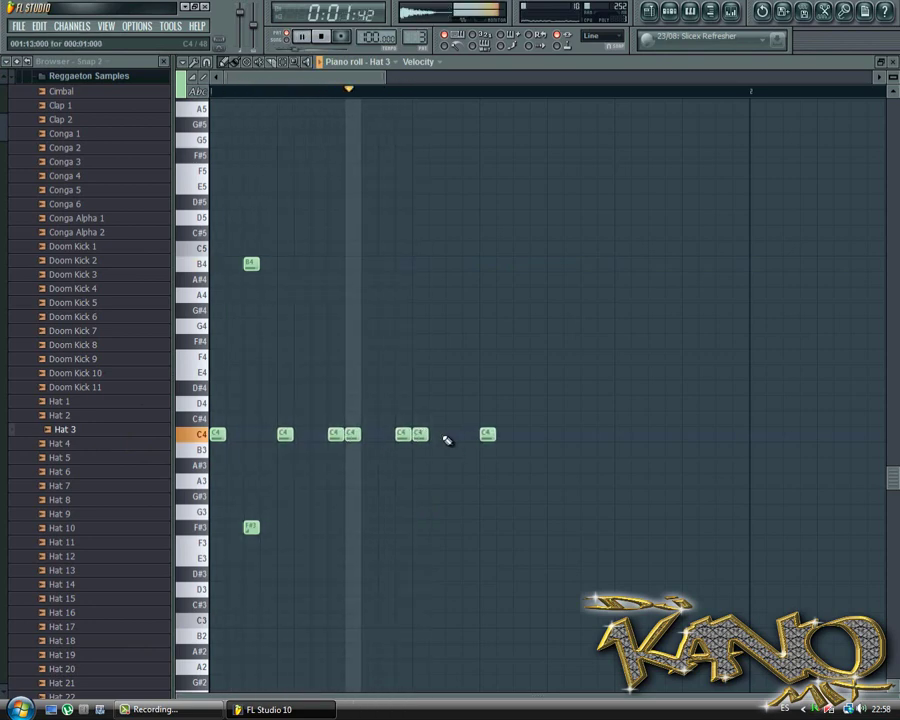
pyautogui.click(468, 434)
pyautogui.press('space')
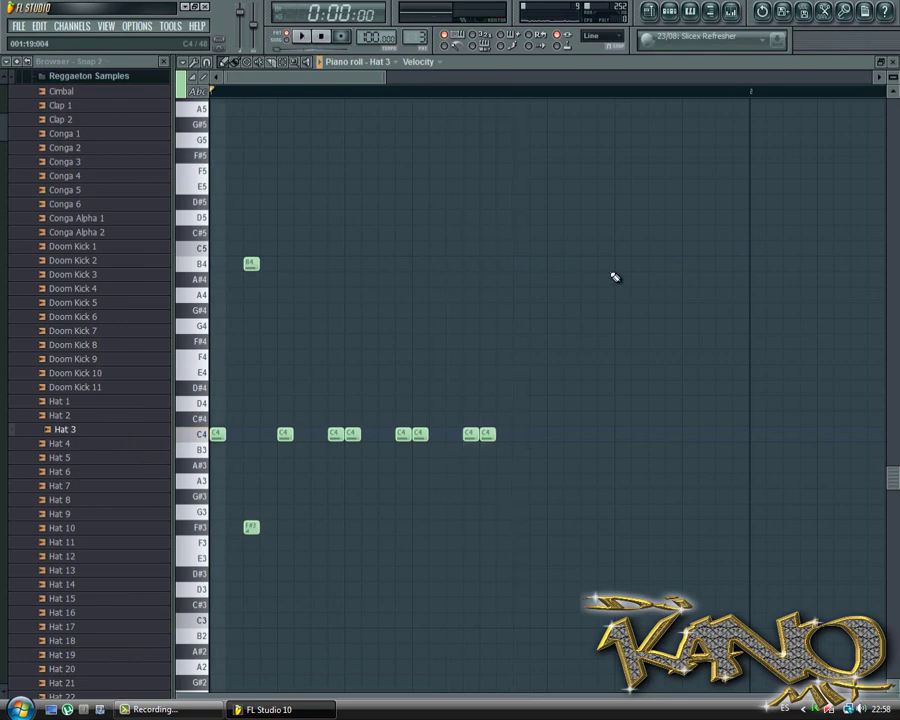
pyautogui.click(691, 12)
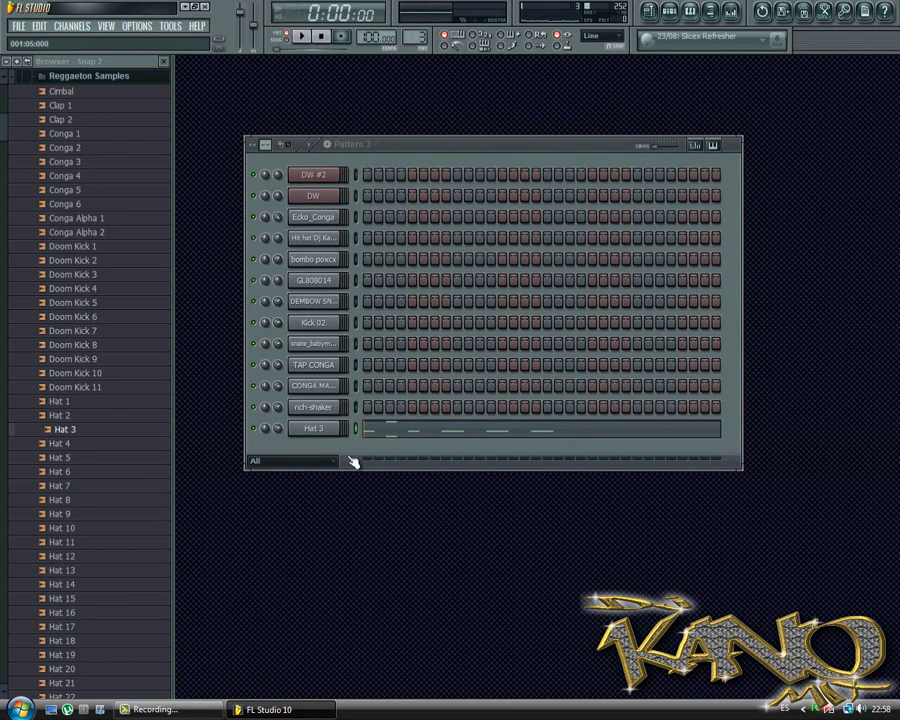
# Enable Normalize and Remove DC offset for the Hat 3 sample and close its channel settings
pyautogui.click(316, 431)
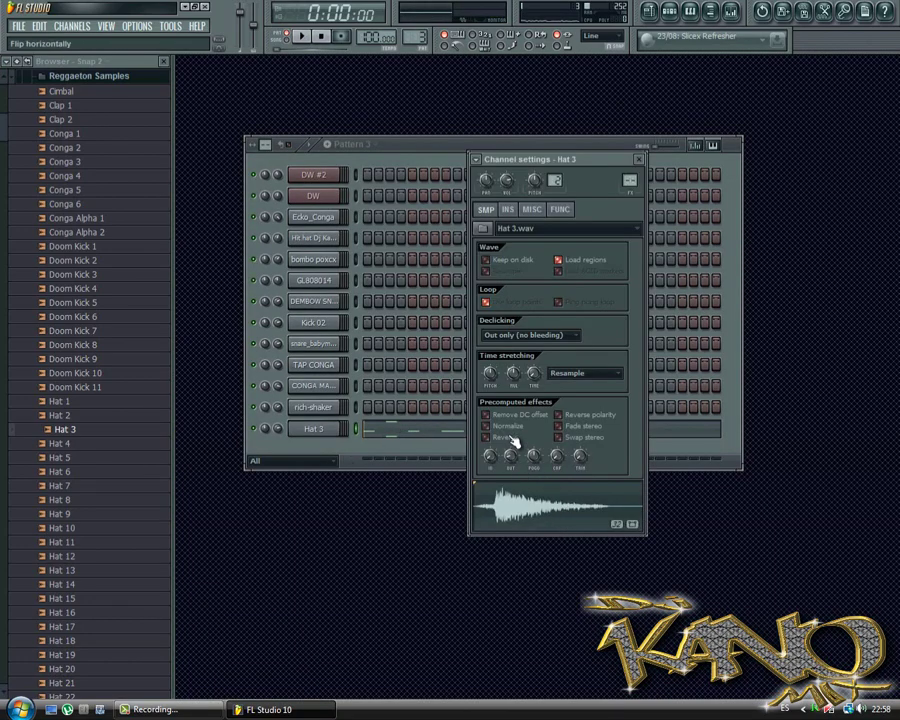
pyautogui.click(510, 428)
pyautogui.click(508, 440)
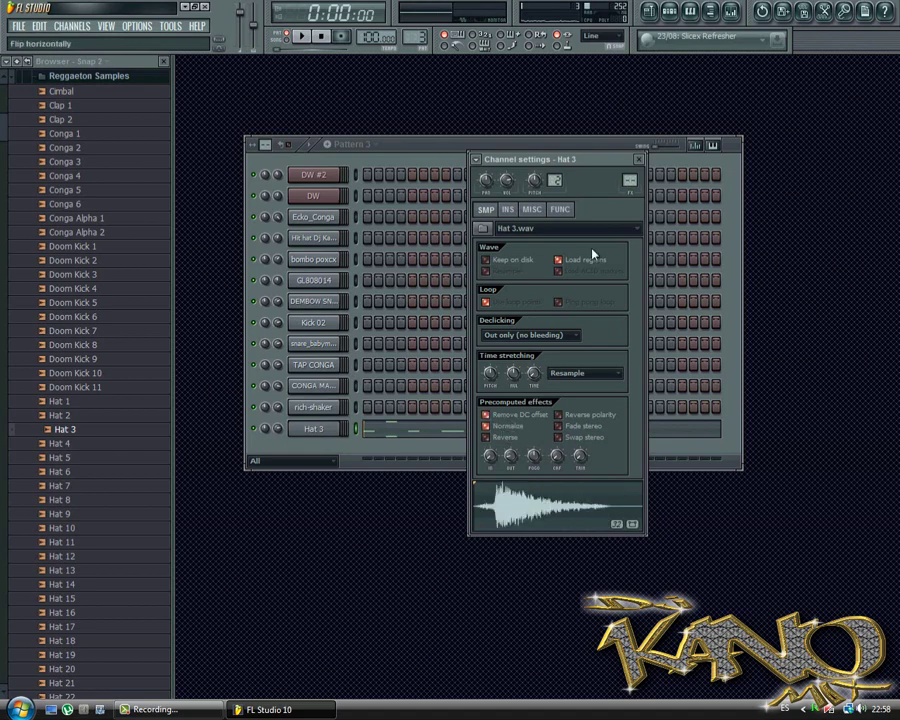
pyautogui.click(639, 160)
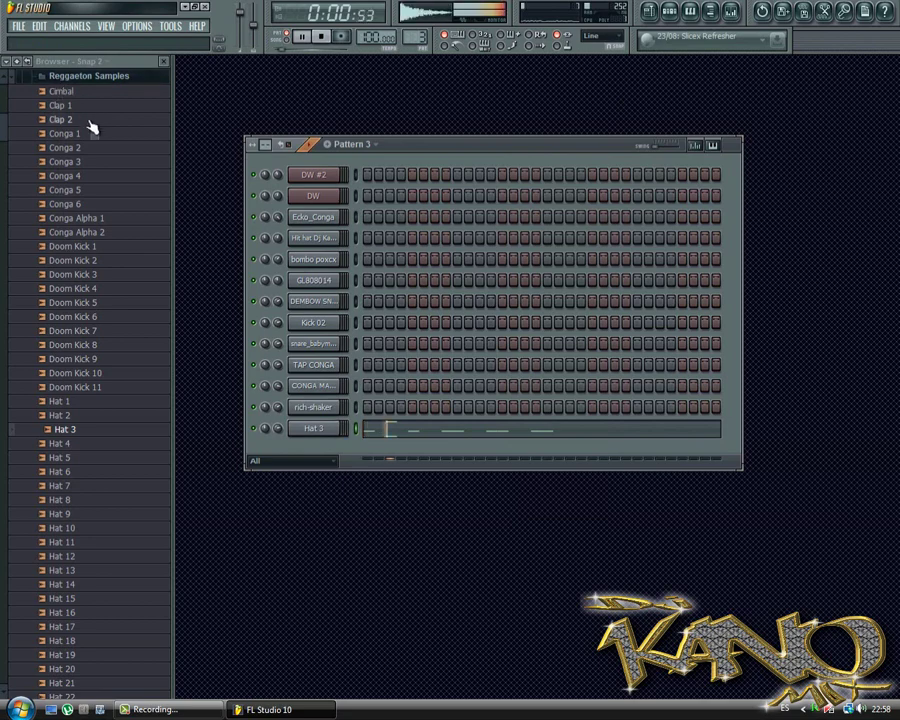
# Preview the Conga 4, 5 and 6 samples and add Conga 6 as a new channel below Hat 3
pyautogui.click(80, 176)
pyautogui.click(82, 190)
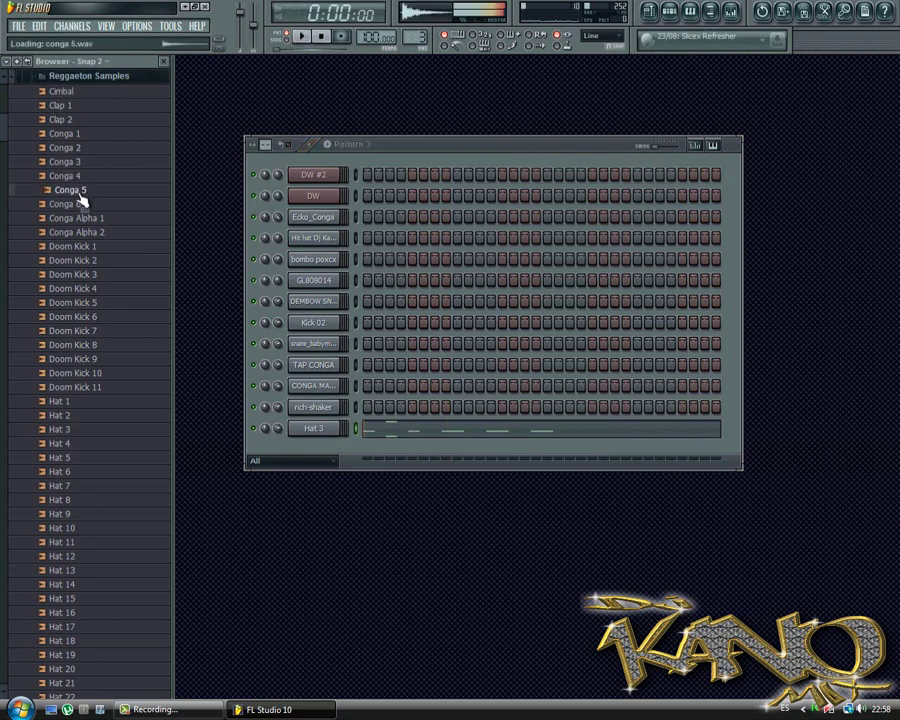
pyautogui.click(84, 204)
pyautogui.moveTo(70, 204); pyautogui.dragTo(424, 463)
# Place Conga 6 hits on steps 7, 11 and 15, and stop playback
pyautogui.click(435, 449)
pyautogui.click(480, 449)
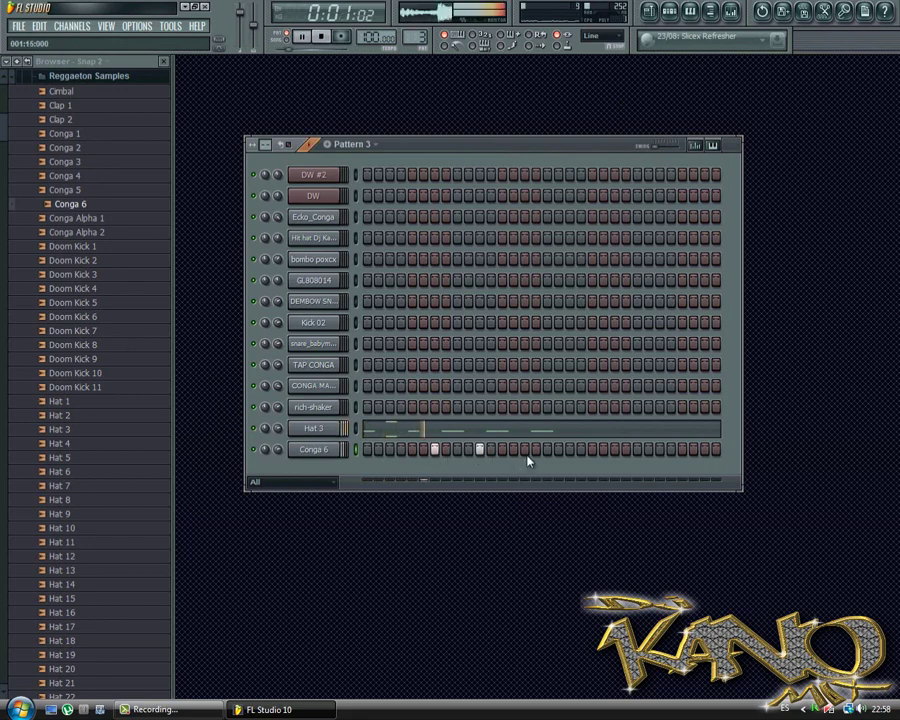
pyautogui.click(524, 449)
pyautogui.press('space')
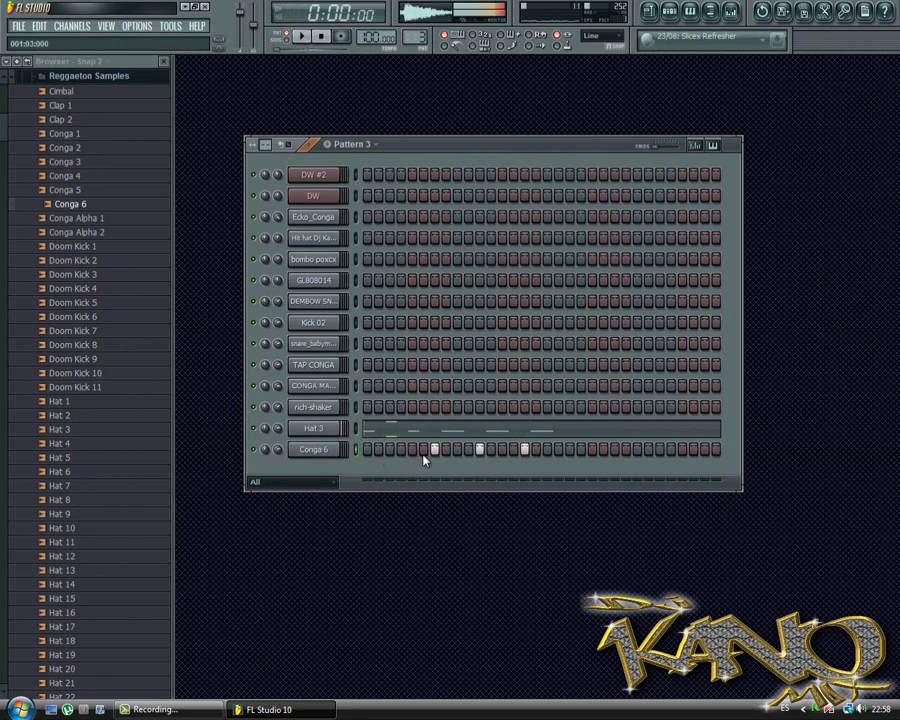
# Review the Hat 3 notes in the piano roll while playing Pattern 3, close it and stop playback
pyautogui.click(482, 432)
pyautogui.press('space')
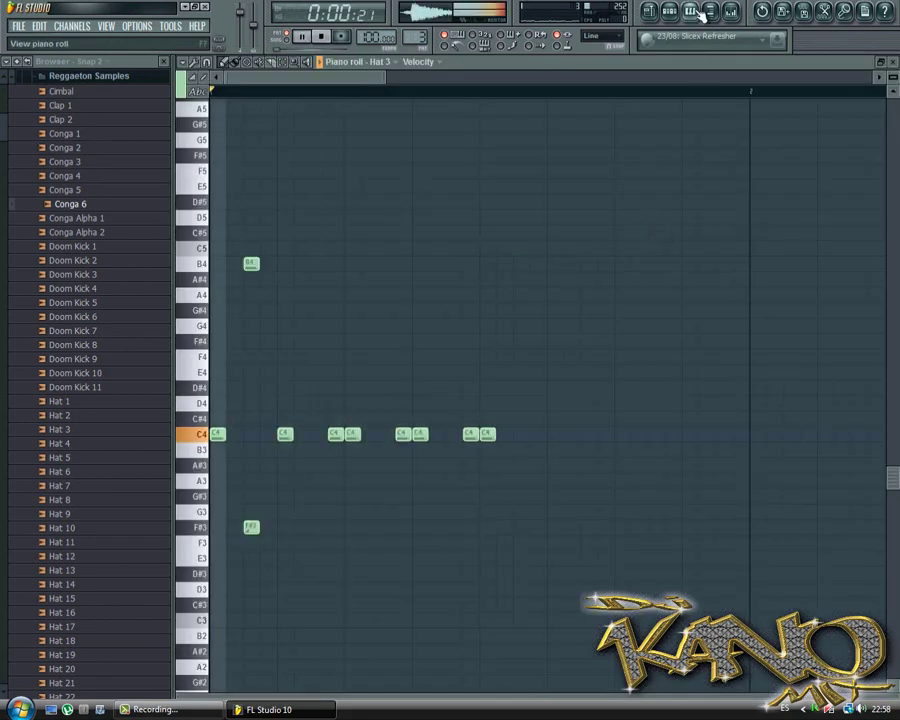
pyautogui.click(690, 12)
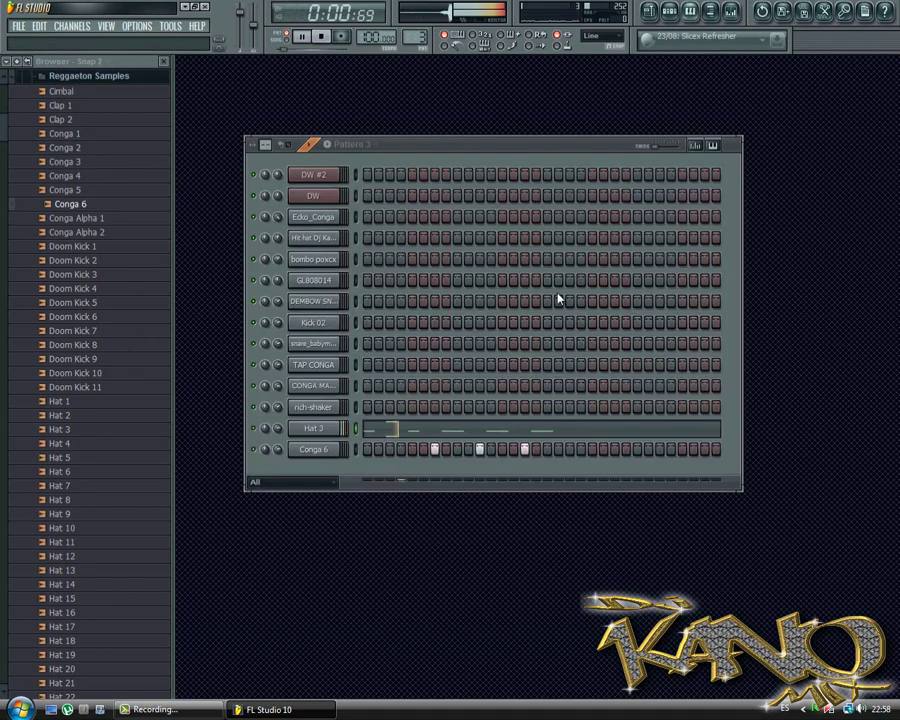
pyautogui.press('space')
# Close the Reggaeton Samples folder and collapse the Reggaeton Library folder in the browser
pyautogui.click(128, 79)
pyautogui.scroll(4, 131, 215)
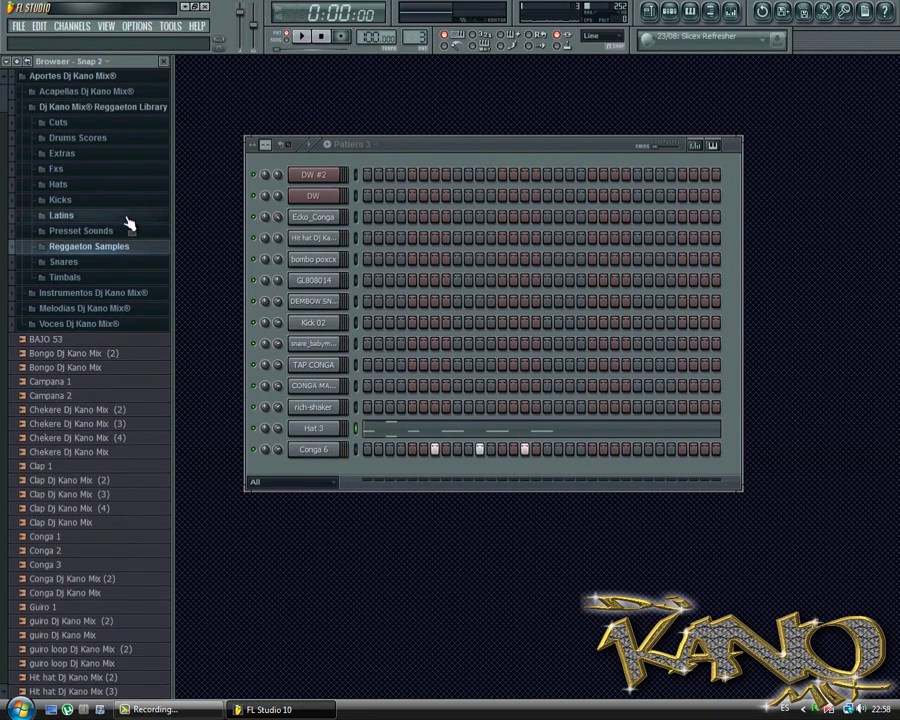
pyautogui.click(113, 108)
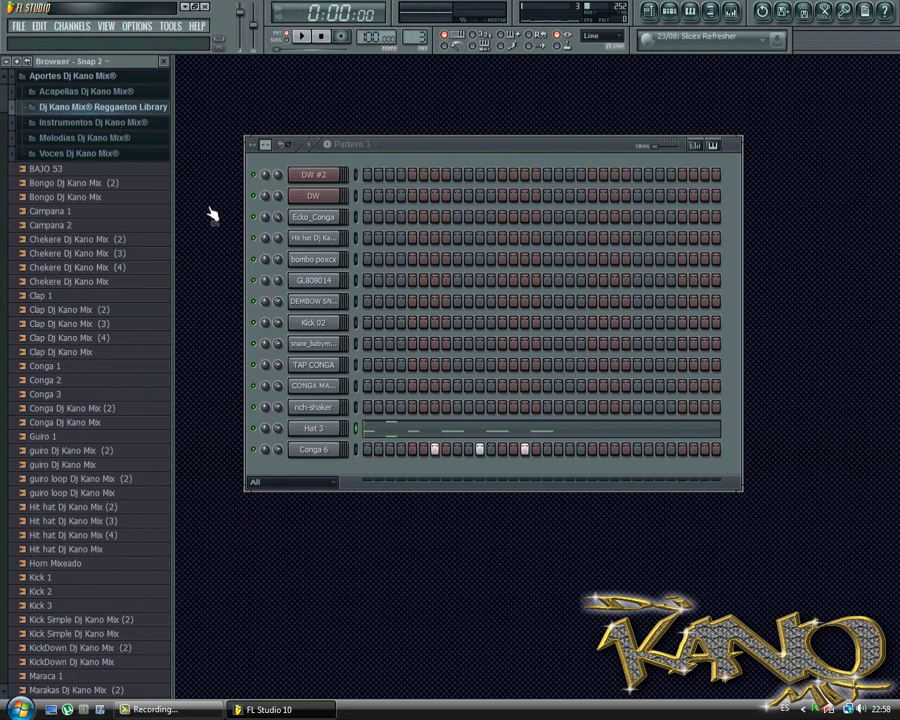
# Check the mixer levels while playing Pattern 3, close the mixer and stop playback
pyautogui.click(730, 12)
pyautogui.press('space')
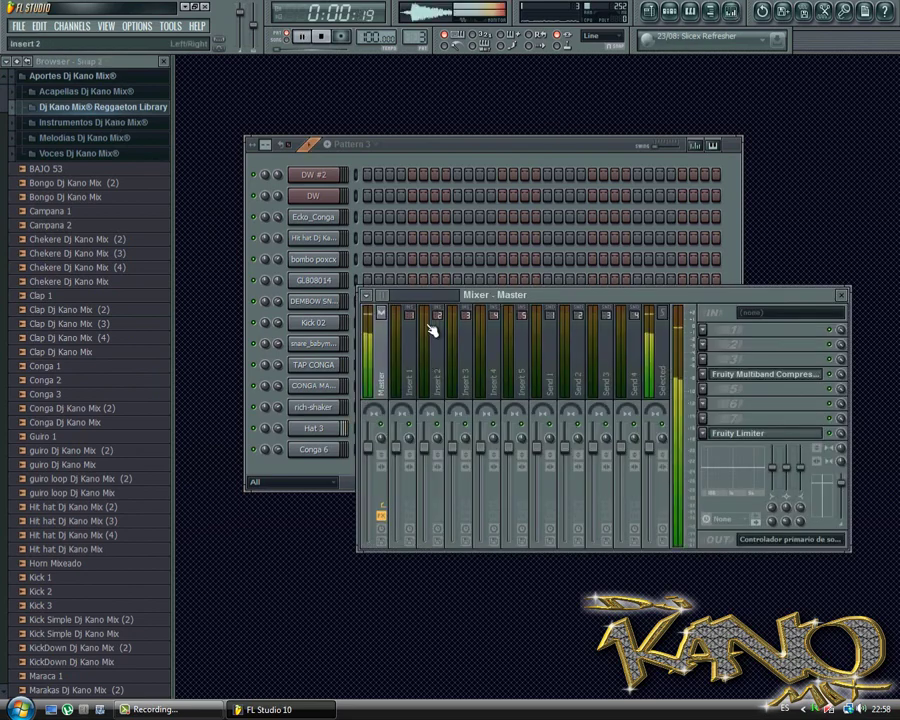
pyautogui.click(843, 297)
pyautogui.press('space')
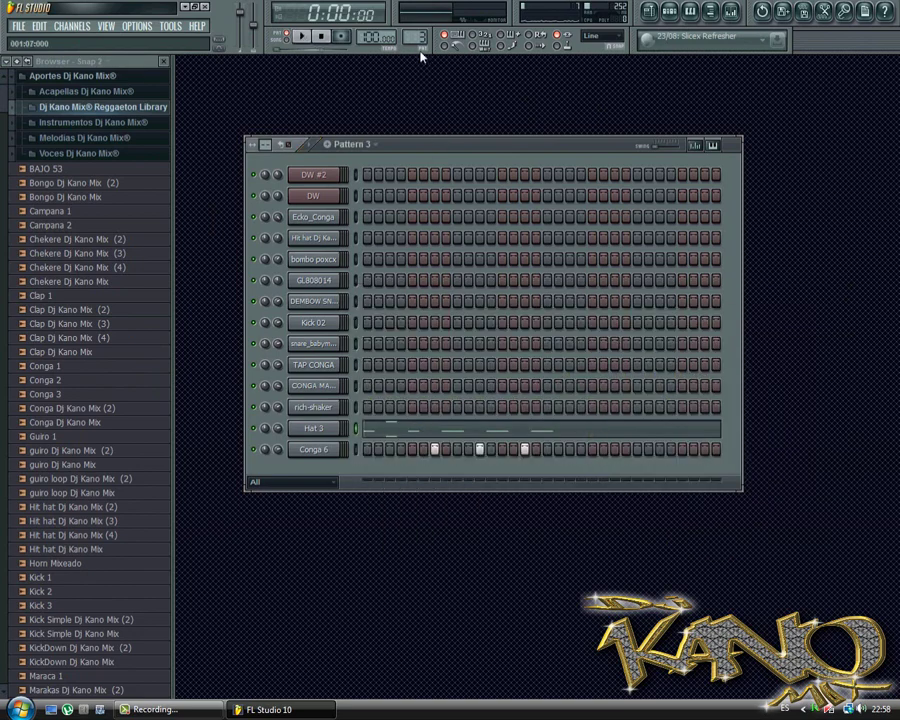
pyautogui.press('KP_Subtract')
pyautogui.press('KP_Add')
pyautogui.rightClick(325, 183)
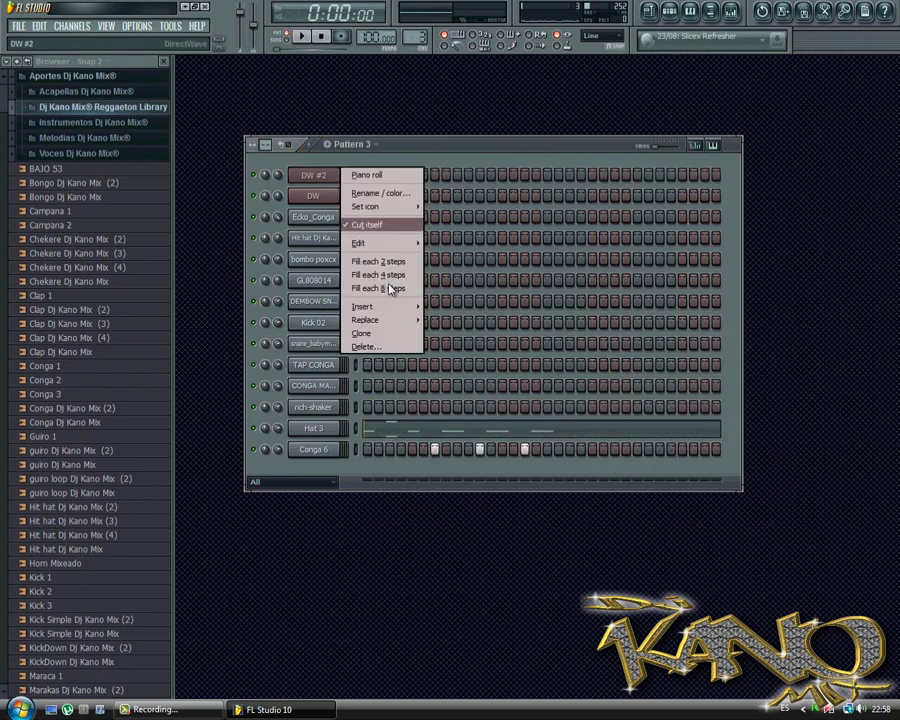
pyautogui.moveTo(395, 313)
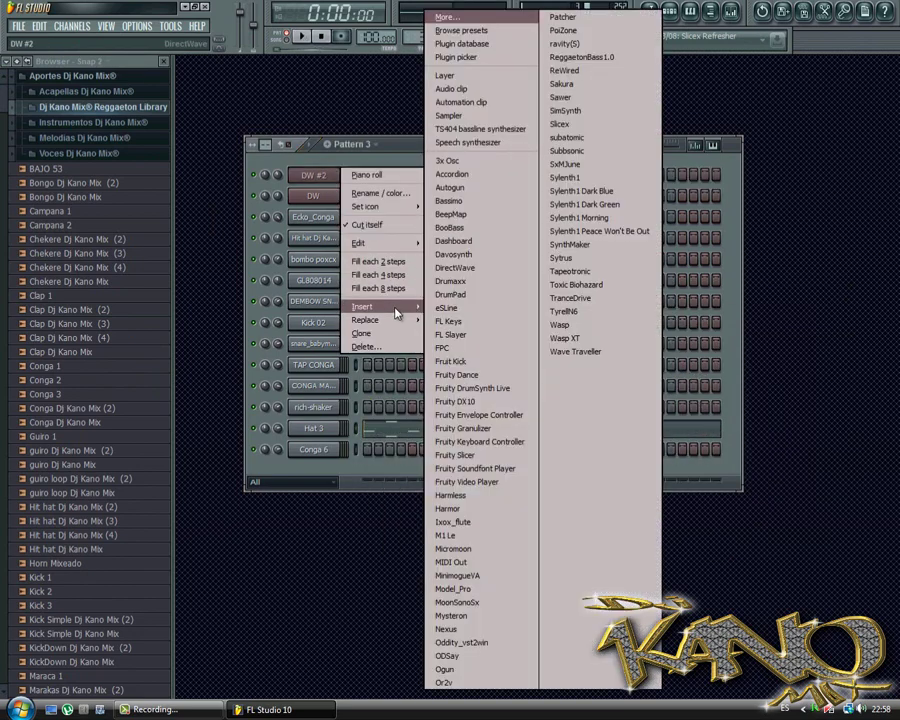
pyautogui.click(565, 257)
# Load Fruity LSD into the first effect slot of mixer track Insert 7 and close its window
pyautogui.click(731, 12)
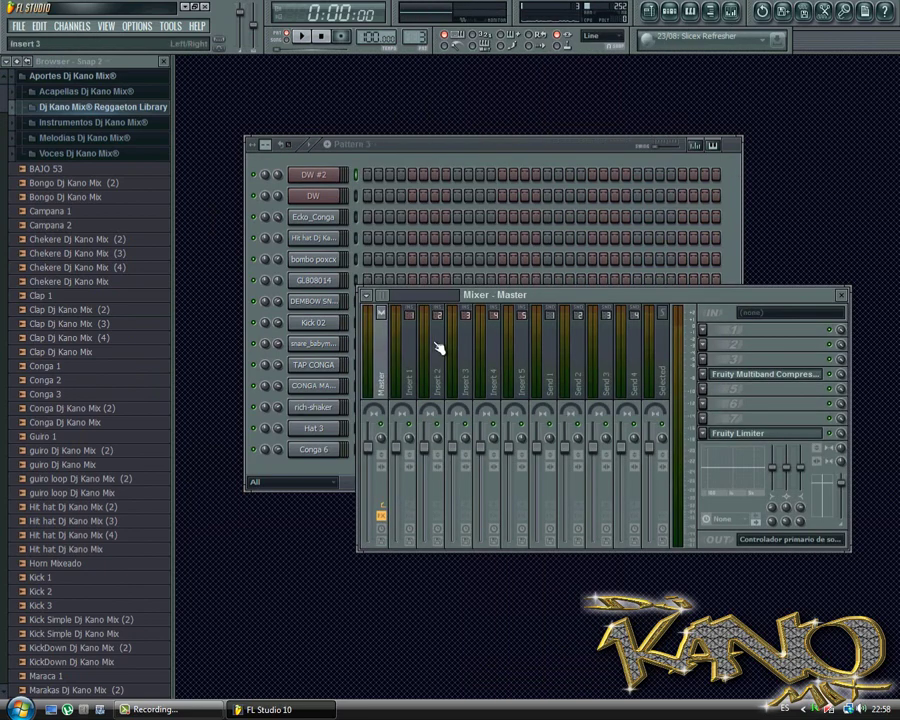
pyautogui.click(519, 349)
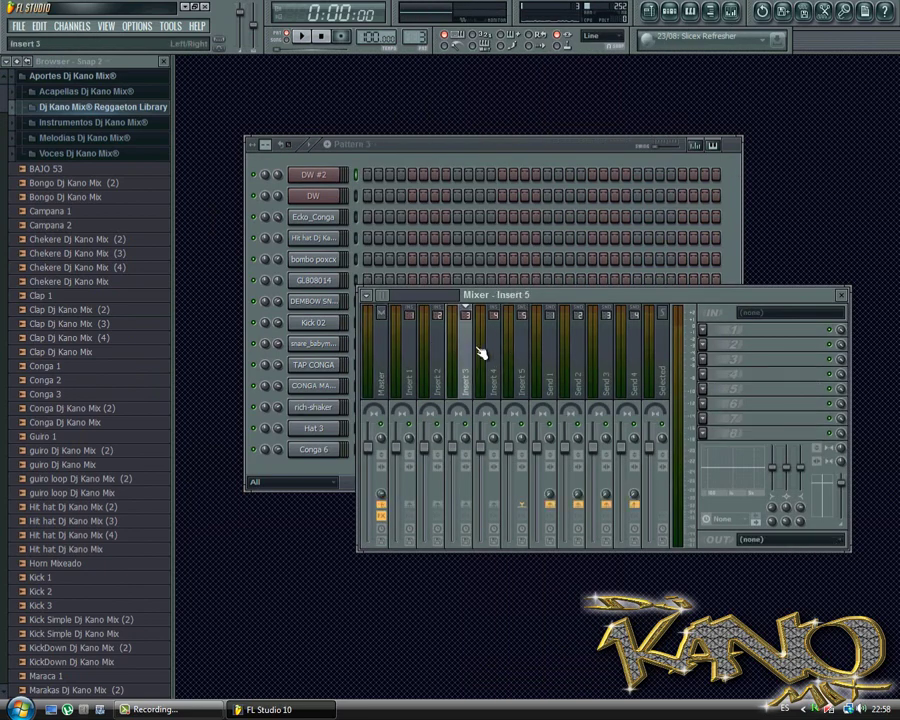
pyautogui.click(524, 364)
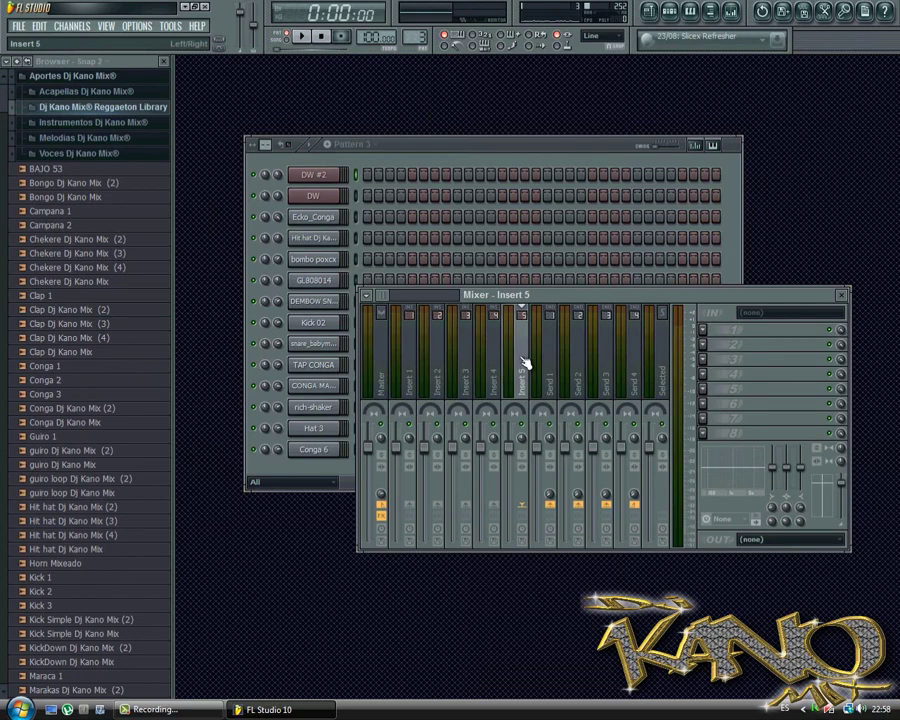
pyautogui.scroll(-2, 524, 364)
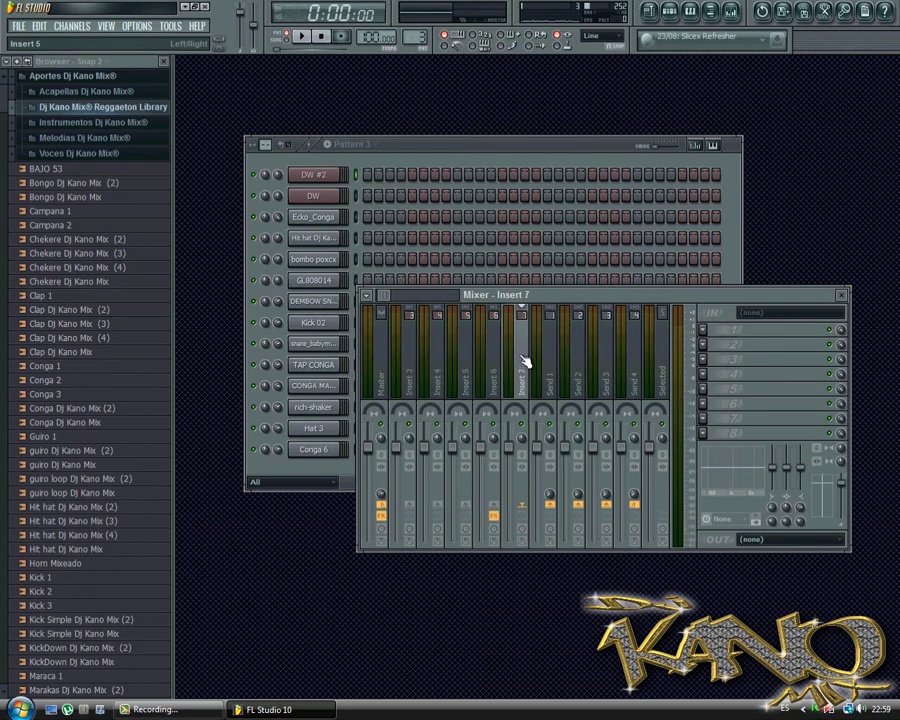
pyautogui.click(705, 331)
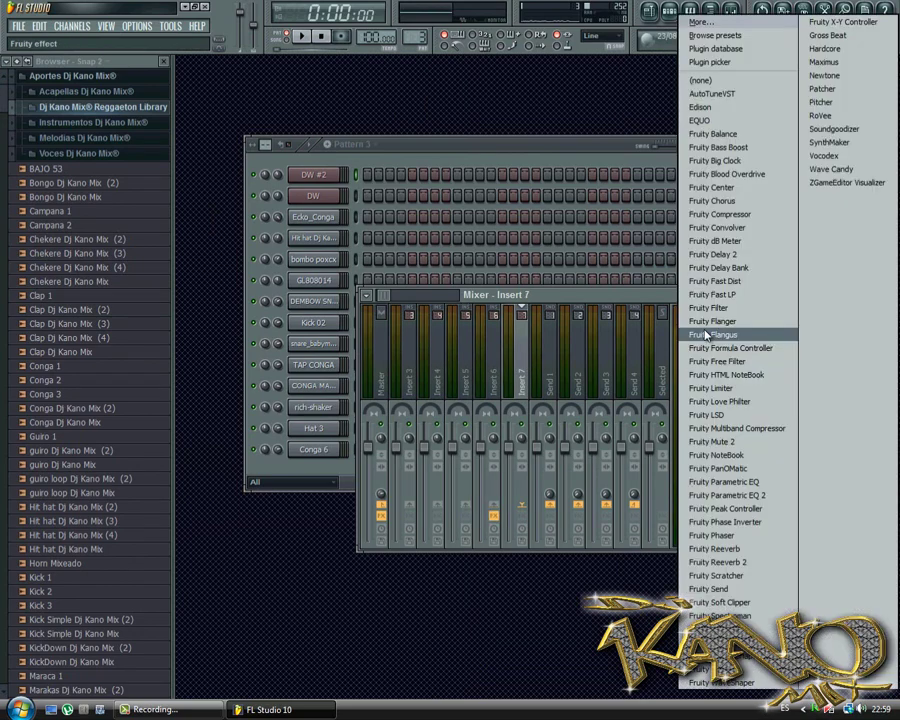
pyautogui.click(729, 414)
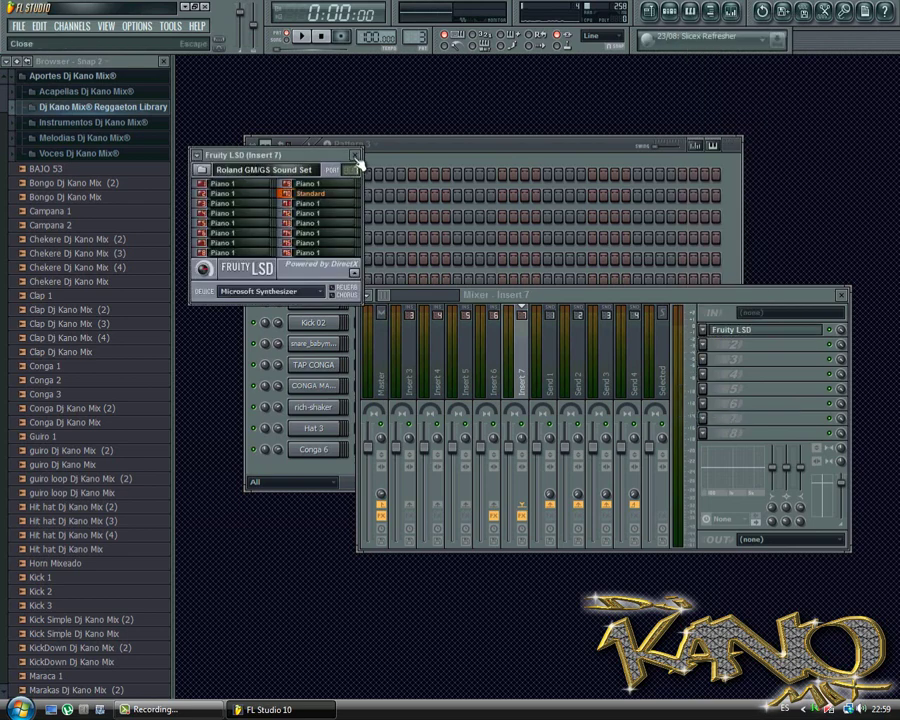
pyautogui.click(355, 156)
# Insert a MIDI Out channel above DW #2 in Pattern 3
pyautogui.click(397, 199)
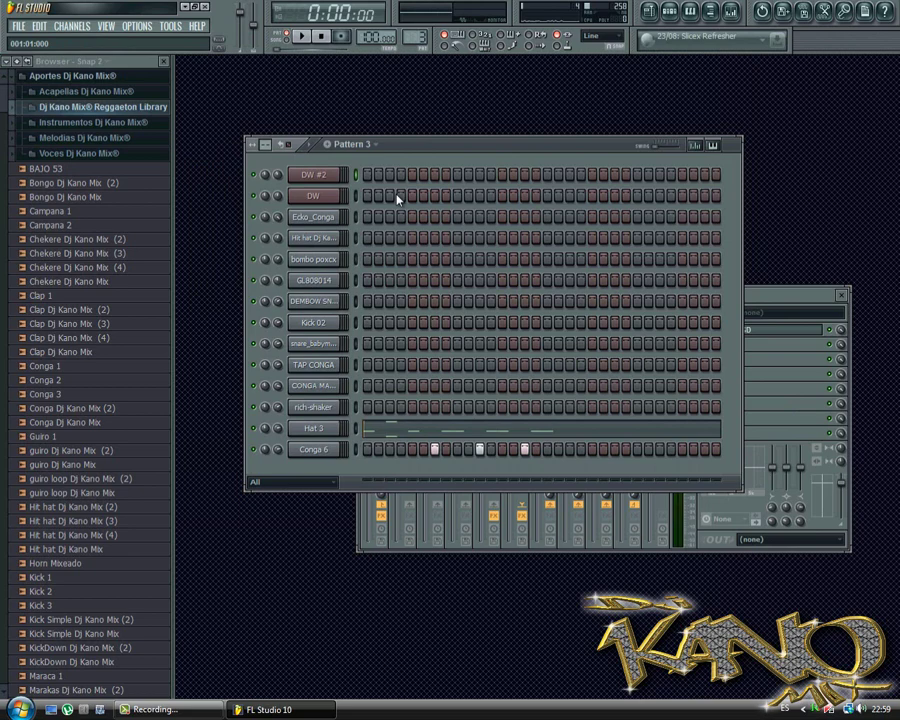
pyautogui.rightClick(313, 180)
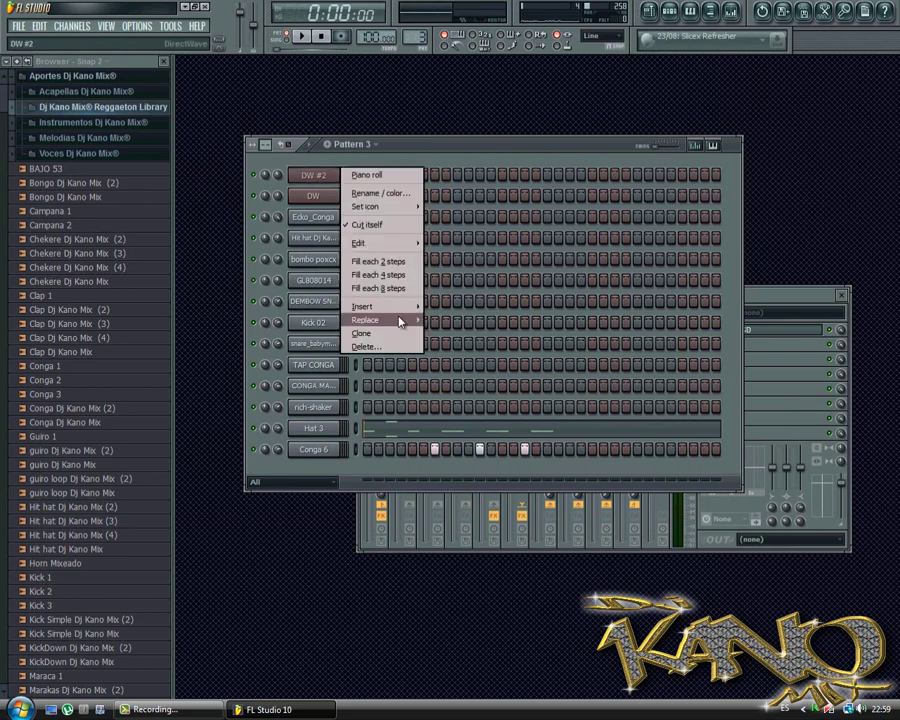
pyautogui.moveTo(396, 309)
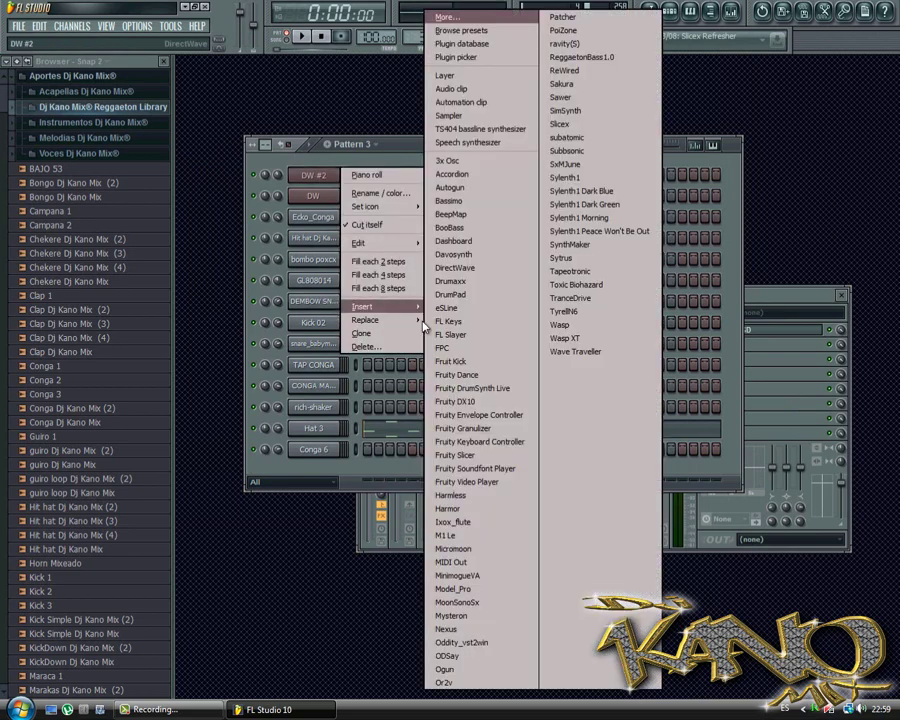
pyautogui.click(482, 562)
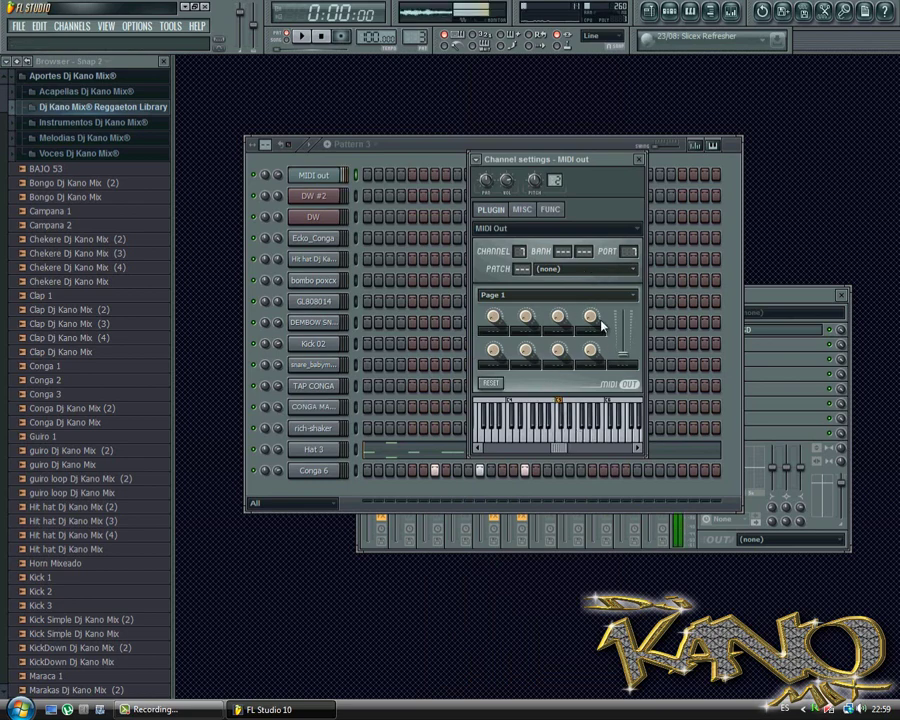
# Try the Acoustic Bass and Fretless Bass patches on the MIDI Out channel, playing test notes in a lower octave
pyautogui.click(598, 278)
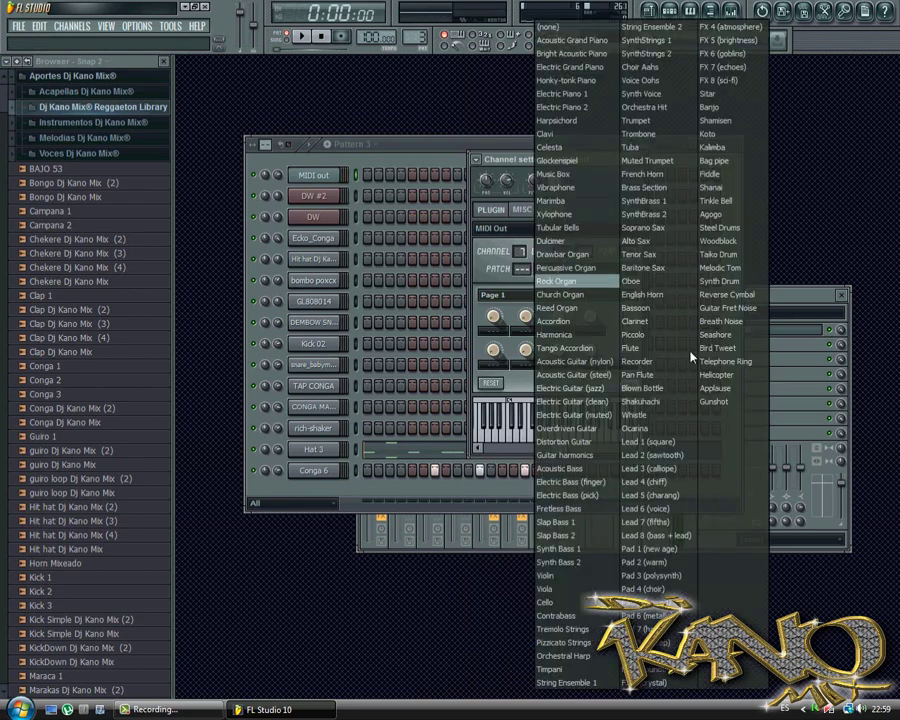
pyautogui.click(573, 468)
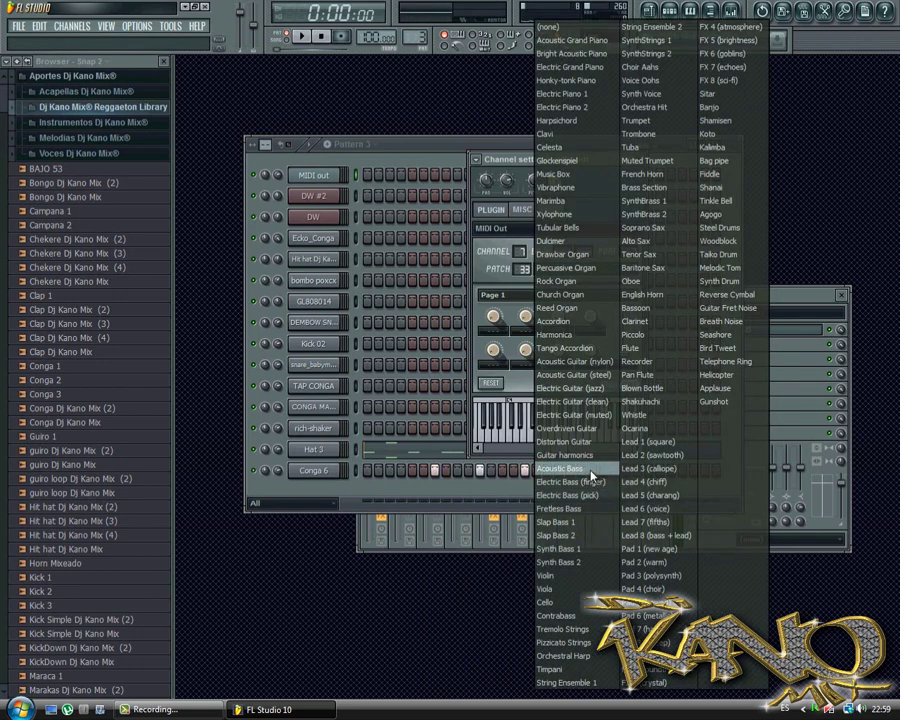
pyautogui.click(578, 509)
pyautogui.click(546, 448)
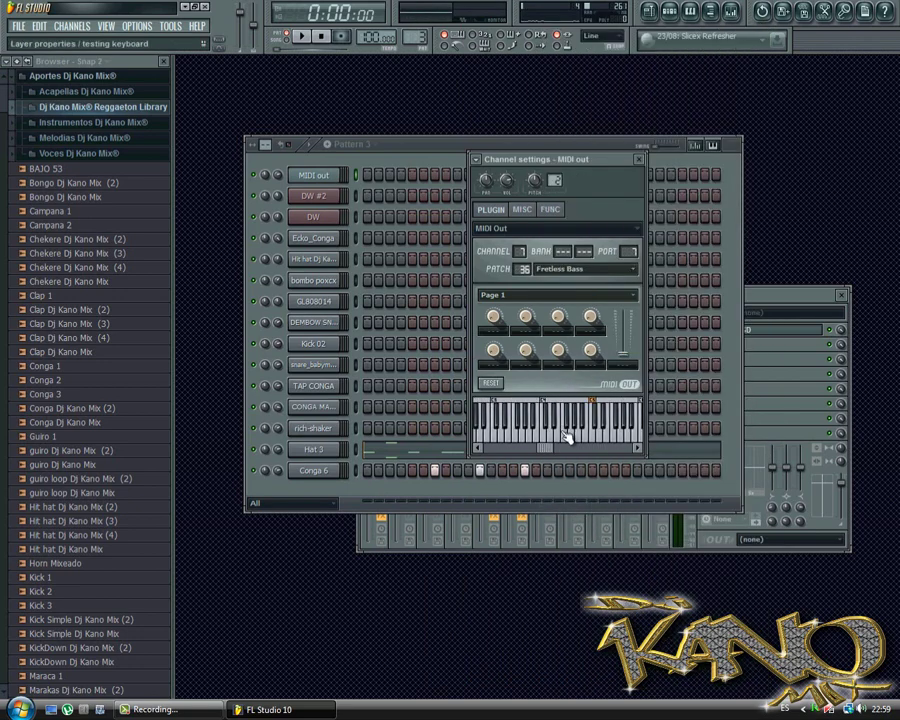
pyautogui.click(567, 434)
pyautogui.click(591, 436)
pyautogui.click(620, 439)
# Audition the Timpani and Rock Organ patches on the MIDI Out channel with test notes
pyautogui.click(593, 272)
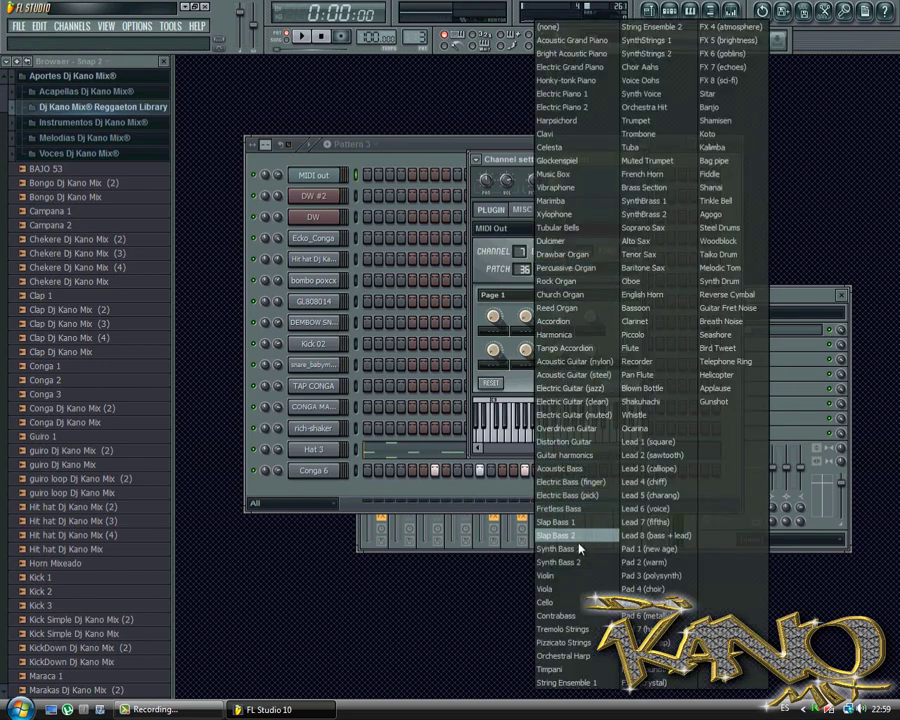
pyautogui.click(560, 669)
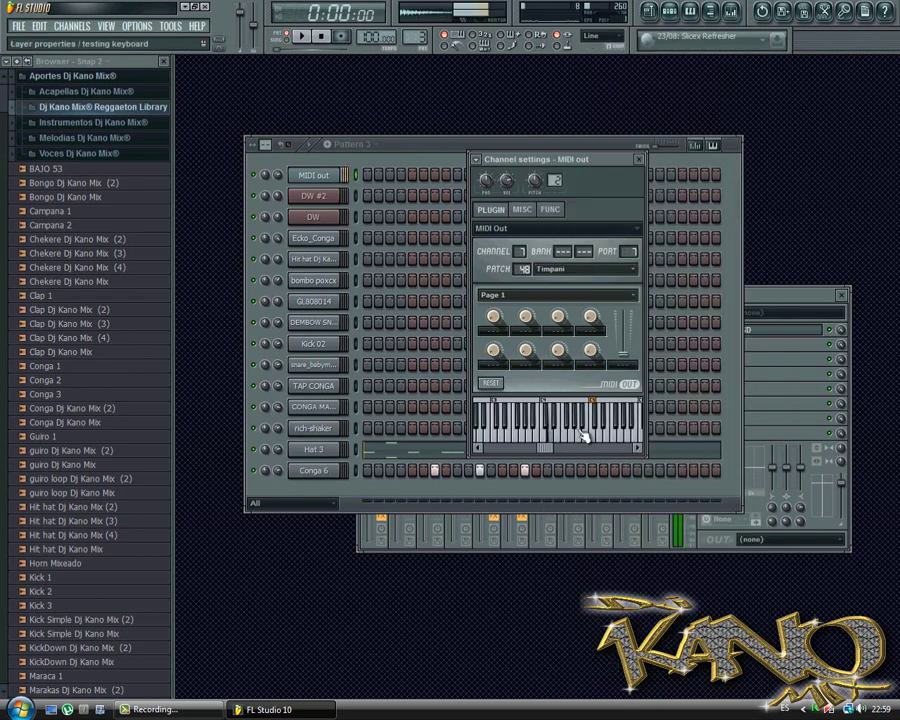
pyautogui.click(632, 270)
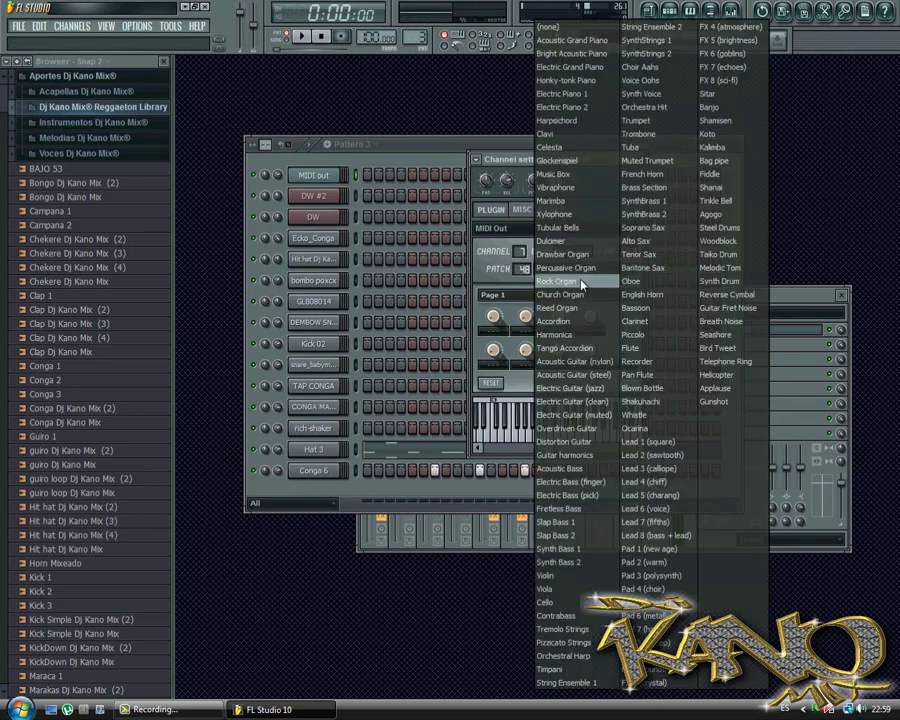
pyautogui.click(582, 284)
pyautogui.click(599, 430)
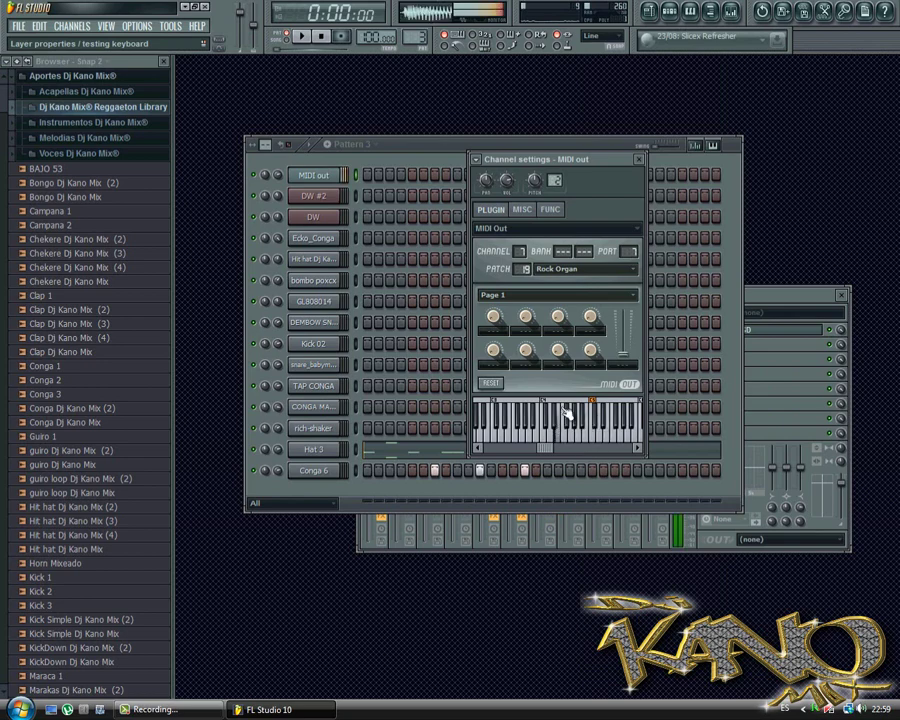
# Set the MIDI Out patch to Harmonica, play a test note, and close the channel settings and the mixer
pyautogui.click(632, 270)
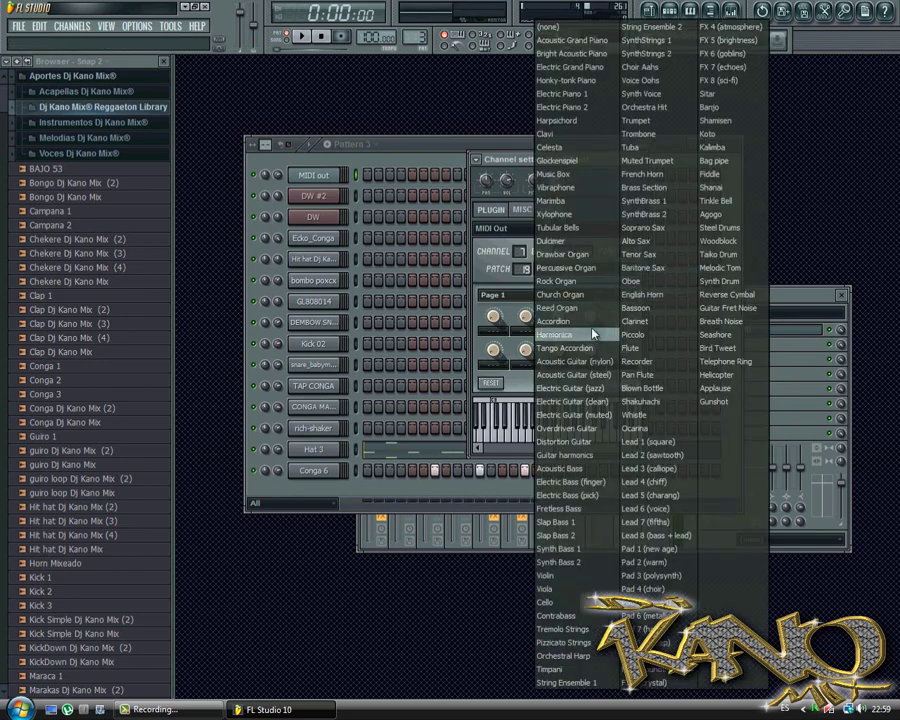
pyautogui.click(594, 334)
pyautogui.click(594, 434)
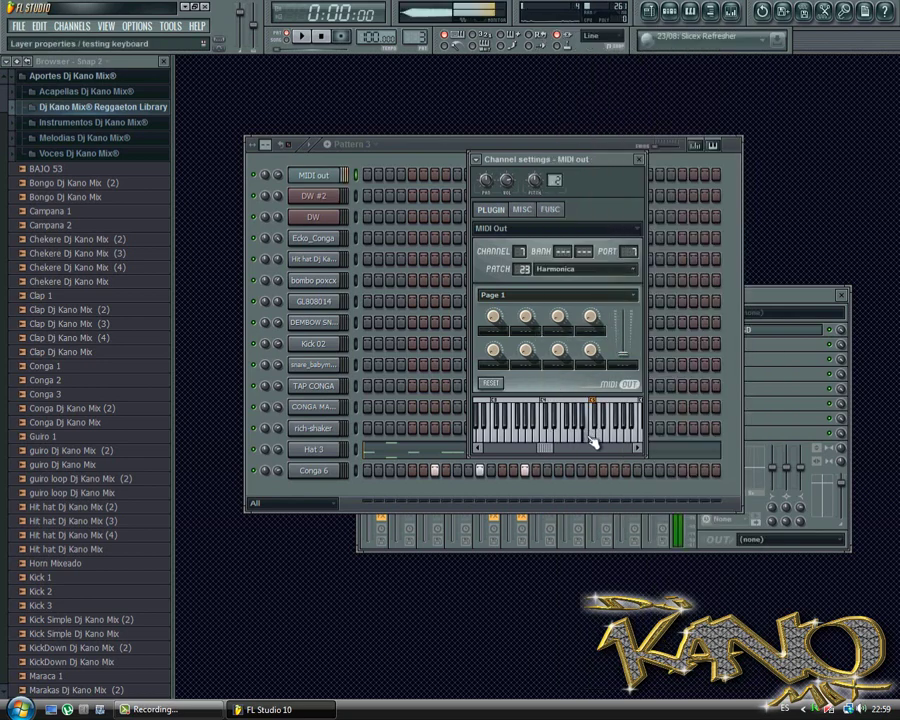
pyautogui.click(640, 162)
pyautogui.click(834, 295)
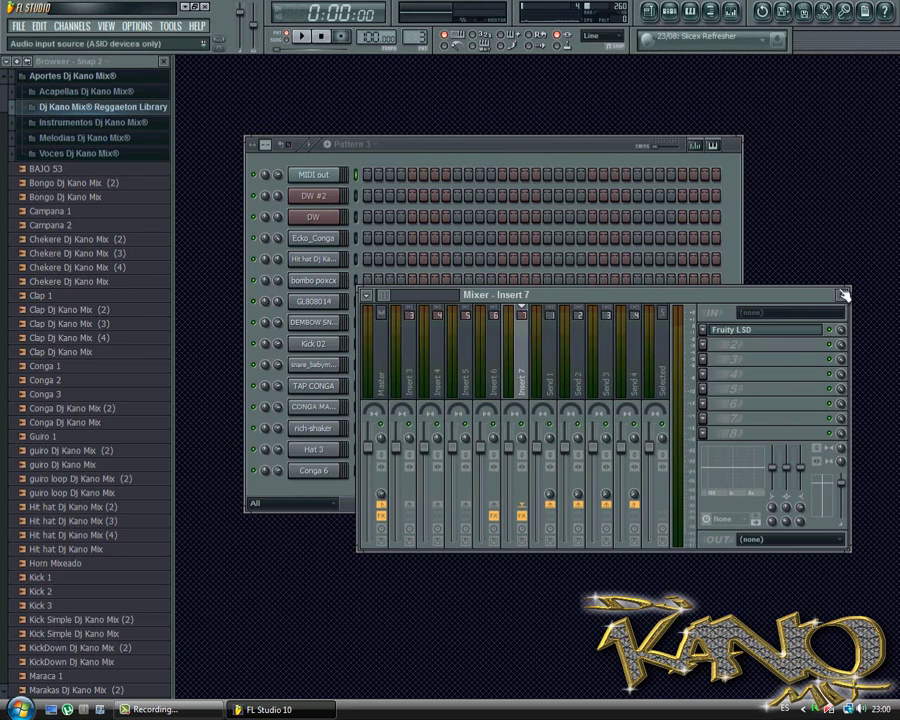
pyautogui.click(844, 295)
# Insert a Wasp XT channel above the MIDI out channel
pyautogui.rightClick(335, 174)
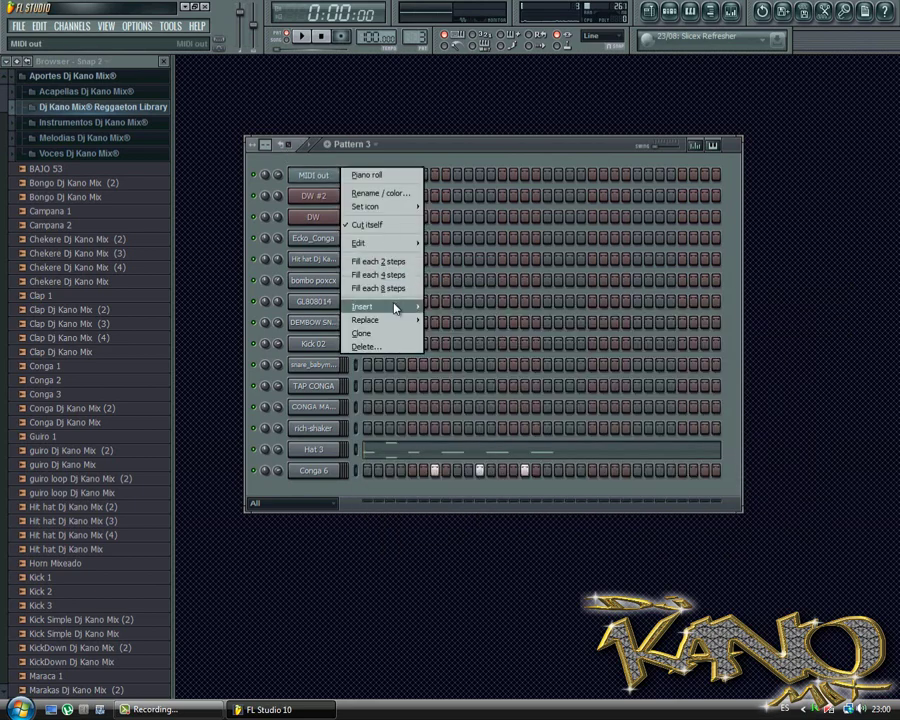
pyautogui.moveTo(395, 308)
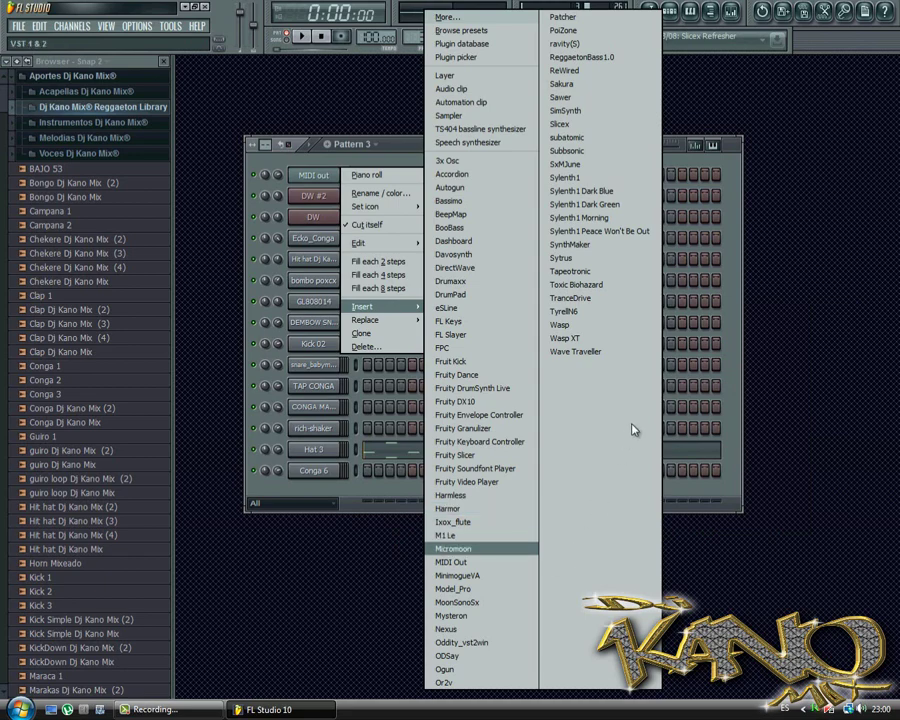
pyautogui.click(585, 339)
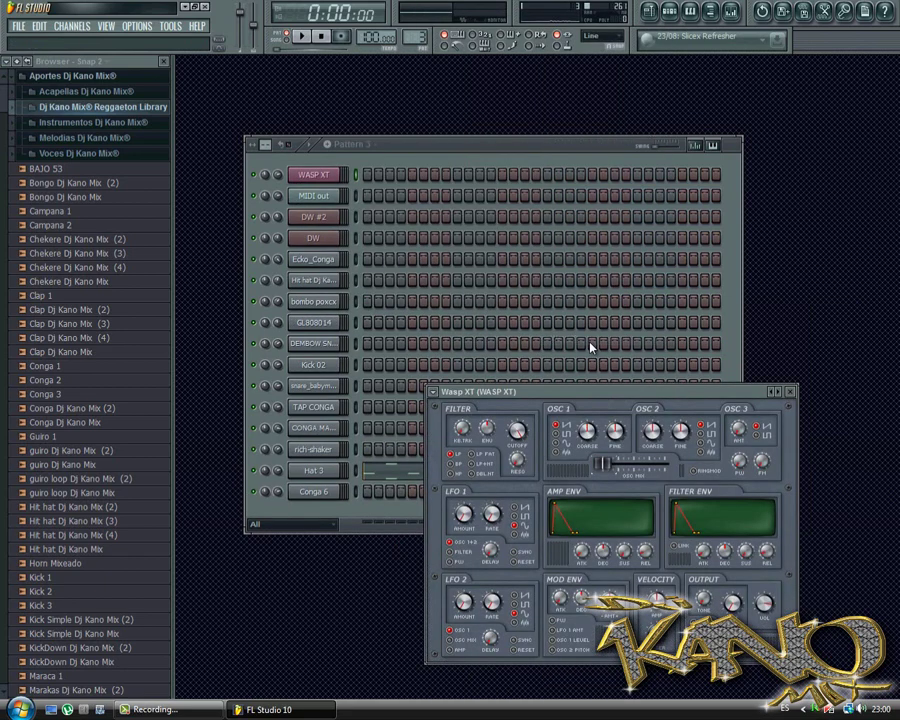
# Audition the Wasp XT presets Wired Saw and WhoaBoy Pad with a few played notes
pyautogui.click(778, 395)
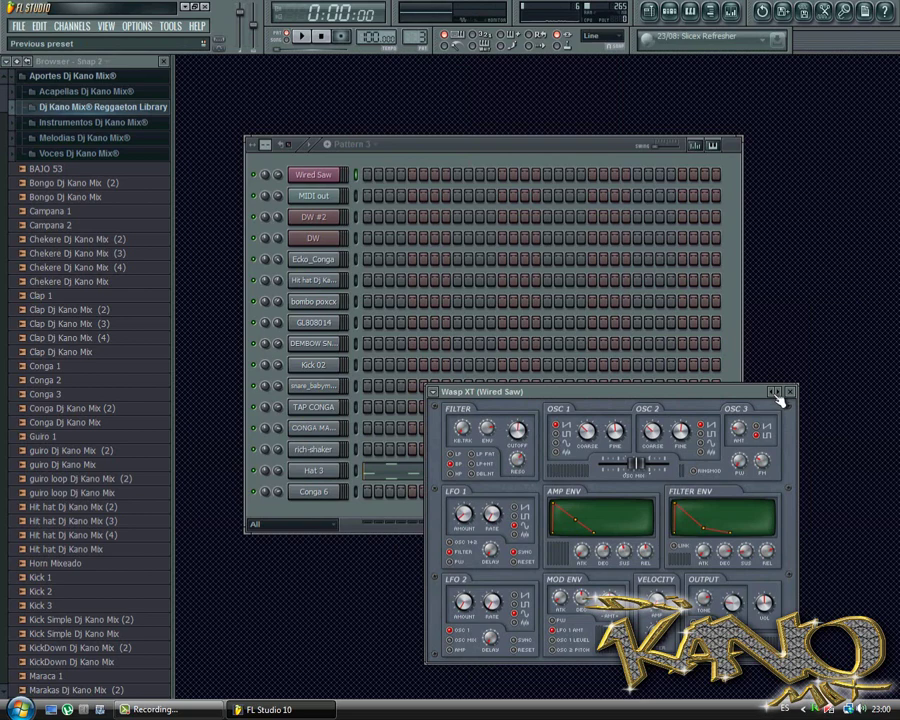
pyautogui.press('e')
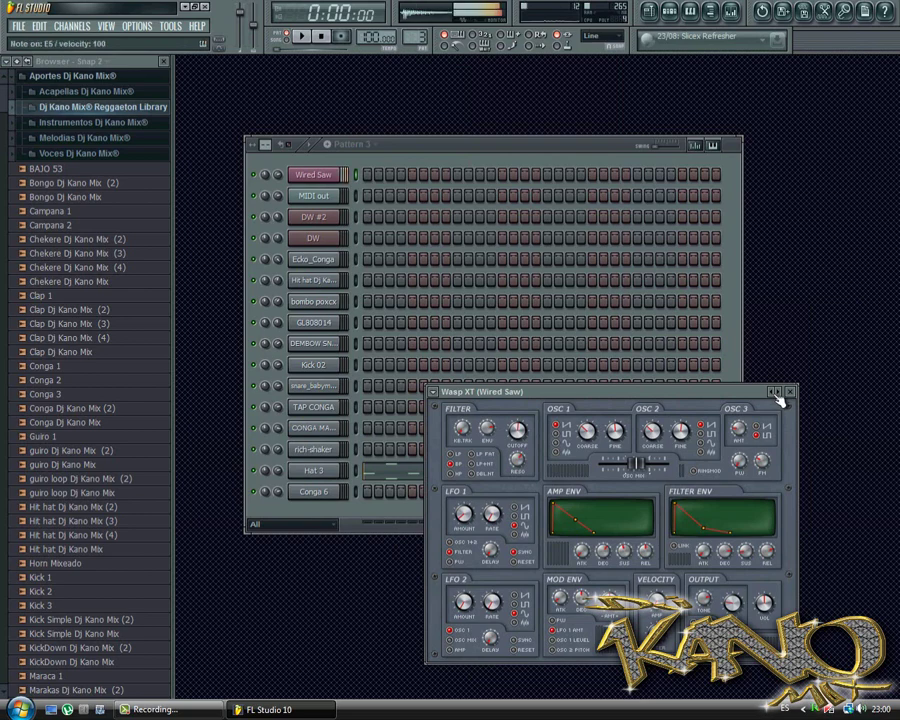
pyautogui.press('t')
pyautogui.click(778, 395)
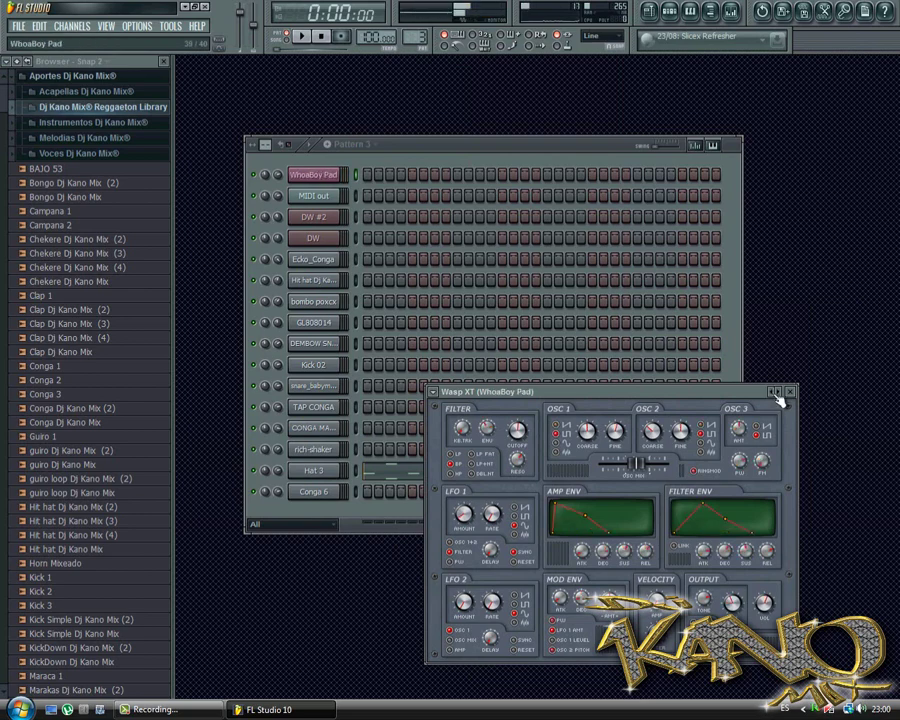
# Replace the Wasp XT generator on the first channel with Wasp
pyautogui.rightClick(338, 176)
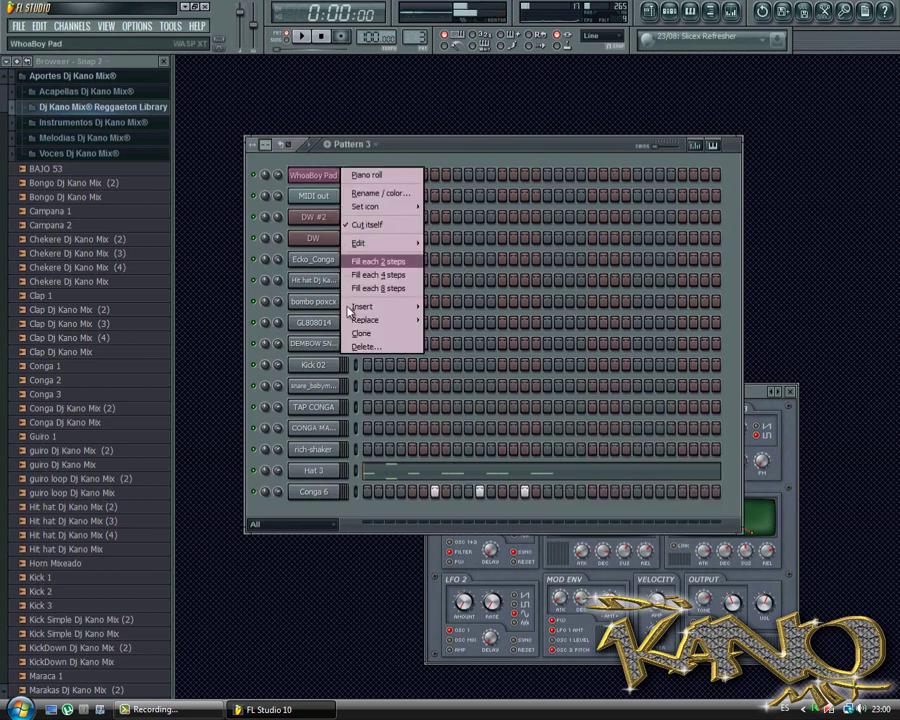
pyautogui.moveTo(368, 320)
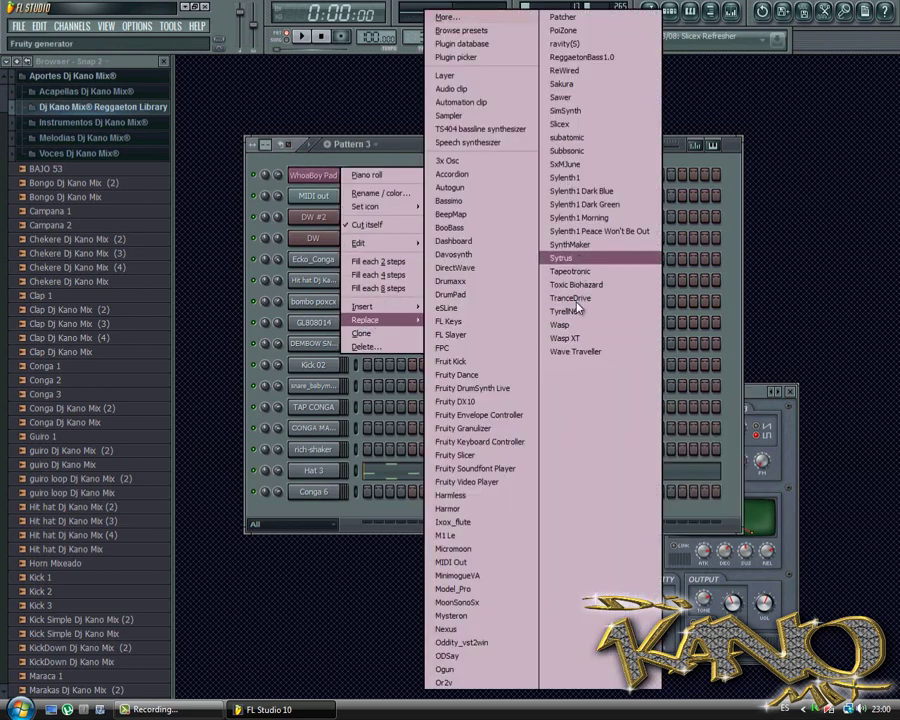
pyautogui.click(566, 324)
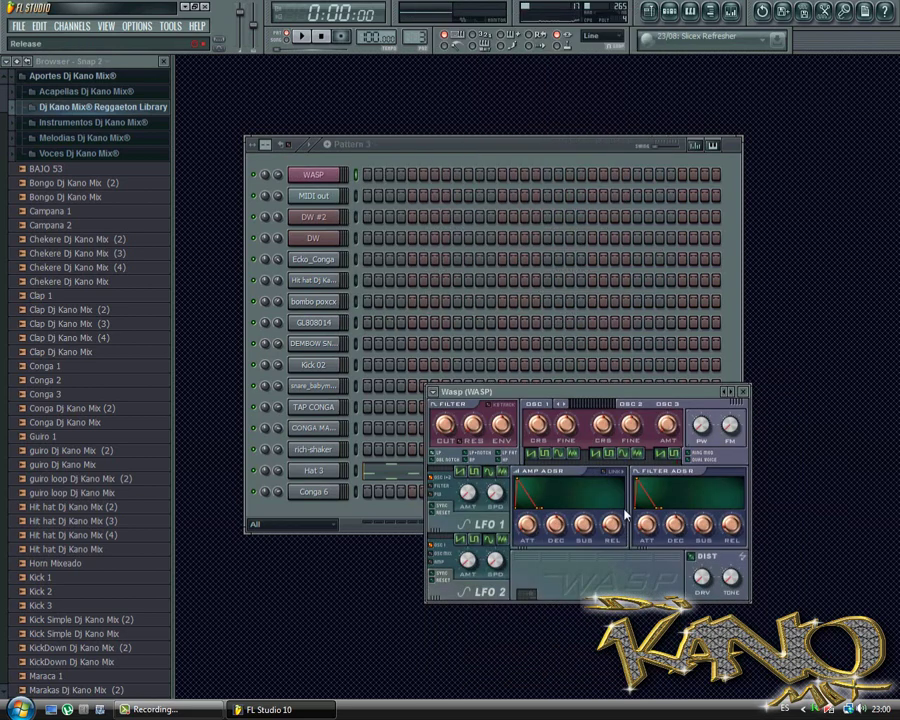
# Audition the Wasp presets Widesaw and Wideorgan with played notes, and load the WaspAccordian preset
pyautogui.click(727, 393)
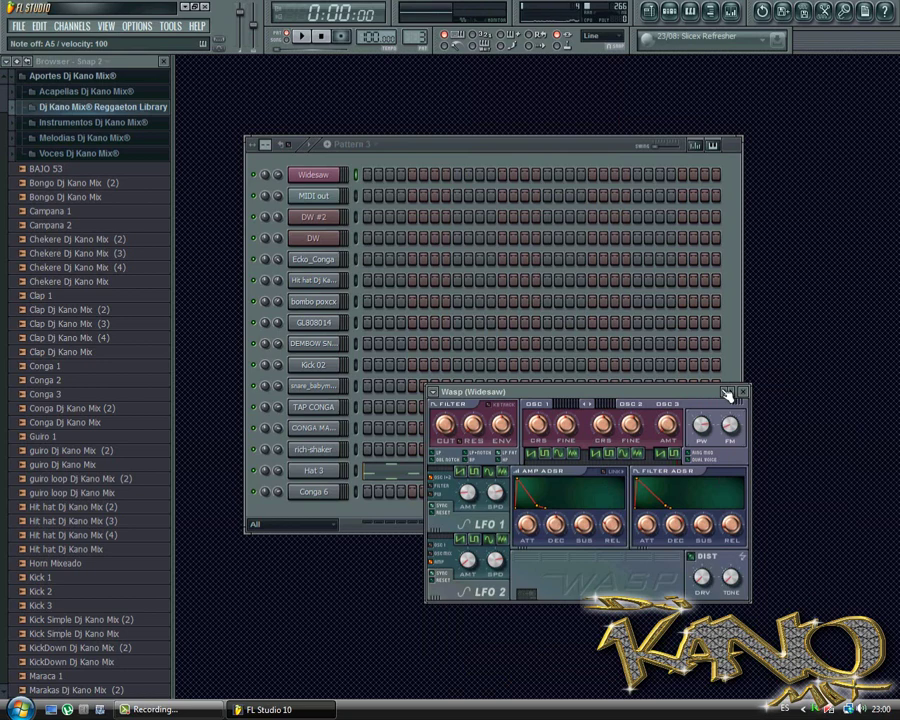
pyautogui.press('b')
pyautogui.click(727, 394)
pyautogui.press('b')
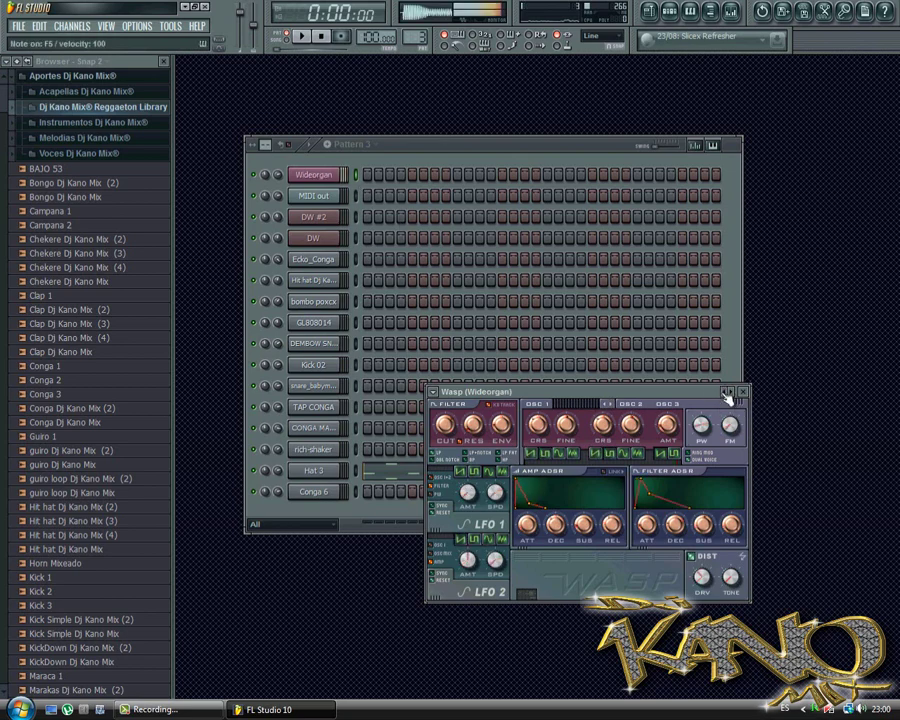
pyautogui.press('m')
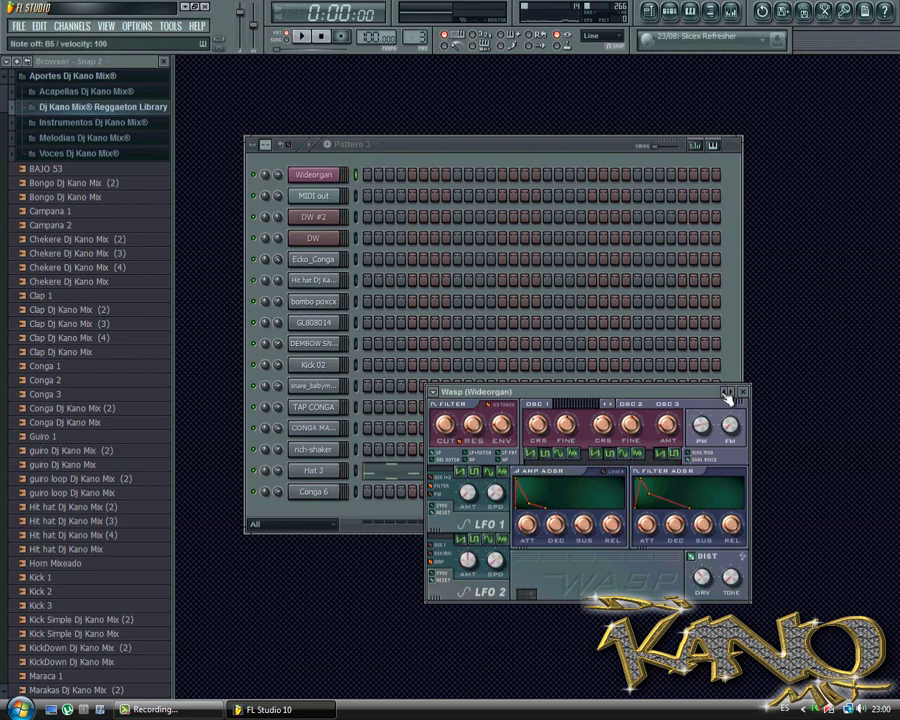
pyautogui.click(727, 394)
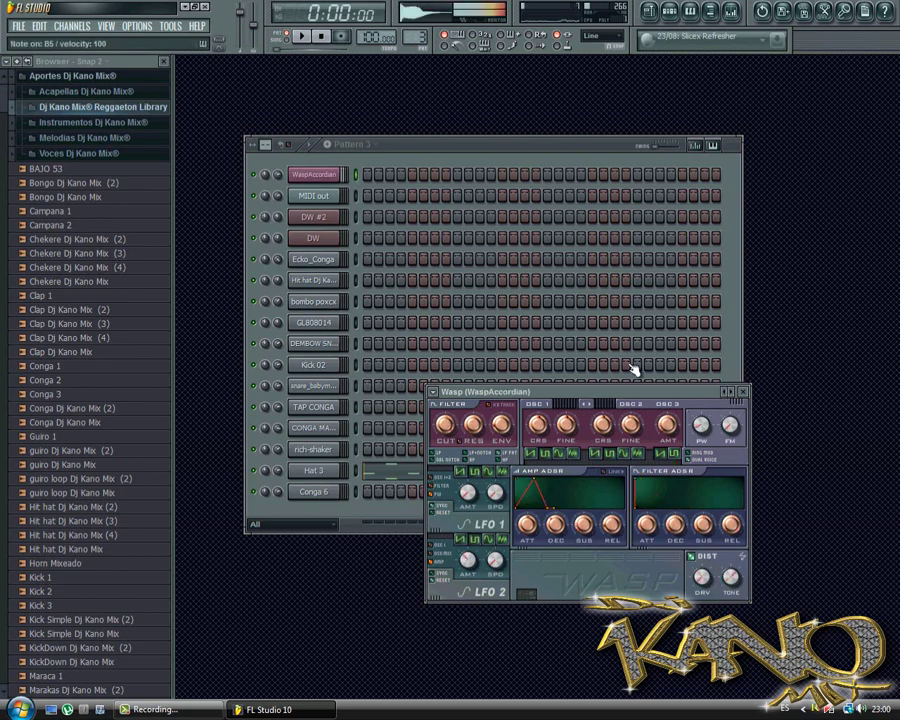
# Replace the Wasp generator on the first channel with Sytrus and load its Sub bass preset
pyautogui.rightClick(335, 176)
pyautogui.moveTo(368, 320)
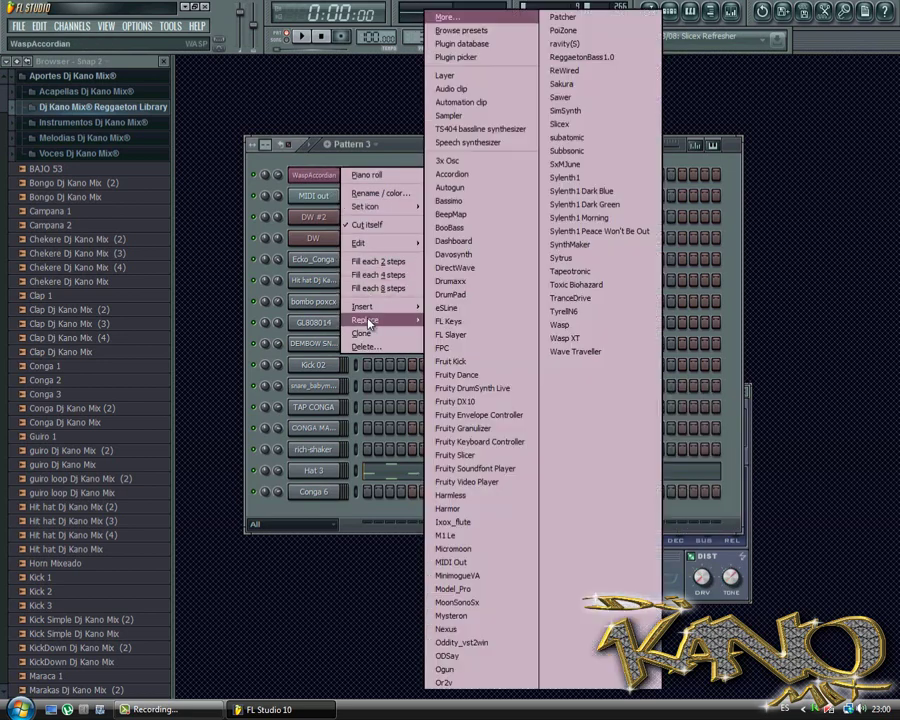
pyautogui.click(577, 259)
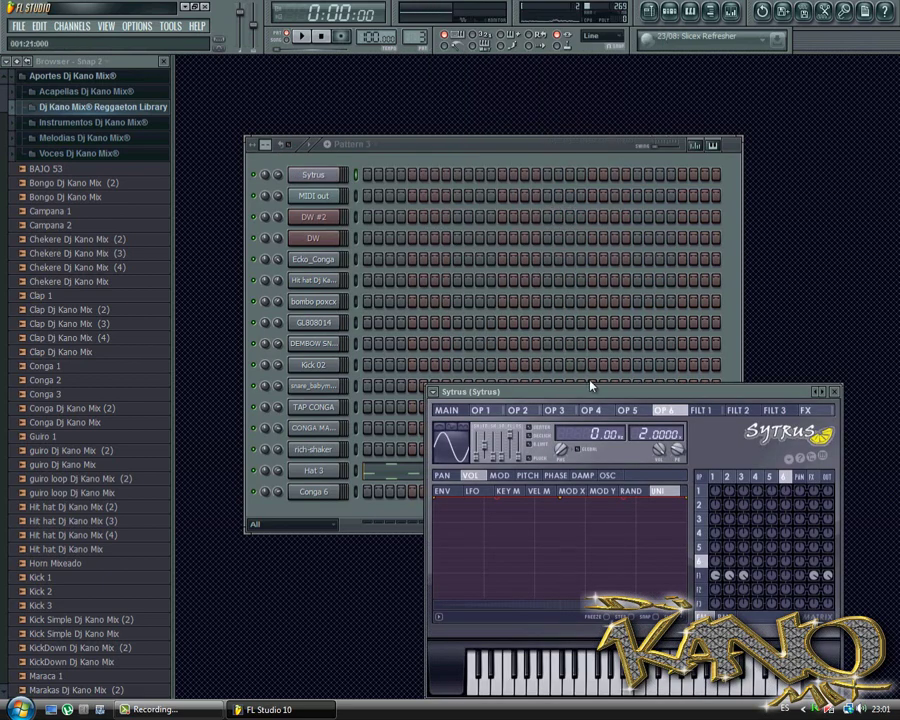
pyautogui.moveTo(590, 386); pyautogui.dragTo(515, 205)
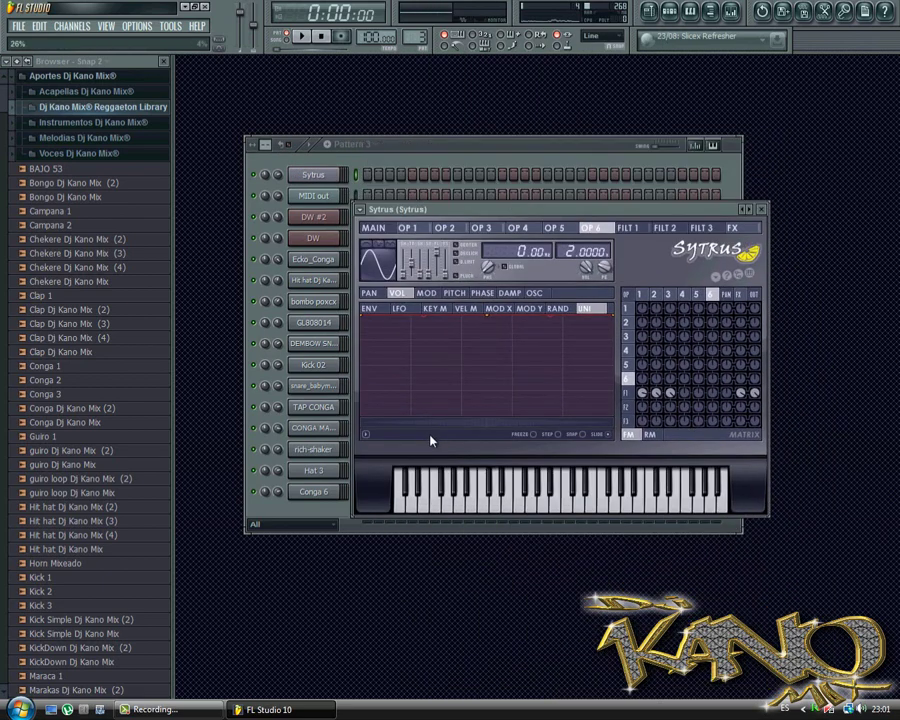
pyautogui.click(362, 210)
pyautogui.moveTo(390, 243)
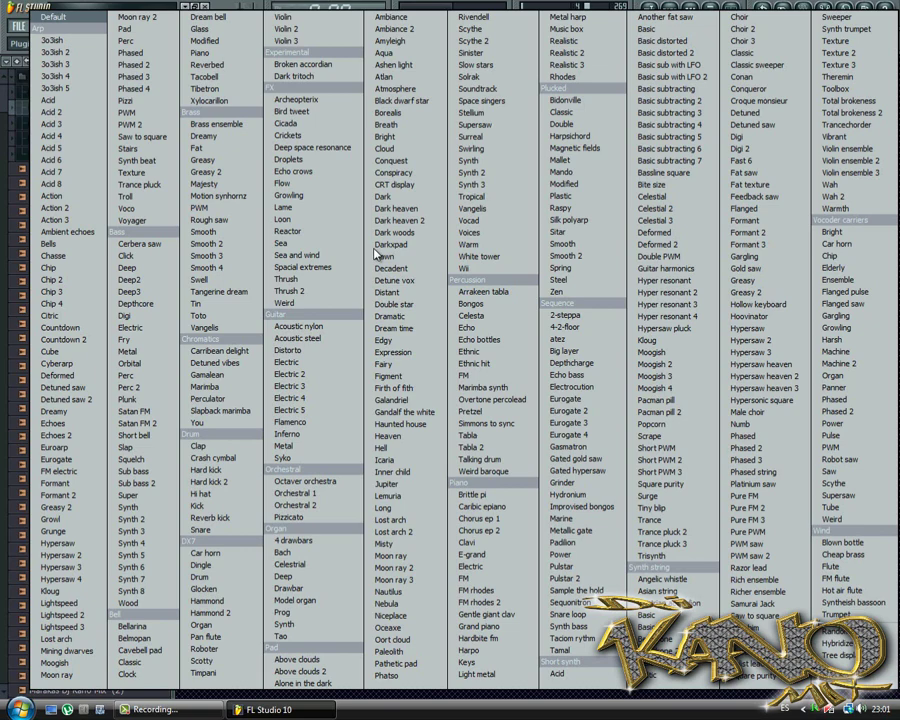
pyautogui.click(137, 470)
# Write a one-bar Sub bass melody in the piano roll, repeating A5, D6 and F#6 three times and ending on A5
pyautogui.rightClick(335, 175)
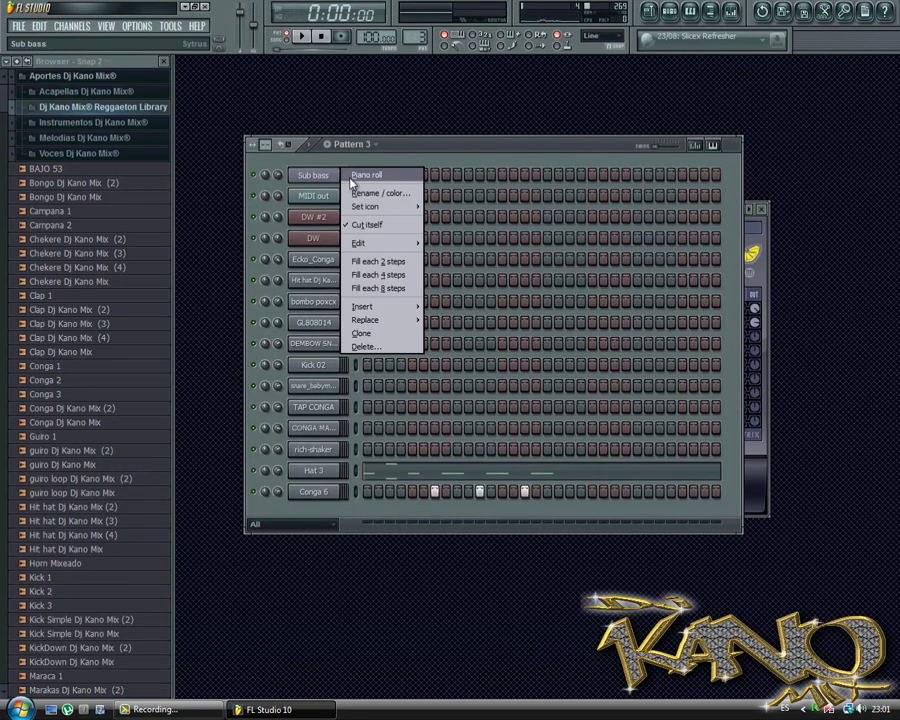
pyautogui.click(372, 175)
pyautogui.scroll(3, 225, 388)
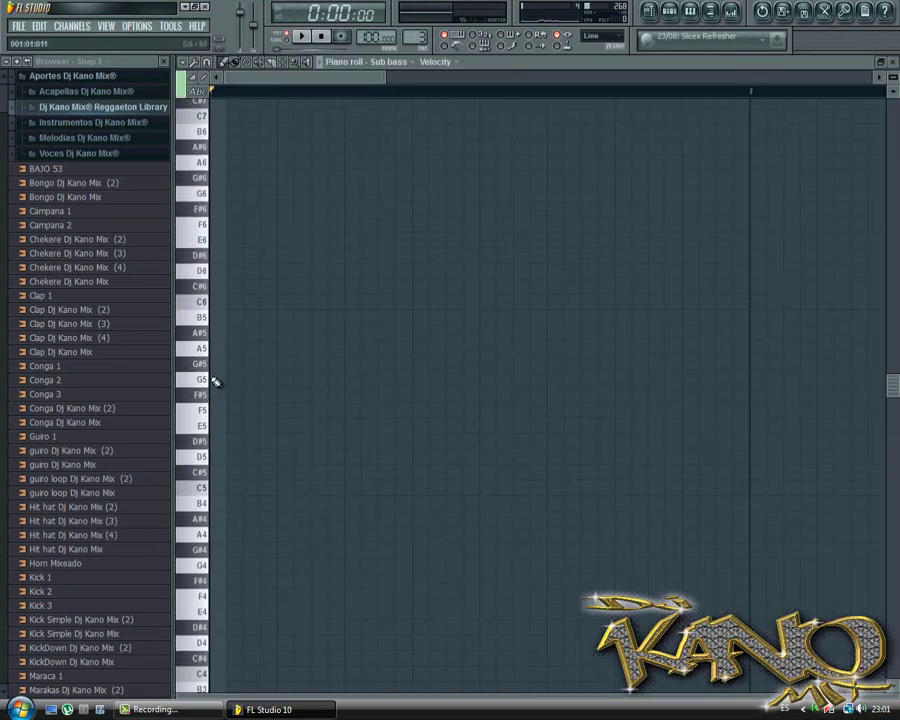
pyautogui.click(203, 352)
pyautogui.scroll(3, 210, 400)
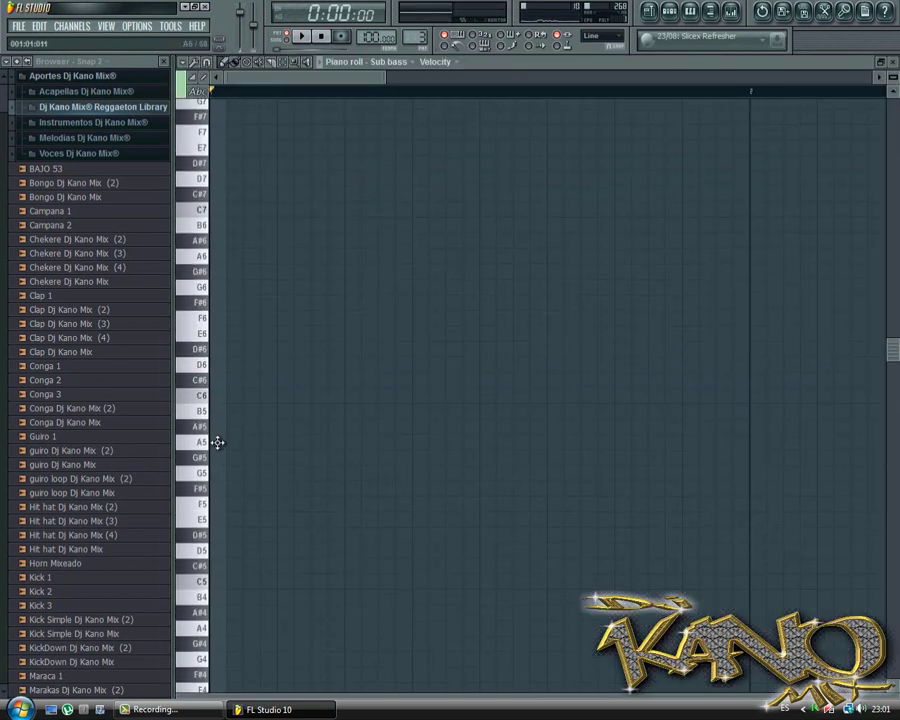
pyautogui.click(215, 441)
pyautogui.click(285, 364)
pyautogui.click(318, 302)
pyautogui.click(352, 441)
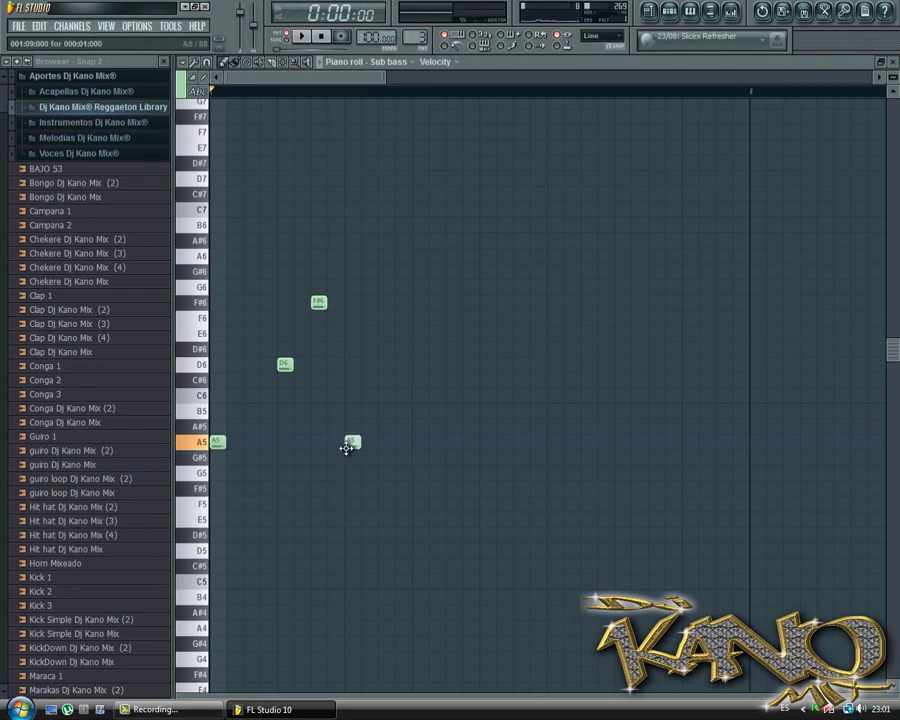
pyautogui.click(420, 364)
pyautogui.click(453, 302)
pyautogui.click(487, 441)
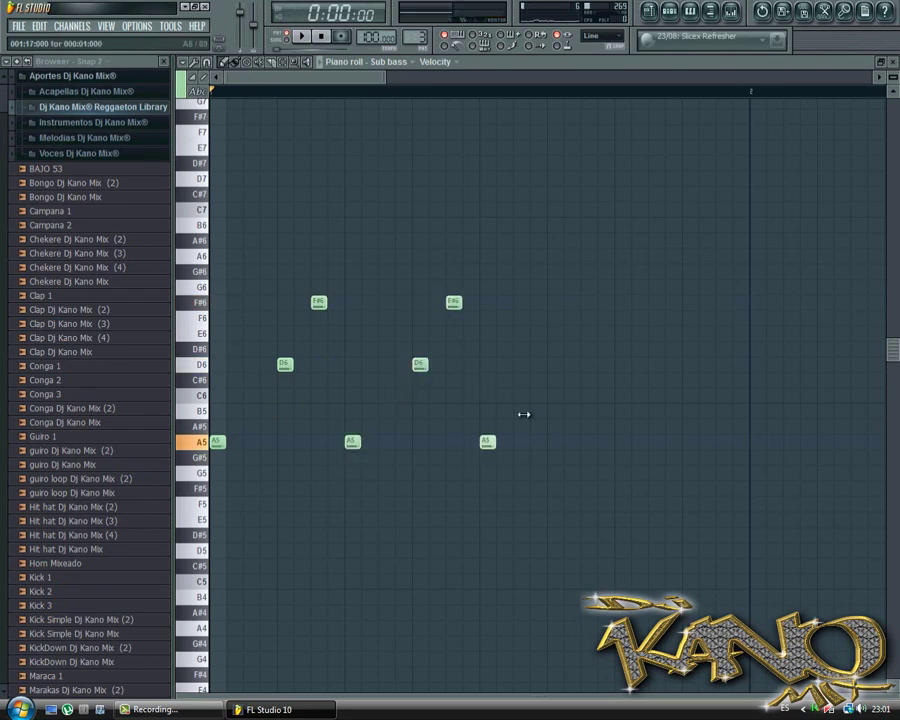
pyautogui.click(555, 364)
pyautogui.click(586, 302)
pyautogui.click(621, 441)
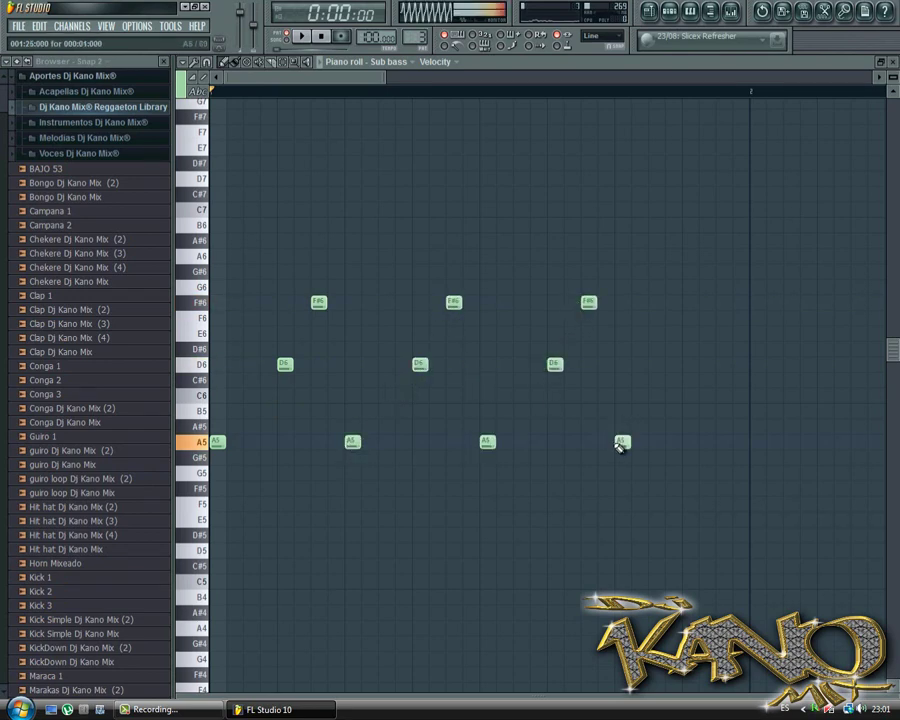
# Play back the pattern with the new Sub bass melody and close the piano roll
pyautogui.press('space')
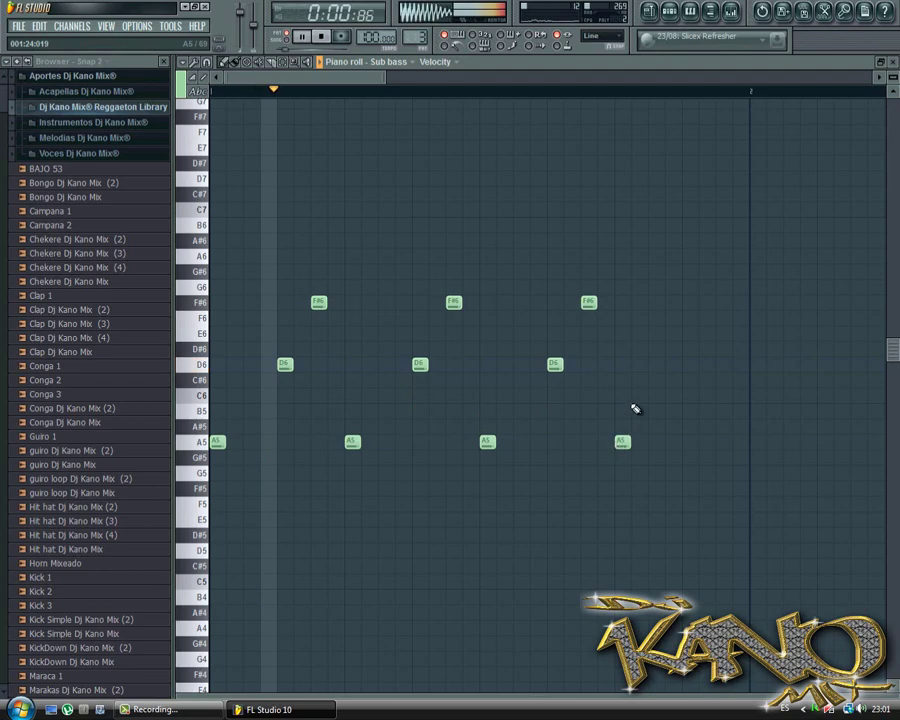
pyautogui.press('space')
pyautogui.click(702, 16)
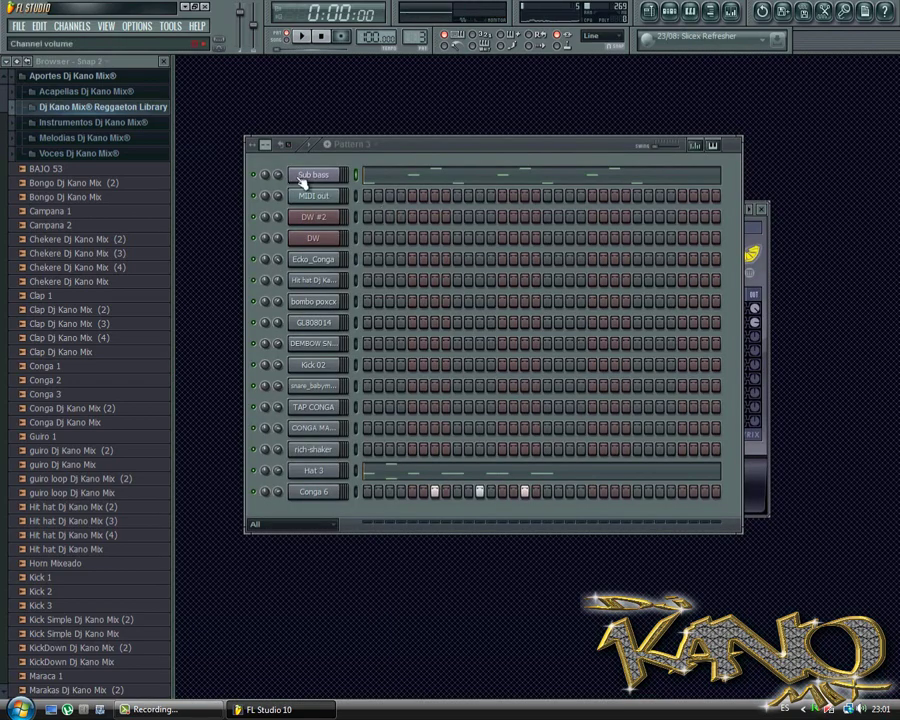
# Route the Sub bass channel to mixer insert 6 and play the pattern through that insert's multiband compressor
pyautogui.click(305, 178)
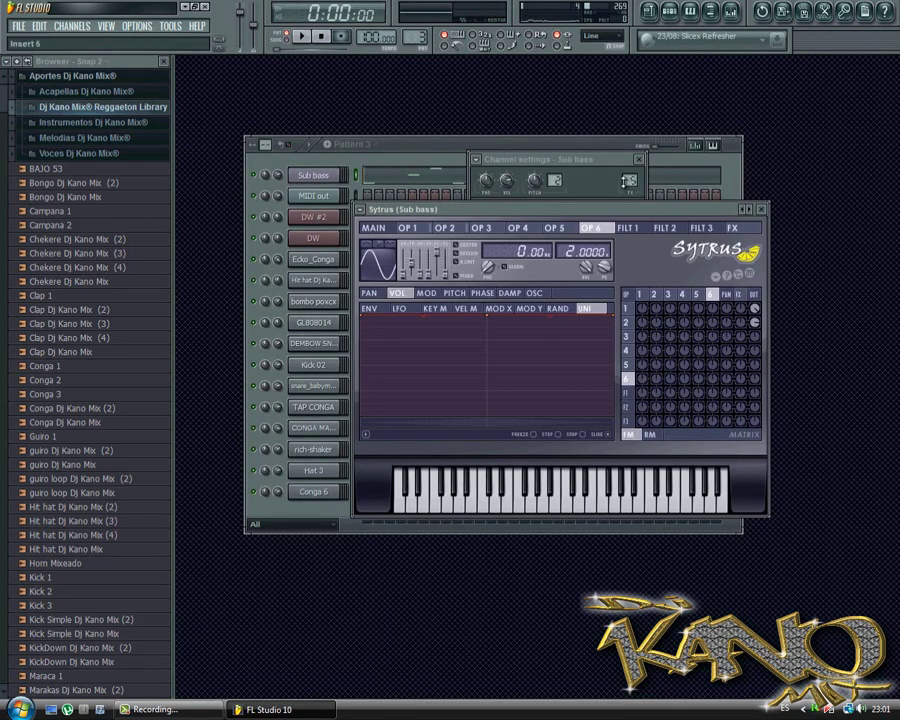
pyautogui.click(762, 209)
pyautogui.click(738, 18)
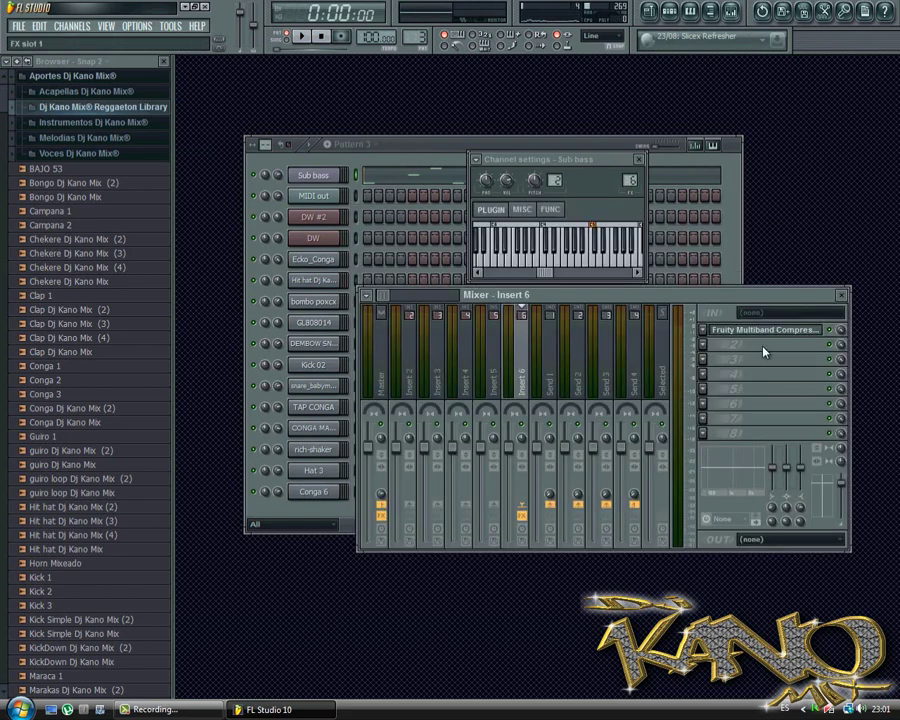
pyautogui.click(840, 296)
pyautogui.press('space')
pyautogui.click(639, 159)
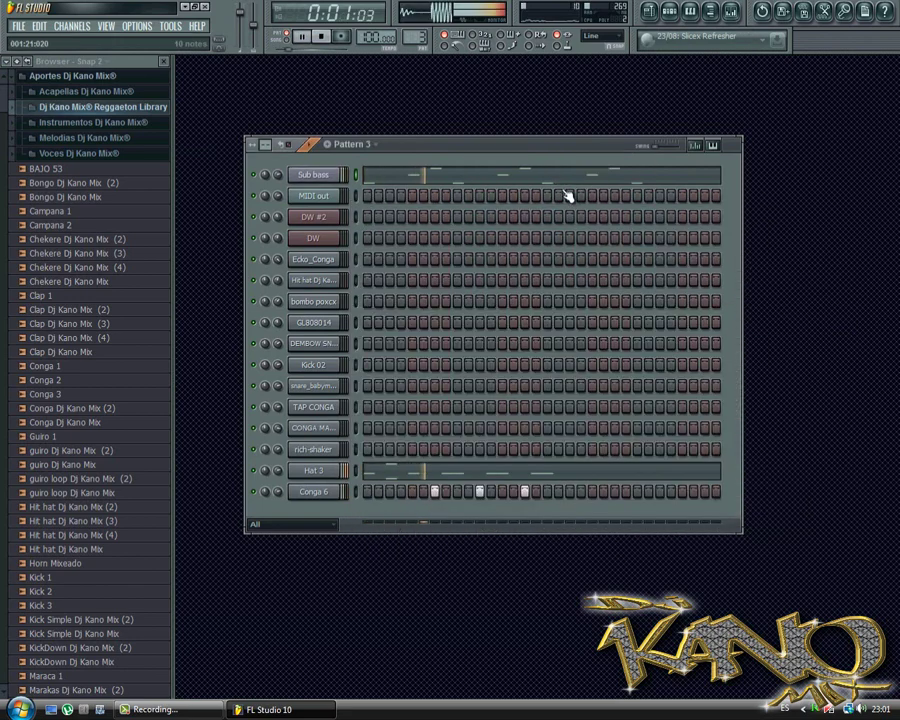
# Adjust the Sub bass channel's volume, replaying the pattern to check its level
pyautogui.press('space')
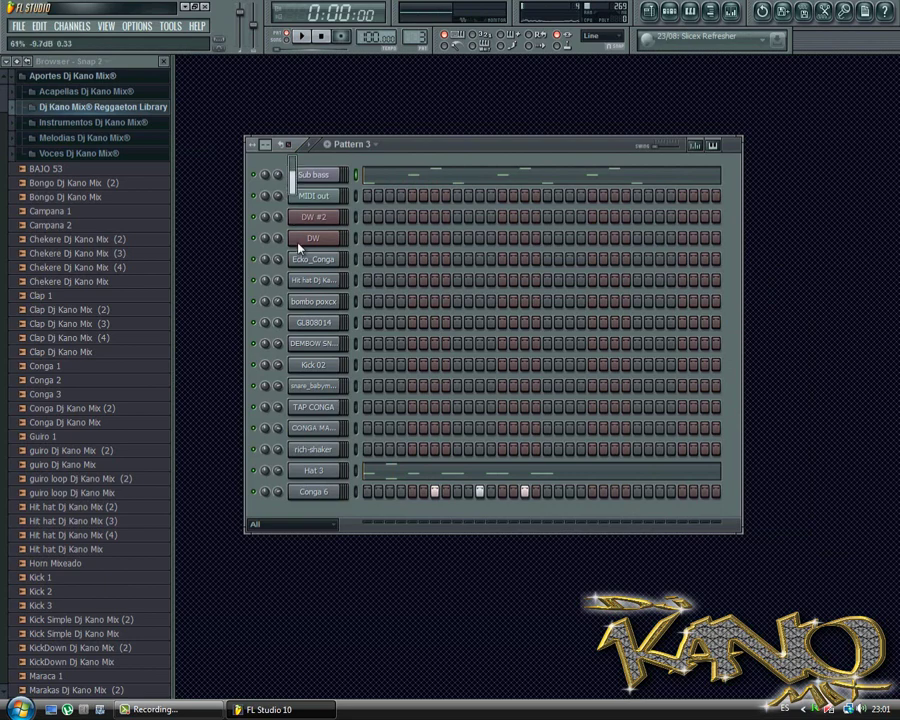
pyautogui.press('space')
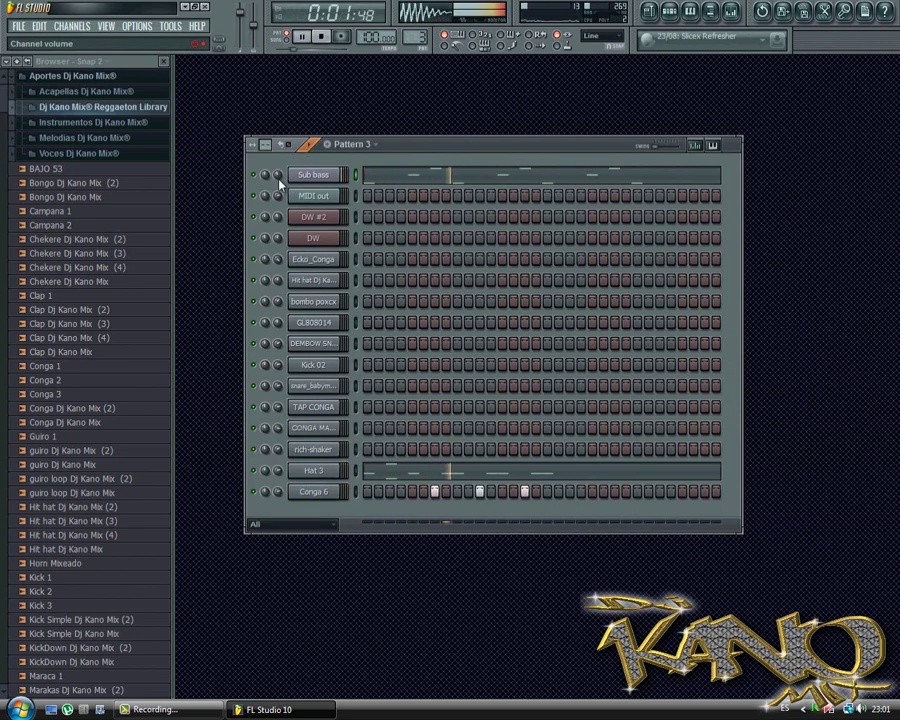
pyautogui.press('space')
pyautogui.moveTo(279, 180); pyautogui.dragTo(284, 177)
pyautogui.press('space')
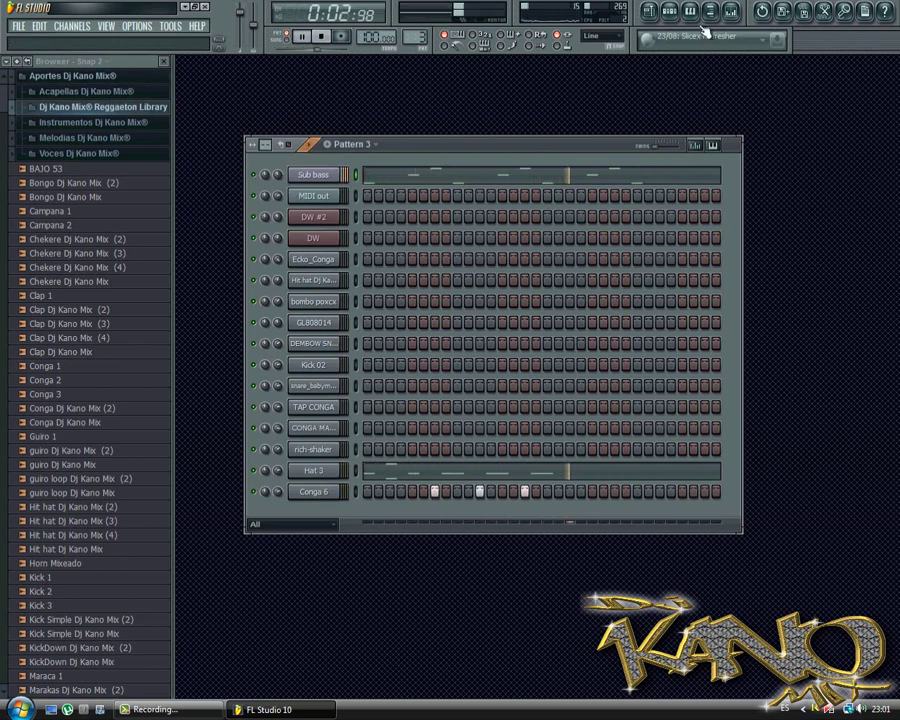
pyautogui.press('space')
# Switch from the channel rack to the playlist and set the playlist's snap to (none)
pyautogui.click(669, 14)
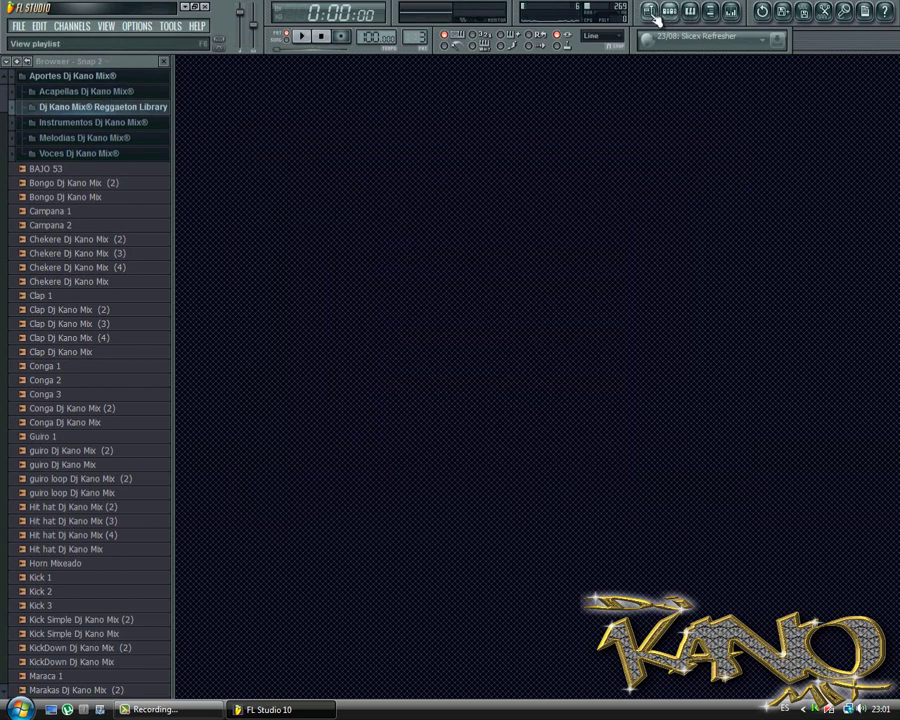
pyautogui.click(649, 12)
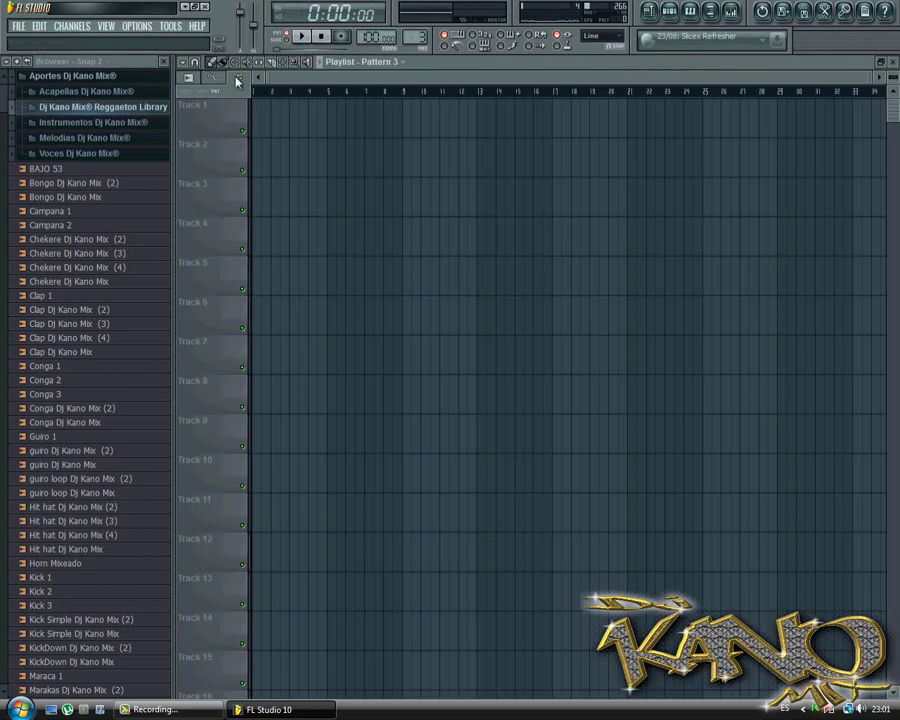
pyautogui.click(196, 64)
pyautogui.click(197, 66)
pyautogui.click(197, 66)
pyautogui.click(206, 123)
pyautogui.moveTo(873, 76); pyautogui.dragTo(446, 88)
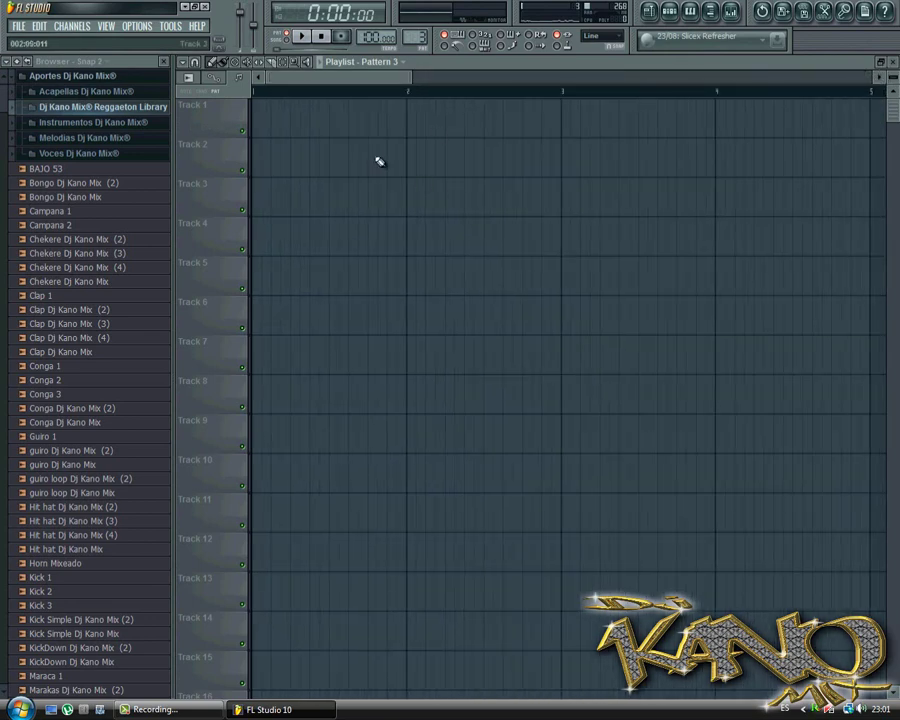
# Try placing Pattern 3 clips off the grid on Tracks 2 and 3, and delete them
pyautogui.moveTo(377, 160); pyautogui.dragTo(331, 161)
pyautogui.click(333, 194)
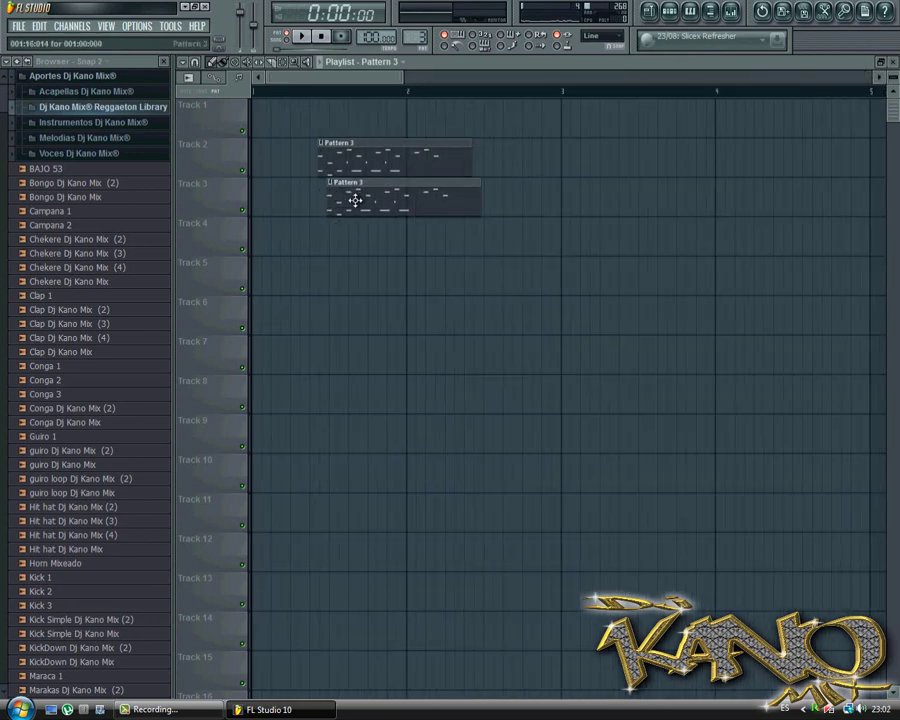
pyautogui.moveTo(355, 201); pyautogui.dragTo(346, 204)
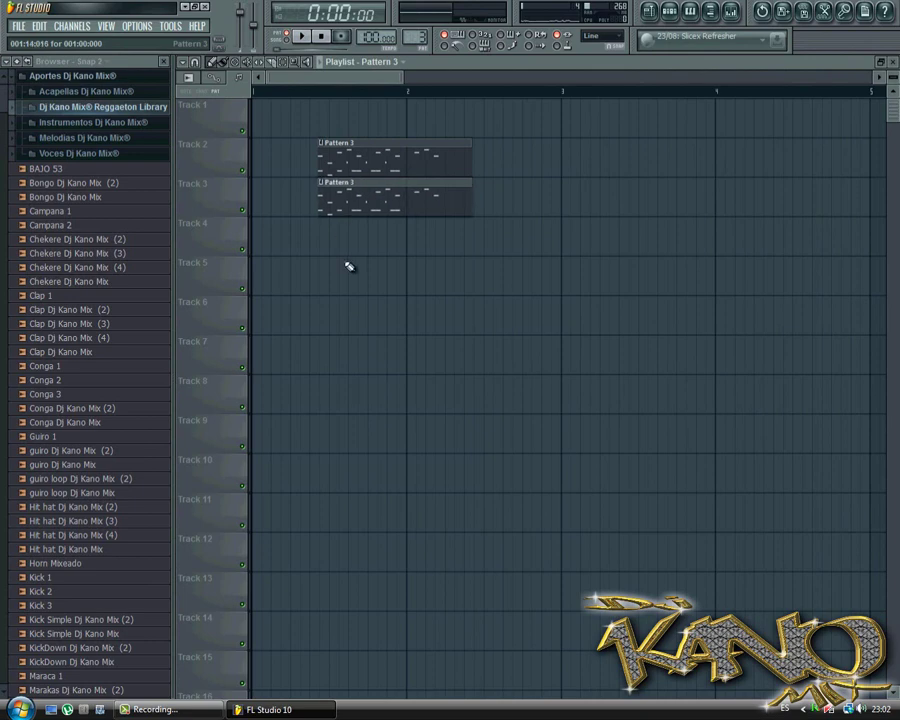
pyautogui.click(332, 246)
pyautogui.rightClick(346, 223)
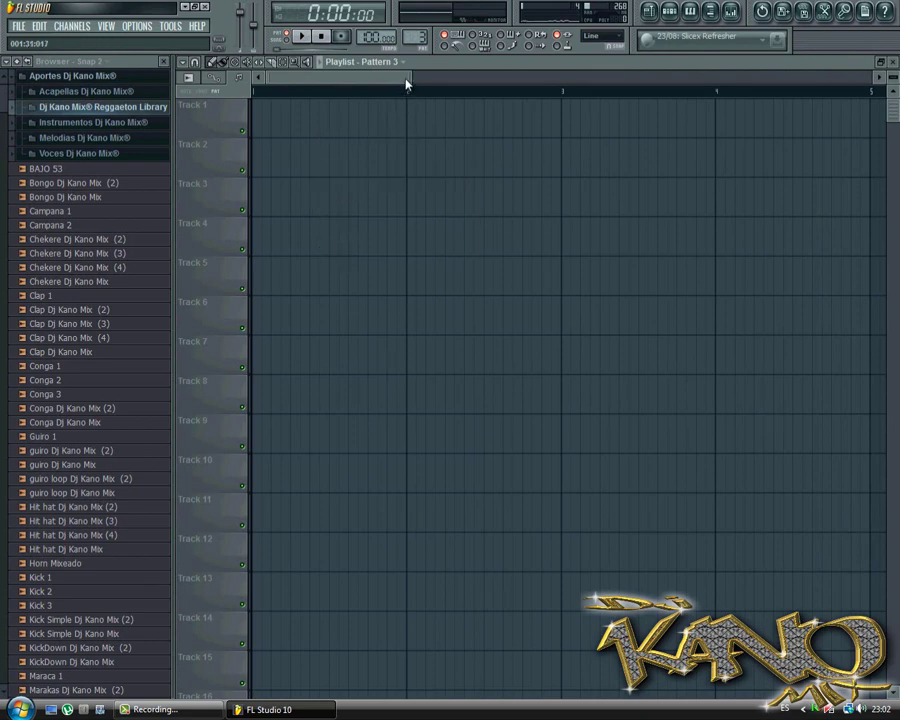
# Set the playlist's snap to Line and place a Pattern 3 clip on Track 2 at bar 1
pyautogui.moveTo(405, 79); pyautogui.dragTo(396, 79)
pyautogui.click(197, 63)
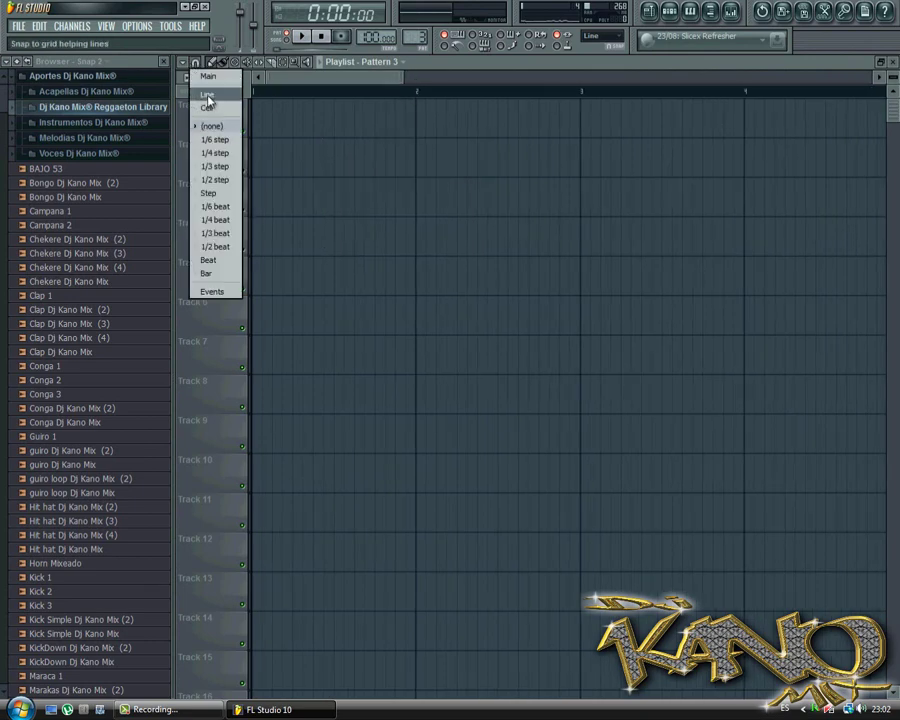
pyautogui.click(210, 96)
pyautogui.click(298, 152)
pyautogui.moveTo(370, 172); pyautogui.dragTo(332, 177)
pyautogui.moveTo(406, 77); pyautogui.dragTo(532, 124)
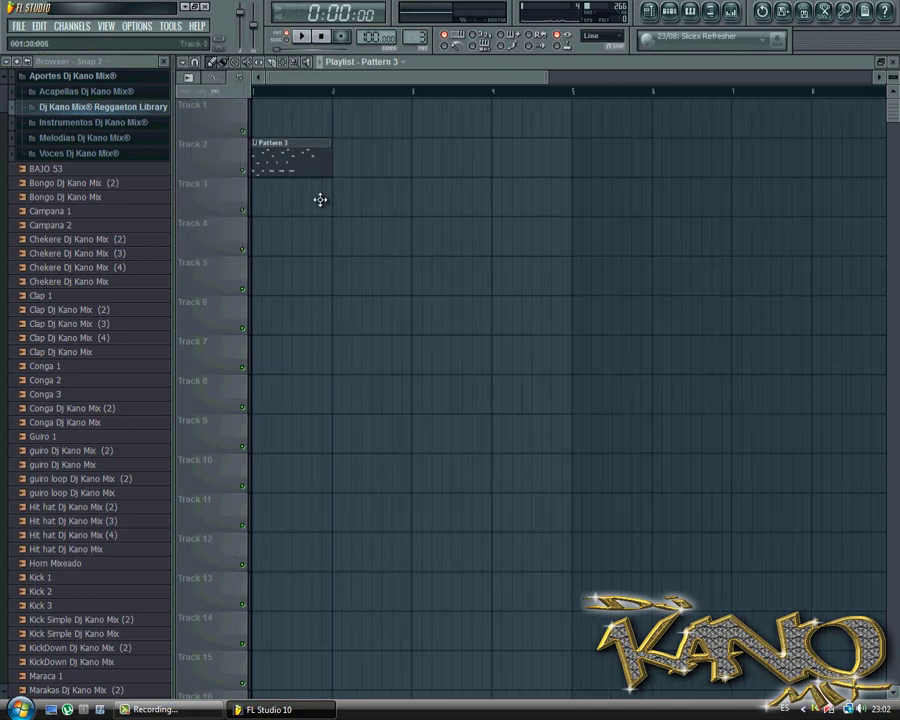
# Try Pattern 3 clips at bars 2, 3 and 4 on Tracks 3, 2 and 1, and delete those three clips
pyautogui.click(365, 195)
pyautogui.click(476, 151)
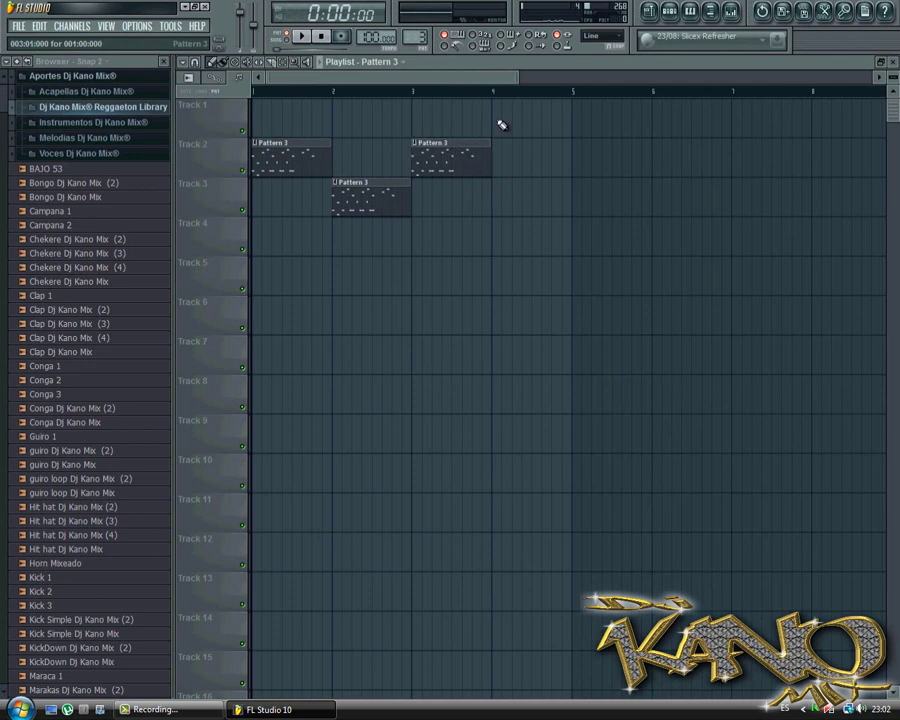
pyautogui.click(518, 121)
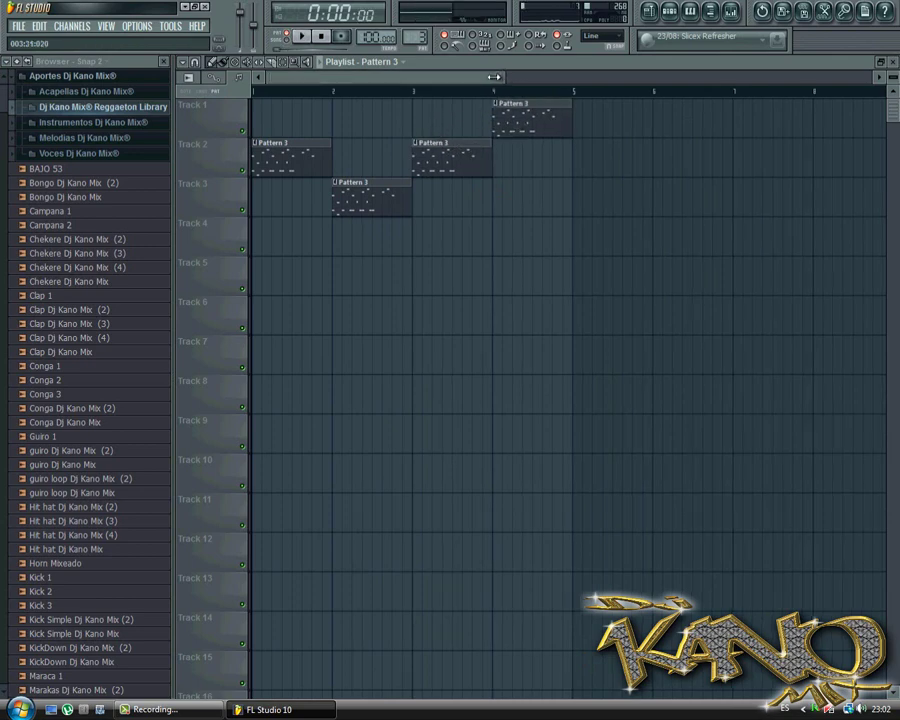
pyautogui.moveTo(494, 77); pyautogui.dragTo(515, 78)
pyautogui.rightClick(560, 115)
pyautogui.rightClick(485, 160)
pyautogui.rightClick(400, 195)
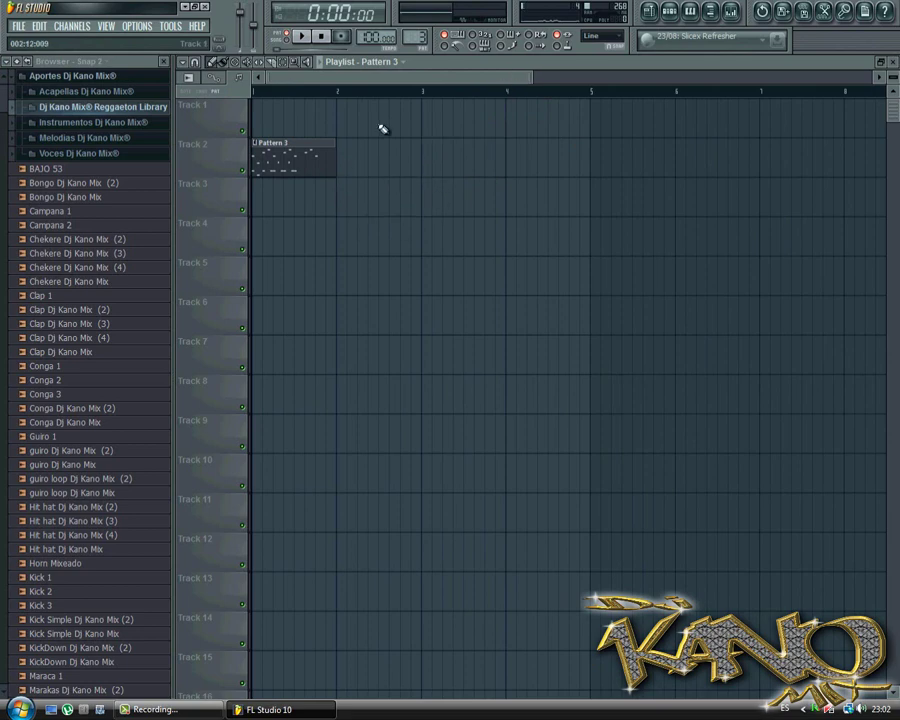
# Add Pattern 3 clips on Track 3 at bar 2, Track 2 at bar 3 and Track 3 at bar 4
pyautogui.moveTo(335, 171)
pyautogui.mouseDown()
pyautogui.moveTo(404, 183)
pyautogui.moveTo(332, 192)
pyautogui.mouseUp()
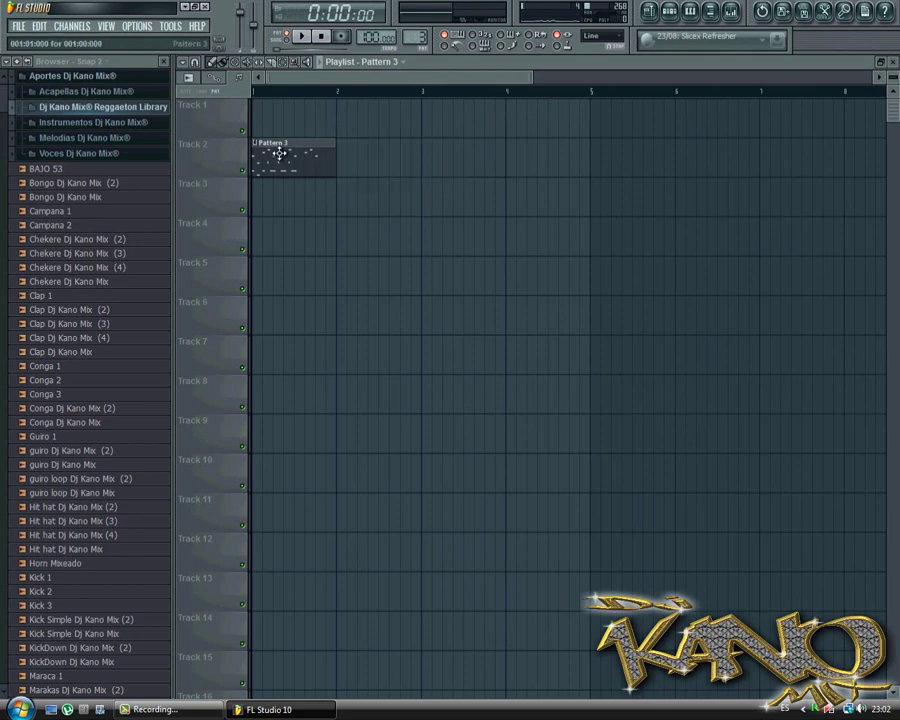
pyautogui.click(350, 192)
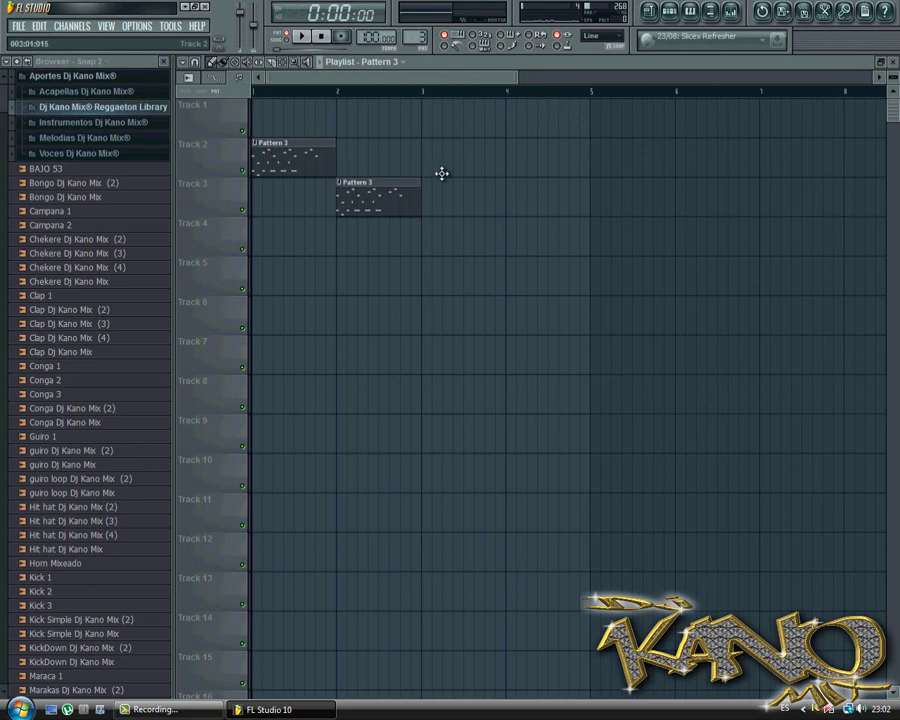
pyautogui.click(438, 168)
pyautogui.click(503, 196)
pyautogui.moveTo(521, 193); pyautogui.dragTo(533, 193)
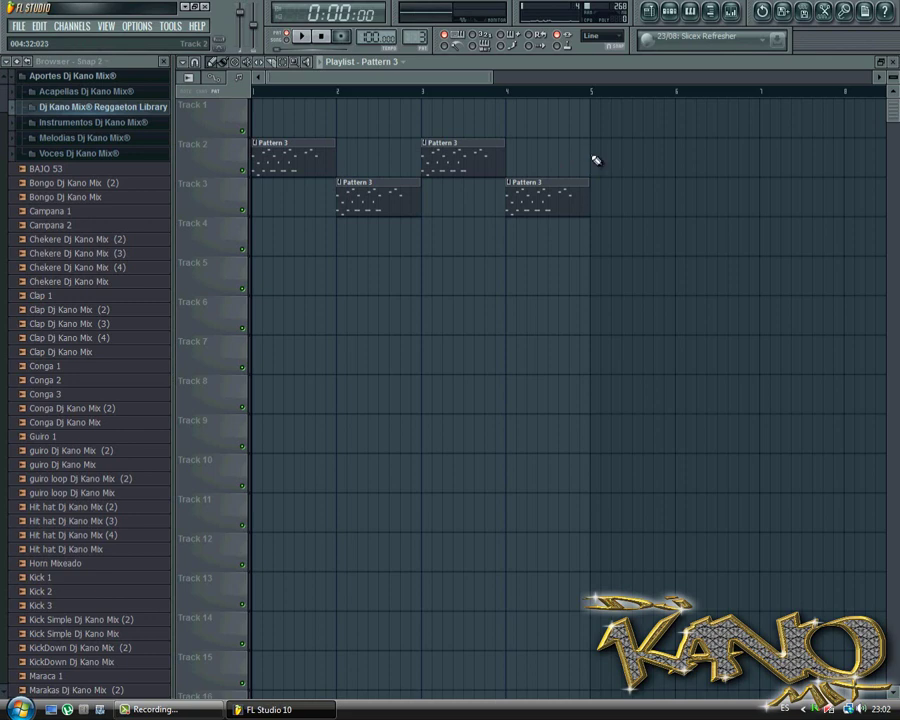
# Check the Sub bass notes of the bar 4 clip in the piano roll, and make Pattern 1 current in the playlist
pyautogui.doubleClick(575, 193)
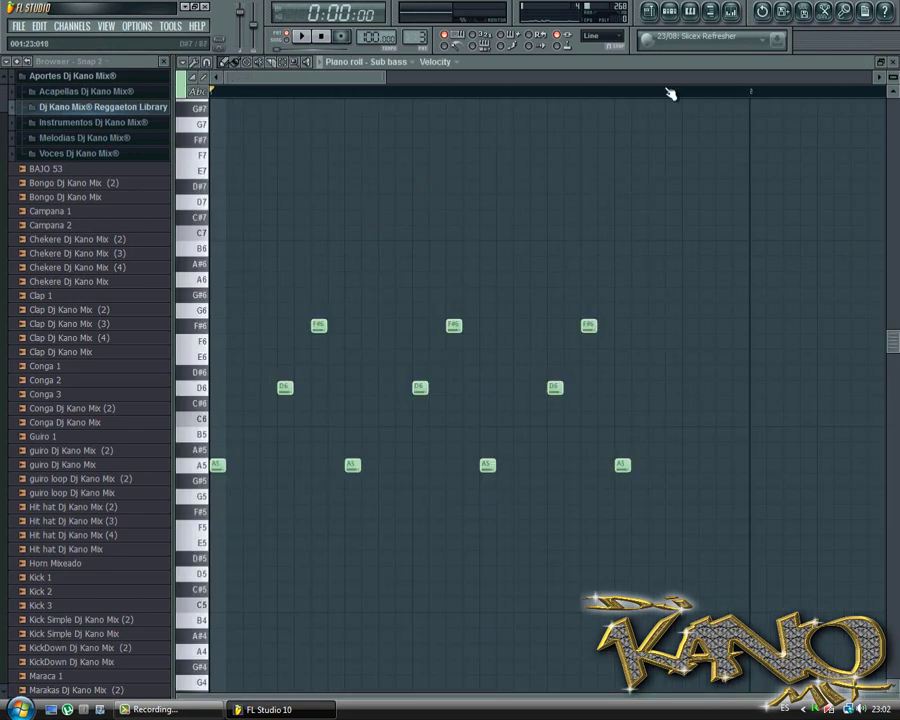
pyautogui.click(691, 16)
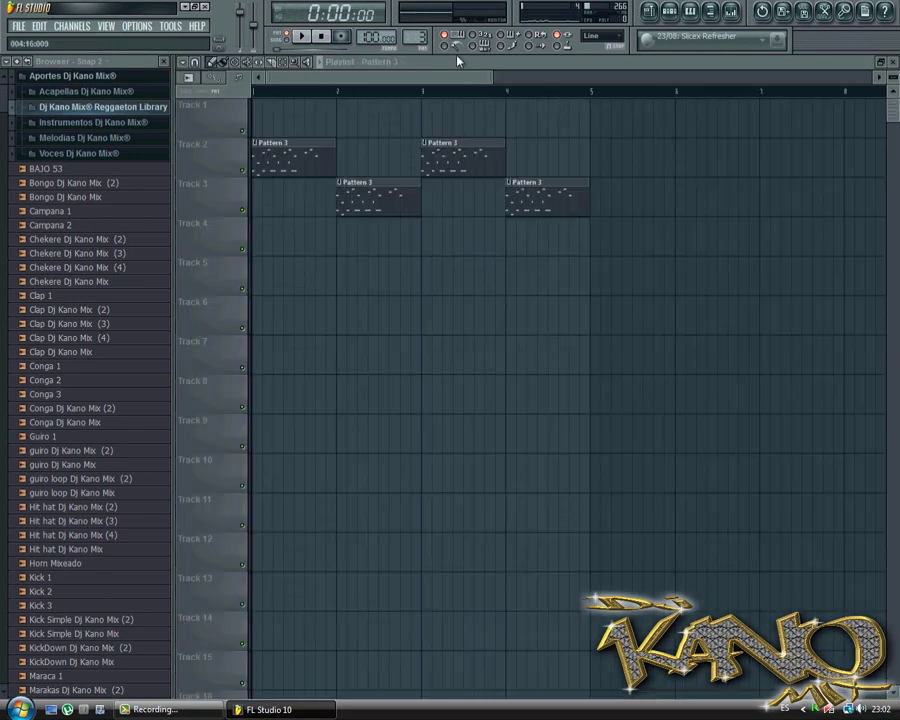
pyautogui.click(590, 94)
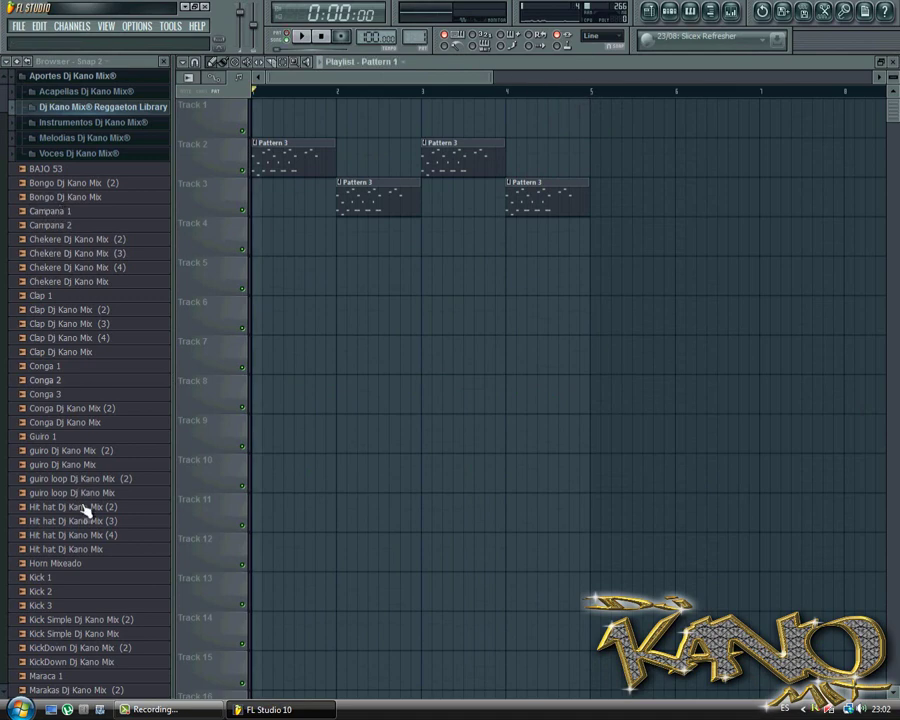
# Audition the Hit hat Dj Kano Mix sample and several sounds in the Instrumentos Dj Kano Mix® folder, down to Efectos de Alto Impacto
pyautogui.click(84, 549)
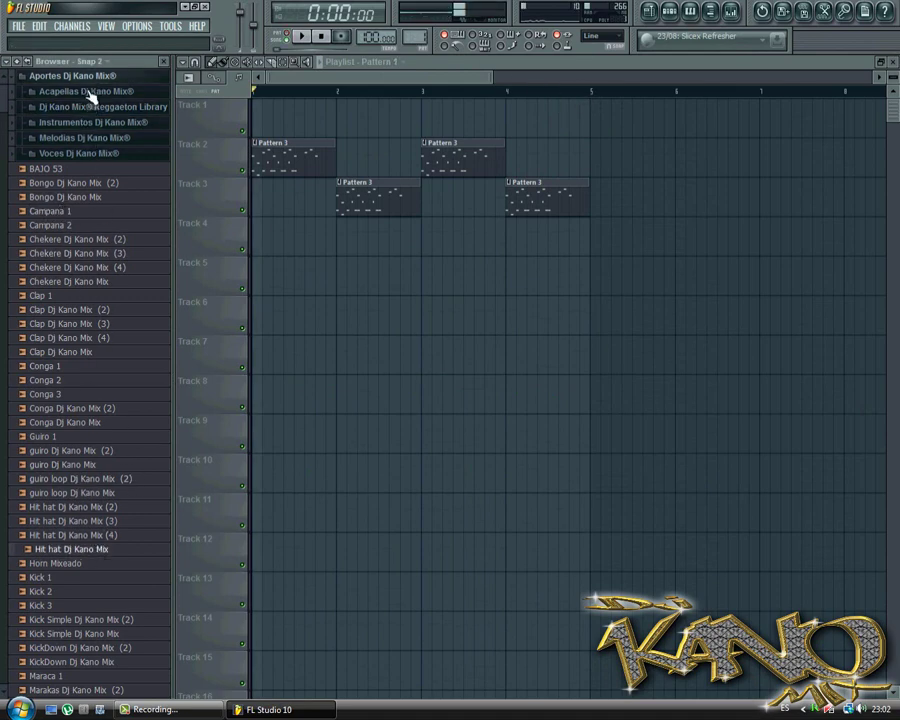
pyautogui.click(119, 125)
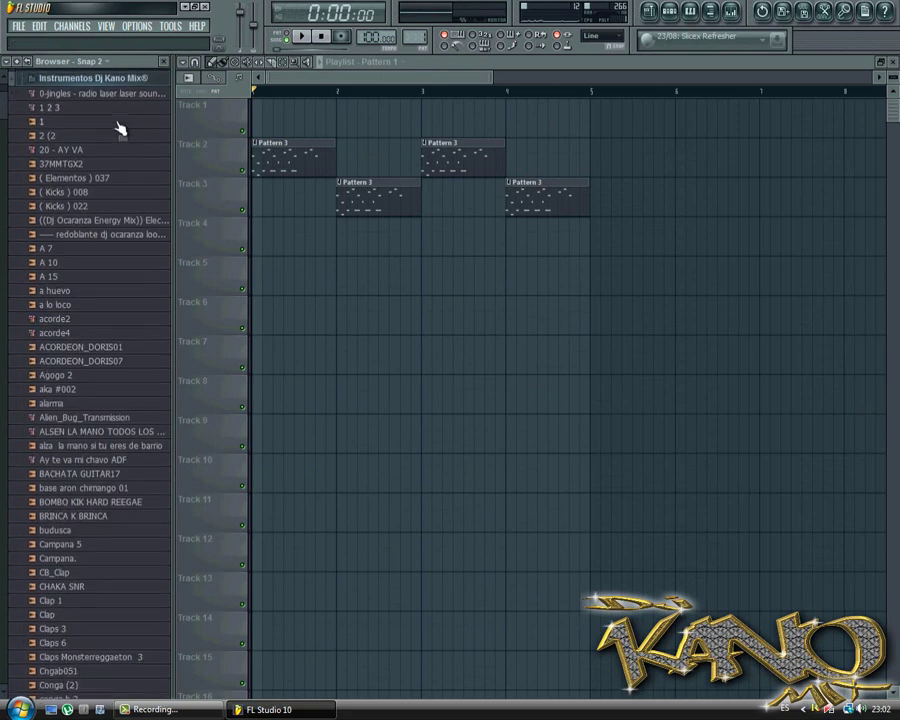
pyautogui.click(86, 249)
pyautogui.scroll(-1, 82, 306)
pyautogui.scroll(-8, 82, 310)
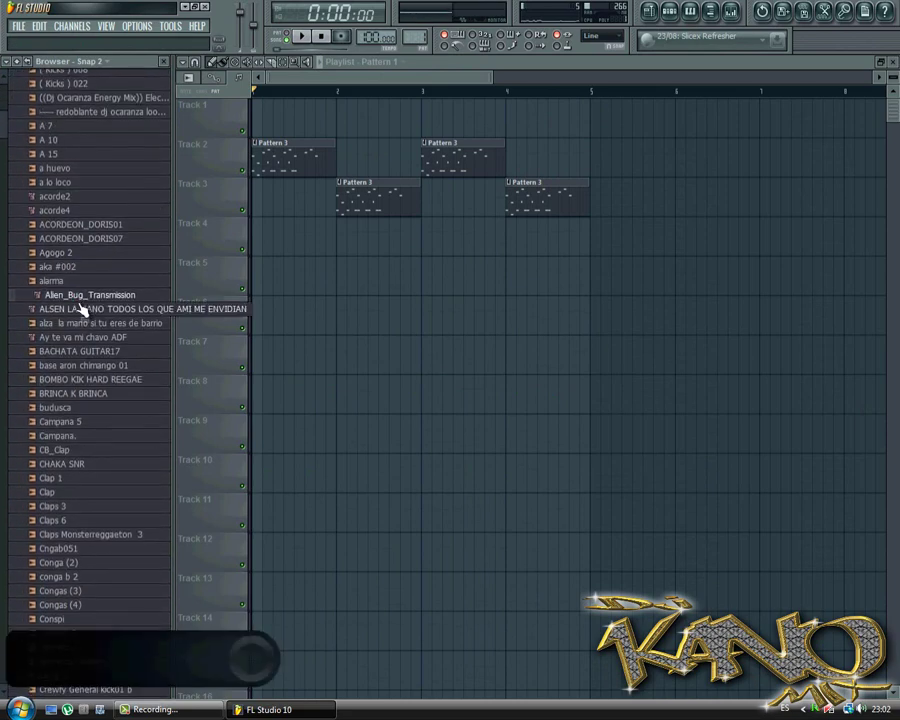
pyautogui.click(82, 369)
pyautogui.scroll(-9, 82, 380)
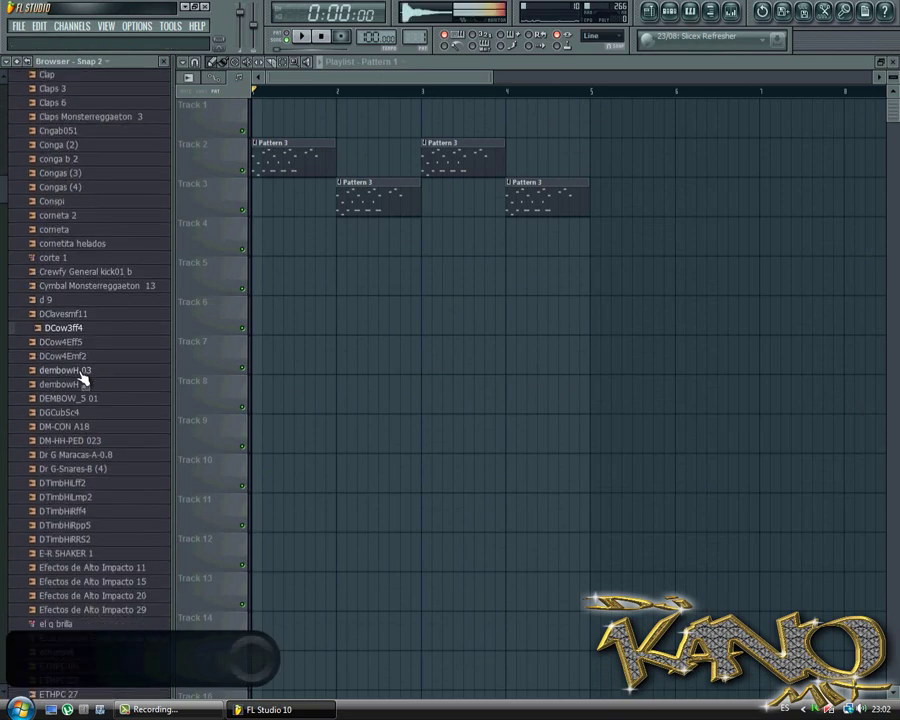
pyautogui.click(82, 377)
pyautogui.click(81, 366)
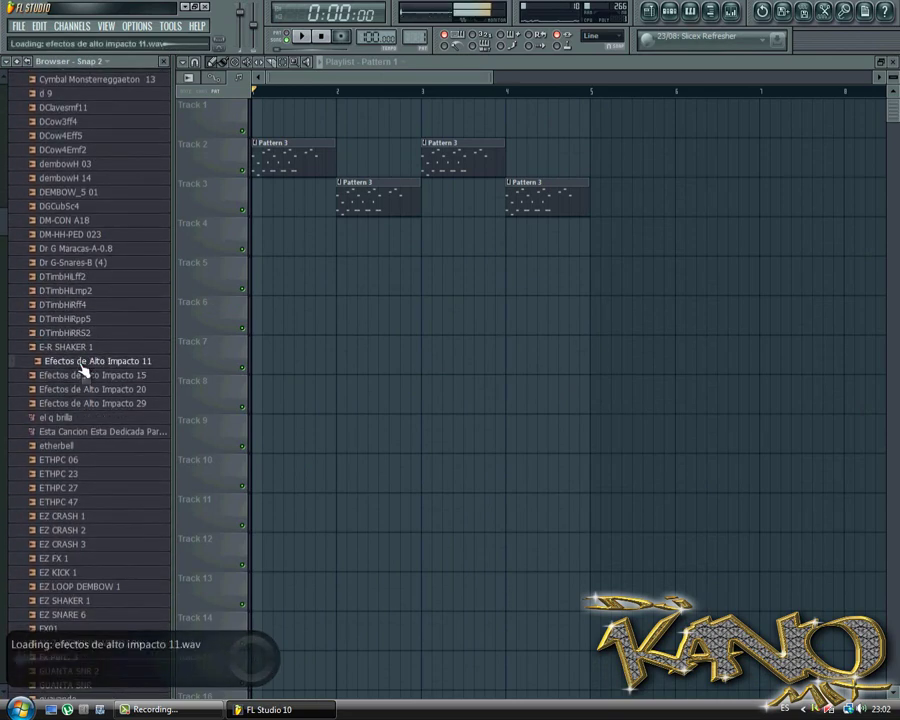
# Place an Efectos de Alto Impacto 11 clip on Track 4 at bar 5 and play the passage leading into it
pyautogui.moveTo(83, 370); pyautogui.dragTo(595, 240)
pyautogui.press('space')
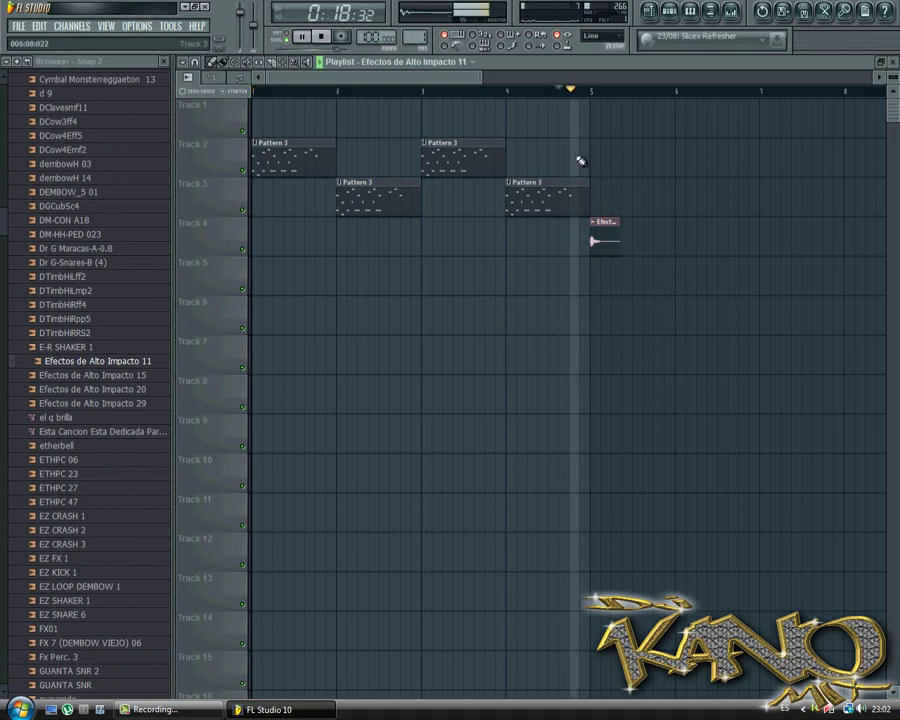
pyautogui.click(465, 90)
pyautogui.moveTo(470, 78); pyautogui.dragTo(528, 78)
pyautogui.click(498, 90)
pyautogui.press('space')
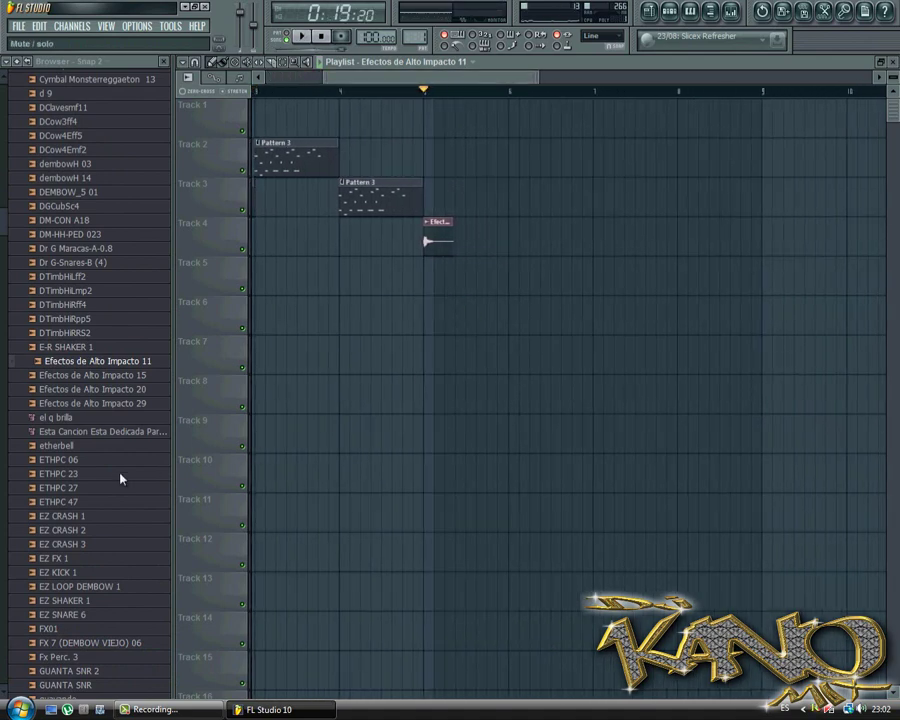
# Add an Efectos de Alto Impacto 20 clip on Track 5 at bar 5 and play it back
pyautogui.moveTo(104, 391); pyautogui.dragTo(430, 286)
pyautogui.press('space')
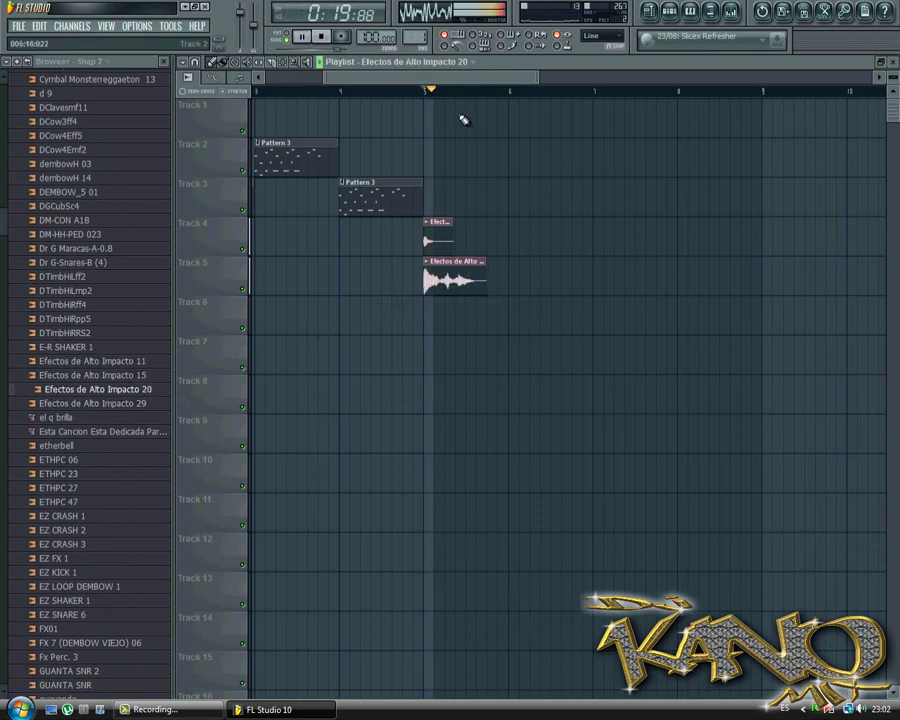
pyautogui.press('space')
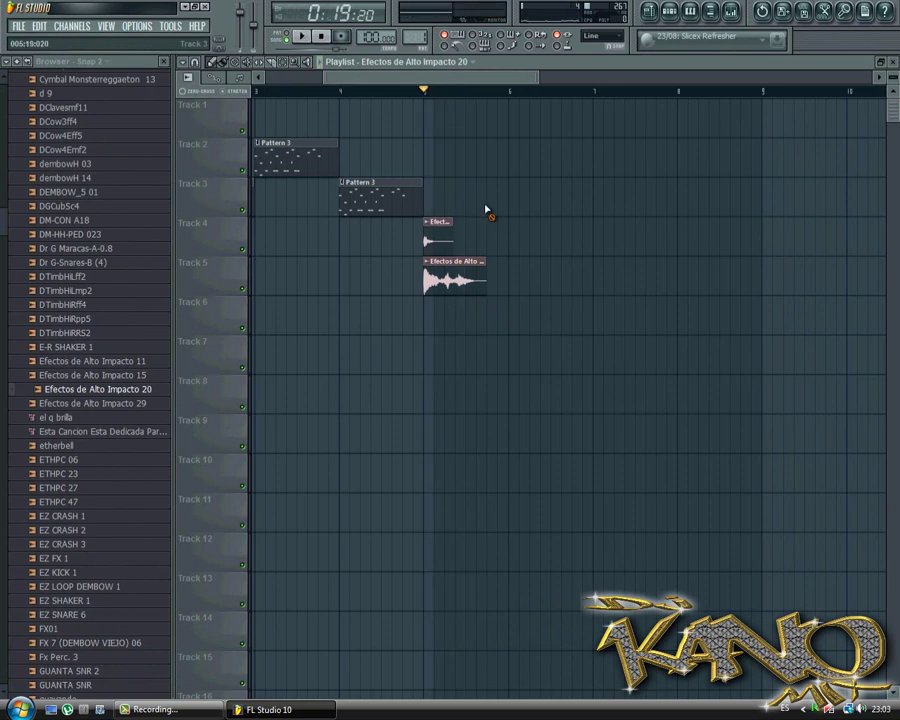
# Try a Pattern 1 clip on Track 3 at bar 6, play the transition into it, and delete the clip
pyautogui.scroll(1, 427, 42)
pyautogui.click(514, 193)
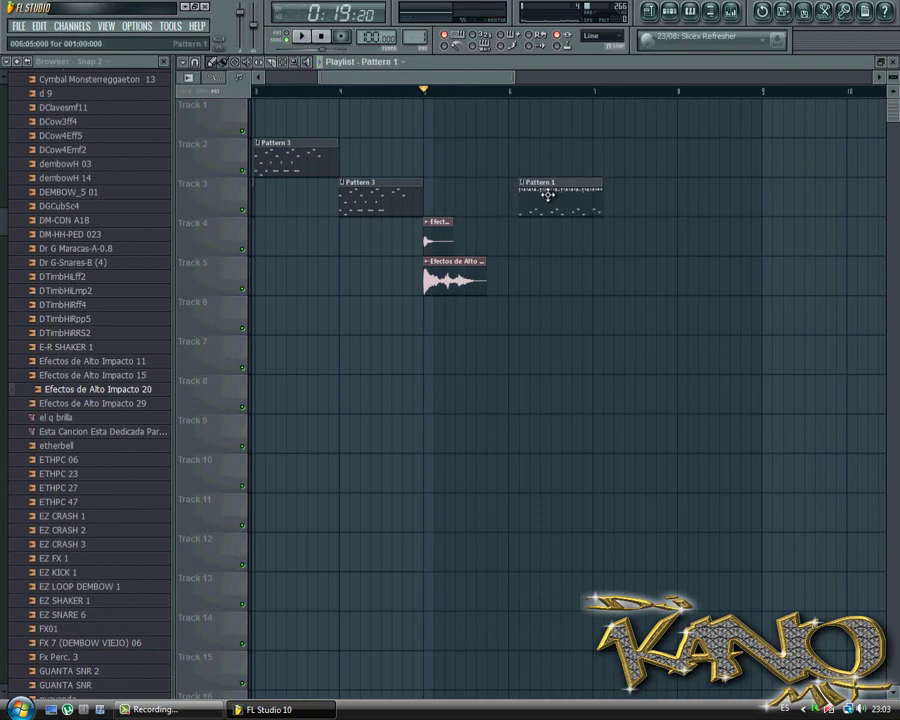
pyautogui.click(500, 91)
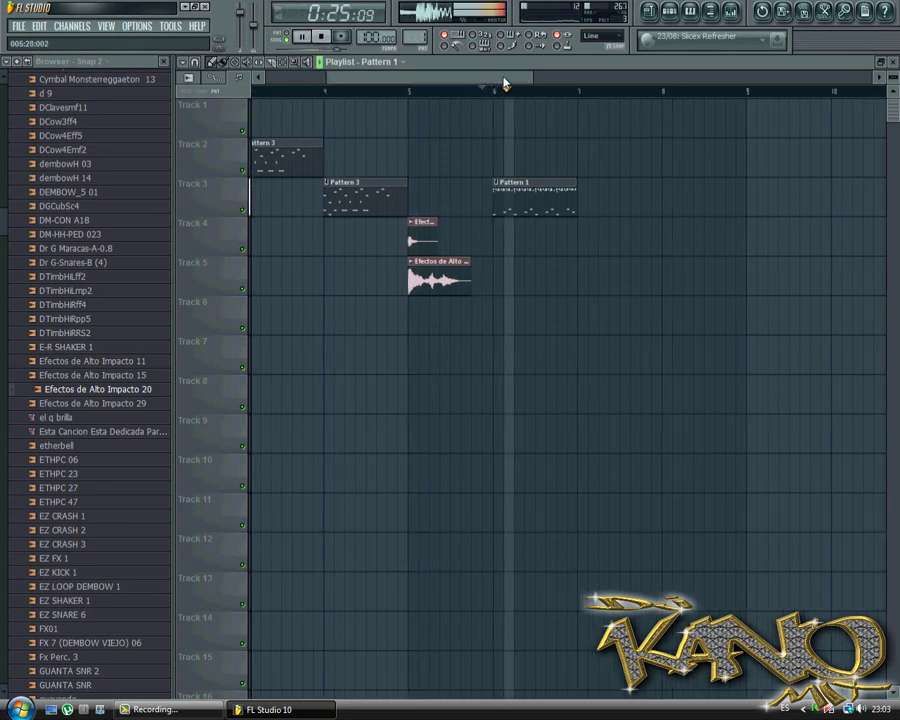
pyautogui.press('space')
pyautogui.moveTo(502, 80); pyautogui.dragTo(434, 87)
pyautogui.rightClick(752, 213)
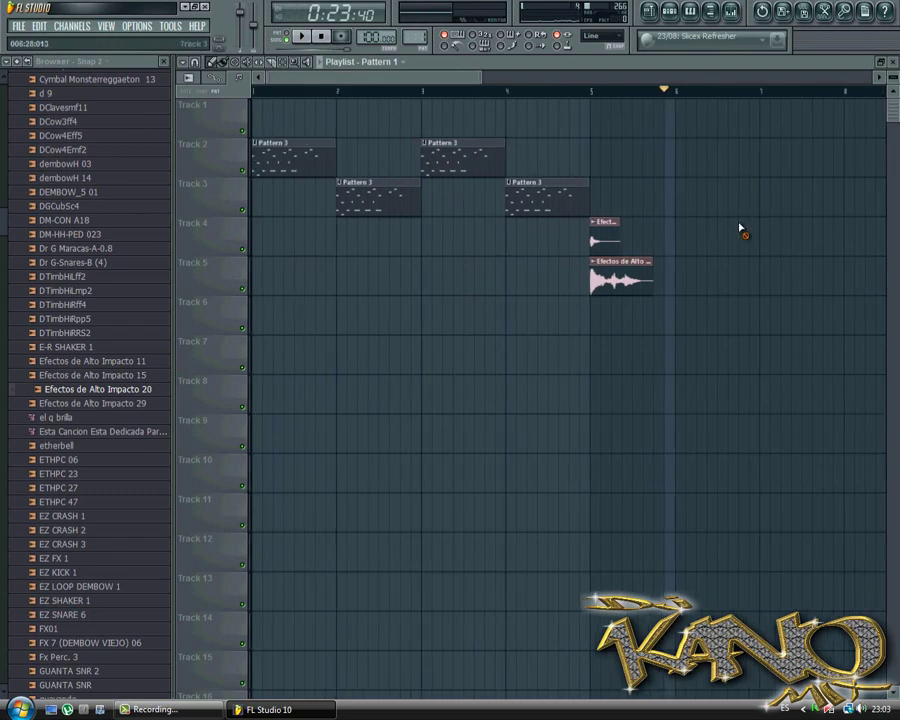
# Delete both Efectos de Alto Impacto clips and all four Pattern 3 clips from the playlist
pyautogui.rightClick(632, 281)
pyautogui.rightClick(600, 232)
pyautogui.rightClick(545, 195)
pyautogui.rightClick(460, 155)
pyautogui.rightClick(375, 195)
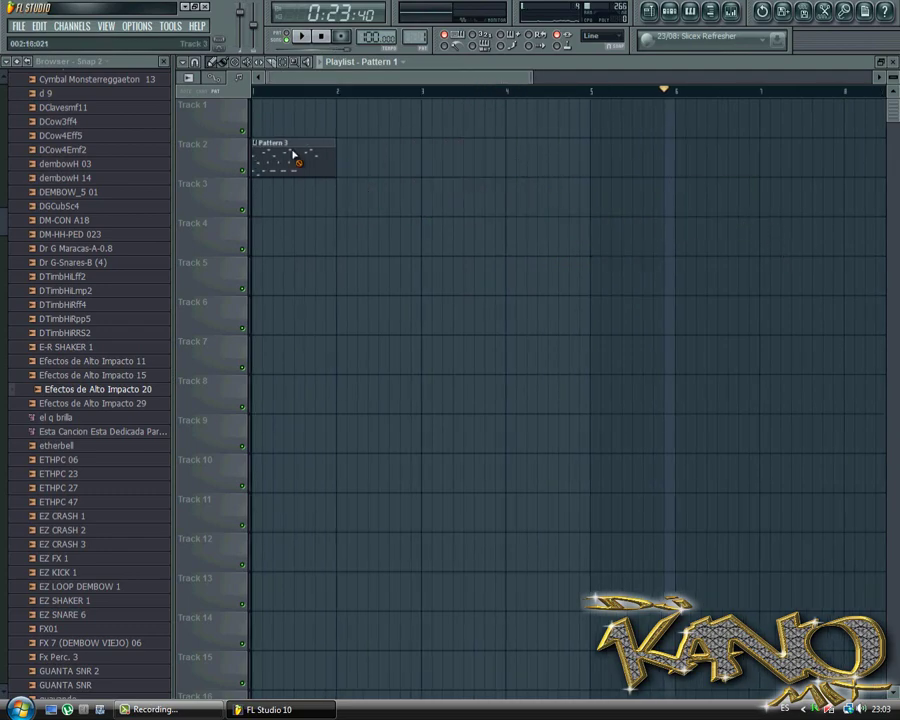
pyautogui.rightClick(292, 155)
# Select Pattern 2, place a clip of it on Track 2 at bar 1 of the playlist, and briefly run playback
pyautogui.click(656, 18)
pyautogui.click(671, 19)
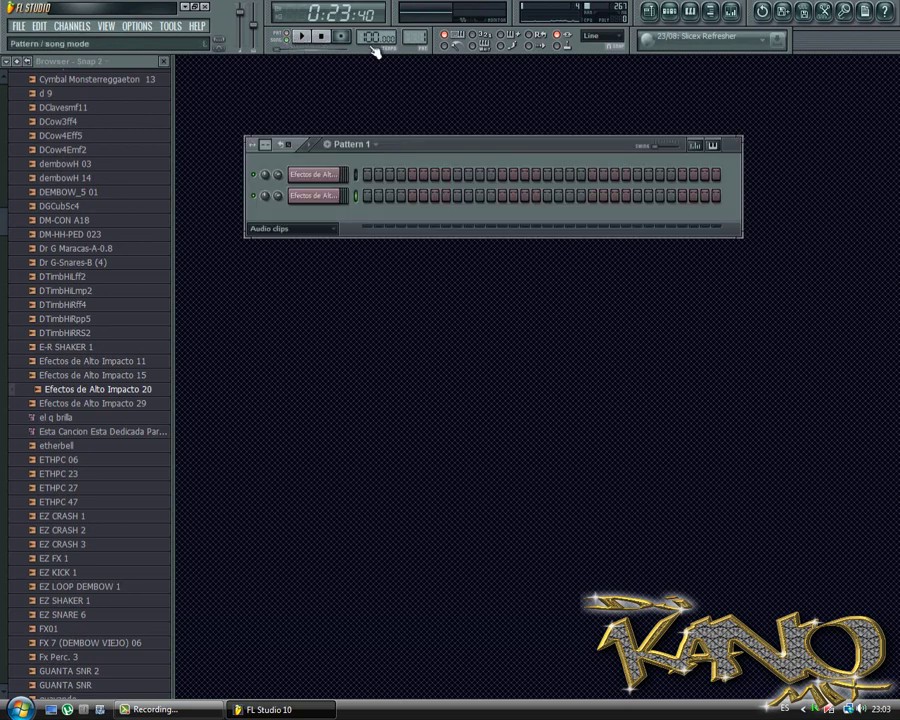
pyautogui.scroll(3, 407, 44)
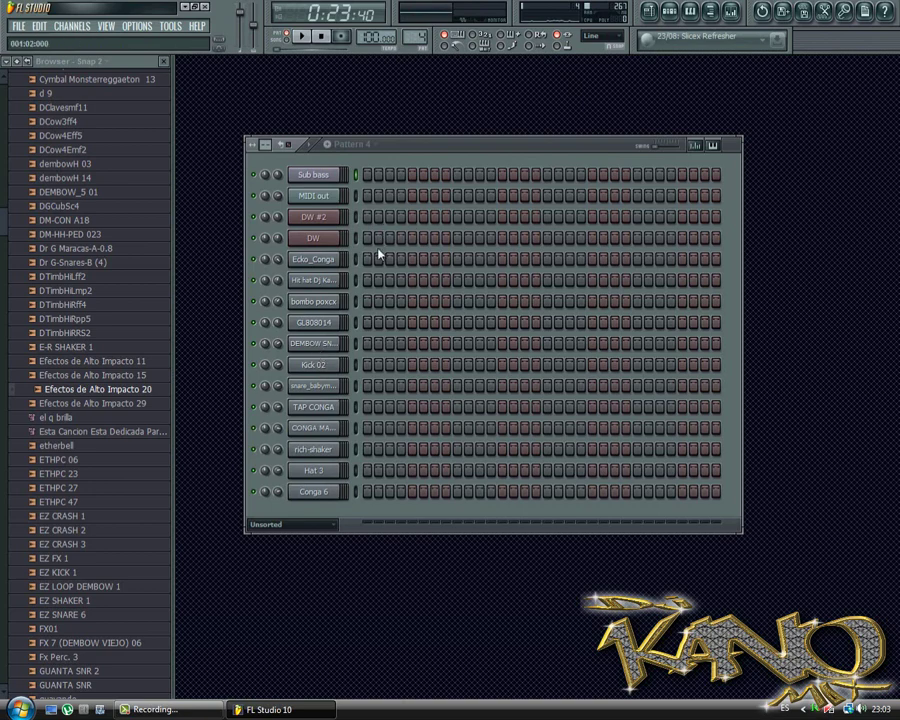
pyautogui.click(655, 18)
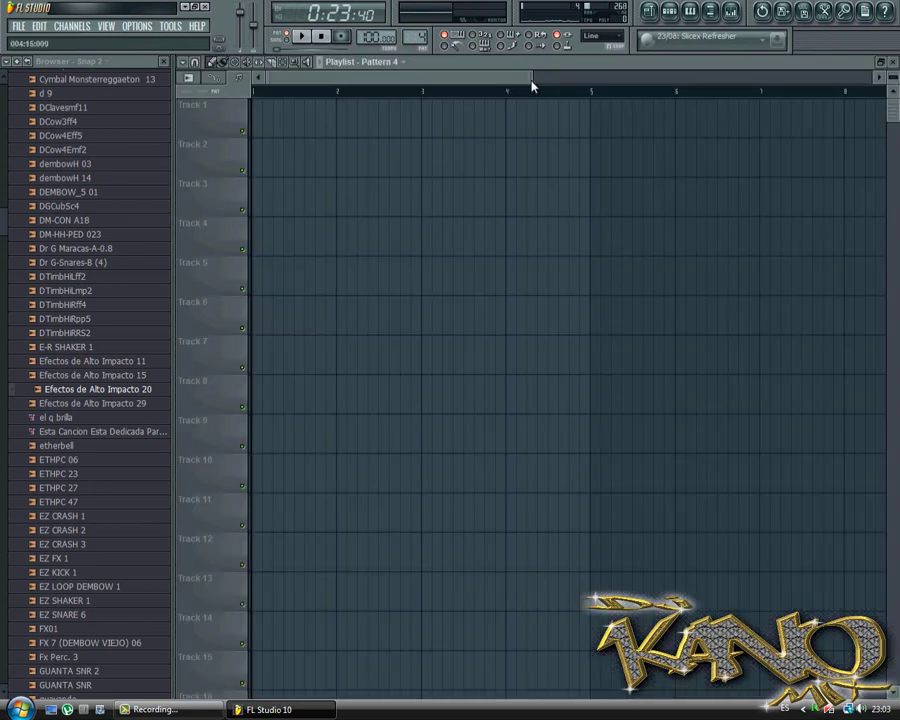
pyautogui.moveTo(531, 82); pyautogui.dragTo(415, 57)
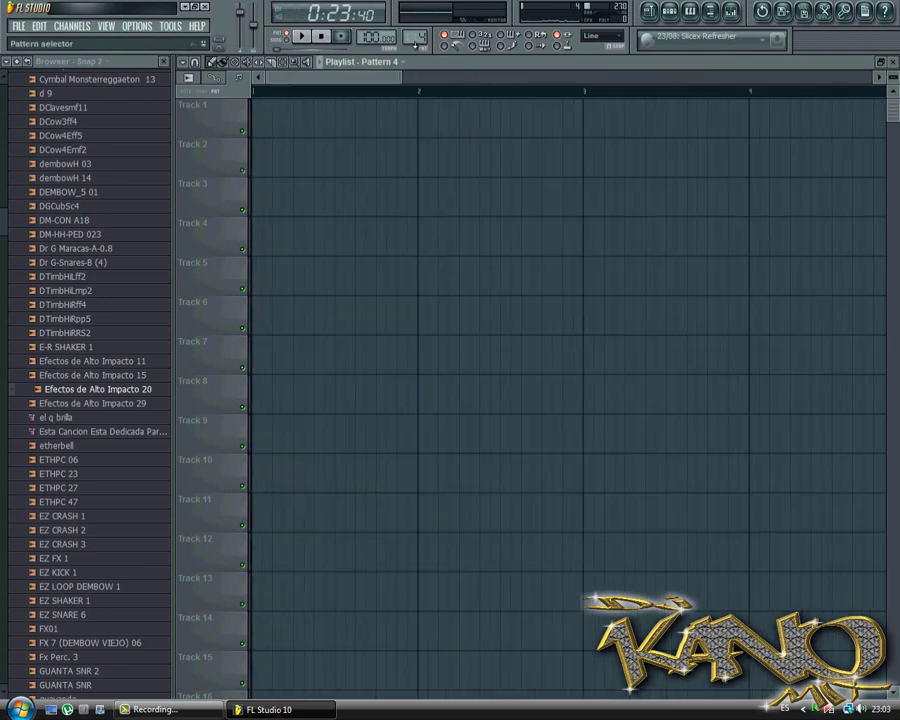
pyautogui.moveTo(359, 158); pyautogui.dragTo(260, 160)
pyautogui.press('space')
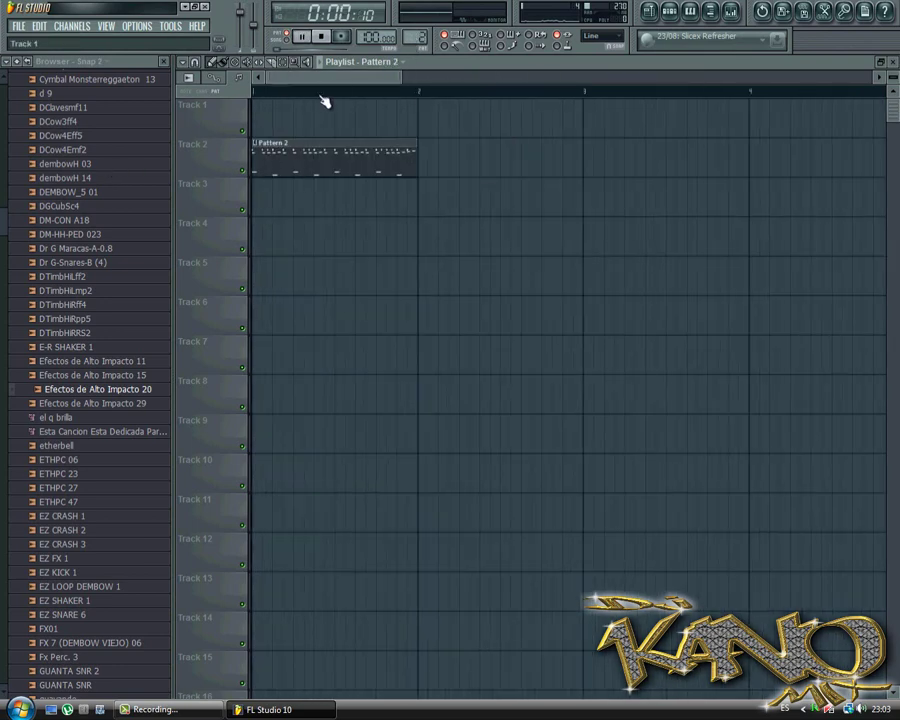
pyautogui.press('space')
# Shorten the Pattern 2 clip to 24 steps, try copies on Track 2 at bar 2 and Track 3 at step 25, and delete all three clips
pyautogui.moveTo(414, 165); pyautogui.dragTo(376, 172)
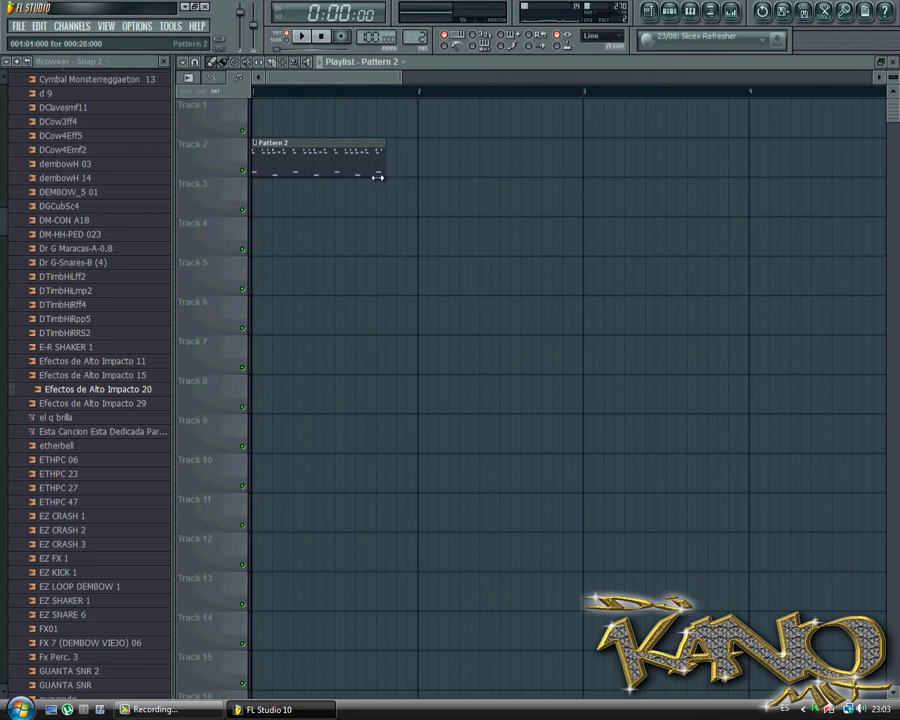
pyautogui.click(419, 165)
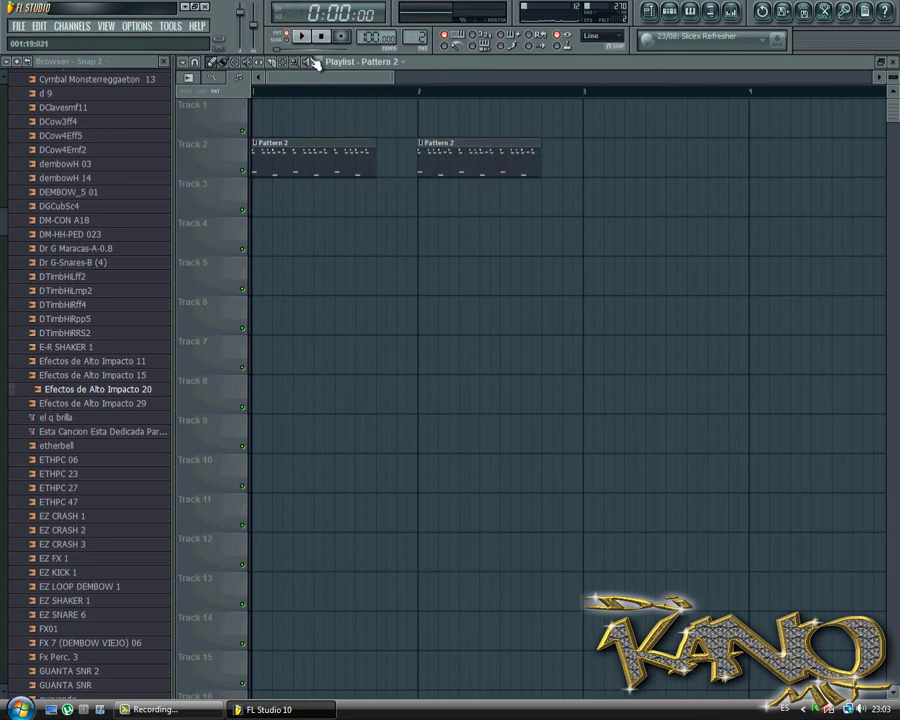
pyautogui.click(379, 193)
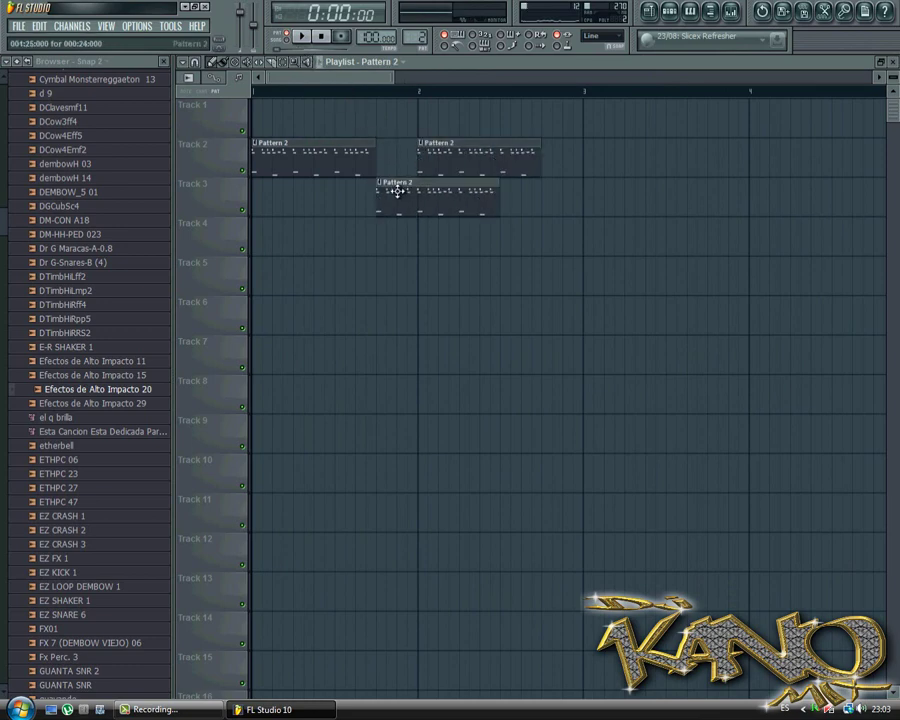
pyautogui.rightClick(395, 192)
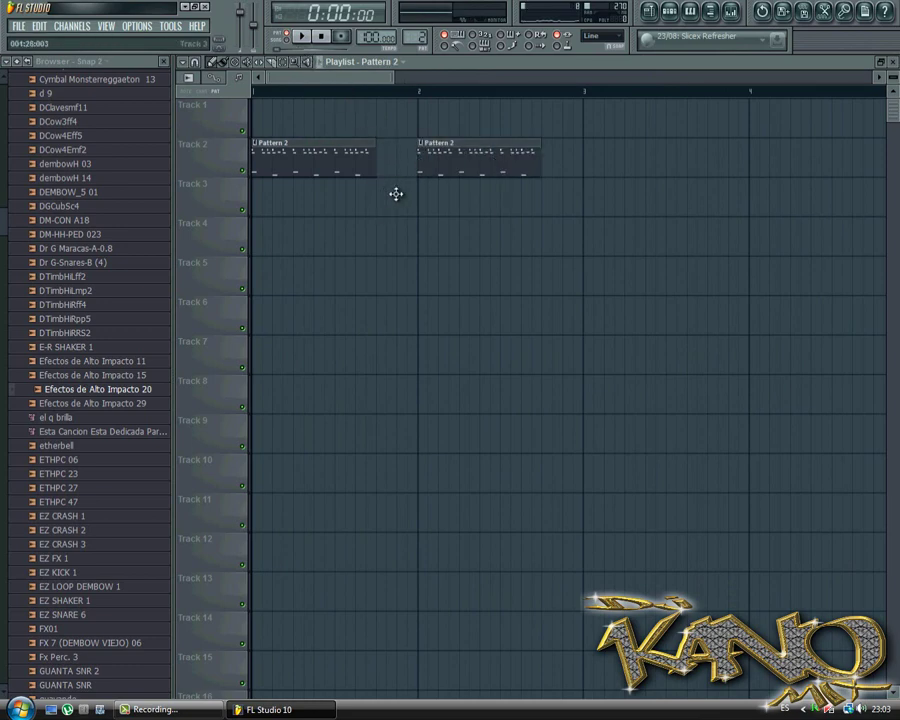
pyautogui.rightClick(517, 163)
pyautogui.rightClick(370, 160)
# Delete the last F#1 note of DW #2 and the DW notes after step 25 in Pattern 2
pyautogui.click(671, 12)
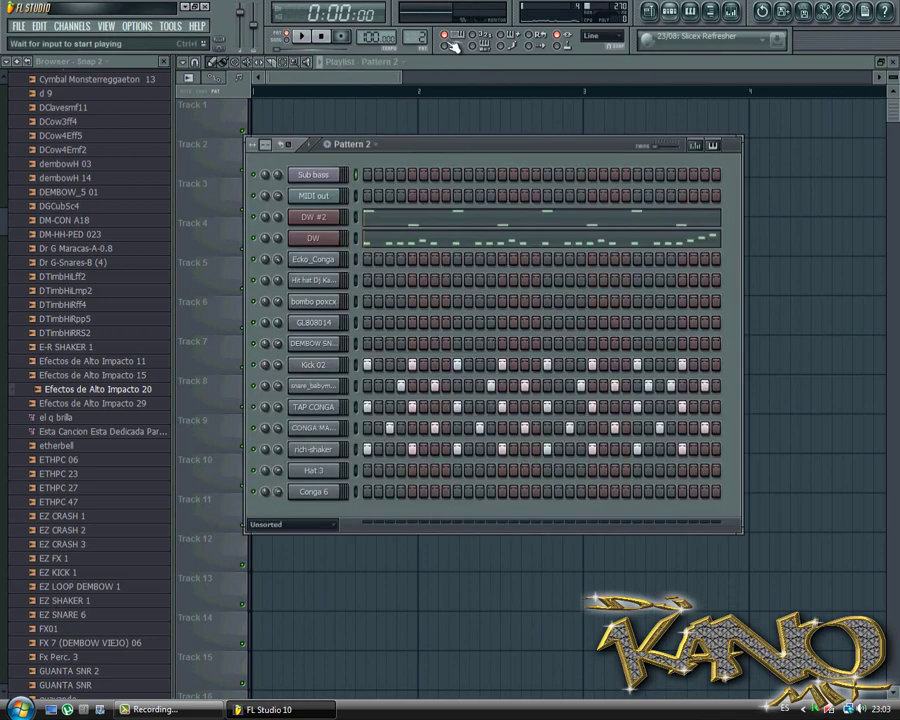
pyautogui.click(668, 214)
pyautogui.click(676, 17)
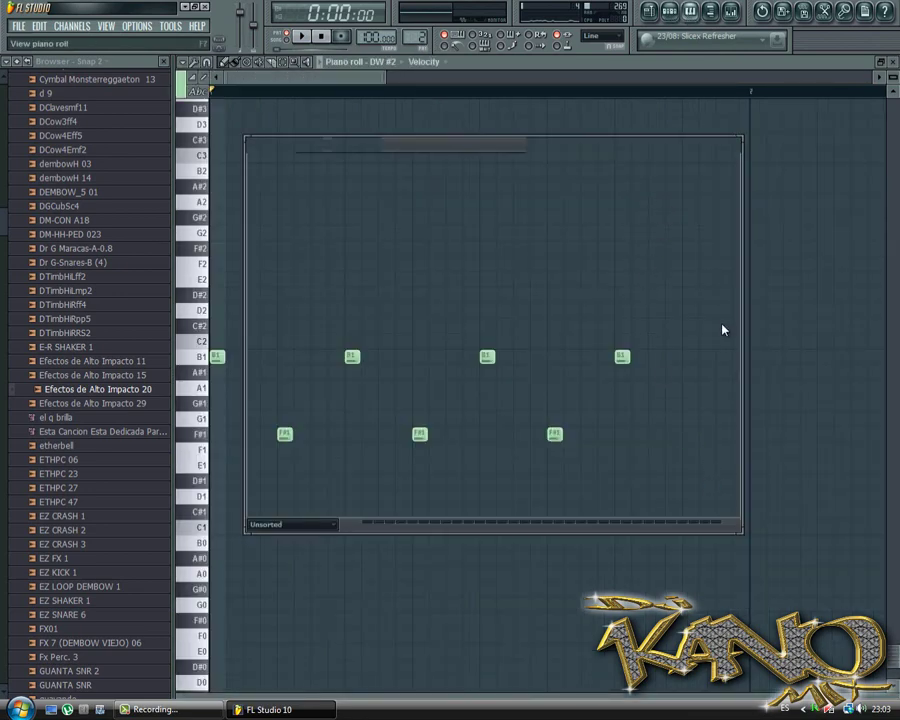
pyautogui.click(683, 245)
pyautogui.moveTo(716, 409); pyautogui.dragTo(729, 388)
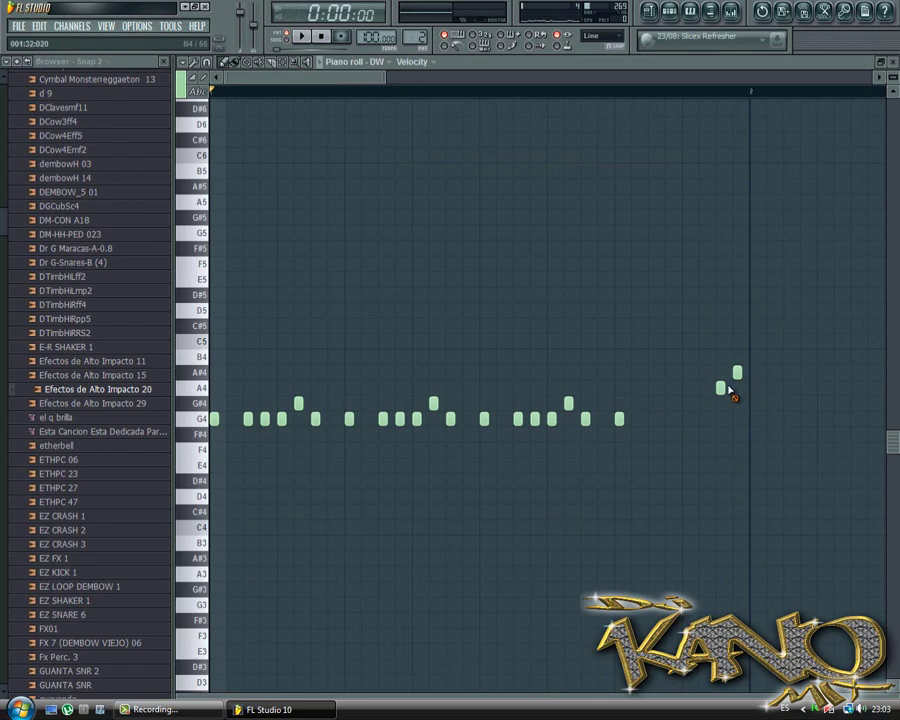
# Clear the Pattern 2 hits after step 25 on the kick, snare, TAP CONGA, CONGA MA... and rich-shaker channels
pyautogui.press('space')
pyautogui.press('F6')
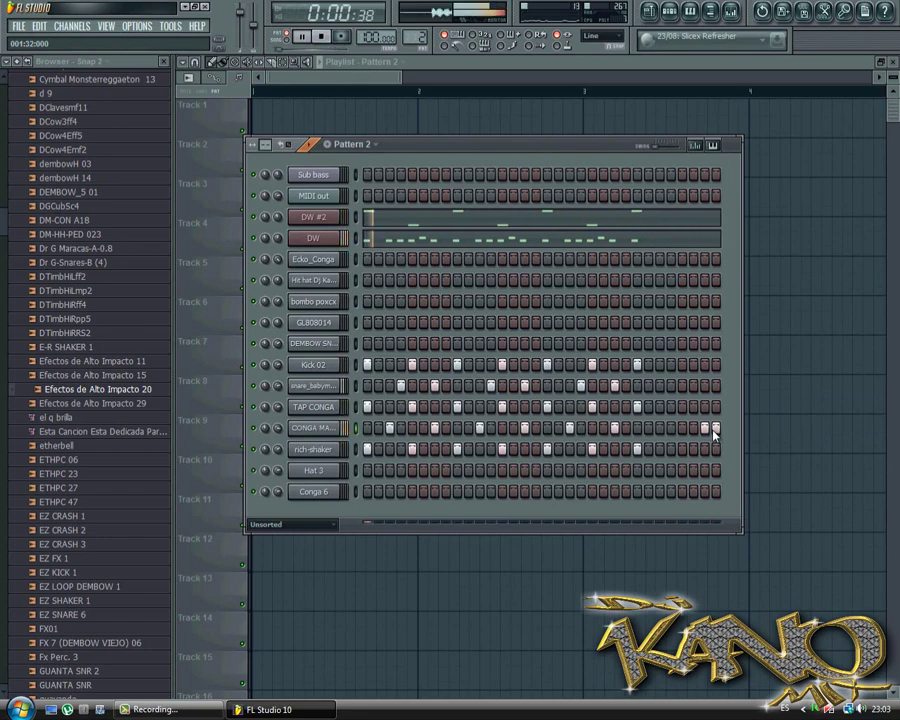
pyautogui.press('space')
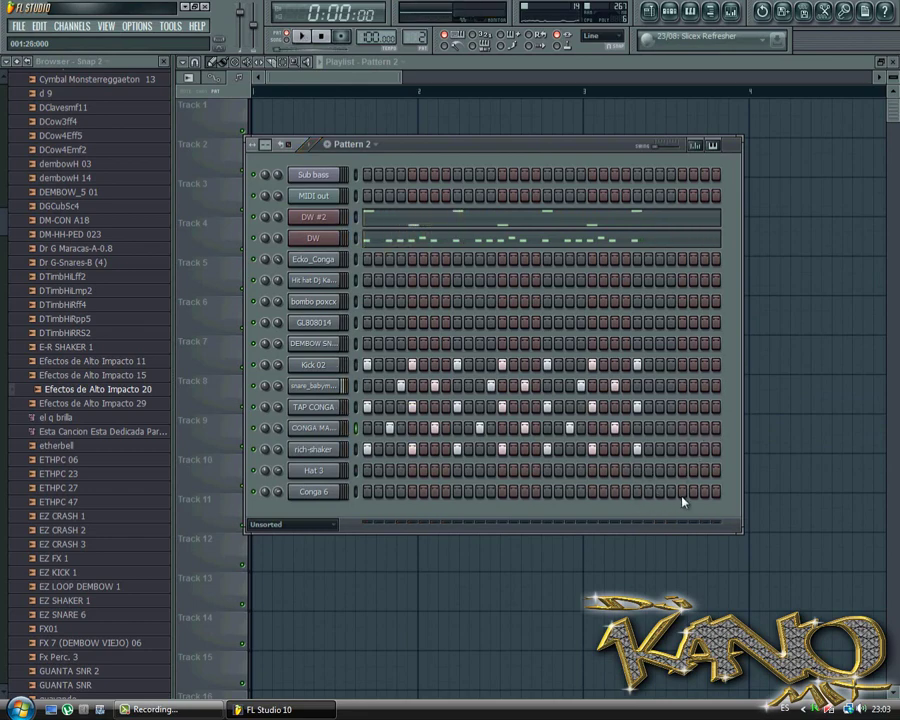
# Add Conga 6 hits on steps 29 and 31, and try GL808014 hits on steps 27 and 28 before removing them
pyautogui.press('space')
pyautogui.click(661, 322)
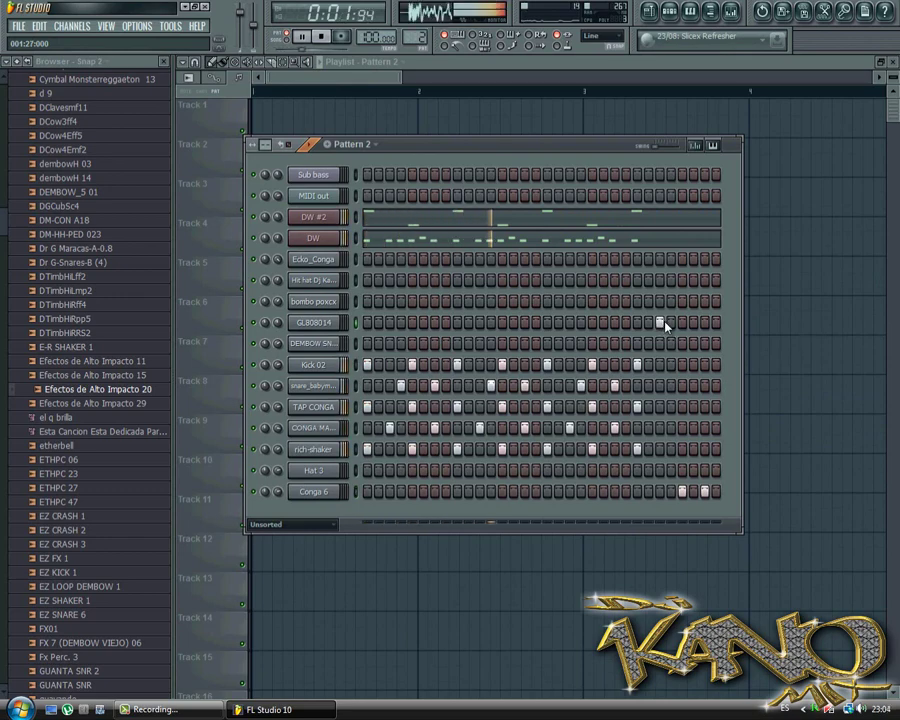
pyautogui.click(671, 322)
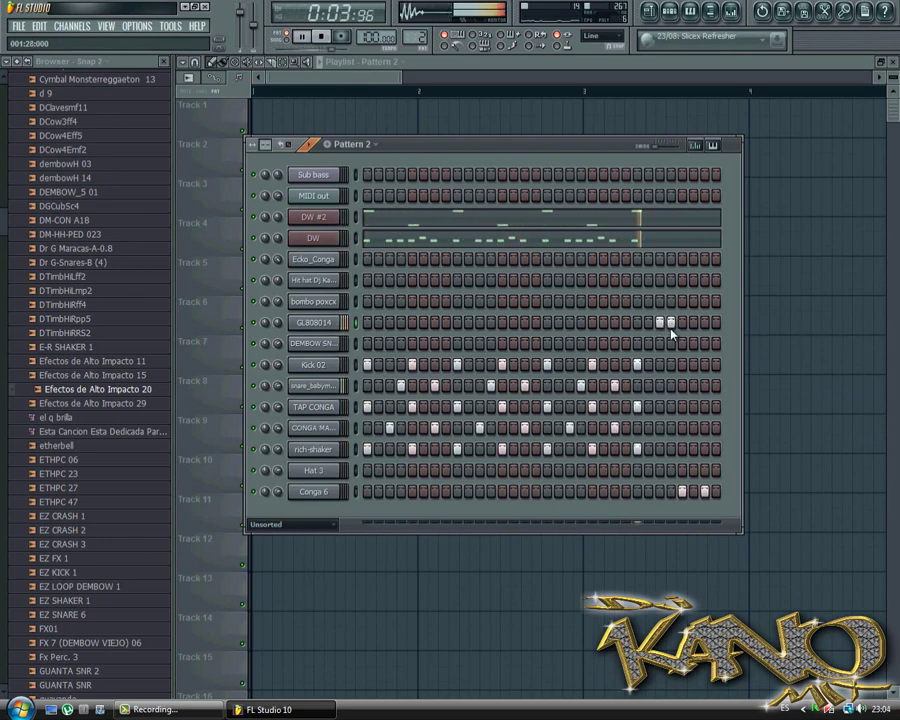
pyautogui.rightClick(671, 322)
pyautogui.rightClick(659, 322)
pyautogui.press('space')
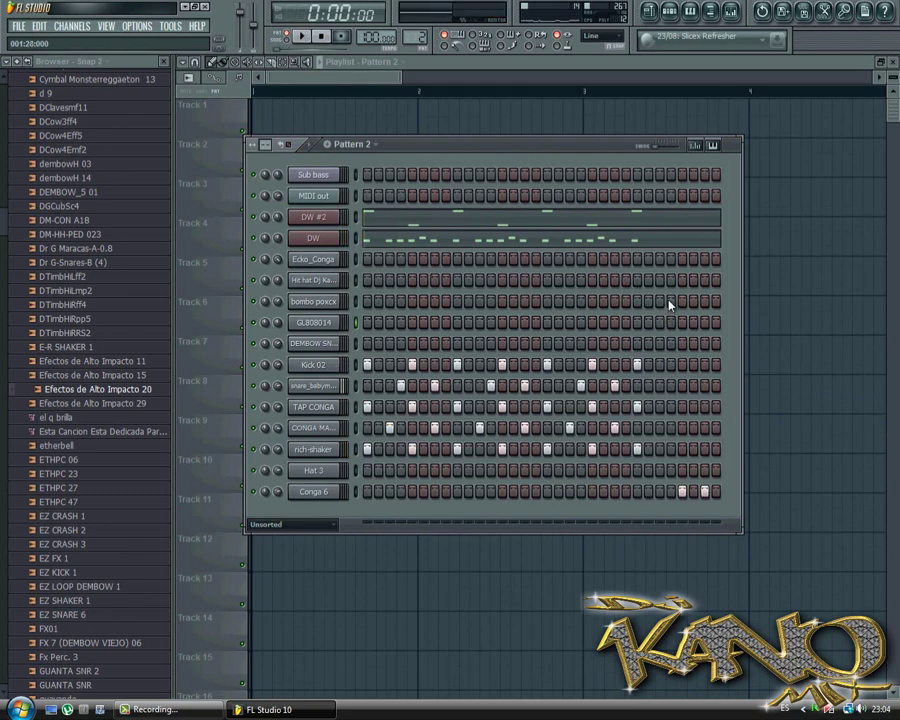
# Add a Hit hat hit on step 28 during playback, and try Ecko_Conga hits on steps 26 and 27 before removing them
pyautogui.press('space')
pyautogui.click(671, 280)
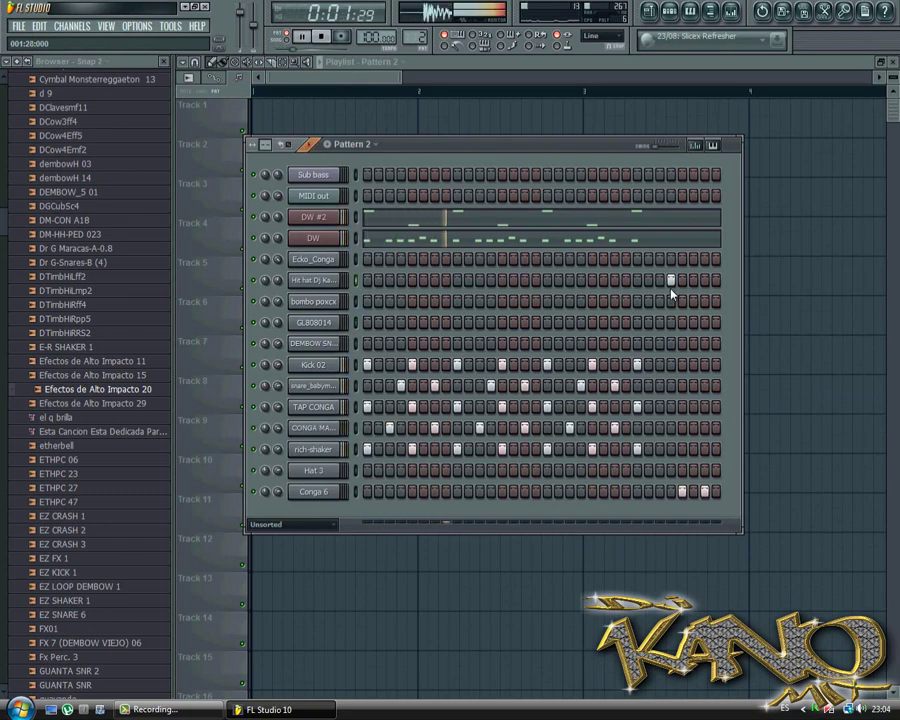
pyautogui.click(660, 259)
pyautogui.click(648, 259)
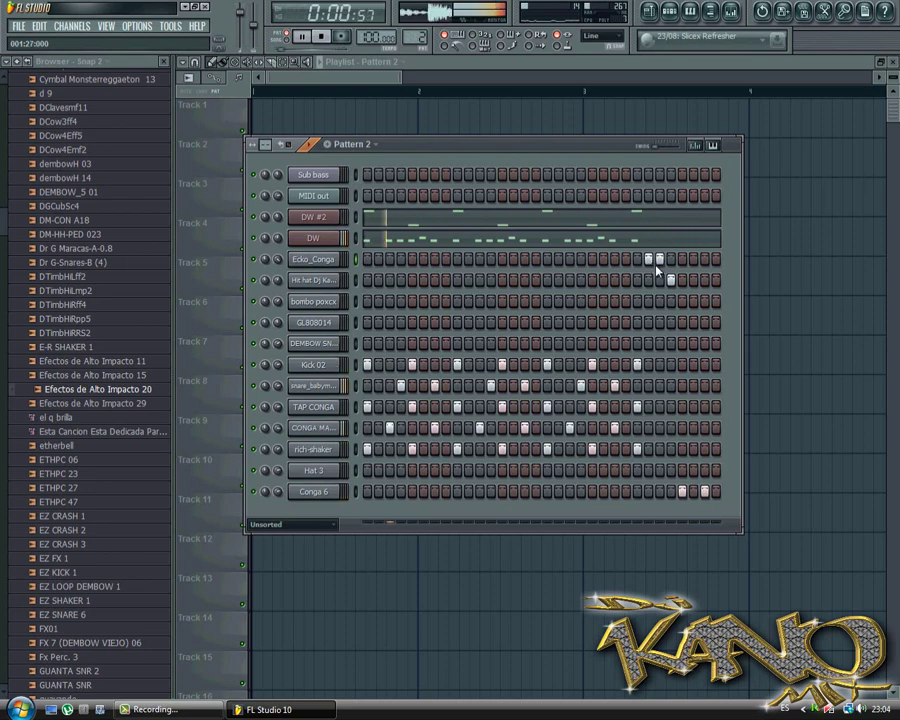
pyautogui.click(648, 259)
pyautogui.click(660, 259)
pyautogui.press('space')
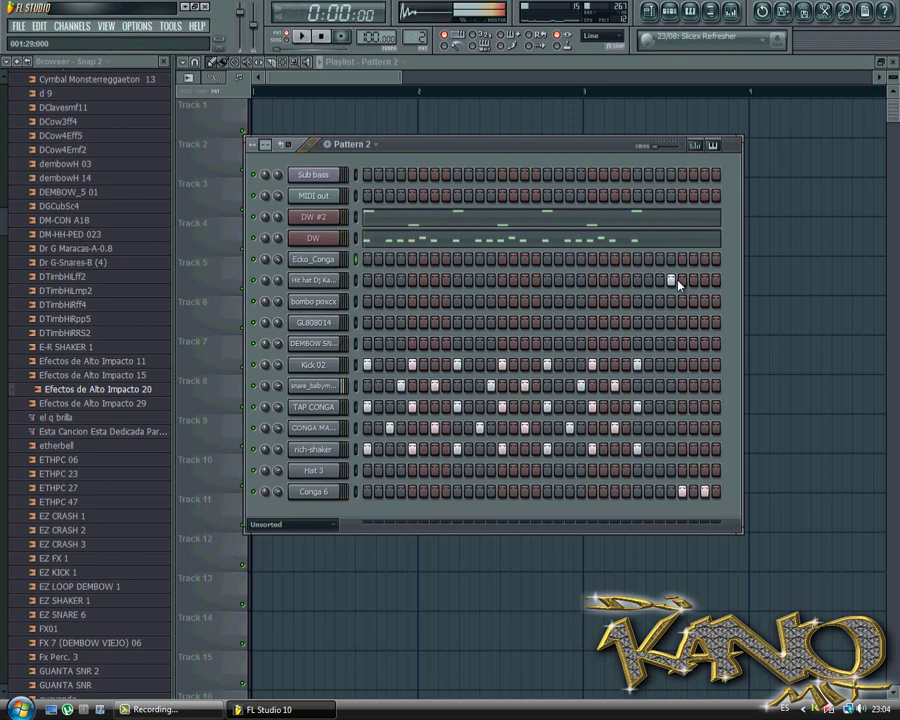
# Send the Conga 6 hits to the piano roll, move the second note down to F#4, and play the pattern
pyautogui.rightClick(320, 494)
pyautogui.click(375, 490)
pyautogui.moveTo(738, 394); pyautogui.dragTo(731, 489)
pyautogui.press('space')
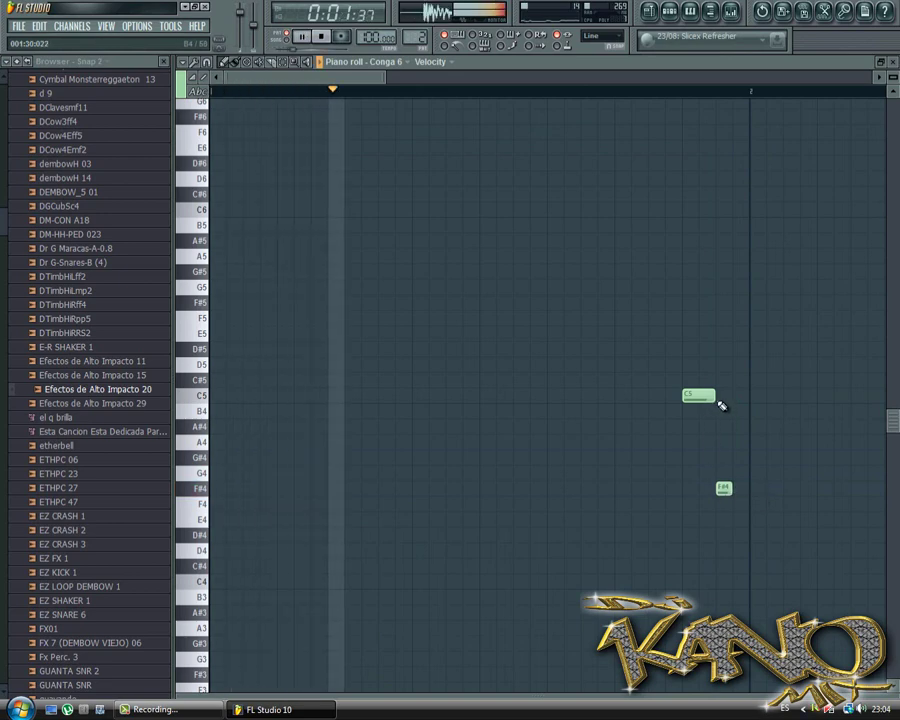
pyautogui.press('space')
# Delete the Conga 6 C5 note, set the piano roll snap to 1/3 step, and add three short C5 notes before it
pyautogui.rightClick(703, 396)
pyautogui.click(217, 76)
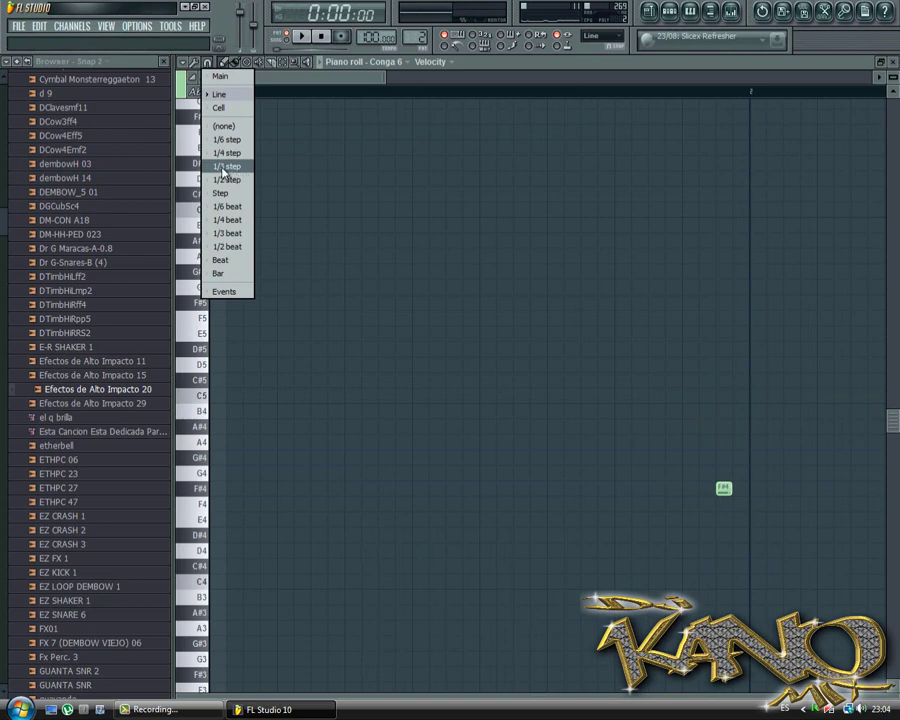
pyautogui.click(226, 167)
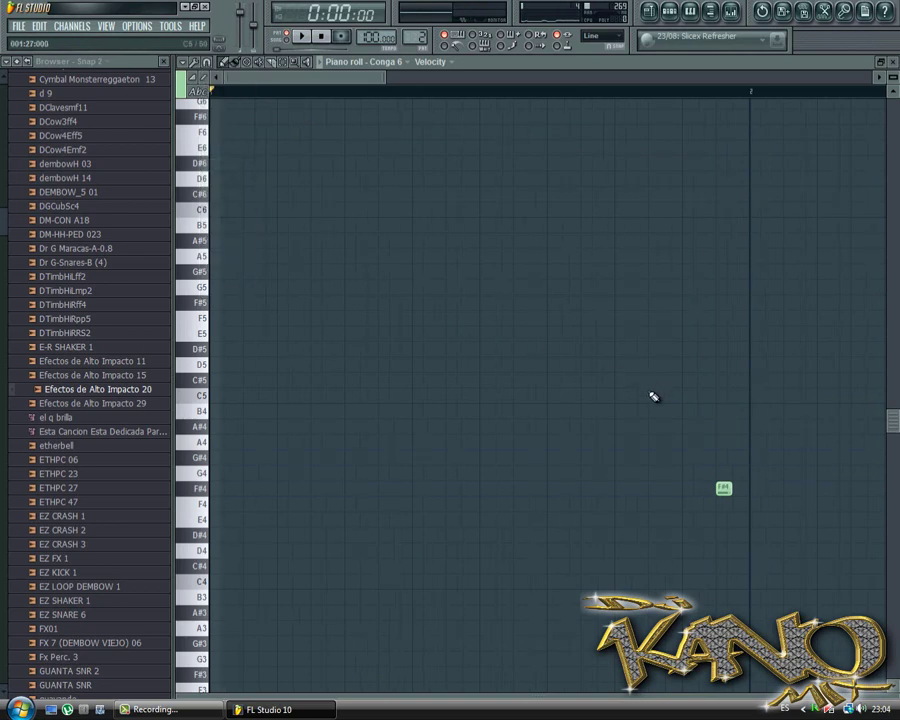
pyautogui.click(650, 396)
pyautogui.click(662, 397)
pyautogui.click(673, 397)
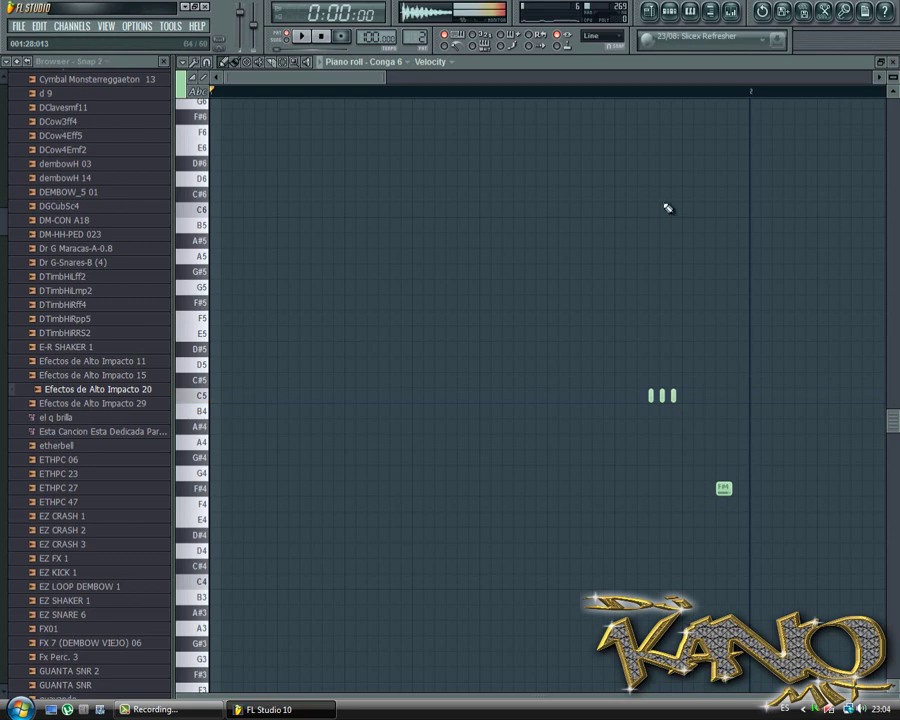
# Play the end of the pattern, add a fourth short C5 note to the roll, and set the snap to Line
pyautogui.click(603, 92)
pyautogui.press('space')
pyautogui.press('space')
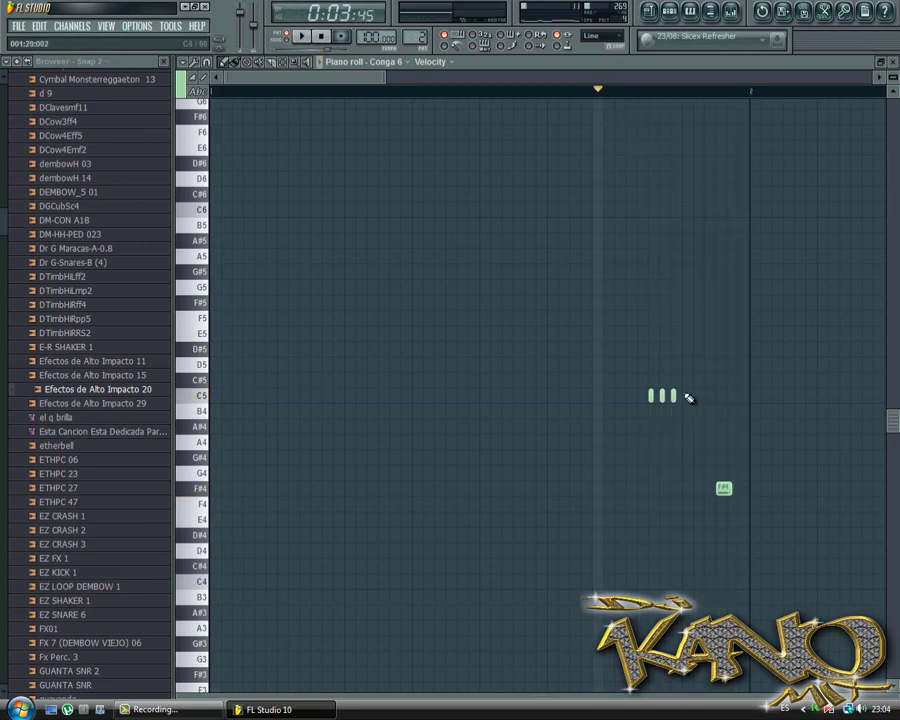
pyautogui.press('space')
pyautogui.click(685, 396)
pyautogui.press('space')
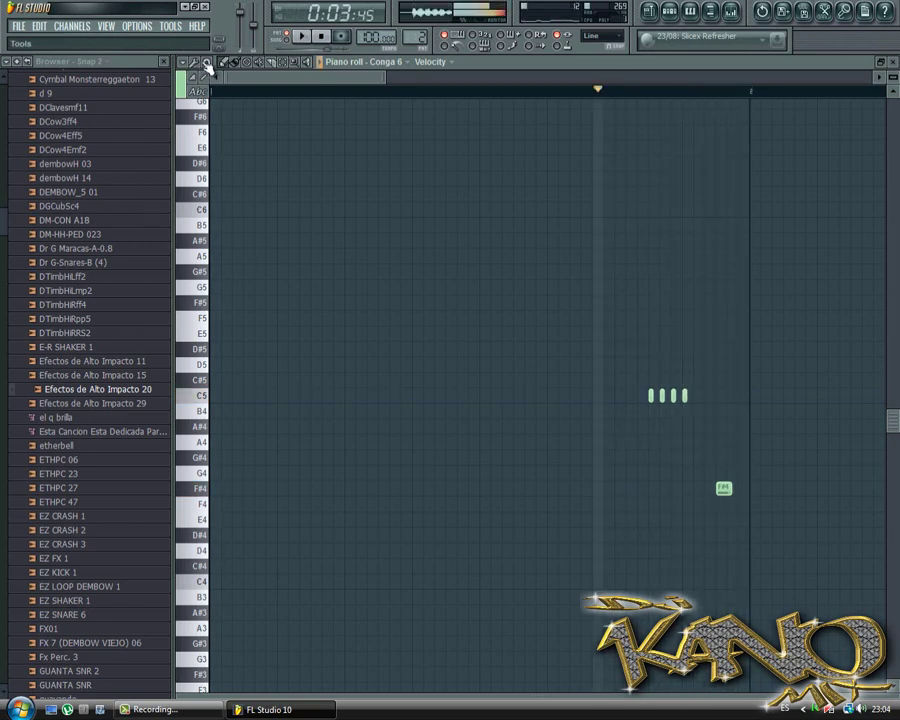
pyautogui.click(207, 64)
pyautogui.click(220, 96)
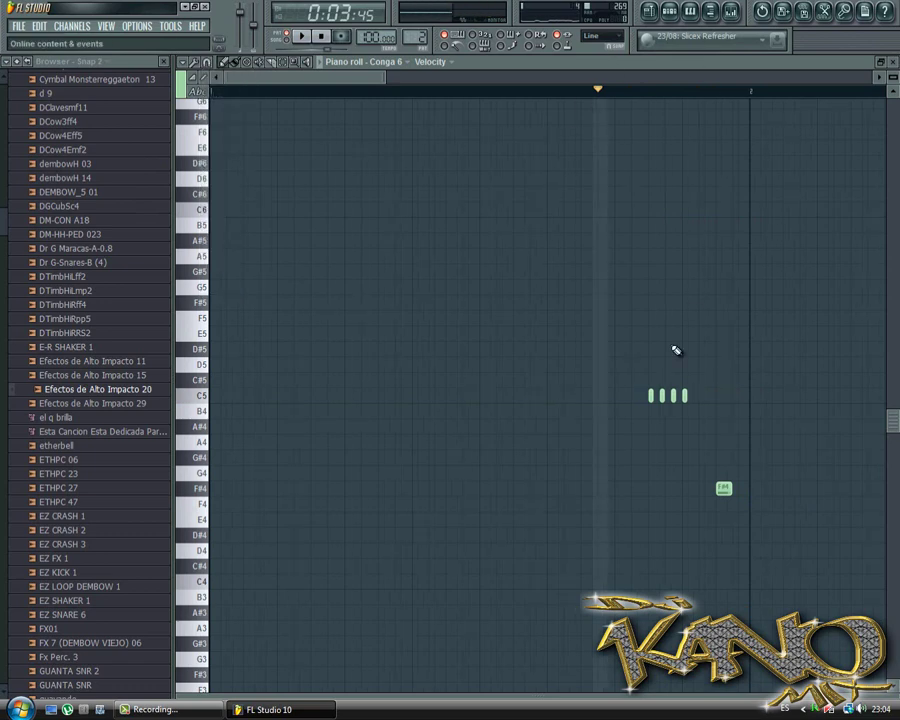
# Audition samples from the Snap 2 browser list for another percussion sound for the fill
pyautogui.click(690, 12)
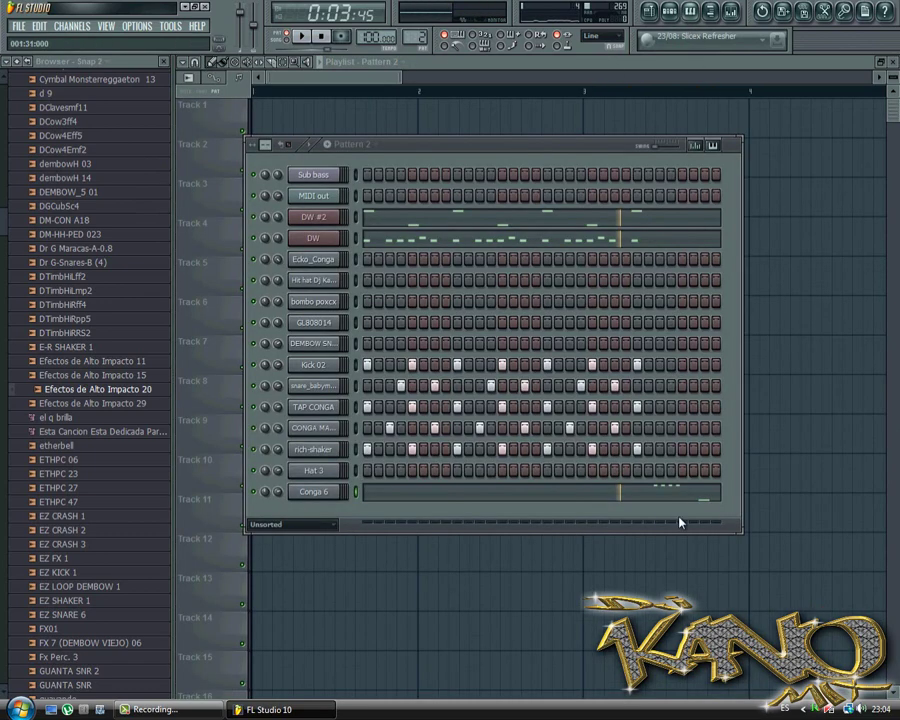
pyautogui.scroll(-3, 70, 508)
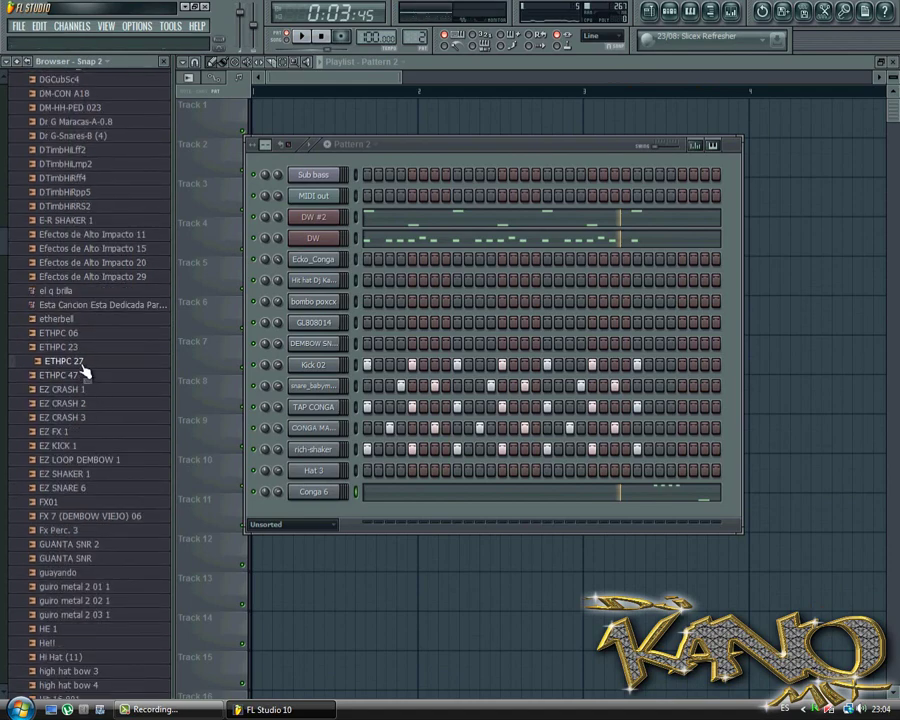
pyautogui.click(86, 590)
pyautogui.scroll(-5, 86, 588)
pyautogui.click(84, 577)
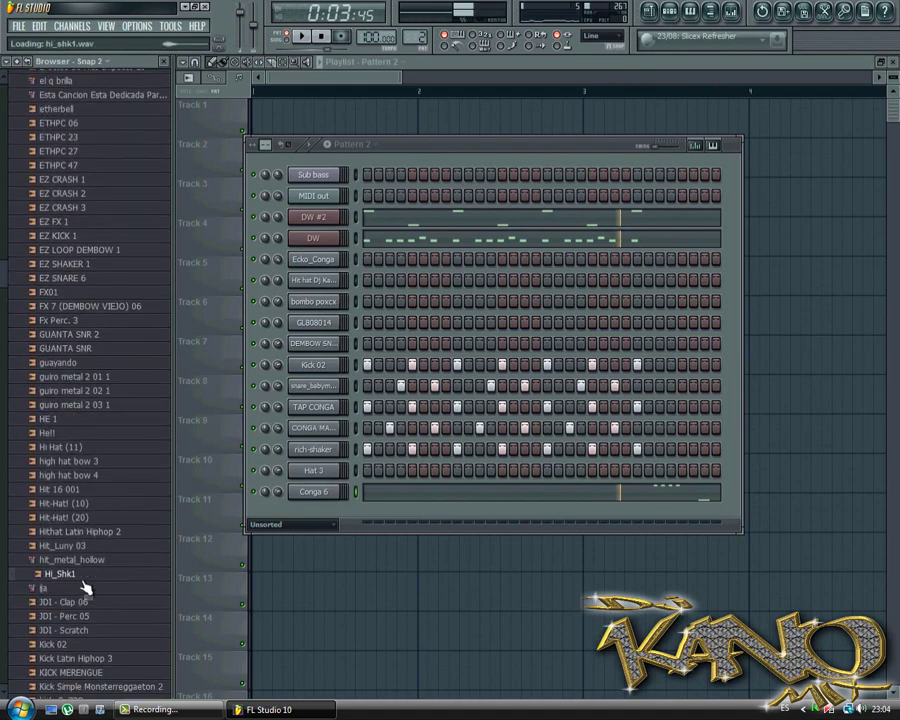
pyautogui.scroll(-5, 84, 577)
pyautogui.click(76, 546)
pyautogui.scroll(-6, 78, 562)
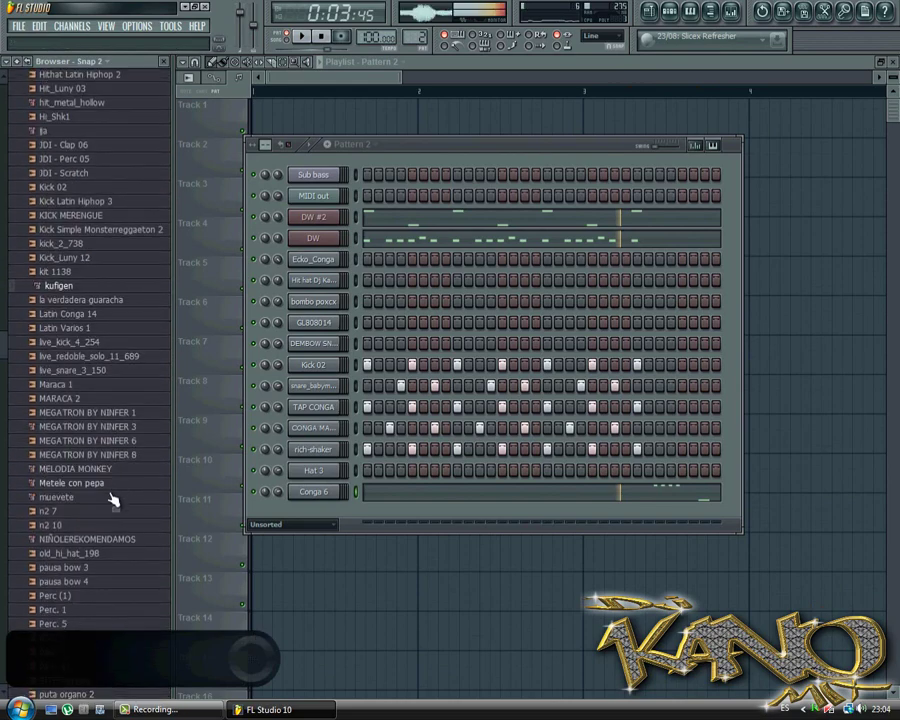
pyautogui.click(86, 596)
pyautogui.scroll(-4, 82, 570)
pyautogui.click(73, 523)
pyautogui.scroll(-2, 94, 498)
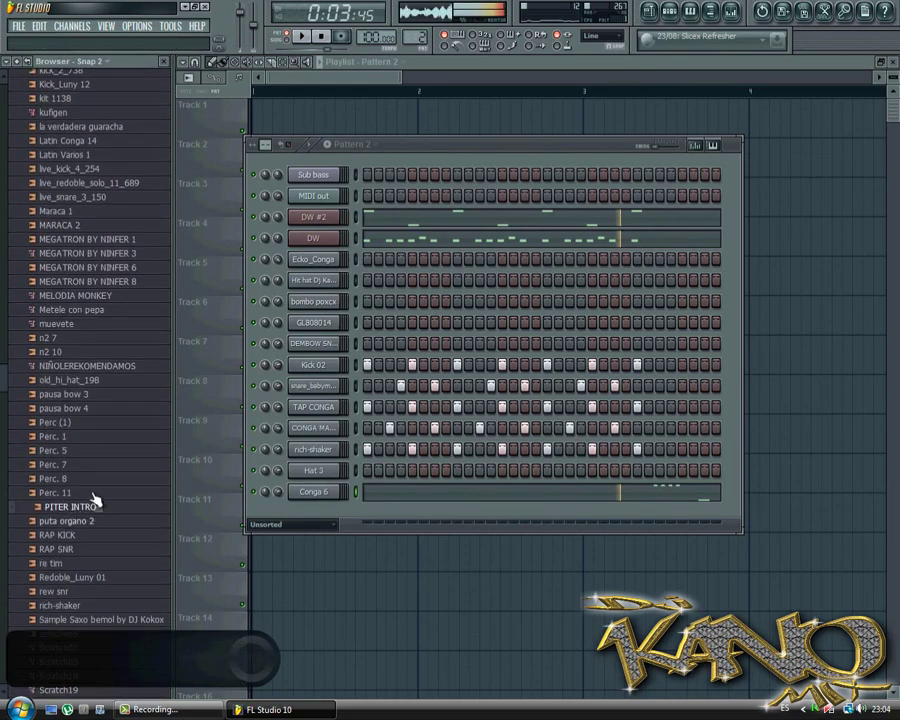
pyautogui.click(97, 487)
pyautogui.scroll(-4, 92, 505)
pyautogui.click(86, 519)
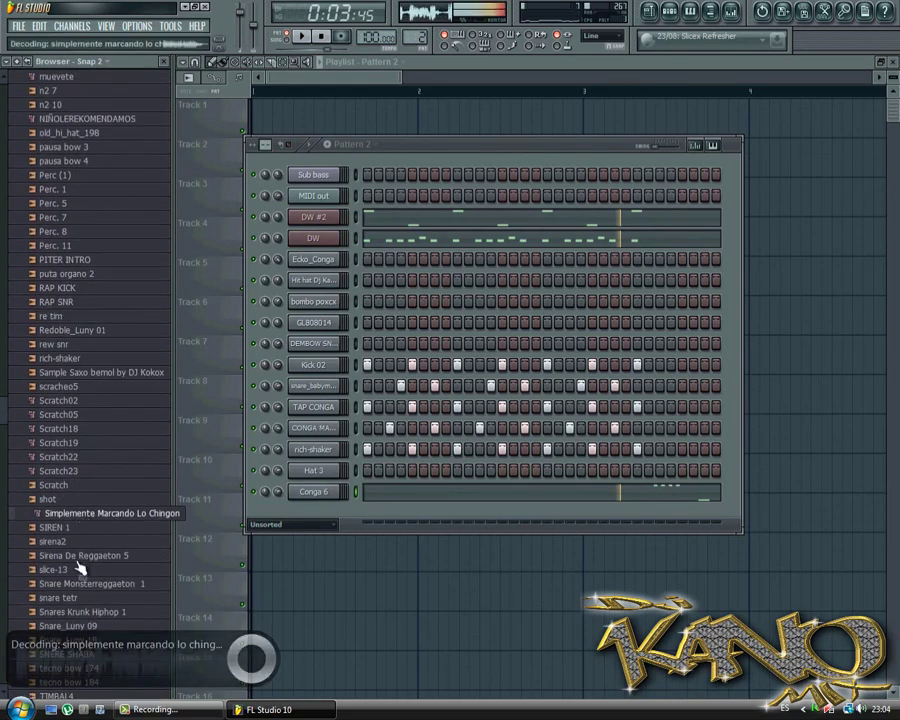
pyautogui.click(78, 556)
pyautogui.scroll(15, 80, 540)
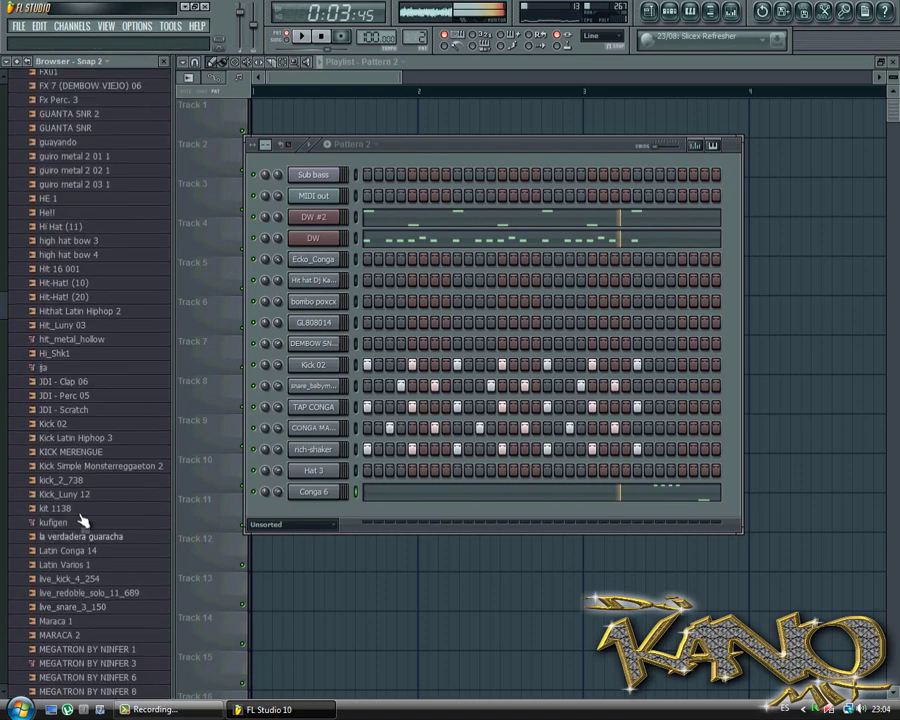
pyautogui.scroll(20, 84, 462)
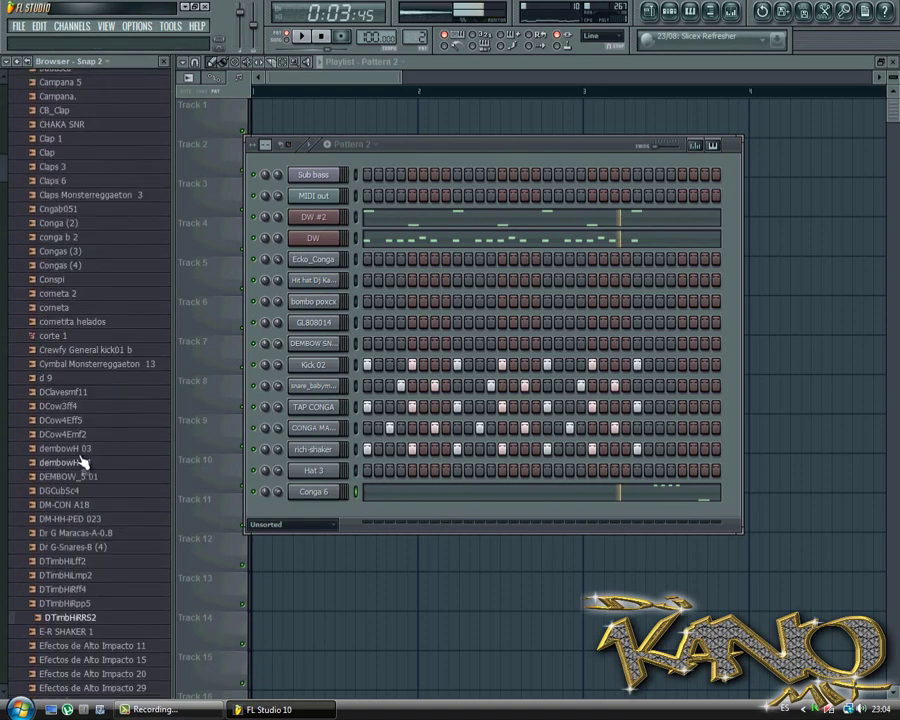
# Replace the Conga 6 sample with DTimbHiRff4 and add DTimbHiRRS2 as a new channel below it
pyautogui.scroll(4, 84, 462)
pyautogui.moveTo(88, 647); pyautogui.dragTo(310, 493)
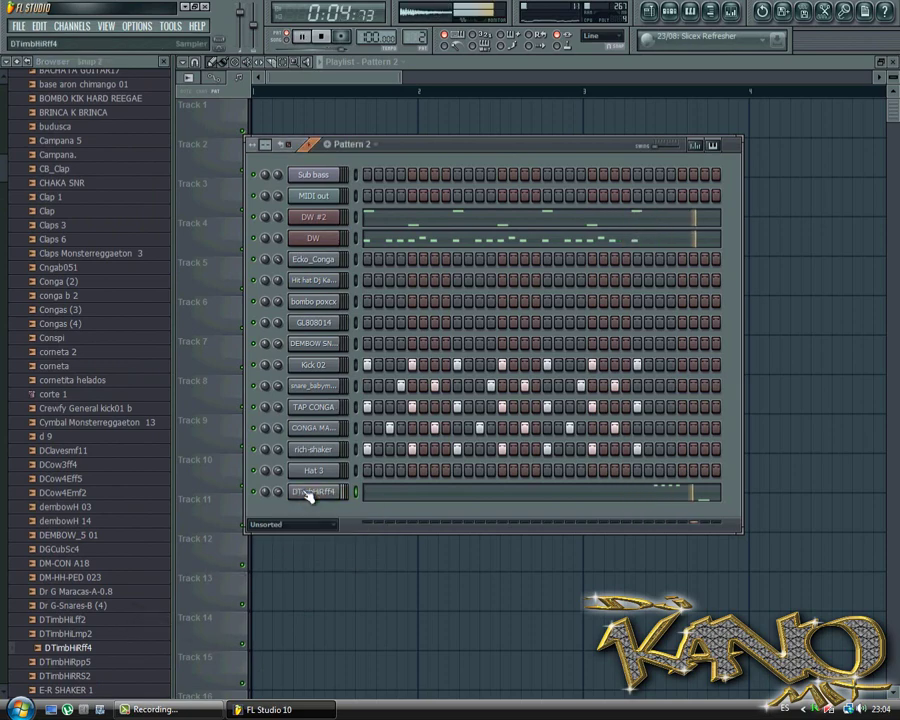
pyautogui.press('space')
pyautogui.click(74, 662)
pyautogui.click(75, 662)
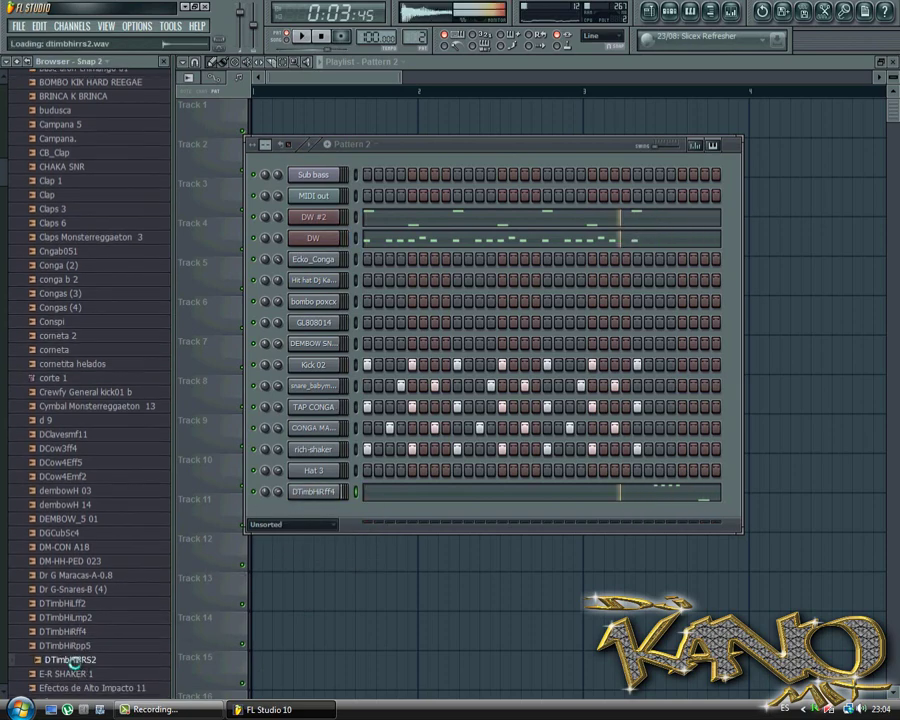
pyautogui.moveTo(74, 662); pyautogui.dragTo(311, 520)
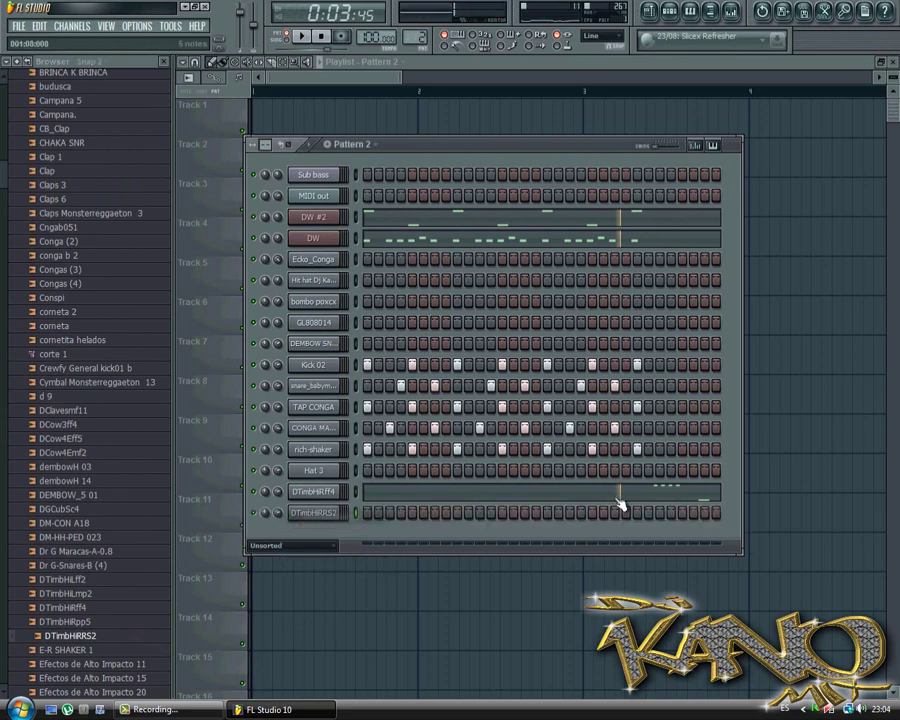
# Remove the DTimbHiRff4 channel's F#4 note, add a DTimbHiRRS2 hit on step 31, and play the fill
pyautogui.click(703, 497)
pyautogui.press('space')
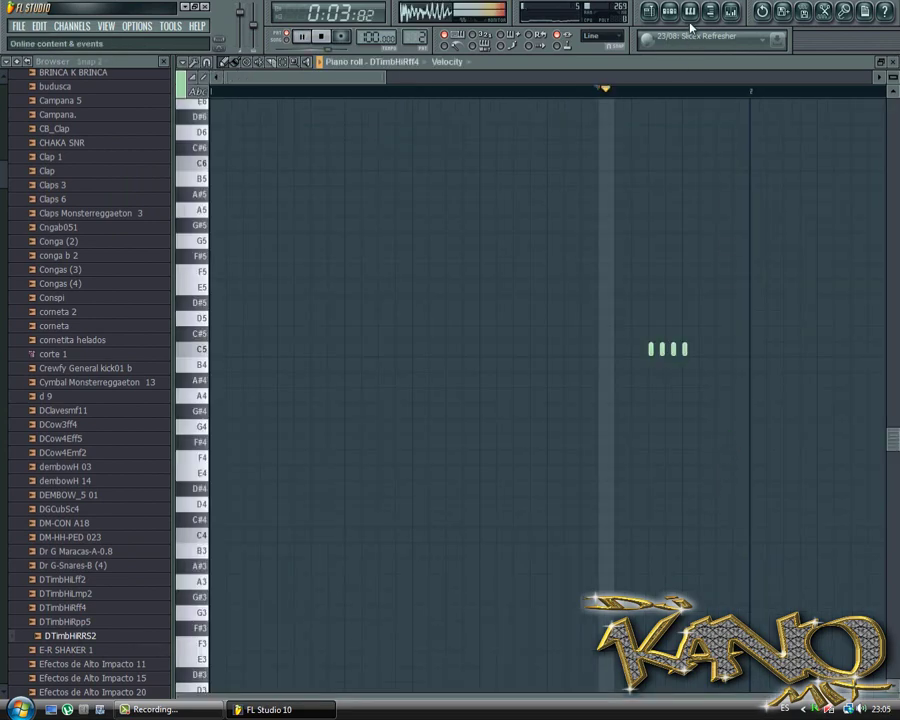
pyautogui.click(691, 15)
pyautogui.press('space')
pyautogui.click(705, 514)
pyautogui.press('space')
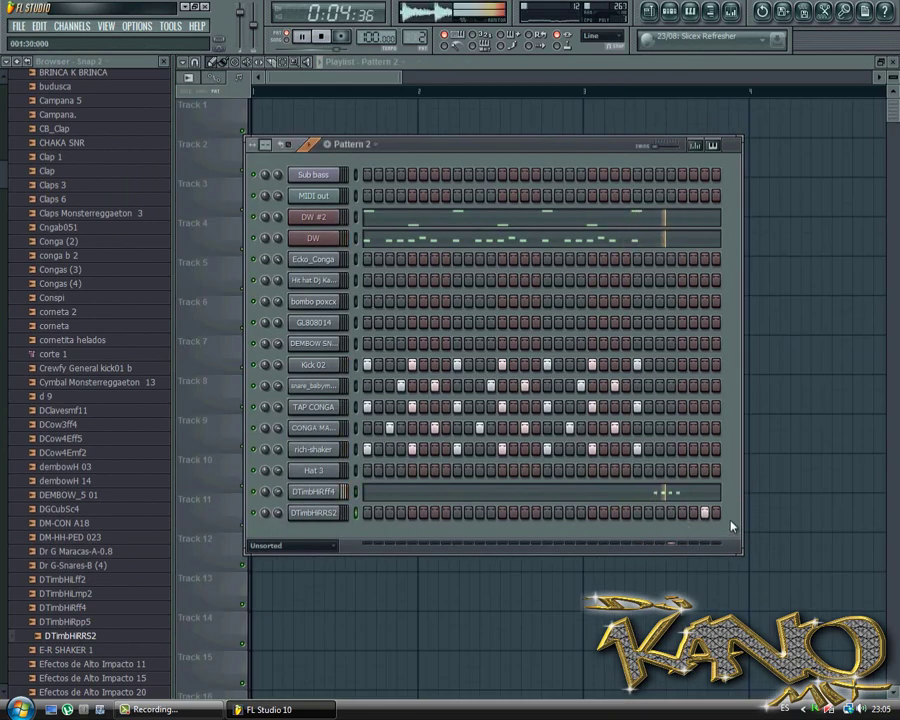
pyautogui.press('space')
# Switch to Pattern 4, add DTimbHiRff4 hits on steps 1 and 2 and DTimbHiRRS2 hits on steps 4 to 6, and play it
pyautogui.press('F6')
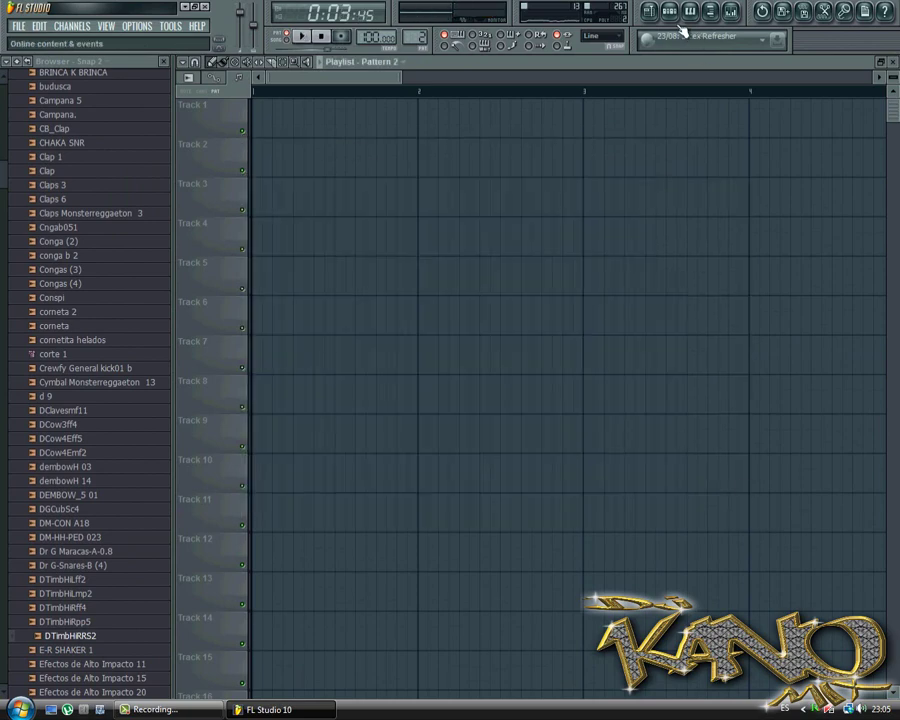
pyautogui.press('F6')
pyautogui.scroll(2, 420, 40)
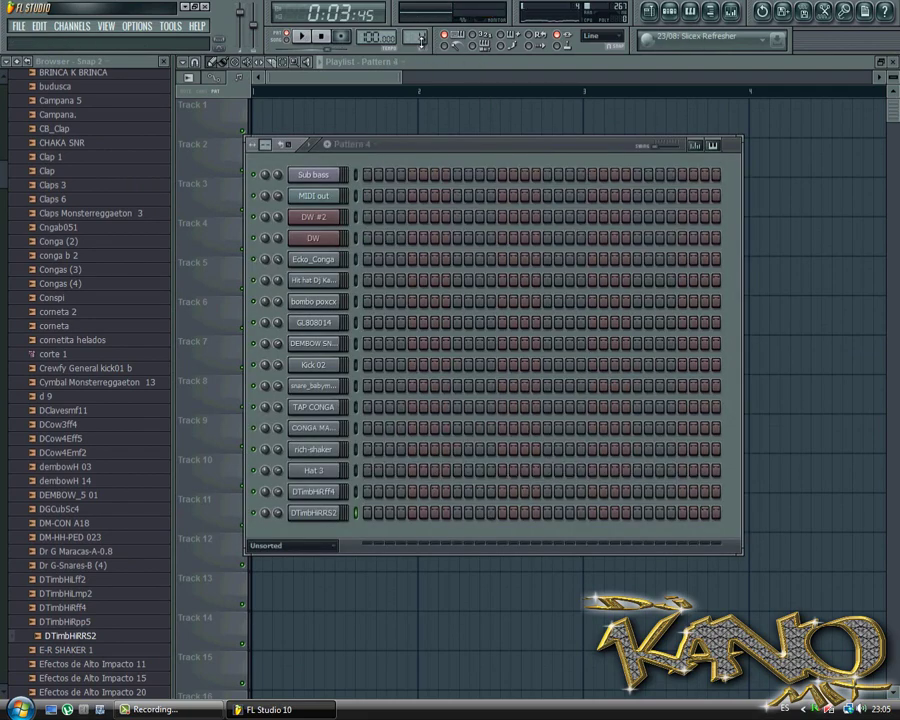
pyautogui.moveTo(378, 491); pyautogui.dragTo(367, 491)
pyautogui.moveTo(401, 513); pyautogui.dragTo(423, 513)
pyautogui.press('space')
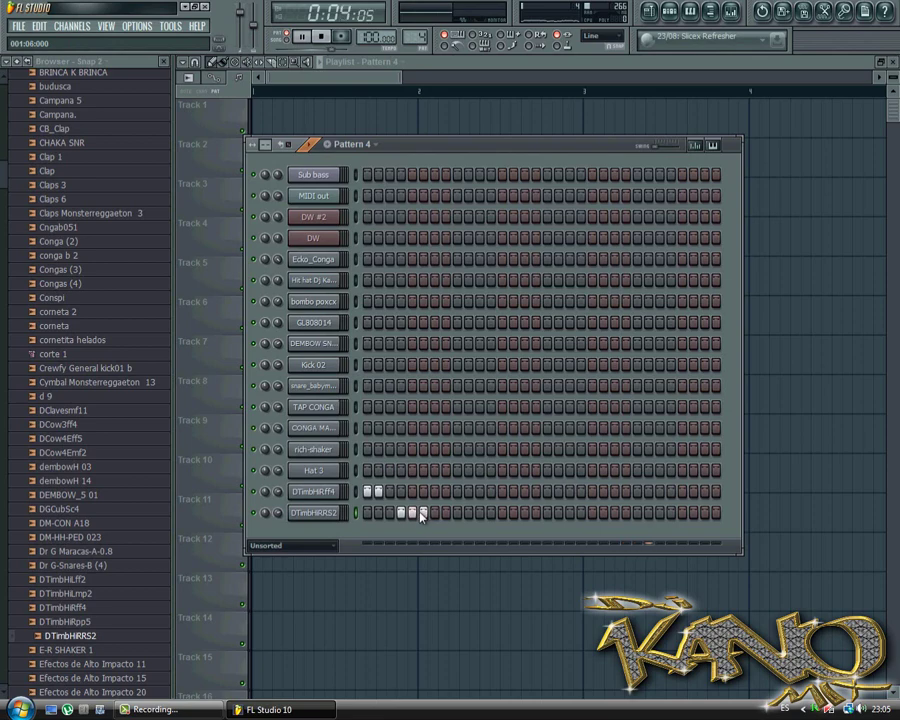
pyautogui.press('space')
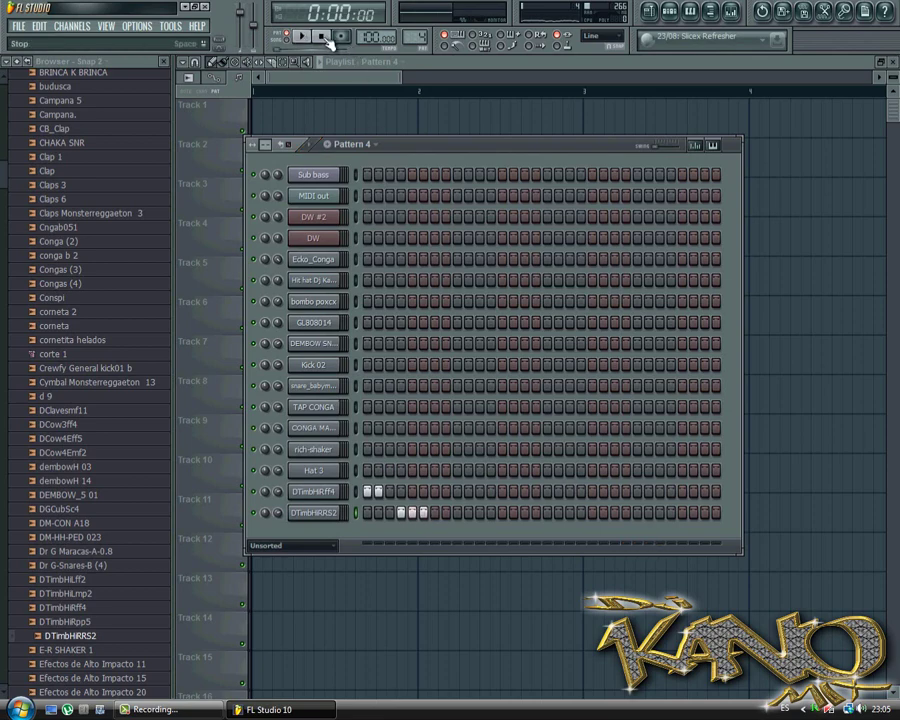
# Remove the DTimbHiRRS2 hit on step 6, then add DTimbHiRff4 hits on steps 7 and 9 and DTimbHiRRS2 hits on steps 8, 10 and 11
pyautogui.press('space')
pyautogui.click(434, 491)
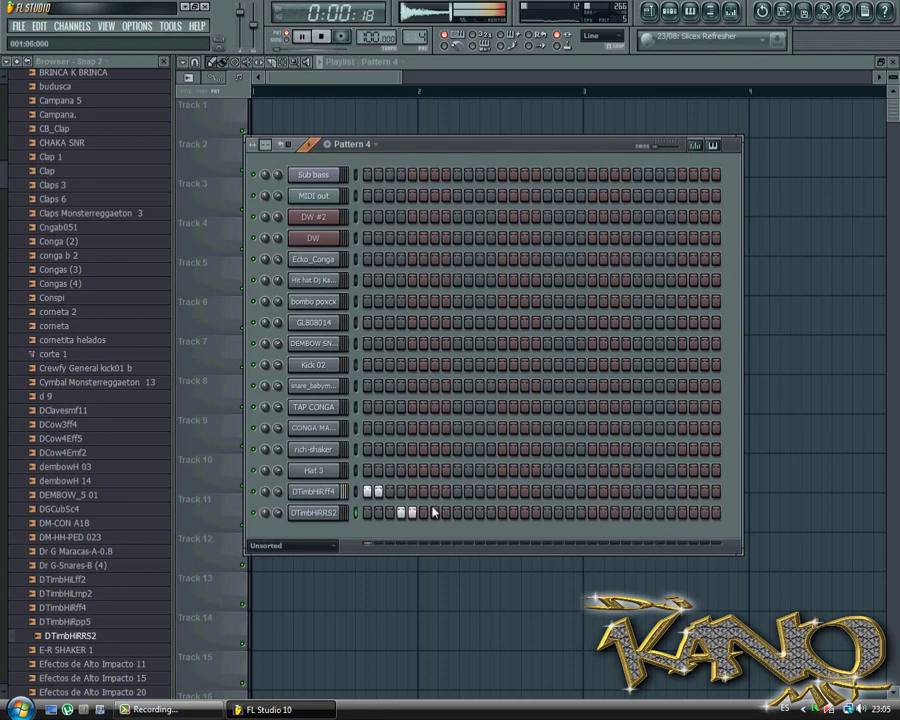
pyautogui.click(445, 512)
pyautogui.click(457, 491)
pyautogui.click(468, 512)
pyautogui.click(479, 512)
pyautogui.press('space')
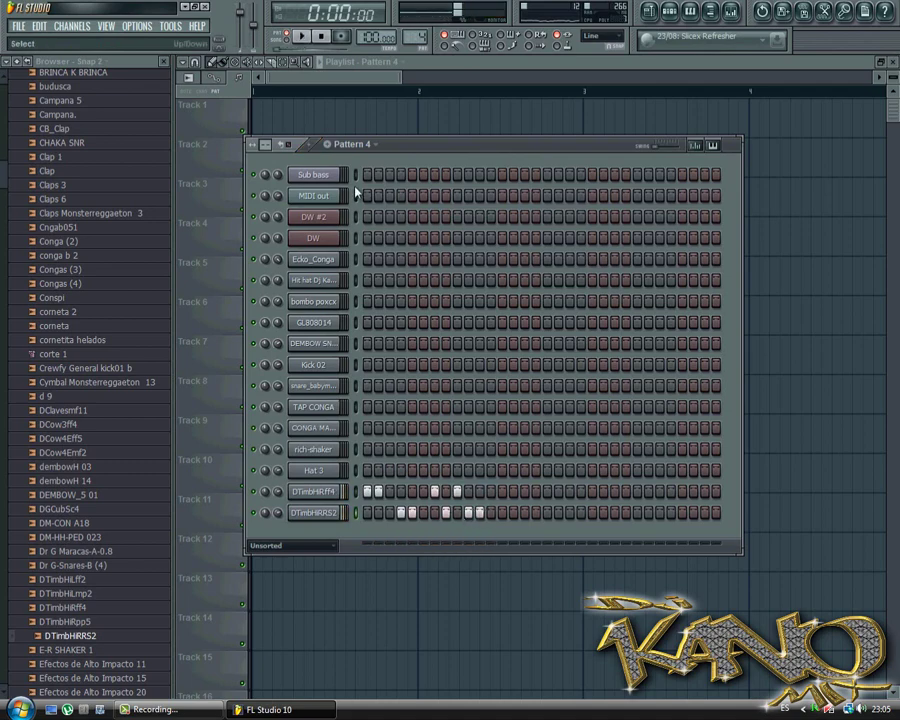
# Fill the Hat 3 channel every 4 steps and play Pattern 4
pyautogui.rightClick(323, 479)
pyautogui.click(384, 585)
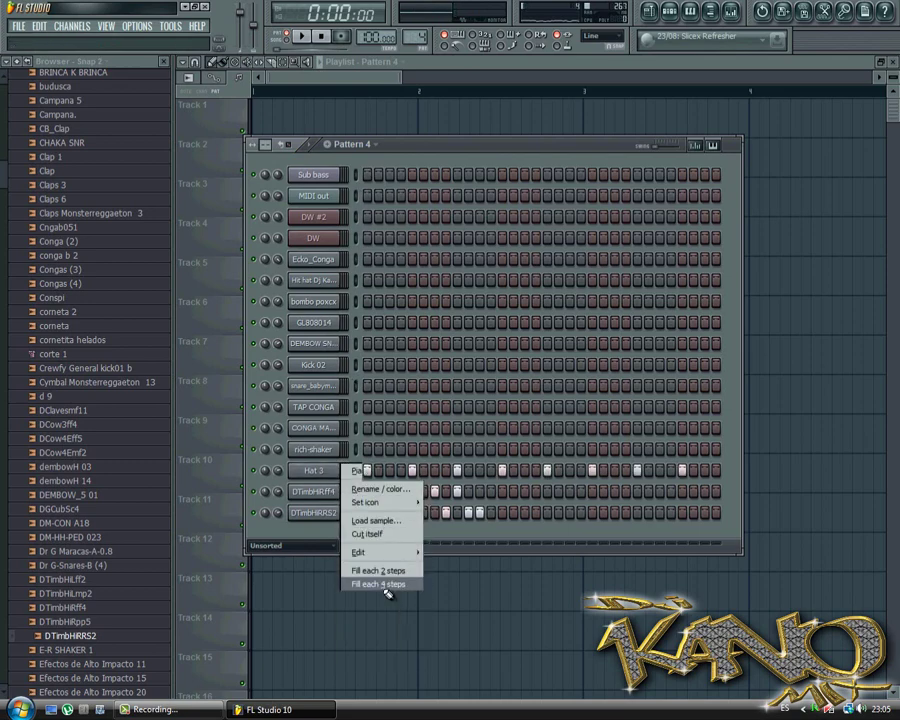
pyautogui.press('space')
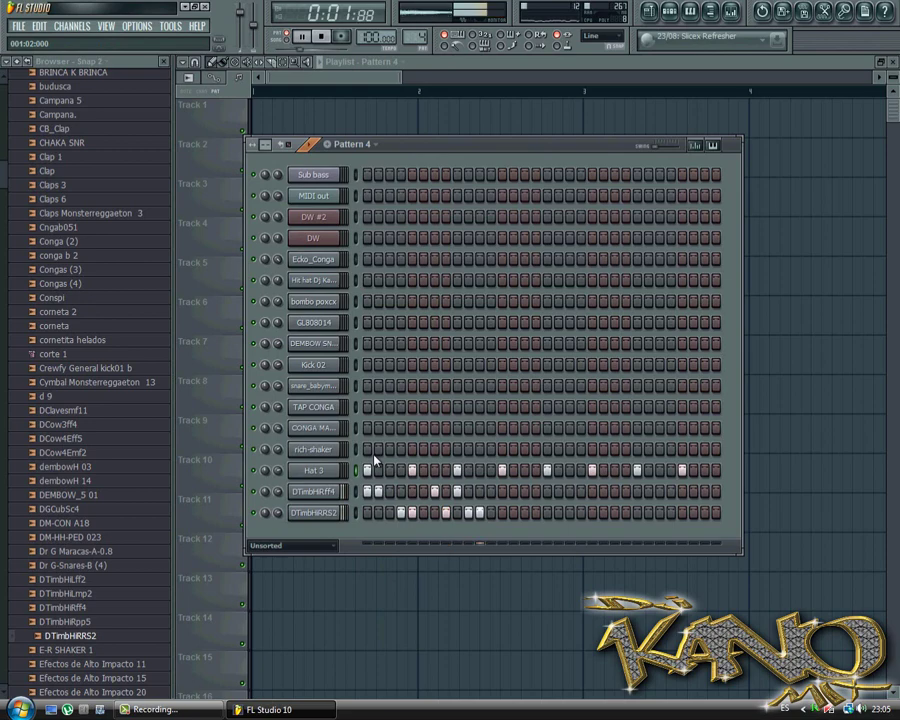
# Add CONGA MA... hits on steps 3, 7, 11 and 15 of Pattern 4 while playing it
pyautogui.press('space')
pyautogui.click(389, 428)
pyautogui.press('space')
pyautogui.click(434, 428)
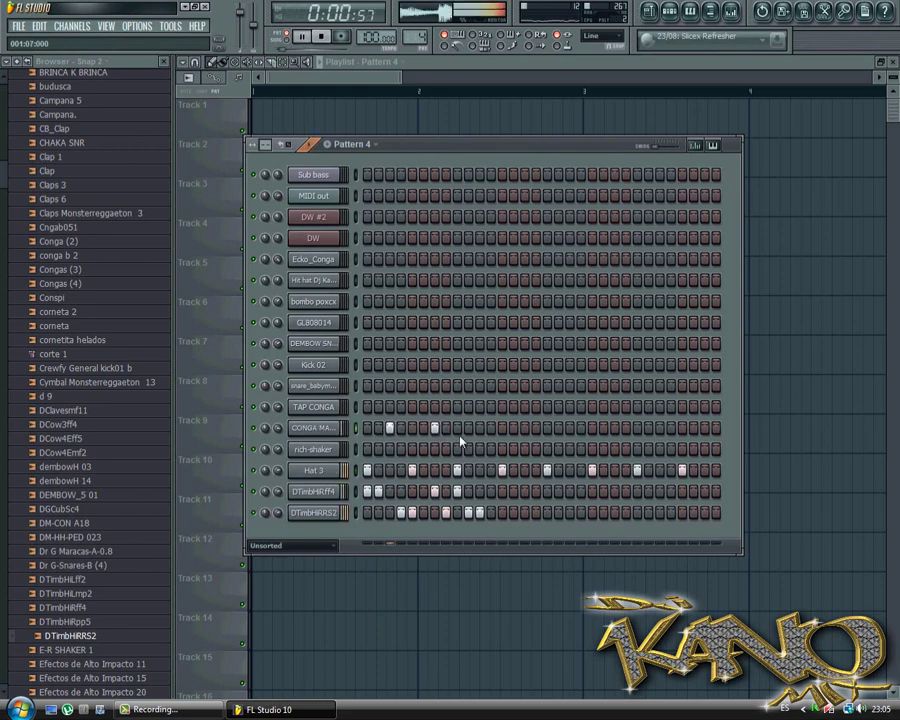
pyautogui.click(479, 428)
pyautogui.click(524, 430)
pyautogui.press('space')
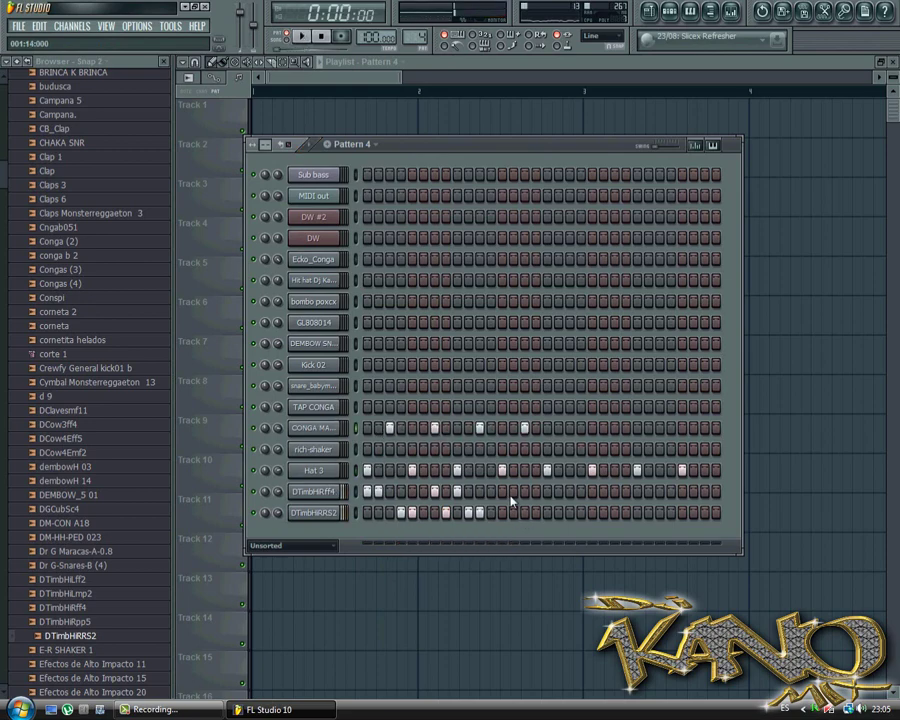
# Send the DTimbHiRff4 hits to the piano roll and shorten the last C5 note to one step
pyautogui.rightClick(343, 497)
pyautogui.click(350, 490)
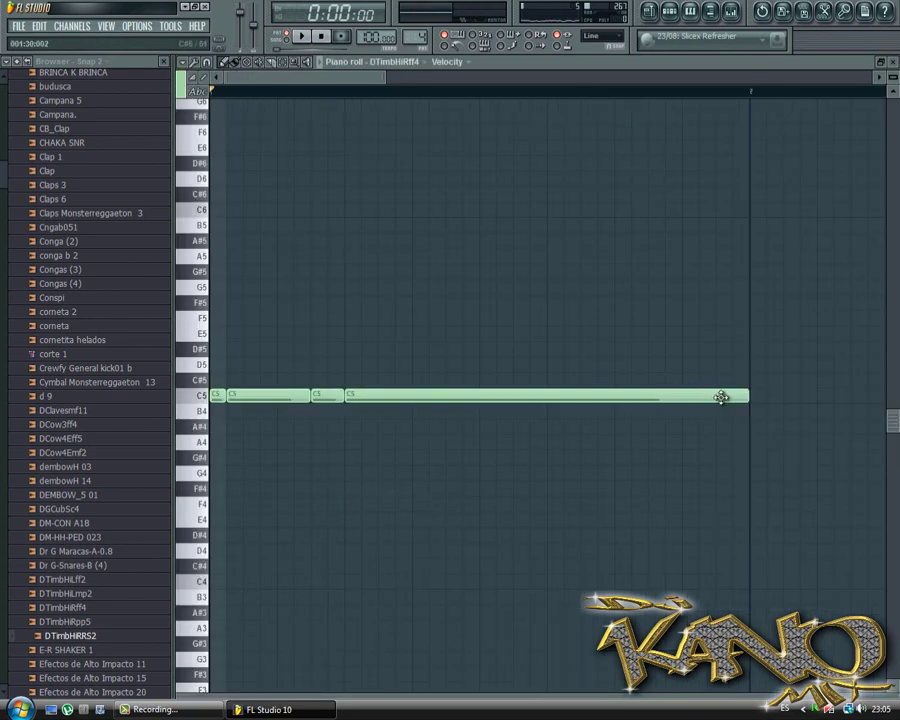
pyautogui.moveTo(748, 396); pyautogui.dragTo(216, 191)
# Set the snap to 1/3 step, shorten the last existing note further, and add three short C5 notes from step 13 while playing the pattern
pyautogui.click(221, 68)
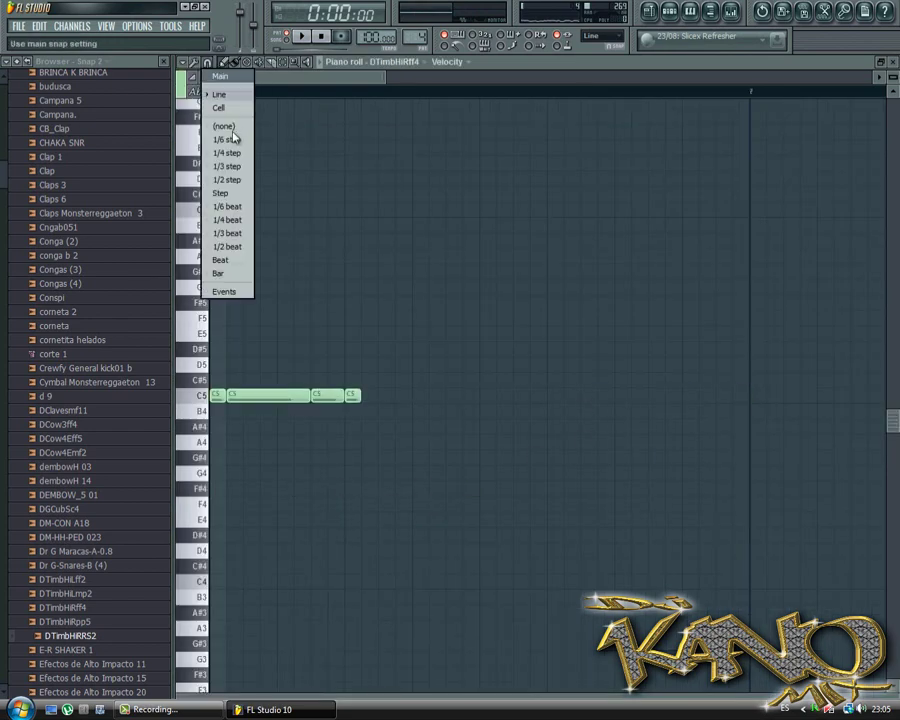
pyautogui.click(233, 179)
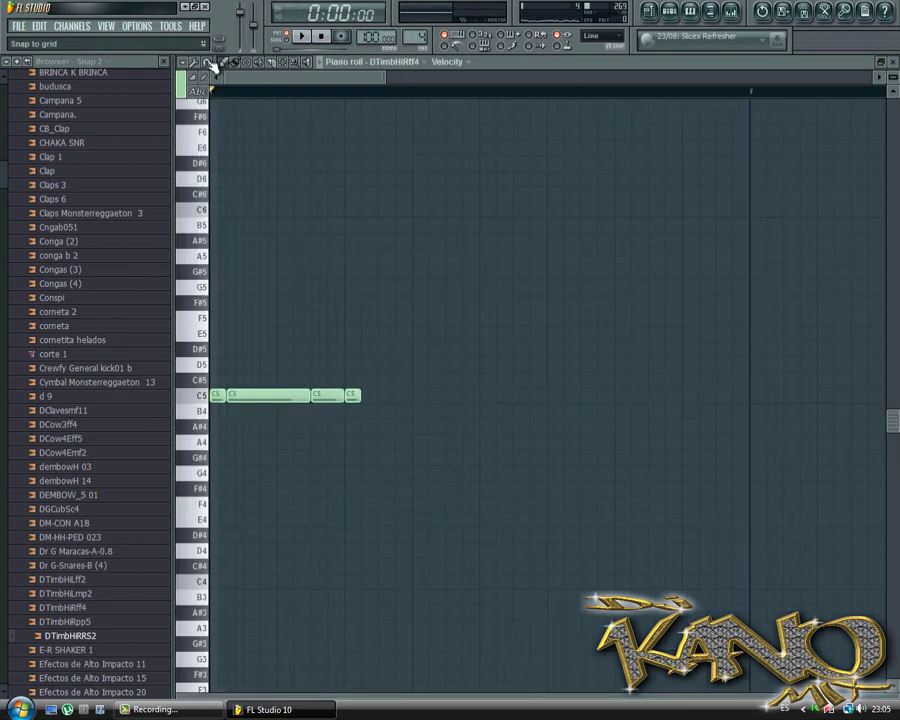
pyautogui.click(212, 65)
pyautogui.click(236, 168)
pyautogui.click(418, 395)
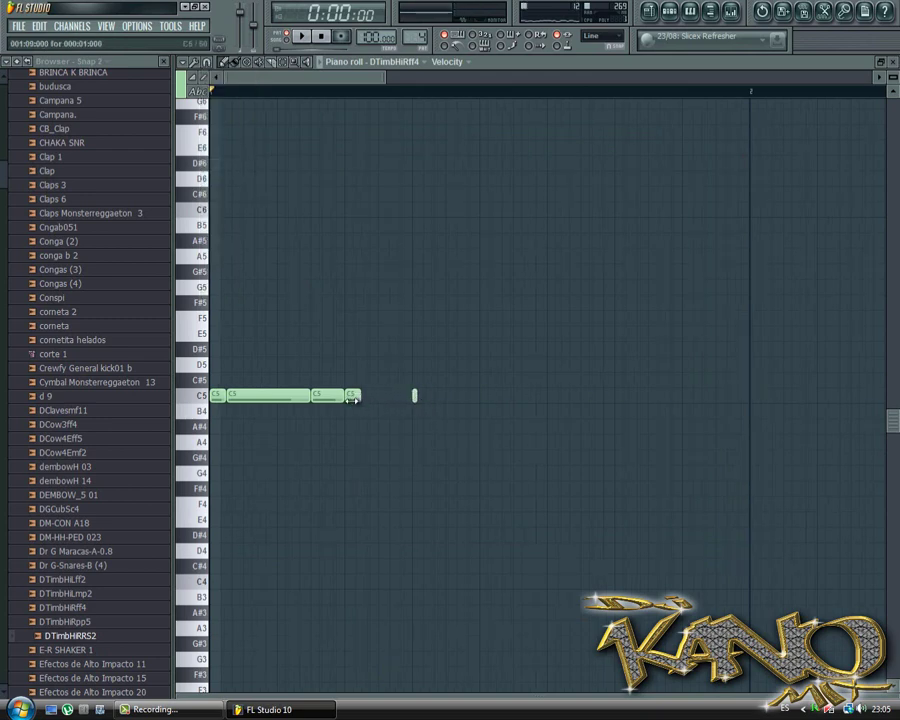
pyautogui.click(428, 396)
pyautogui.press('space')
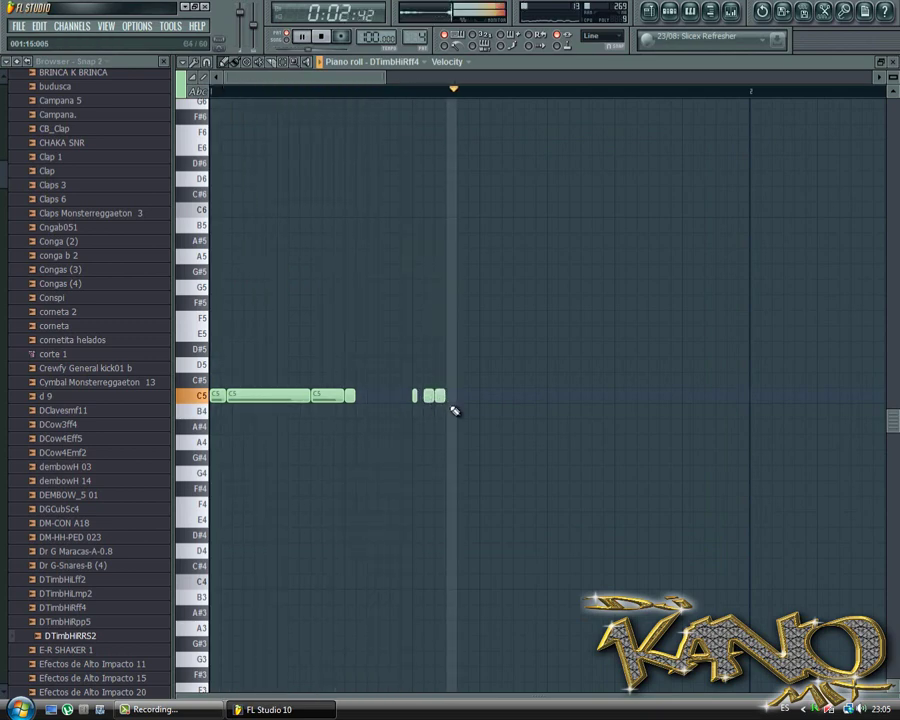
pyautogui.click(441, 397)
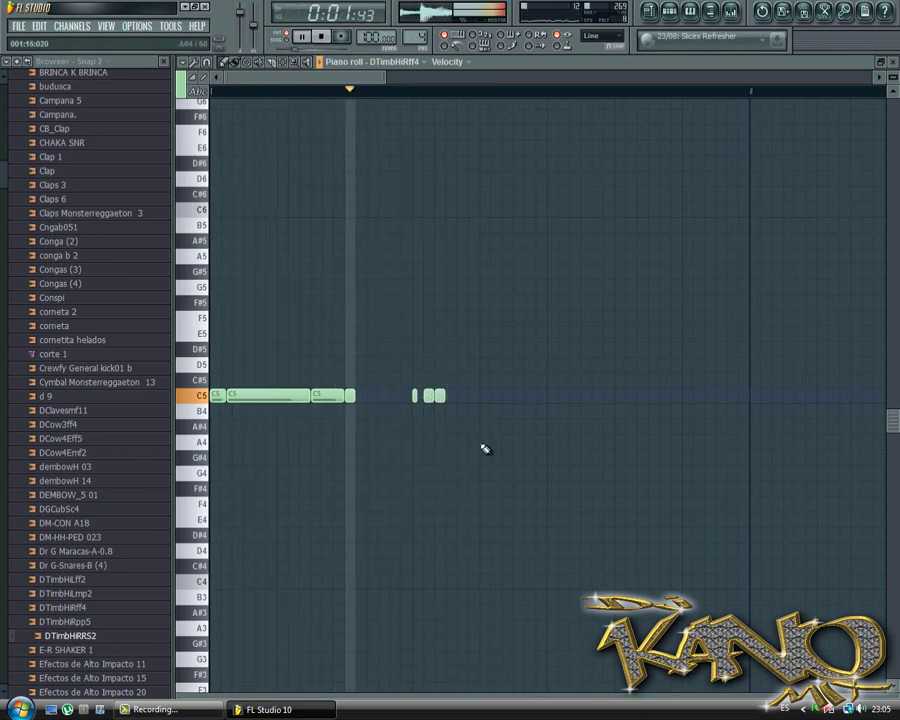
# Add three consecutive short A4 notes from step 17 and one short C5 note just before them, stop playback and close the piano roll
pyautogui.click(485, 442)
pyautogui.click(507, 443)
pyautogui.click(496, 442)
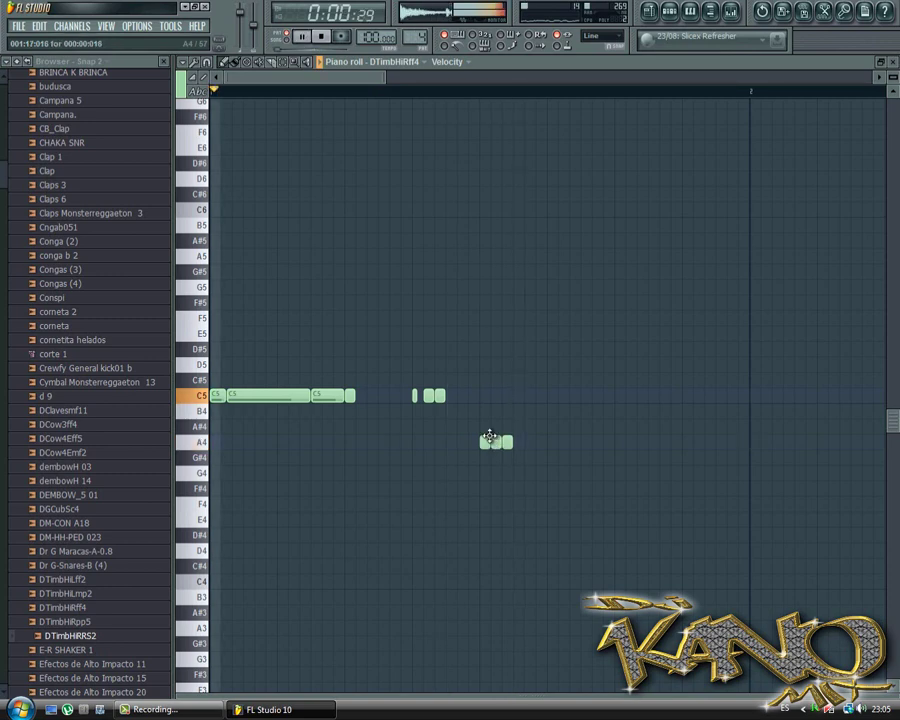
pyautogui.click(462, 396)
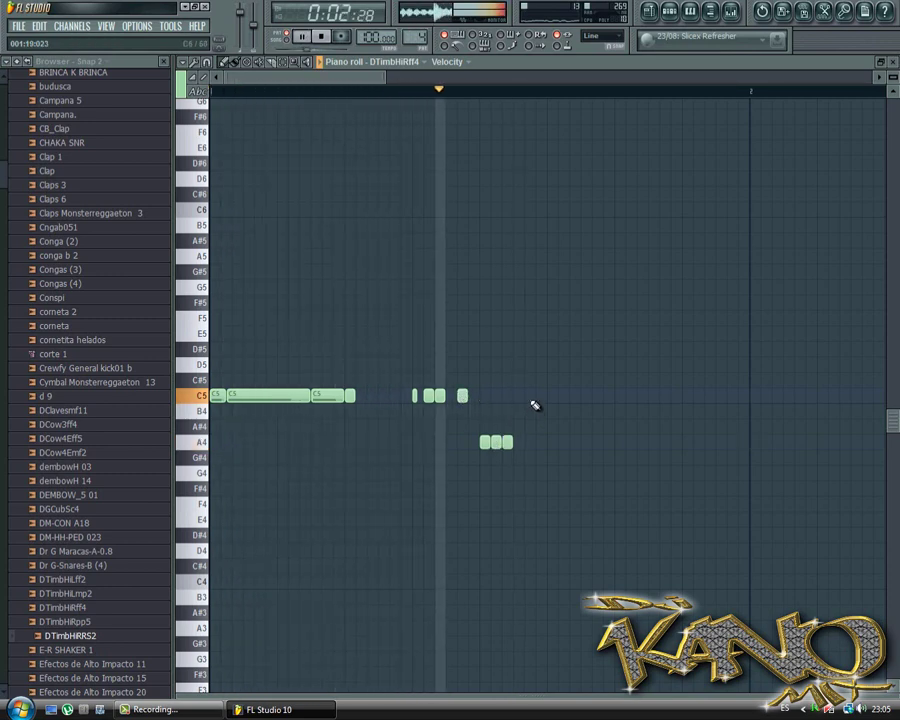
pyautogui.press('space')
pyautogui.click(692, 14)
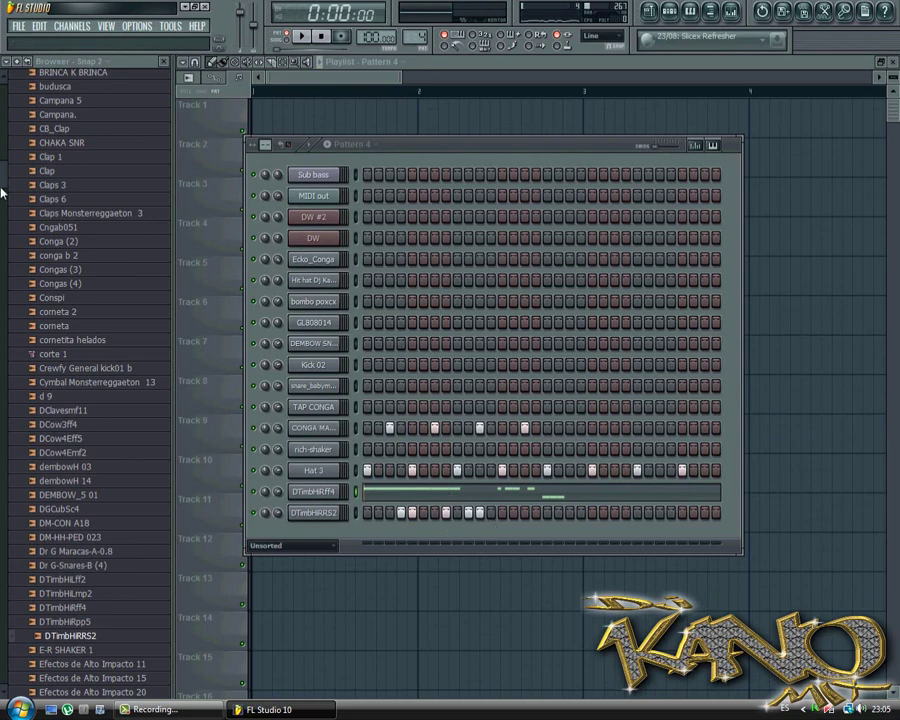
# Collapse the Instrumentos Dj Kano Mix® and Aportes Dj Kano Mix® folders, hide the step sequencer and close the sample browser
pyautogui.scroll(10, 2, 193)
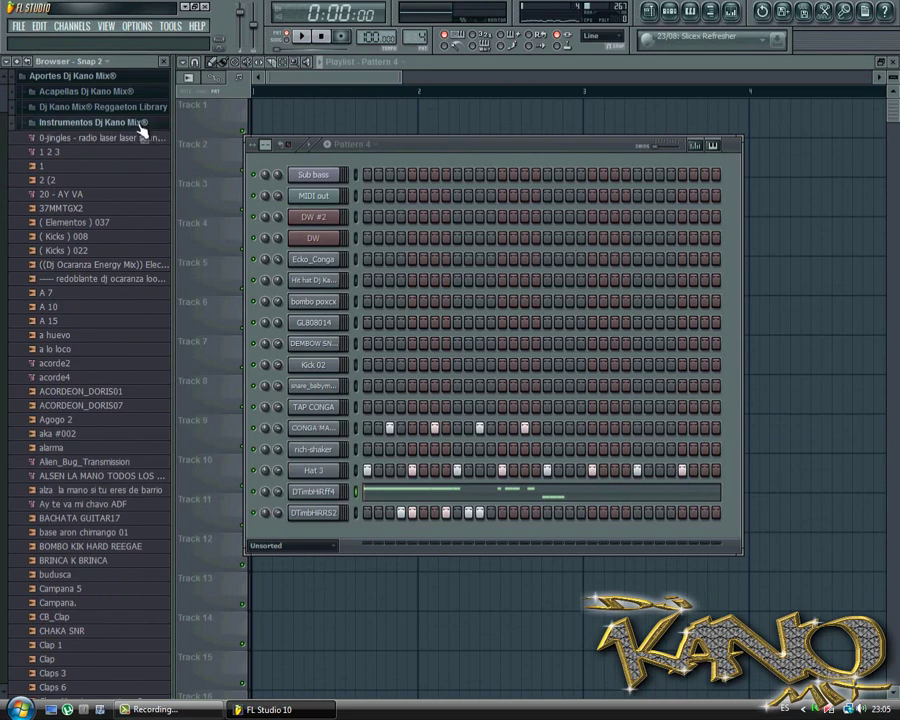
pyautogui.click(141, 123)
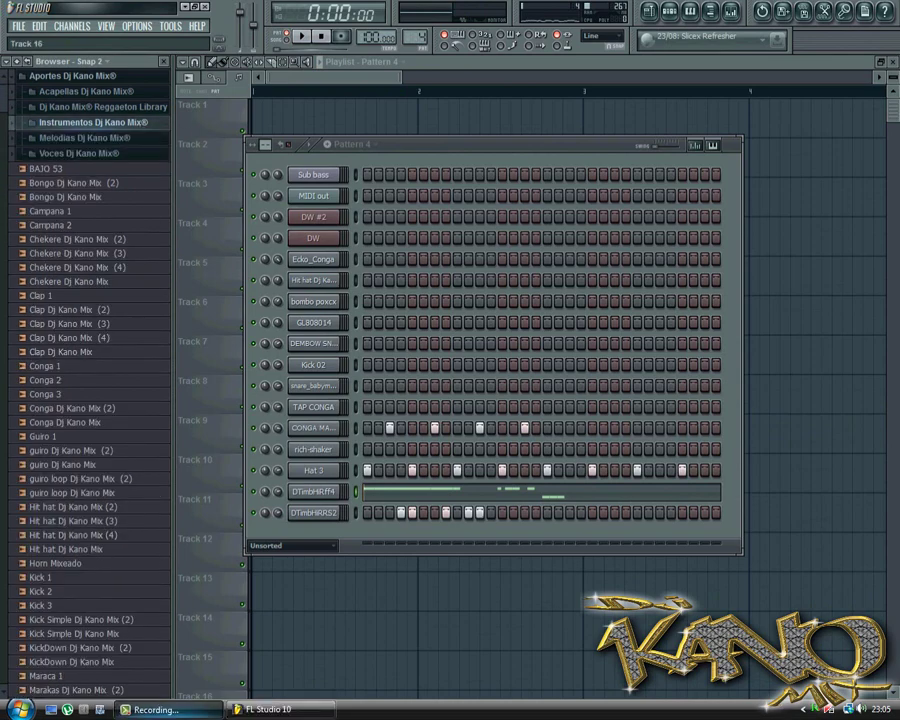
pyautogui.click(203, 712)
pyautogui.press('F6')
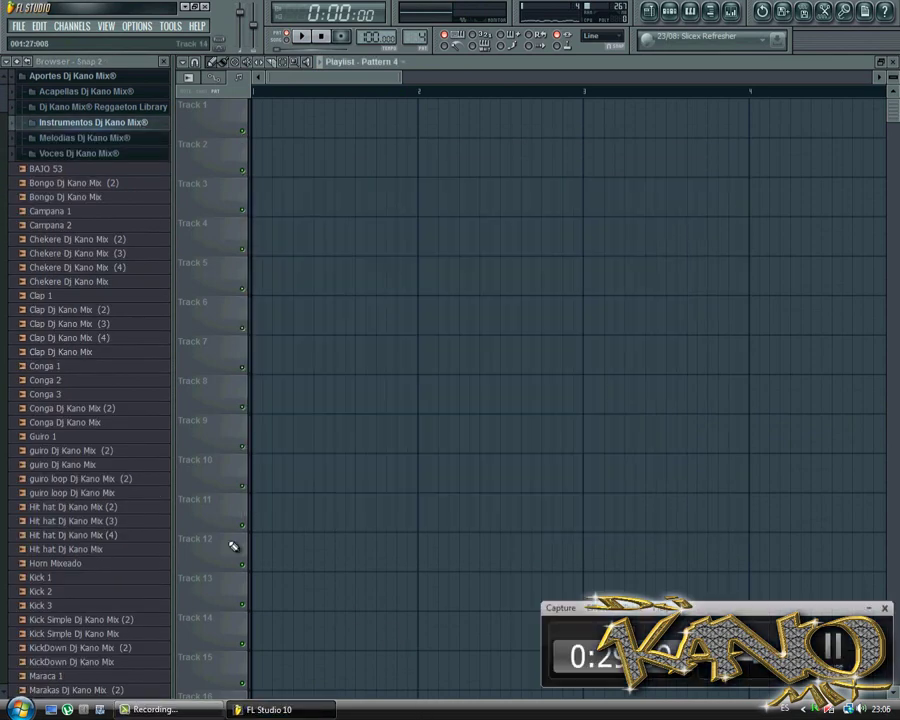
pyautogui.click(86, 78)
pyautogui.click(168, 65)
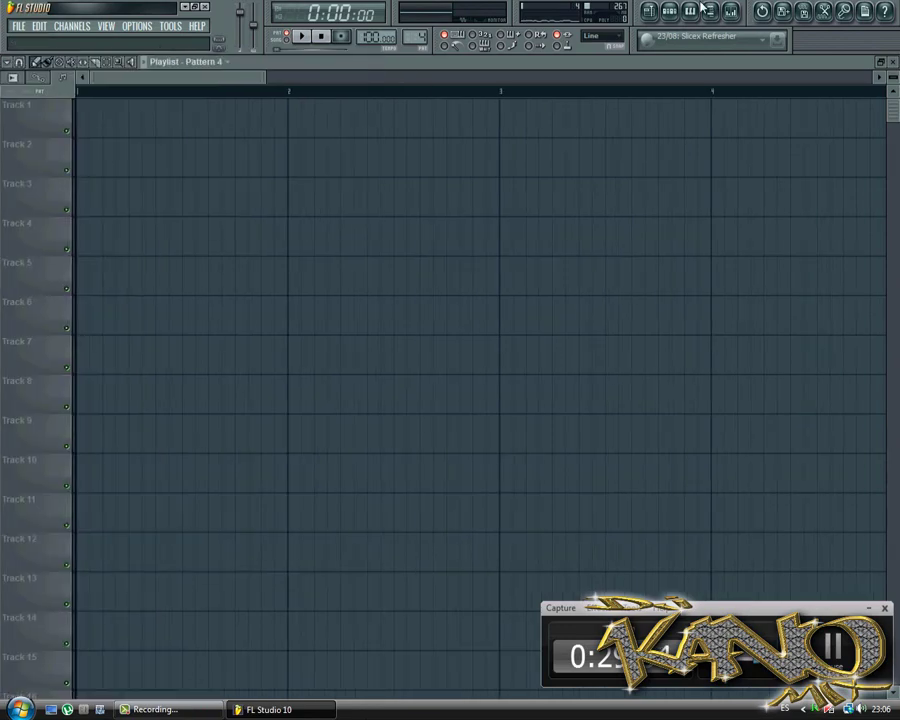
# Exit FL Studio without saving the changes to untitled.flp
pyautogui.click(670, 12)
pyautogui.click(670, 12)
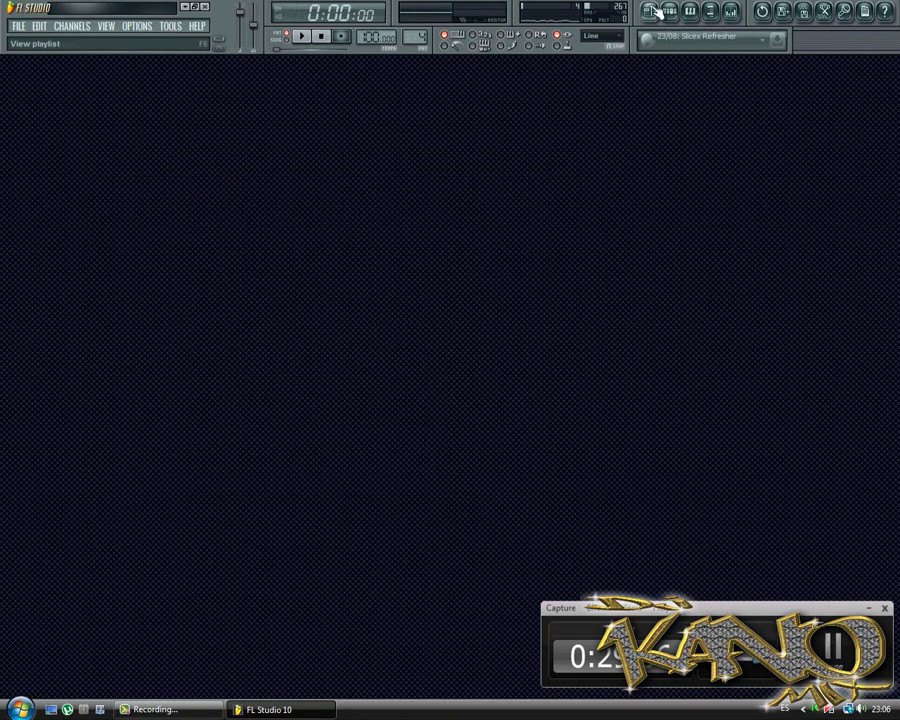
pyautogui.click(648, 11)
pyautogui.hotkey('alt', 'F4')
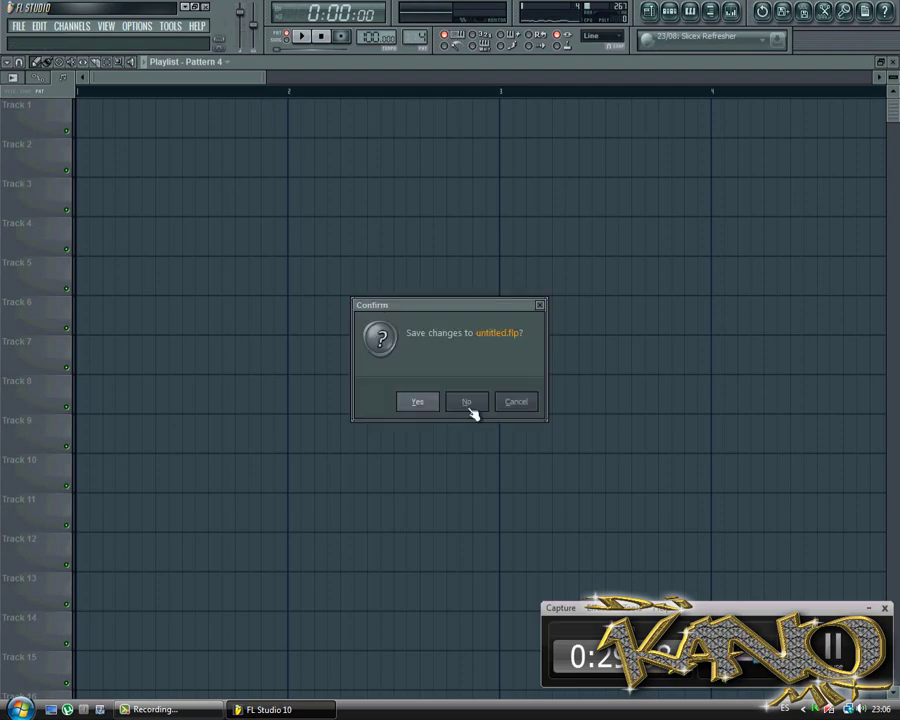
pyautogui.click(466, 400)
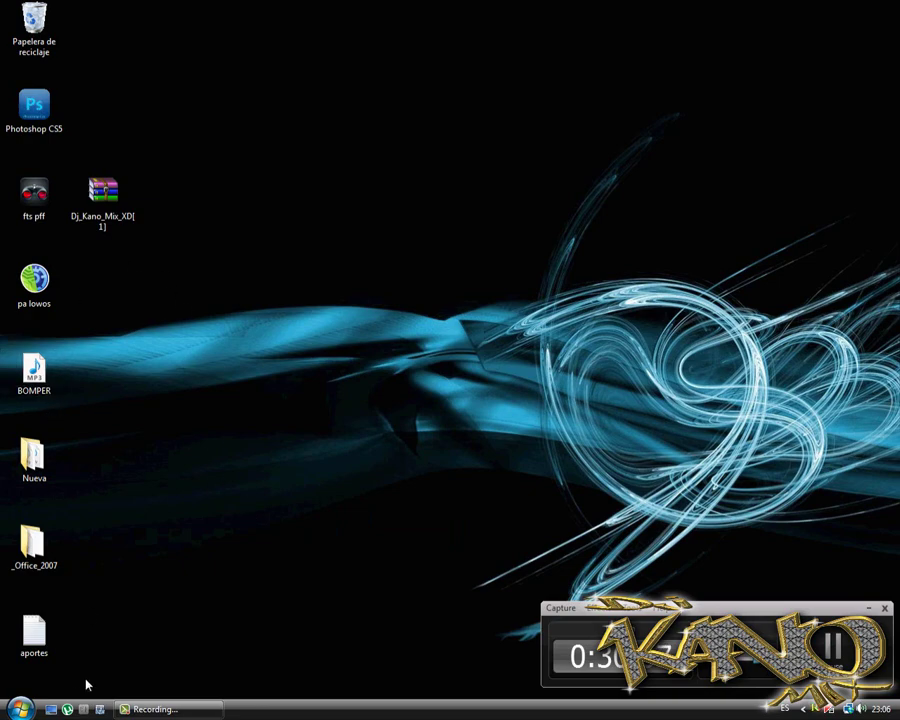
# Open the aportes text file from the desktop, look through its library and project download links, and close it
pyautogui.doubleClick(44, 648)
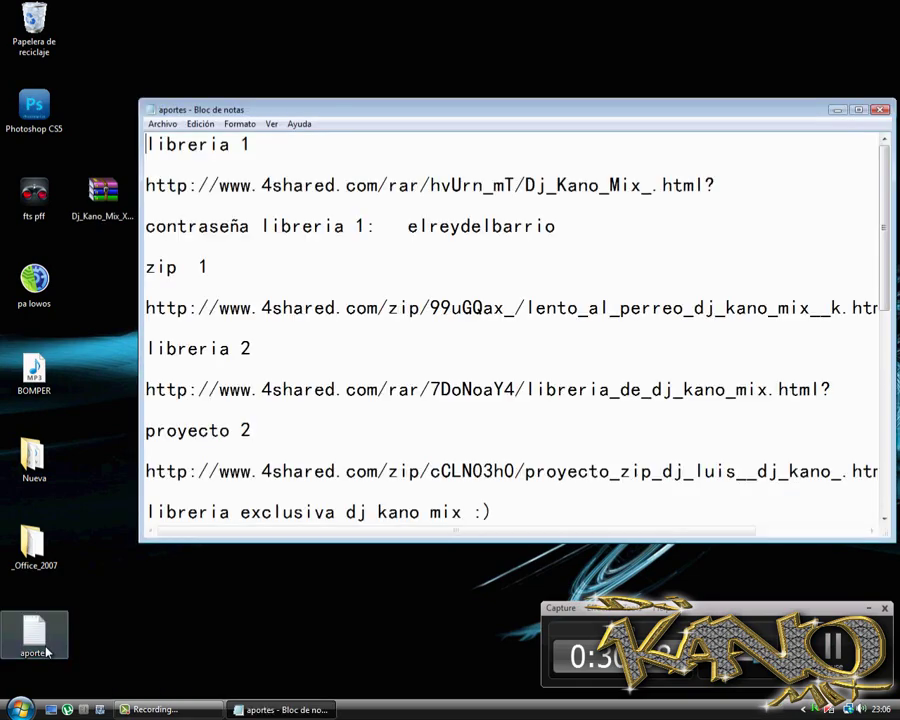
pyautogui.moveTo(291, 119); pyautogui.dragTo(256, 108)
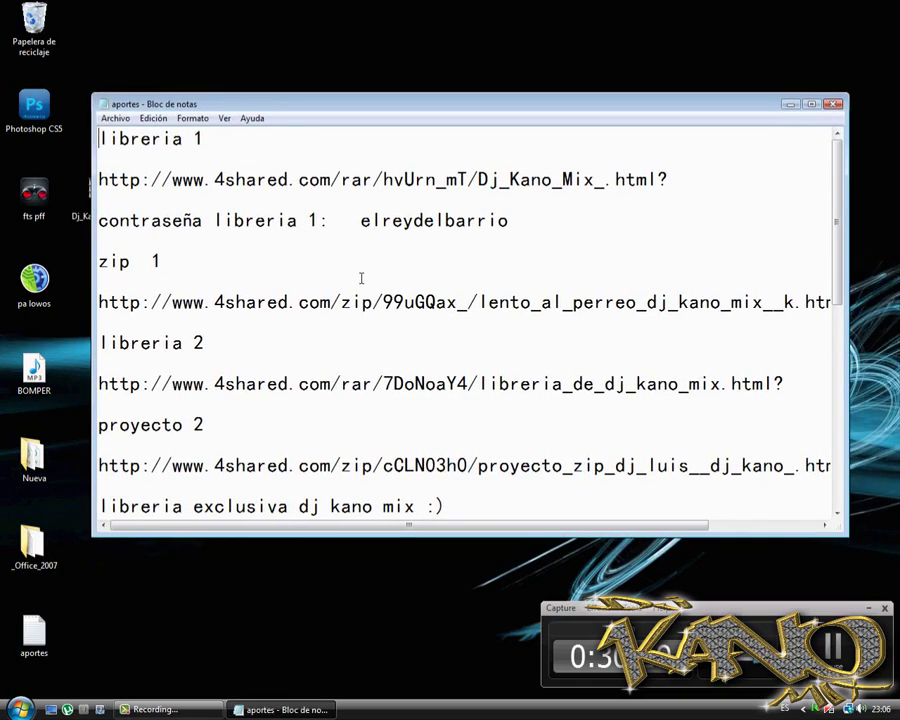
pyautogui.scroll(-10, 361, 277)
pyautogui.scroll(10, 361, 277)
pyautogui.hotkey('alt', 'F4')
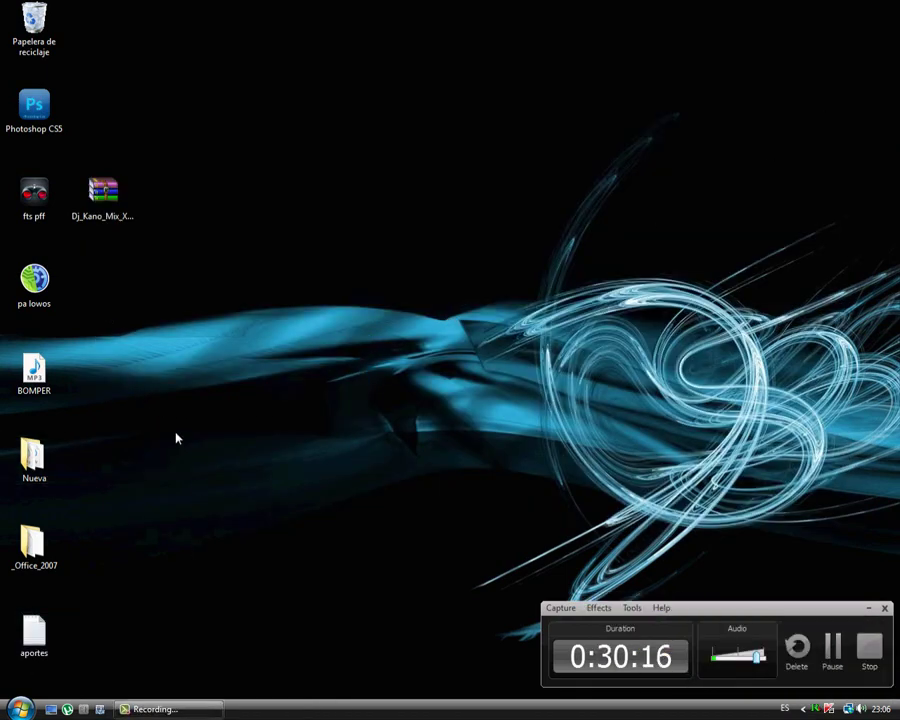
pyautogui.click(112, 205)
pyautogui.click(134, 272)
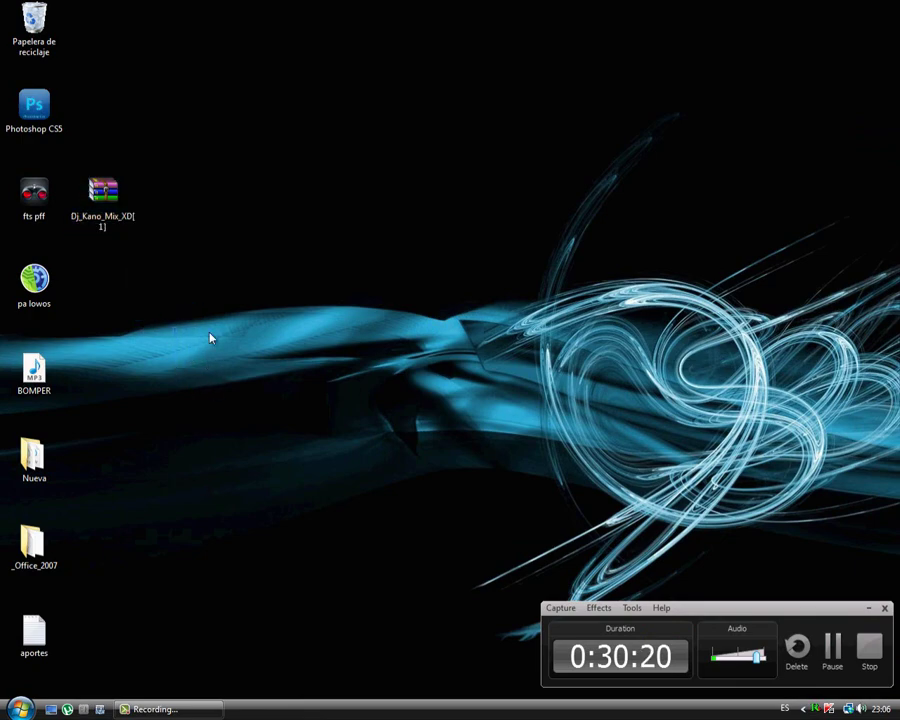
pyautogui.moveTo(199, 316); pyautogui.dragTo(258, 578)
pyautogui.moveTo(306, 308); pyautogui.dragTo(250, 476)
pyautogui.moveTo(209, 320); pyautogui.dragTo(321, 524)
pyautogui.moveTo(226, 289); pyautogui.dragTo(329, 561)
pyautogui.moveTo(288, 398); pyautogui.dragTo(352, 541)
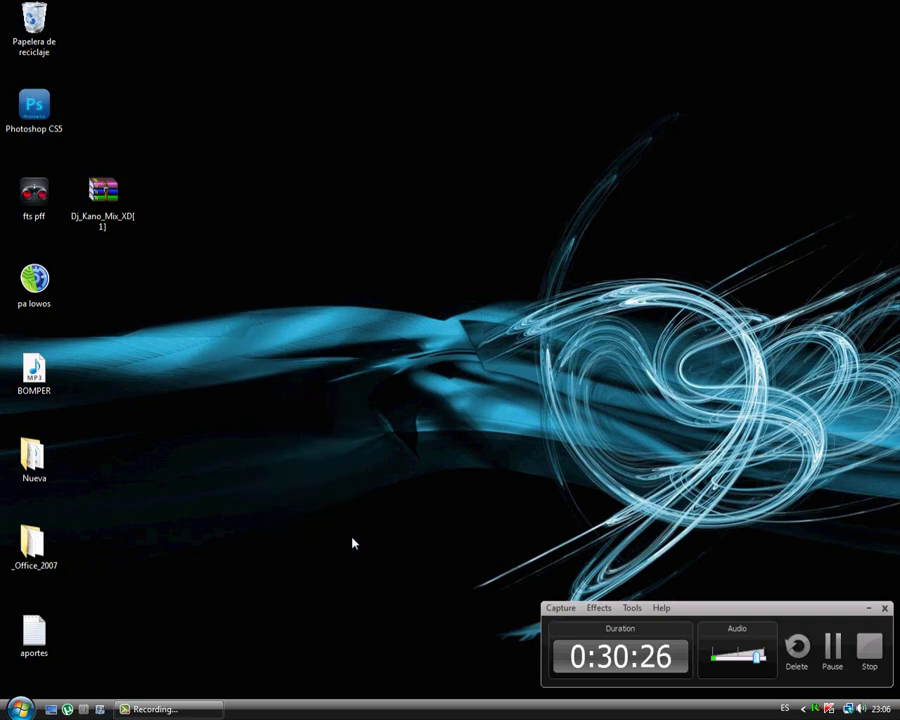